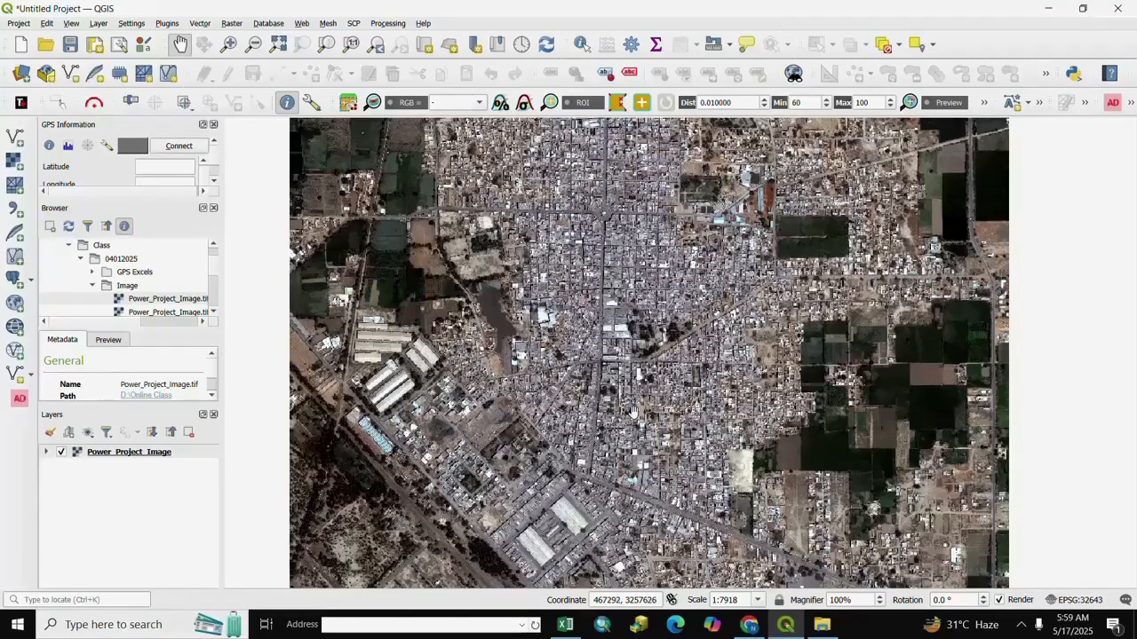
Open the raster Assign Projection tool with Power_Project_Image as the input layer.
left_click(232, 23)
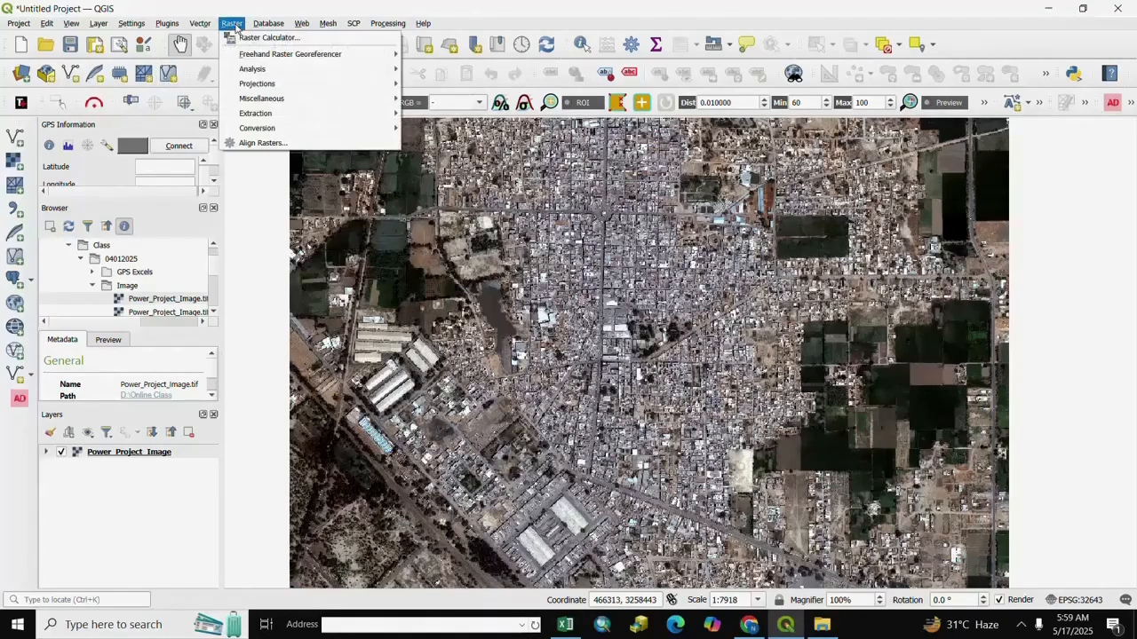
mouse_move(266, 85)
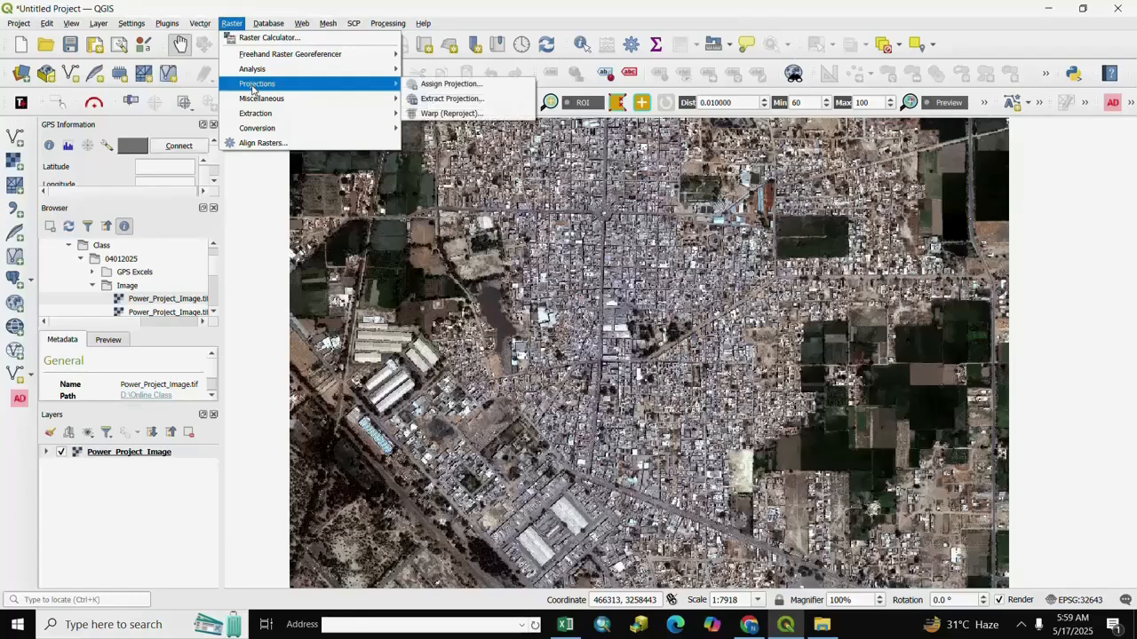
left_click(466, 86)
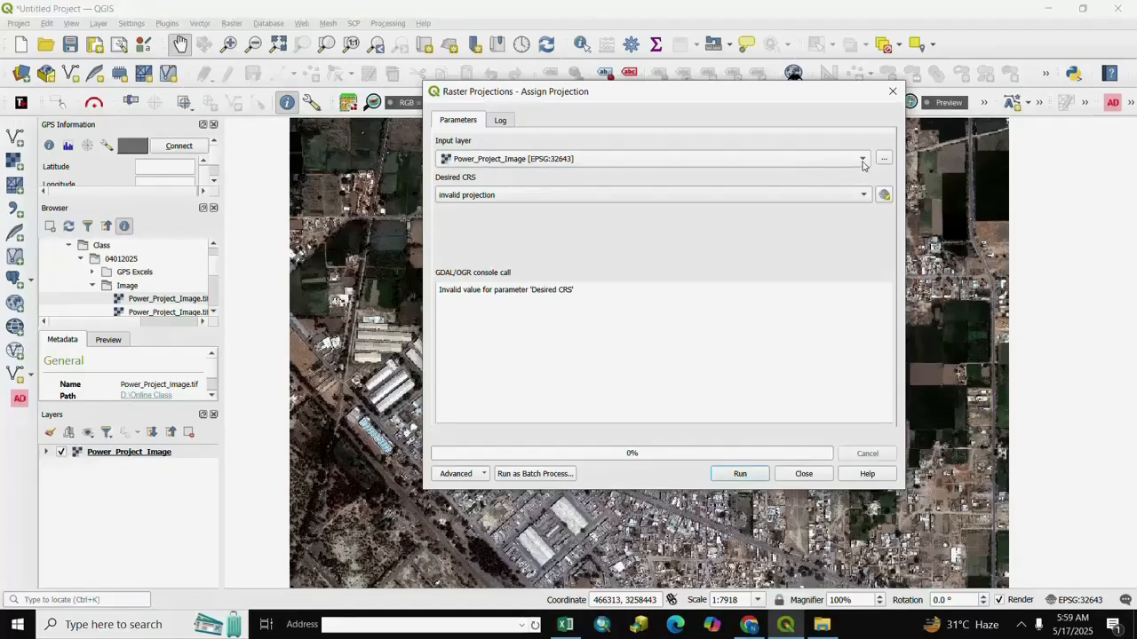
left_click(863, 160)
left_click(629, 162)
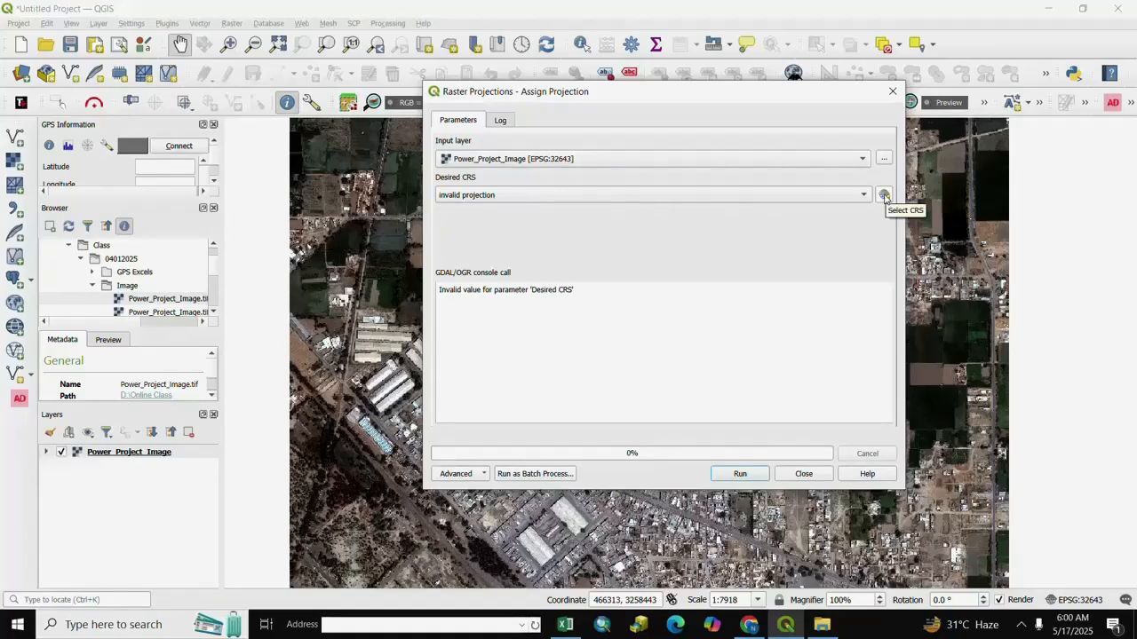
Look through the recently used coordinate systems for the desired CRS, including WGS 84 / UTM zones 43N and 45N, and close the tool without running it.
left_click(884, 197)
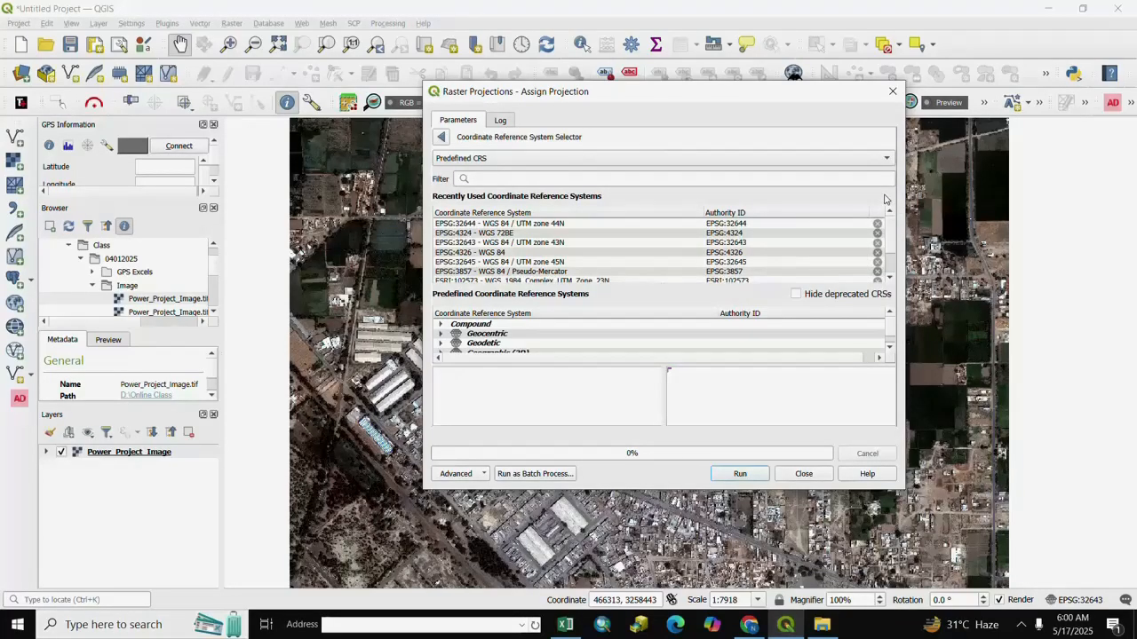
left_click(548, 244)
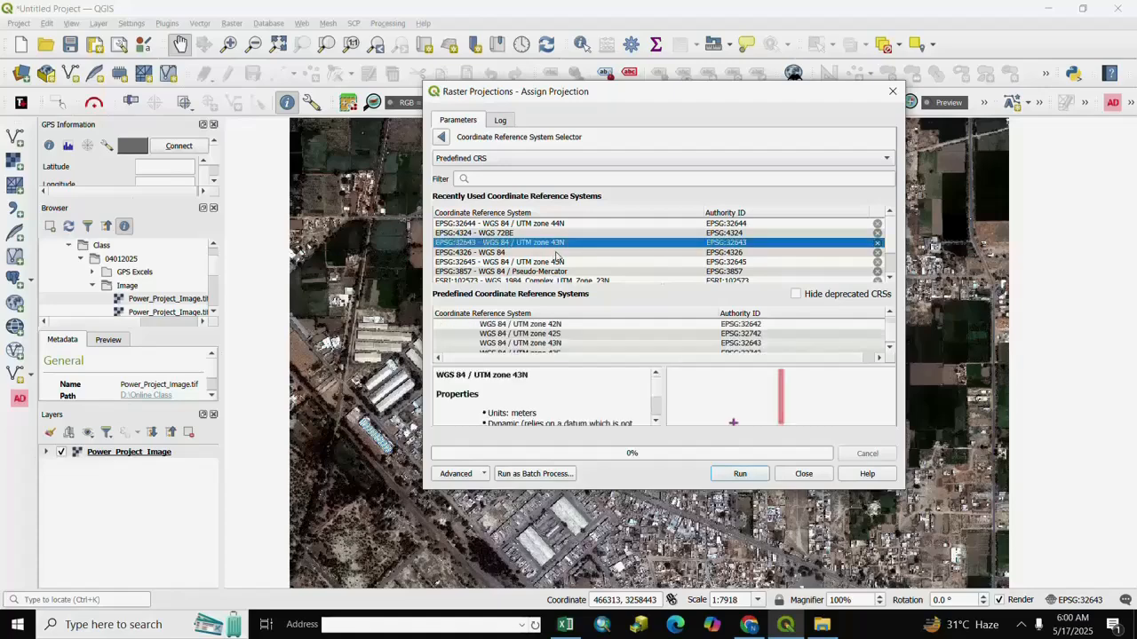
scroll(556, 256, "down", 1)
left_click(553, 254)
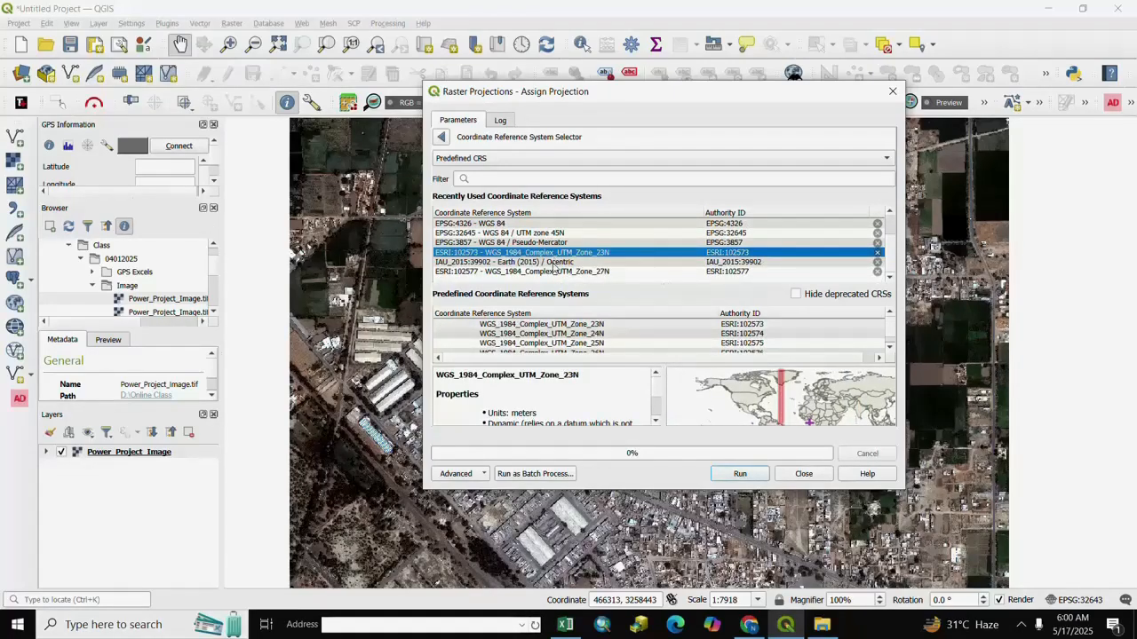
left_click(540, 264)
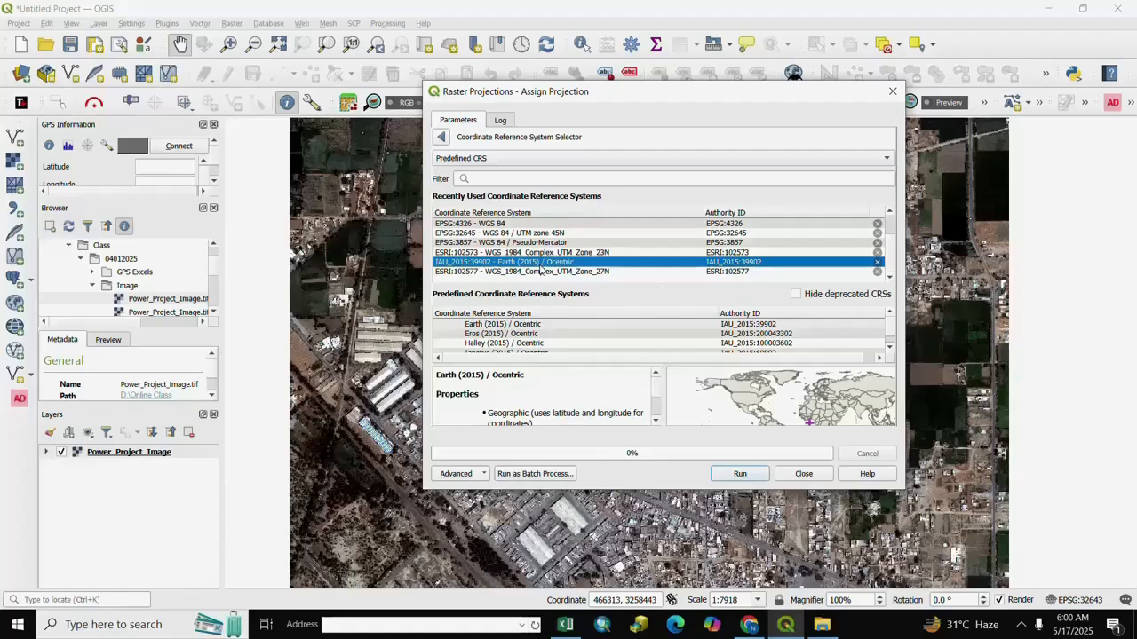
left_click(539, 271)
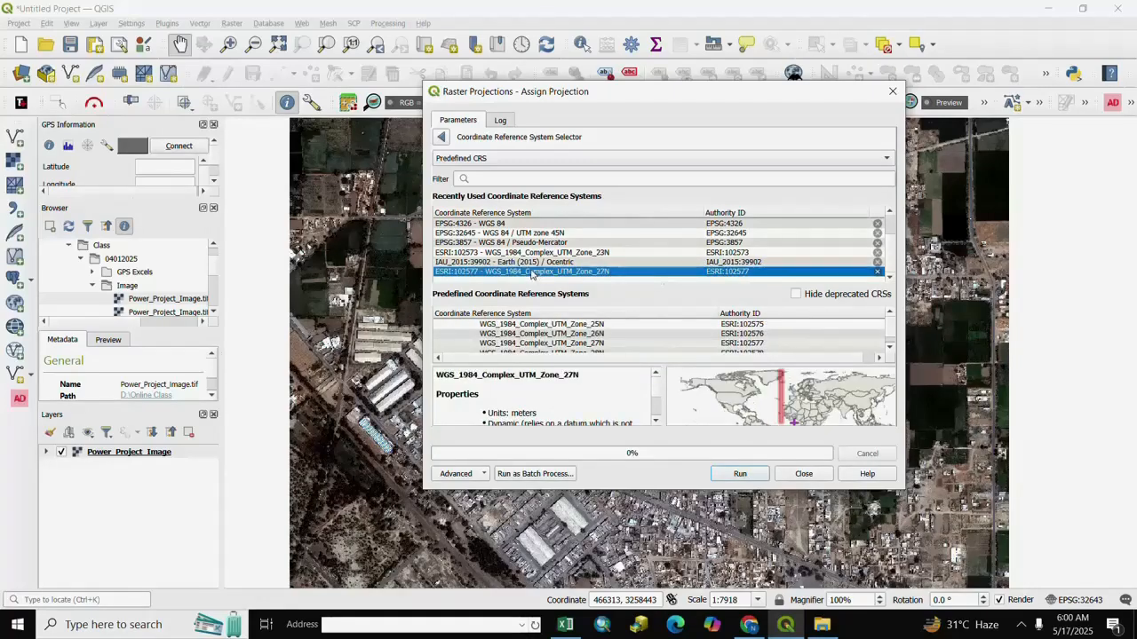
left_click(527, 234)
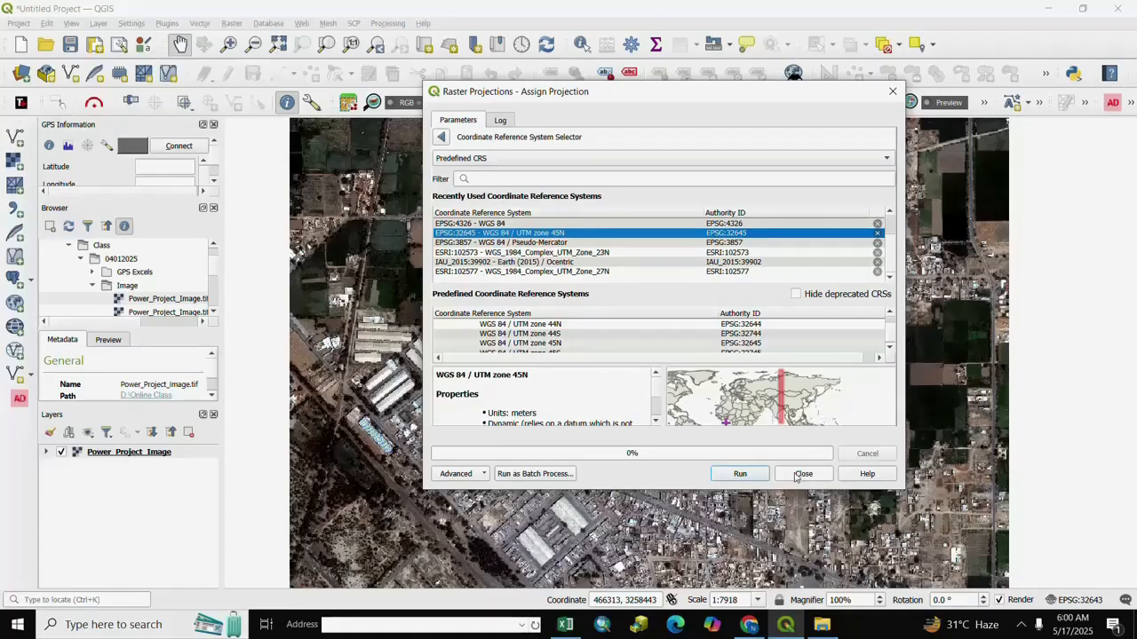
left_click(803, 475)
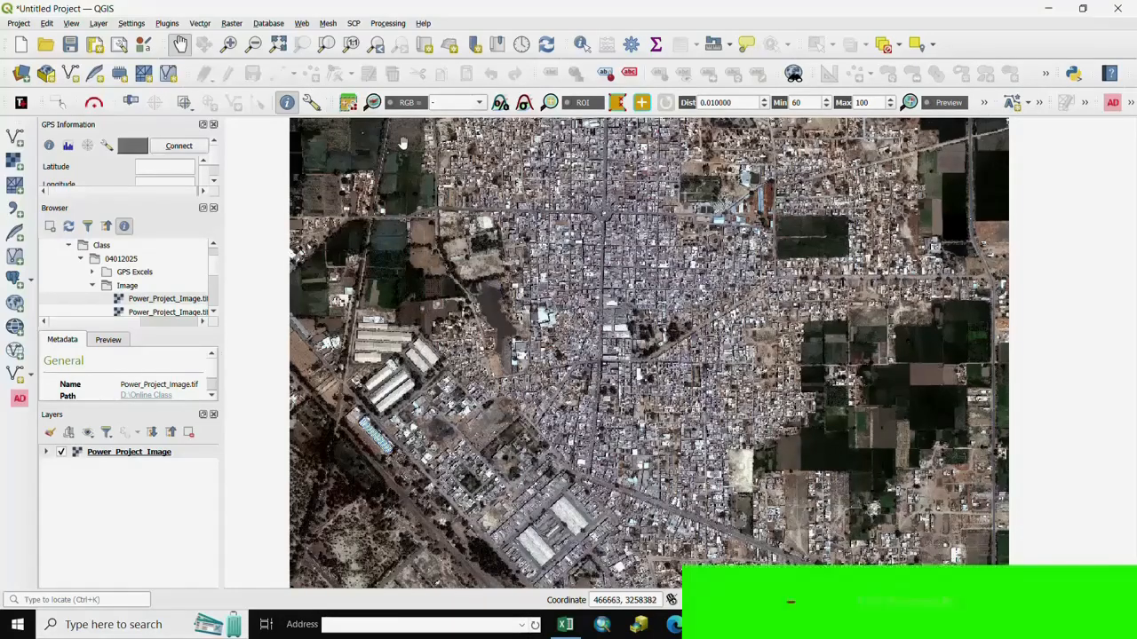
Examine the Extract Projection tool's input file selection and its option to create a .prj file, and close it without running.
left_click(232, 23)
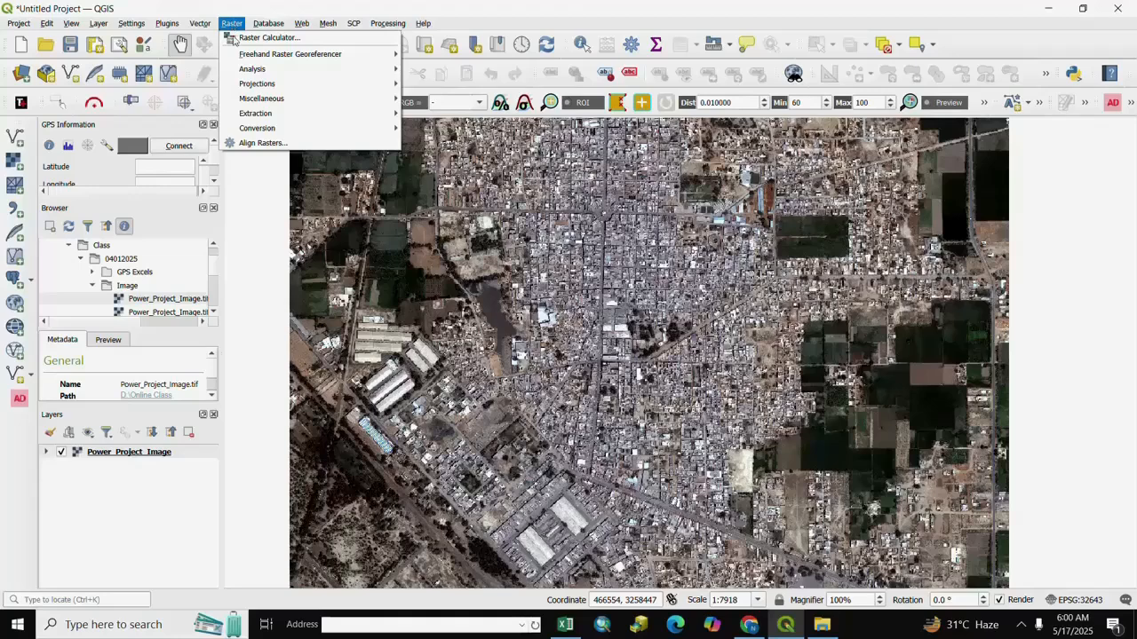
mouse_move(254, 88)
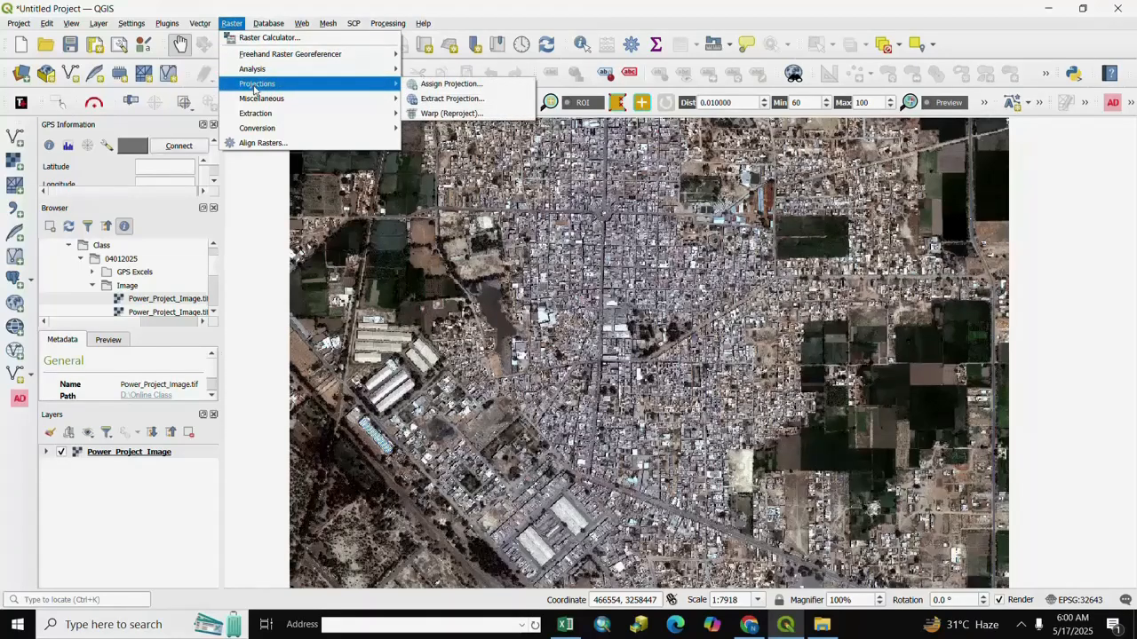
left_click(442, 100)
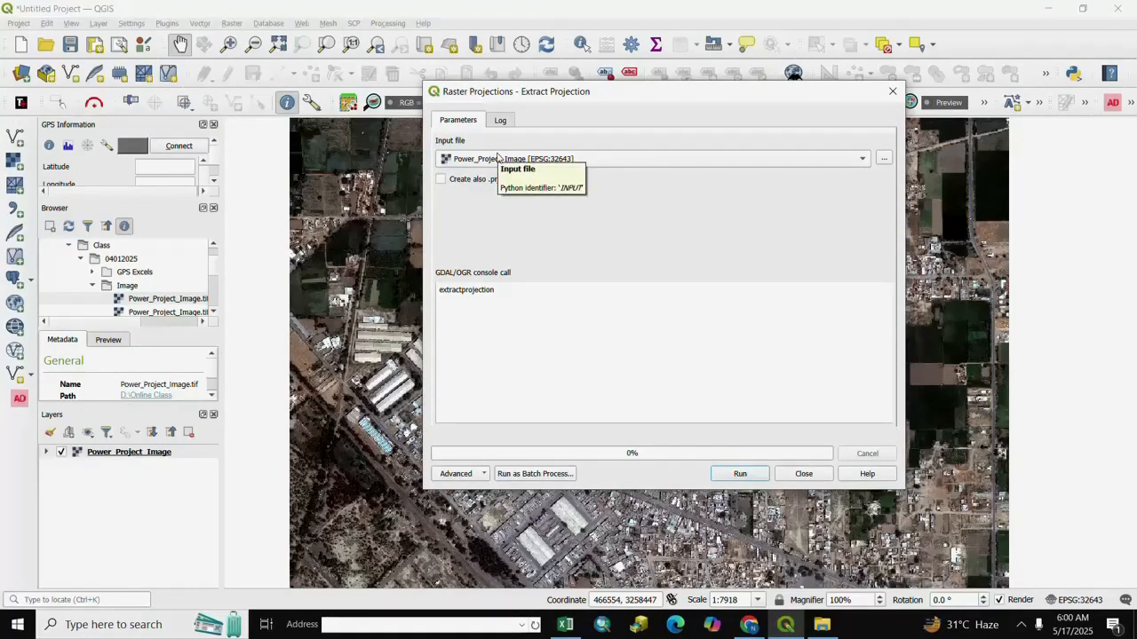
left_click(883, 160)
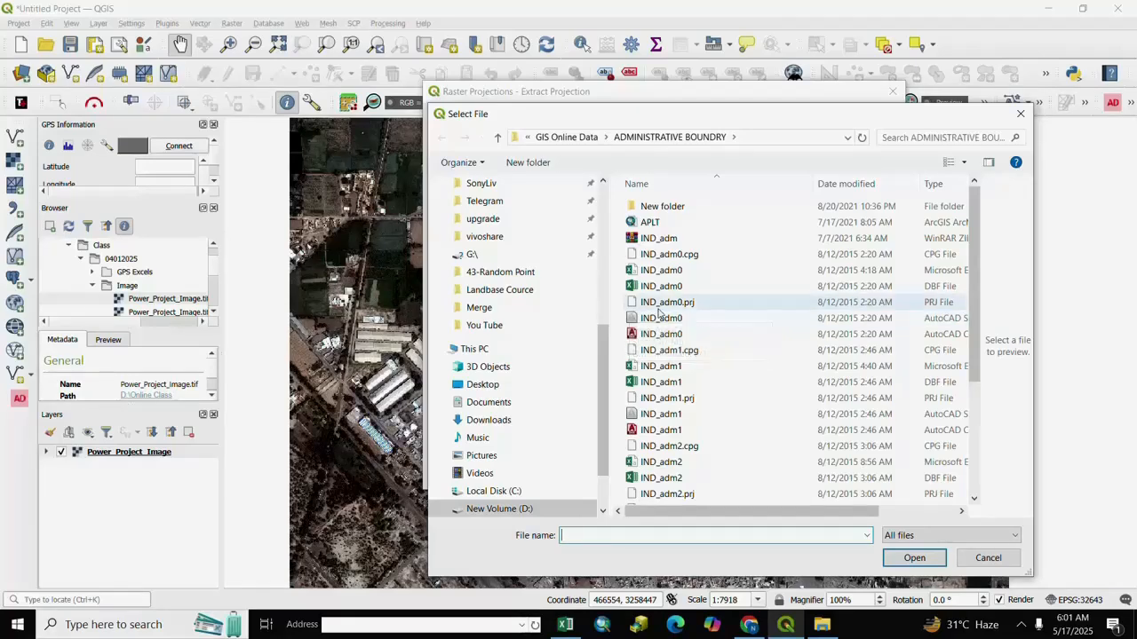
left_click(665, 254)
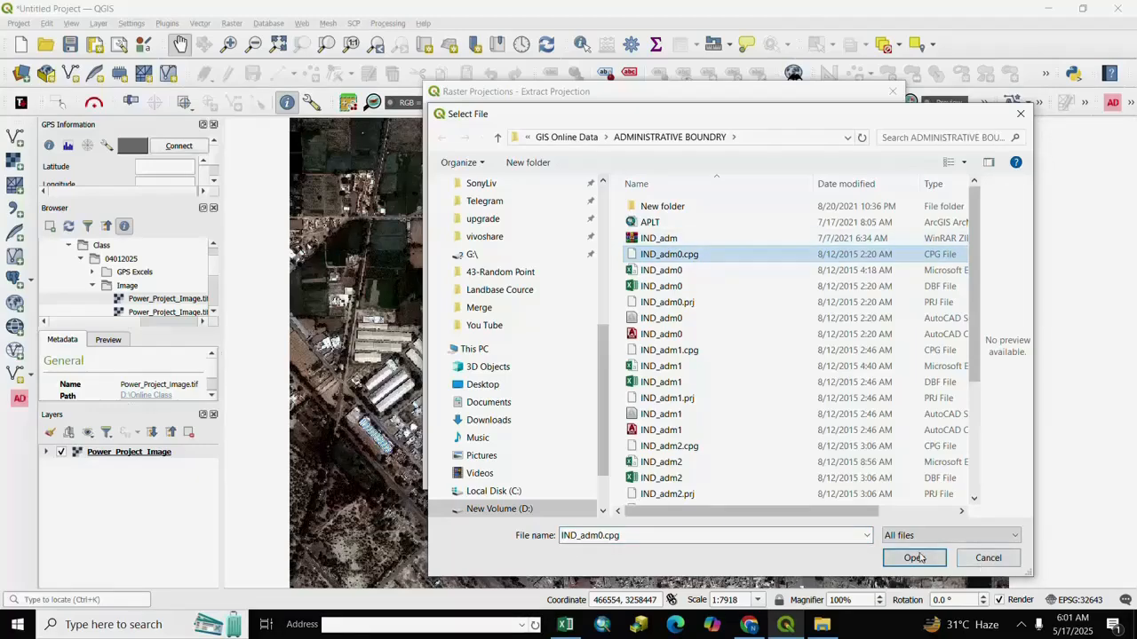
left_click(988, 557)
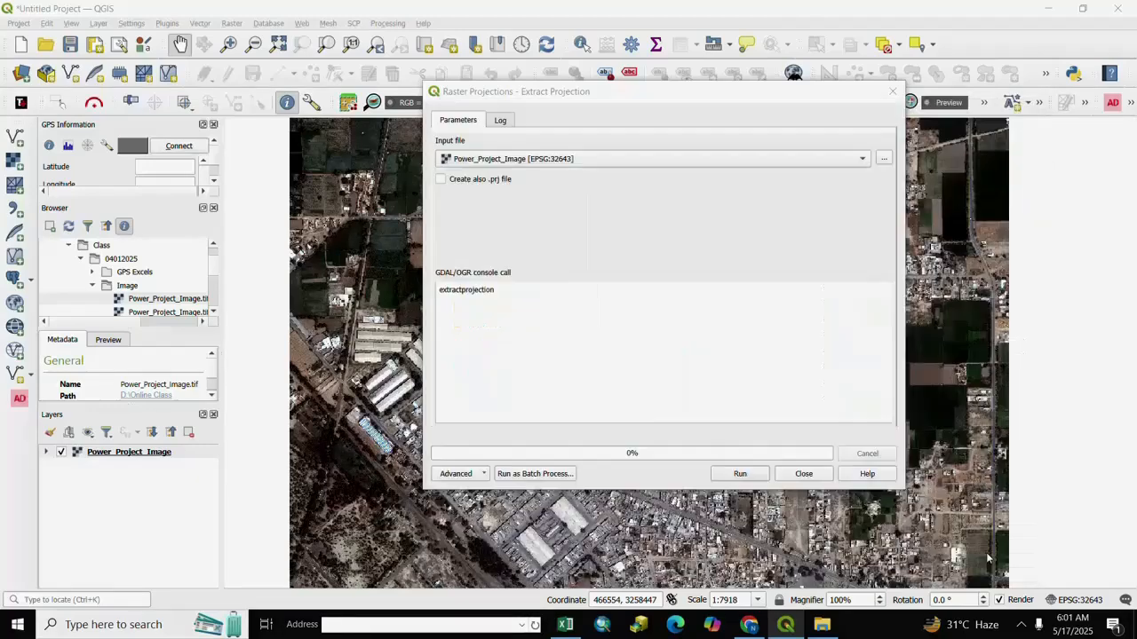
left_click(442, 182)
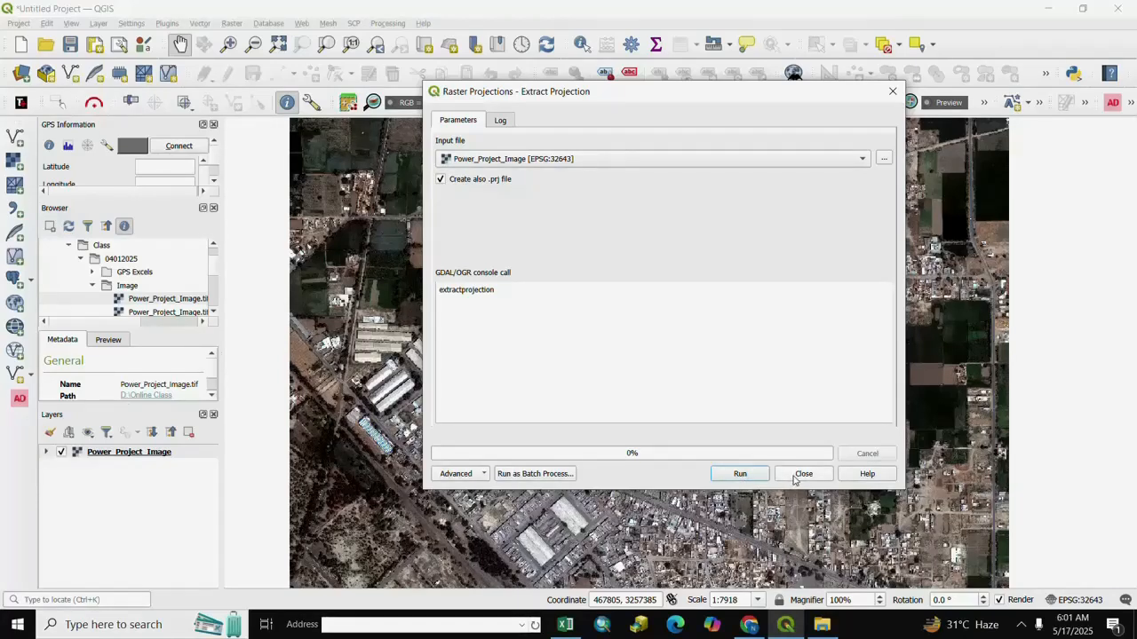
left_click(795, 476)
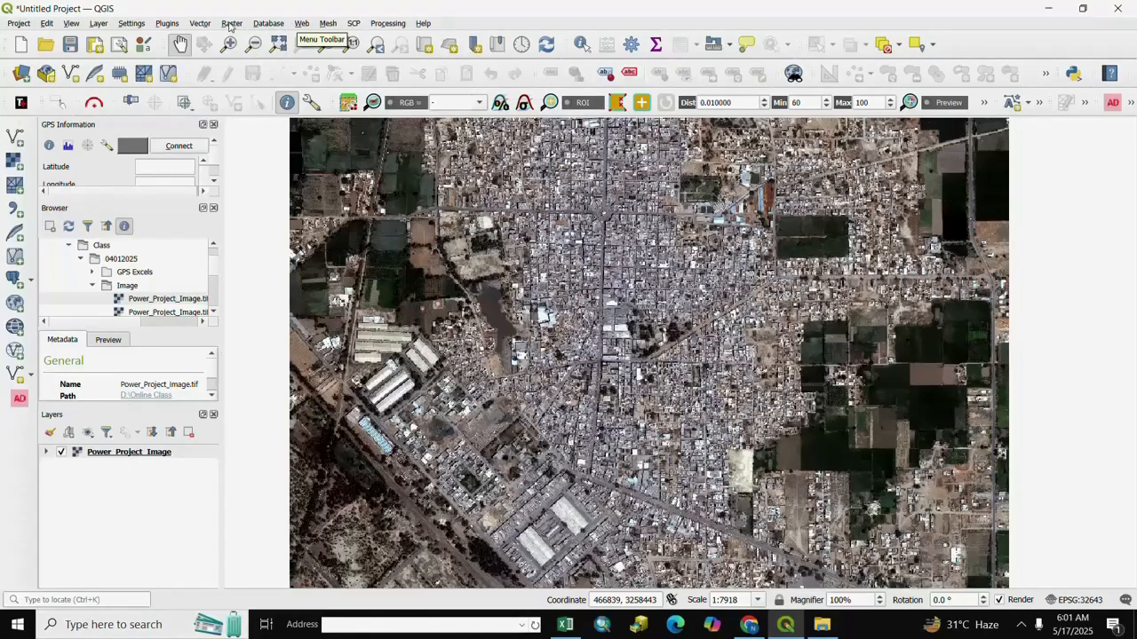
Examine the Warp (Reproject) tool's input layer and predefined source CRS choices for Power_Project_Image, and close it without running.
left_click(229, 25)
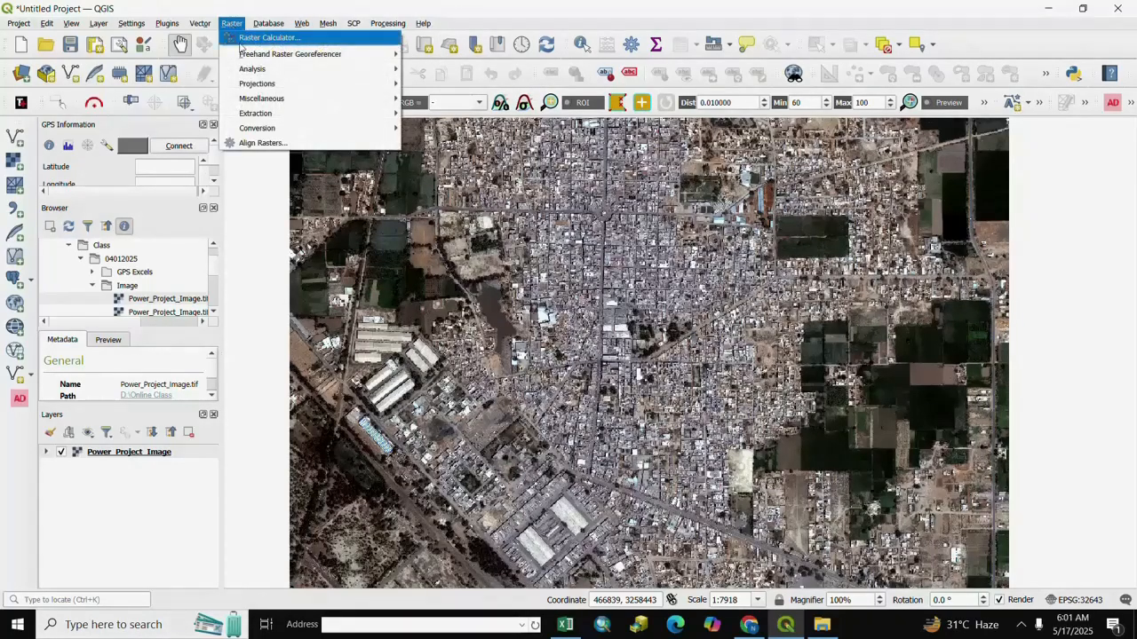
mouse_move(259, 89)
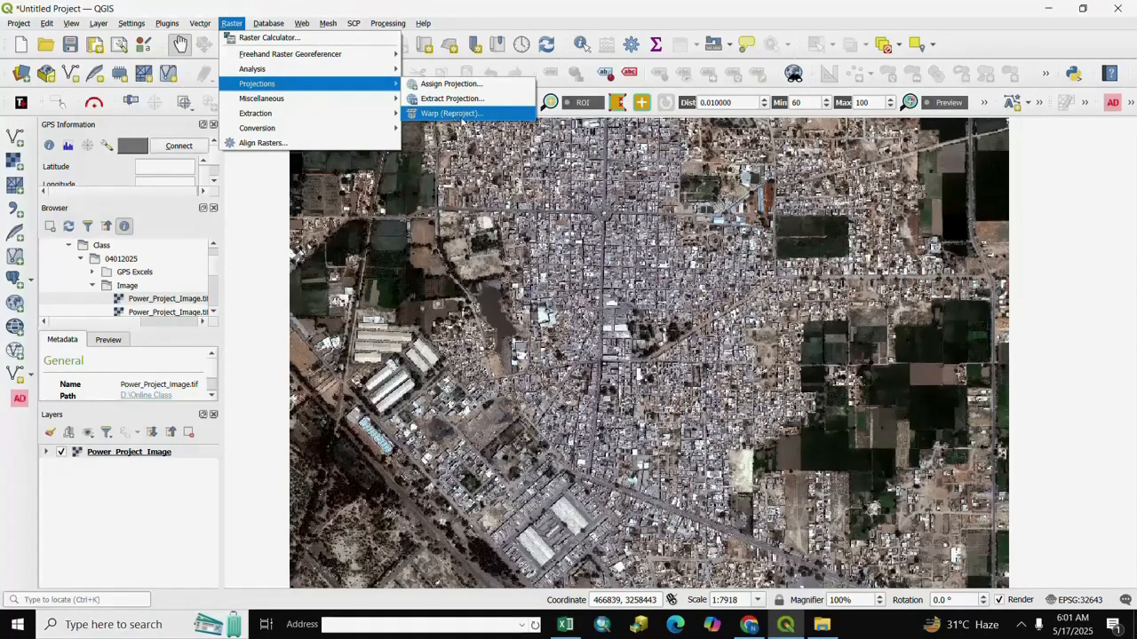
left_click(453, 114)
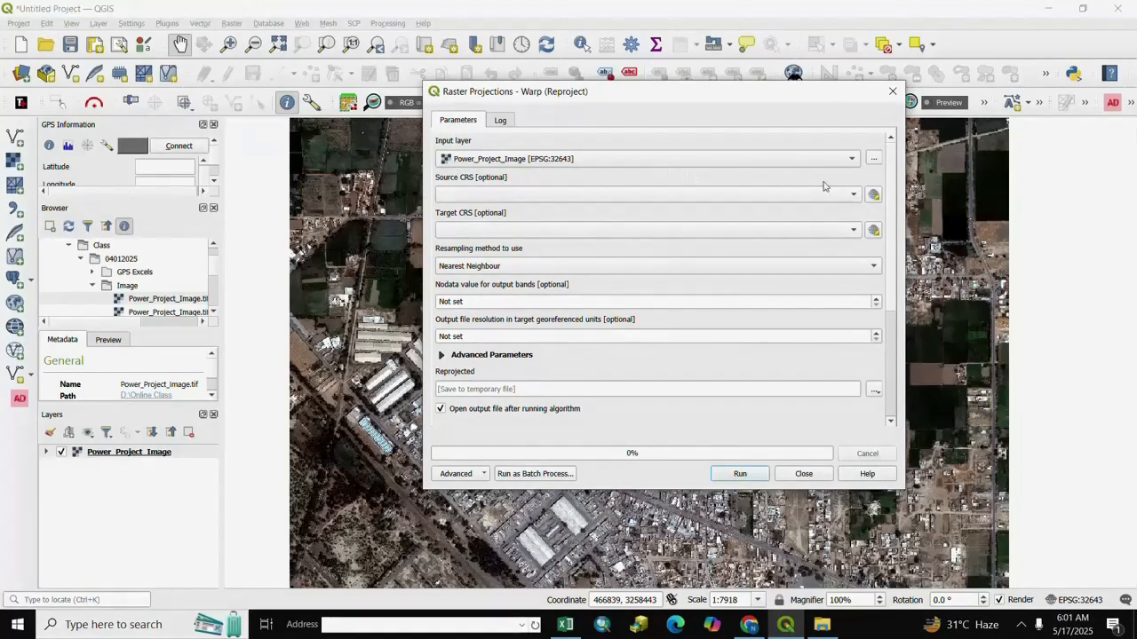
left_click(850, 161)
left_click(577, 159)
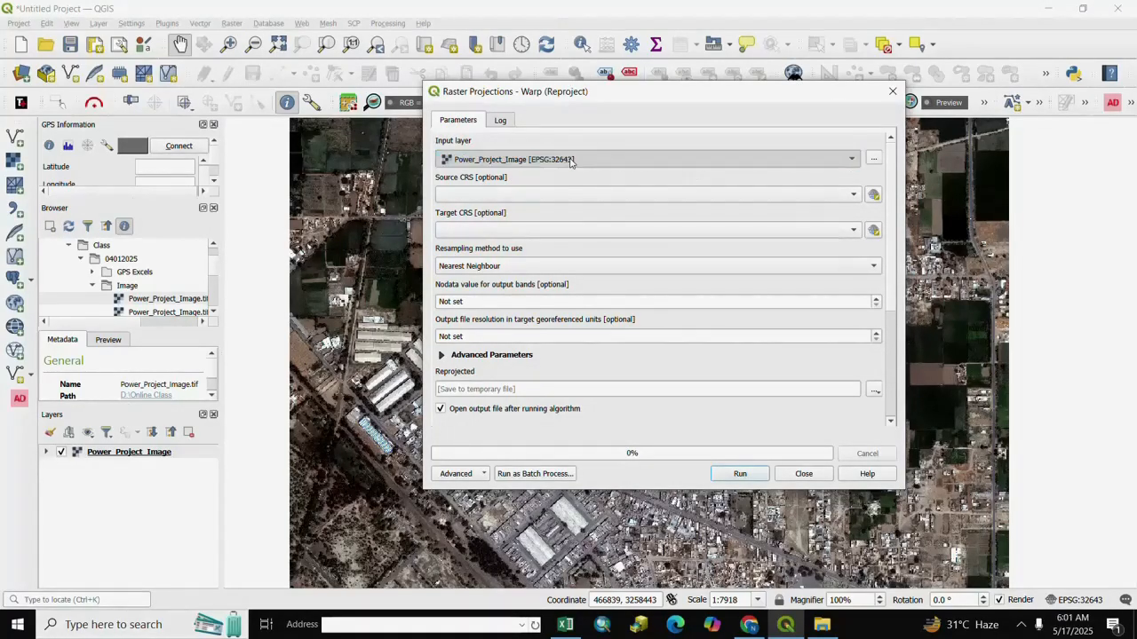
left_click(874, 195)
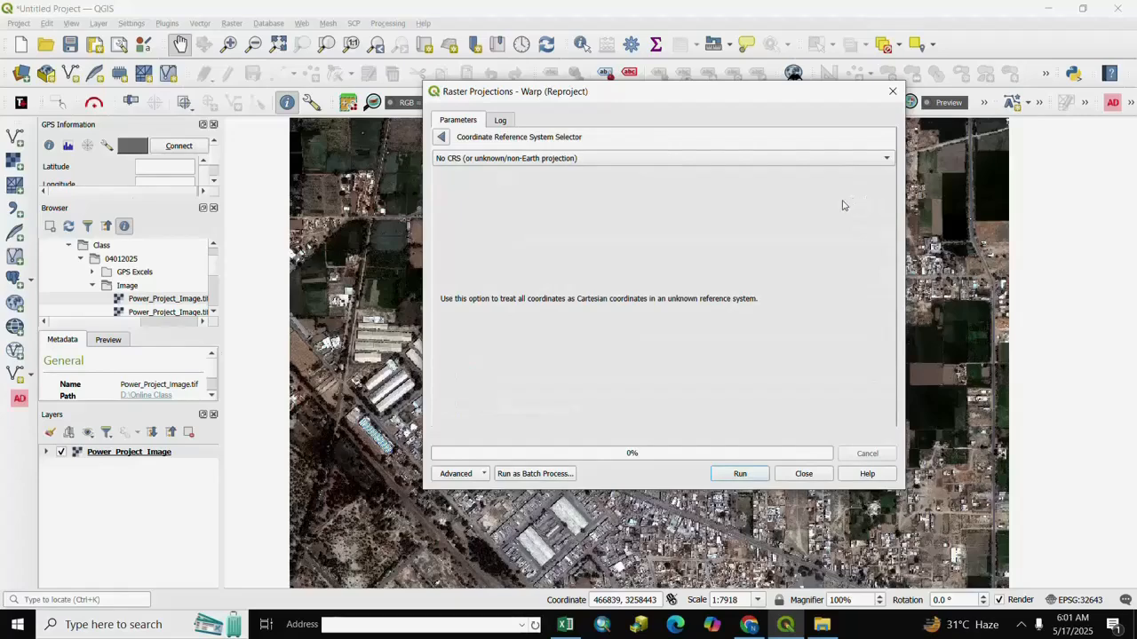
left_click(886, 162)
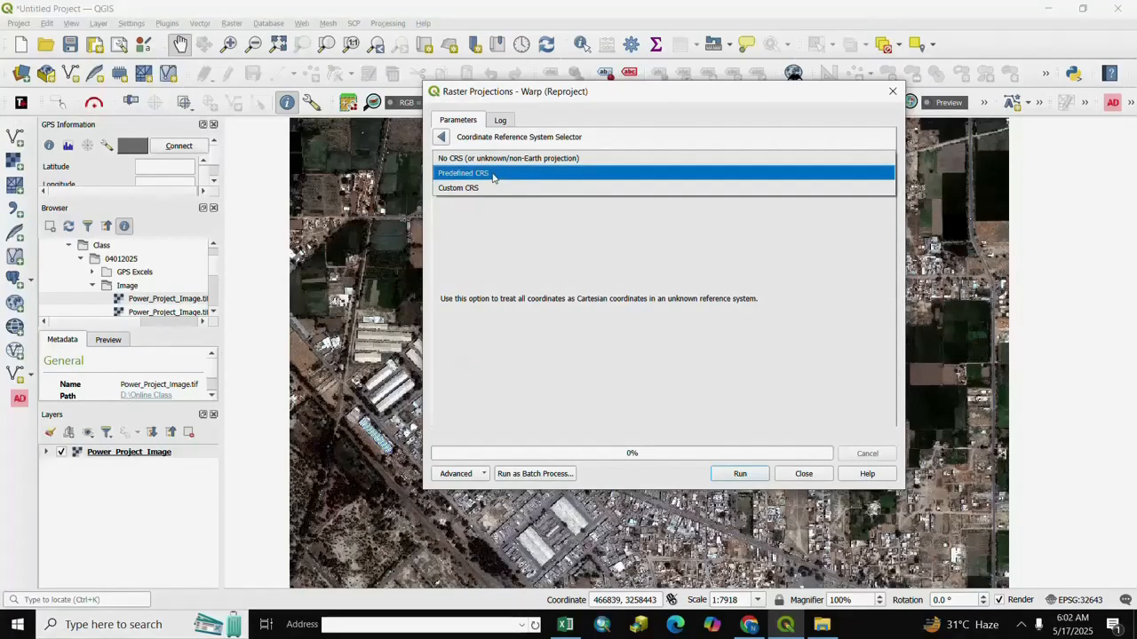
left_click(493, 174)
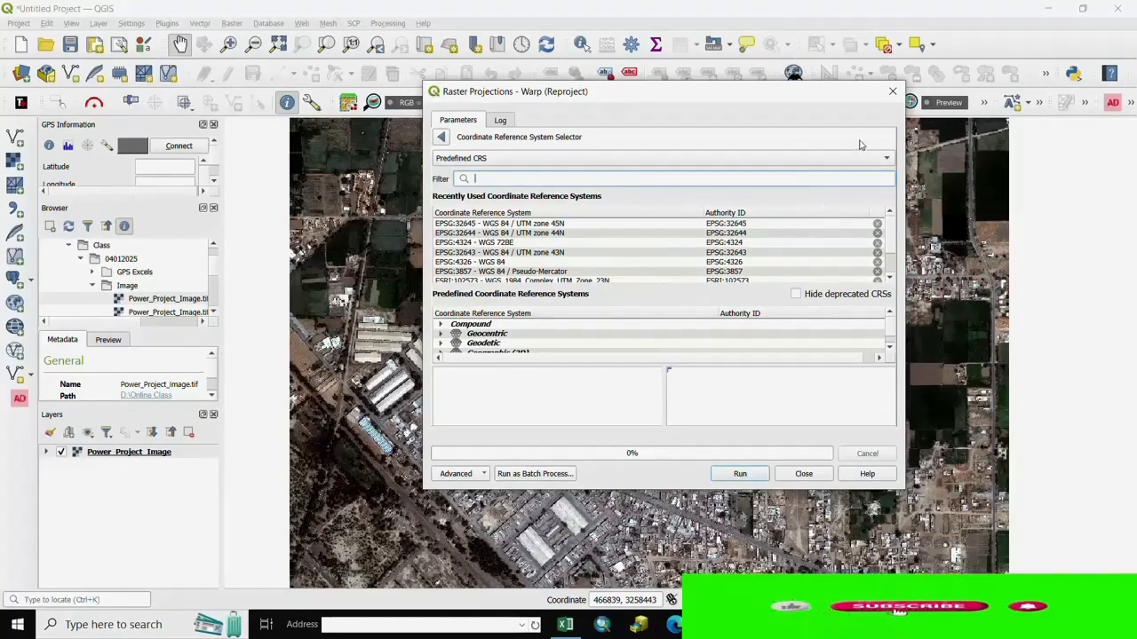
left_click(892, 90)
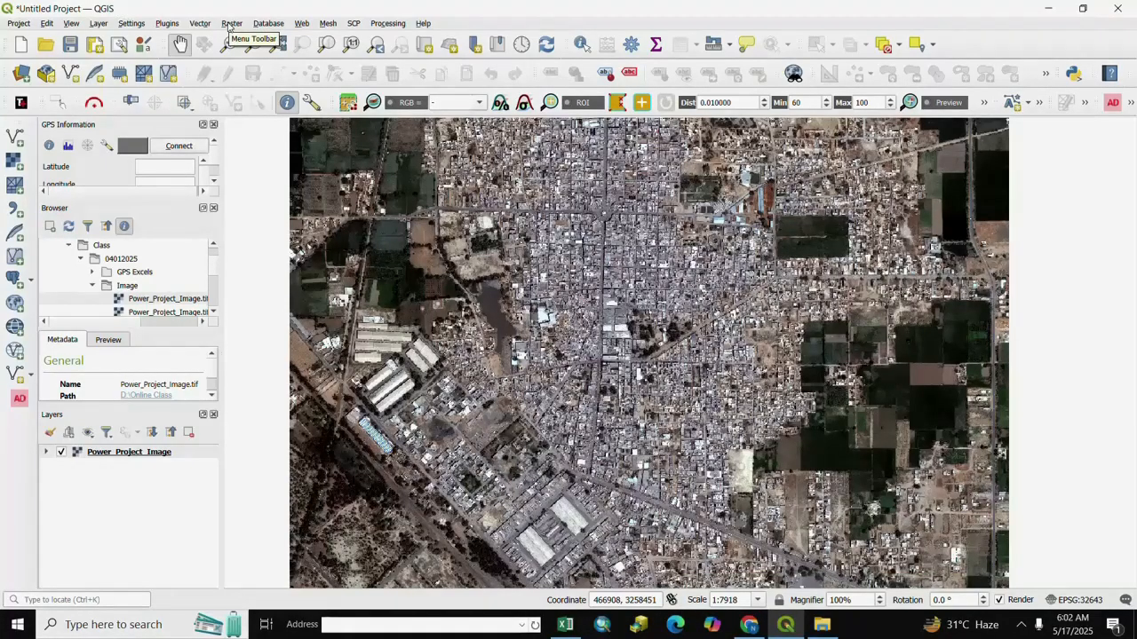
Reopen Warp (Reproject), review the predefined coordinate systems available for the source CRS, and return to the parameters without choosing one.
left_click(230, 23)
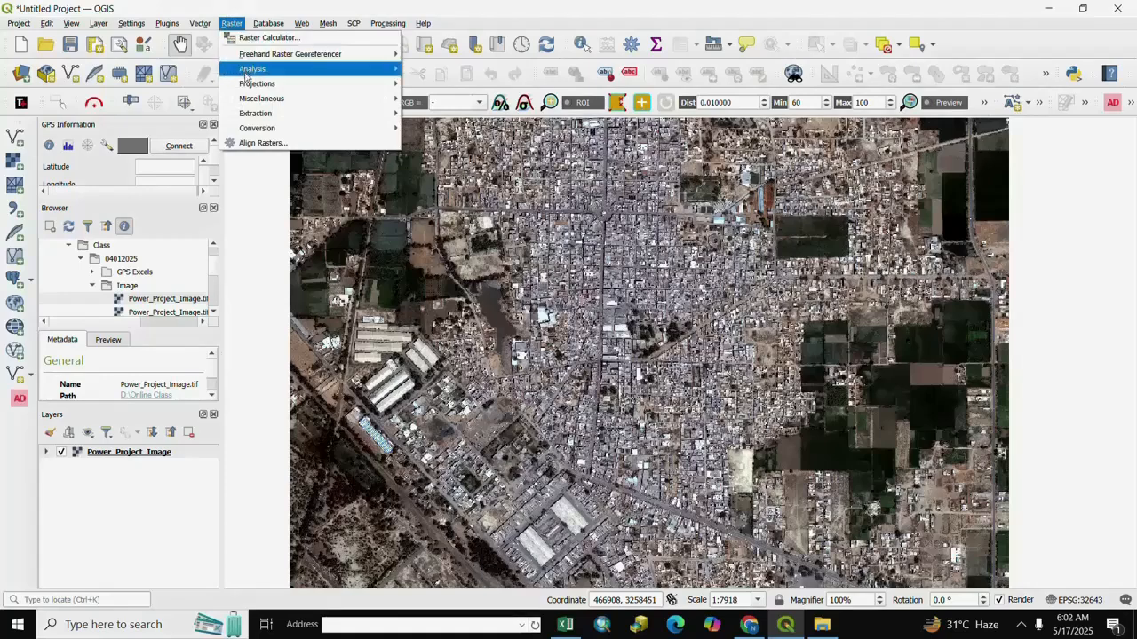
mouse_move(373, 83)
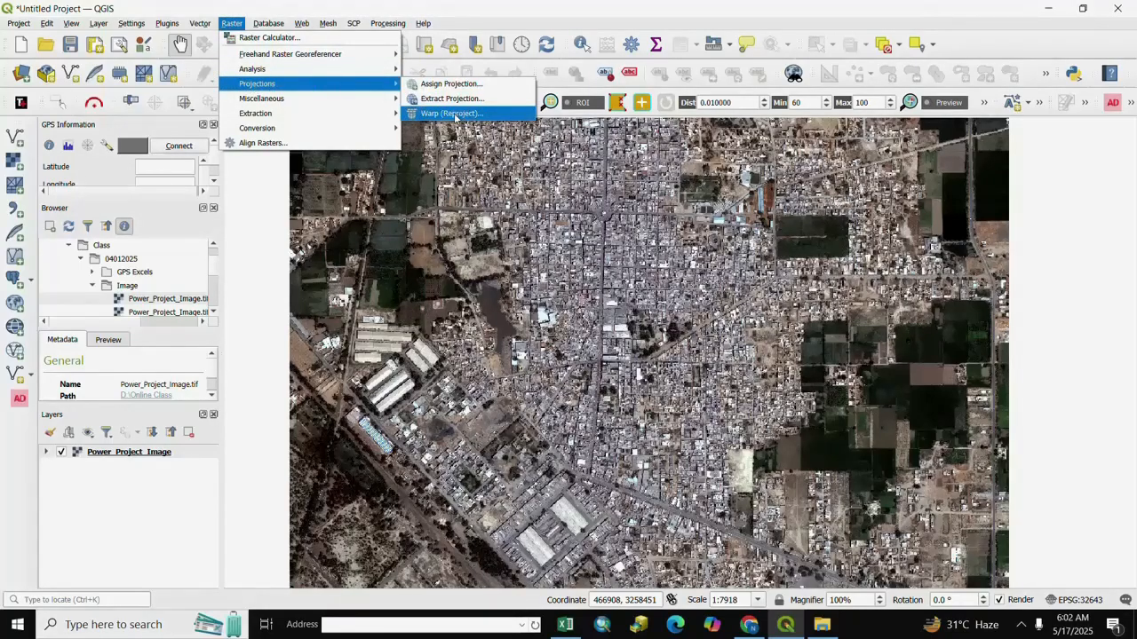
left_click(452, 114)
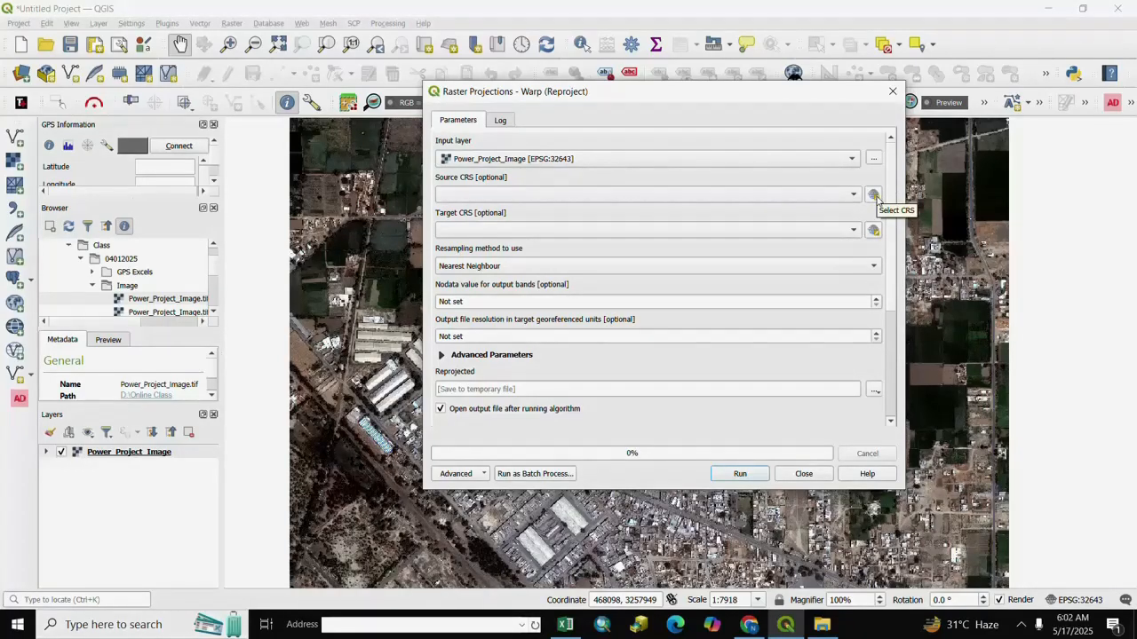
left_click(874, 196)
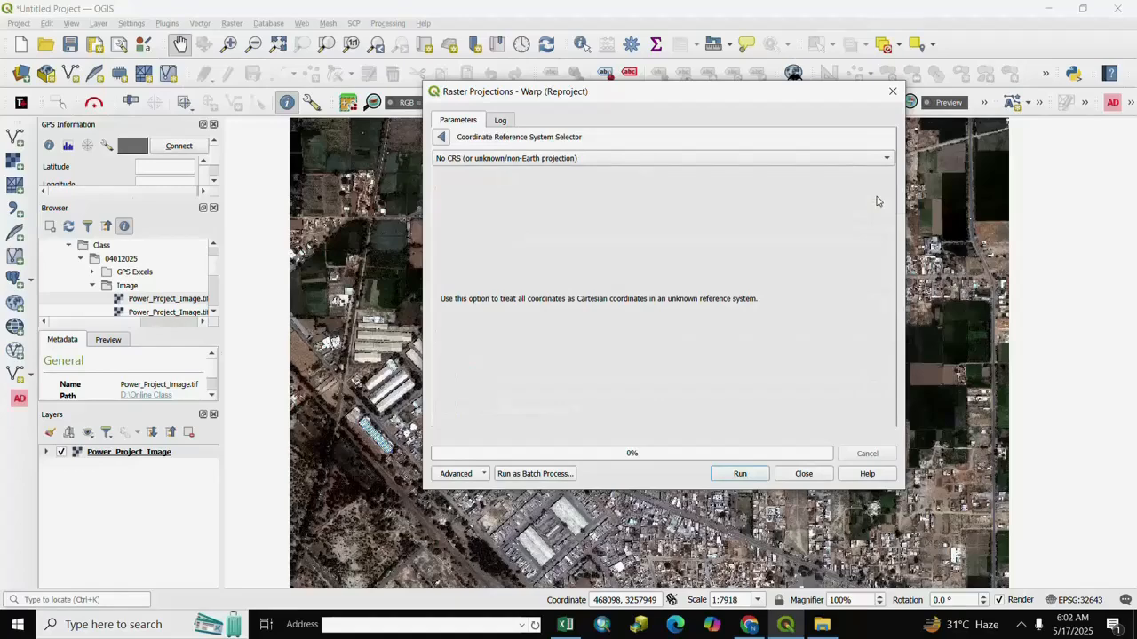
left_click(672, 160)
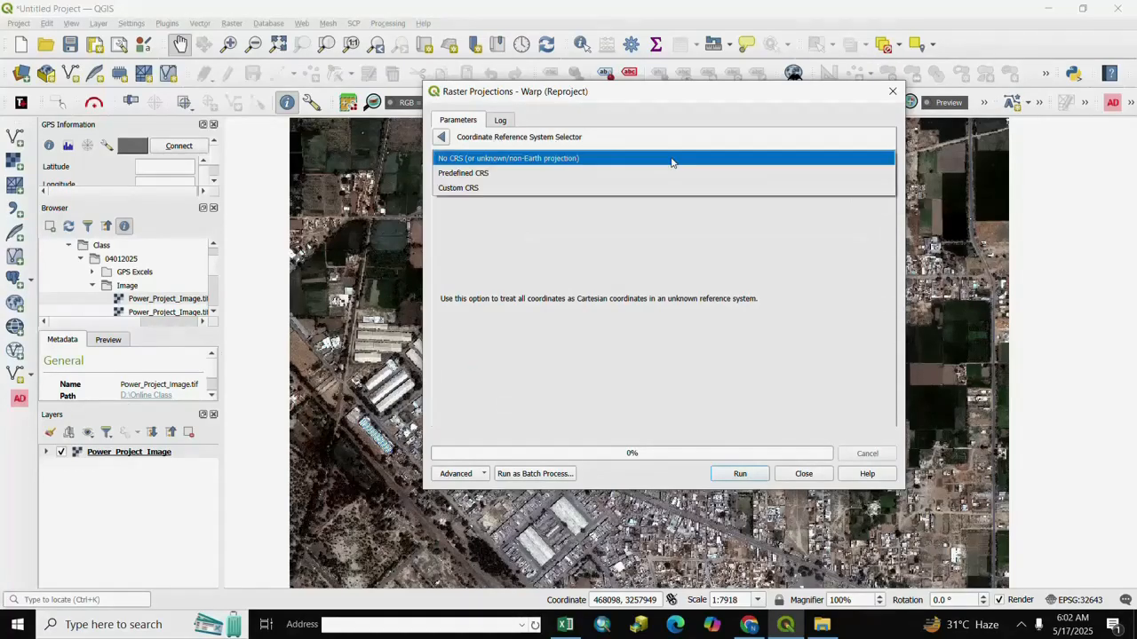
left_click(517, 174)
scroll(632, 247, "down", 1)
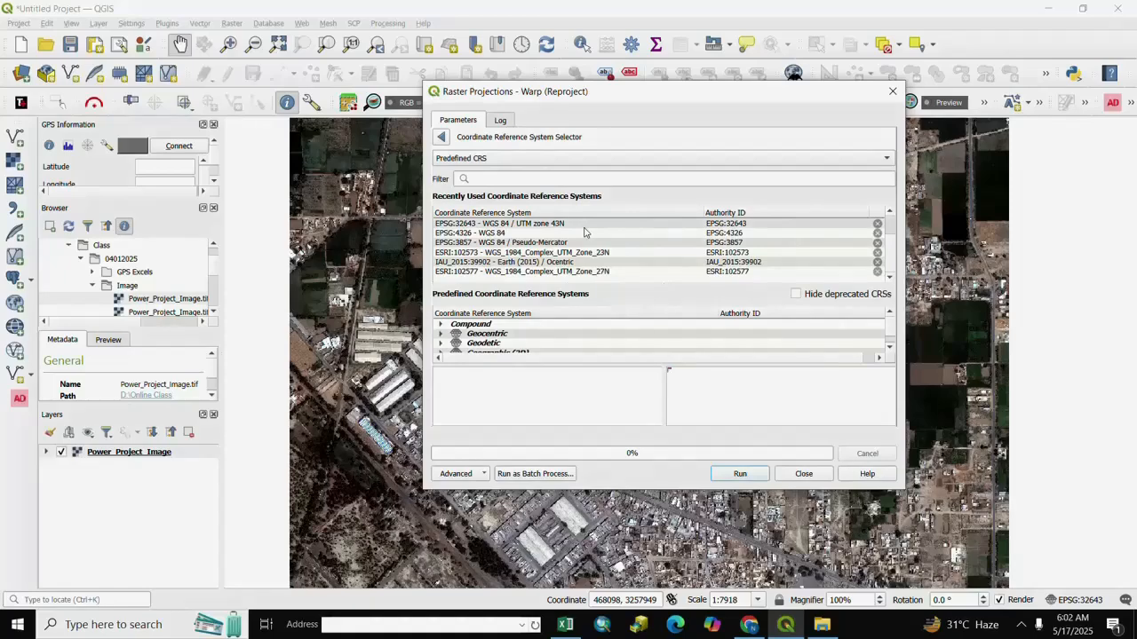
left_click(441, 138)
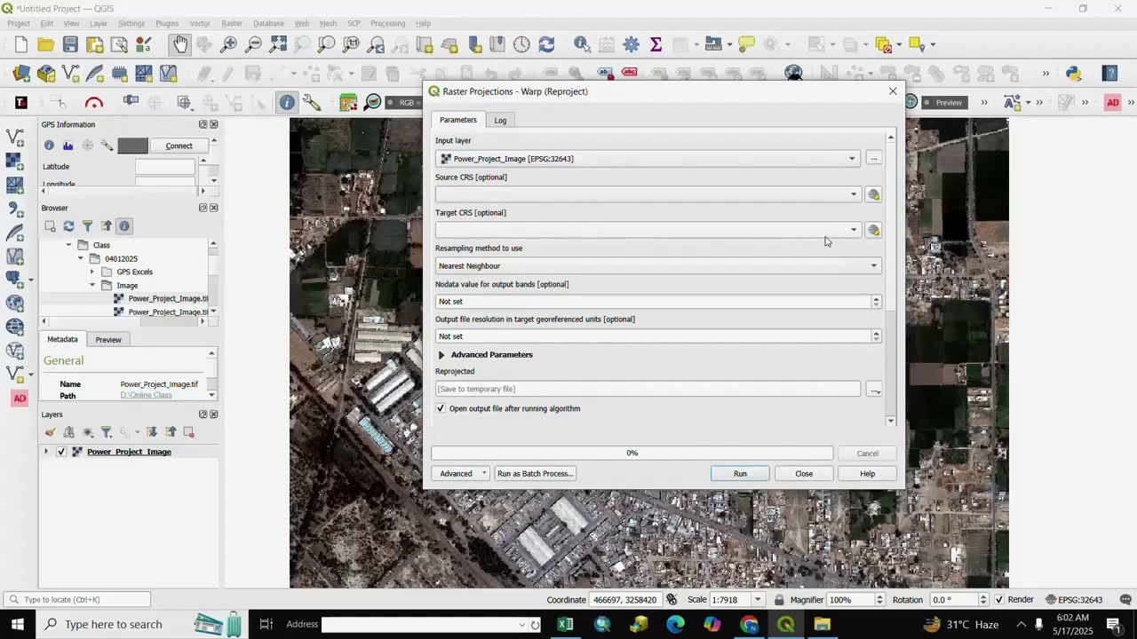
Look at the custom CRS option for the Warp target CRS, and set it to predefined EPSG:32644 - WGS 84 / UTM zone 44N.
left_click(873, 232)
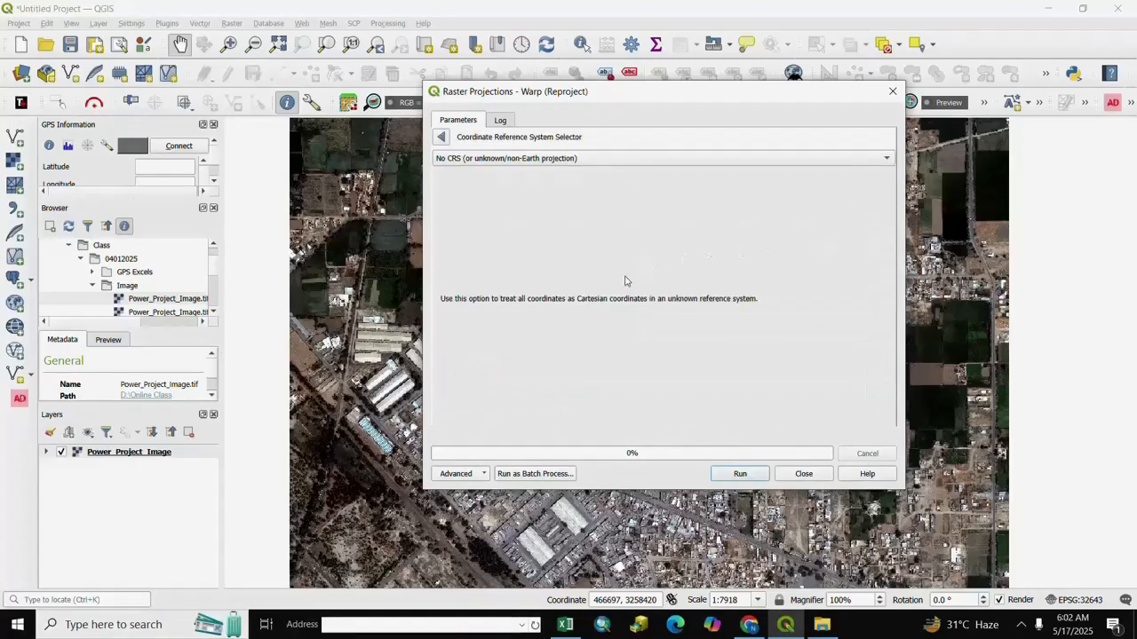
left_click(885, 160)
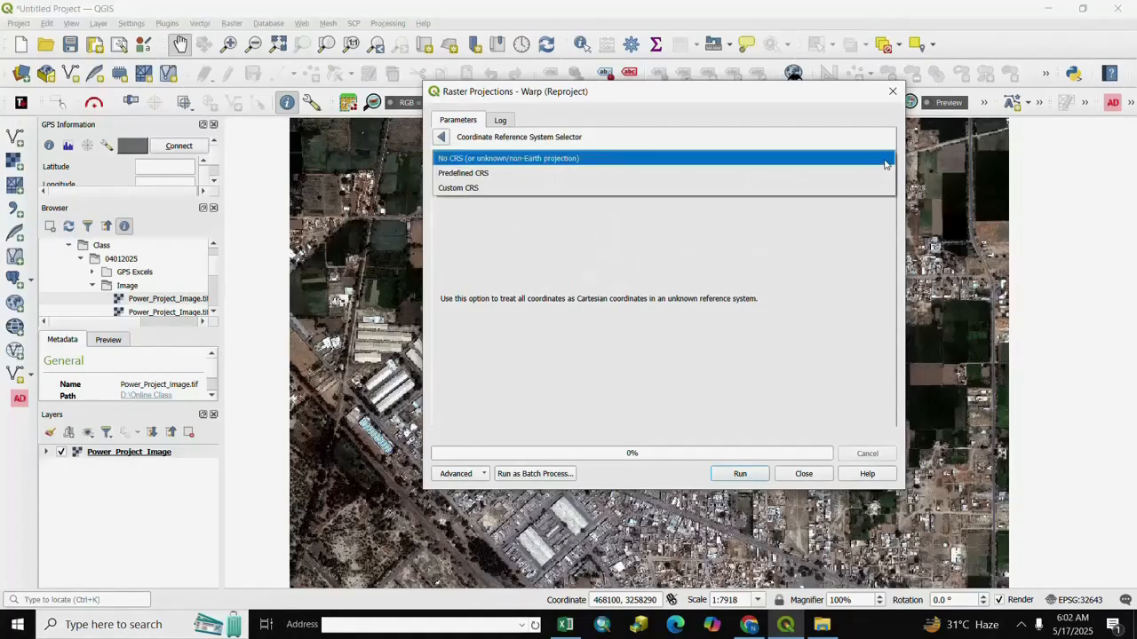
left_click(474, 189)
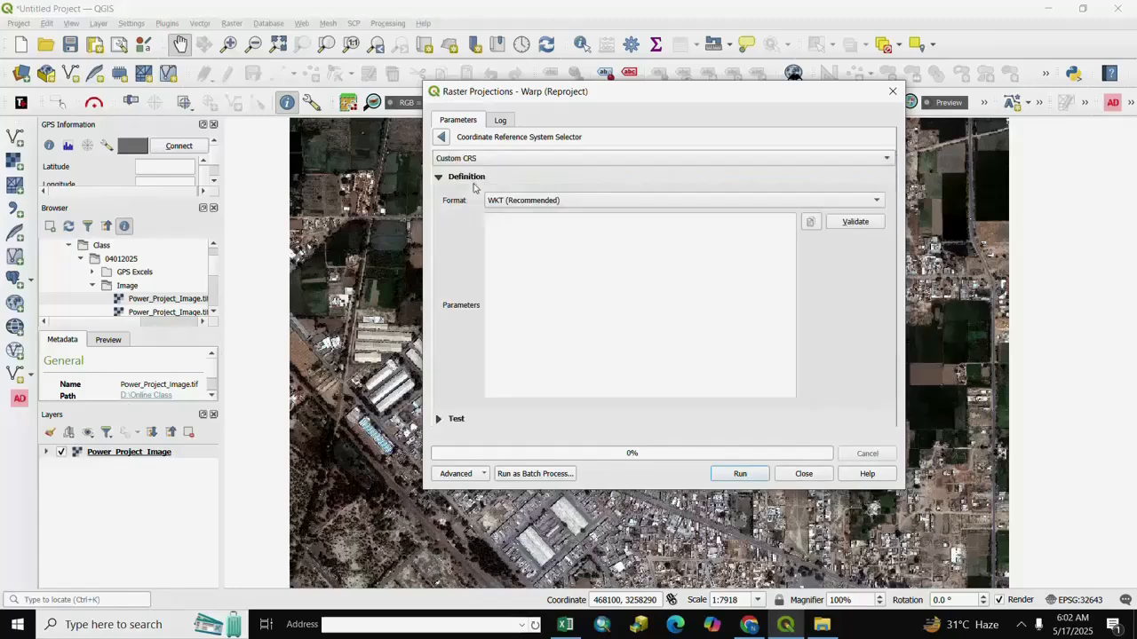
left_click(884, 160)
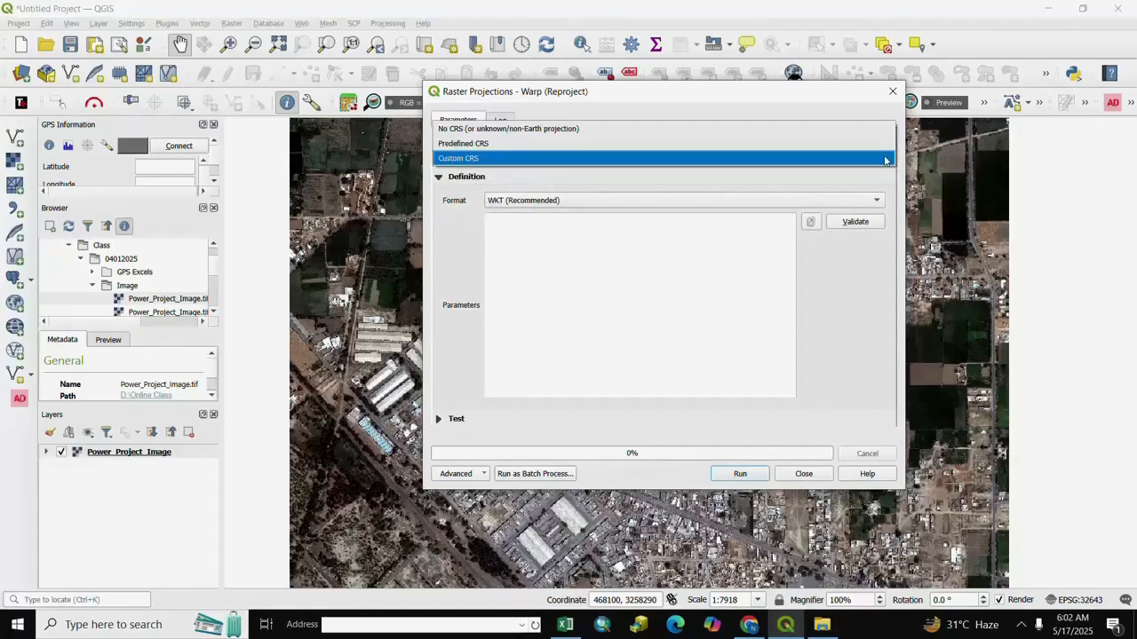
left_click(480, 142)
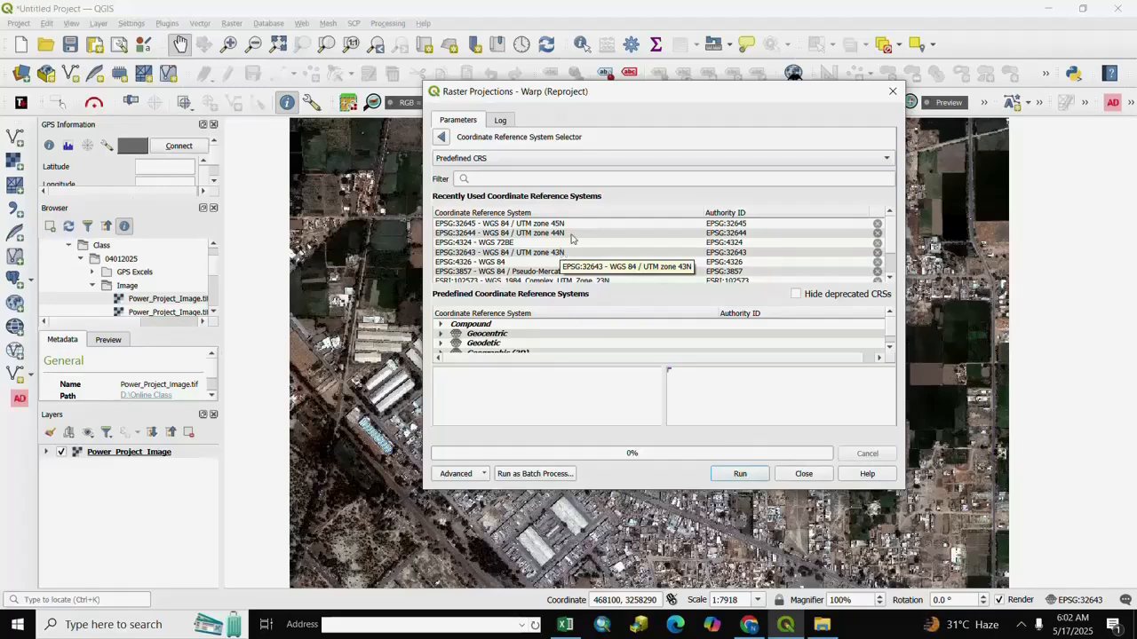
left_click(562, 234)
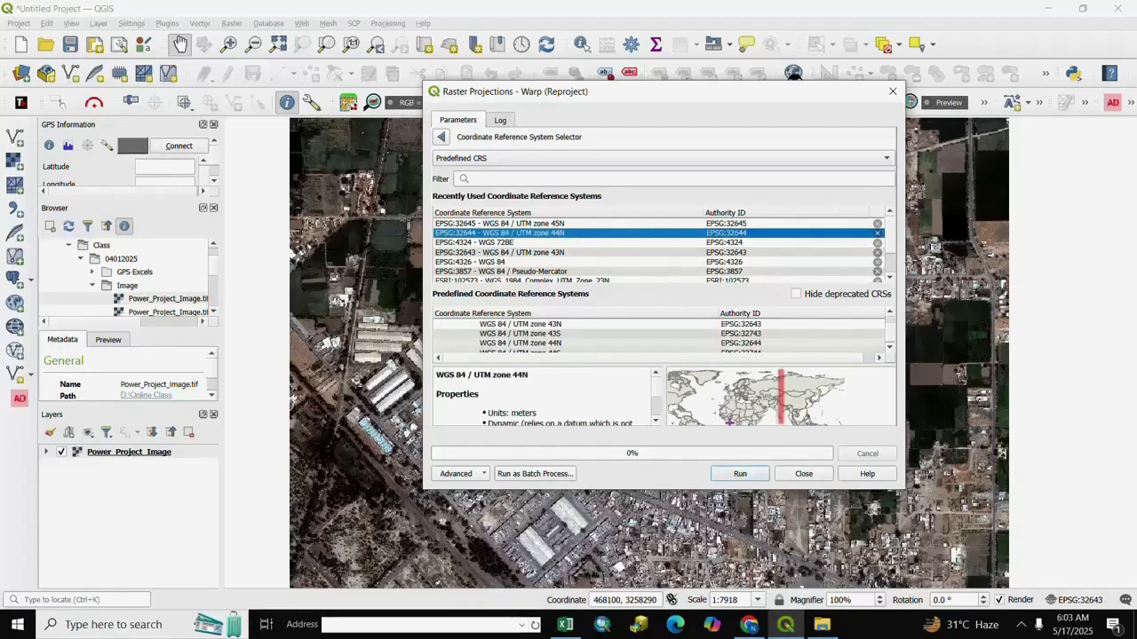
left_click(442, 138)
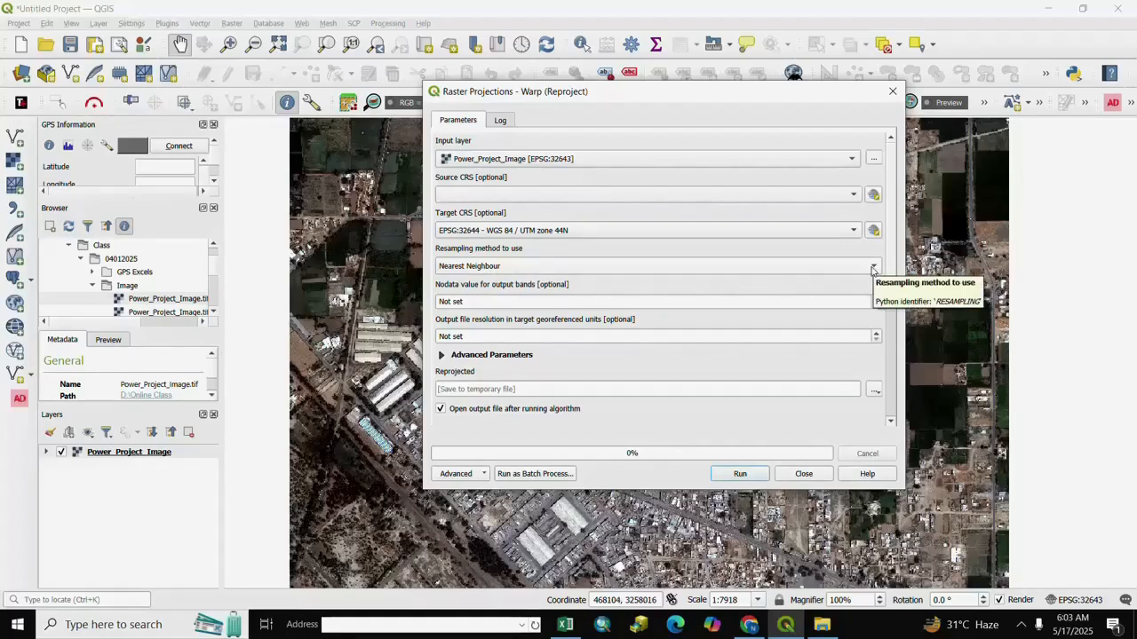
Review the available resampling methods, keep Nearest Neighbour, and close Warp (Reproject) without running it.
left_click(872, 268)
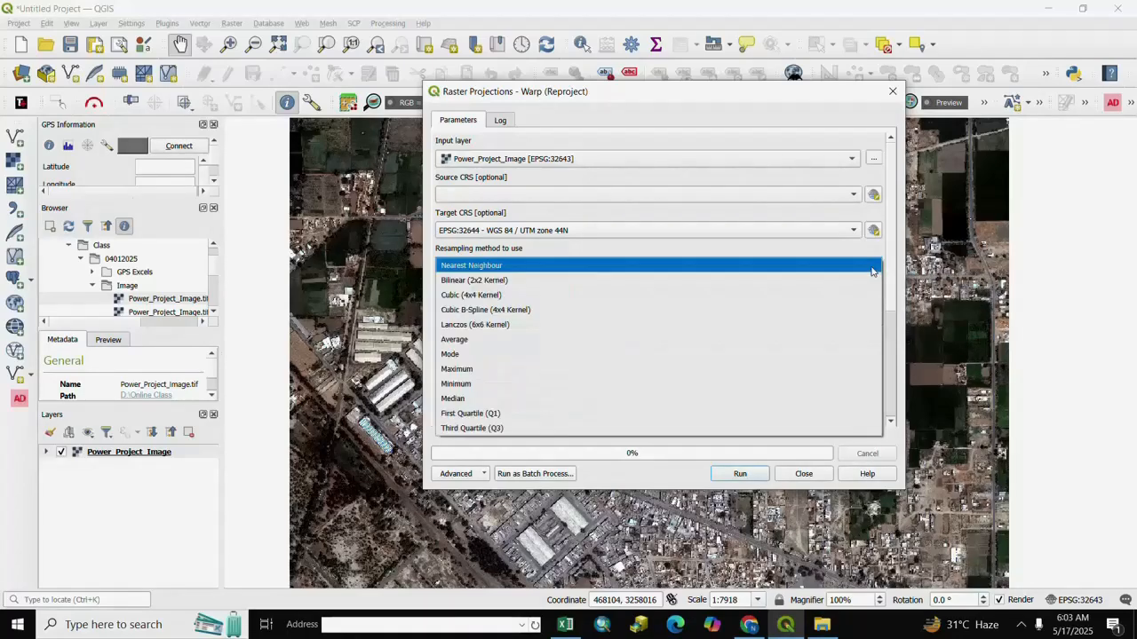
left_click(511, 268)
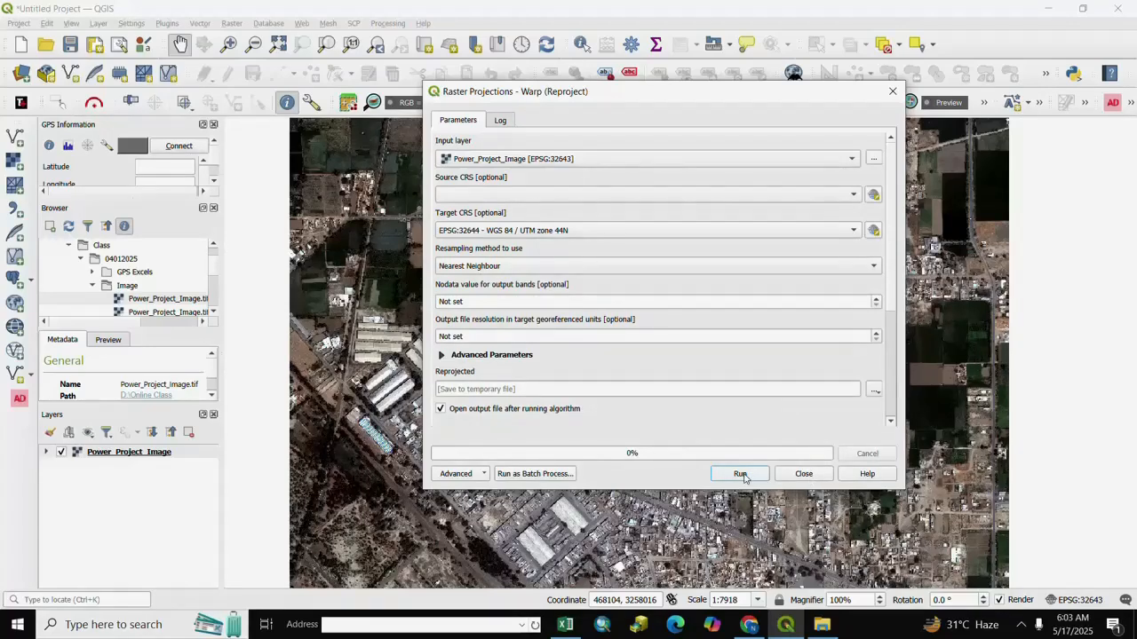
left_click(802, 474)
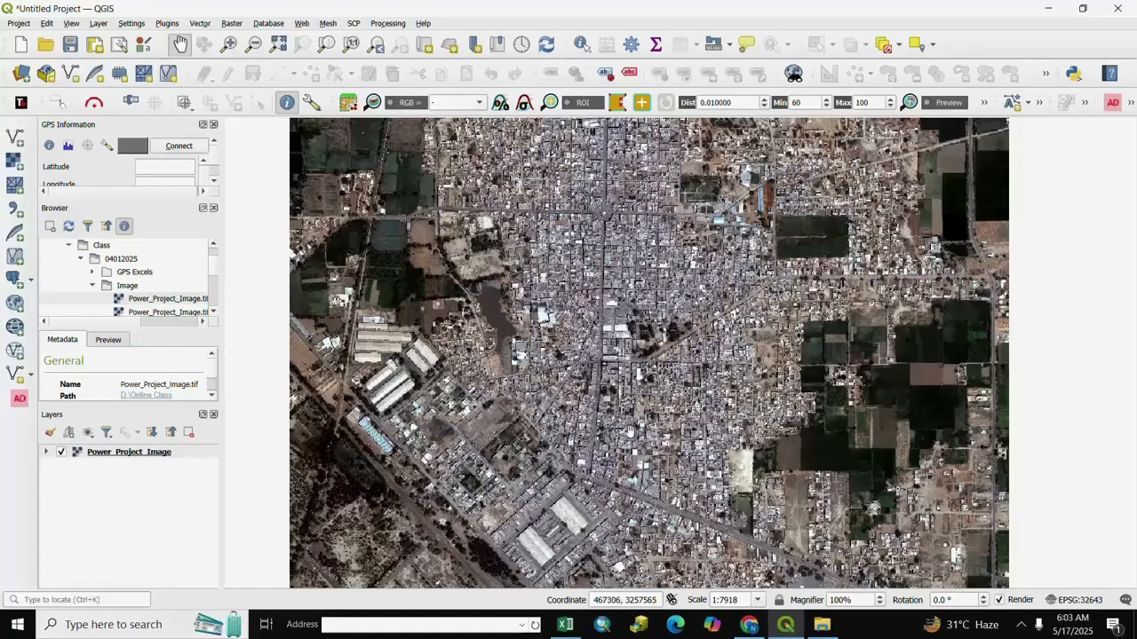
scroll(617, 384, "up", 1)
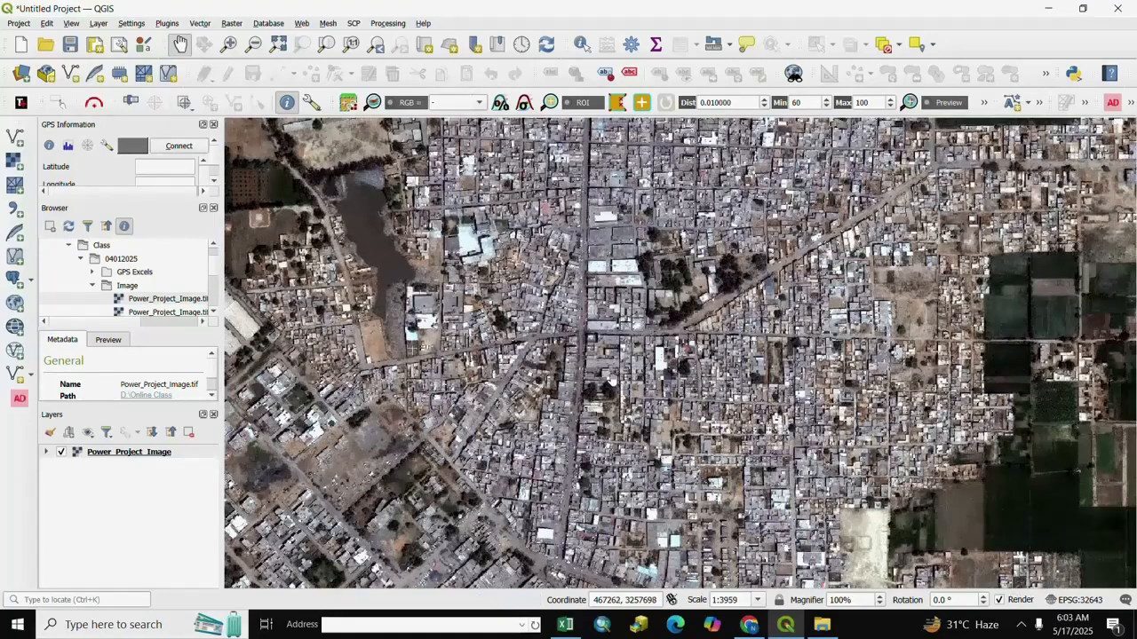
scroll(615, 382, "down", 2)
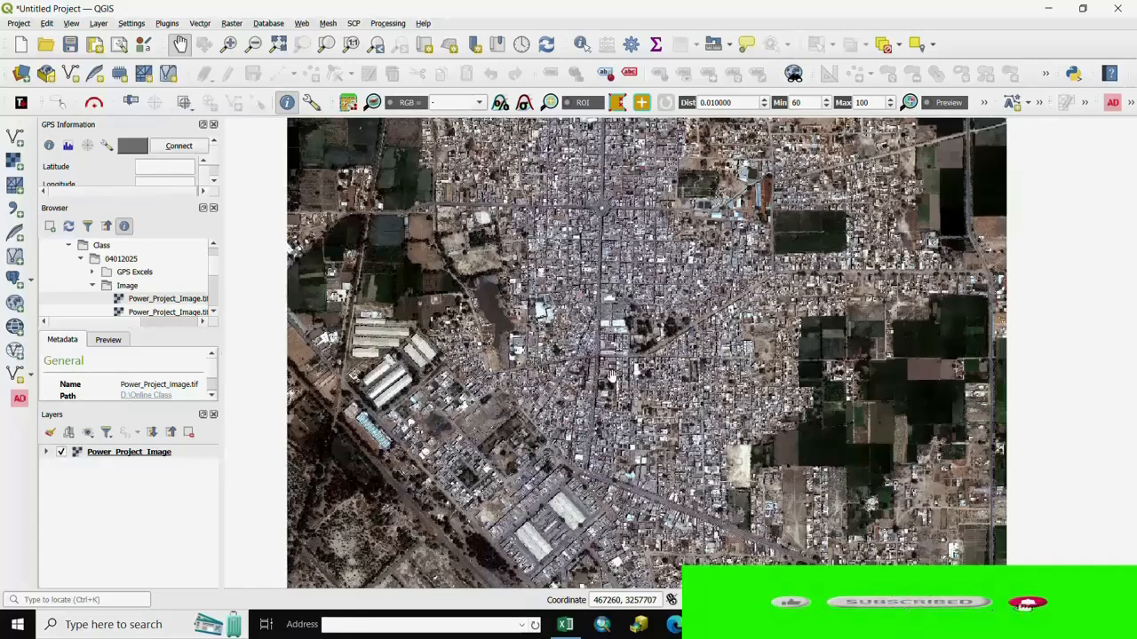
mouse_move(597, 355)
left_mouse_down()
mouse_move(553, 391)
mouse_move(557, 364)
mouse_move(593, 356)
left_mouse_up()
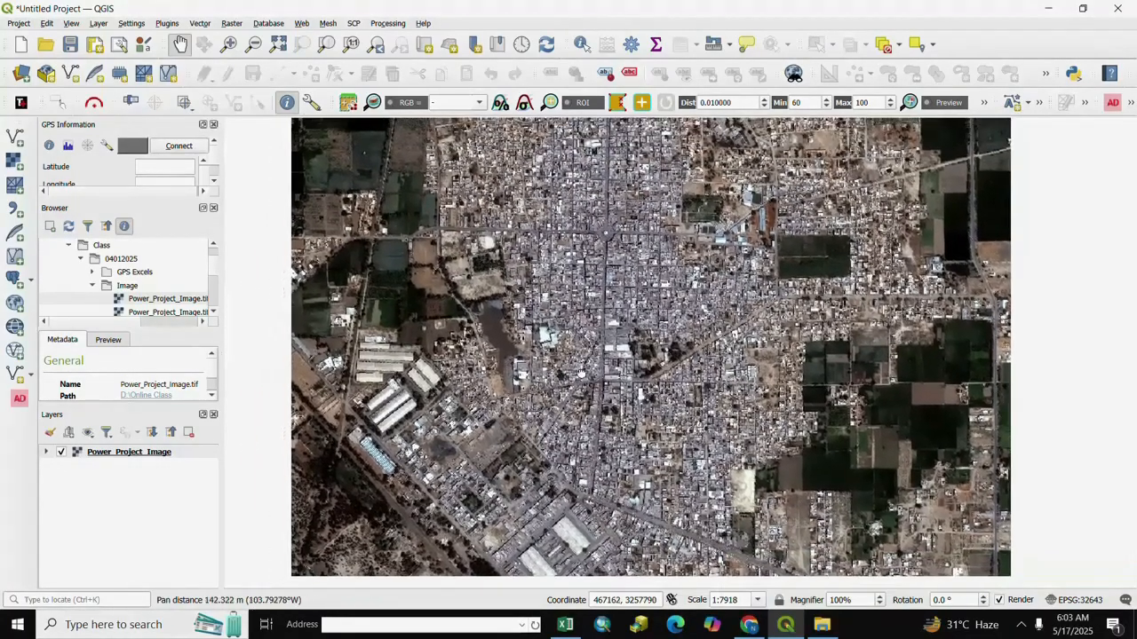
left_click(1020, 625)
left_click(1033, 569)
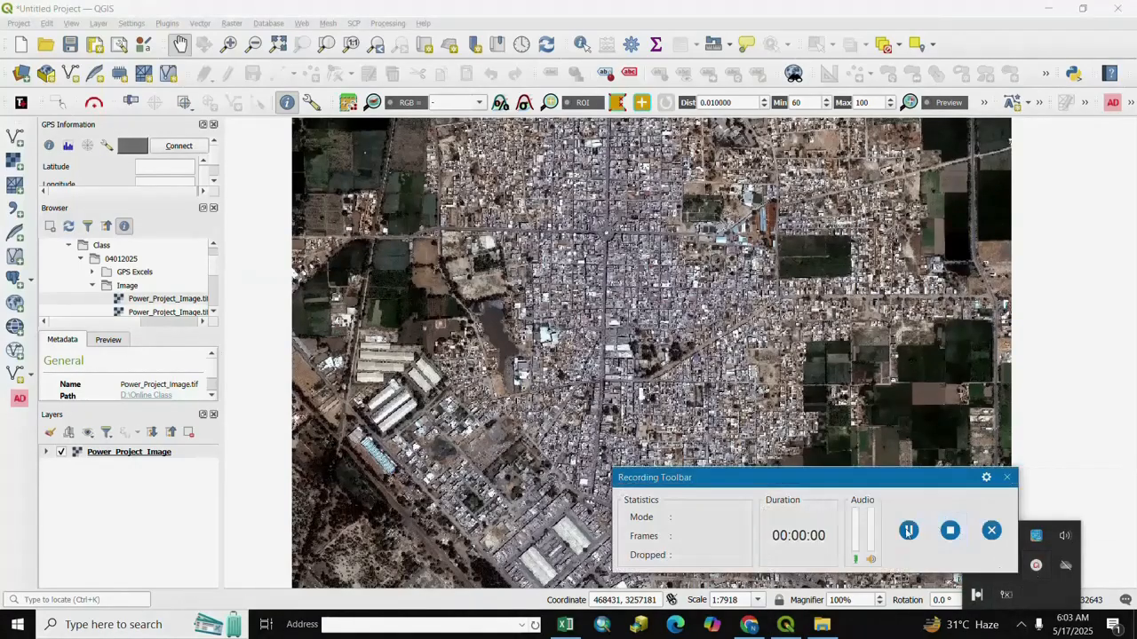
left_click(949, 531)
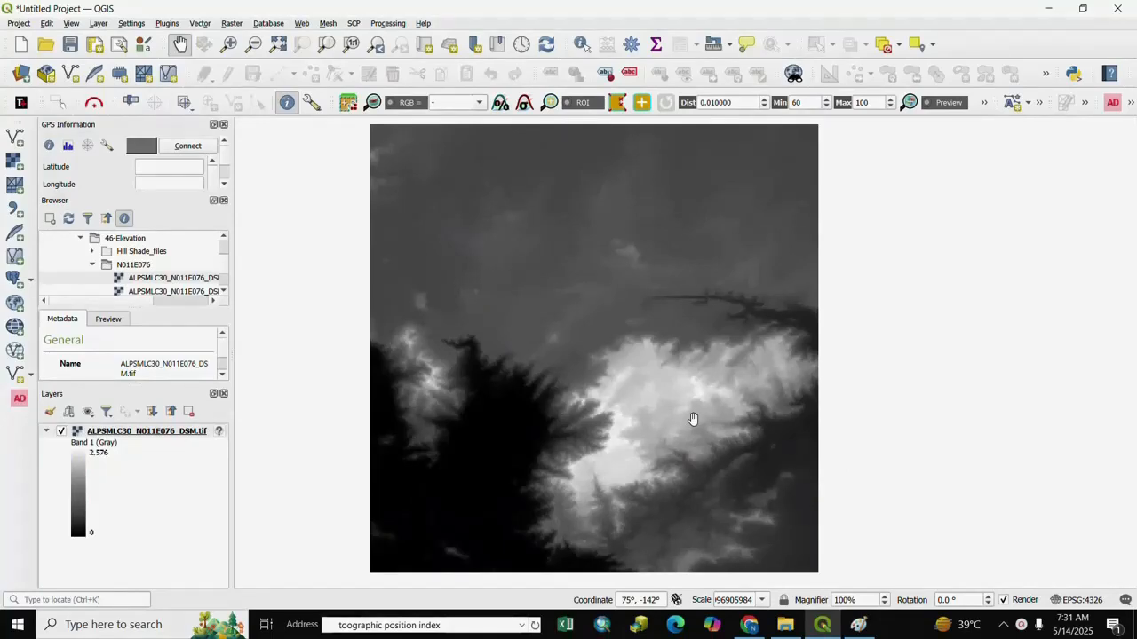
Open the Topographic Position Index (TPI) raster analysis with ALPSMLC30_N011E076_DSM.tif as the input layer.
left_click(235, 26)
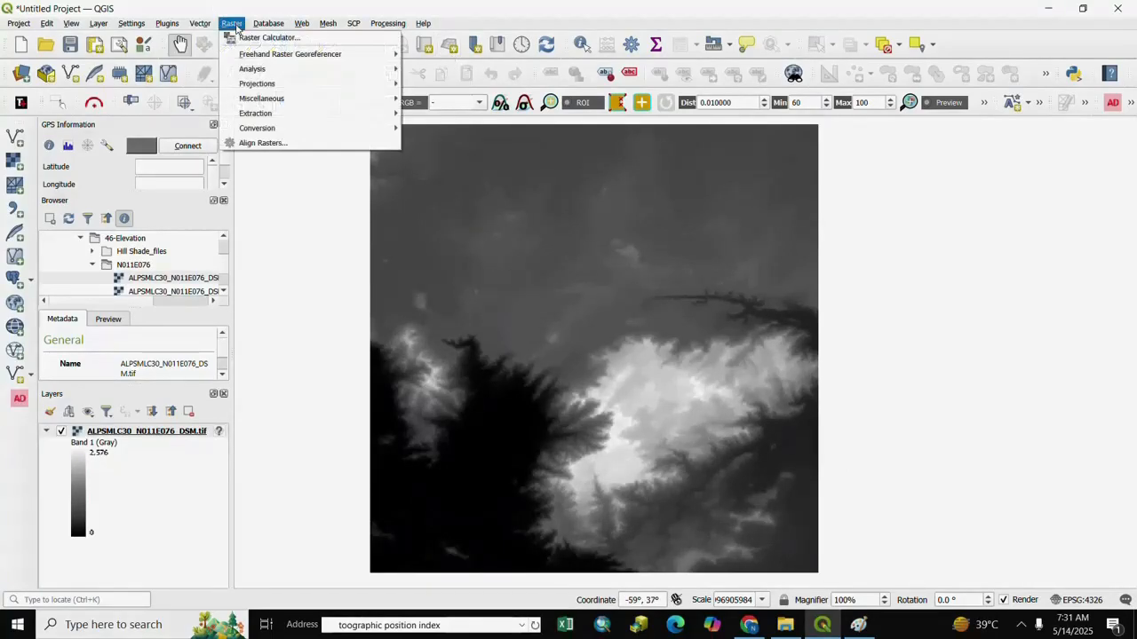
mouse_move(262, 73)
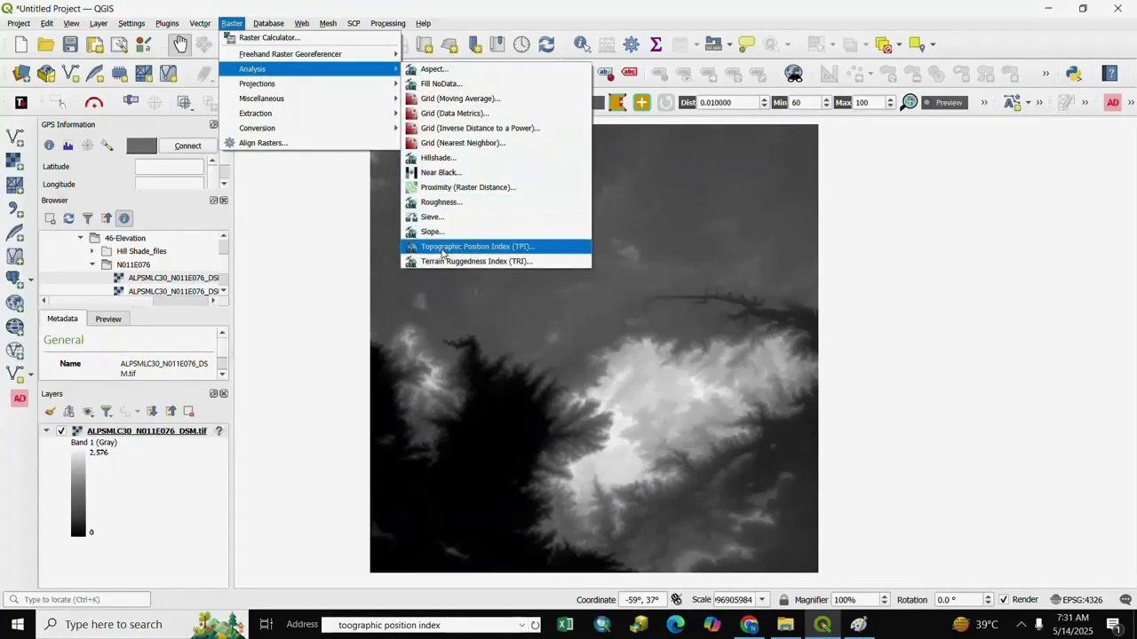
left_click(441, 252)
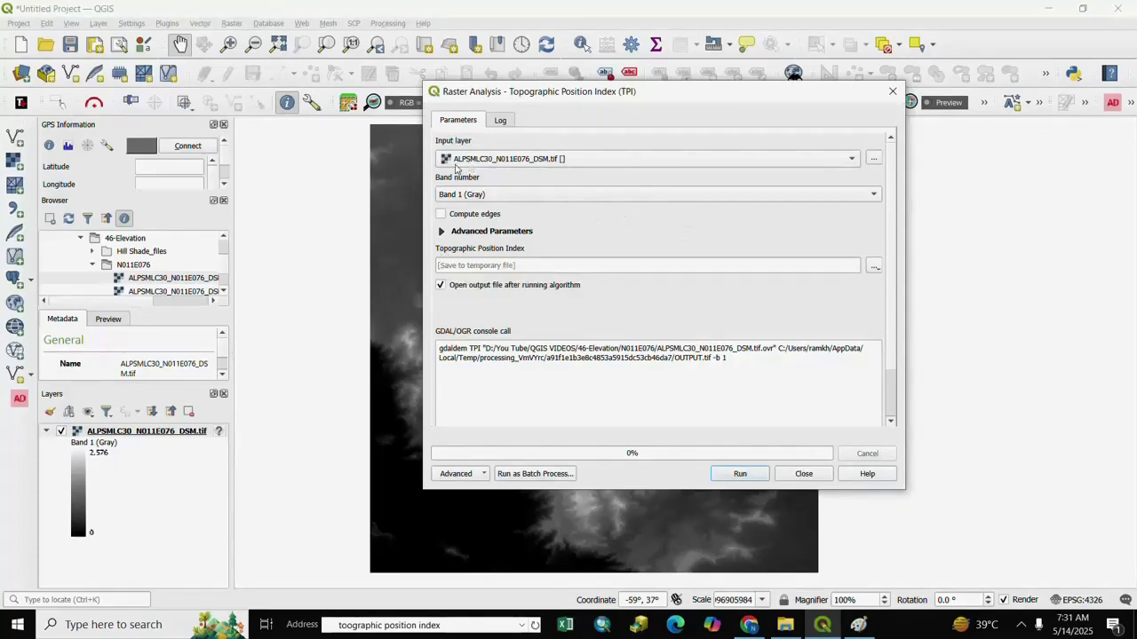
left_click(847, 165)
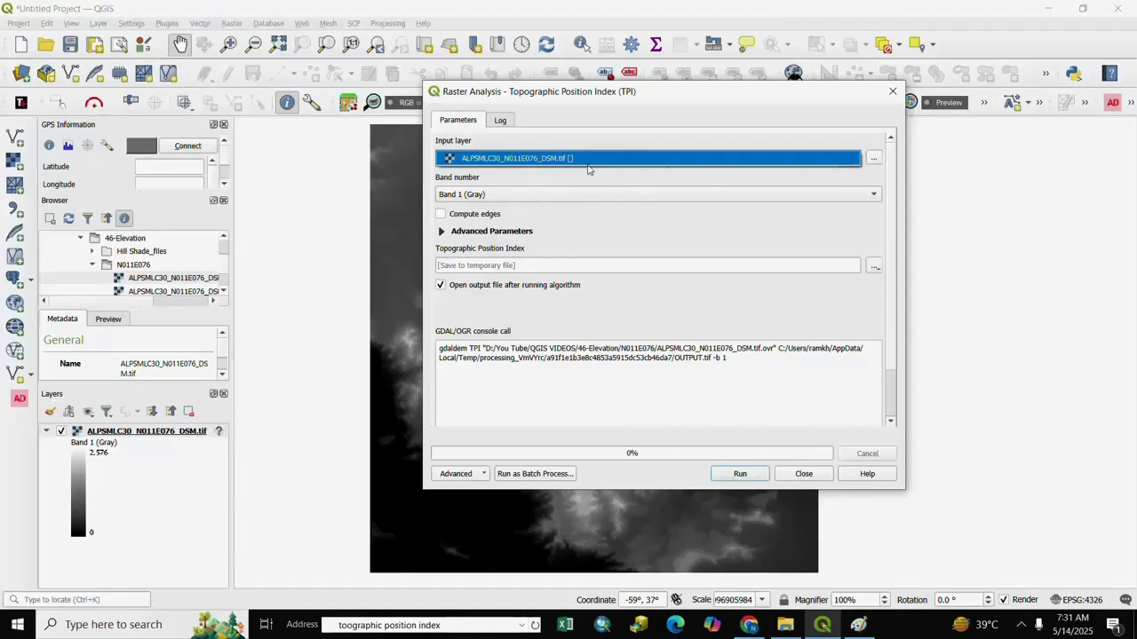
left_click(485, 160)
left_click(486, 174)
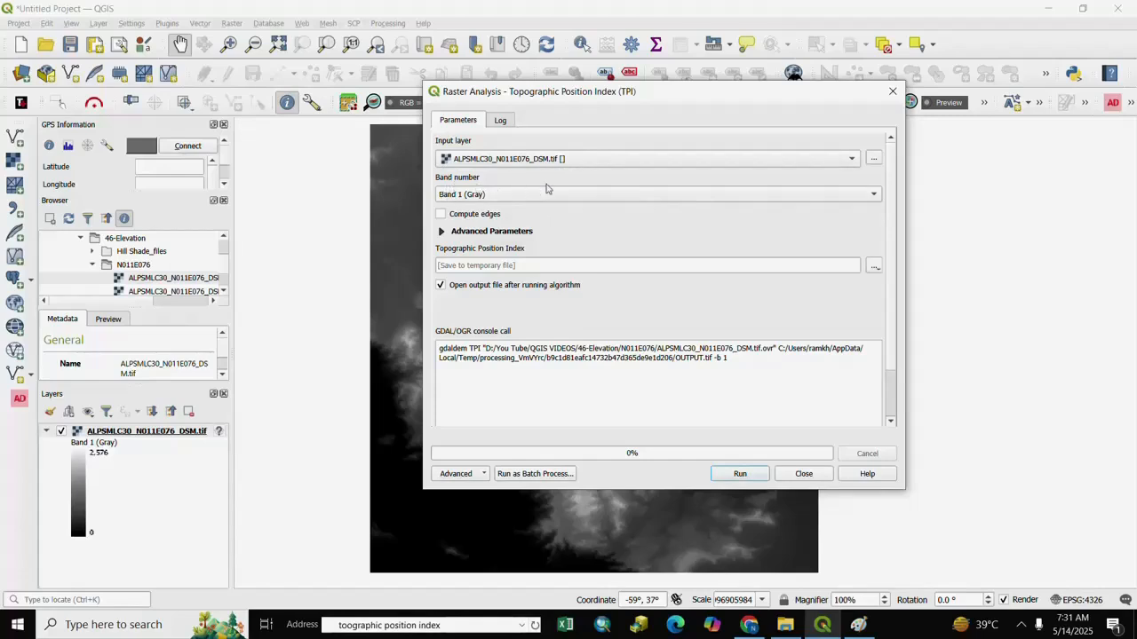
Run the Topographic Position Index on Band 1 (Gray) with edge computation enabled and temporary output, and close the tool.
left_click(868, 198)
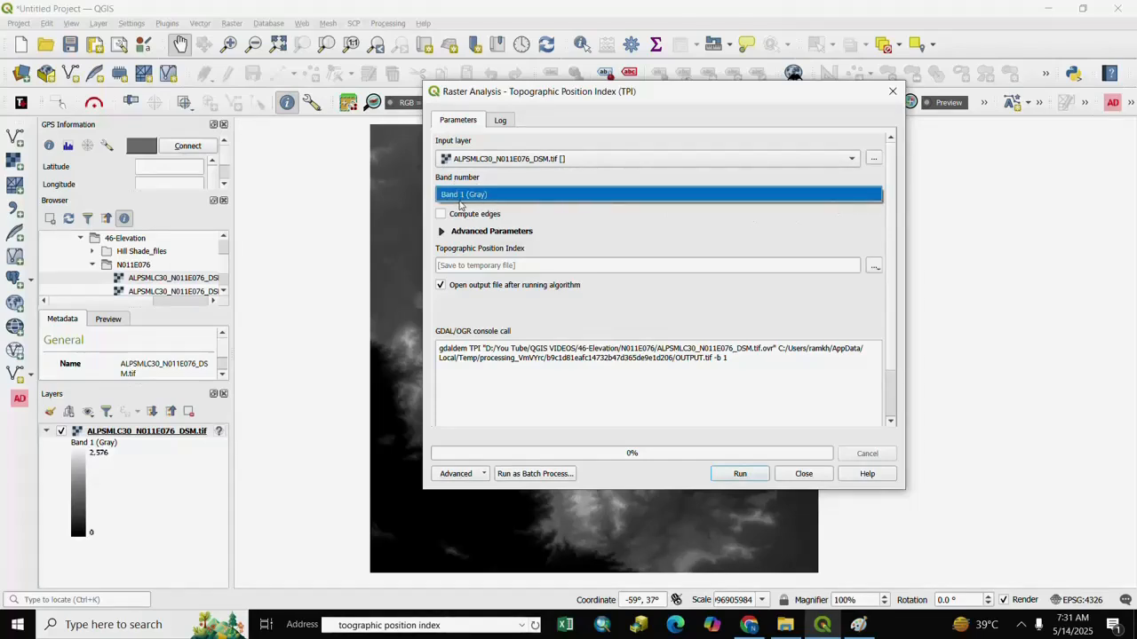
left_click(459, 199)
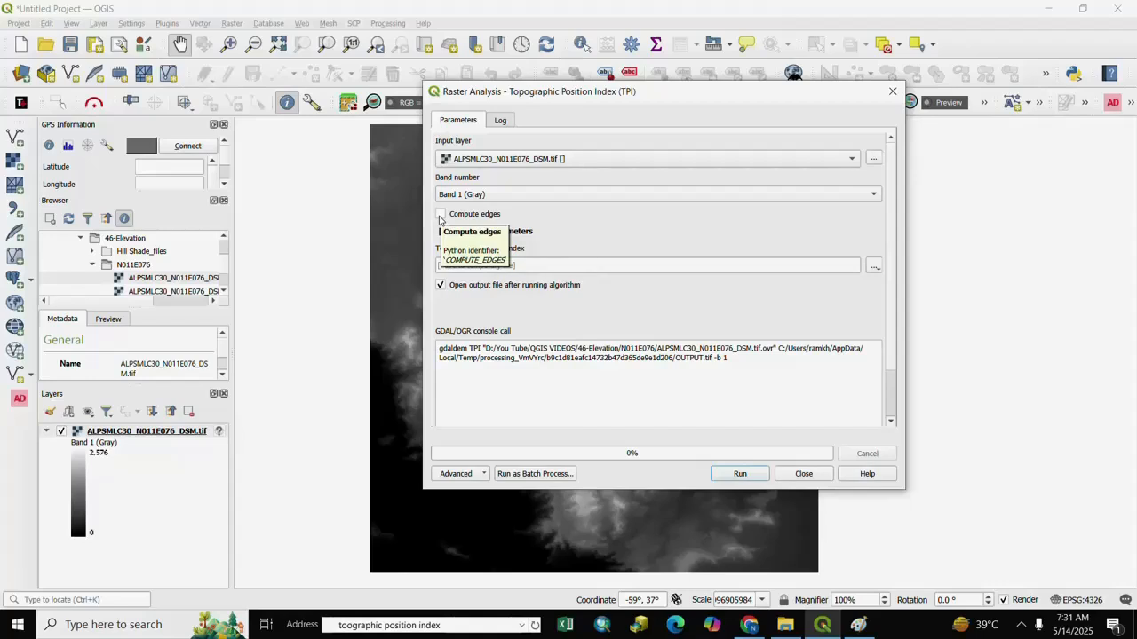
left_click(440, 215)
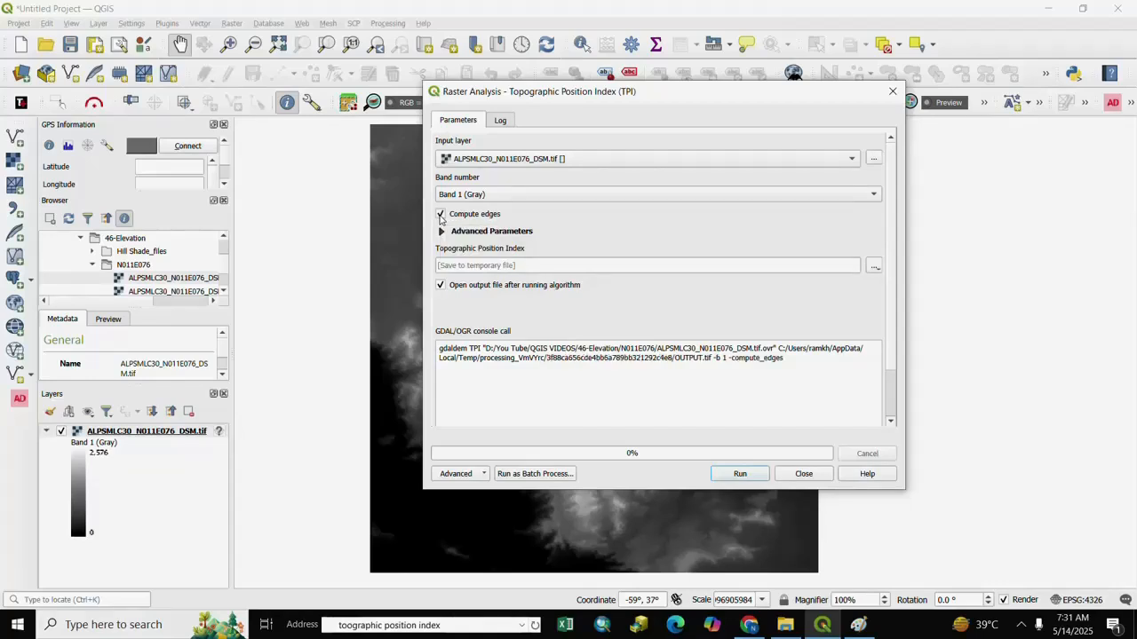
left_click(740, 475)
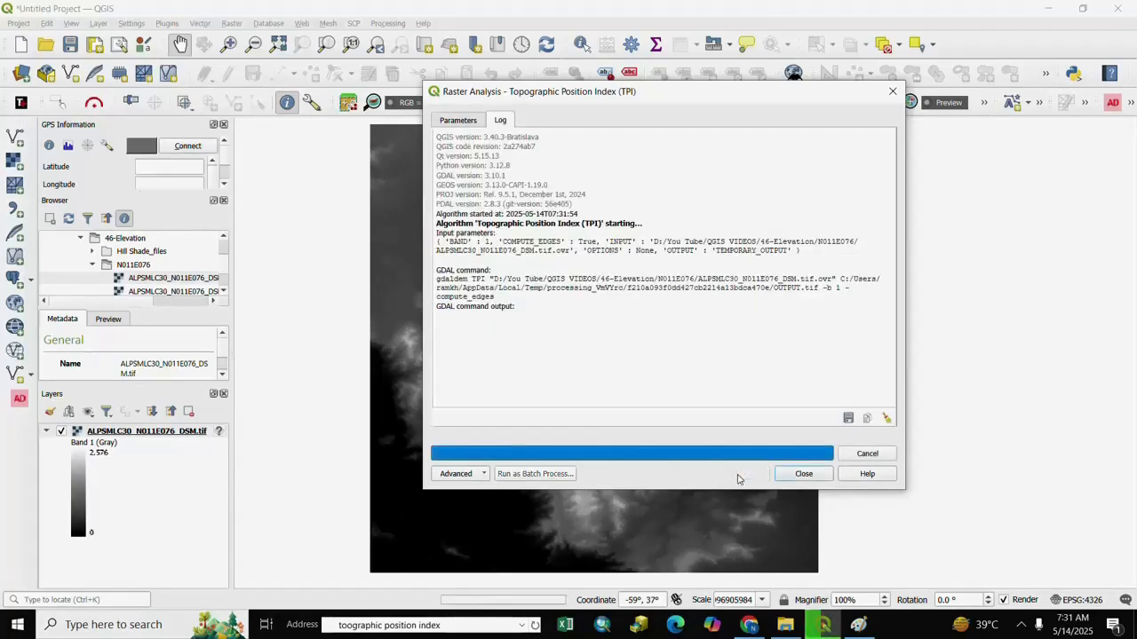
left_click(803, 473)
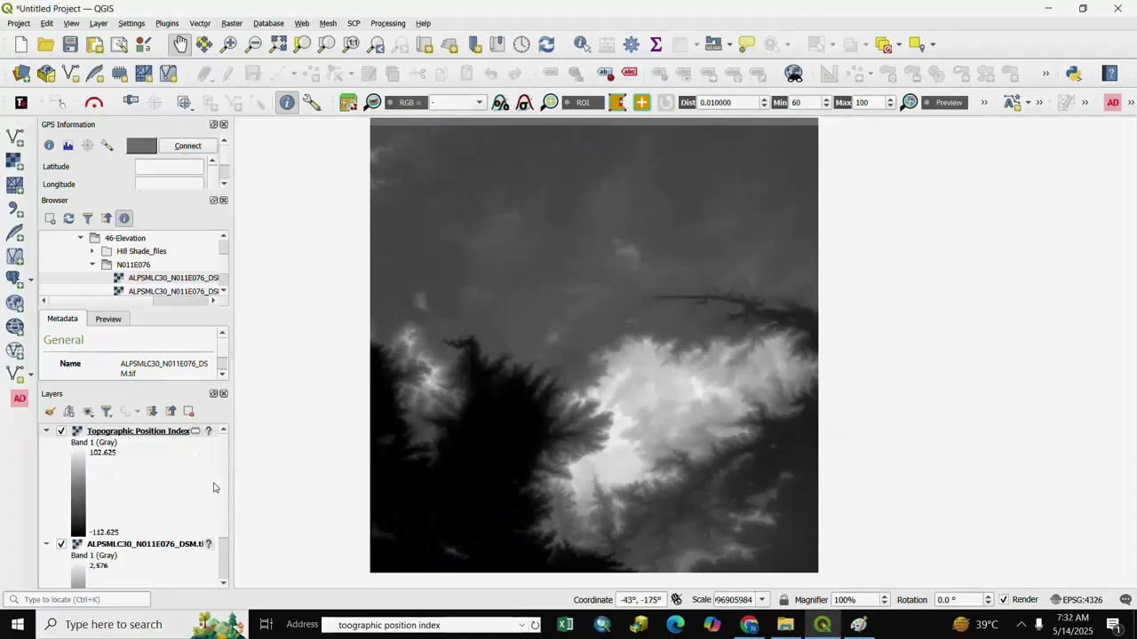
Zoom to the Topographic Position Index layer and examine its ridge and valley detail up close.
right_click(123, 431)
left_click(175, 178)
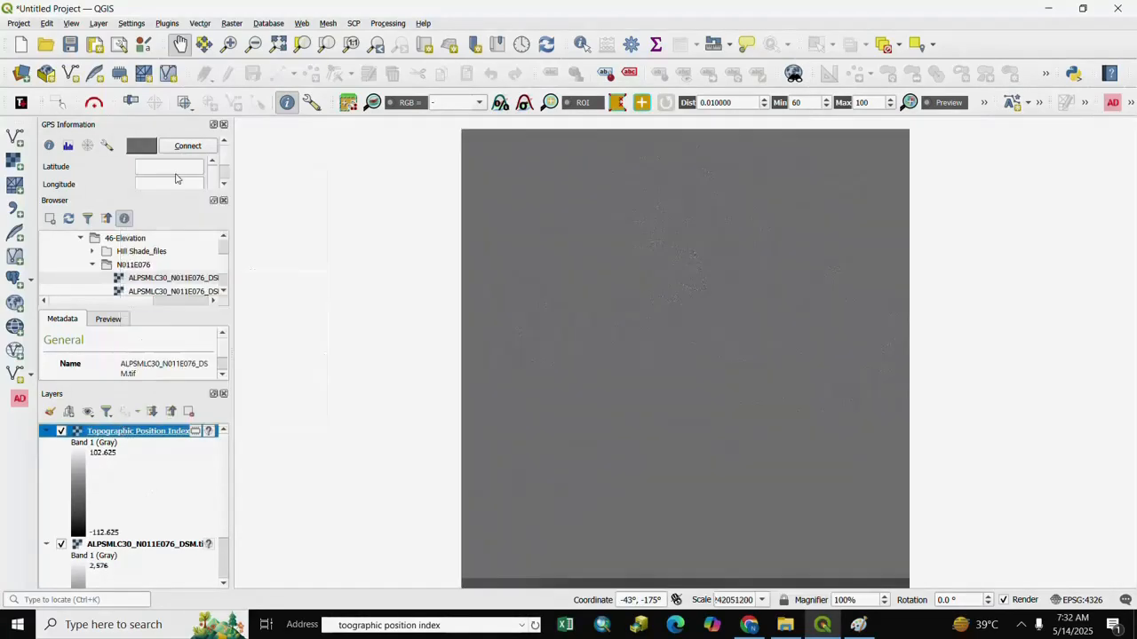
left_click_drag(714, 399, 640, 392)
scroll(640, 392, "up", 3)
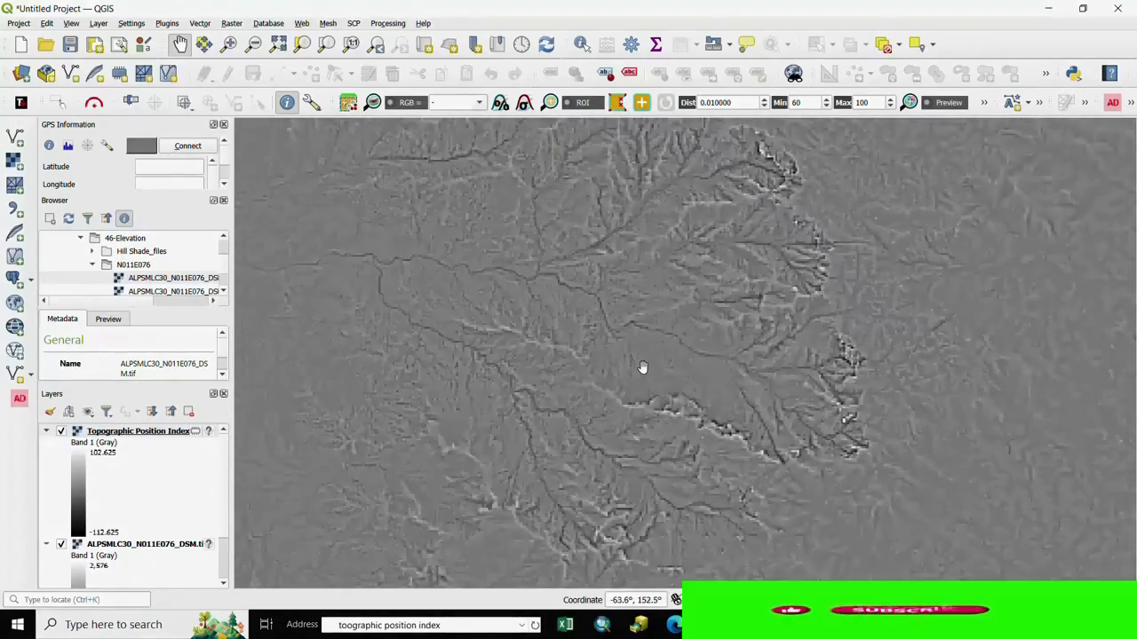
scroll(659, 356, "up", 1)
scroll(634, 300, "down", 3)
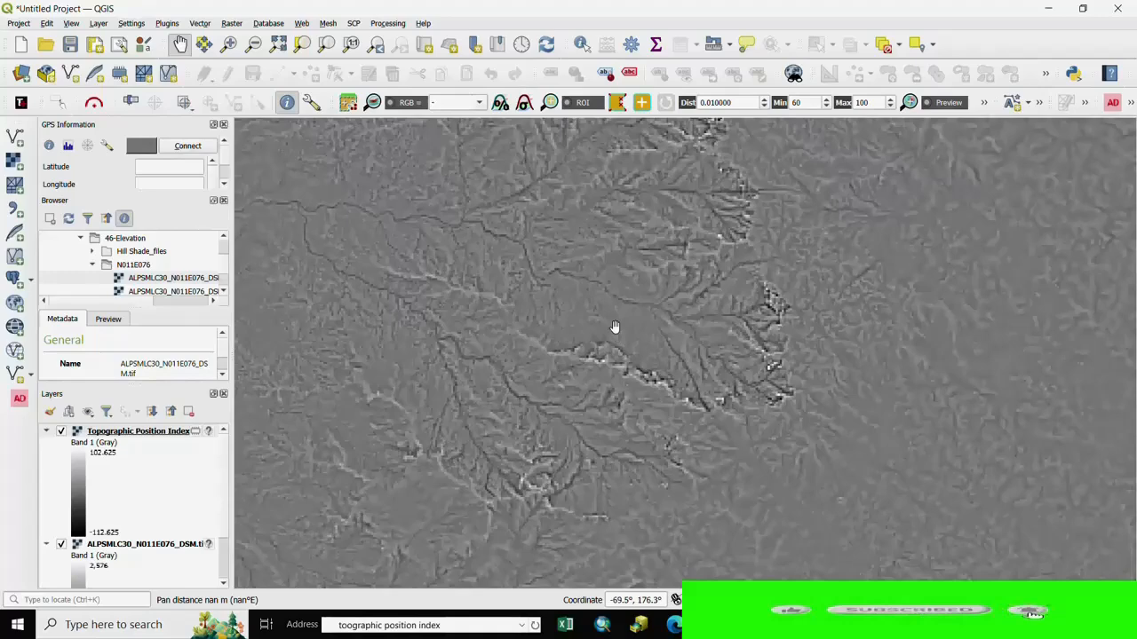
left_click_drag(614, 327, 649, 391)
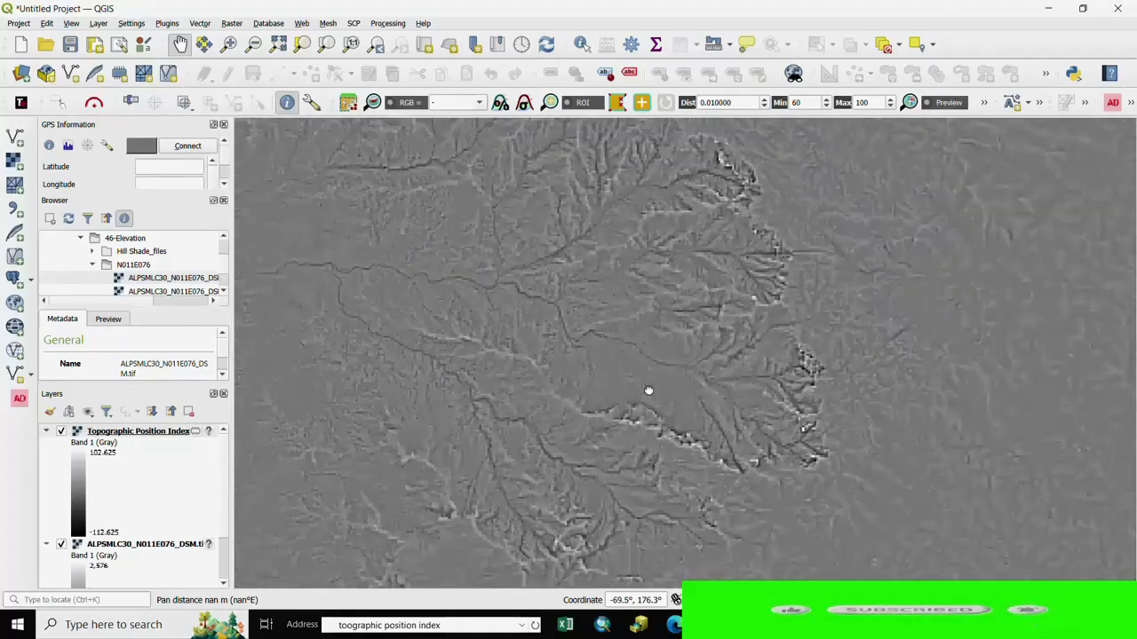
Open the Topographic Position Index layer's symbology and set its render type to Singleband pseudocolor.
right_click(116, 433)
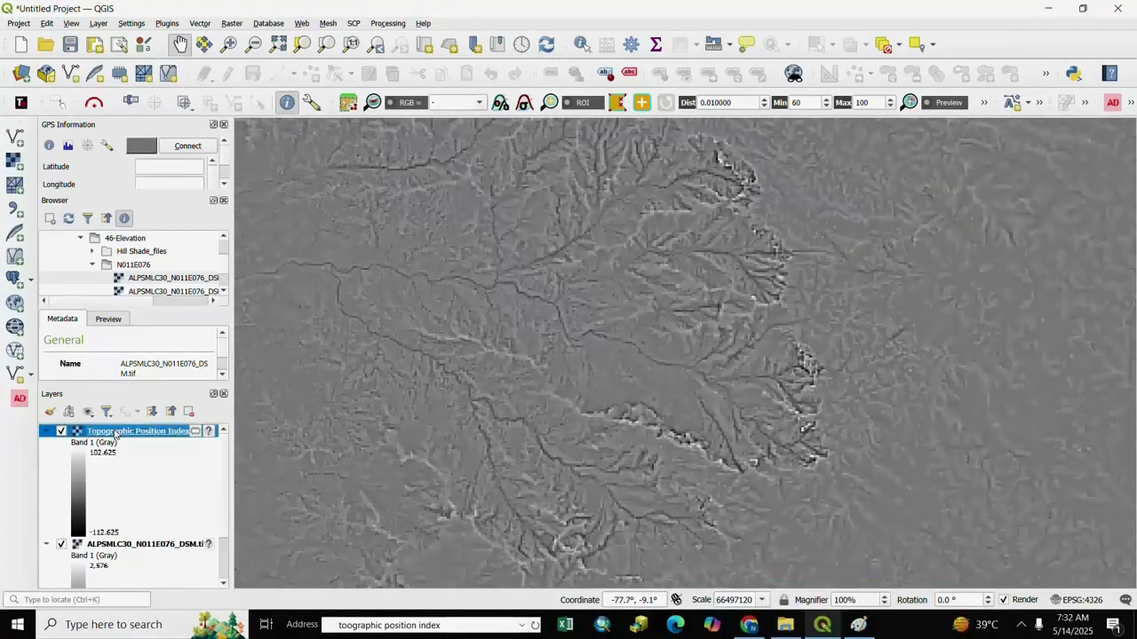
left_click(153, 425)
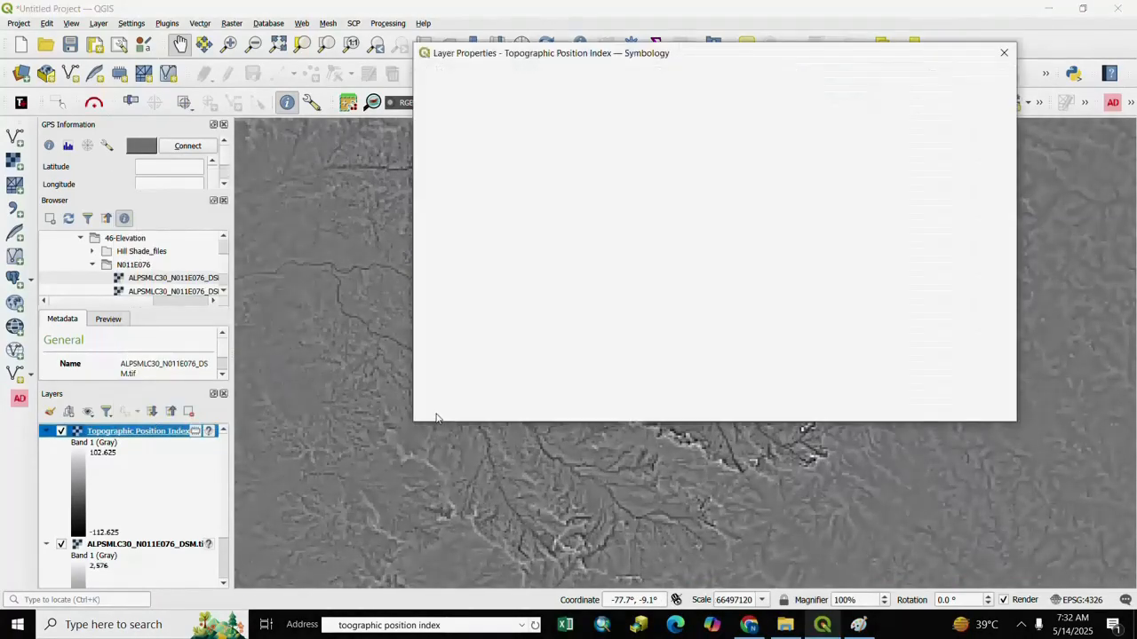
left_click(668, 96)
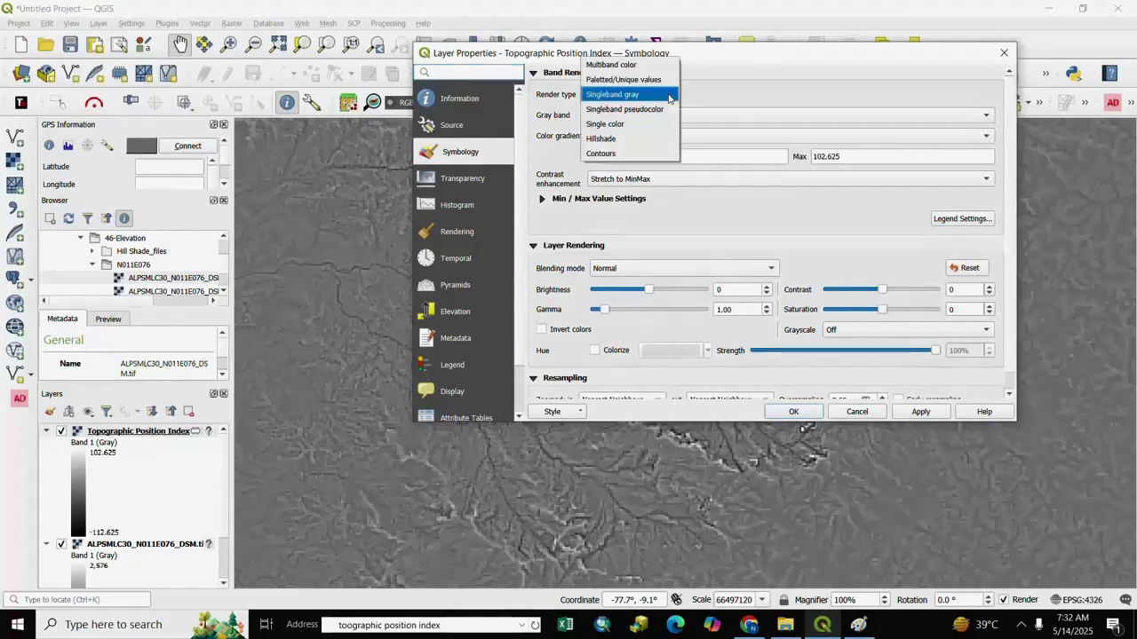
left_click(607, 110)
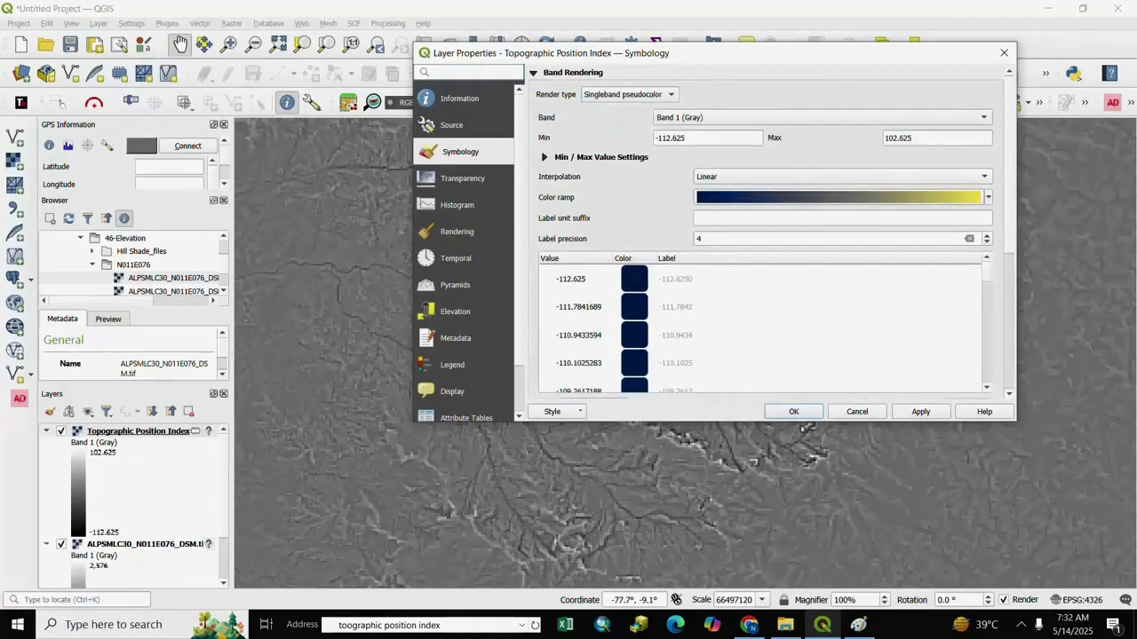
Apply the Cividis color ramp to the Topographic Position Index layer and inspect the colored ridges and valleys on the map.
left_click(988, 197)
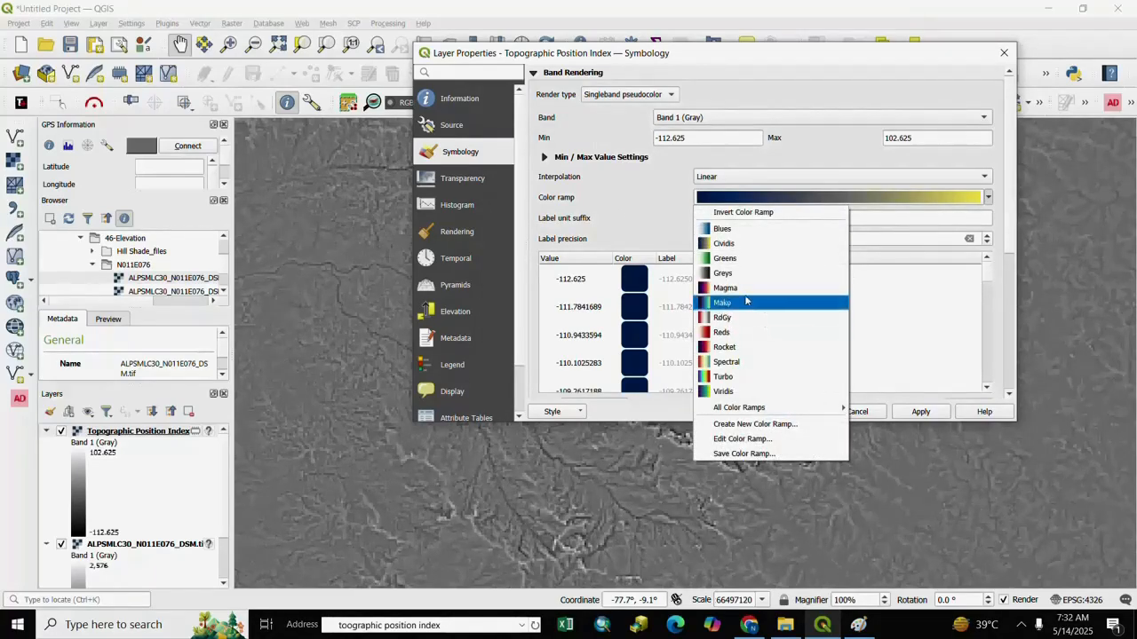
left_click(724, 246)
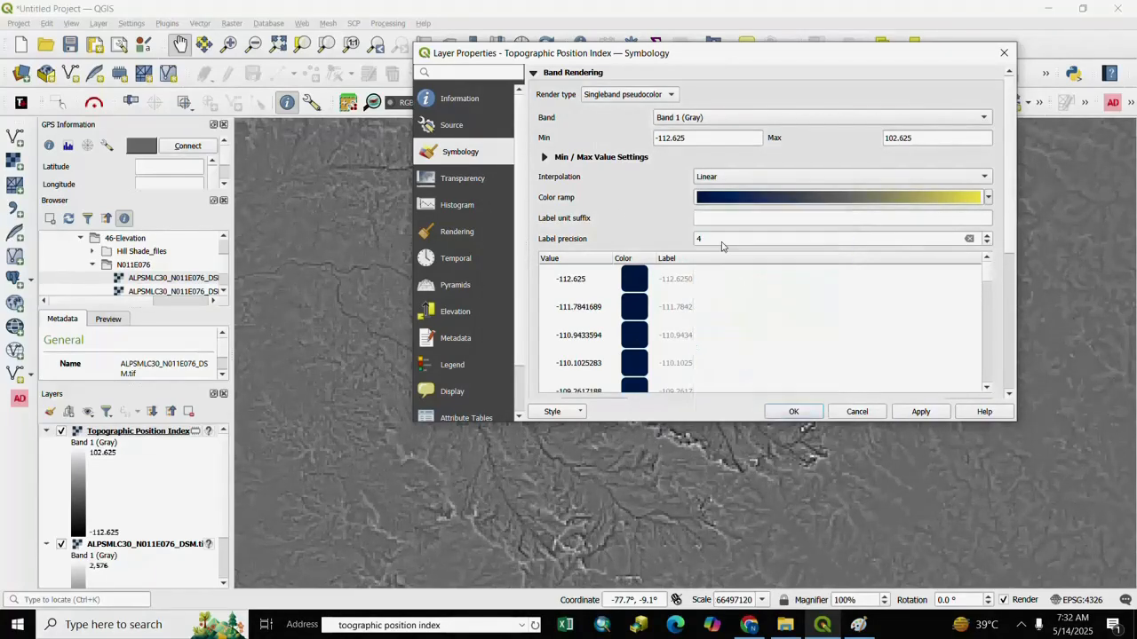
left_click(574, 343)
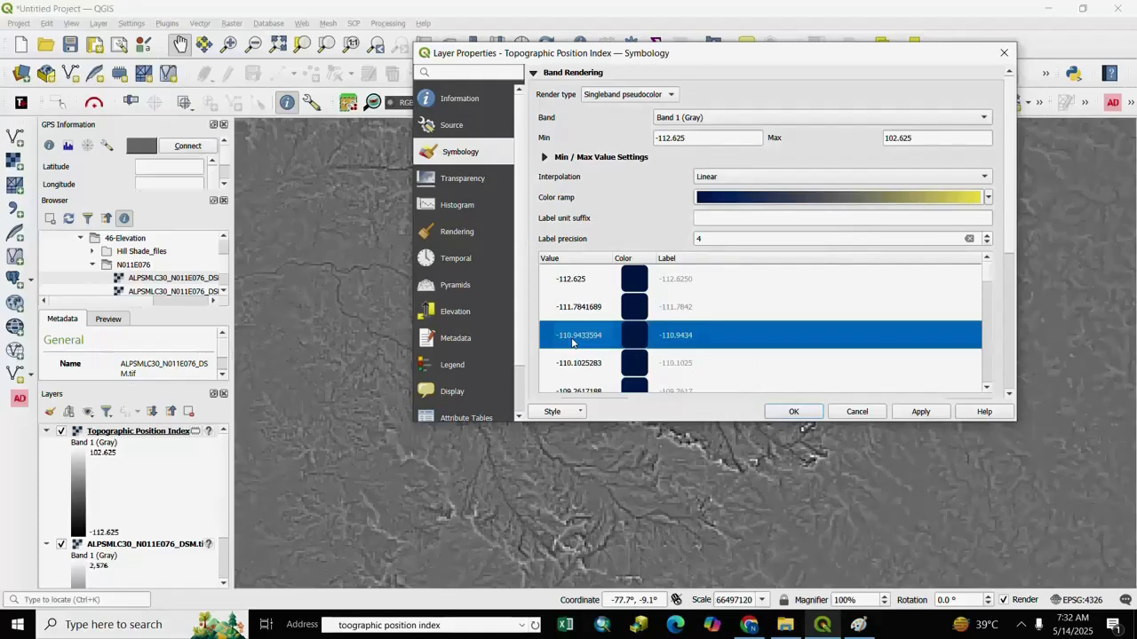
left_click(921, 412)
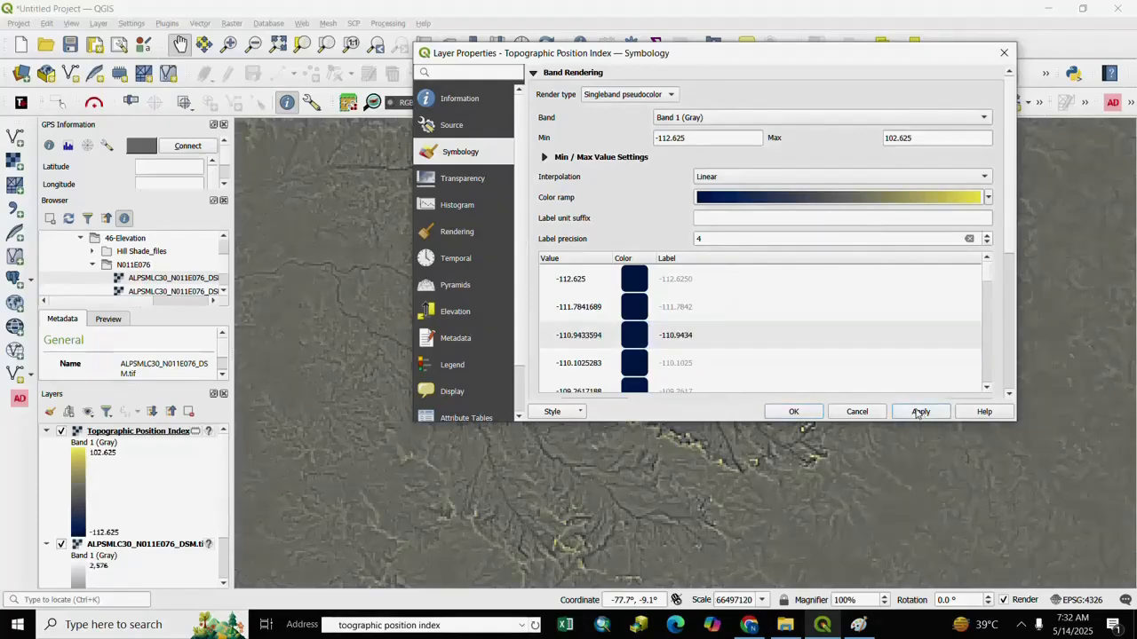
left_click(812, 414)
scroll(681, 328, "up", 2)
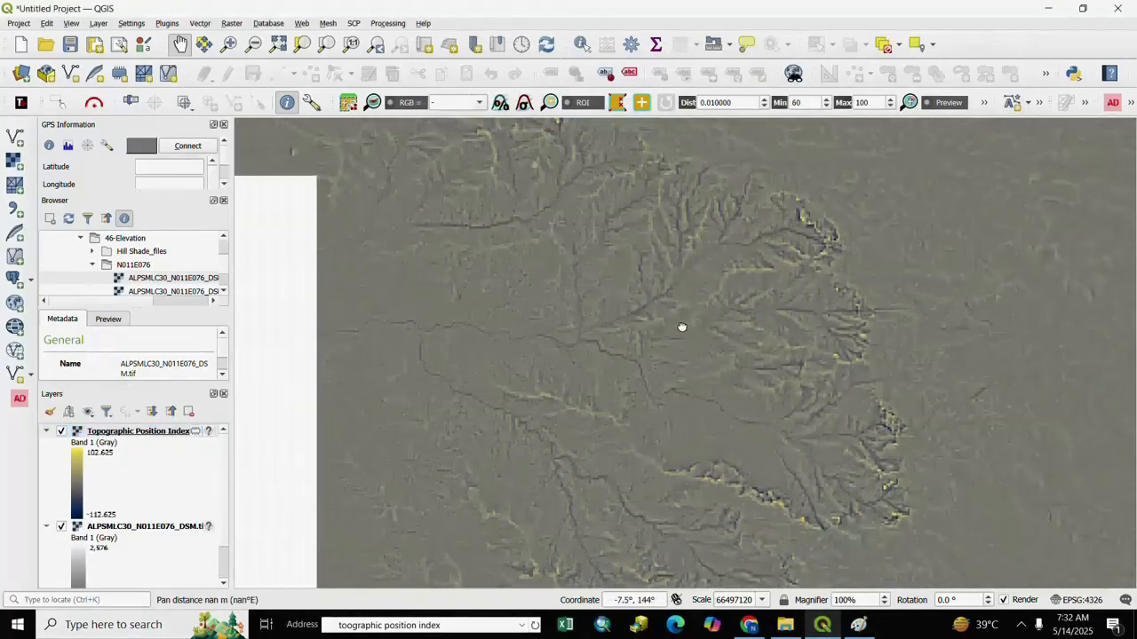
scroll(675, 341, "up", 1)
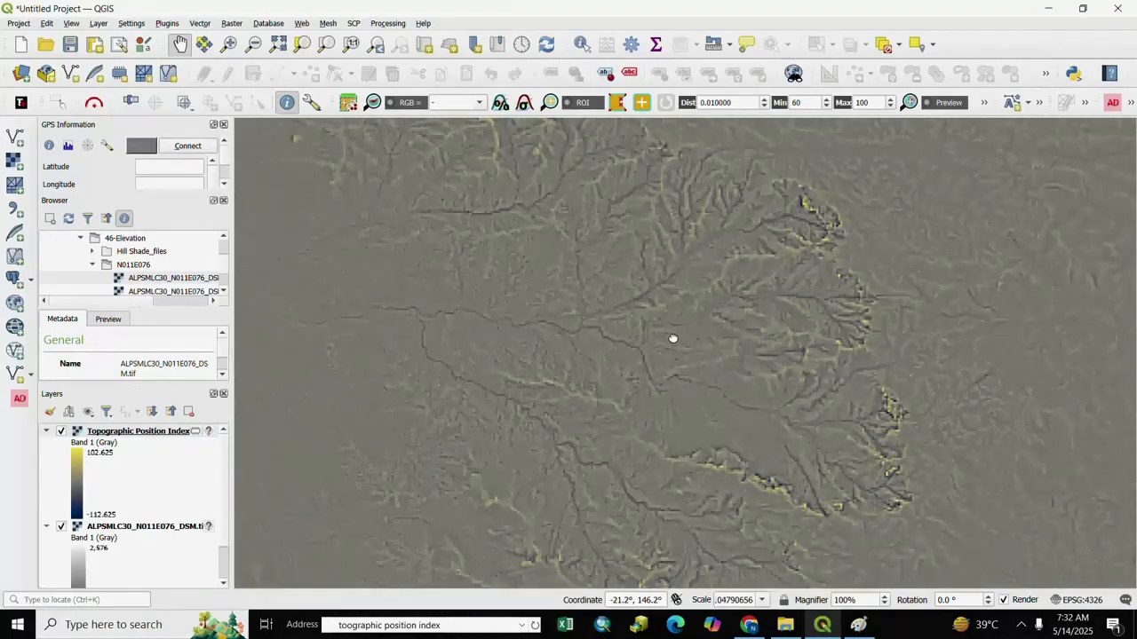
scroll(647, 295, "down", 3)
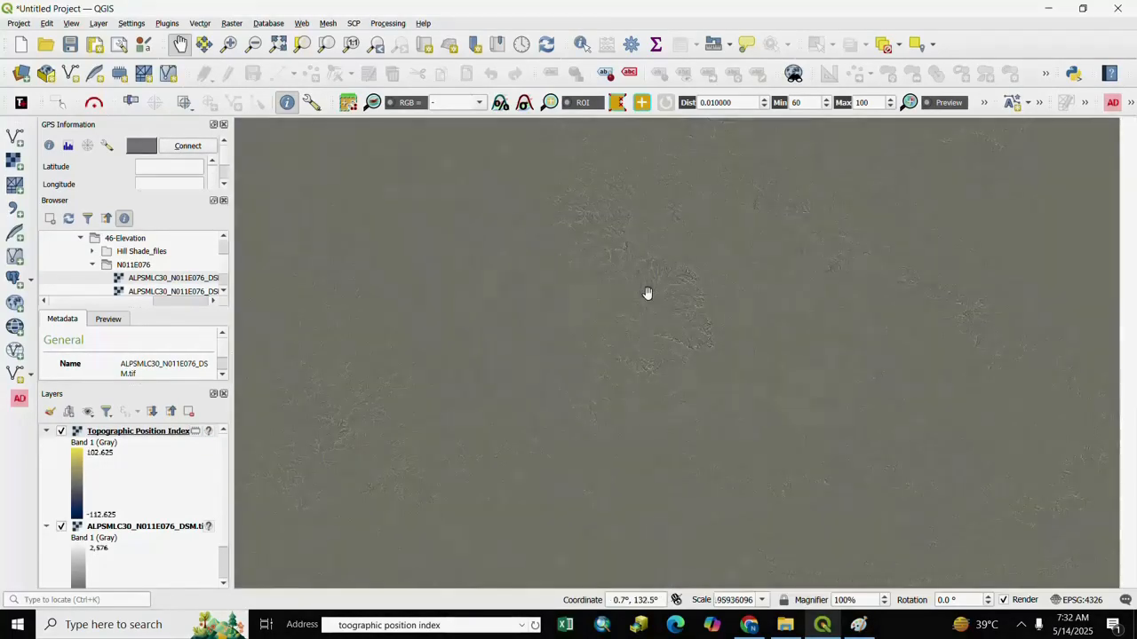
scroll(647, 293, "up", 2)
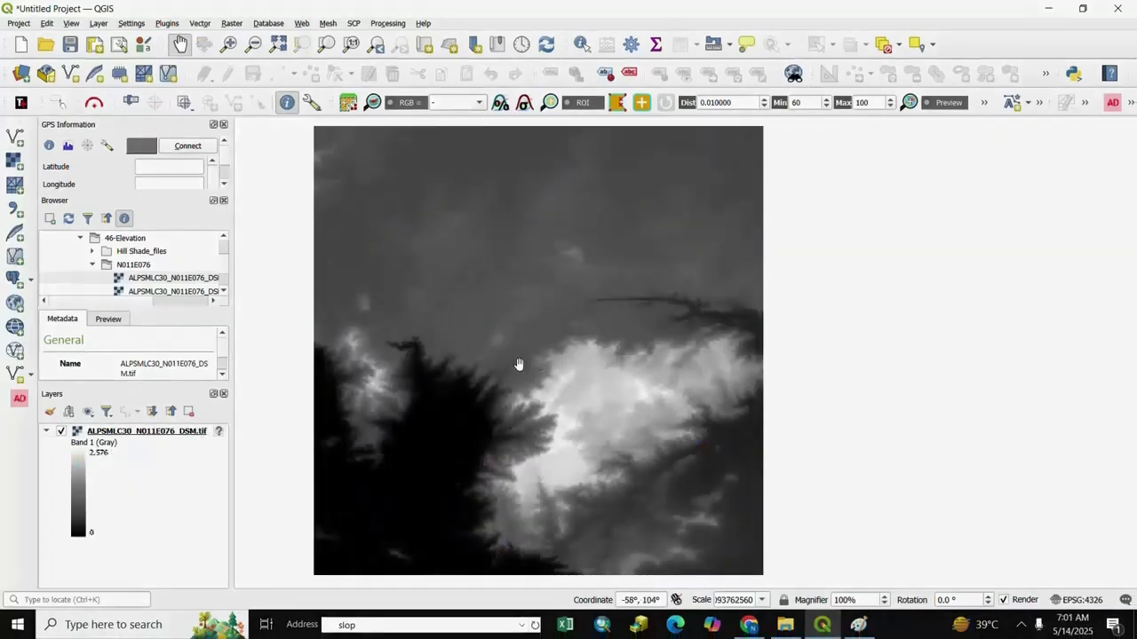
Open the Slope raster analysis with ALPSMLC30_N011E076_DSM.tif as the input layer and Band 1 (Gray) as the band.
left_click_drag(518, 363, 545, 367)
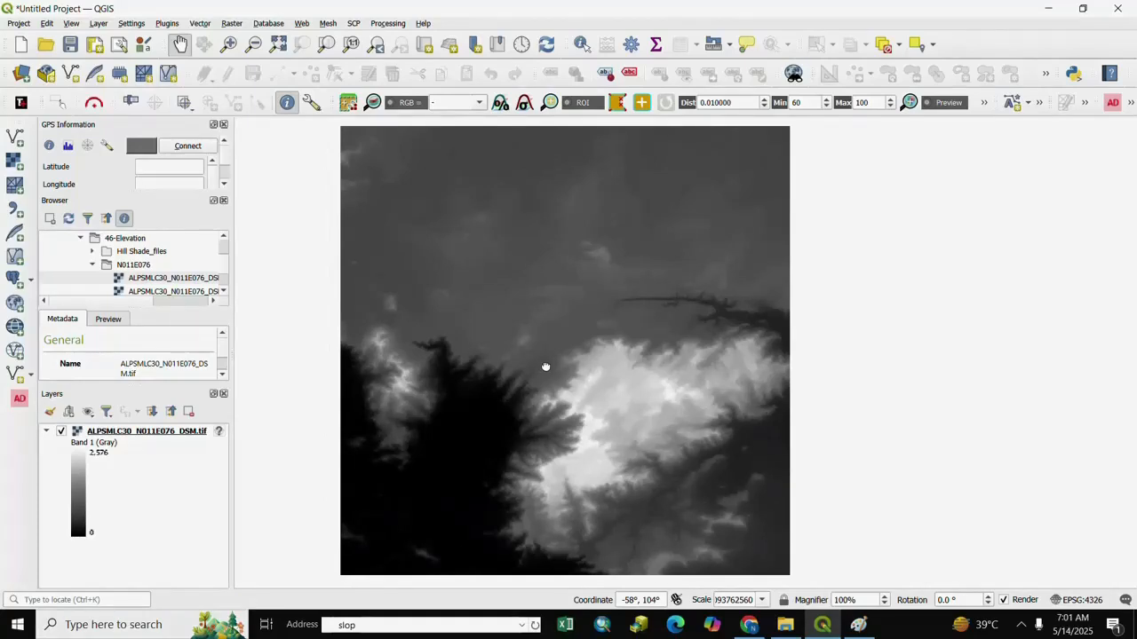
left_click(232, 24)
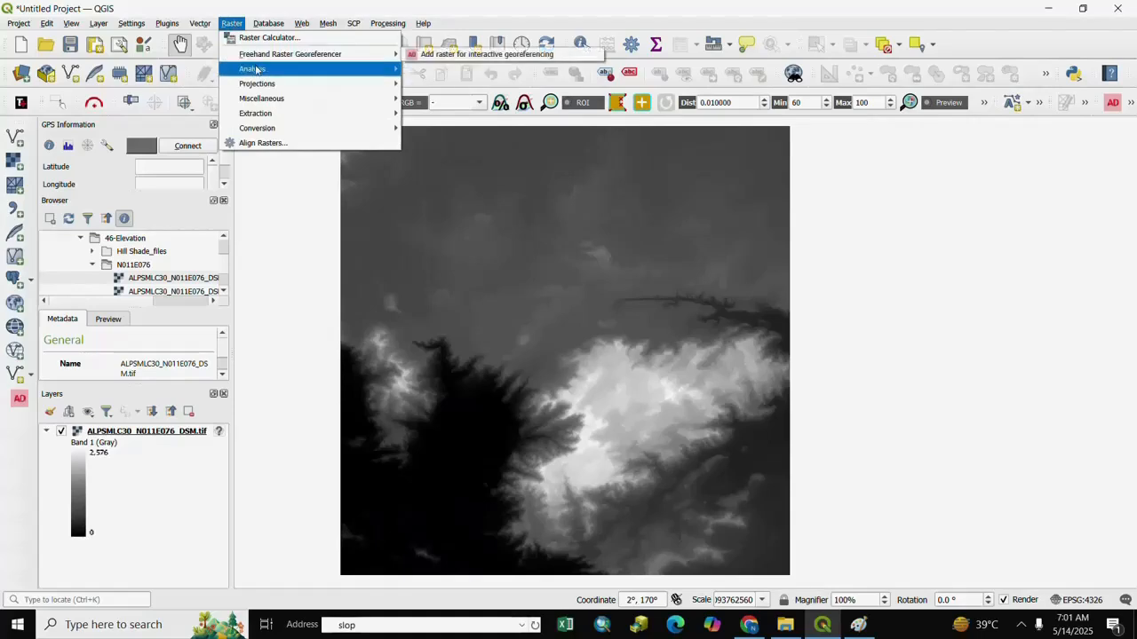
mouse_move(253, 69)
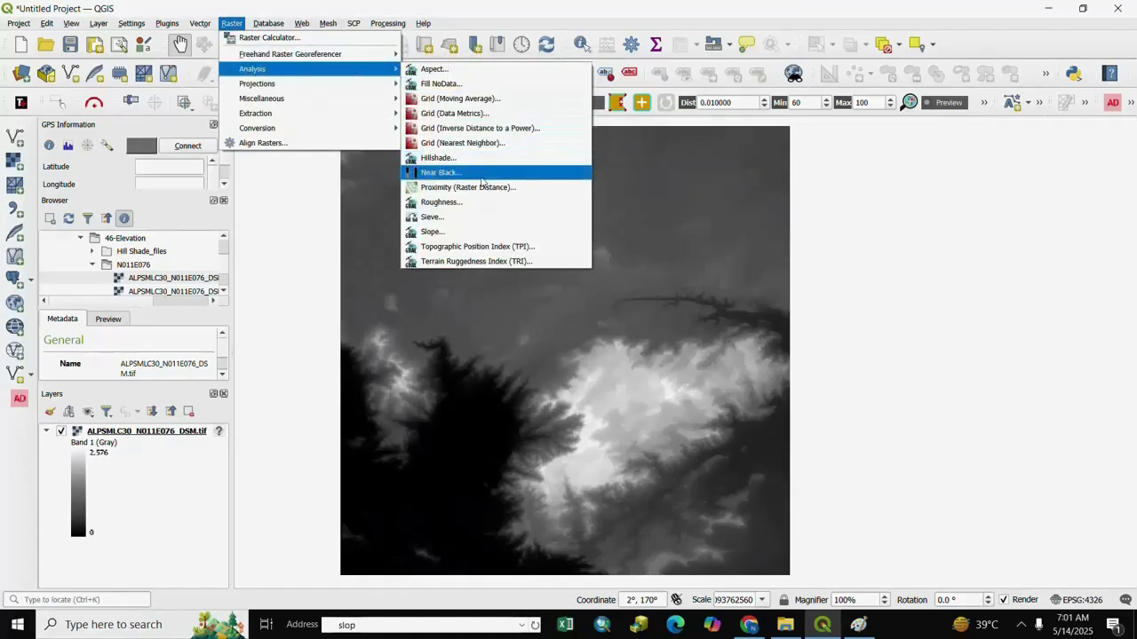
left_click(434, 234)
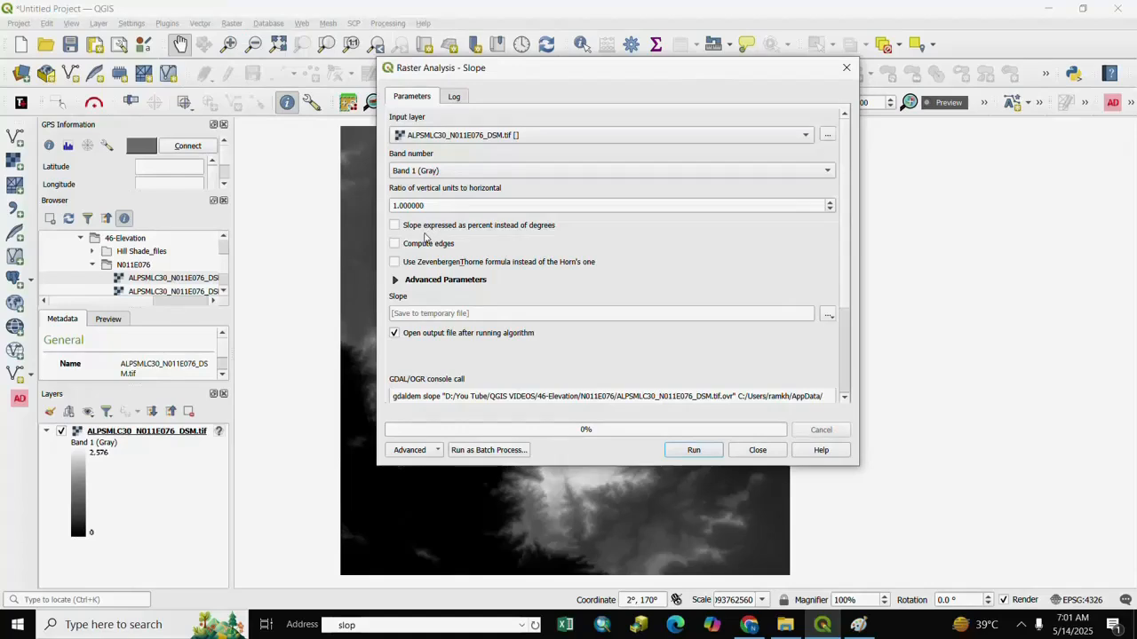
left_click(659, 137)
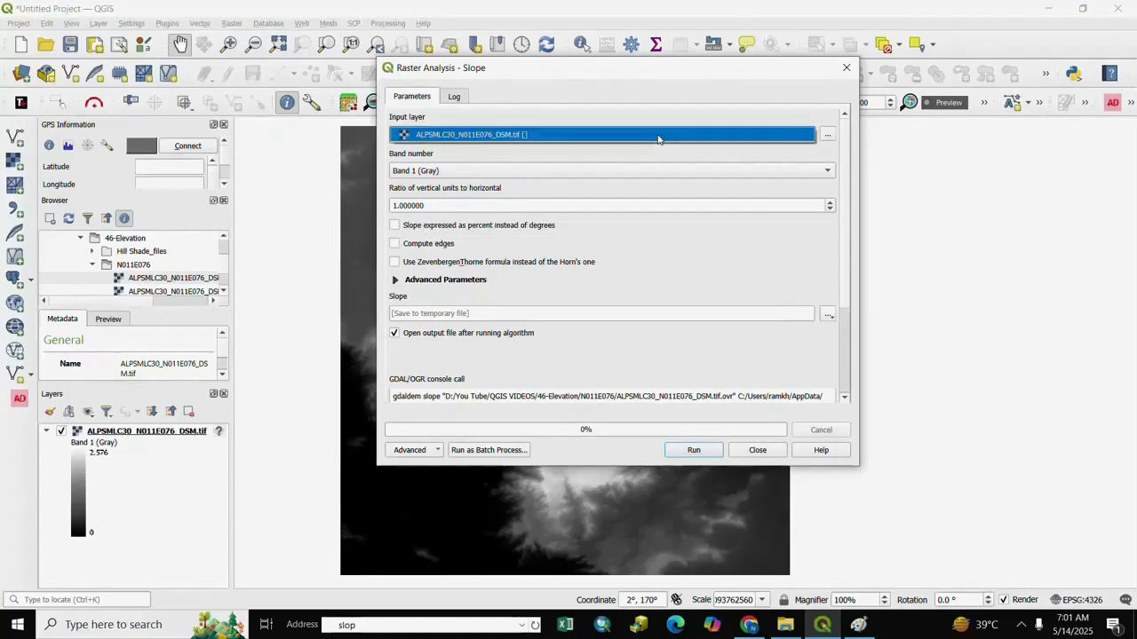
left_click(658, 136)
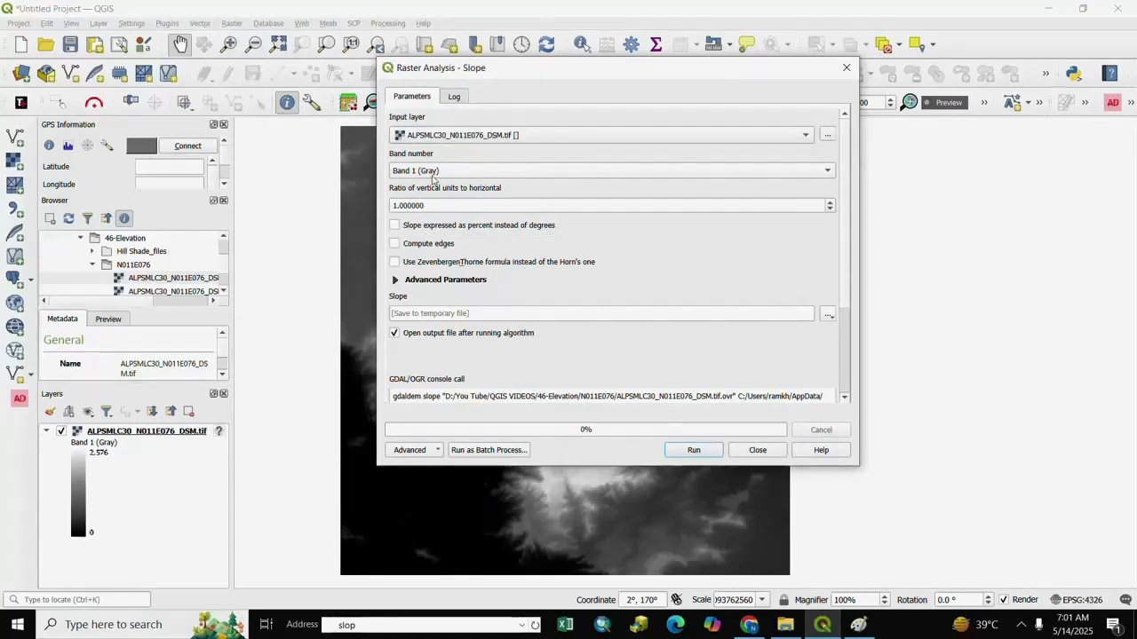
left_click(827, 171)
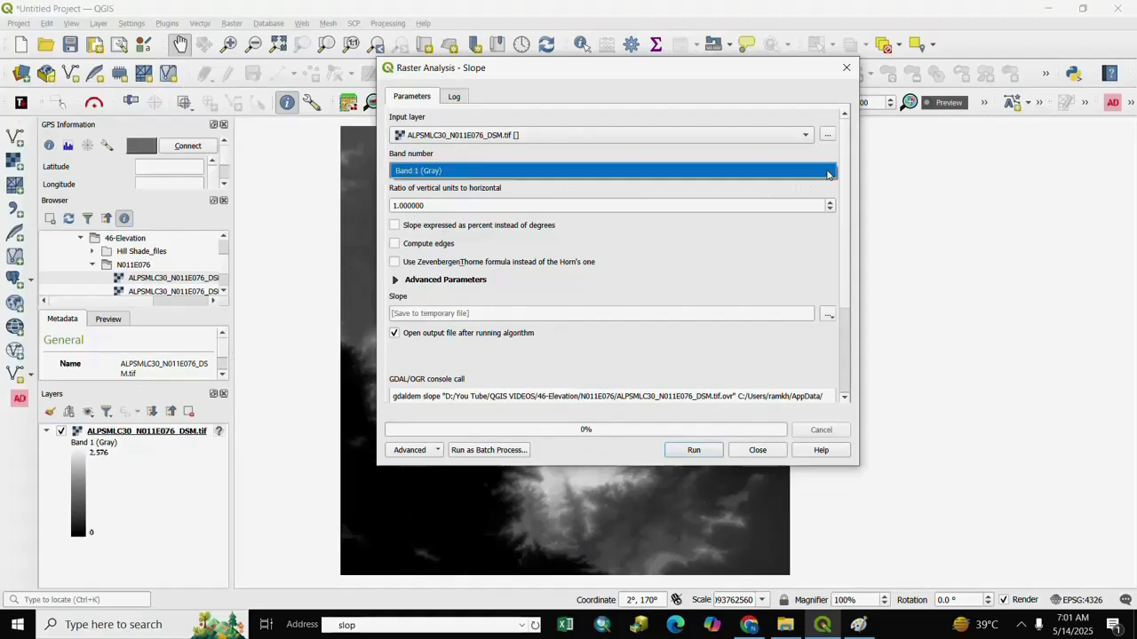
left_click(827, 172)
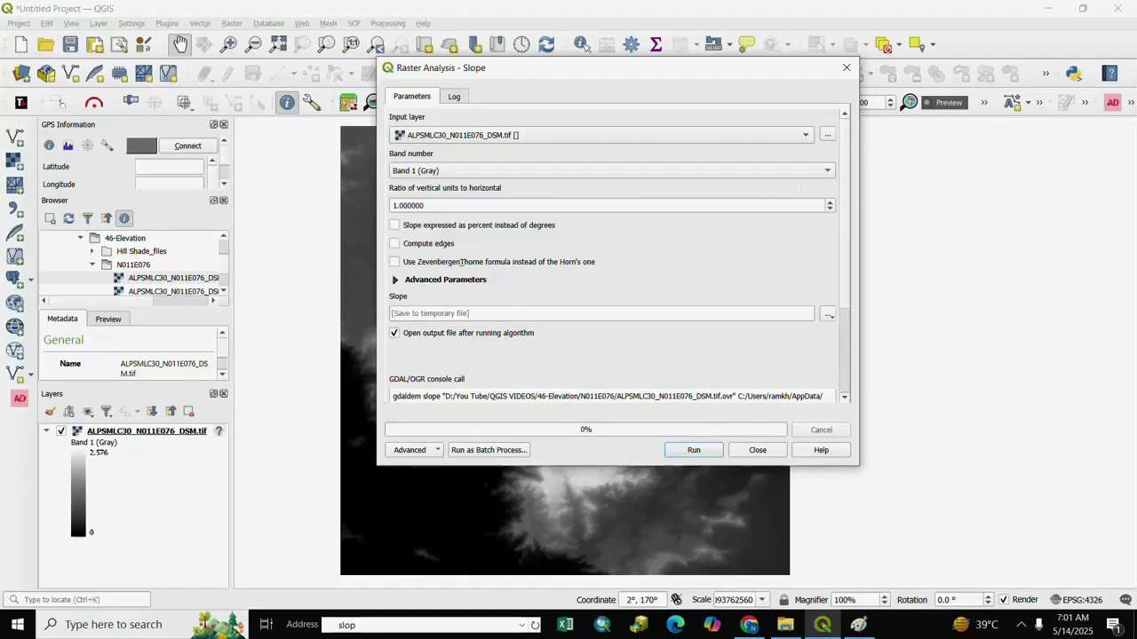
Run the Slope analysis with a vertical-to-horizontal ratio of 45, slope expressed as percent and temporary output, and close the tool.
left_click(396, 205)
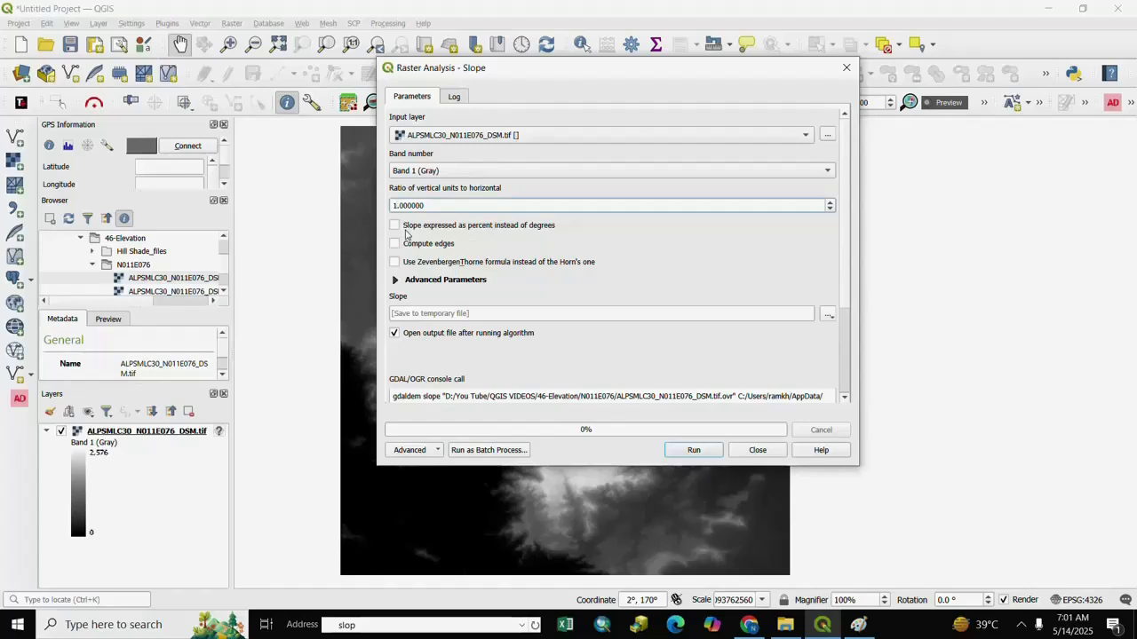
key("BackSpace")
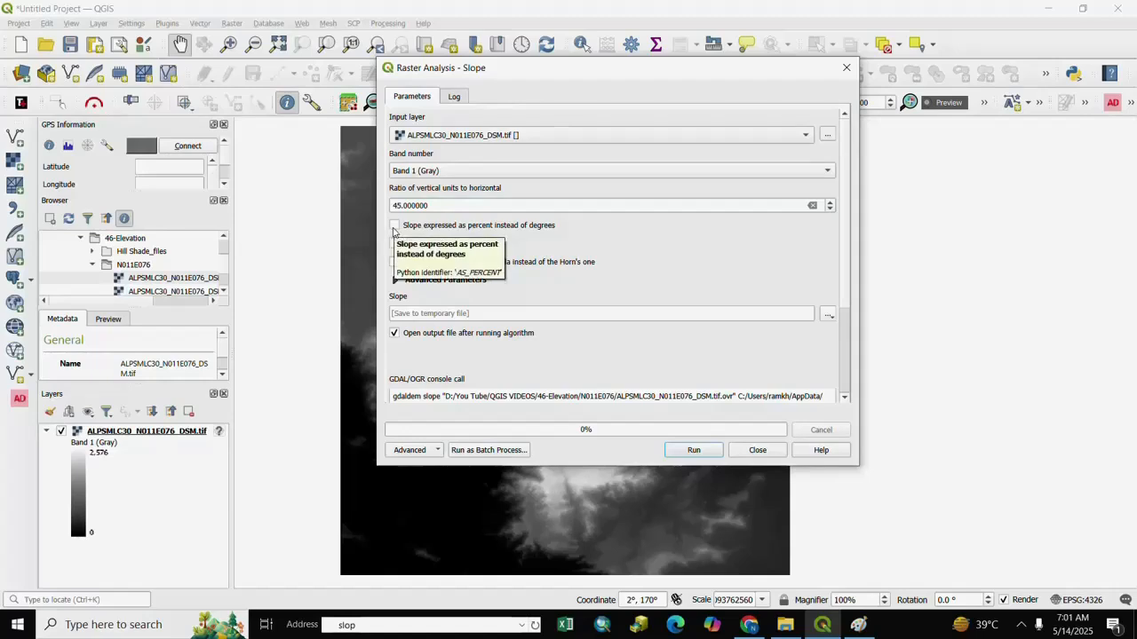
left_click(394, 226)
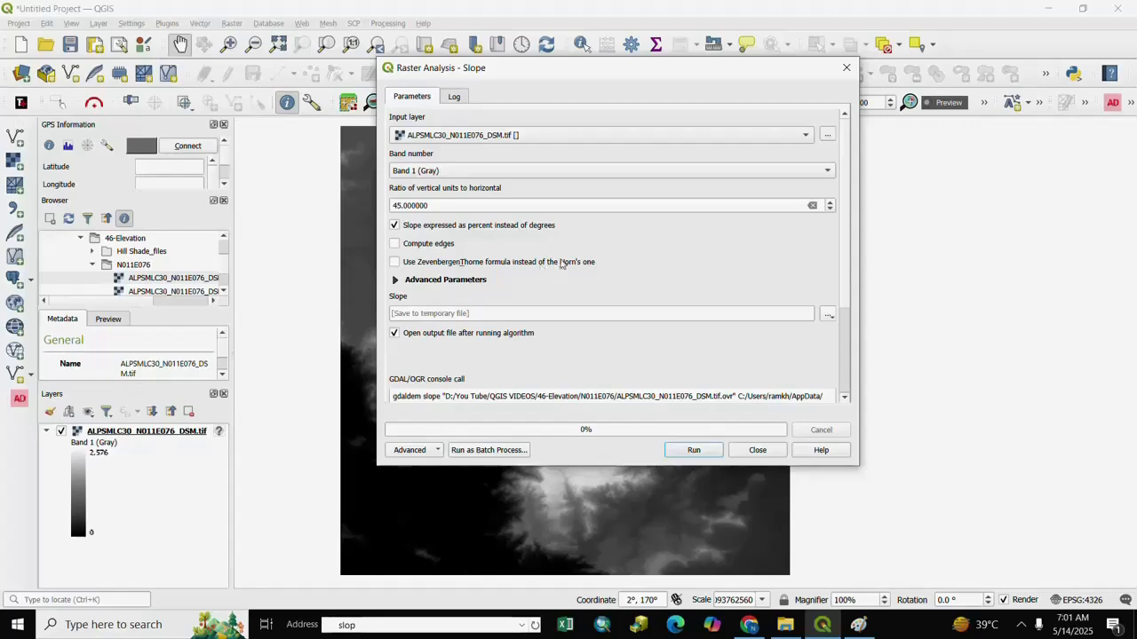
left_click(693, 450)
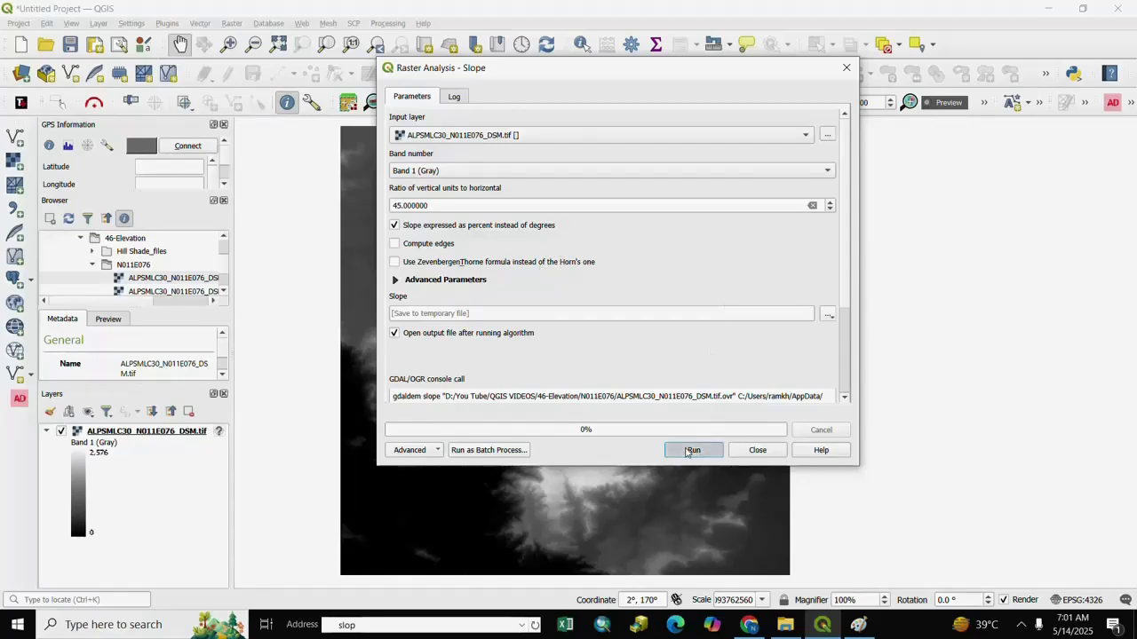
left_click(757, 452)
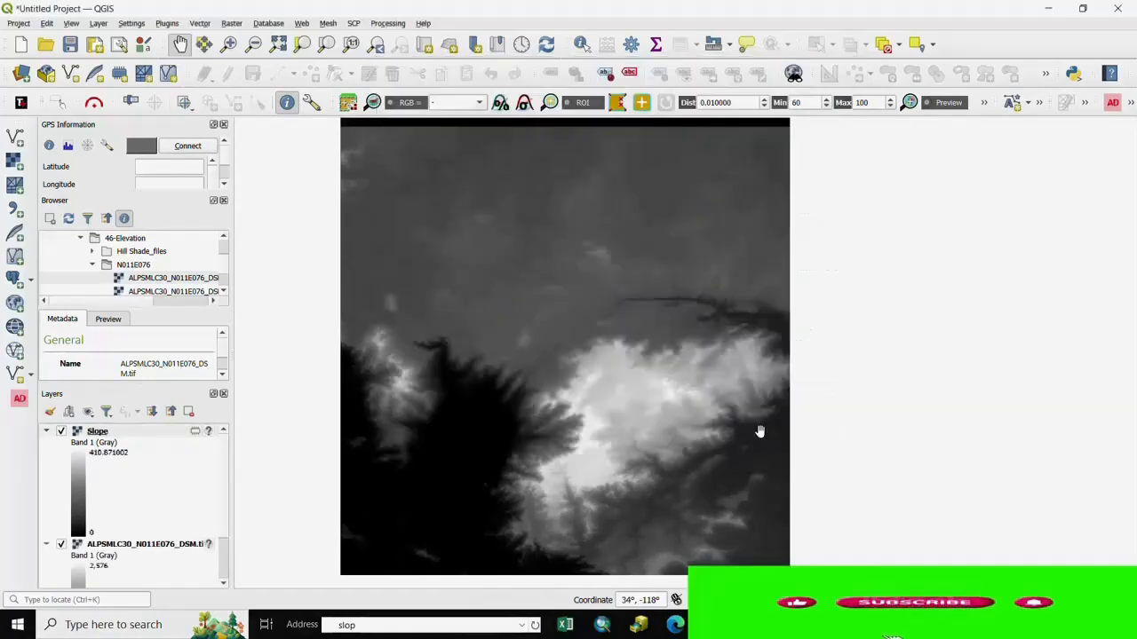
Hide the ALPSMLC30_N011E076_DSM layer and examine the Slope raster's terrain detail up close and at full extent.
left_click(61, 544)
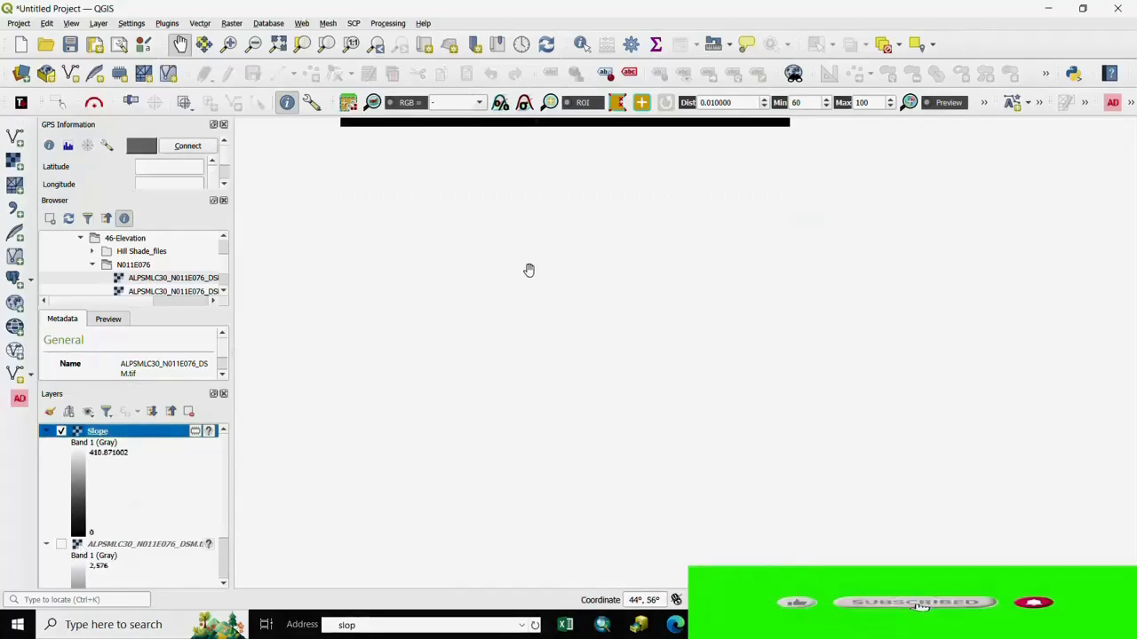
left_click_drag(545, 337, 537, 409)
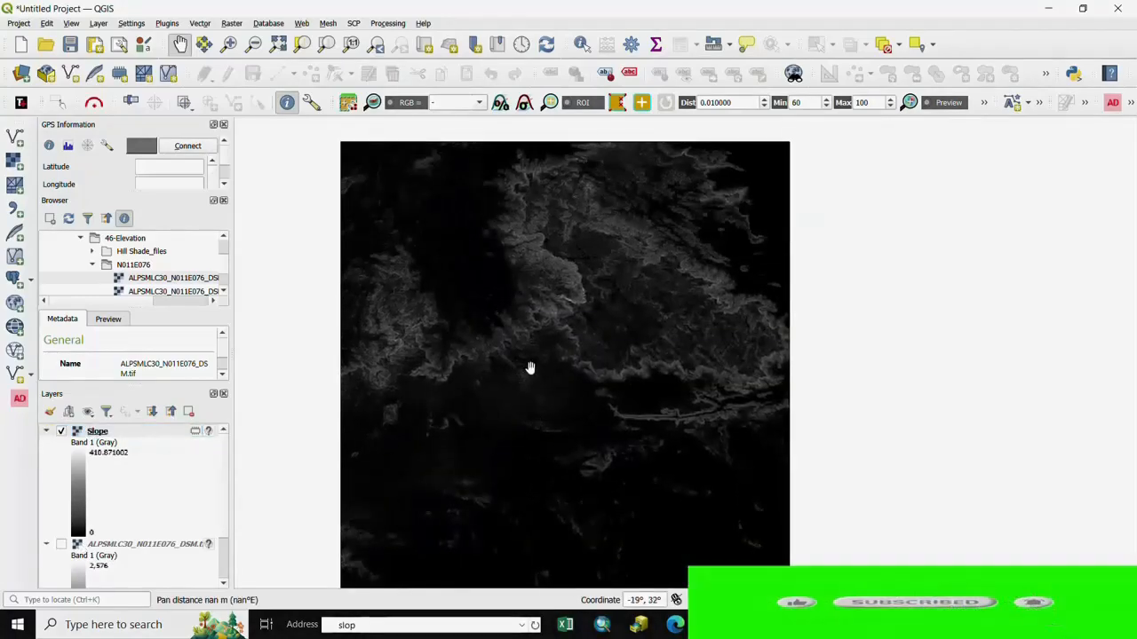
scroll(530, 347, "up", 5)
scroll(523, 327, "down", 2)
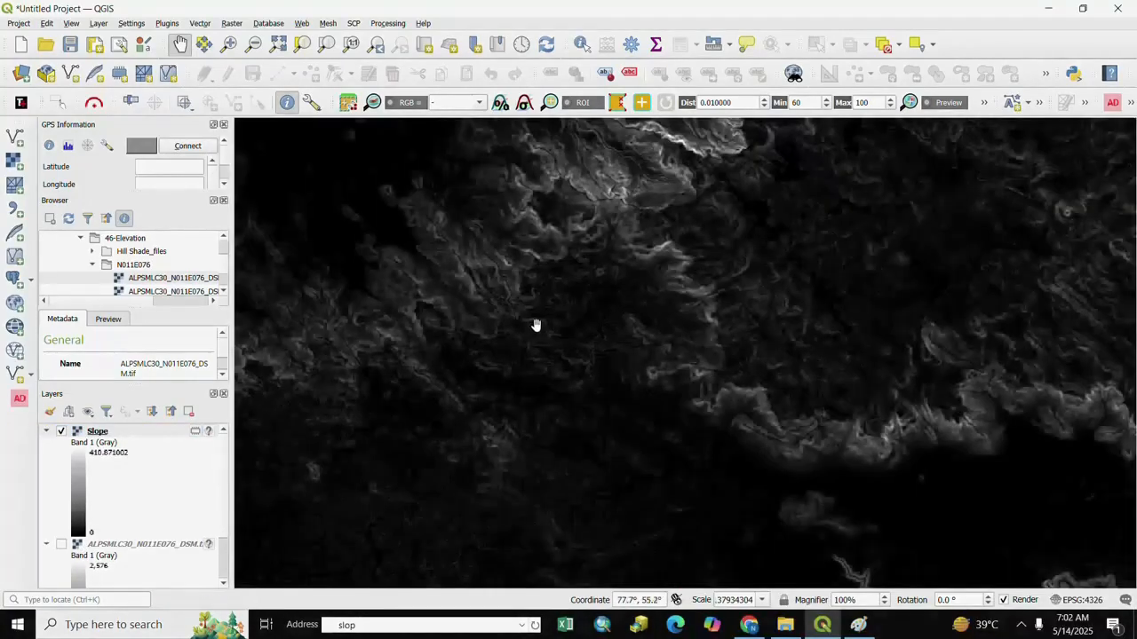
left_click_drag(583, 279, 553, 362)
scroll(551, 359, "down", 2)
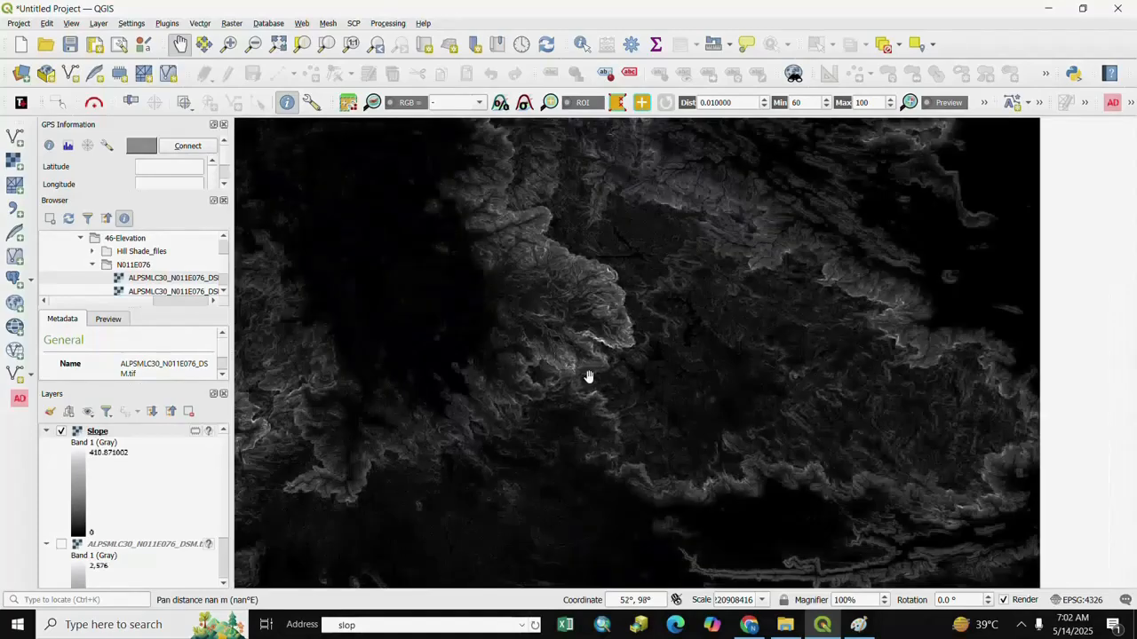
scroll(591, 373, "down", 1)
left_click_drag(594, 399, 601, 370)
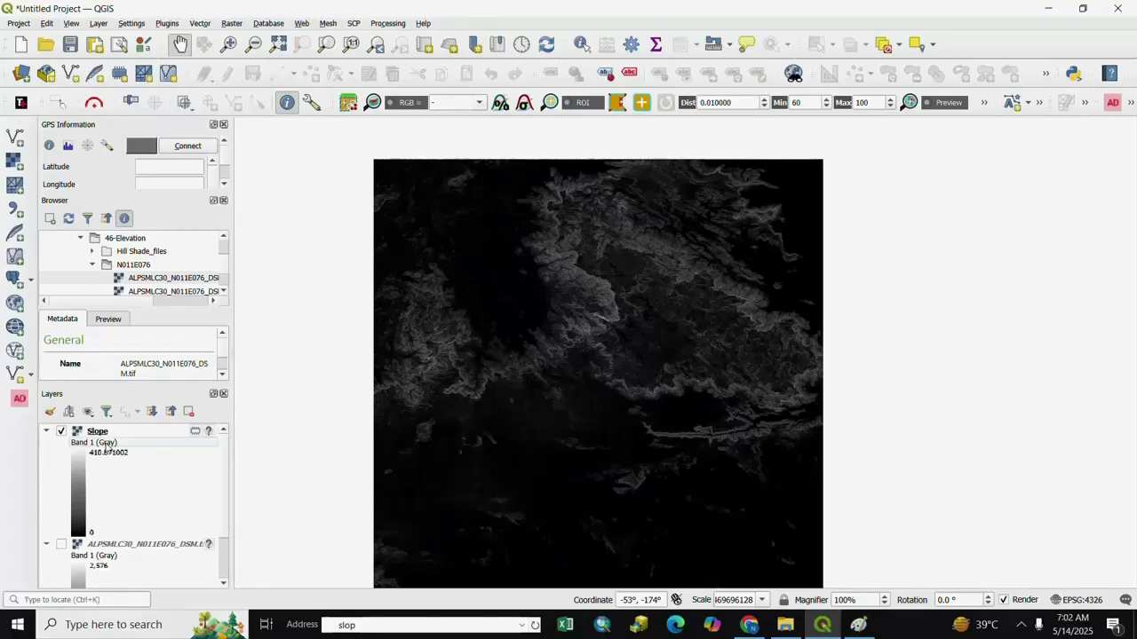
Render the Slope layer as singleband pseudocolor on Band 1 (Gray) with the Turbo color ramp and linear interpolation.
right_click(91, 434)
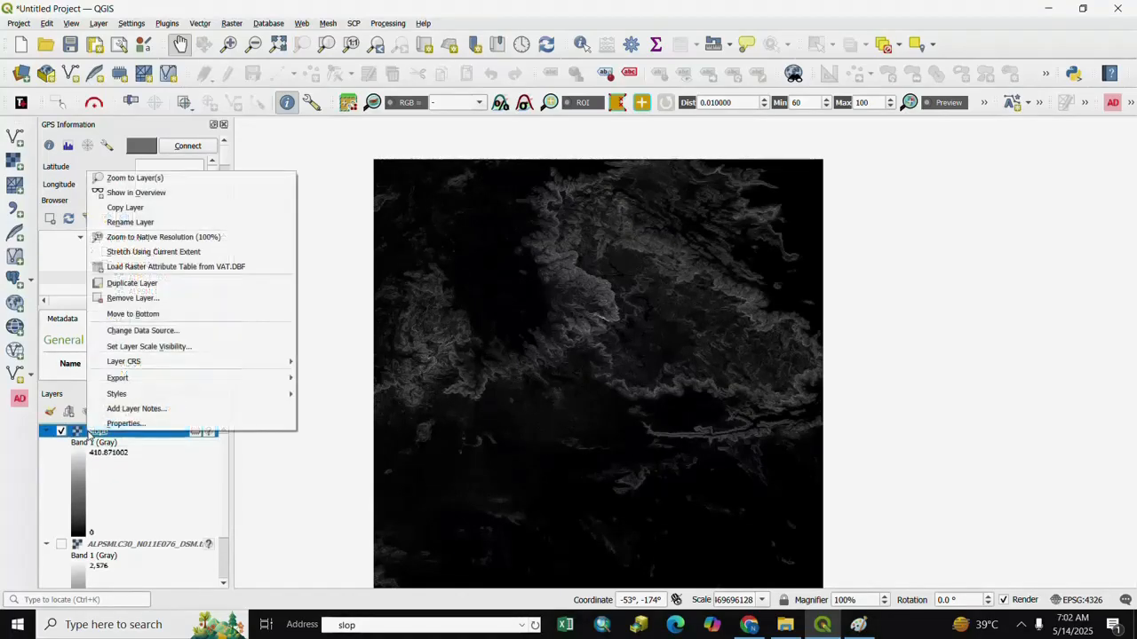
left_click(122, 425)
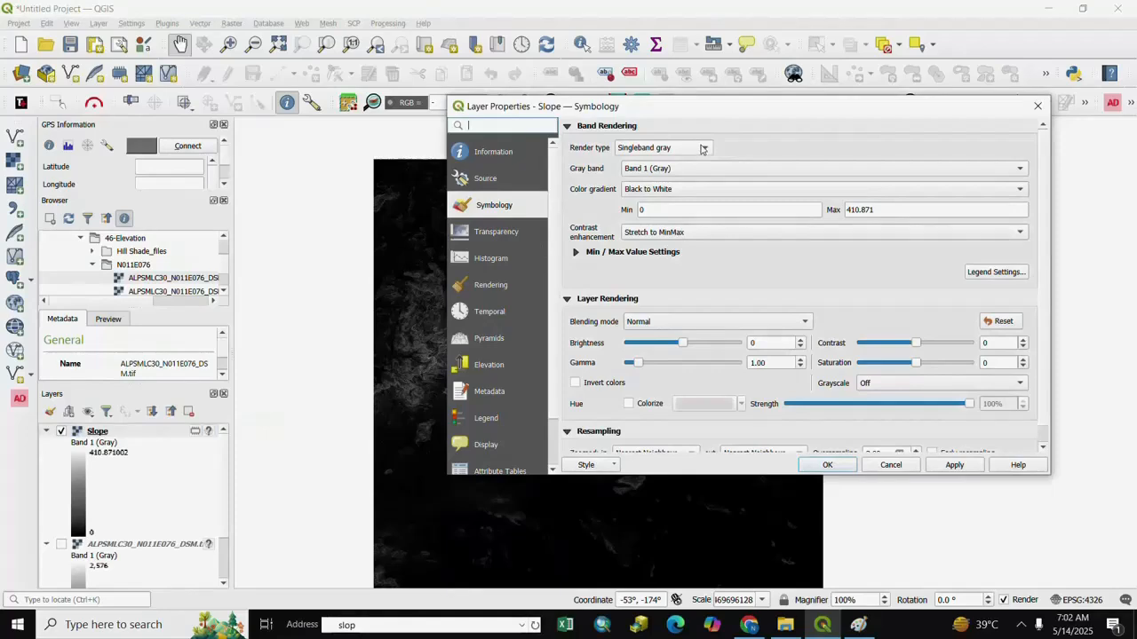
left_click(703, 149)
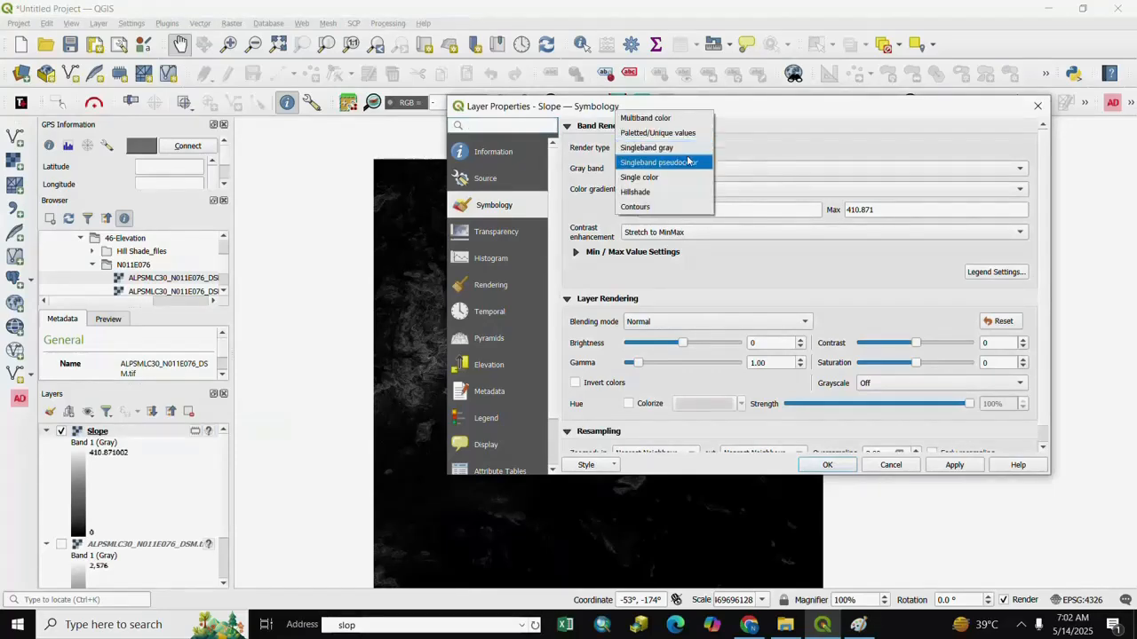
left_click(657, 164)
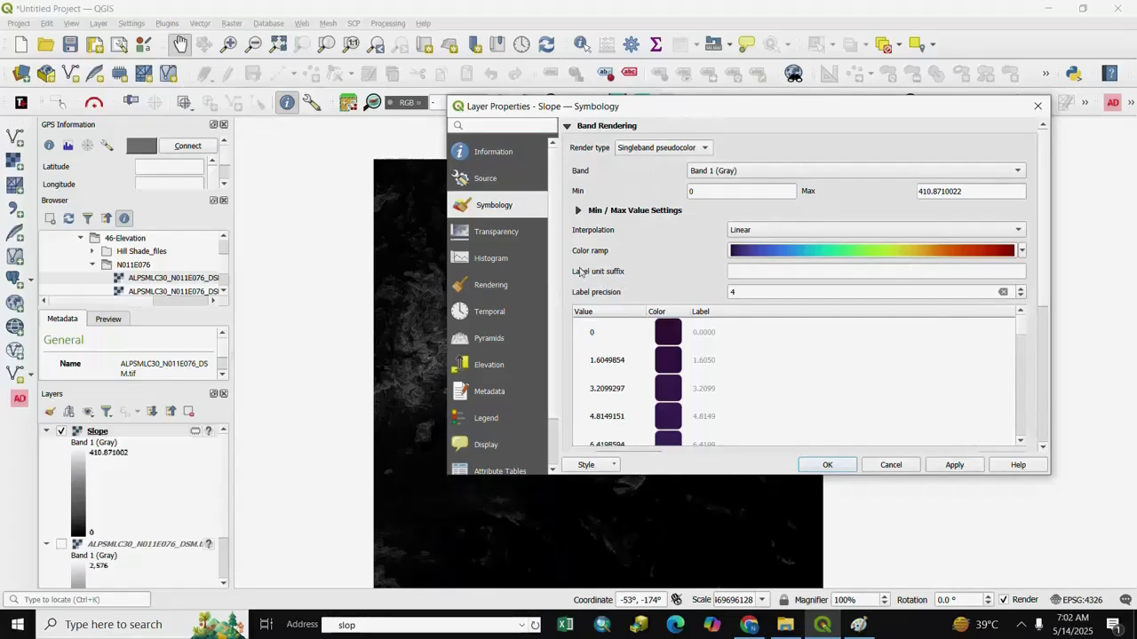
left_click(1021, 251)
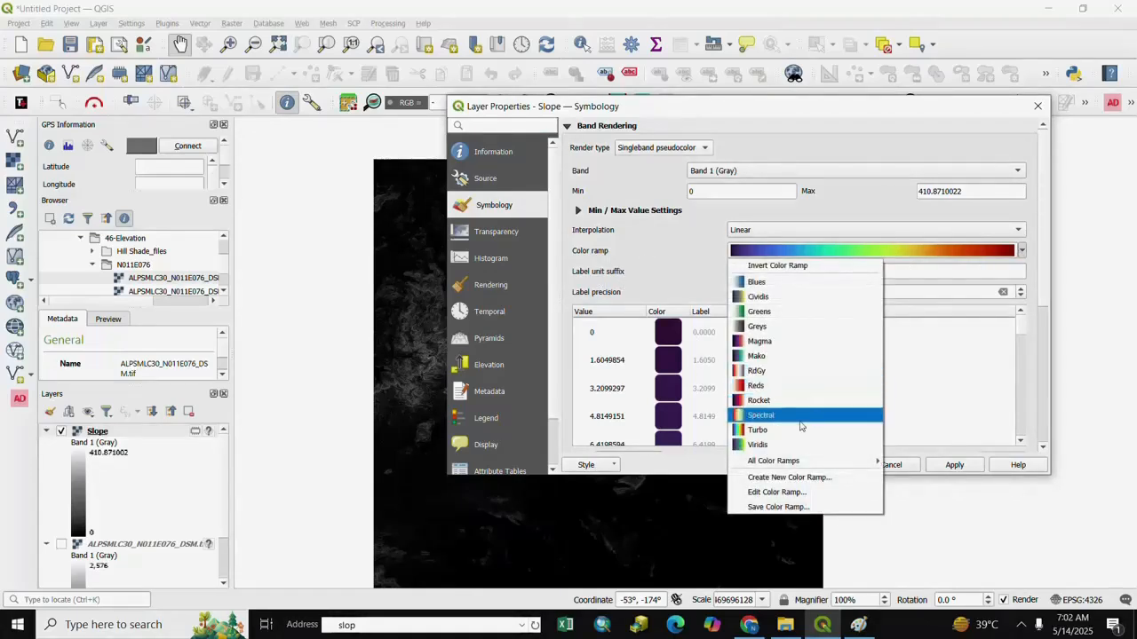
left_click(757, 432)
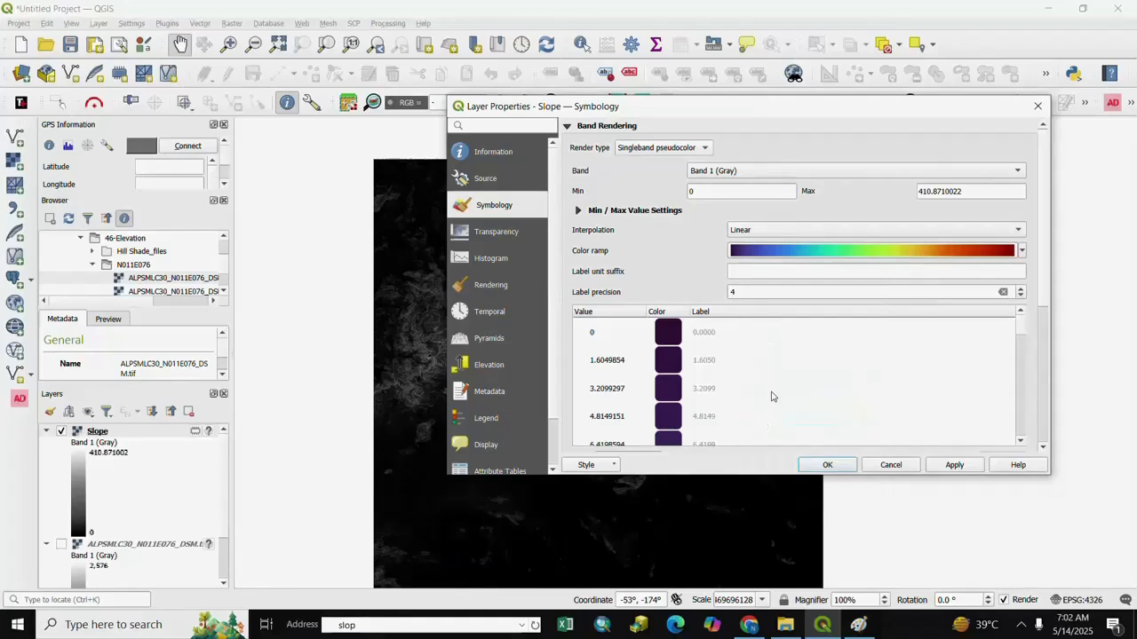
scroll(740, 394, "down", 2)
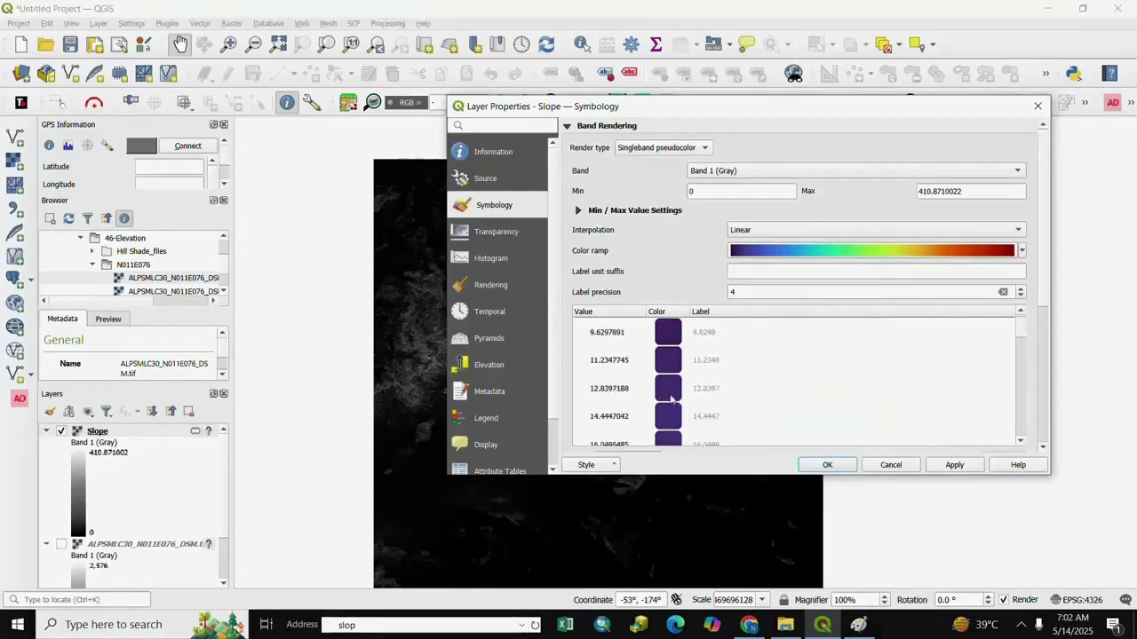
left_click(668, 393)
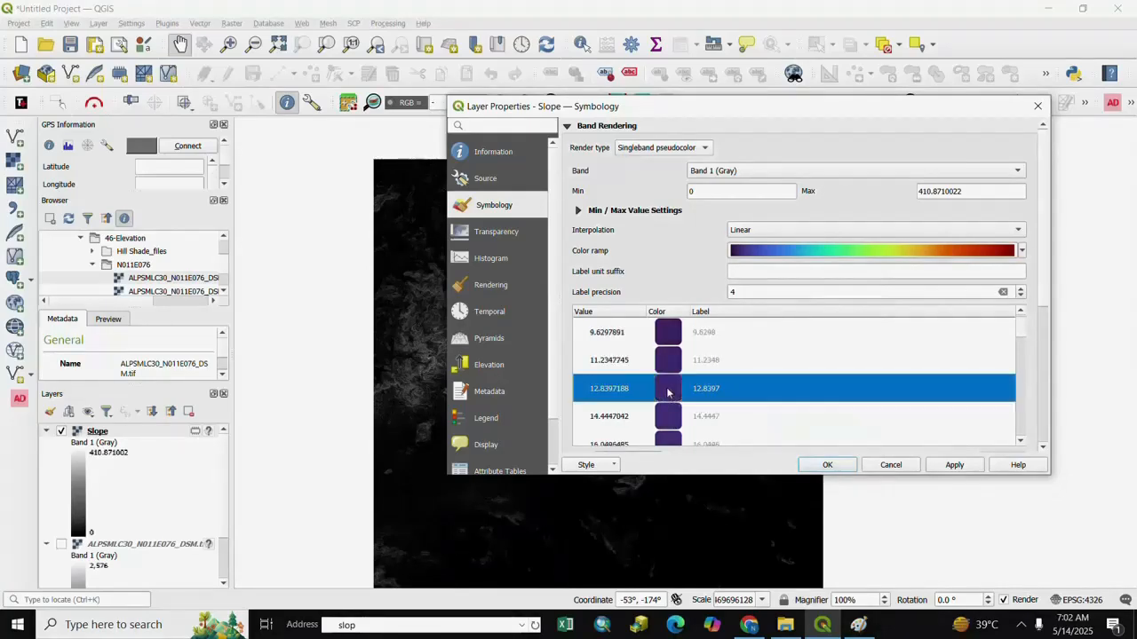
left_click(955, 466)
left_click(827, 465)
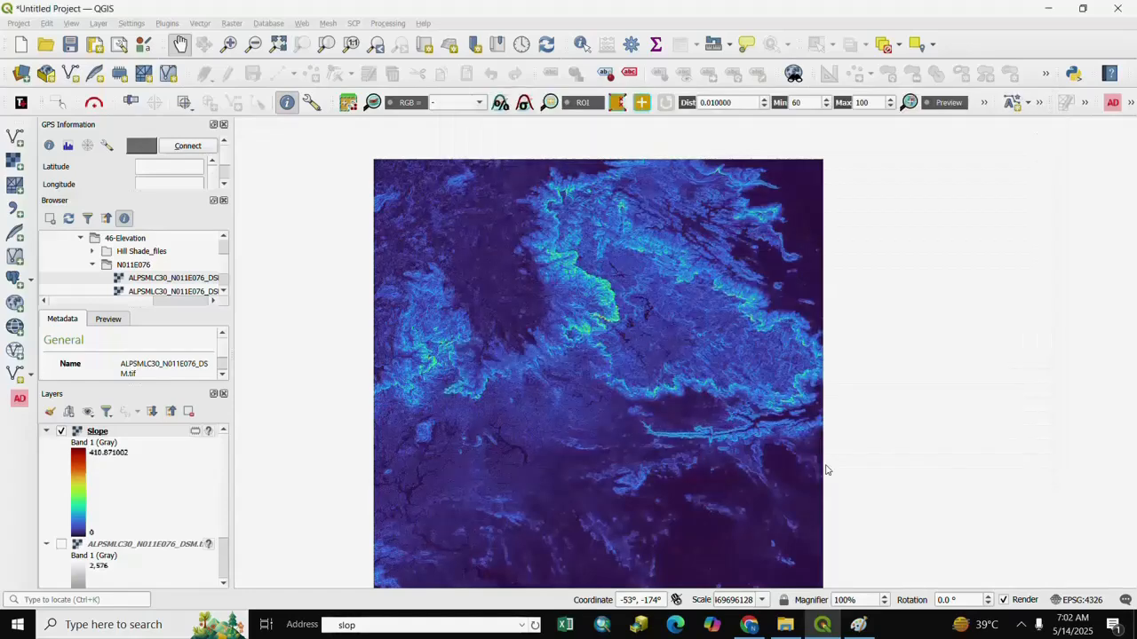
Examine the colored Slope raster on the map, looking closely at the steep areas along the central ridges.
left_click_drag(556, 399, 618, 421)
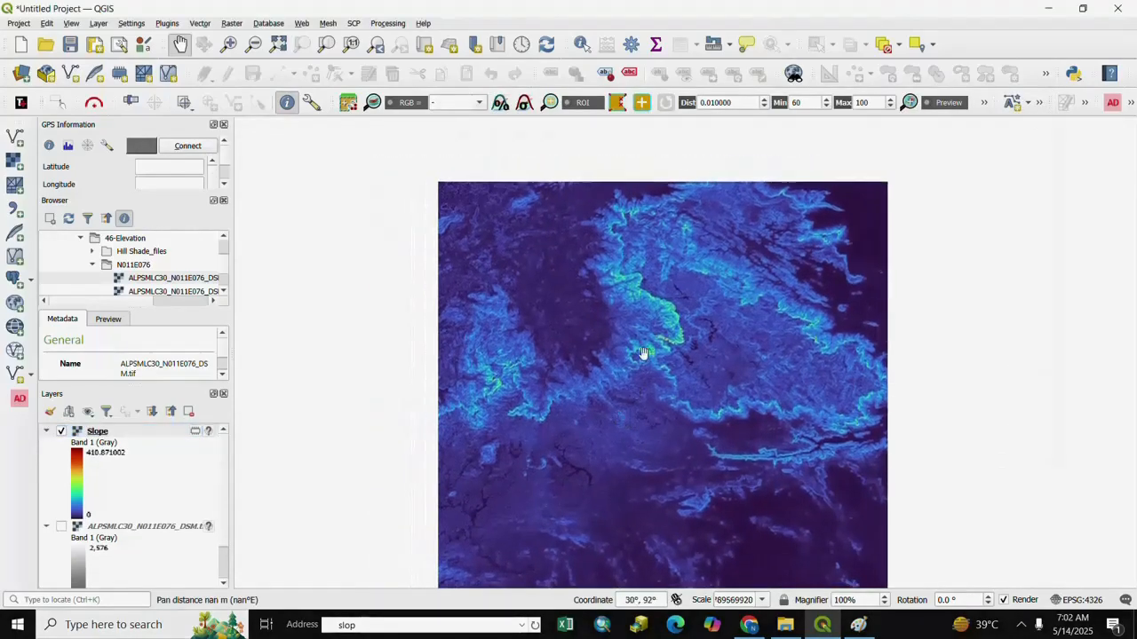
scroll(641, 354, "up", 2)
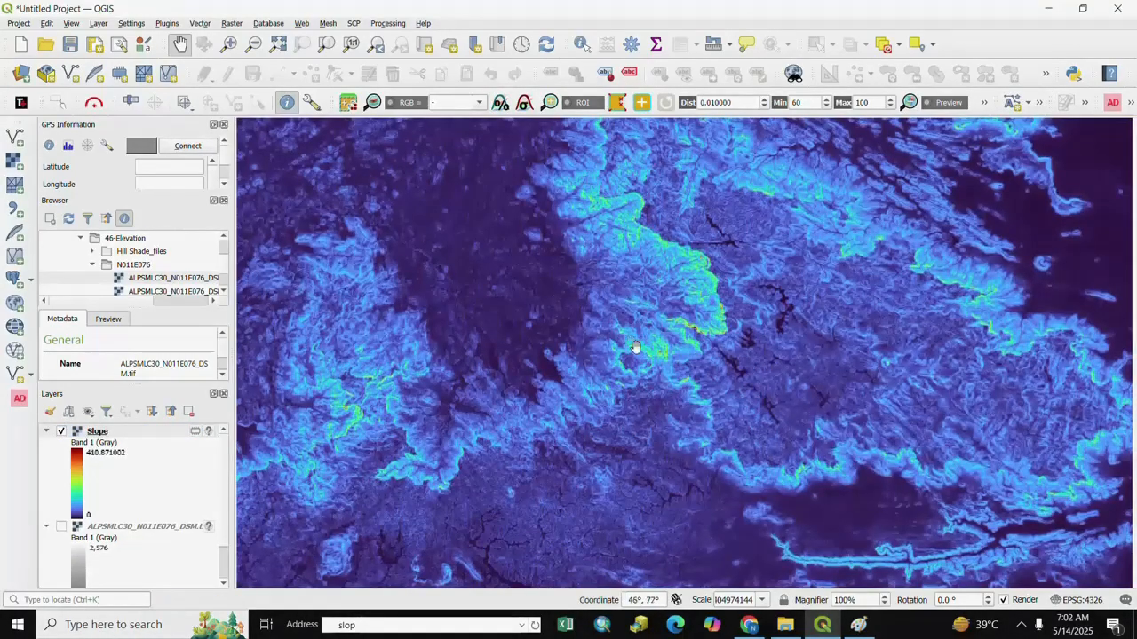
scroll(623, 342, "up", 1)
scroll(741, 351, "down", 1)
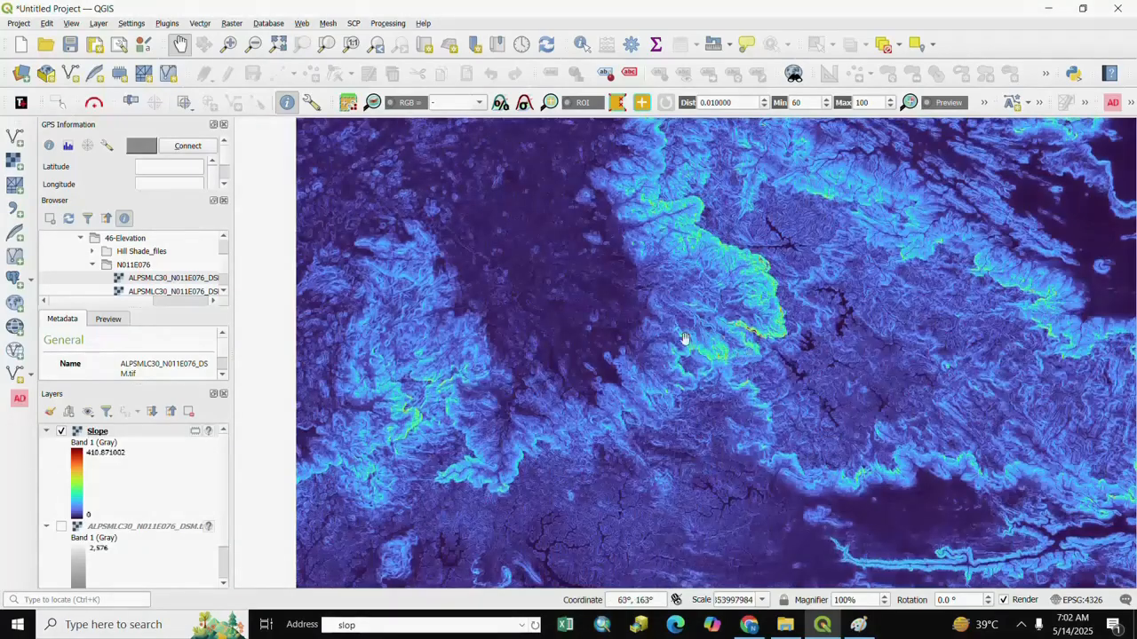
scroll(668, 350, "down", 1)
scroll(689, 358, "up", 1)
left_click_drag(689, 357, 628, 365)
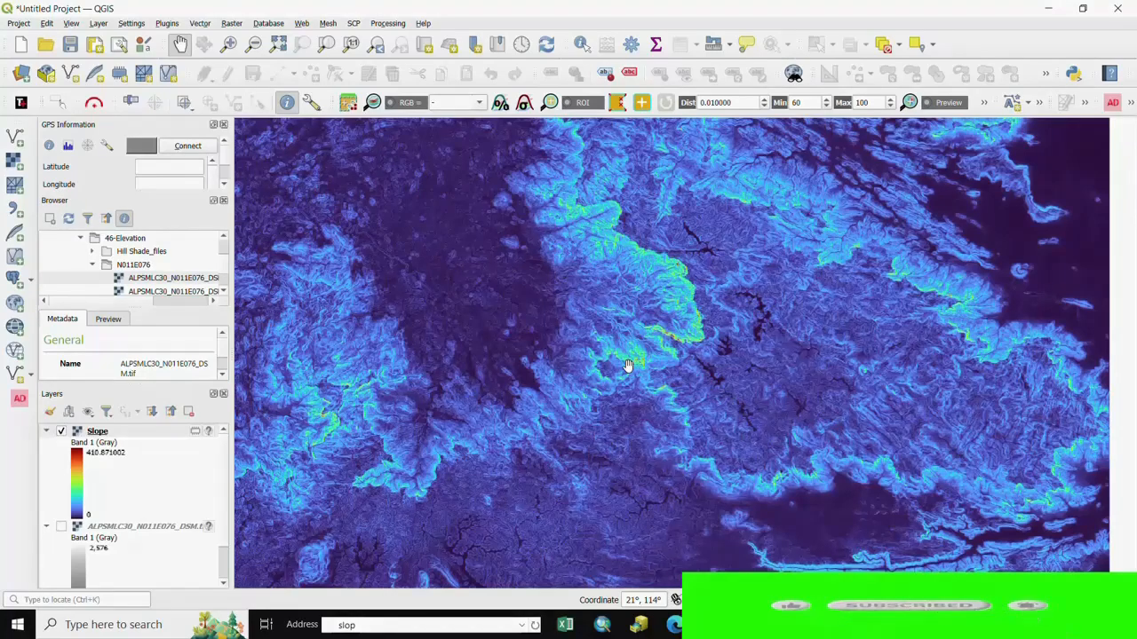
scroll(628, 330, "up", 1)
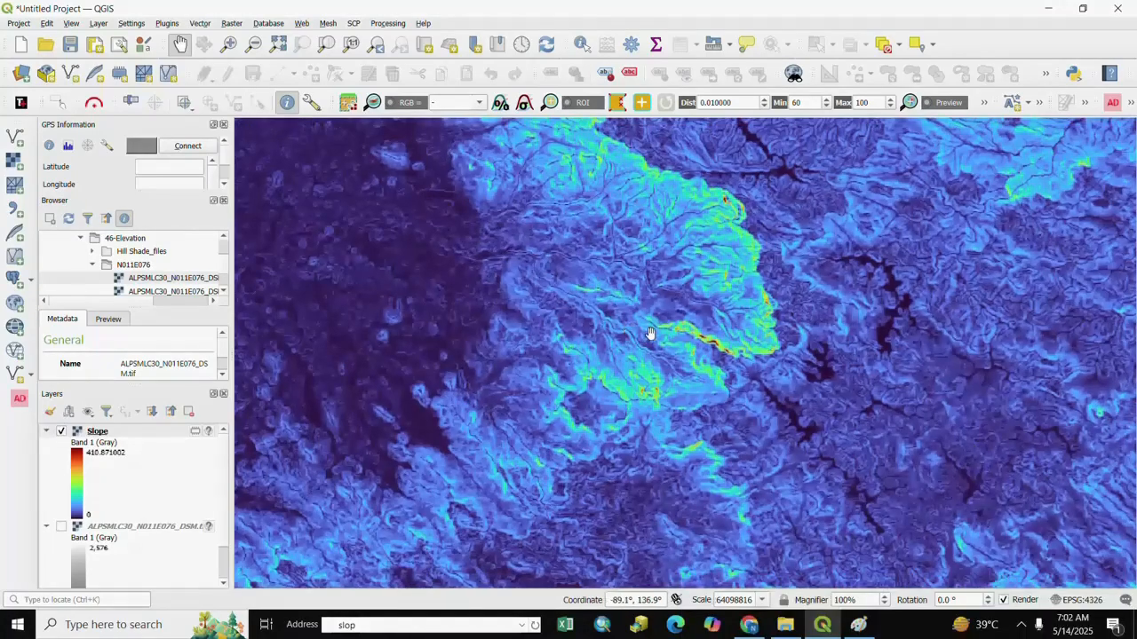
left_click_drag(648, 331, 647, 356)
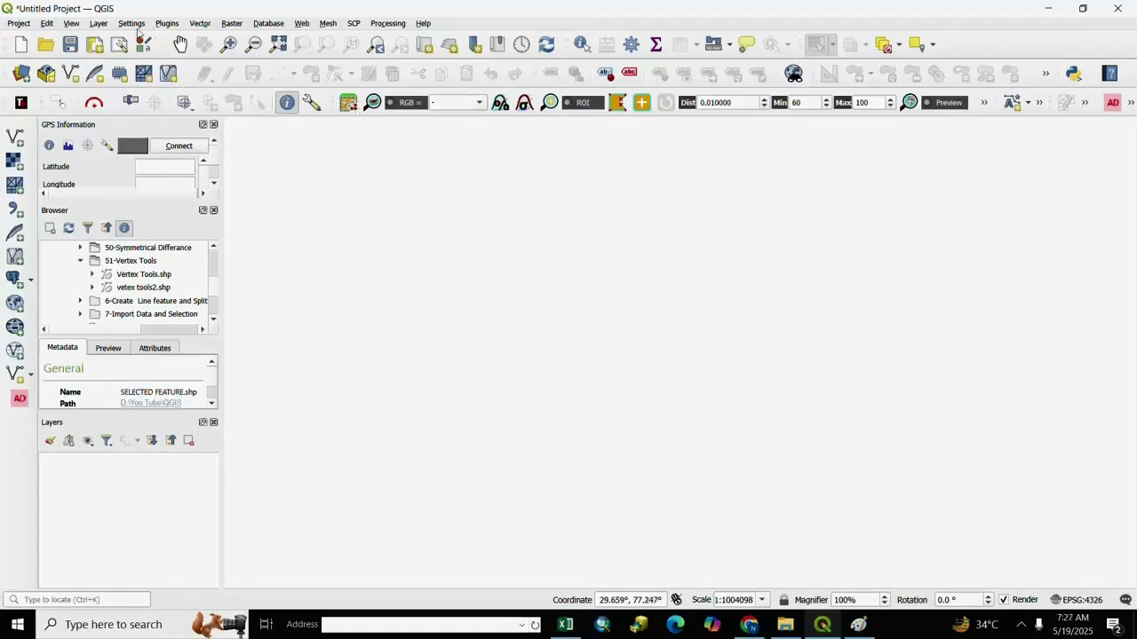
Set up a new shapefile layer saved as Point in the 51-Vertex Tools folder, with Point geometry type.
left_click(105, 25)
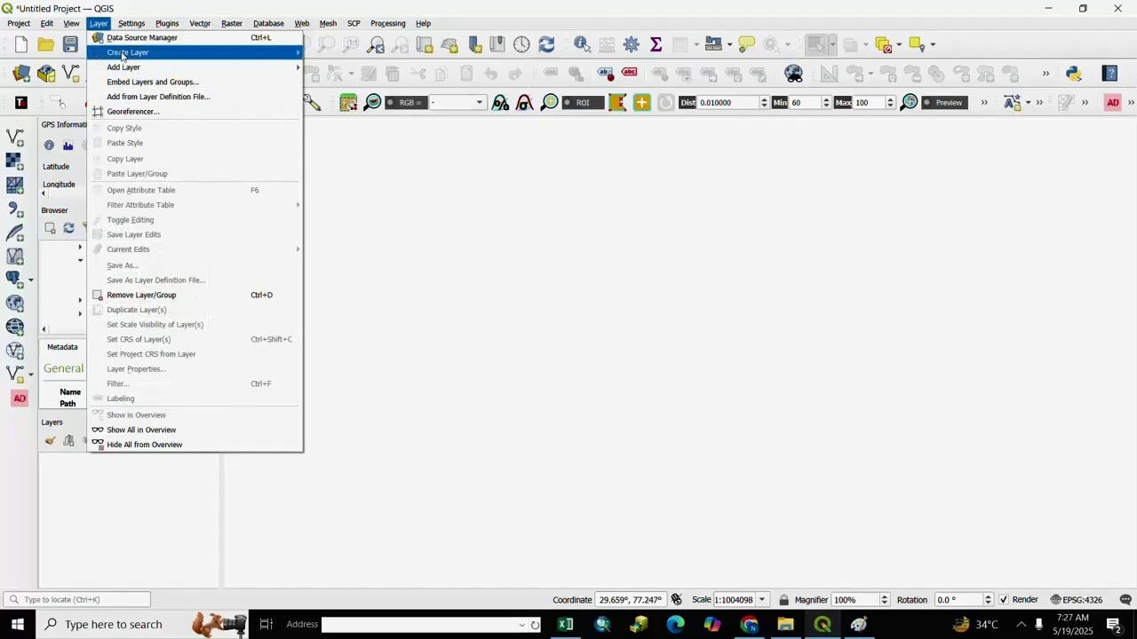
mouse_move(133, 53)
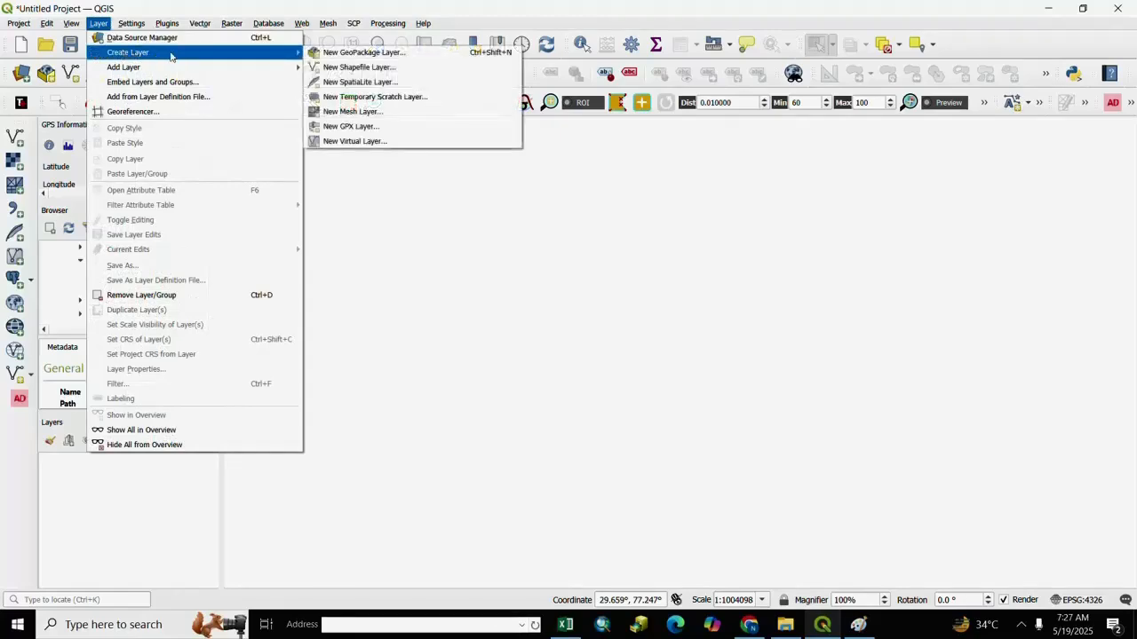
left_click(353, 71)
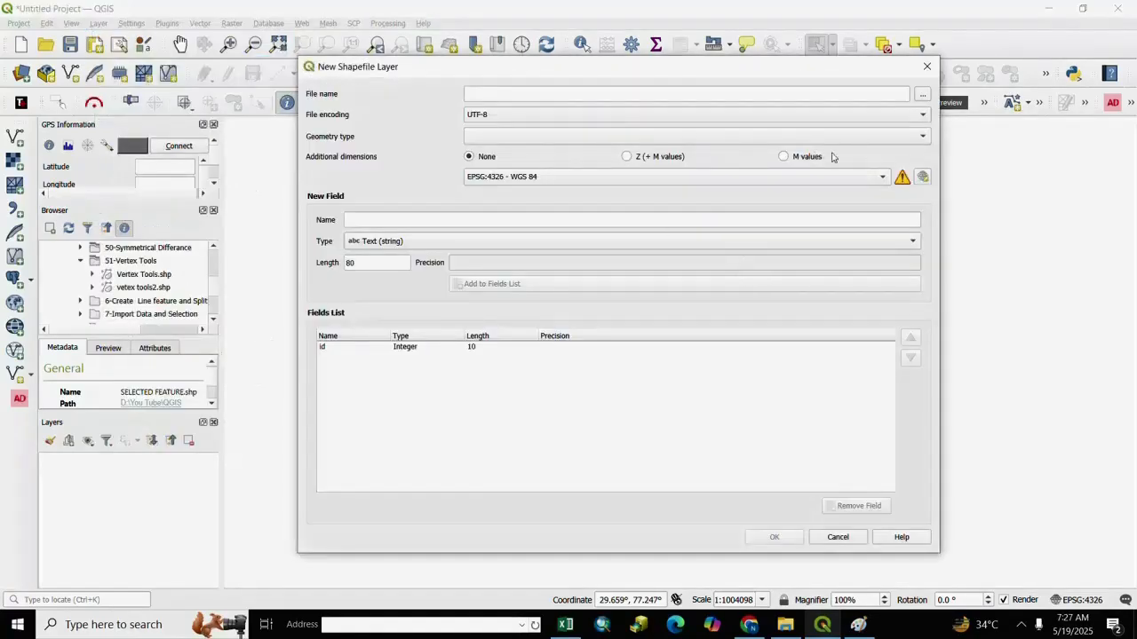
left_click(916, 94)
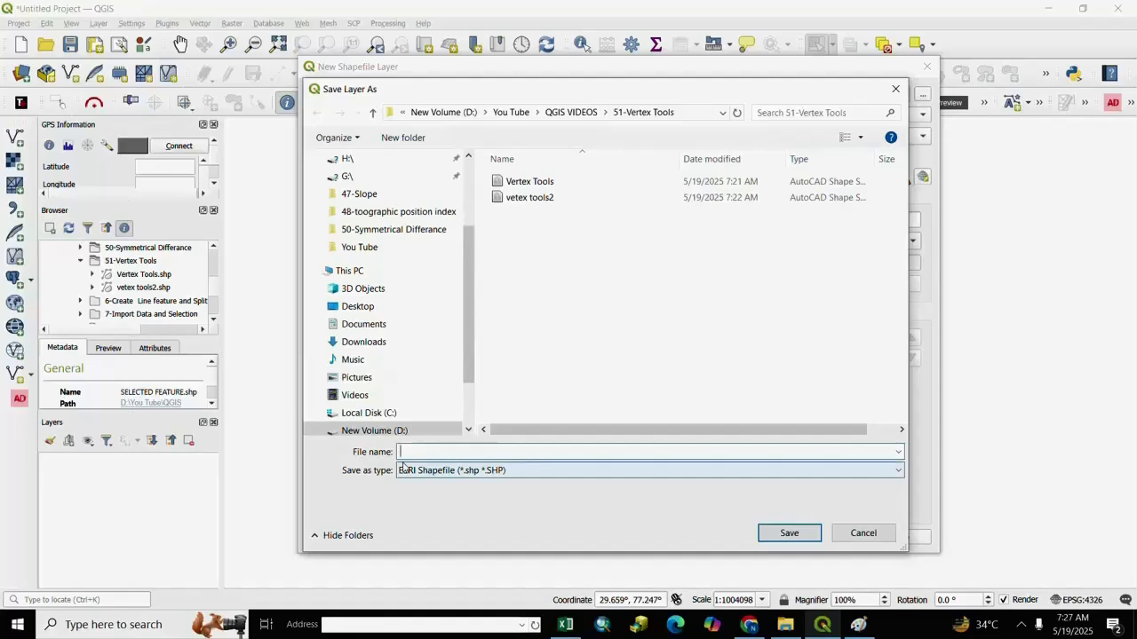
type("Point")
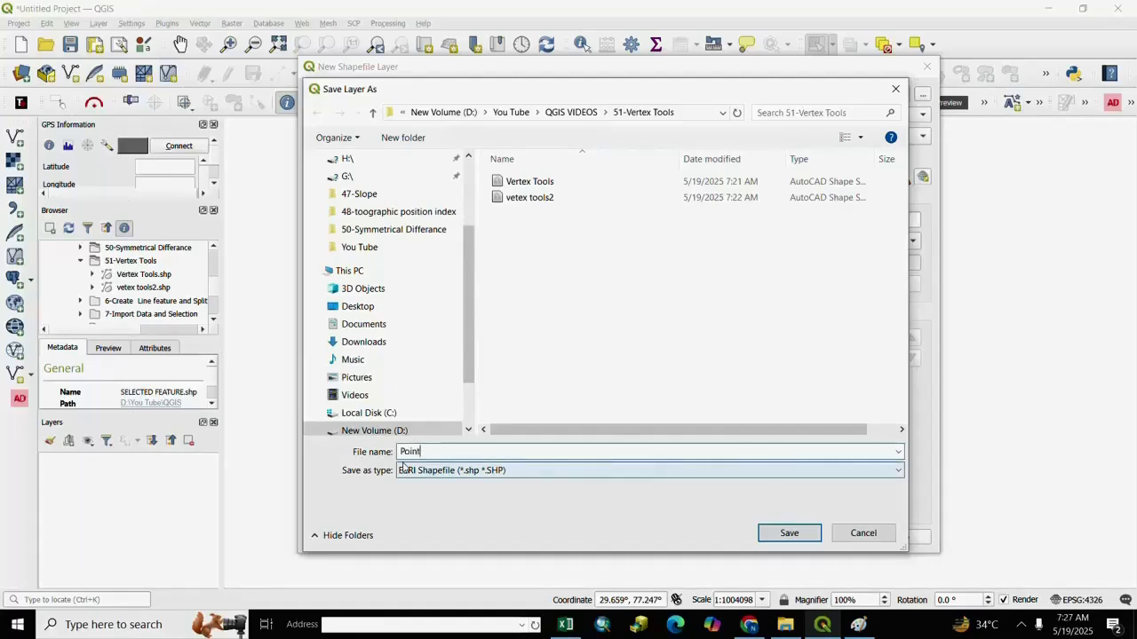
left_click(789, 533)
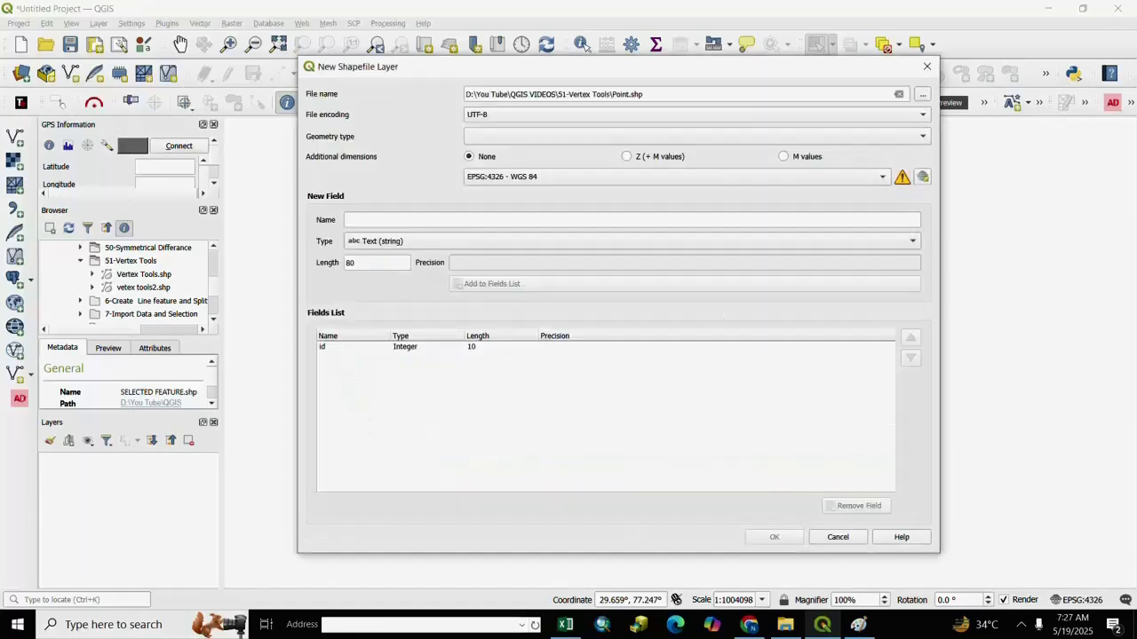
left_click(920, 141)
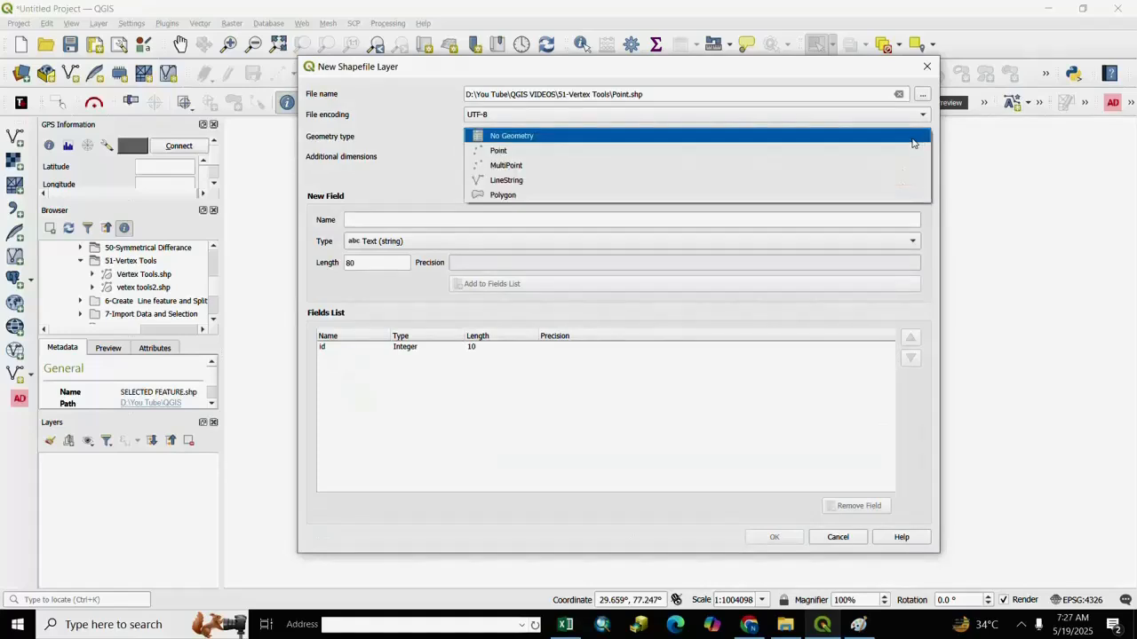
left_click(508, 152)
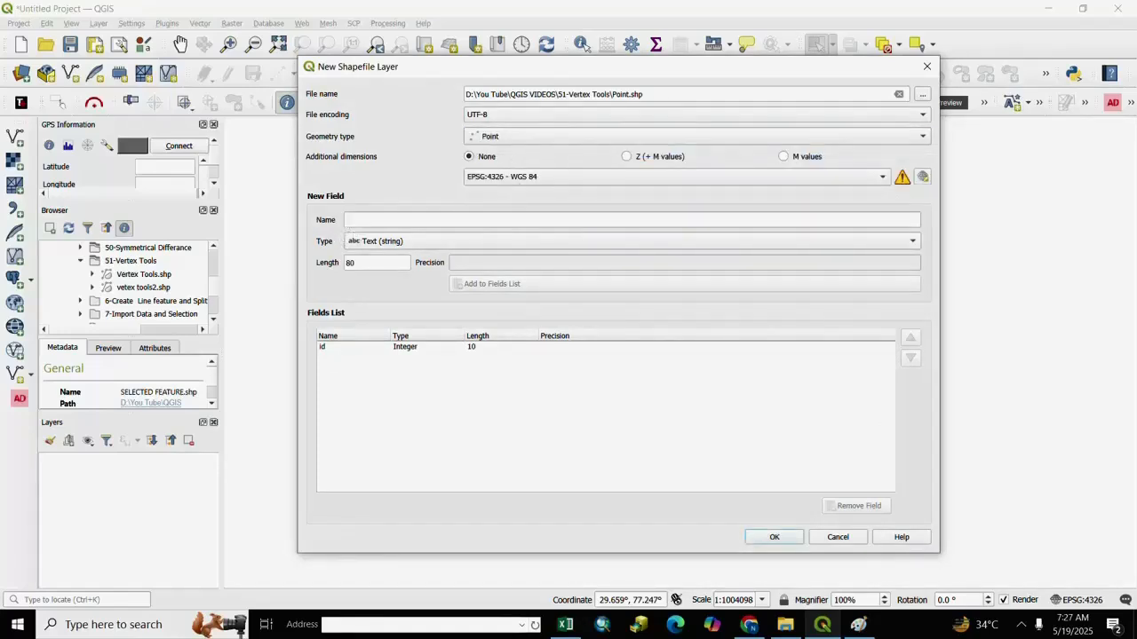
Add a text field called Name with length 80 to the Point shapefile, create the layer and select it.
left_click(418, 220)
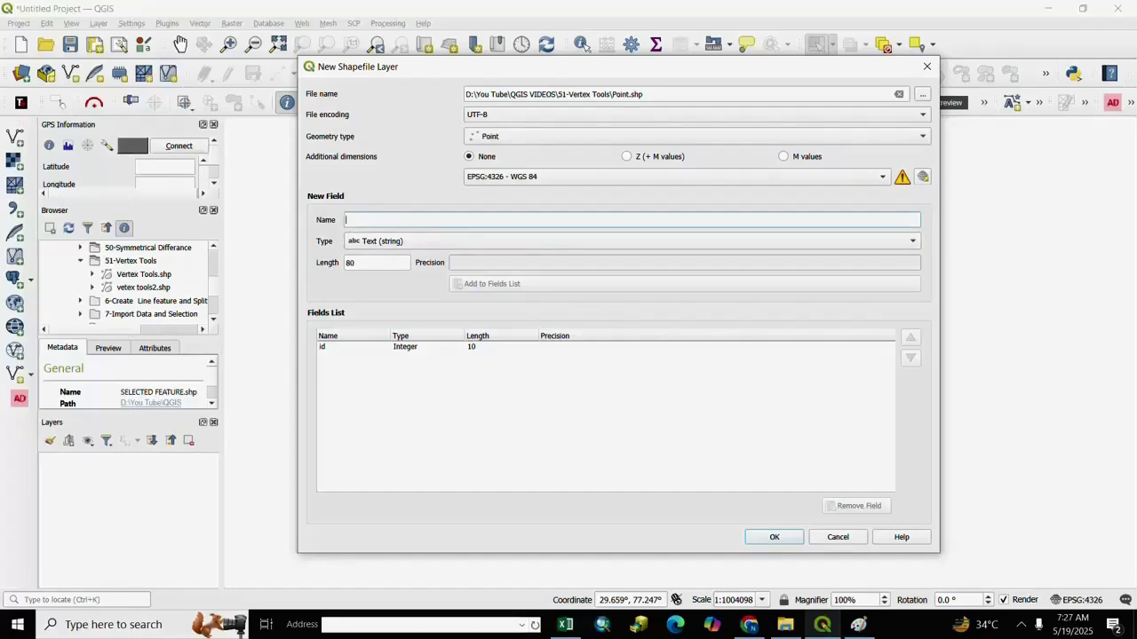
type("Name")
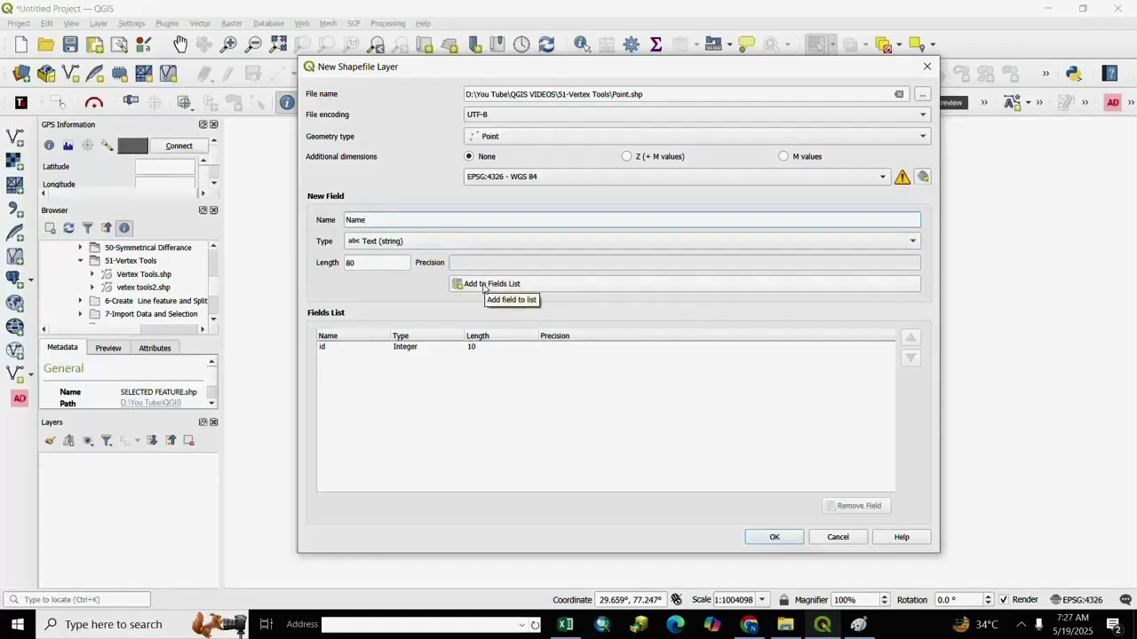
left_click(484, 285)
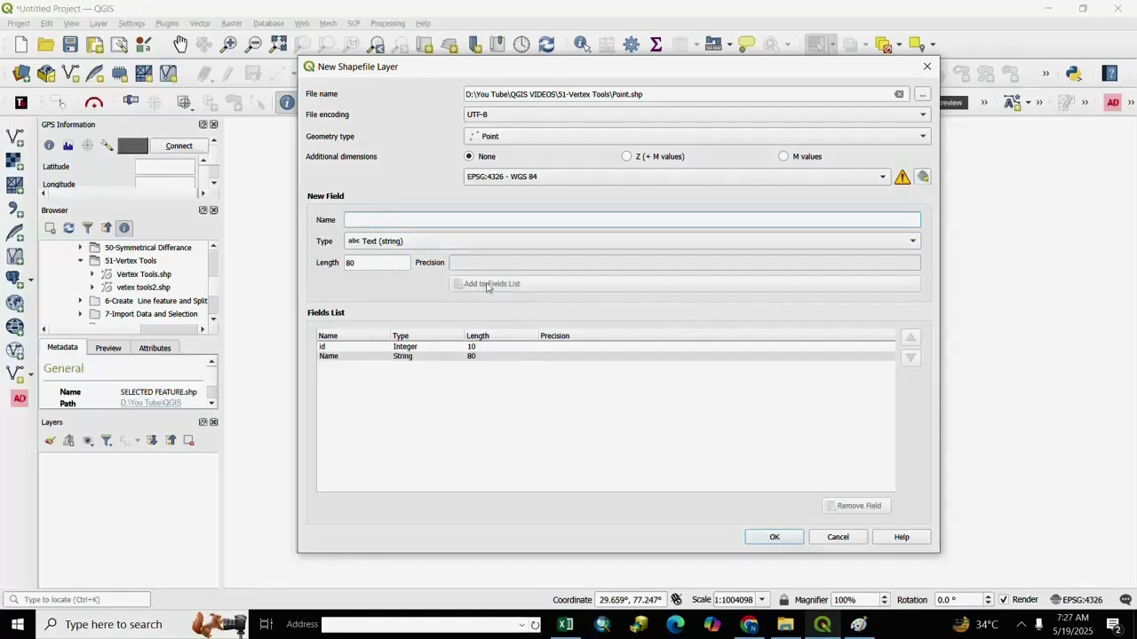
left_click(776, 539)
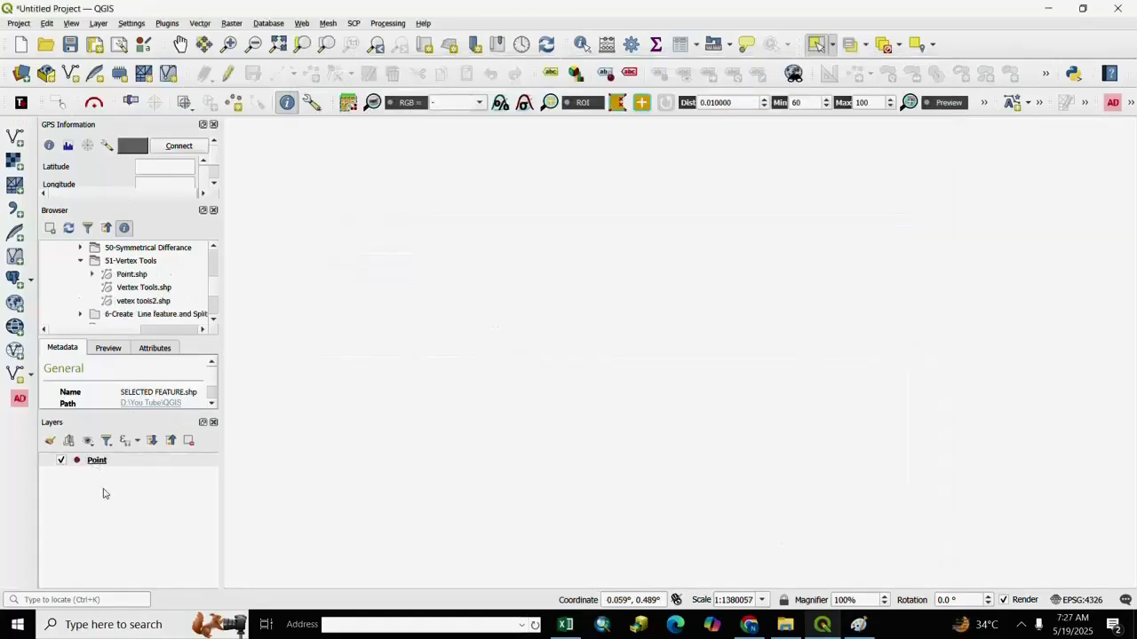
left_click(96, 462)
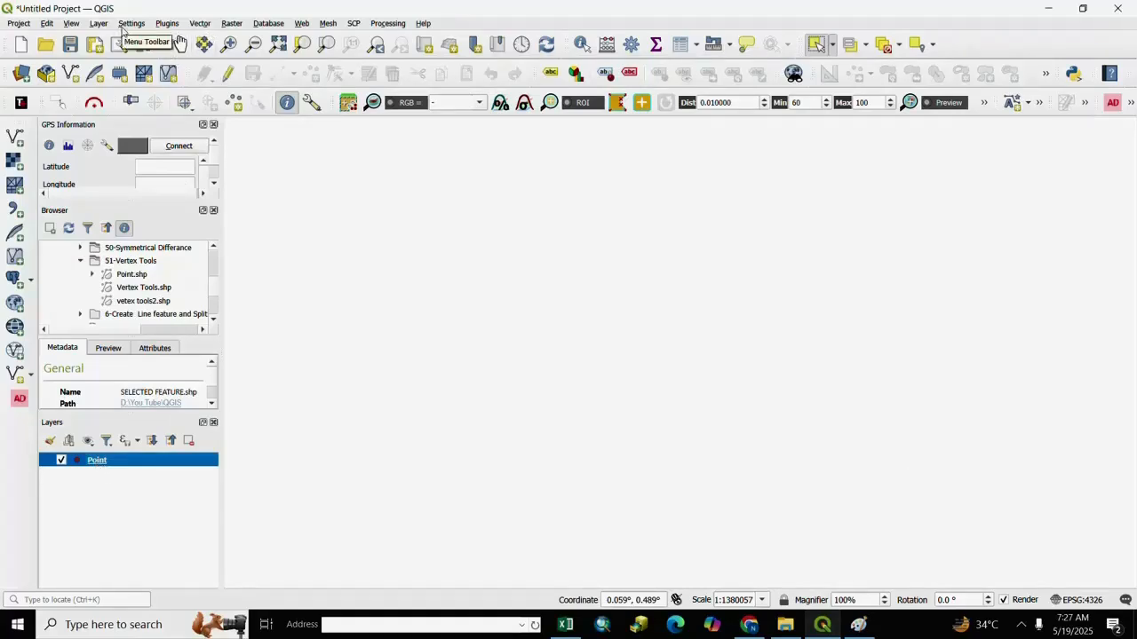
Set up another new shapefile layer saved as Line in the 51-Vertex Tools folder, with LineString geometry type.
left_click(98, 24)
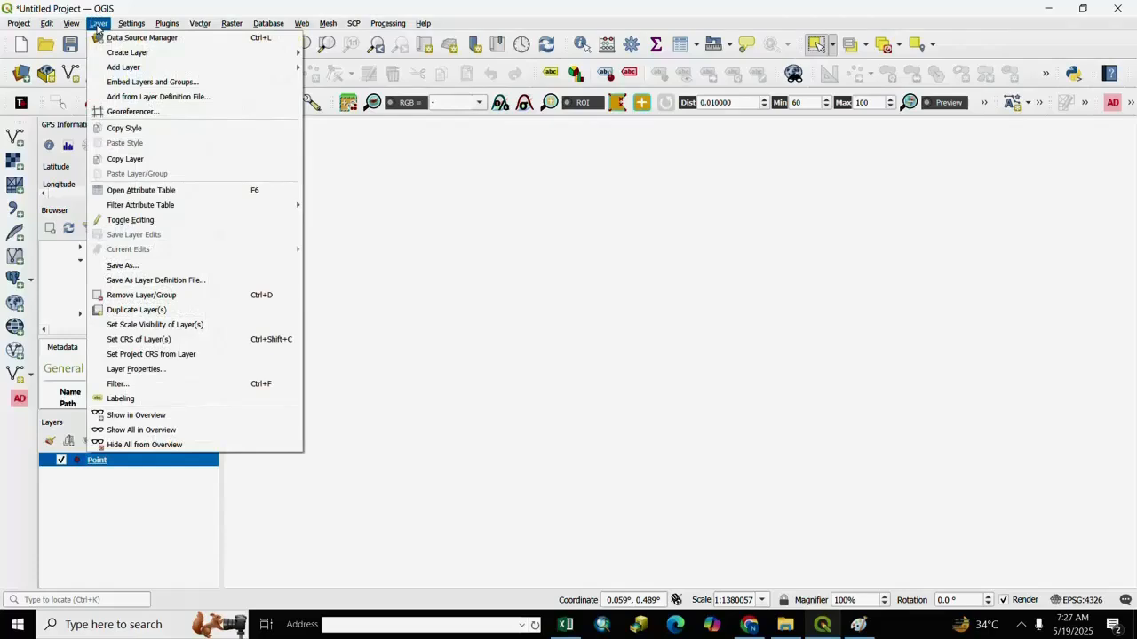
mouse_move(205, 53)
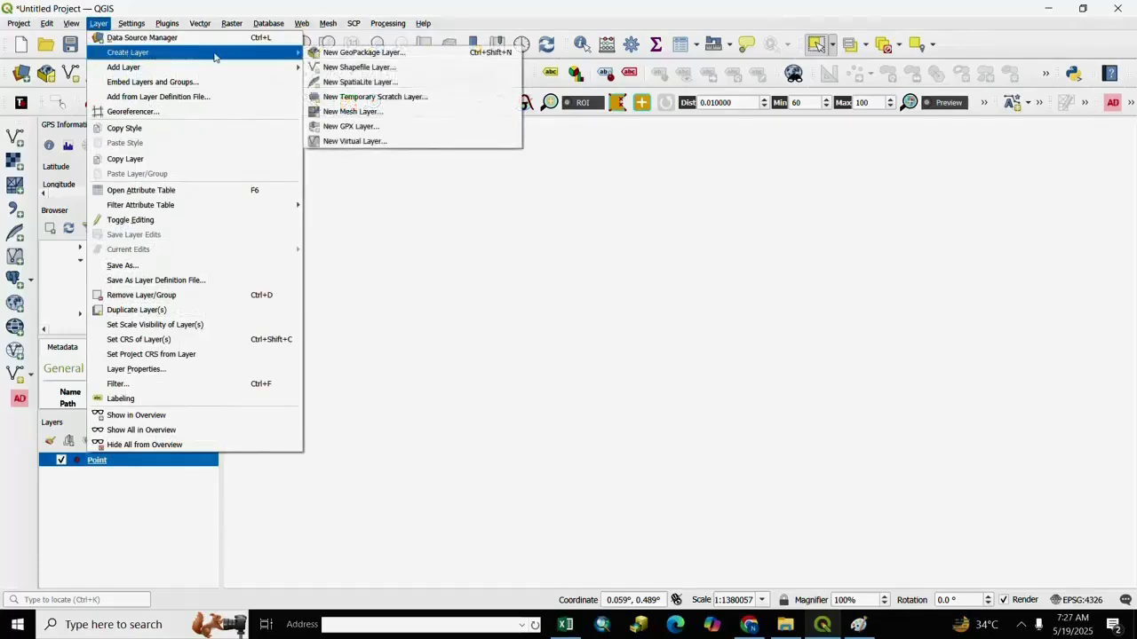
left_click(374, 71)
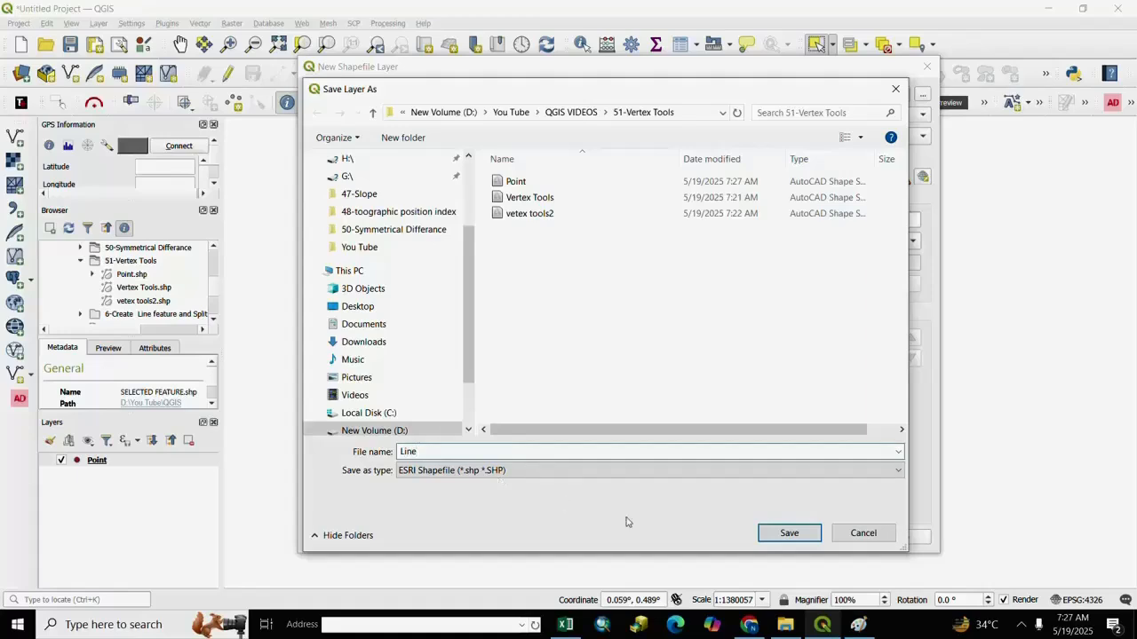
left_click(789, 533)
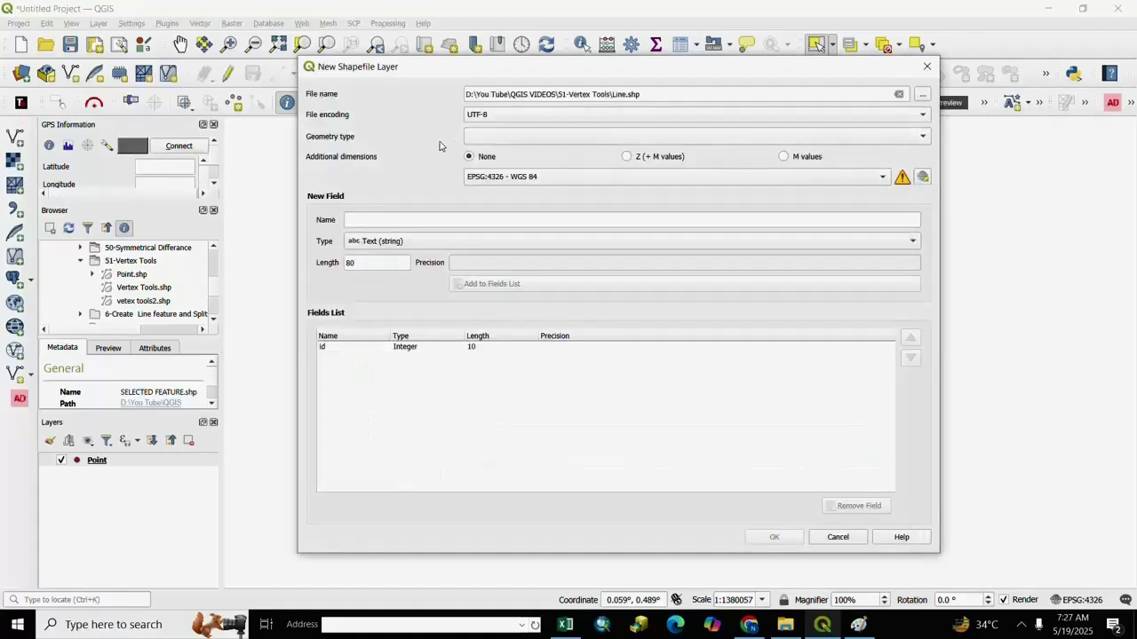
left_click(923, 135)
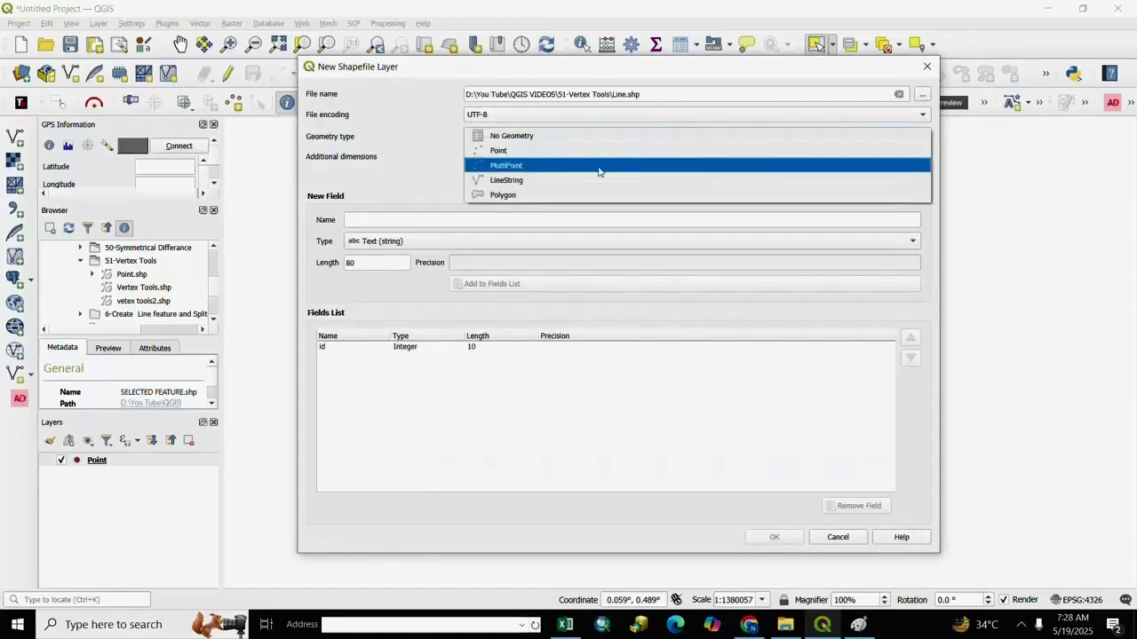
left_click(506, 181)
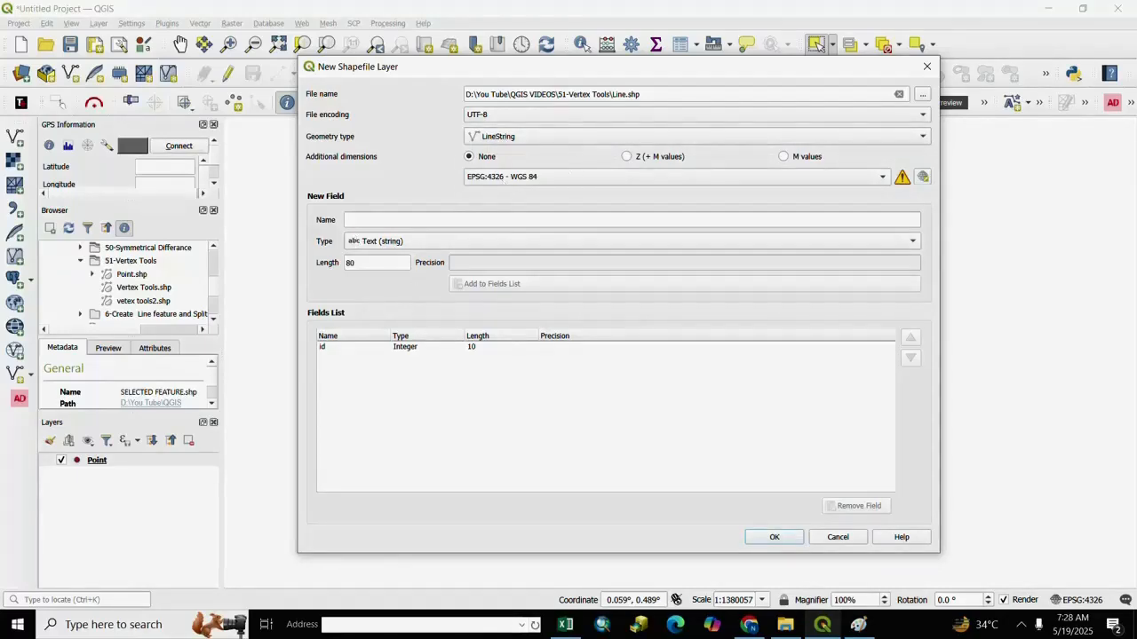
Add a text field called Name with length 80 to the Line shapefile and create the layer.
left_click(498, 219)
type("Name")
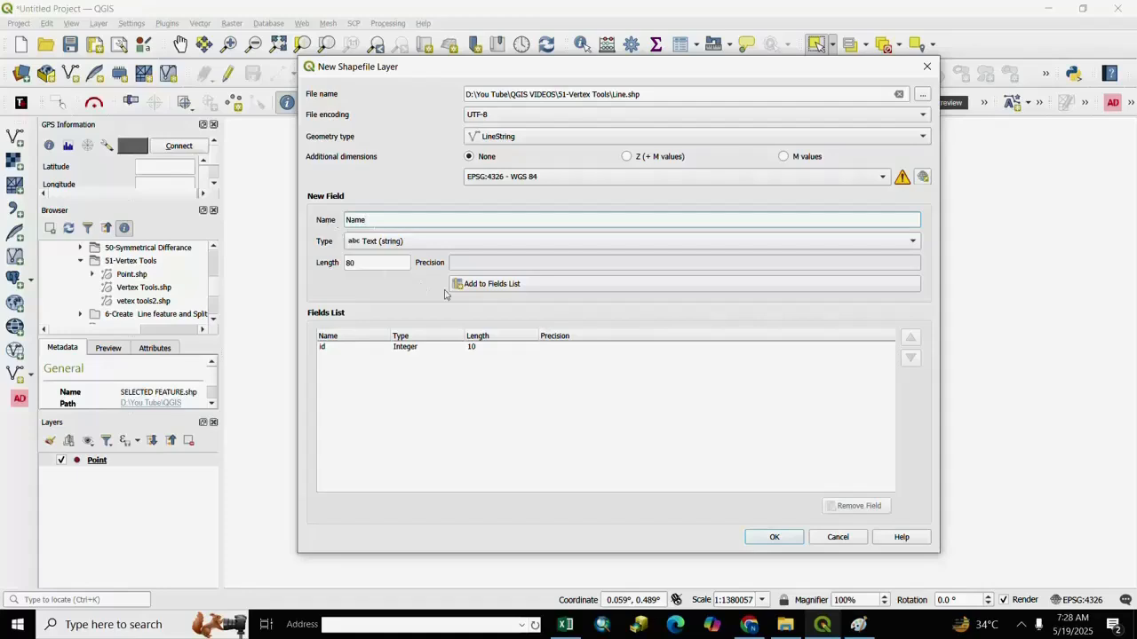
left_click(497, 285)
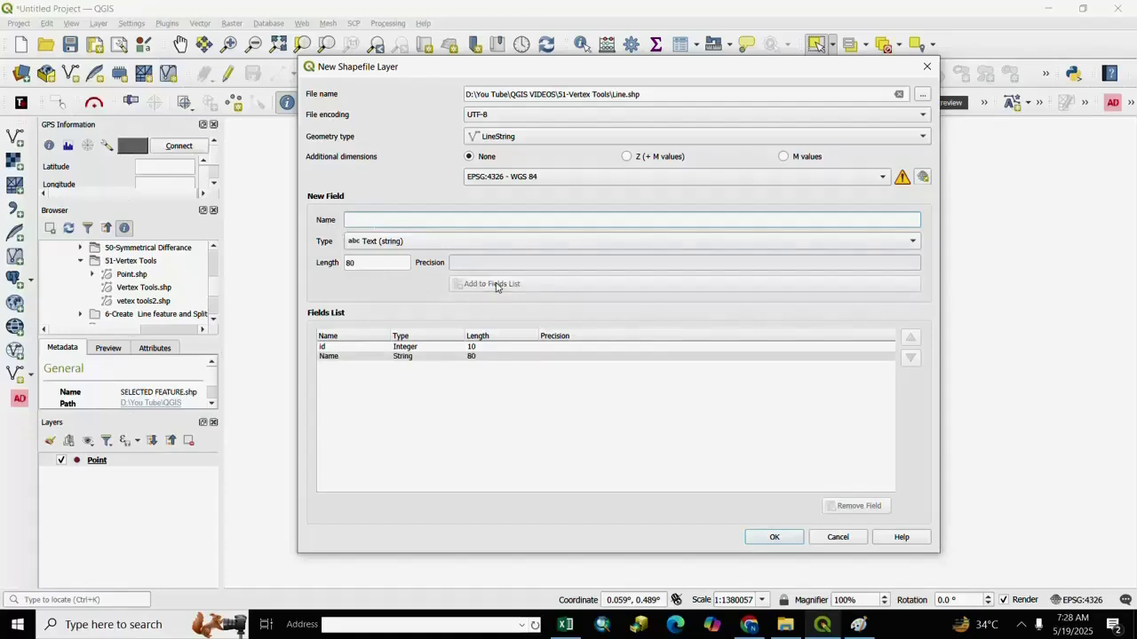
left_click(774, 537)
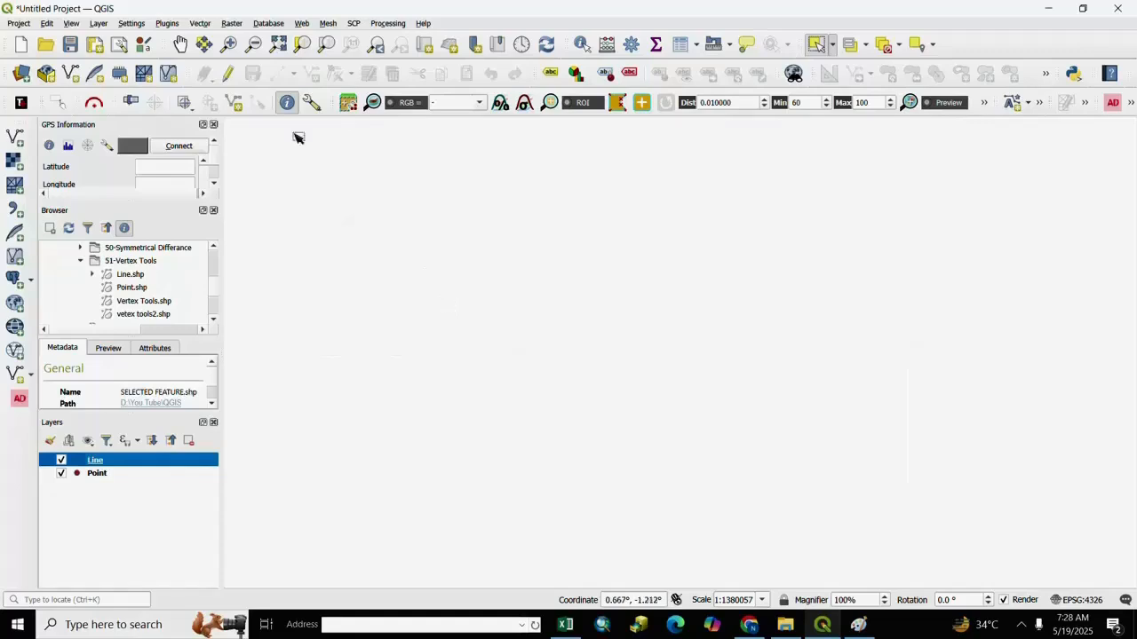
Set up a third new shapefile layer saved as Area in the 51-Vertex Tools folder, with Polygon geometry type.
left_click(102, 25)
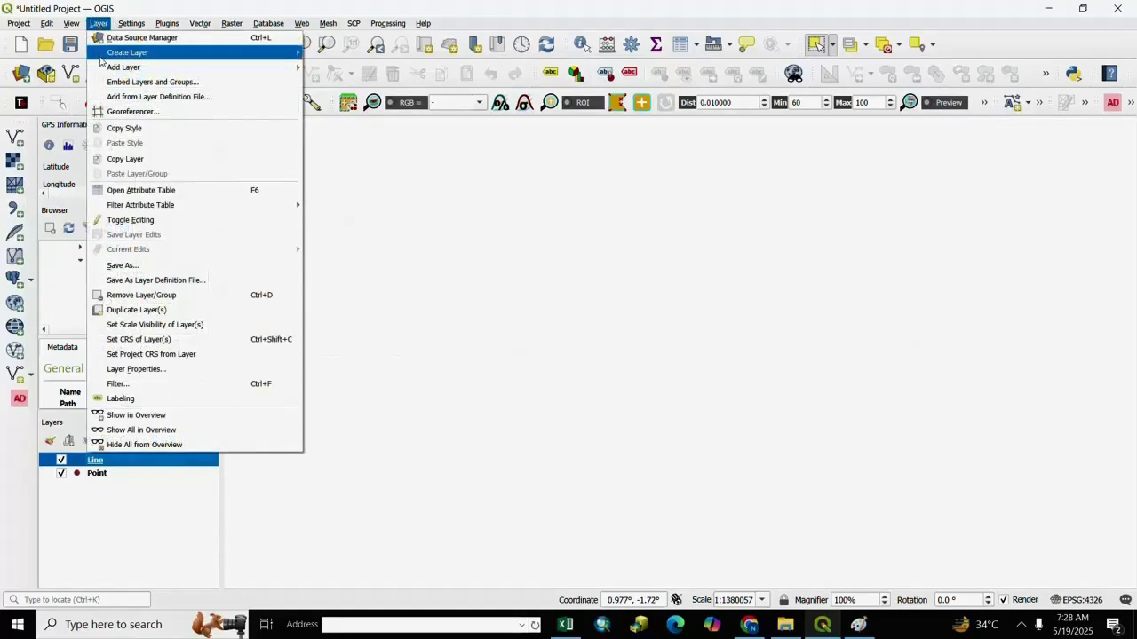
mouse_move(195, 52)
left_click(338, 71)
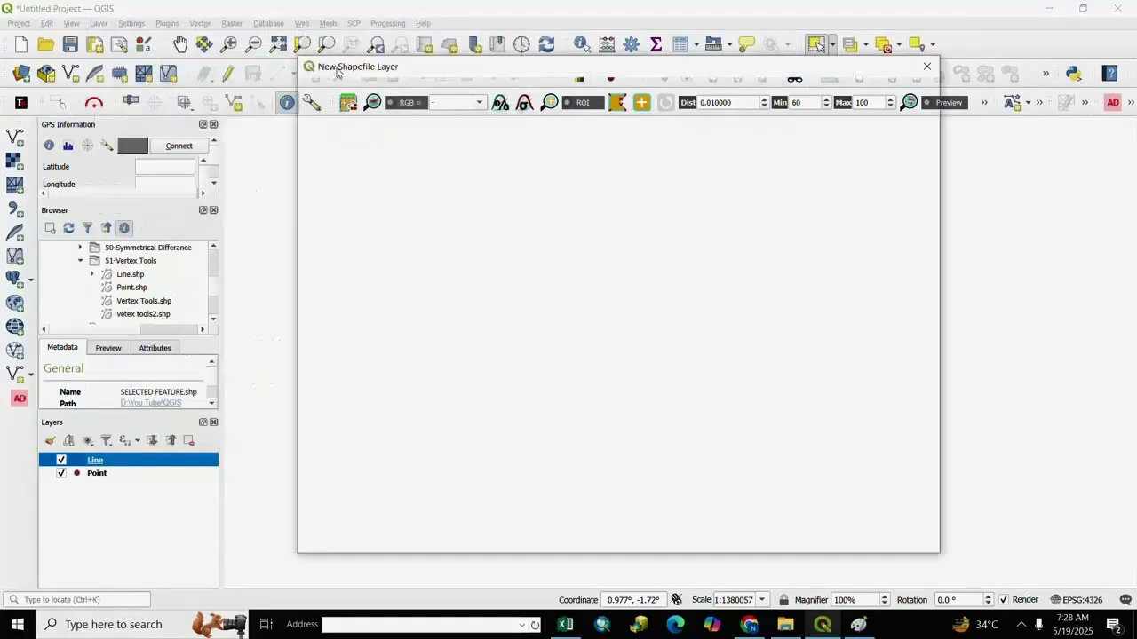
left_click(921, 100)
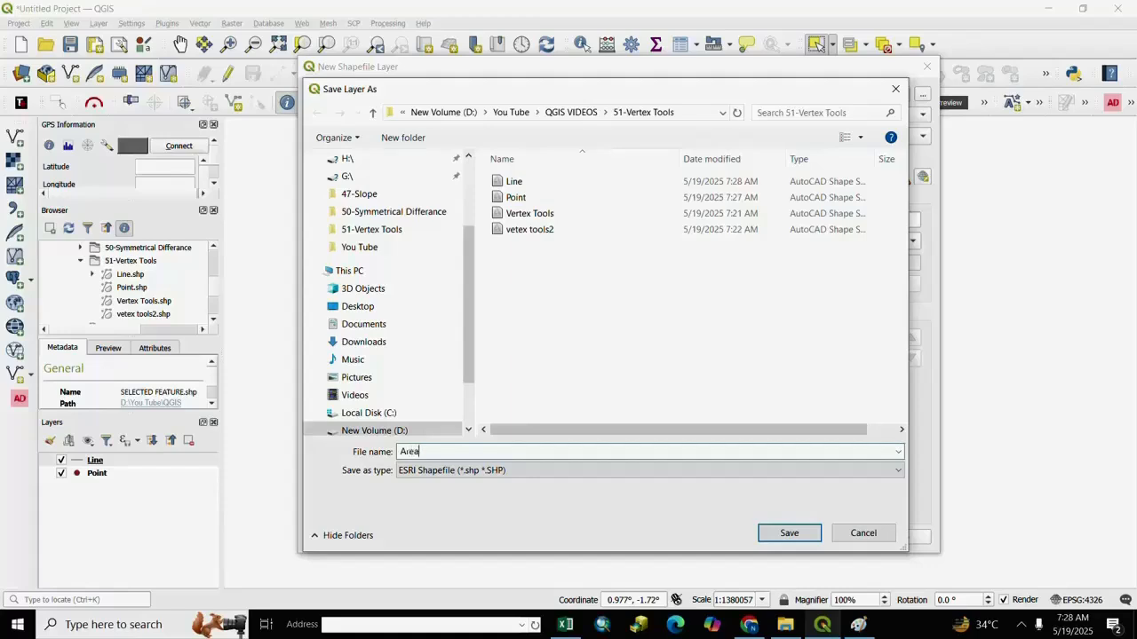
left_click(775, 535)
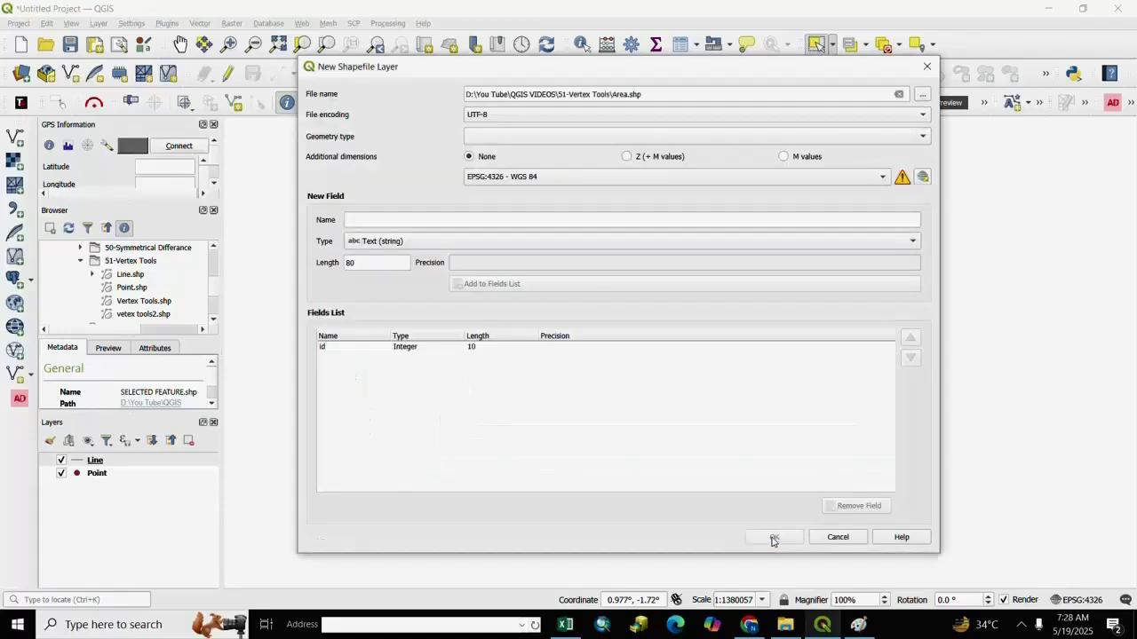
left_click(915, 139)
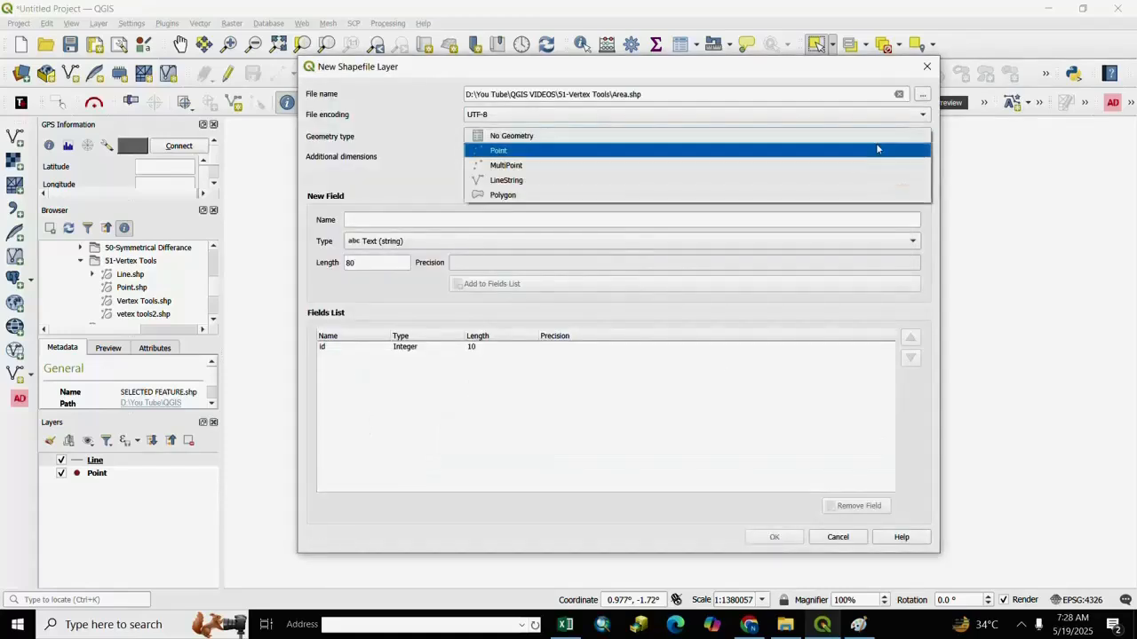
left_click(504, 195)
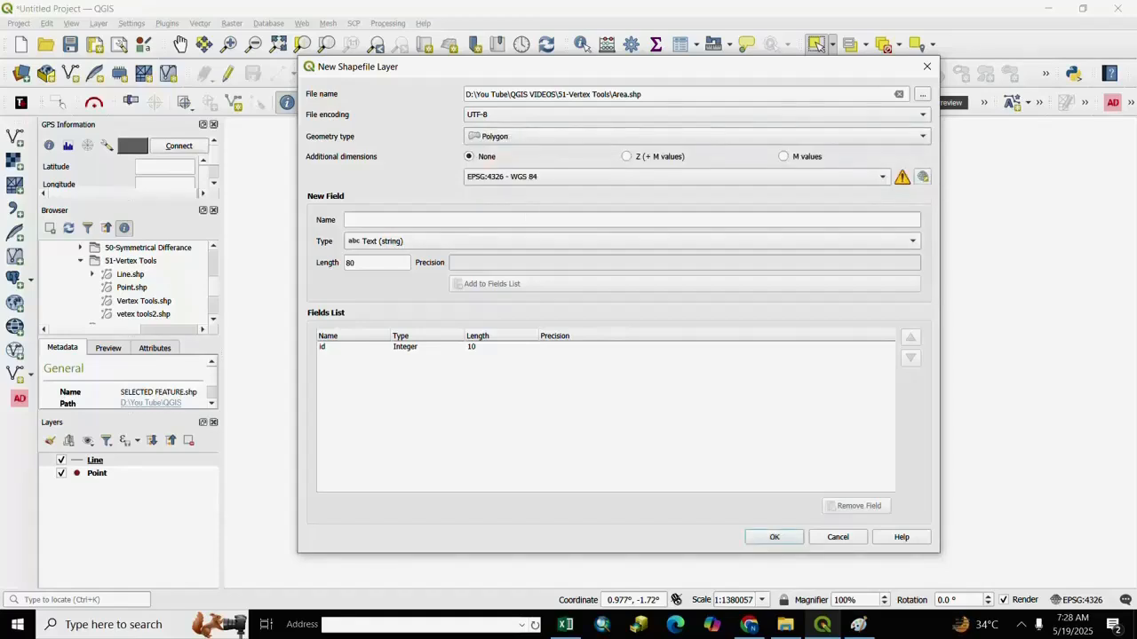
Add a text field called Name with length 80 to the Area shapefile and create the layer.
left_click(427, 220)
type("Name")
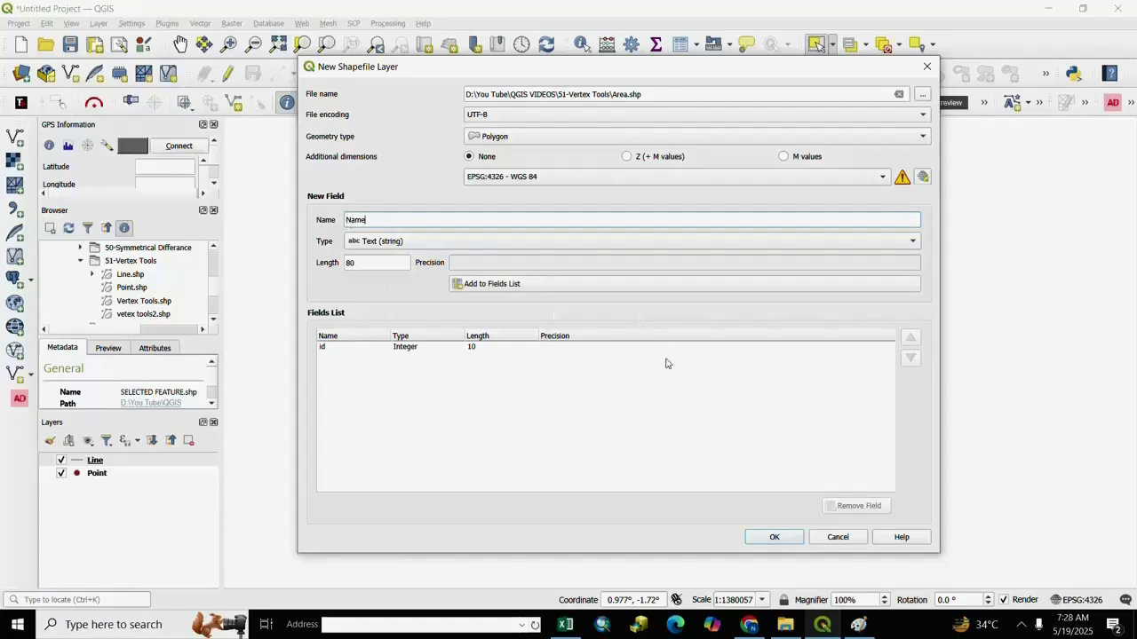
left_click(477, 288)
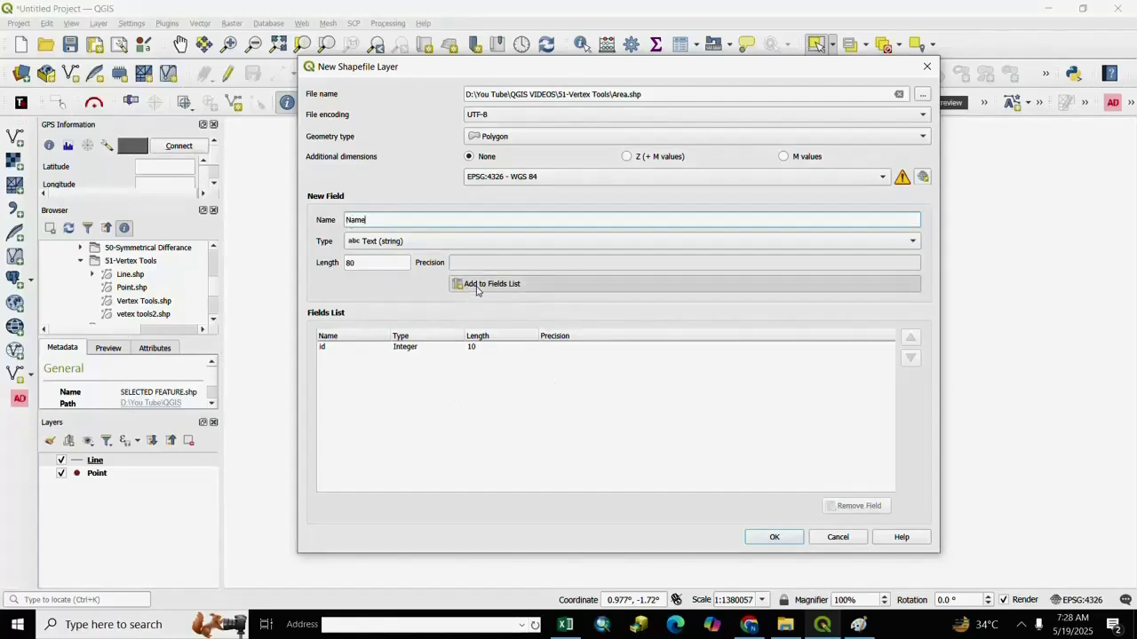
left_click(775, 538)
left_click(103, 531)
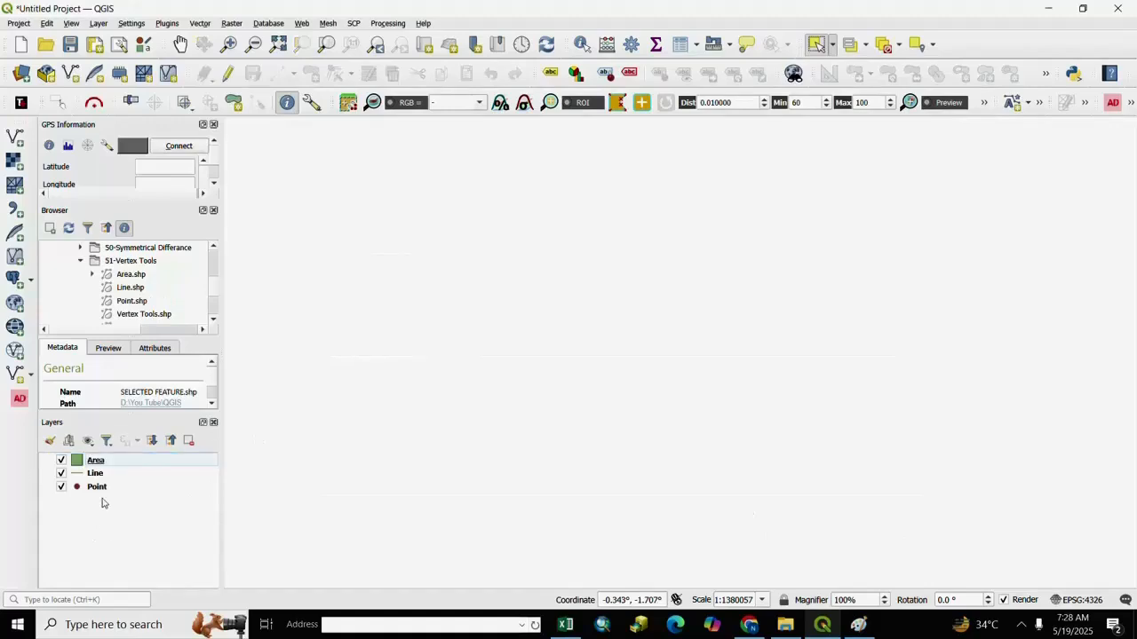
left_click(95, 461)
left_click(96, 474)
left_click(96, 487)
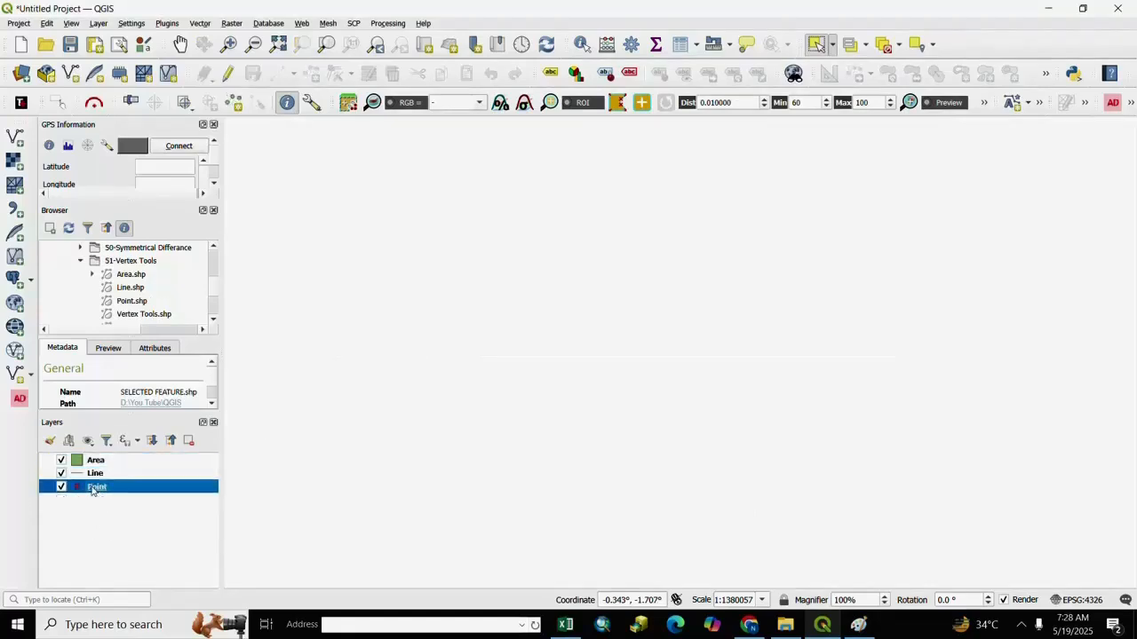
left_click(98, 475)
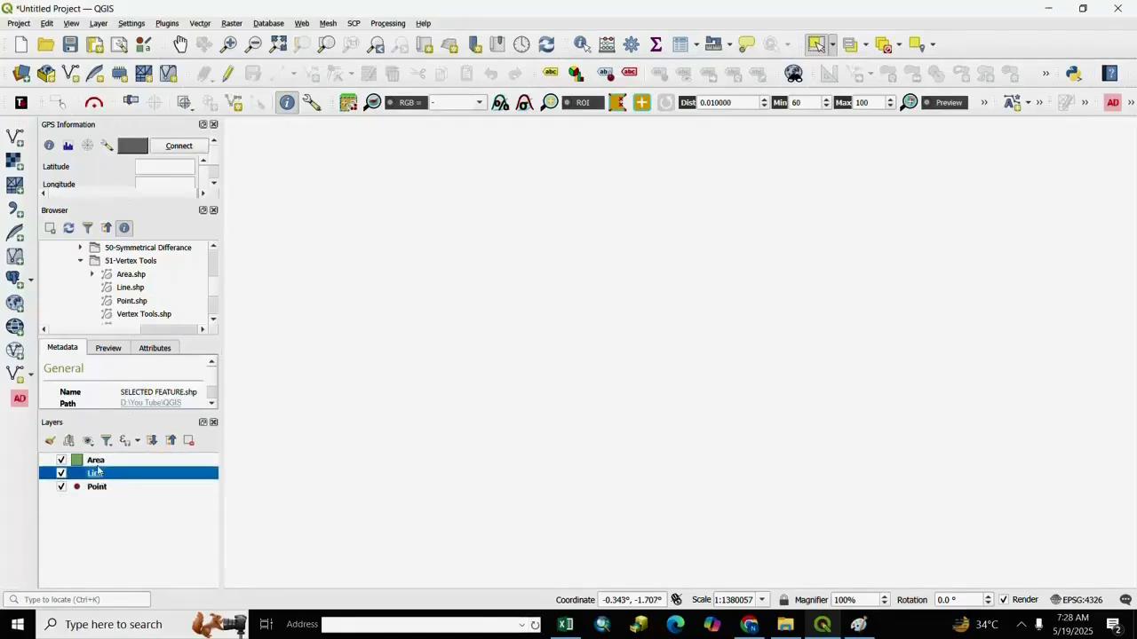
left_click(97, 462)
Enable editing on the Point layer and place three separate point features on the map, leaving their attributes empty.
left_click(100, 491)
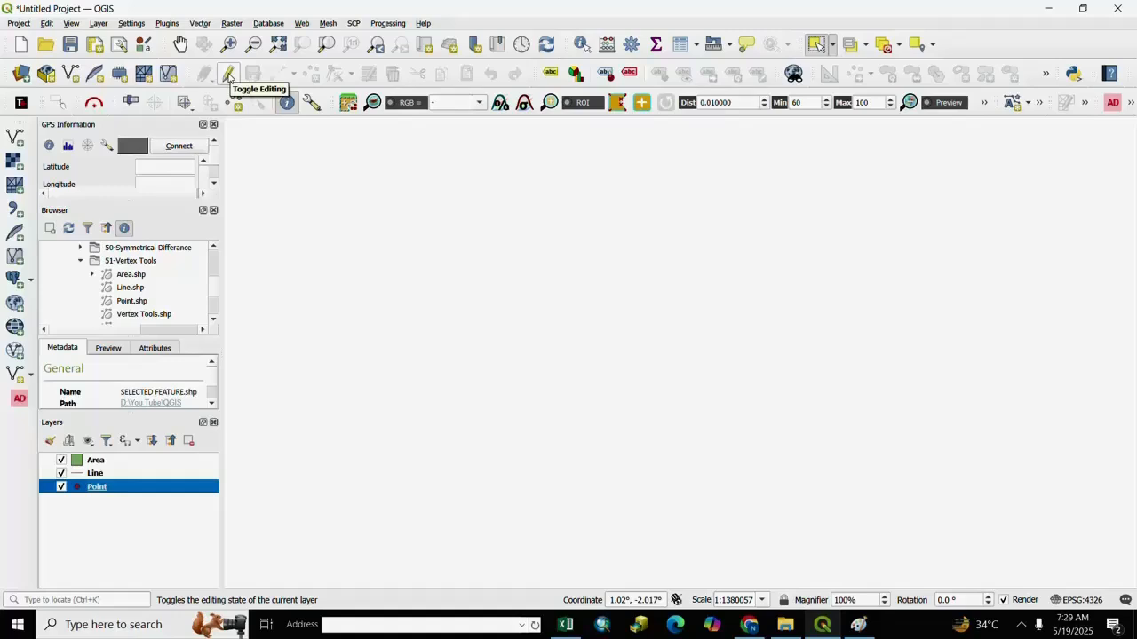
left_click(228, 77)
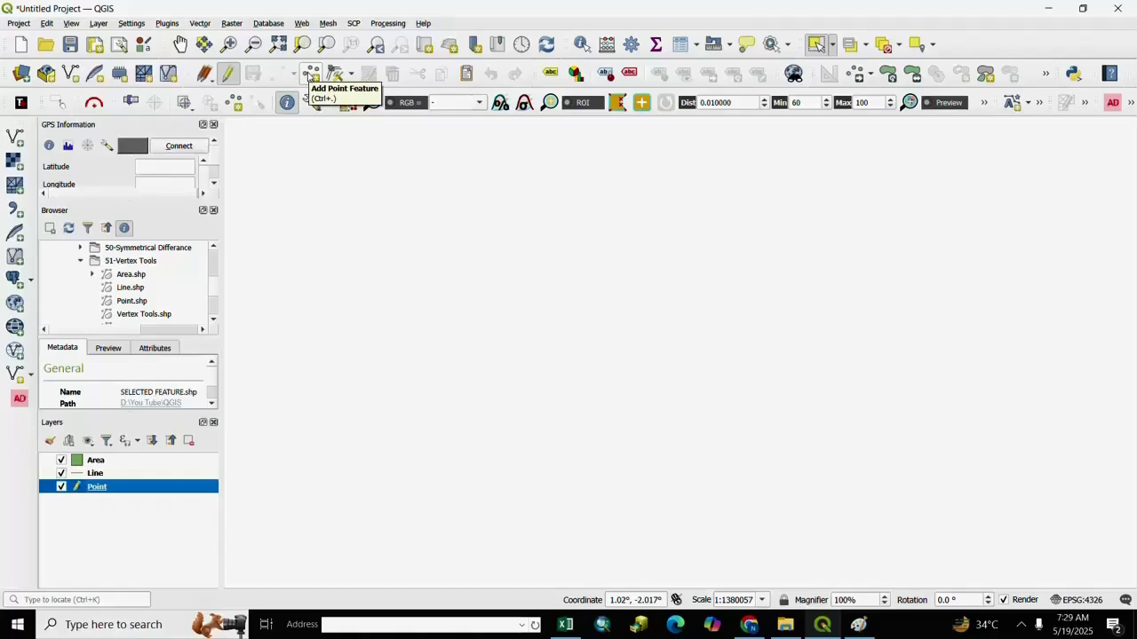
left_click(309, 75)
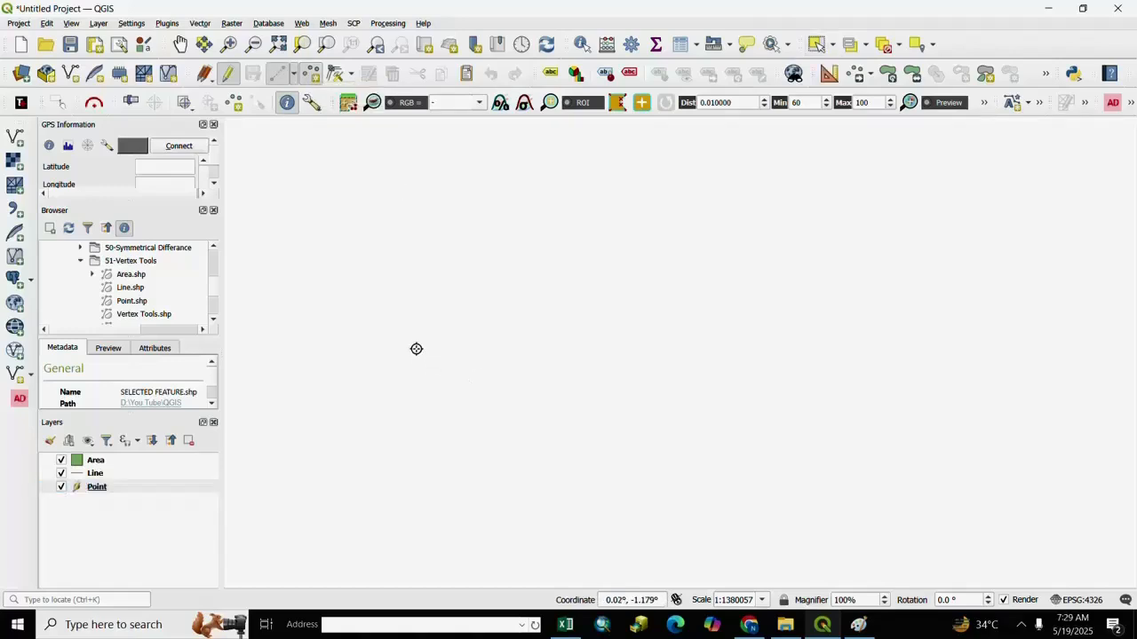
left_click(417, 349)
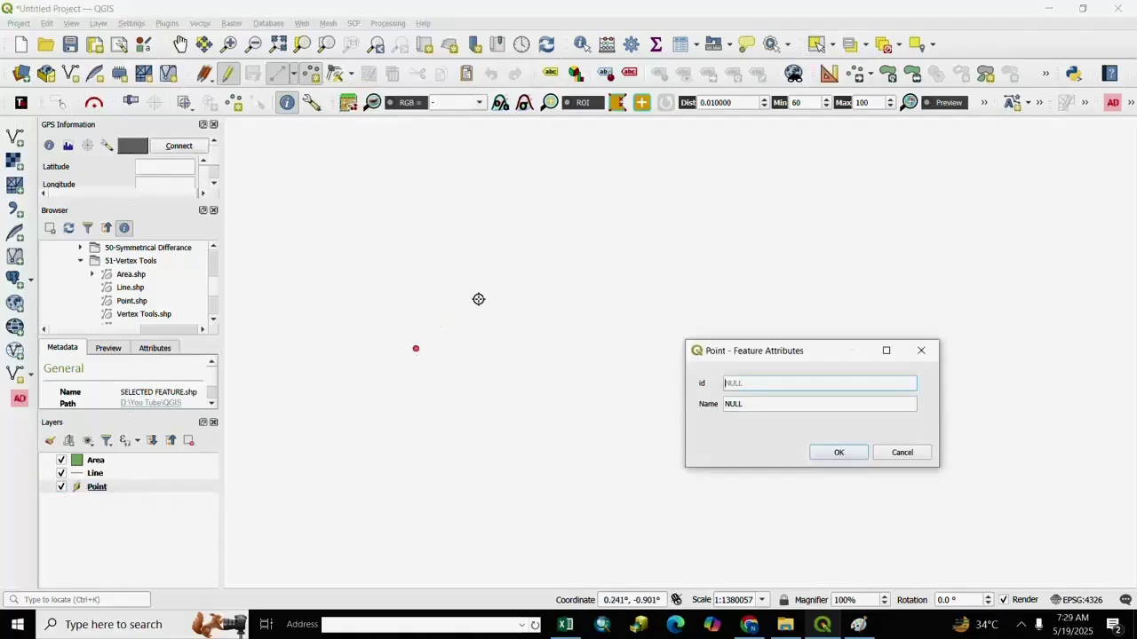
left_click(842, 453)
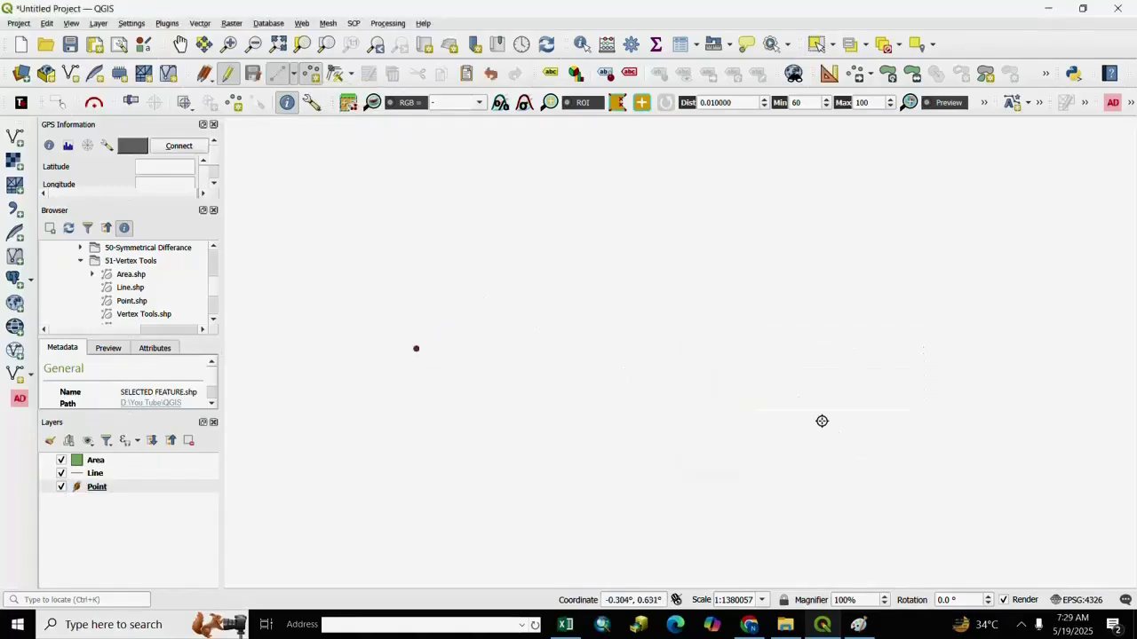
left_click(517, 259)
left_click(840, 451)
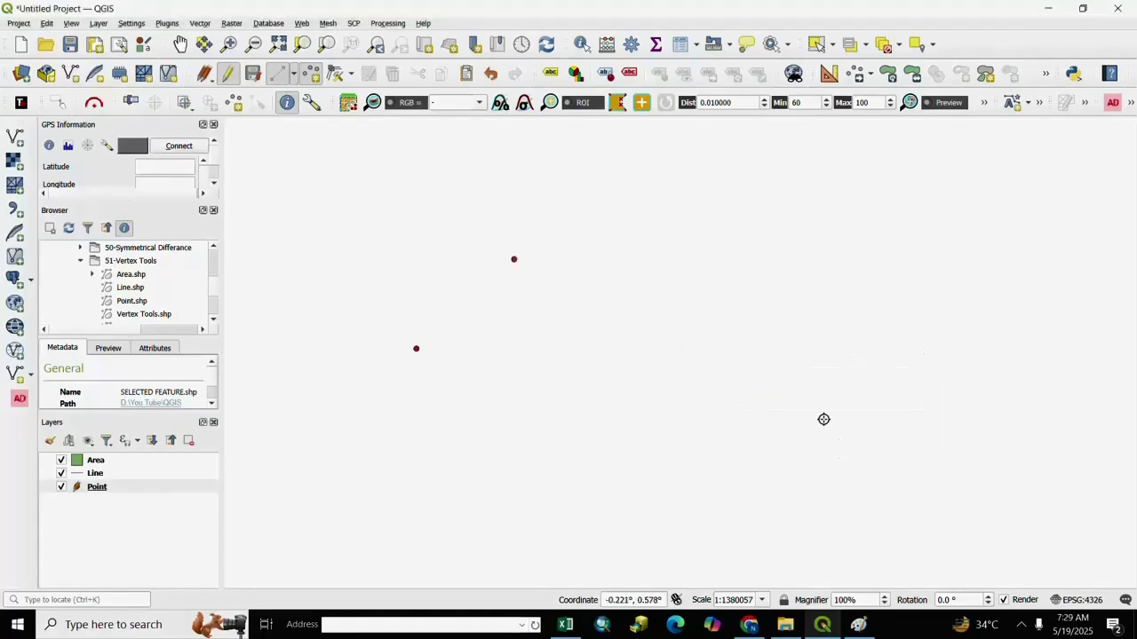
left_click(595, 277)
left_click(839, 452)
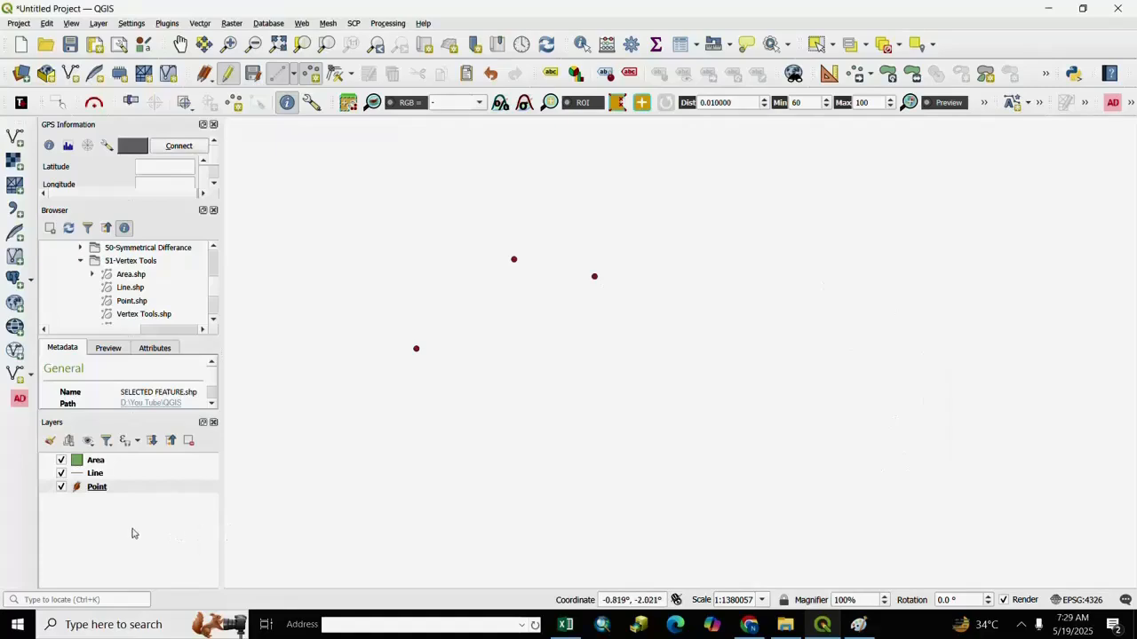
Enable editing on the Line layer and draw a curving six-vertex line below and around the points, leaving its attributes empty.
left_click(95, 474)
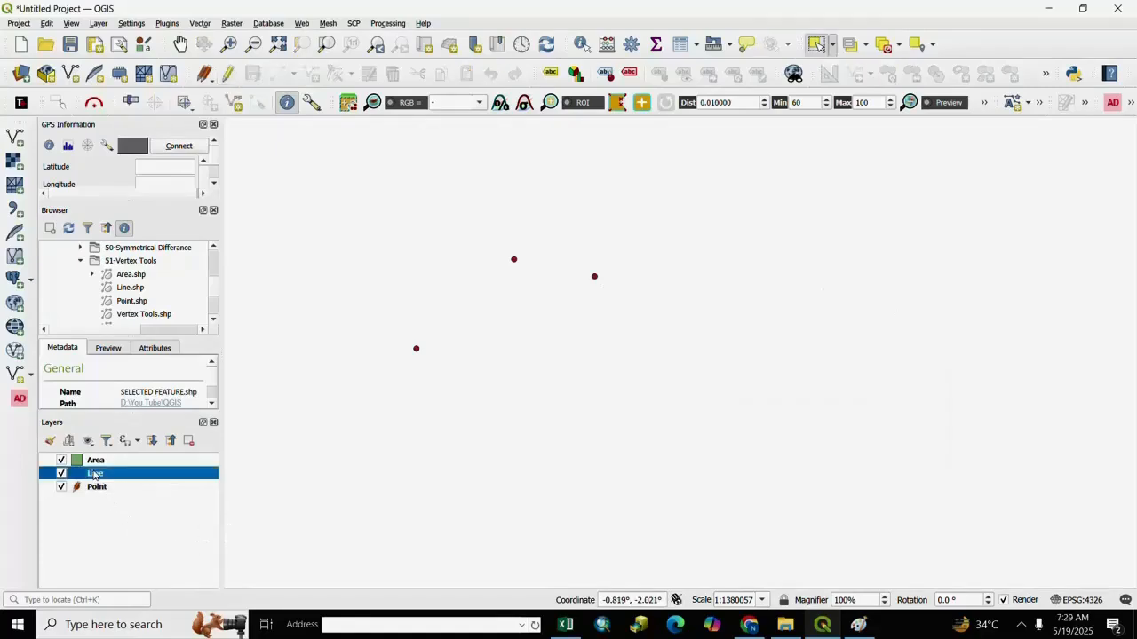
left_click(228, 76)
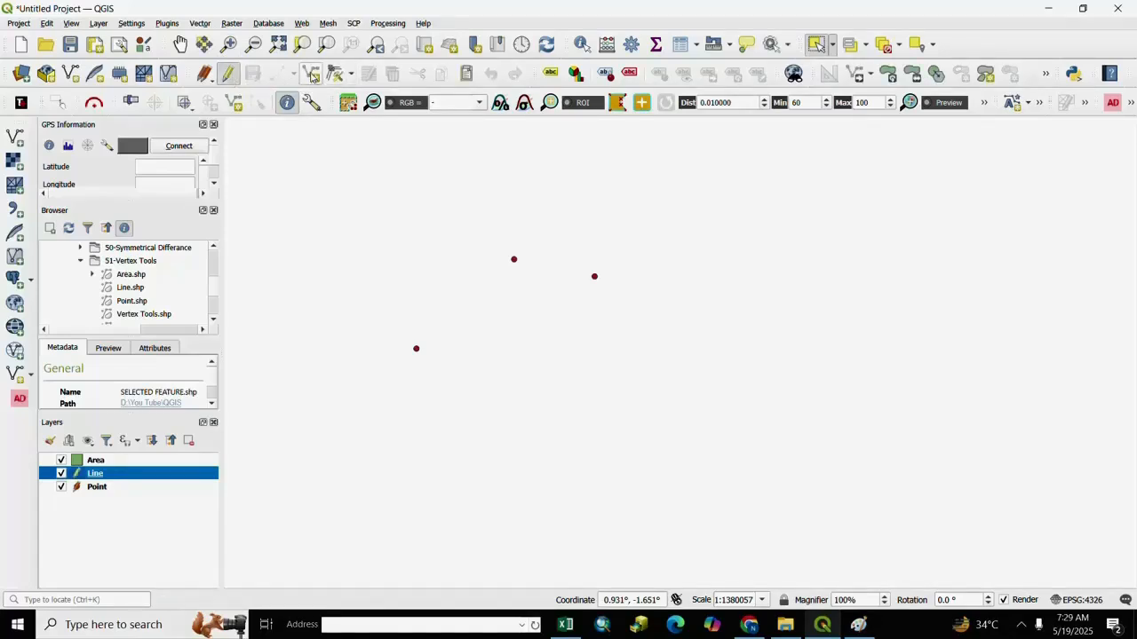
left_click(282, 73)
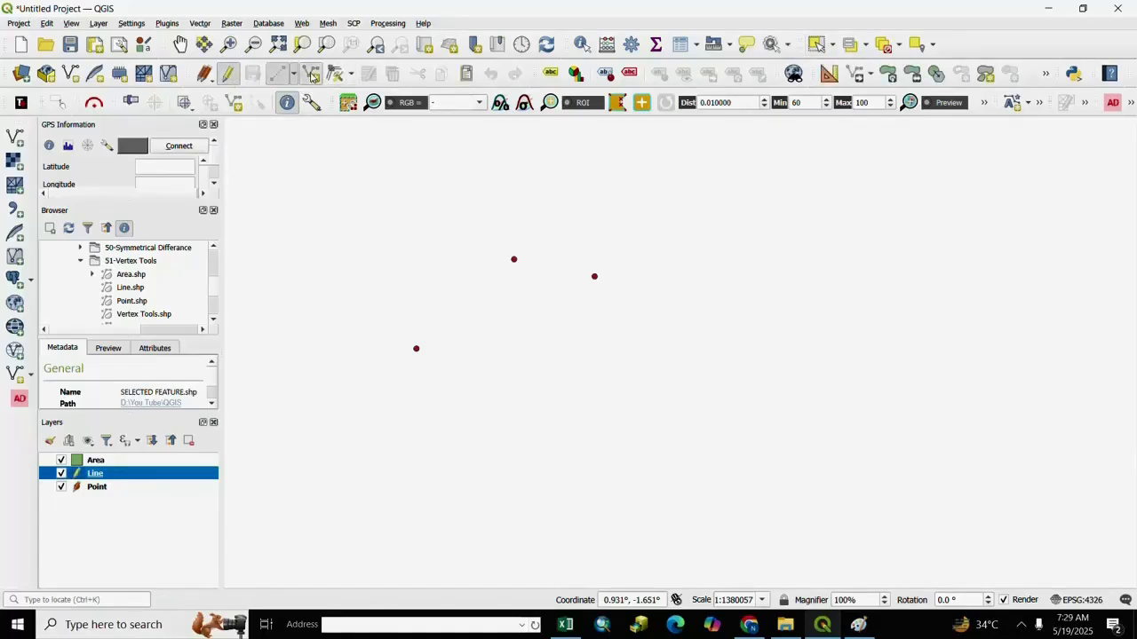
left_click(427, 450)
left_click(531, 393)
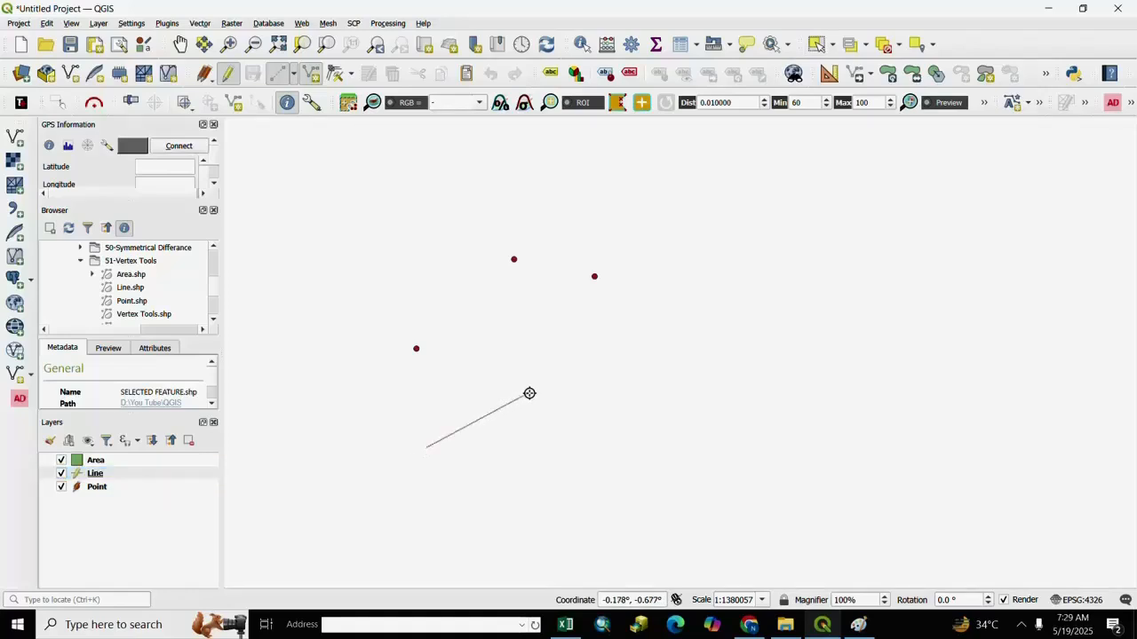
left_click(642, 354)
left_click(728, 281)
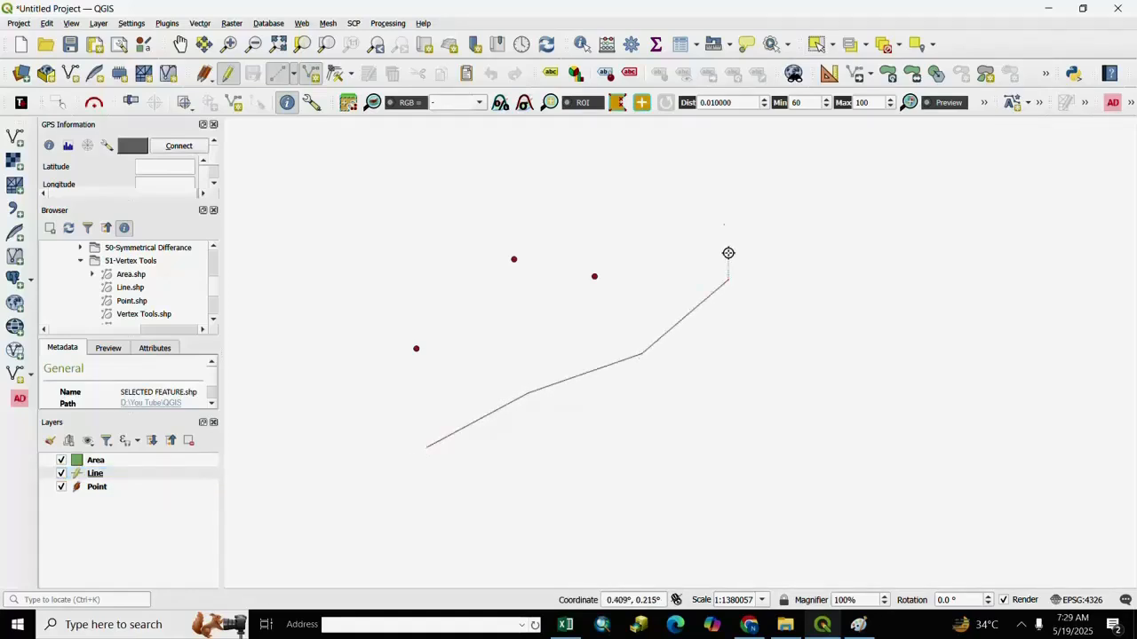
left_click(713, 195)
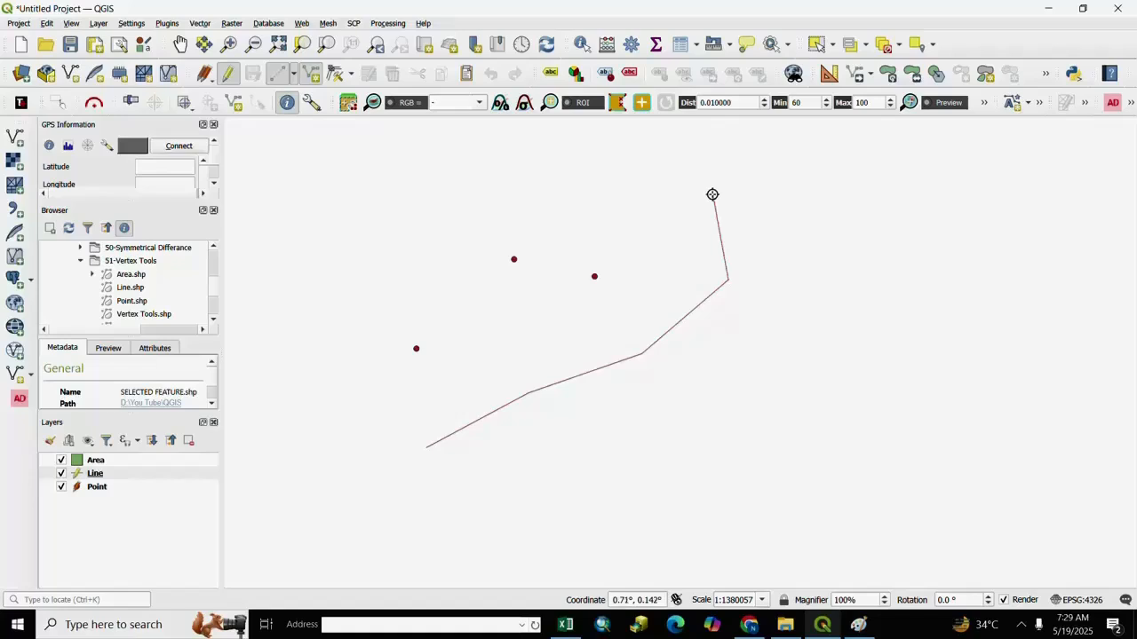
left_click(663, 169)
right_click(662, 169)
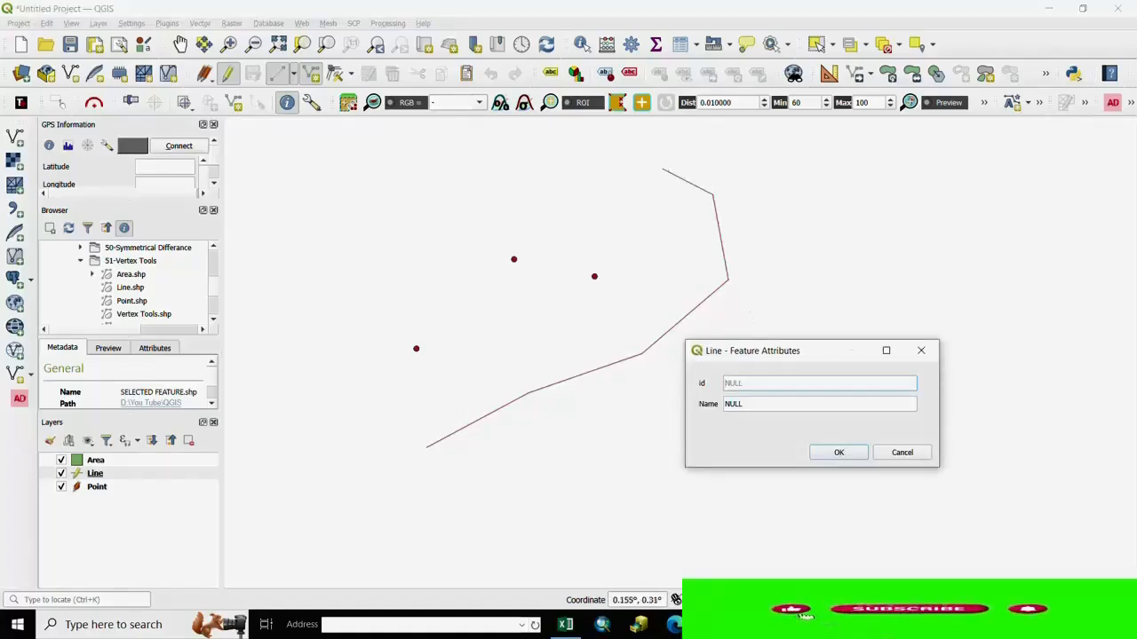
left_click(835, 453)
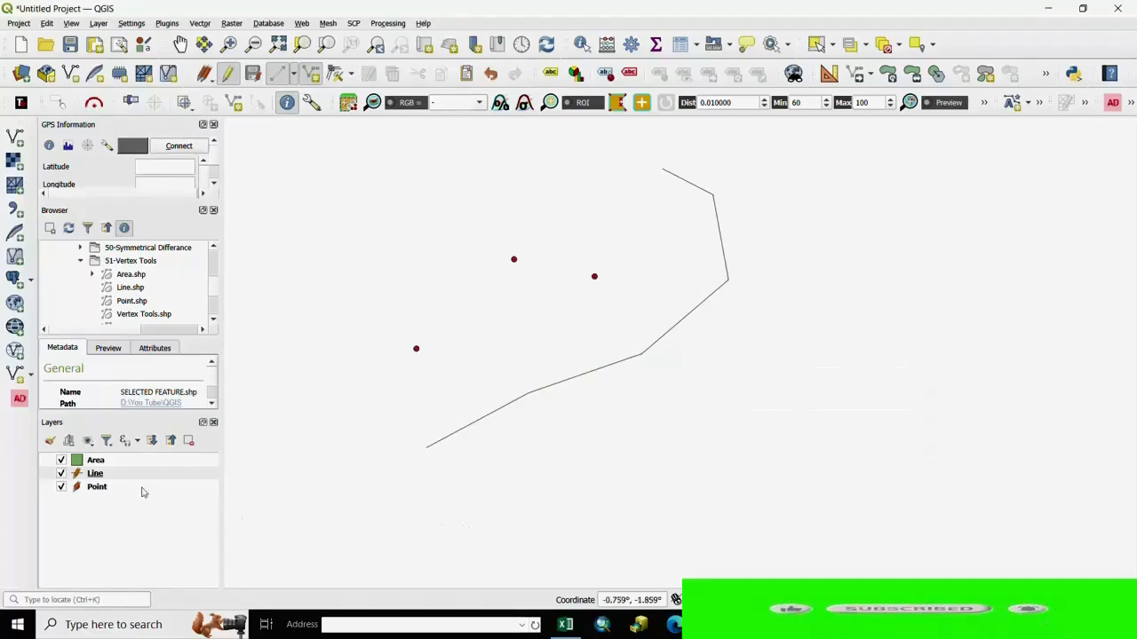
Enable editing on the Area layer and draw a seven-vertex polygon beside the line, leaving its attributes empty.
left_click(96, 461)
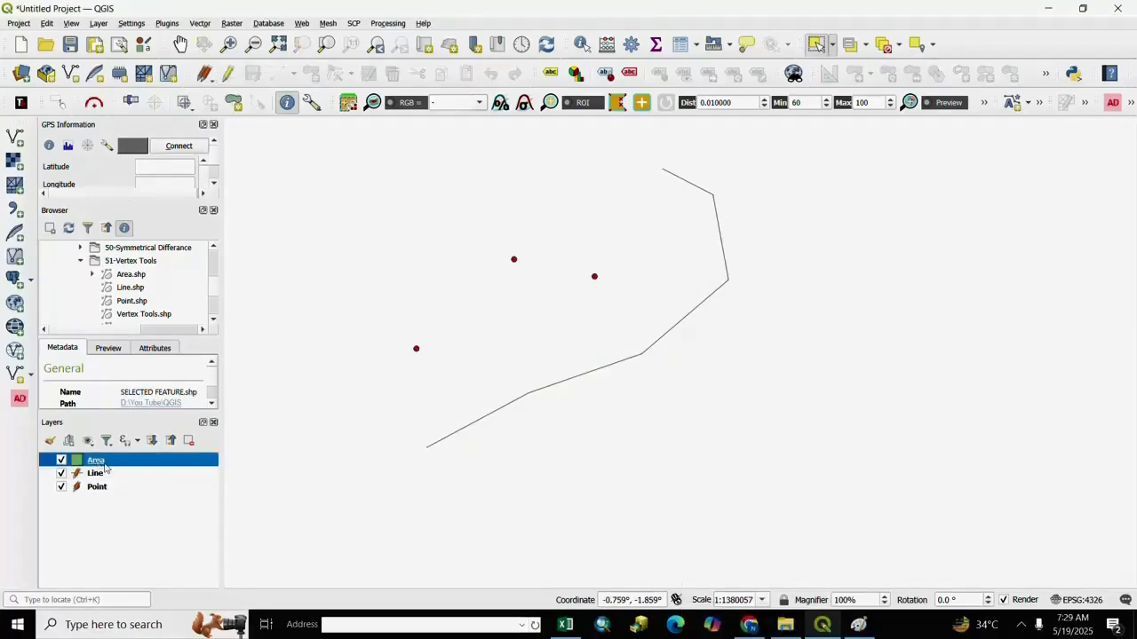
left_click(231, 74)
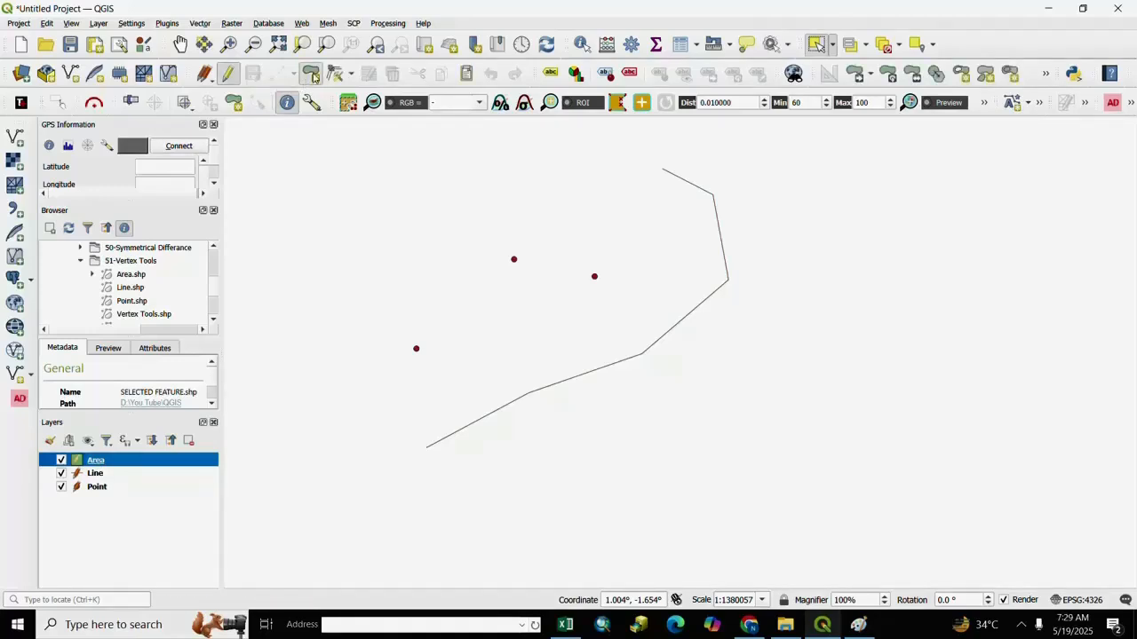
left_click(277, 73)
left_click(796, 476)
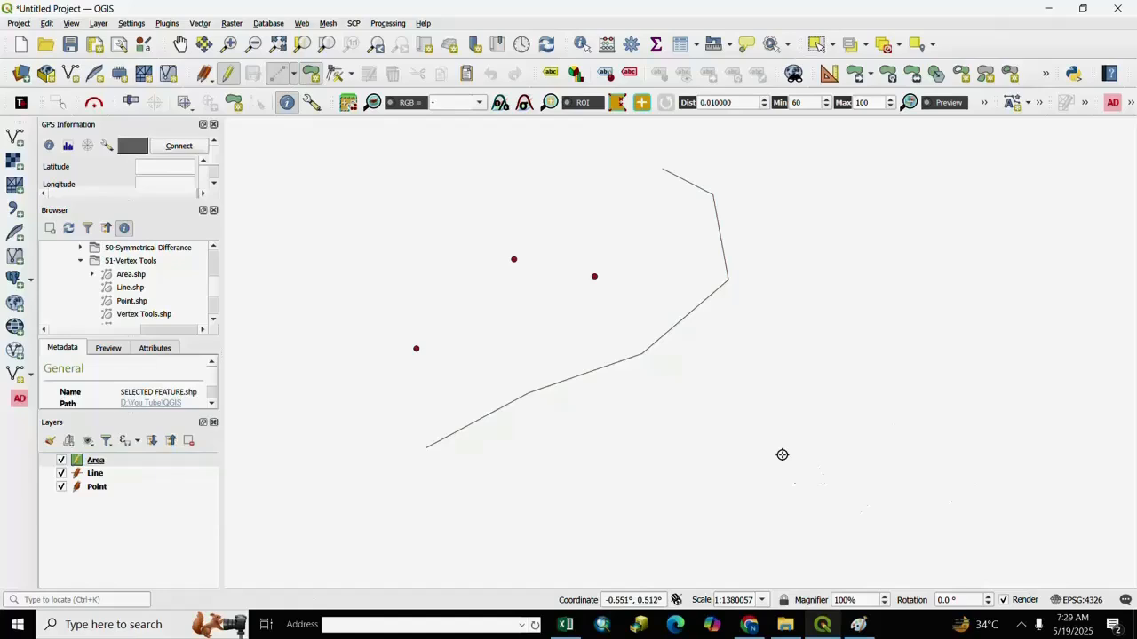
left_click(745, 358)
left_click(827, 250)
left_click(986, 240)
left_click(1048, 337)
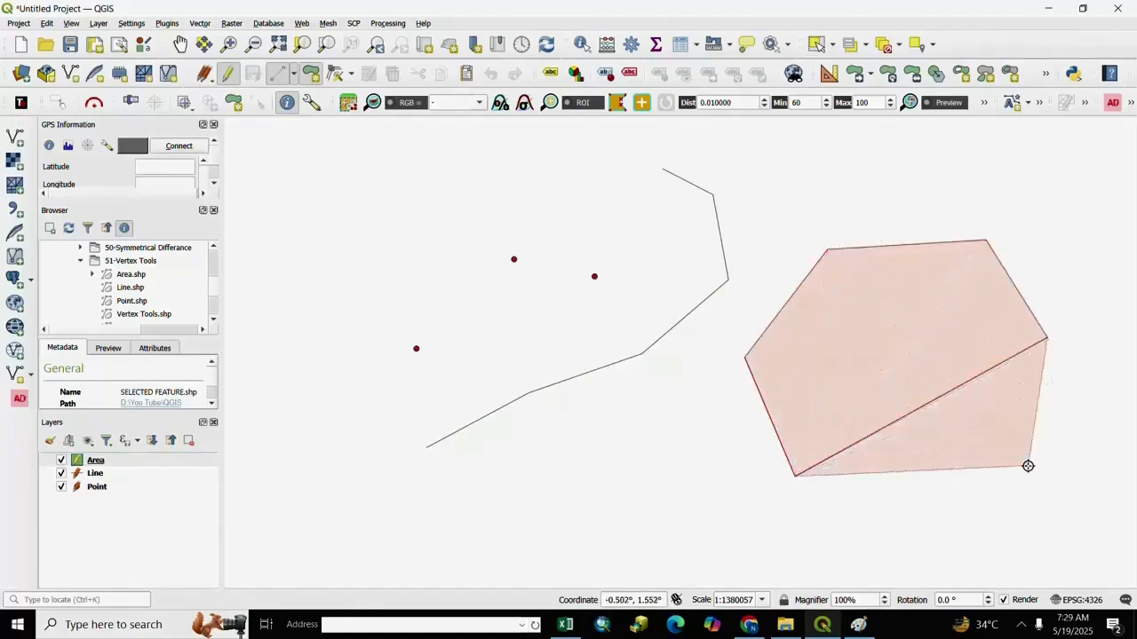
left_click(1029, 465)
left_click(922, 520)
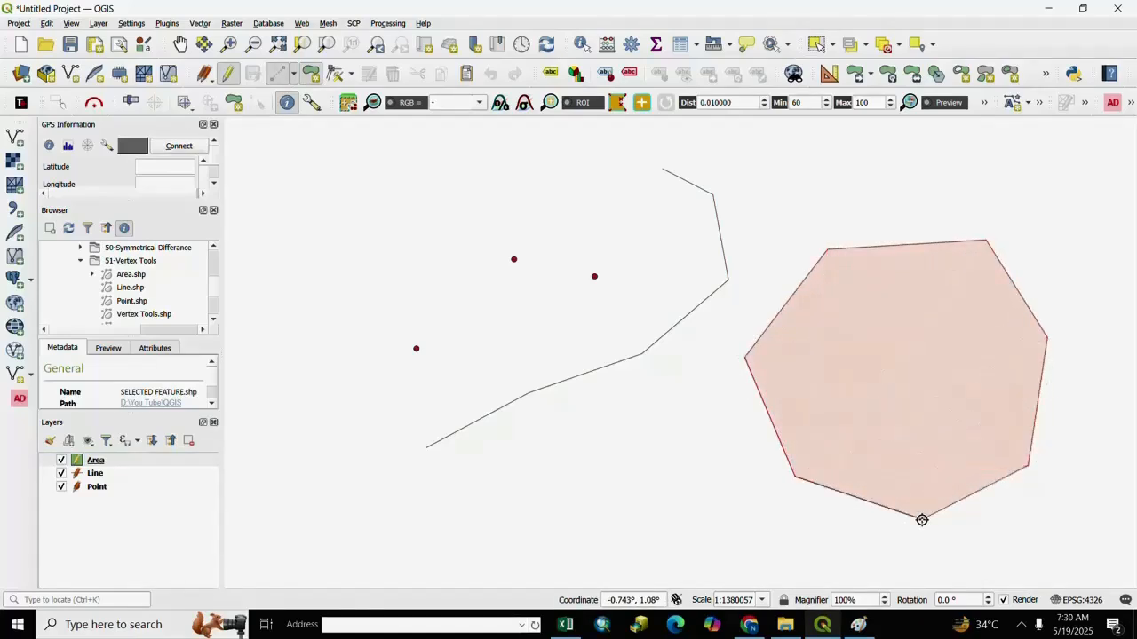
right_click(921, 520)
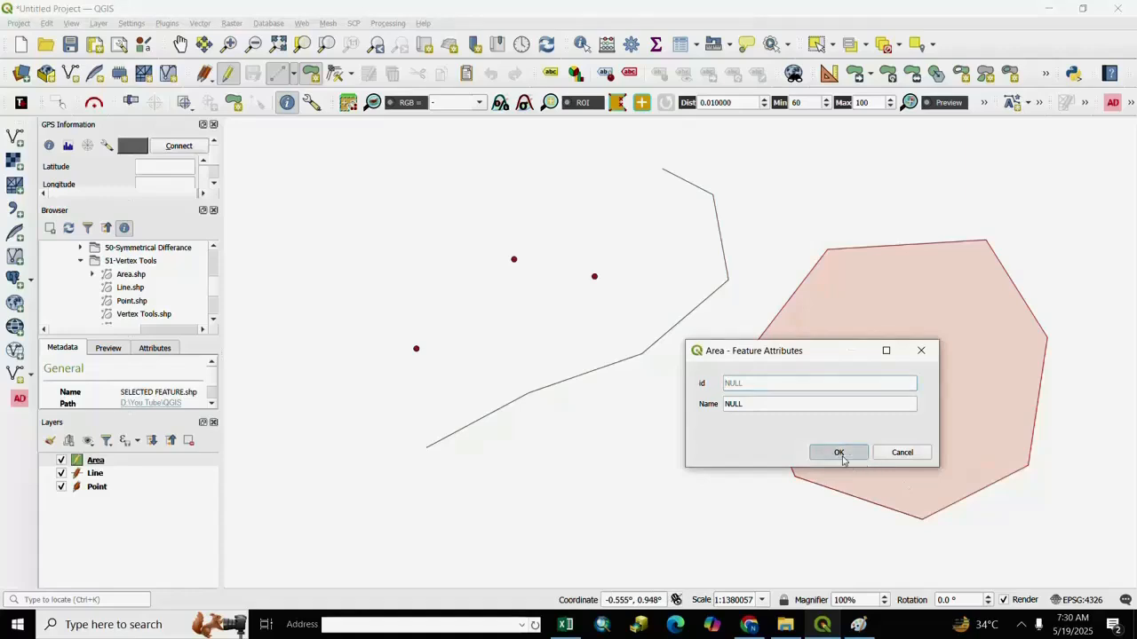
left_click(838, 452)
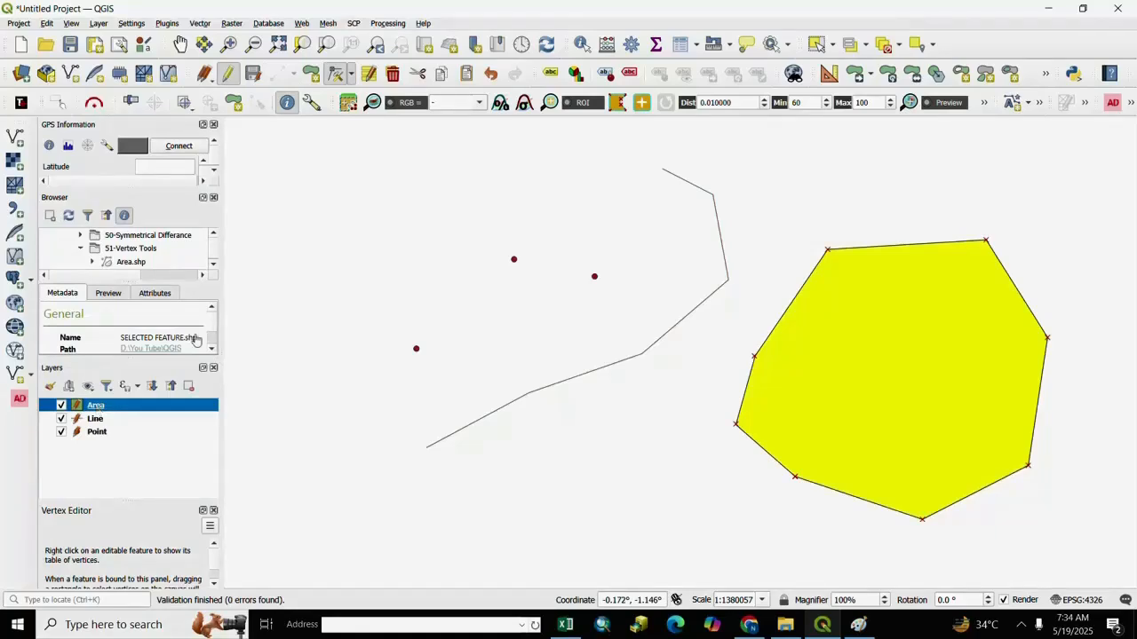
With the Vertex Tool limited to the current layer, move the Area polygon's upper-left and lower-left vertices inward around its leftmost corner.
left_click(353, 78)
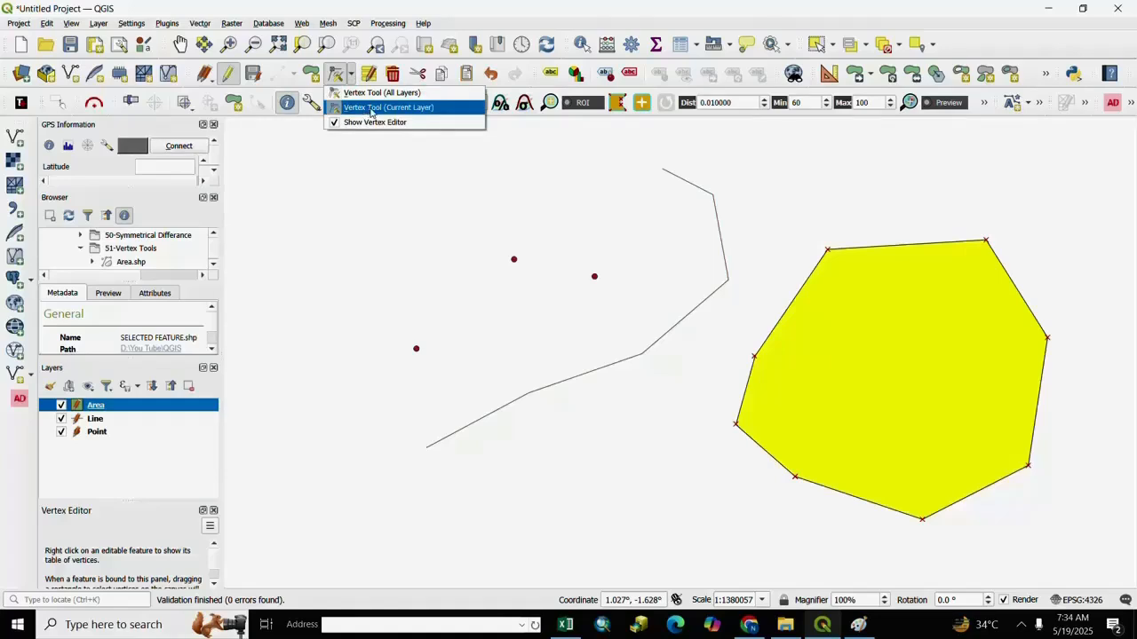
left_click(371, 108)
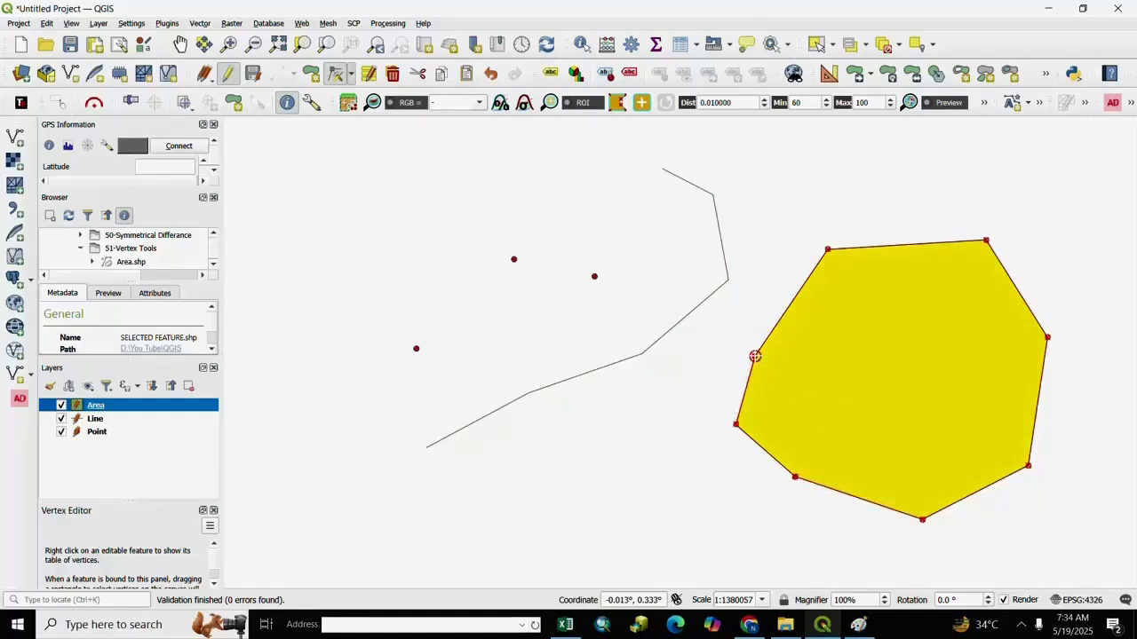
left_click(755, 356)
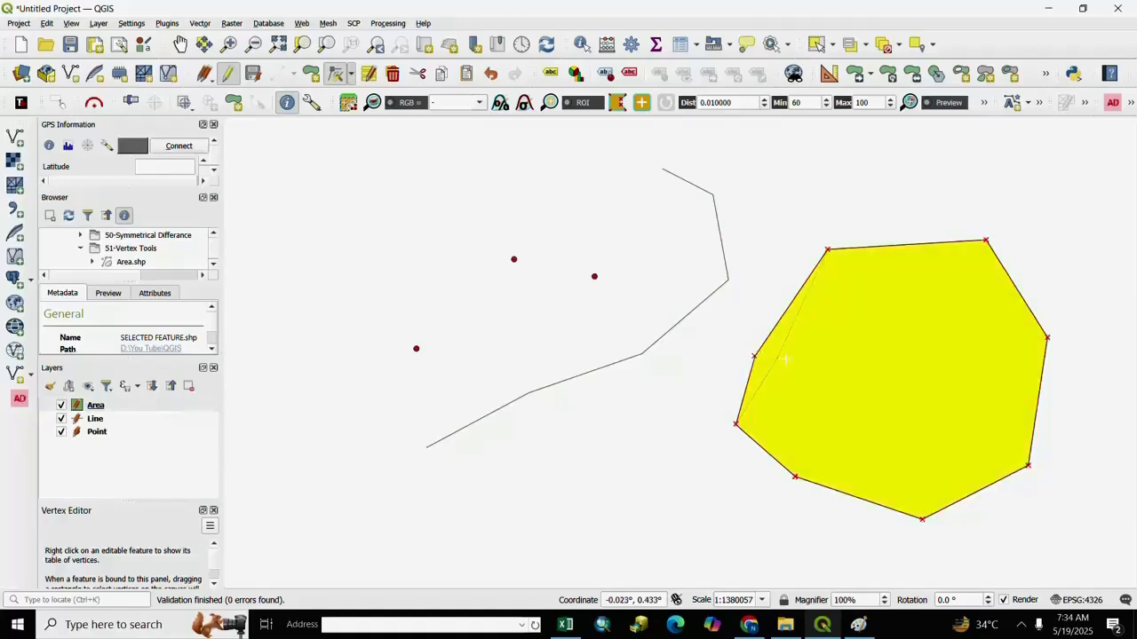
left_click(828, 365)
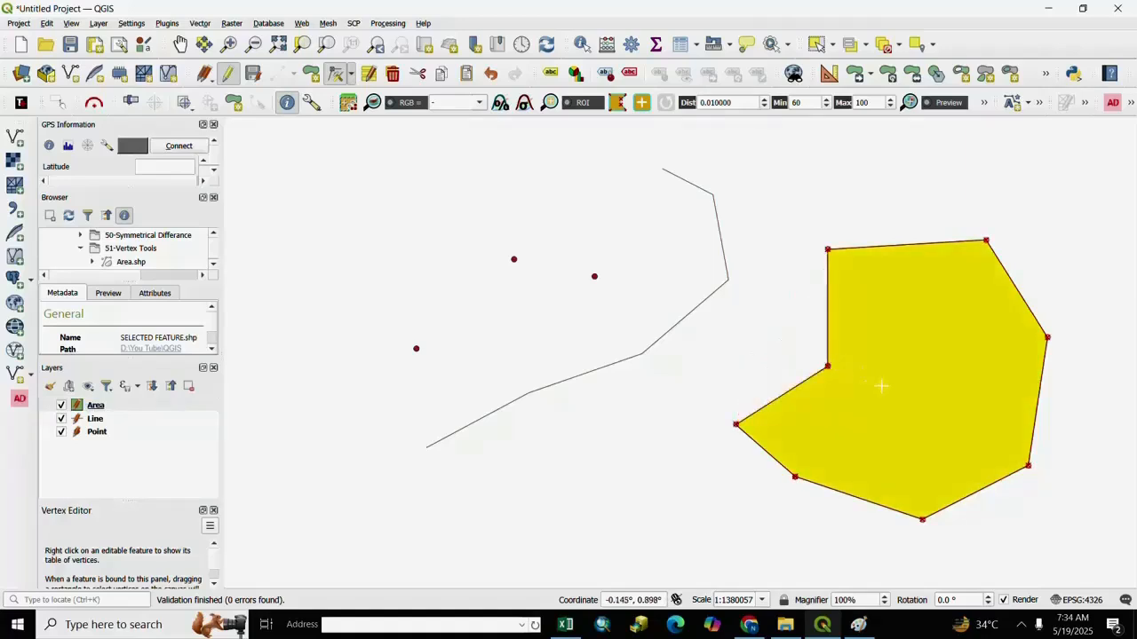
left_click(795, 477)
left_click(870, 446)
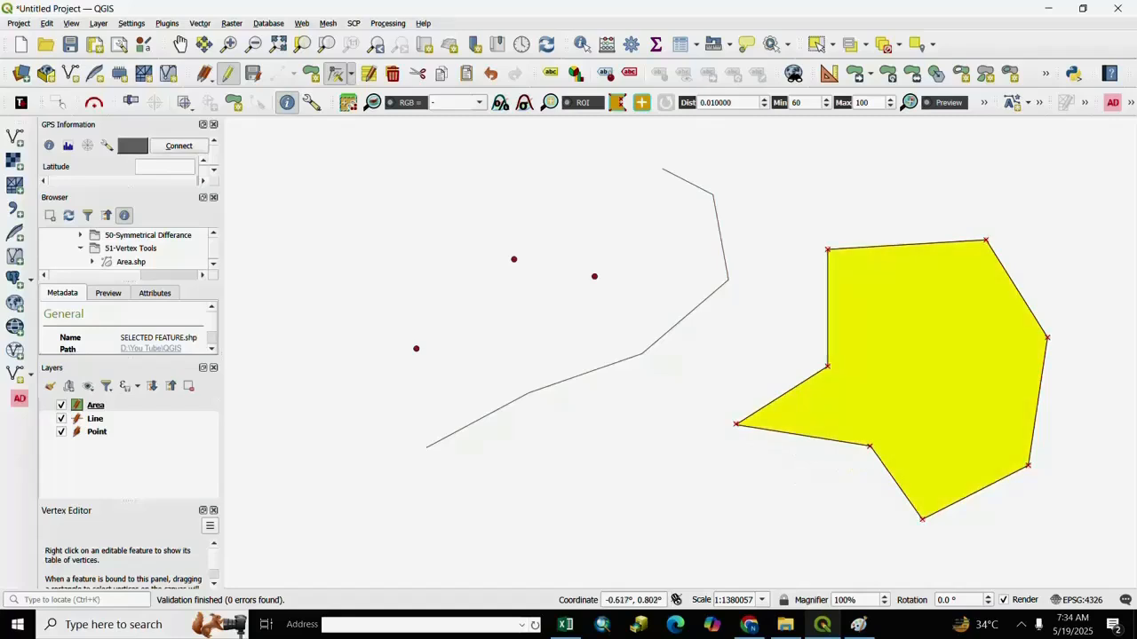
Add a vertex midway along the Area polygon's vertical left edge, pull it outward, and move the lower-left indented vertex back outward.
left_click(827, 308)
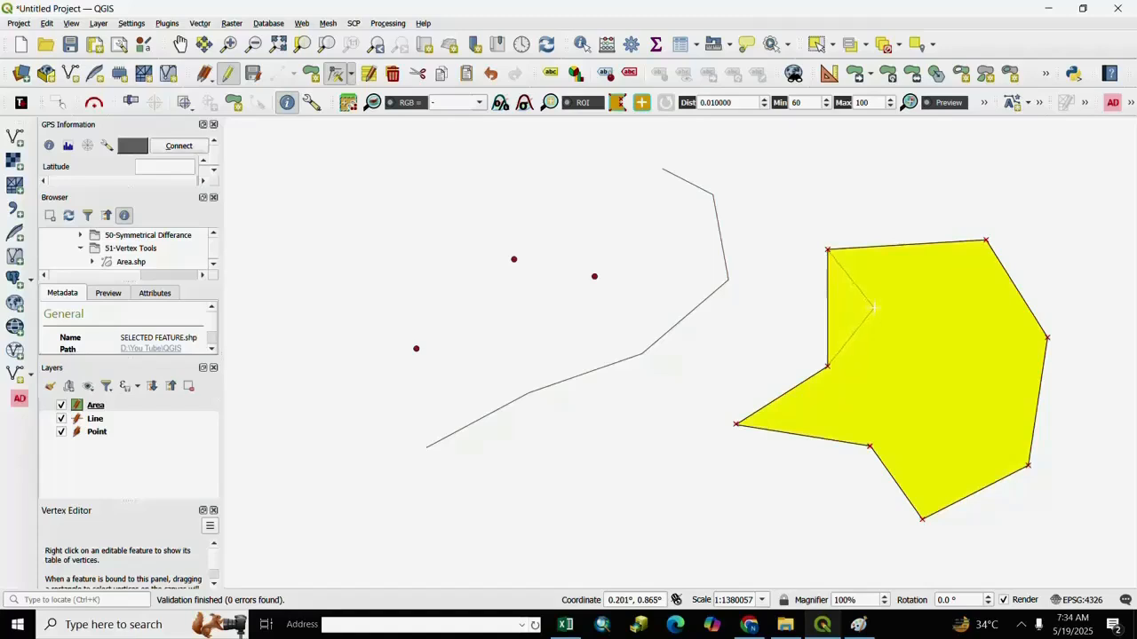
left_click(775, 308)
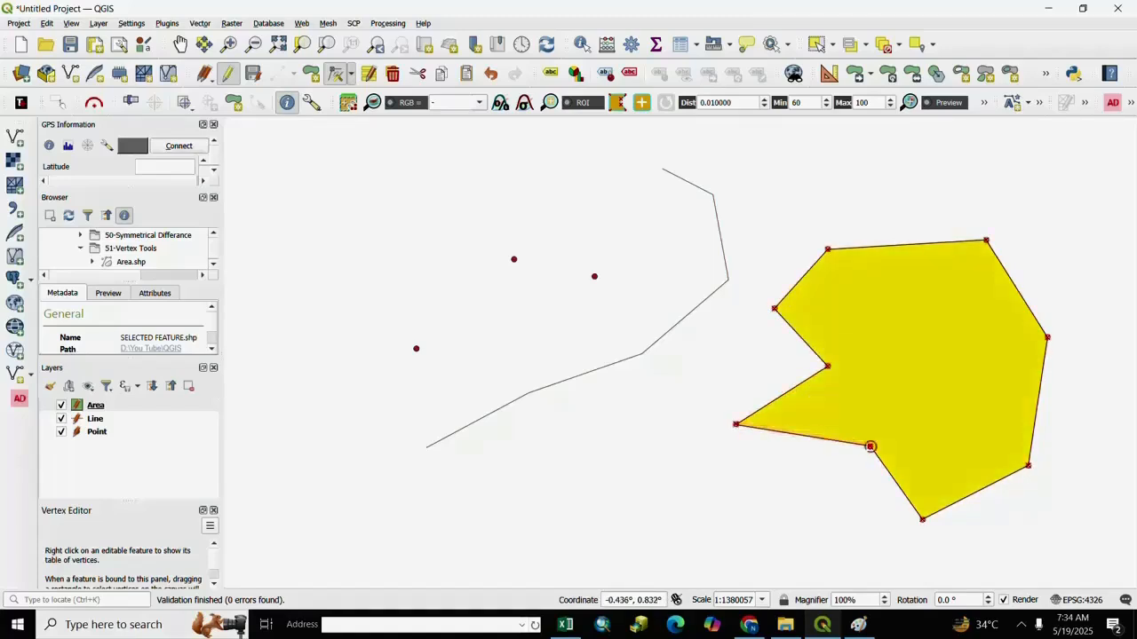
left_click(870, 446)
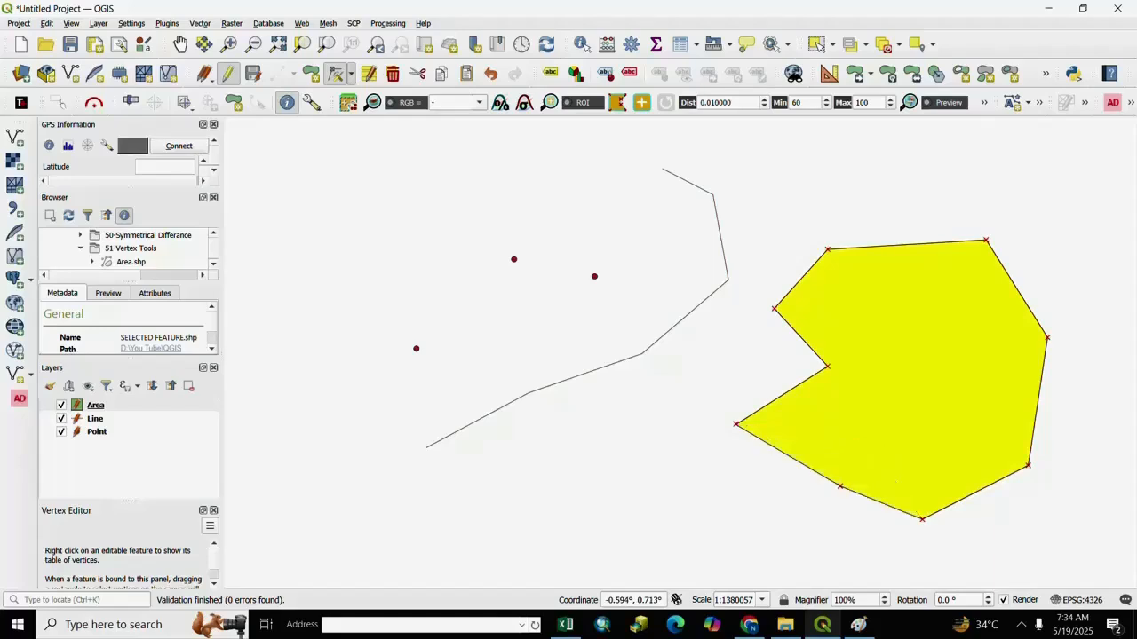
left_click(840, 486)
With the Vertex Tool set to all layers, add a vertex to the line's lowest segment and move the adjacent vertex down and outward.
left_click(353, 76)
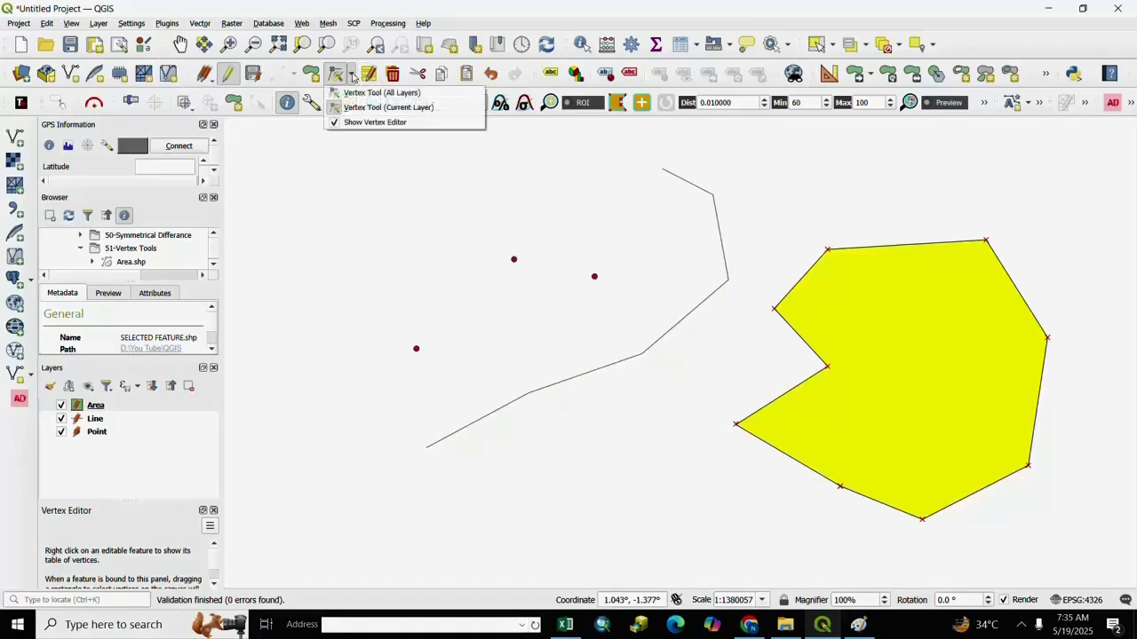
left_click(343, 94)
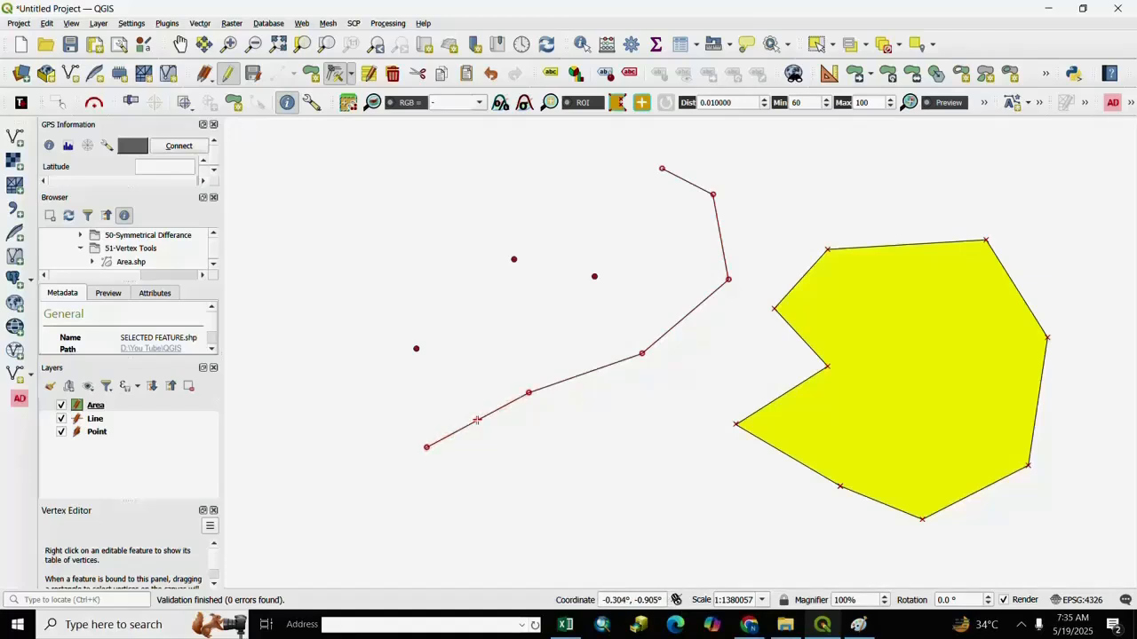
left_click(477, 420)
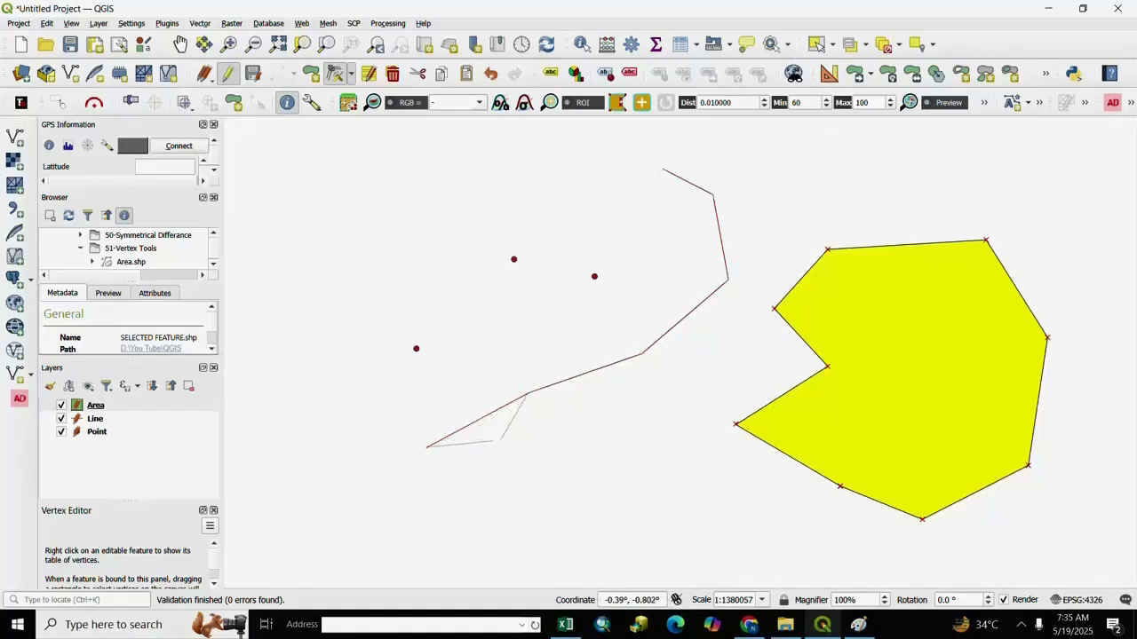
left_click(508, 440)
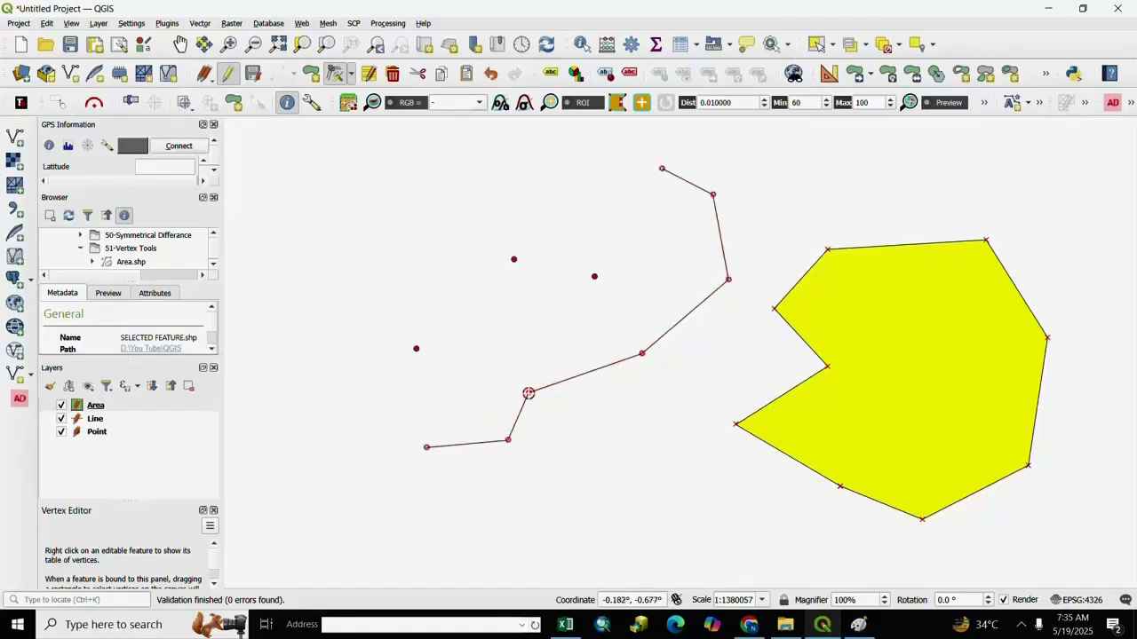
left_click(529, 392)
left_click(579, 424)
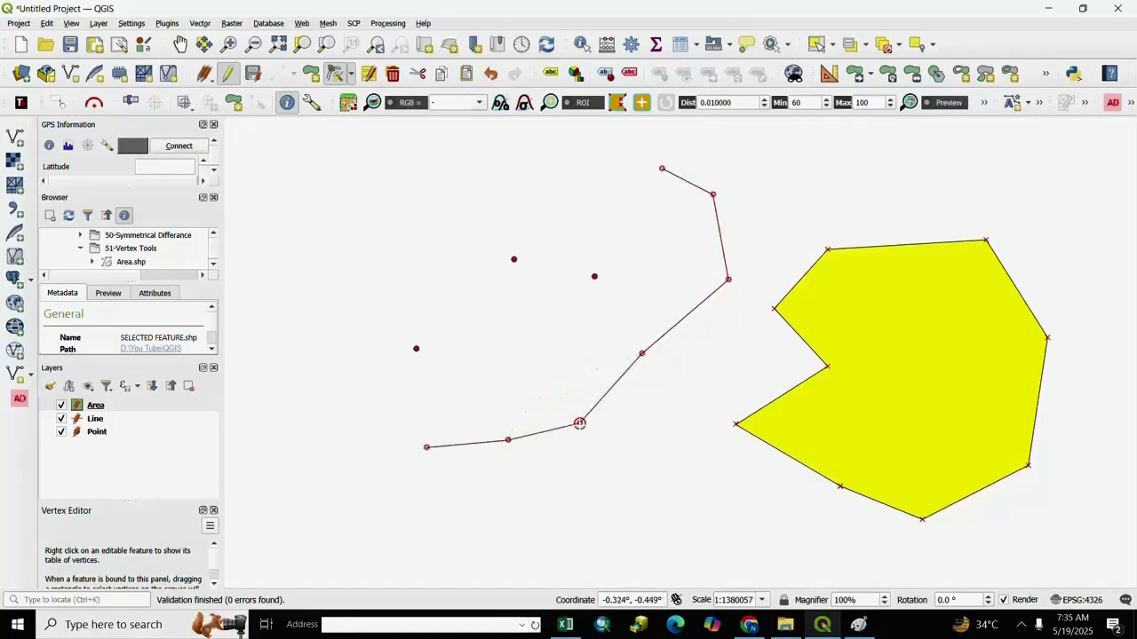
Reshape the middle of the line into a zigzag by moving three consecutive vertices alternately inward and outward.
left_click_drag(580, 425, 545, 366)
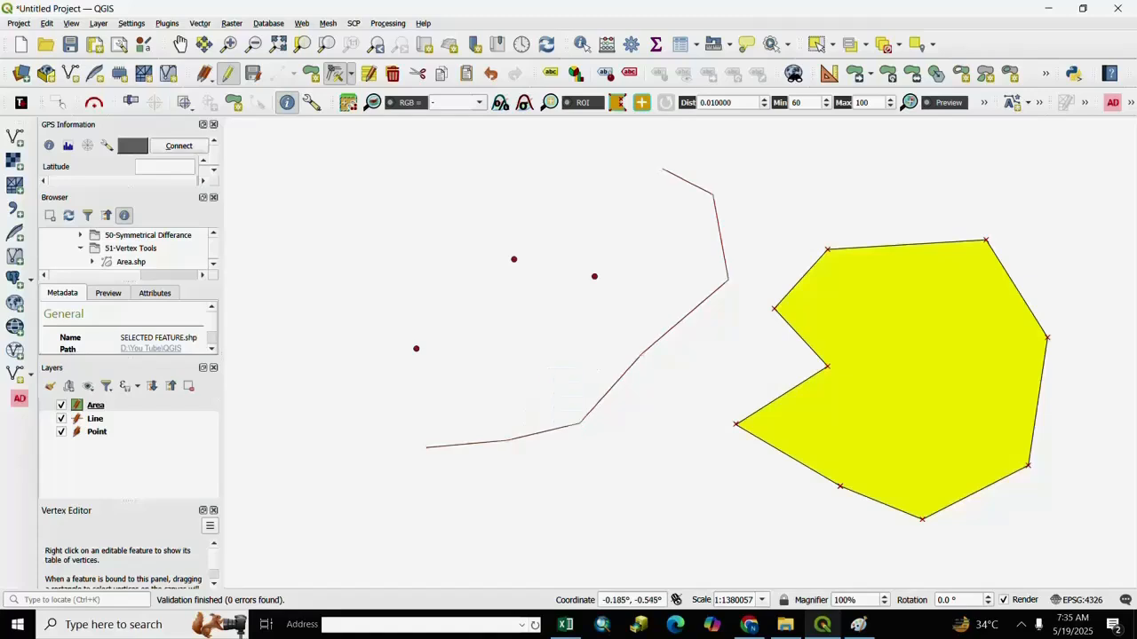
left_click(579, 424)
left_click(546, 371)
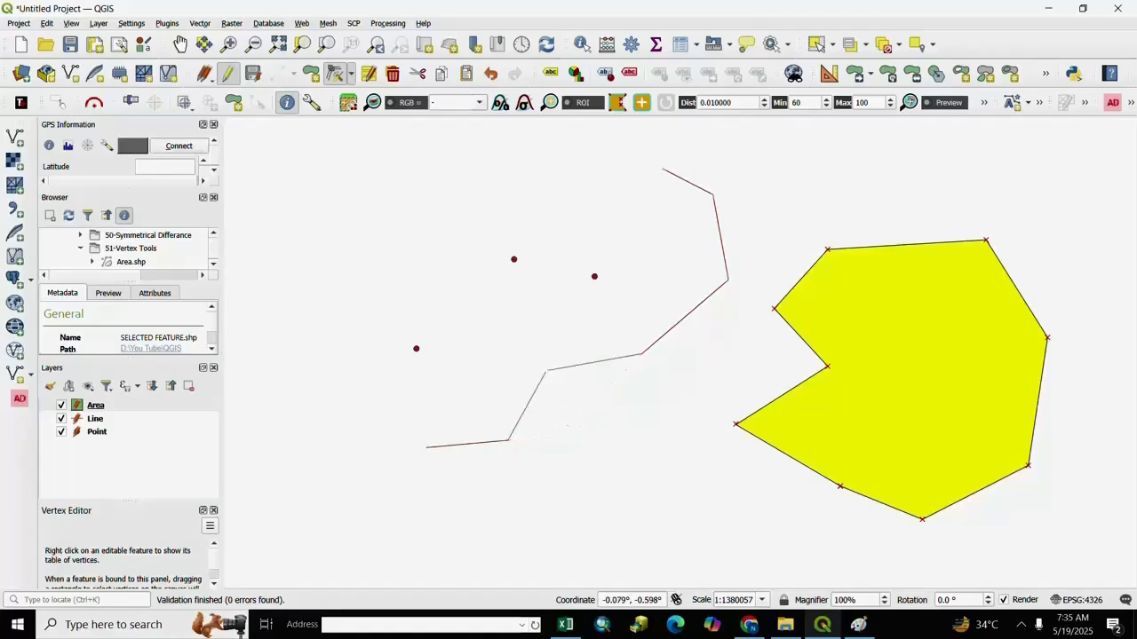
left_click(641, 353)
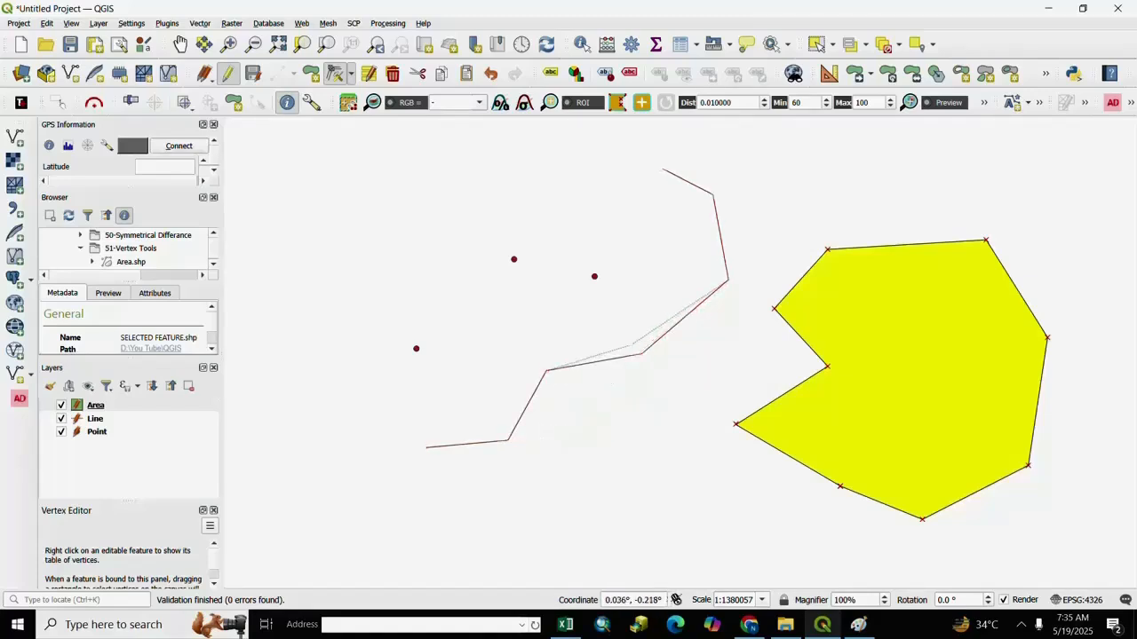
left_click(659, 394)
left_click(728, 280)
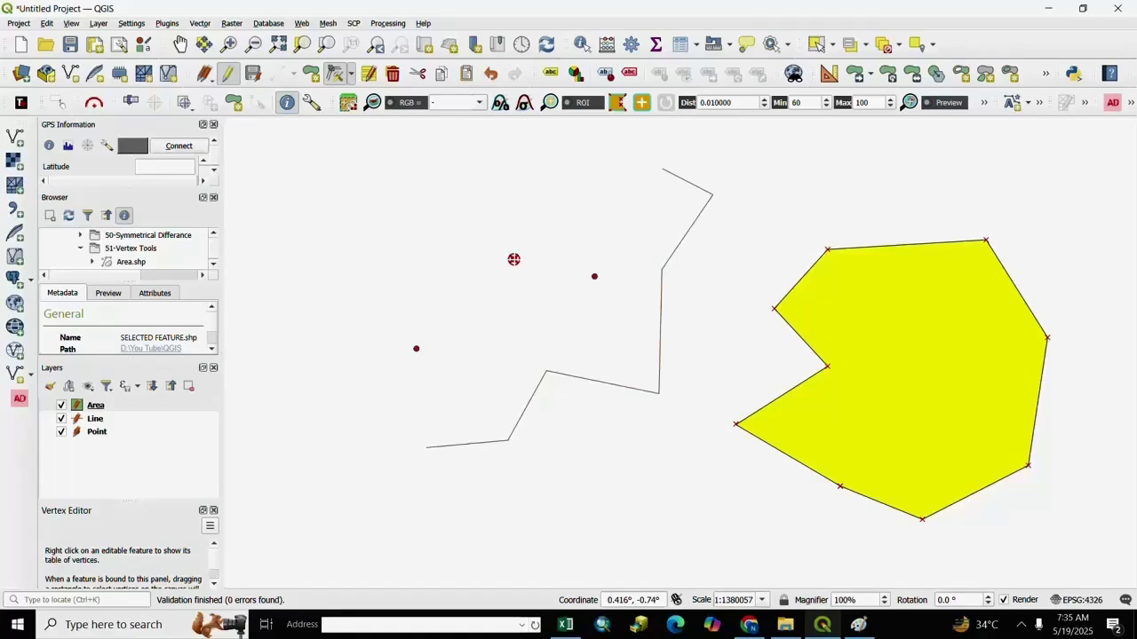
Move the upper-left point feature further left and the lower-left point feature right towards the line.
left_click(513, 260)
left_click(449, 264)
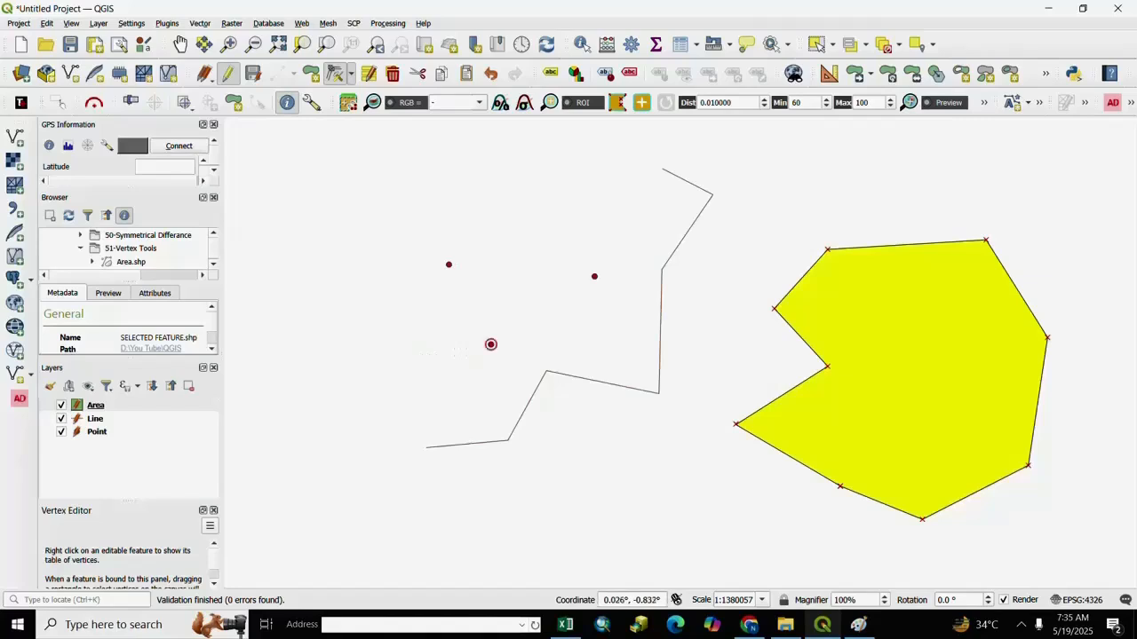
left_click(490, 344)
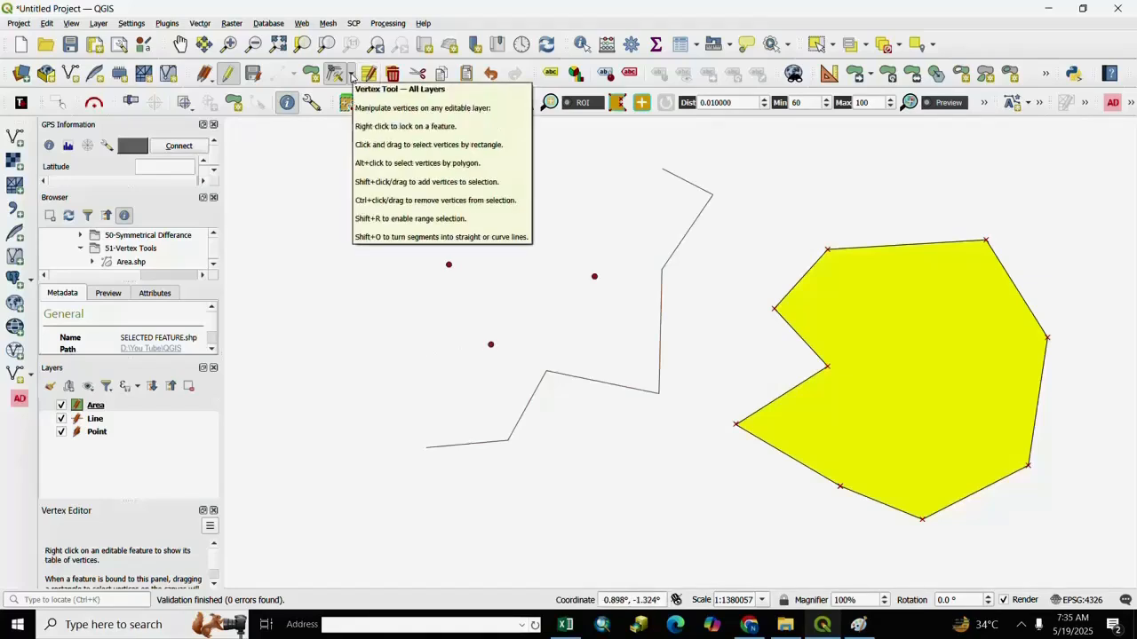
left_click(352, 77)
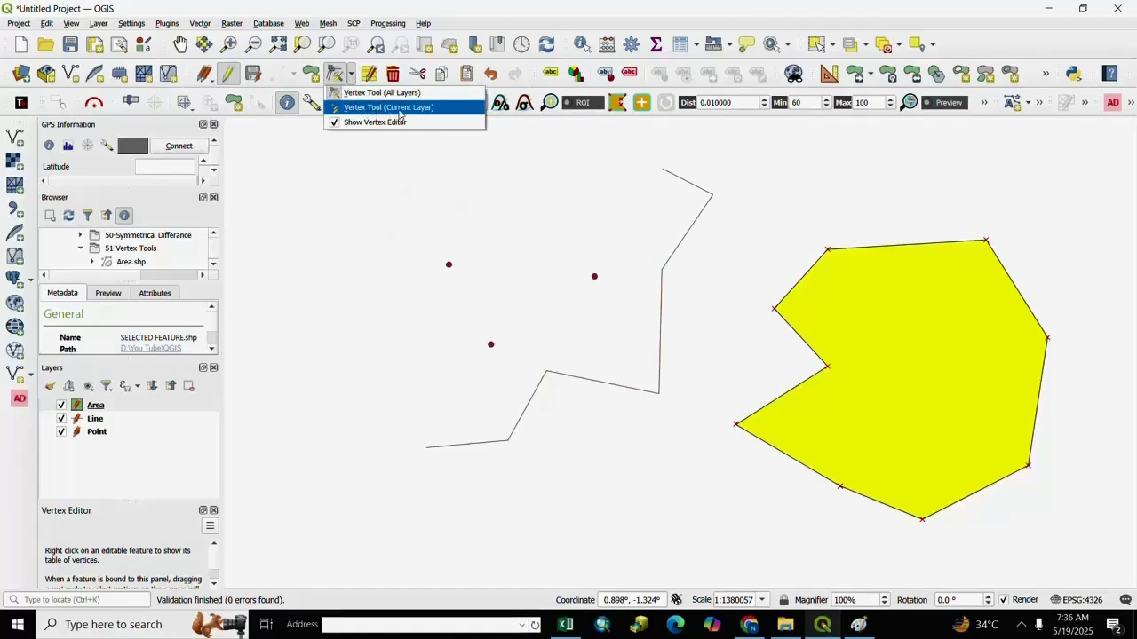
left_click(305, 106)
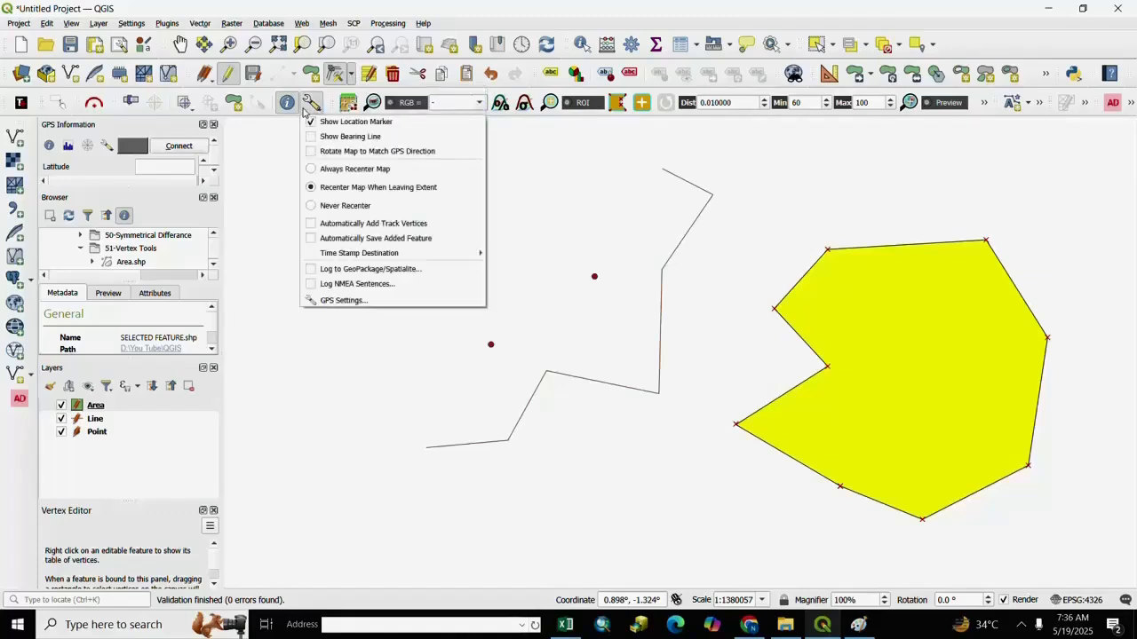
left_click(321, 96)
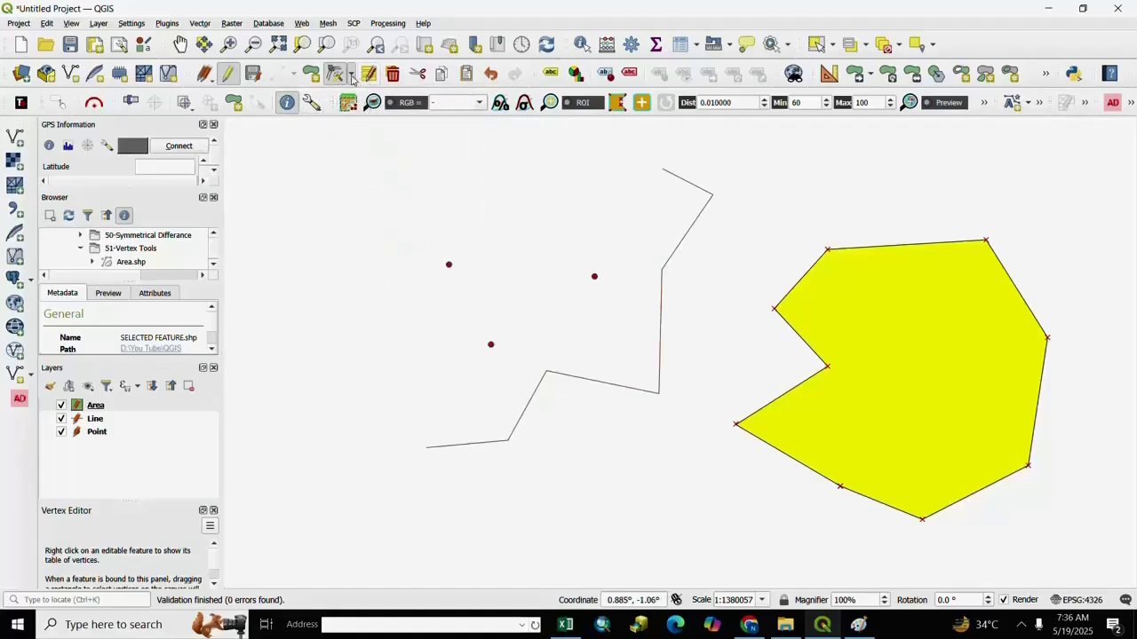
left_click(352, 78)
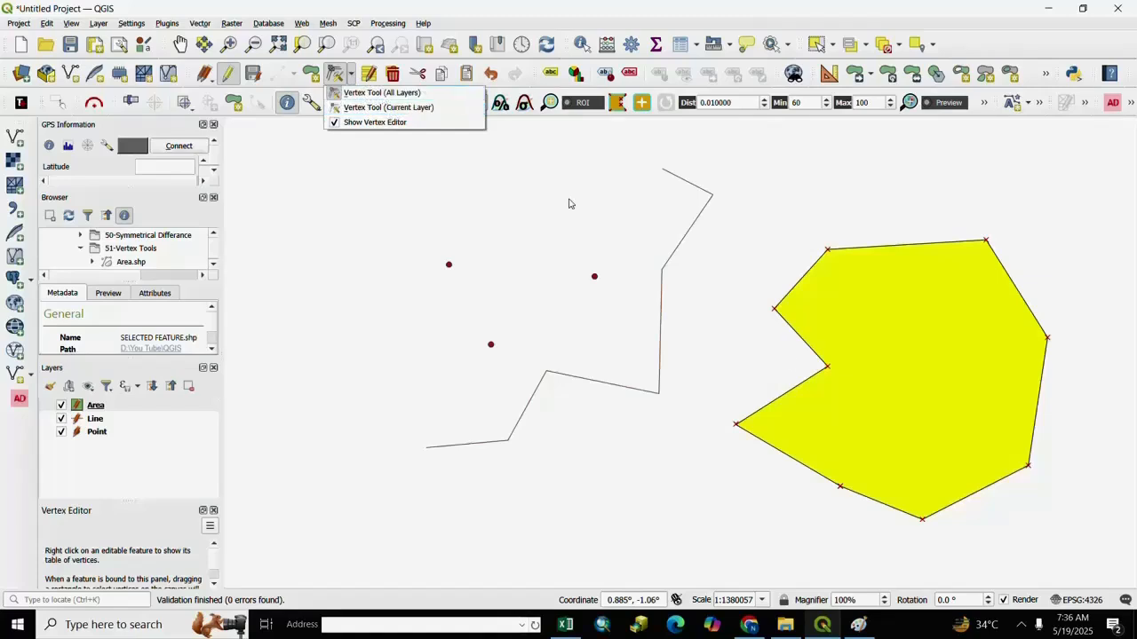
left_click(703, 500)
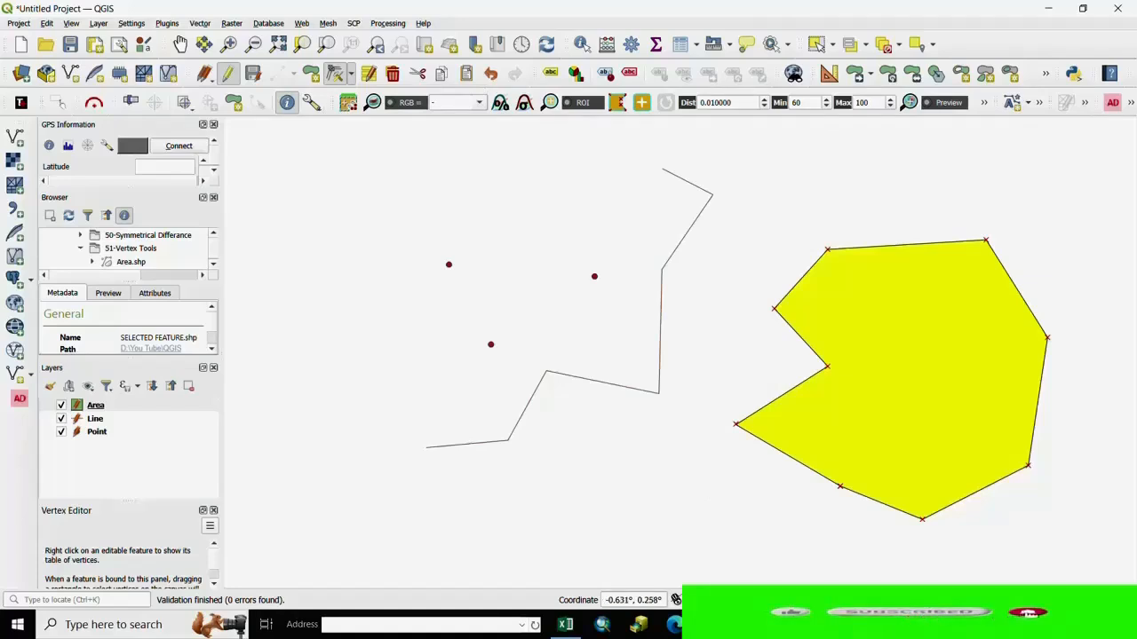
scroll(740, 486, "up", 1)
scroll(724, 479, "down", 1)
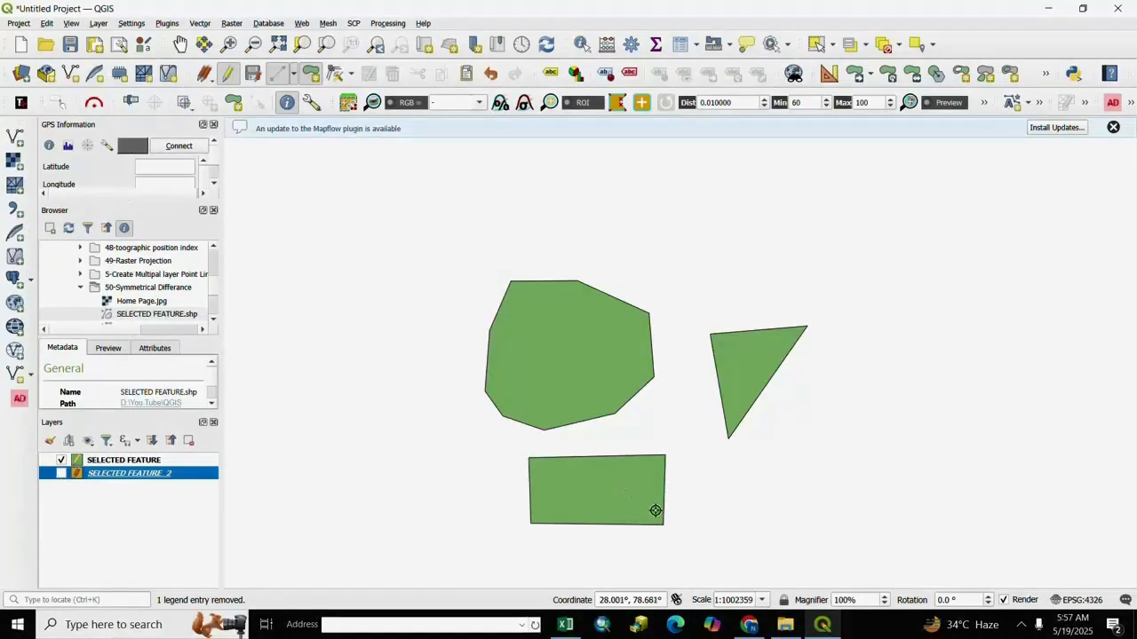
Turn on the SELECTED FEATURE_2 layer, view it with SELECTED FEATURE hidden, and show both layers together.
left_click(60, 473)
left_click(60, 460)
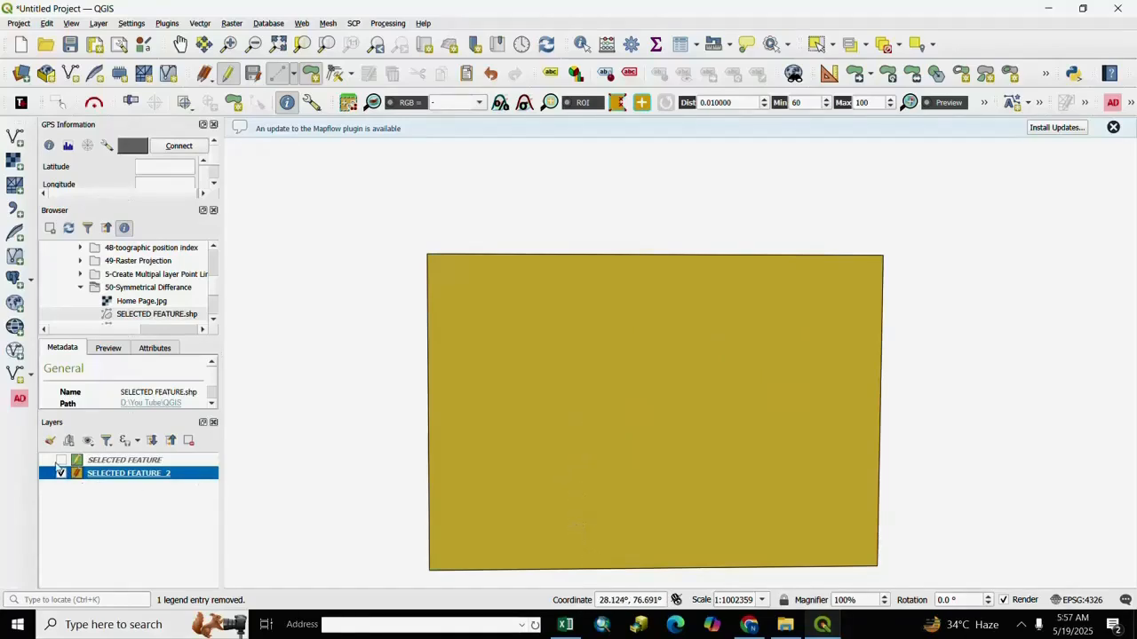
left_click(61, 460)
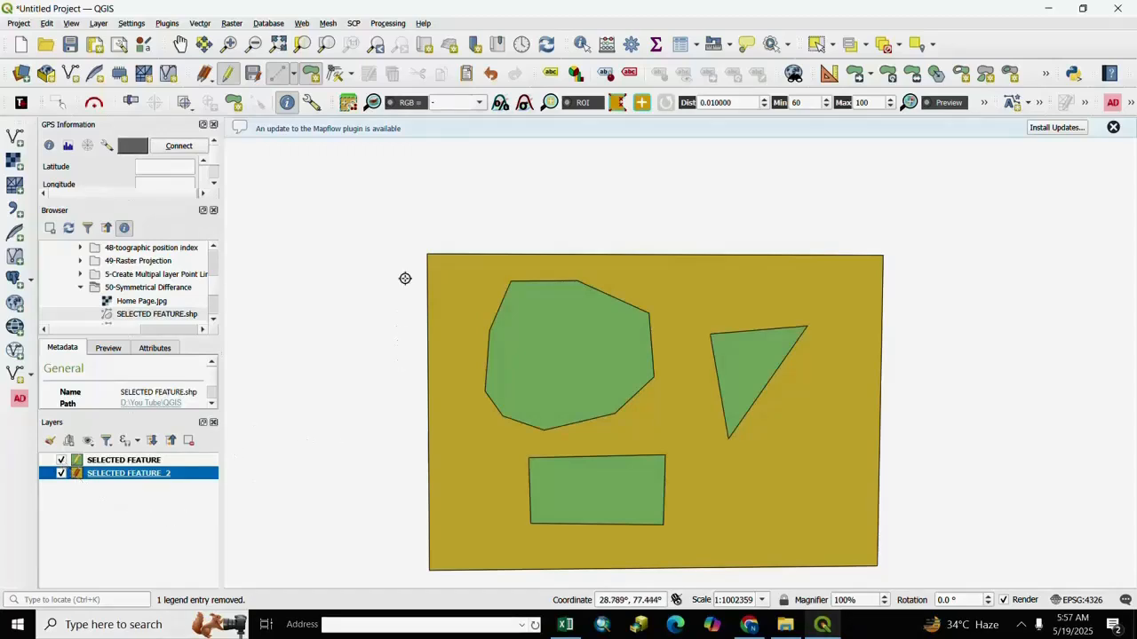
Run Symmetrical Difference with SELECTED FEATURE_2 as input and SELECTED FEATURE as overlay, output to a temporary layer.
left_click(200, 23)
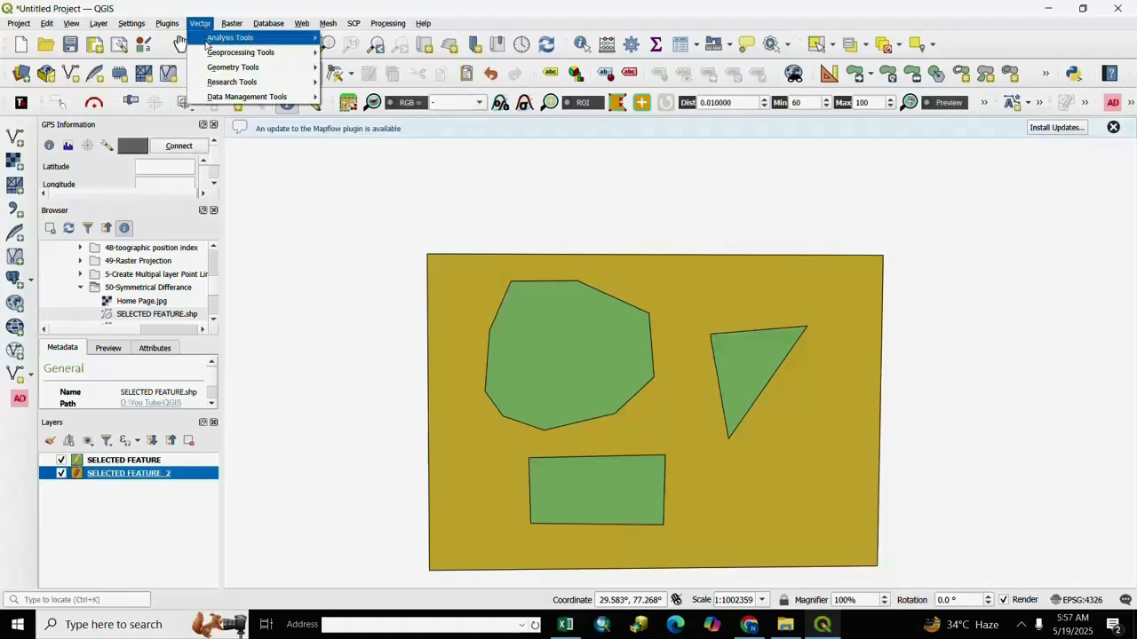
mouse_move(244, 57)
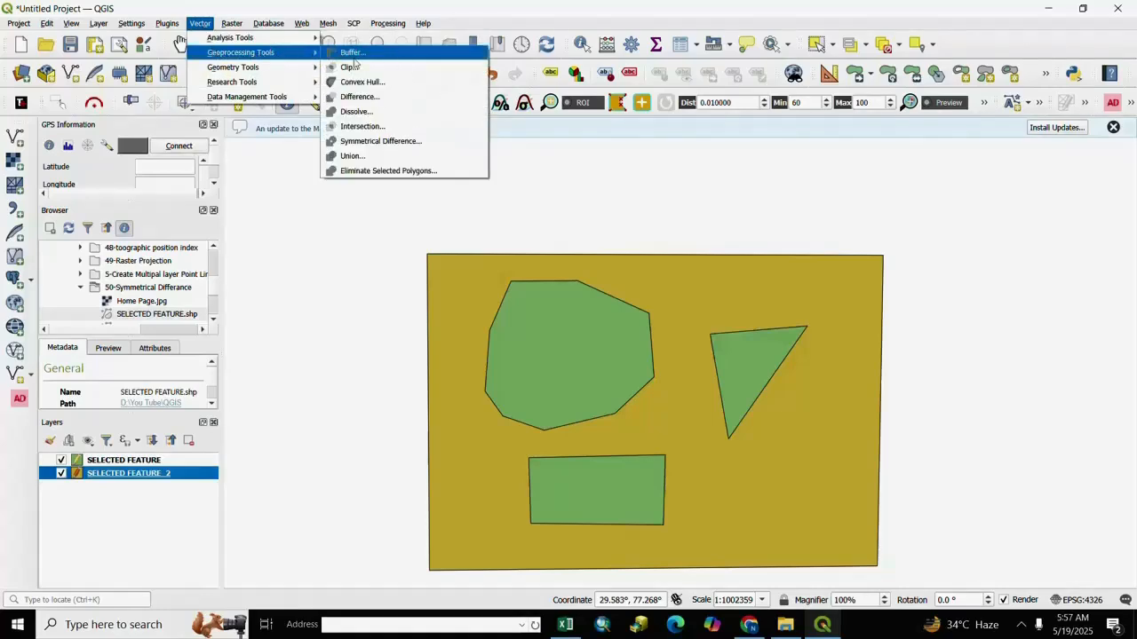
left_click(367, 144)
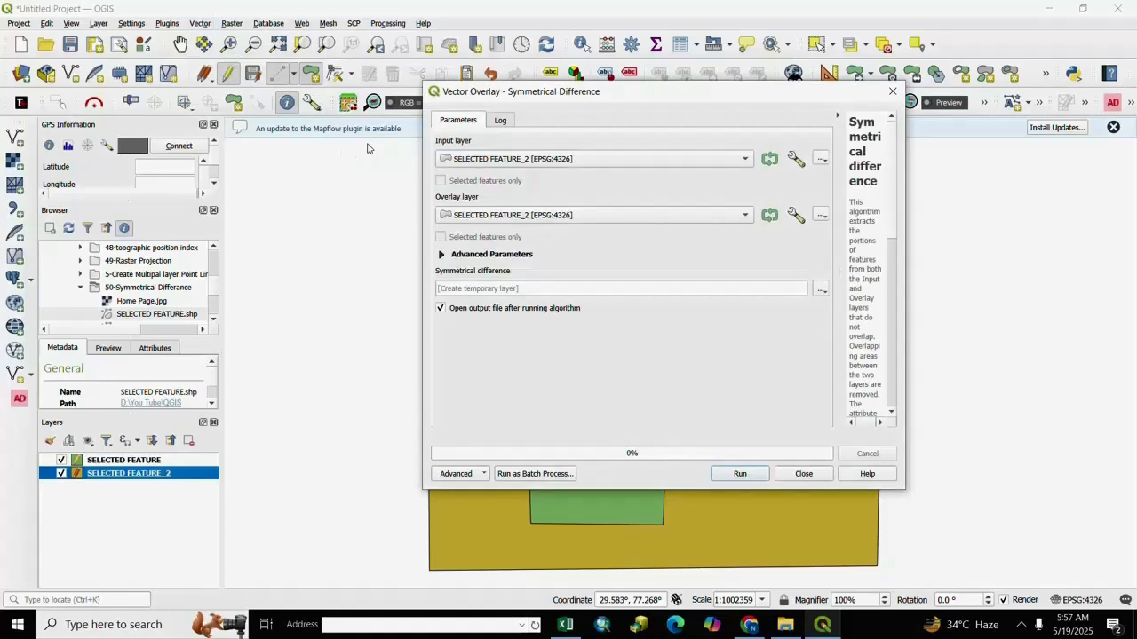
left_click(744, 160)
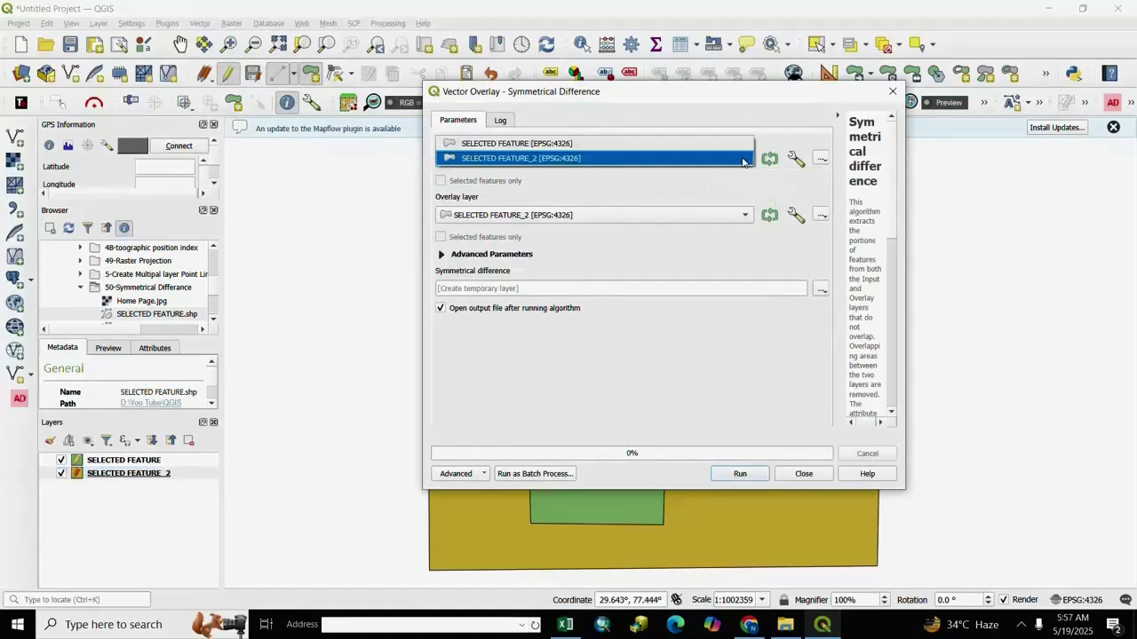
left_click(516, 161)
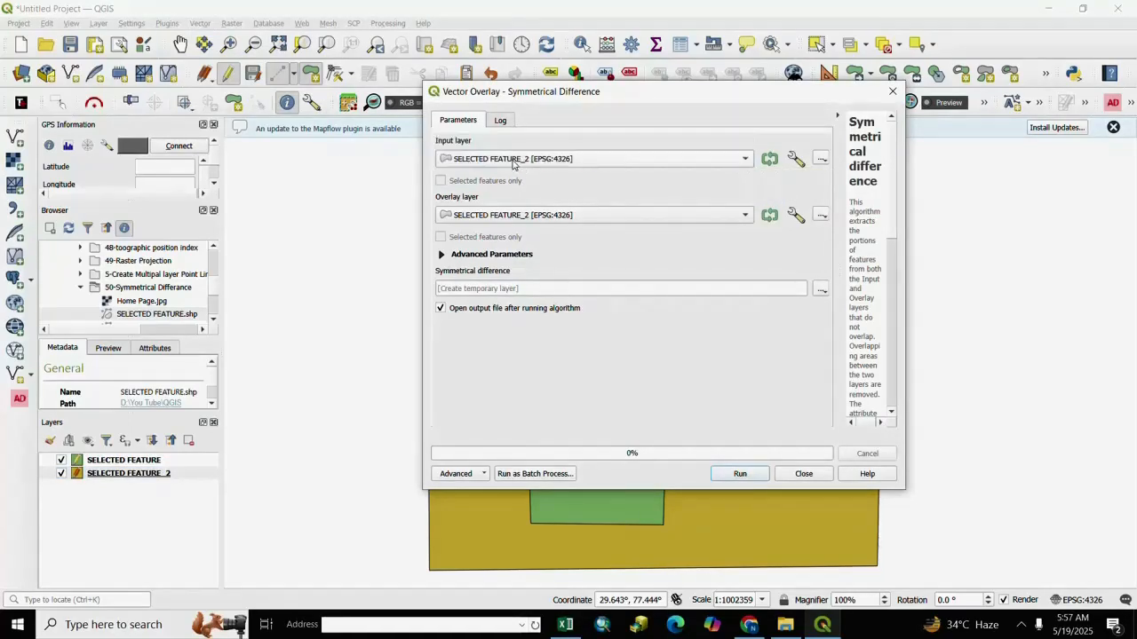
left_click(745, 216)
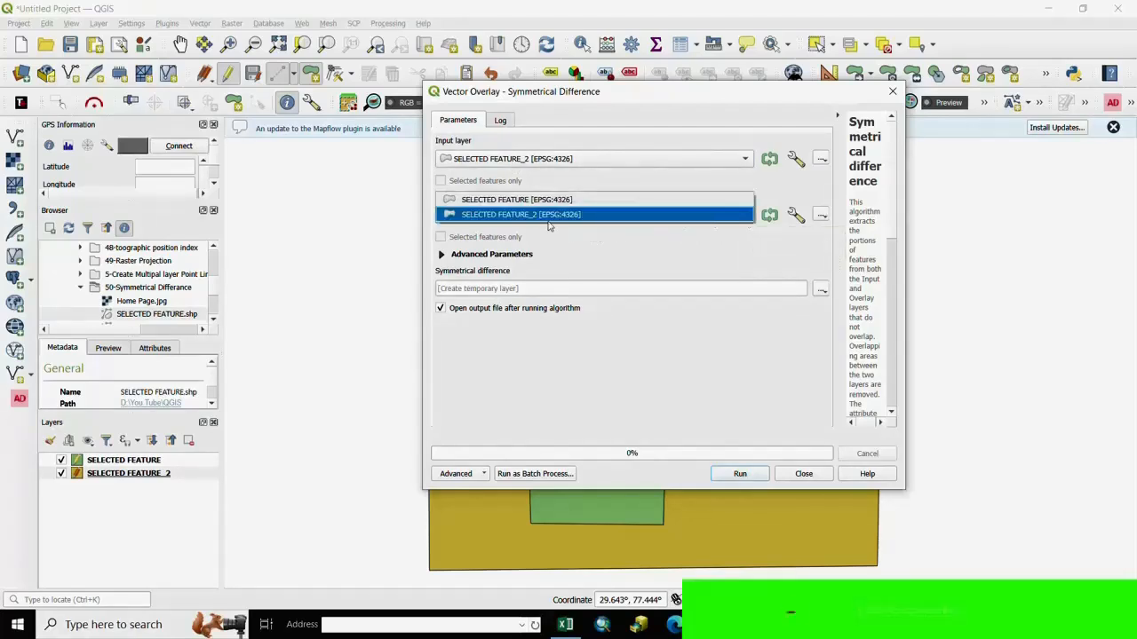
left_click(520, 200)
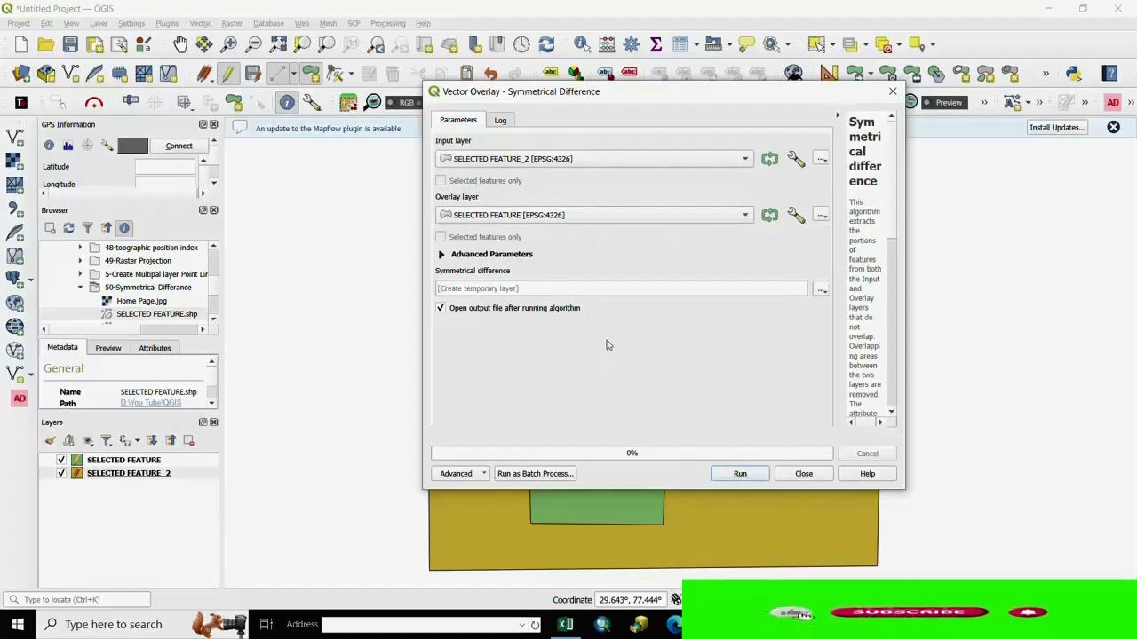
left_click(735, 475)
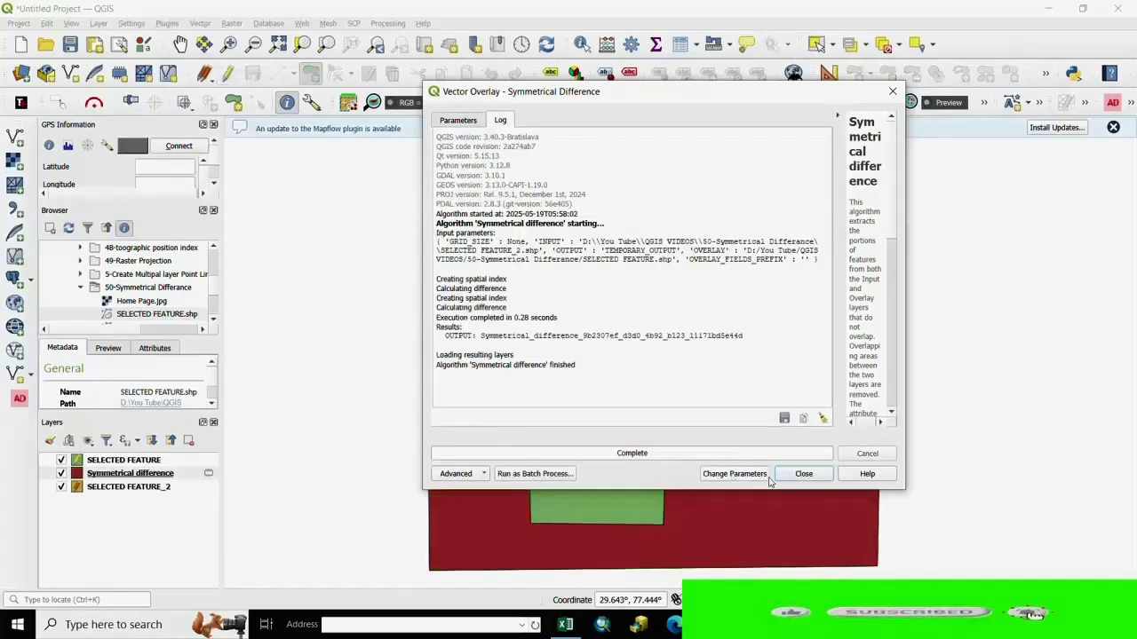
left_click(801, 475)
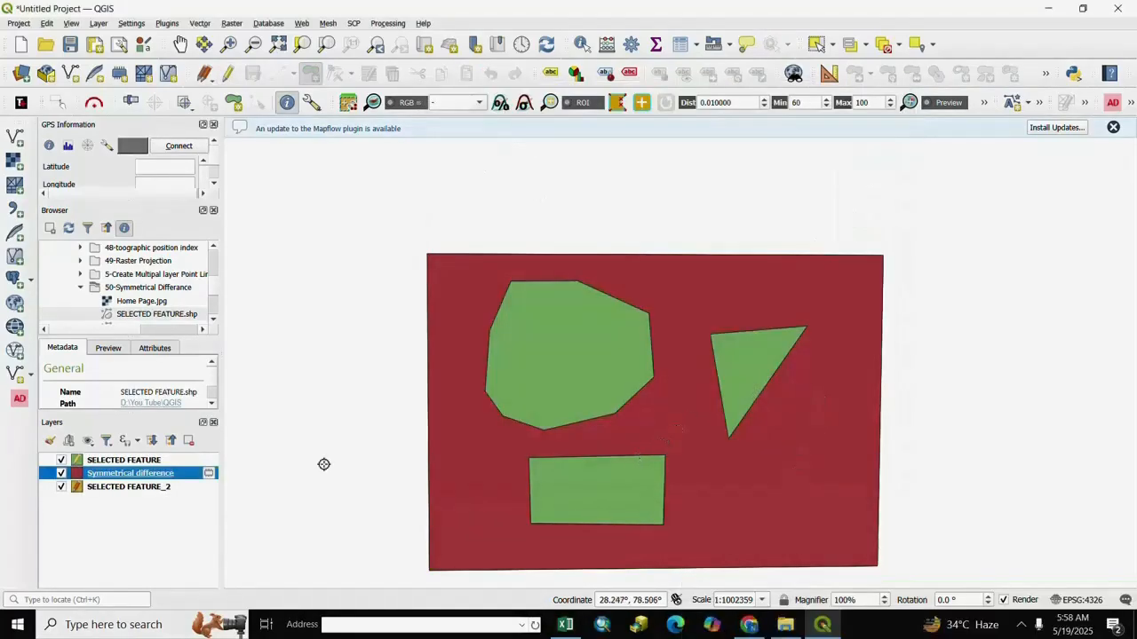
View SELECTED FEATURE alone, then the Symmetrical difference layer alone, and turn both source layers back on.
left_click(59, 510)
left_click(61, 487)
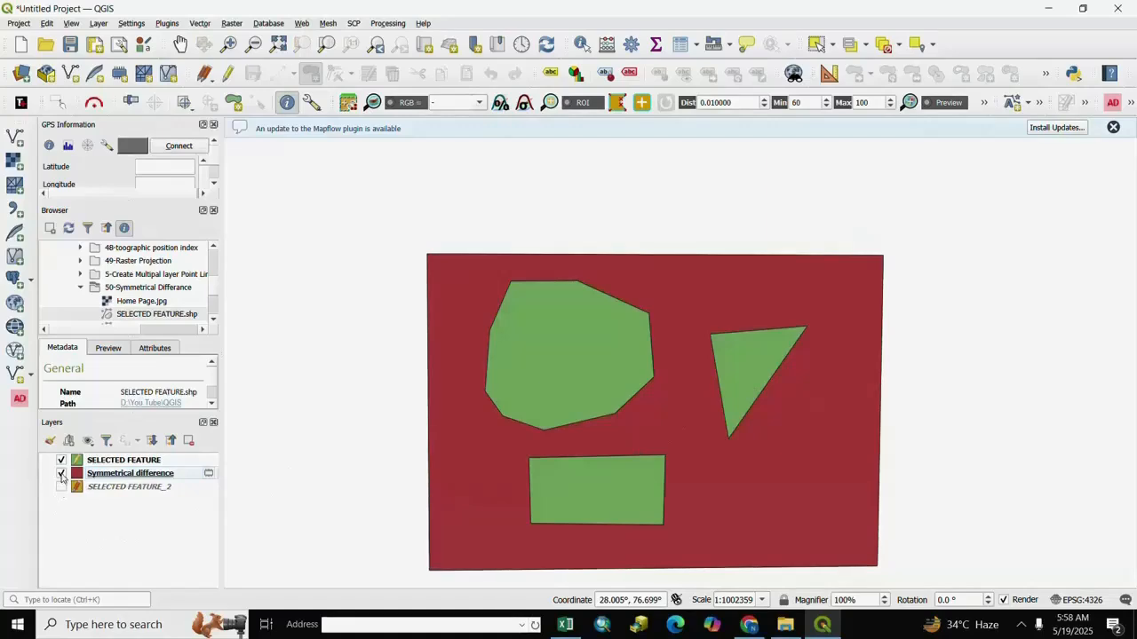
left_click(61, 474)
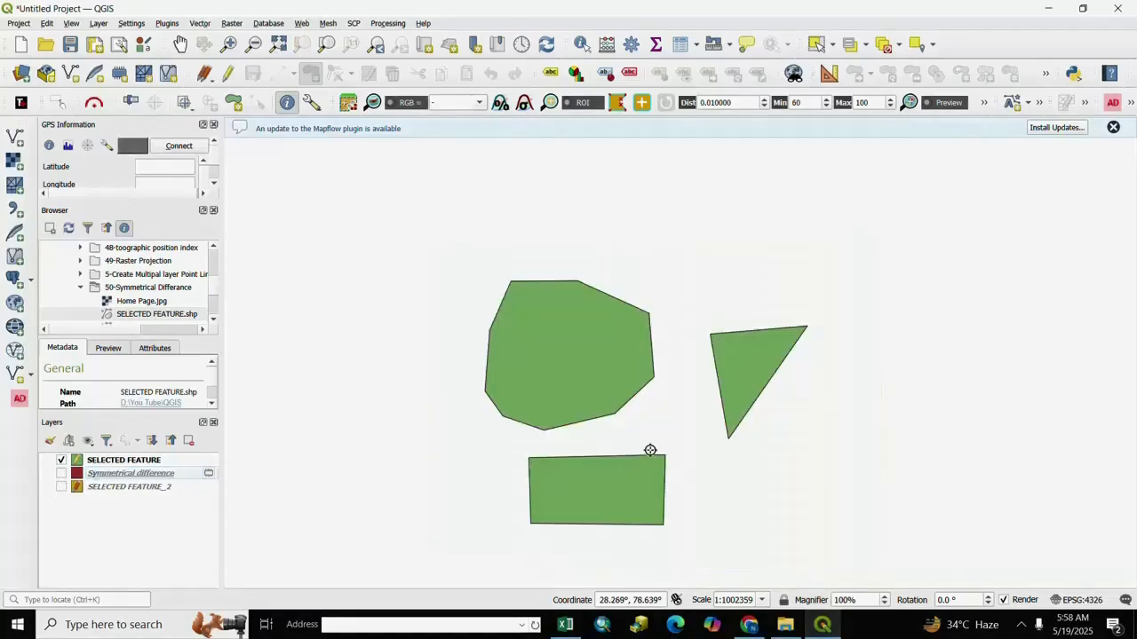
left_click(62, 460)
left_click(61, 473)
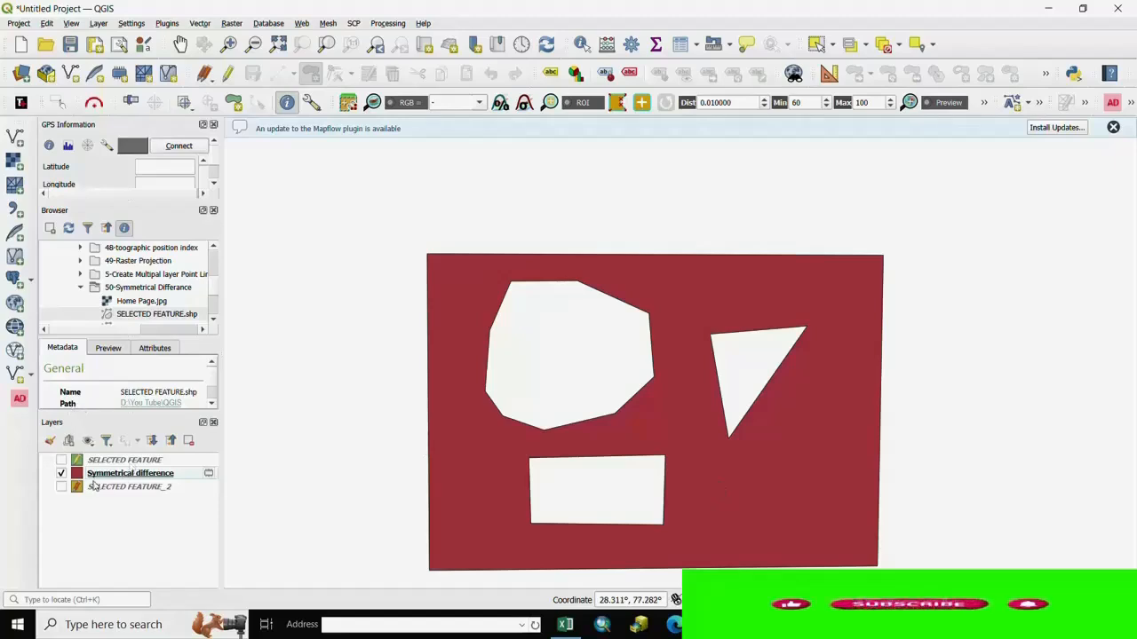
left_click(61, 460)
left_click(60, 487)
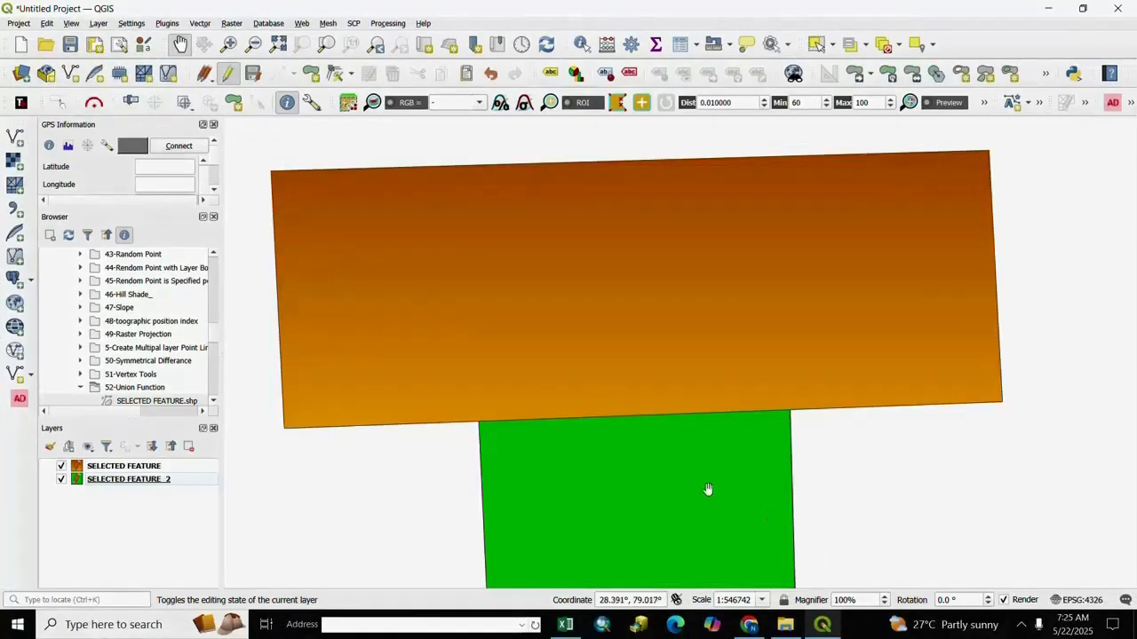
View the orange SELECTED FEATURE and green SELECTED FEATURE_2 polygons each on their own, and show both layers together.
left_click(61, 480)
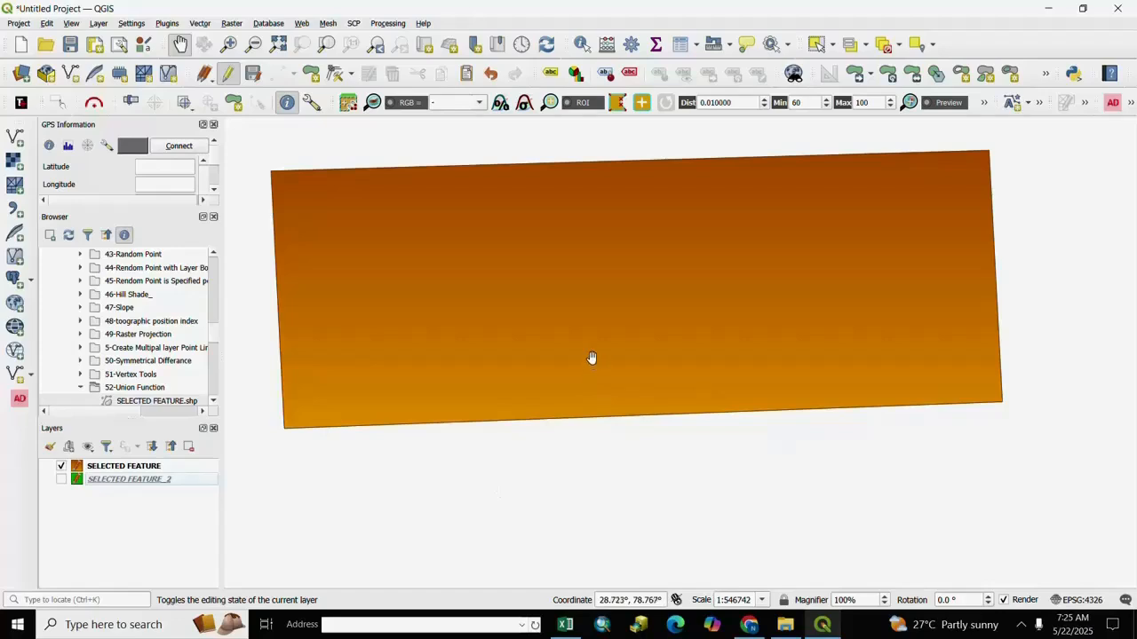
left_click(61, 480)
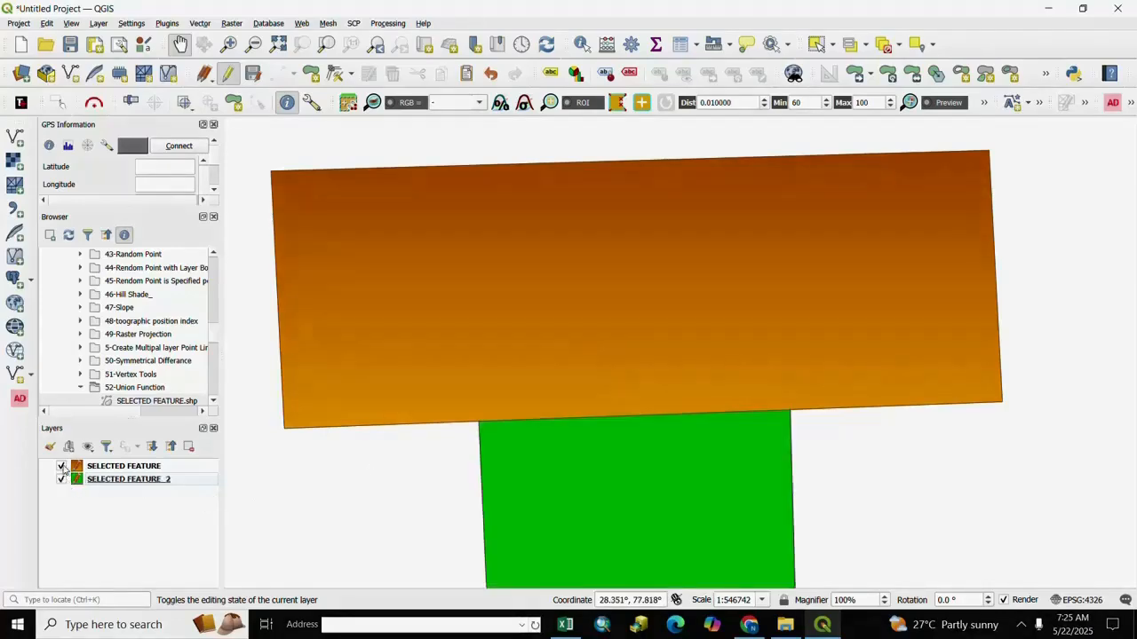
left_click(62, 466)
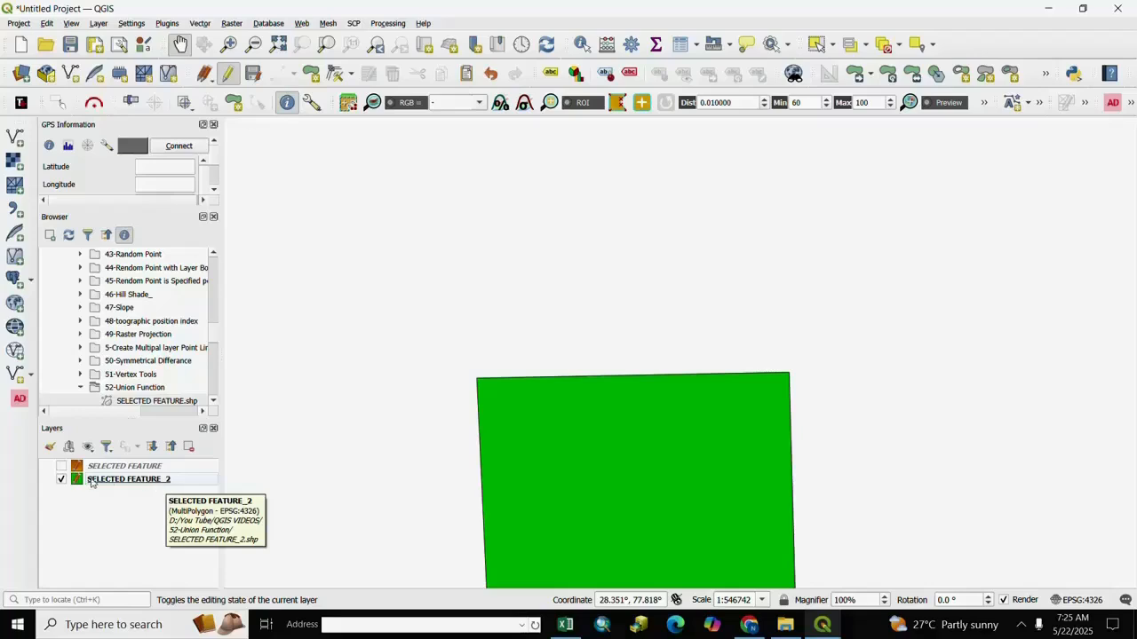
left_click(61, 467)
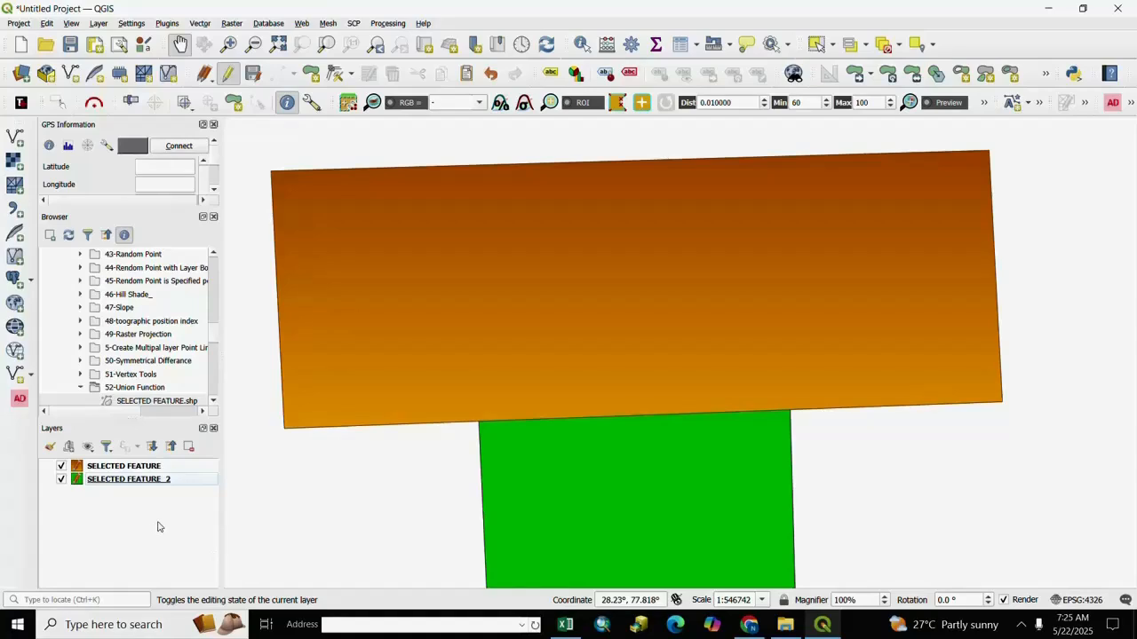
Examine the fields in the attribute table of the SELECTED FEATURE layer and close the table.
left_click(127, 469)
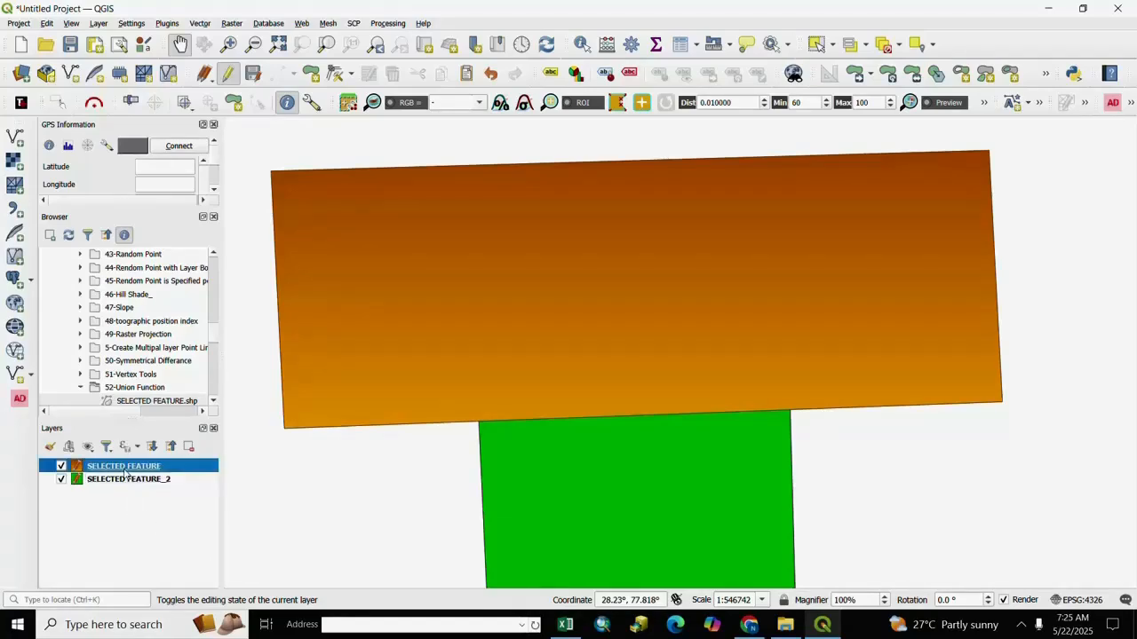
right_click(127, 471)
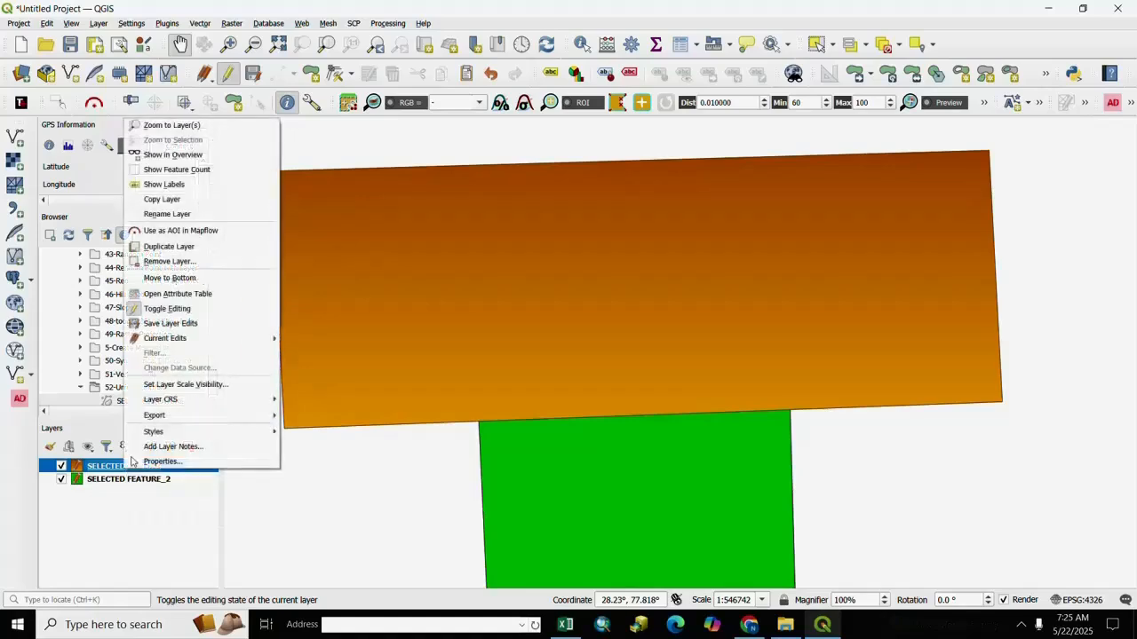
left_click(169, 294)
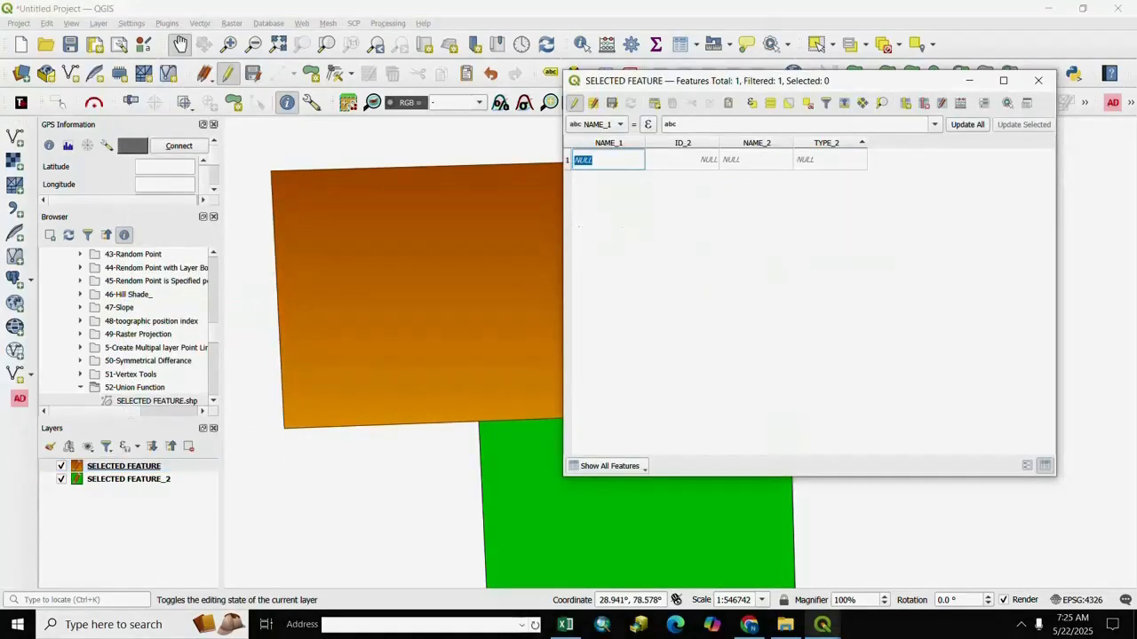
left_click(611, 143)
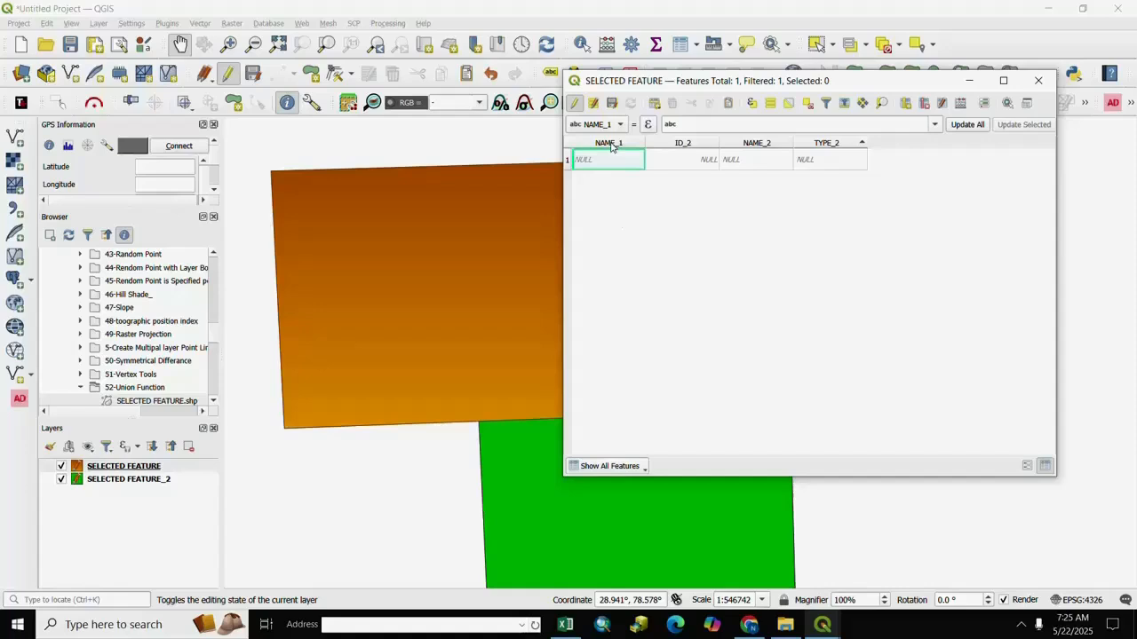
left_click(696, 144)
left_click(838, 146)
left_click(1037, 86)
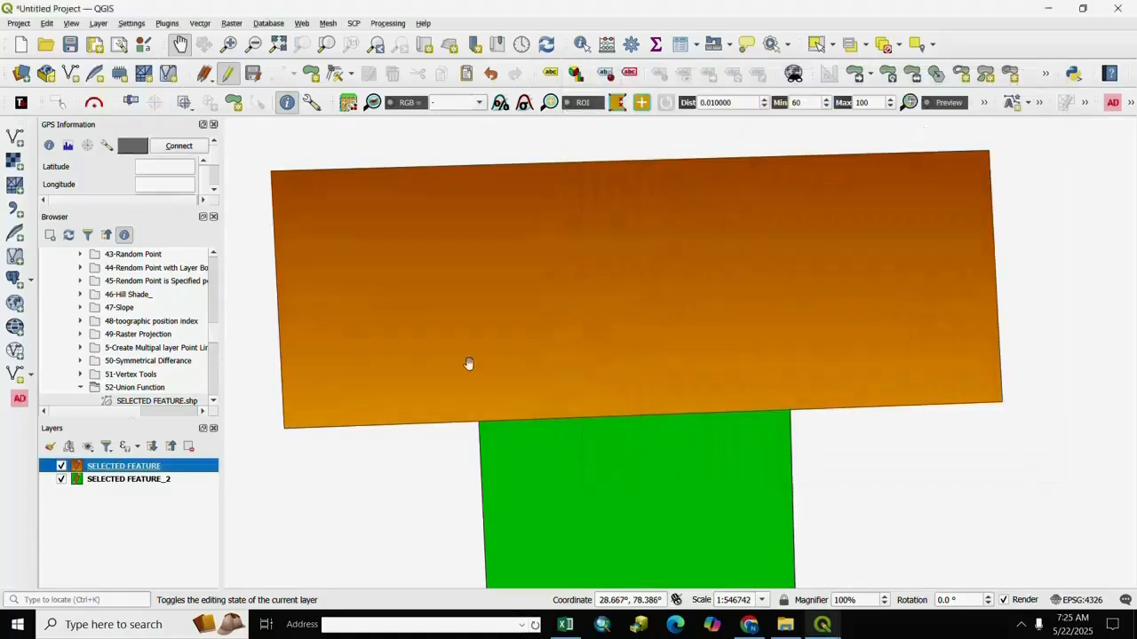
Examine the fields in the attribute table of the SELECTED FEATURE_2 layer and close the table.
right_click(151, 482)
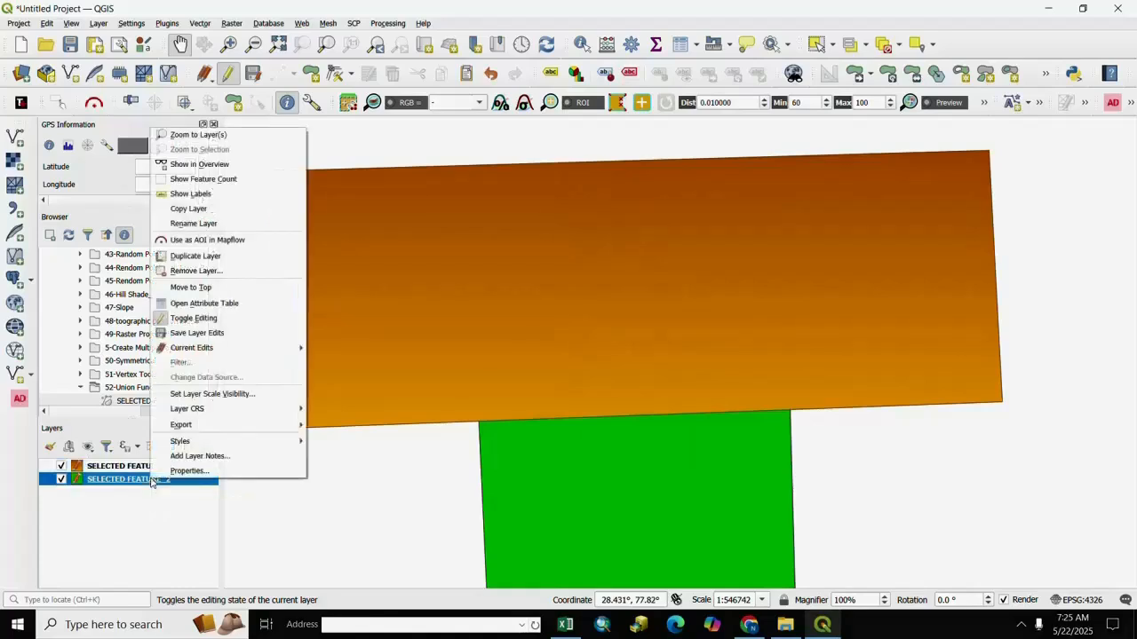
left_click(194, 306)
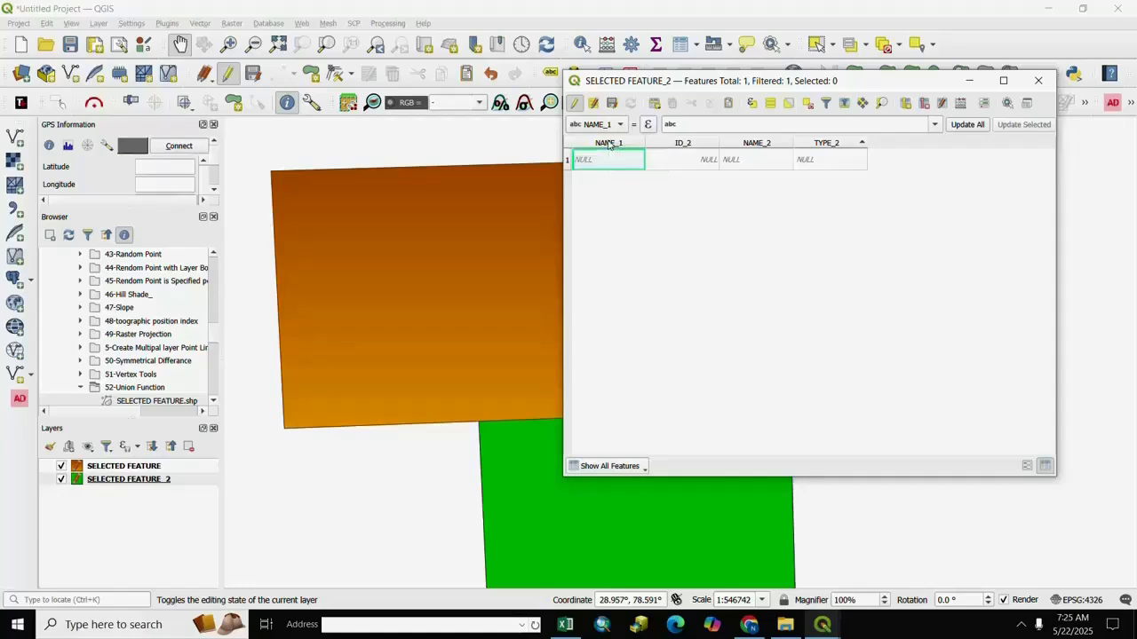
left_click(613, 143)
left_click(779, 145)
left_click(837, 144)
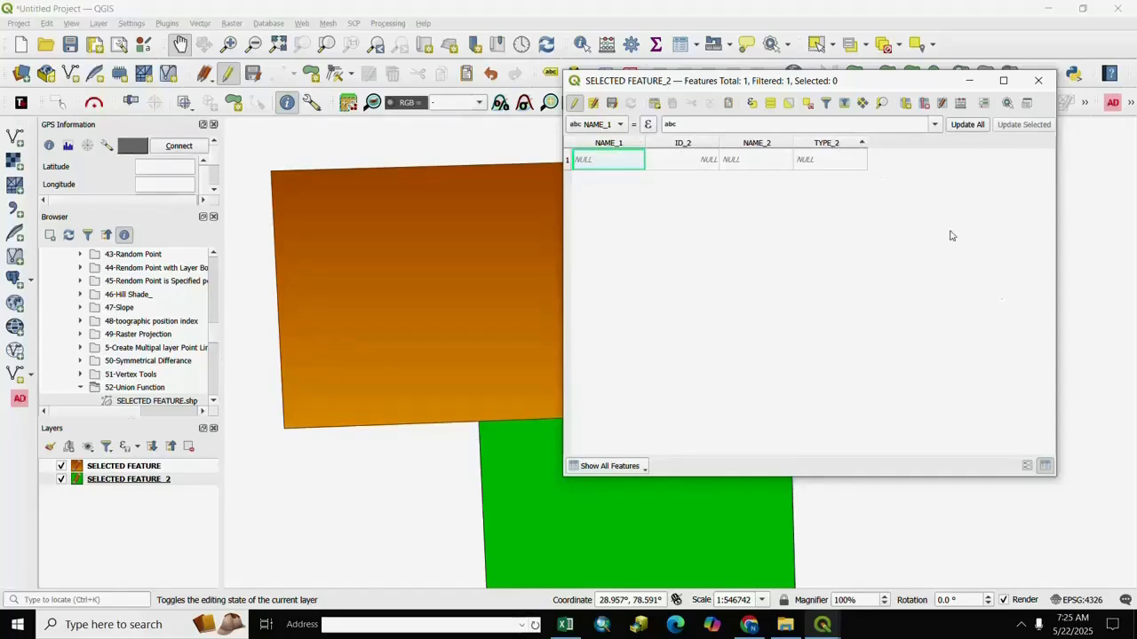
left_click(1037, 82)
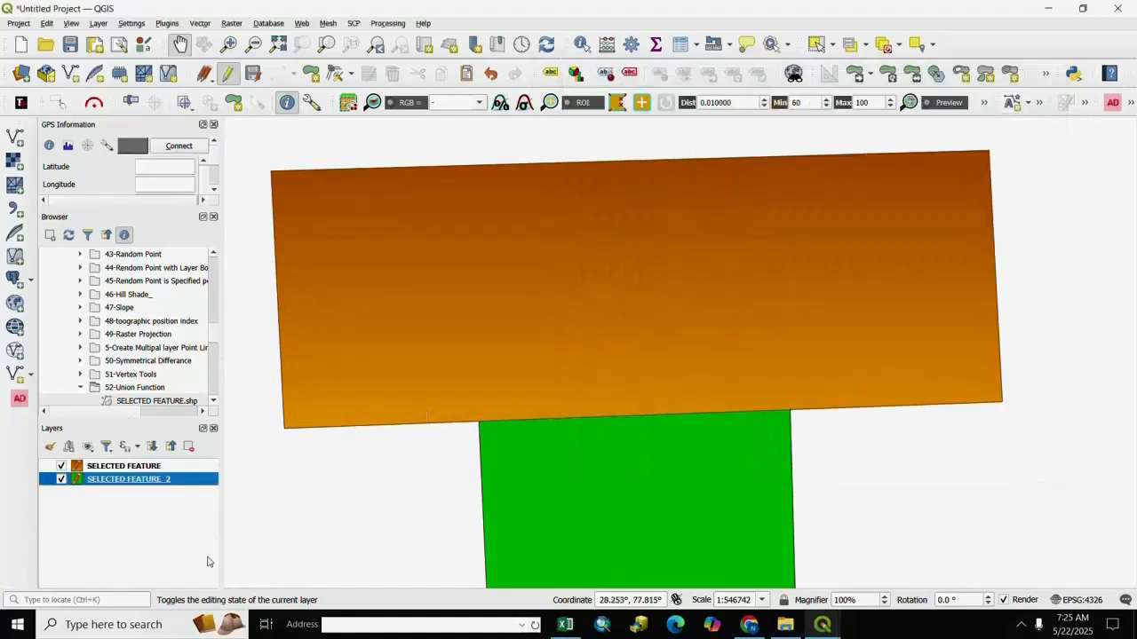
Set up the Union geoprocessing tool with SELECTED FEATURE as input layer and SELECTED FEATURE_2 as overlay layer.
left_click(199, 25)
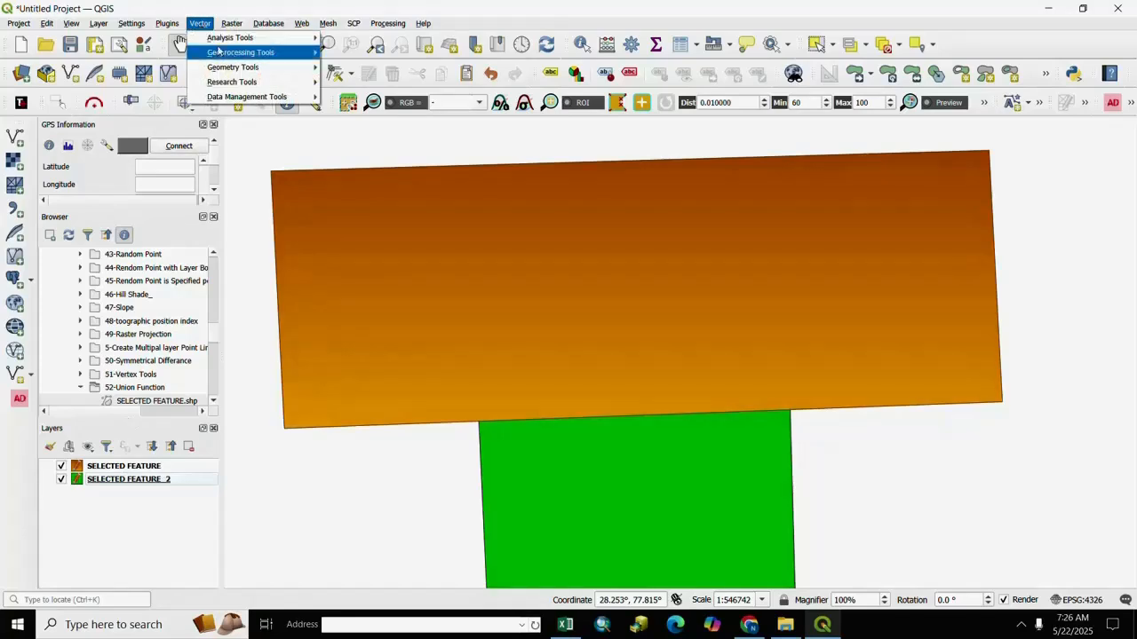
mouse_move(254, 59)
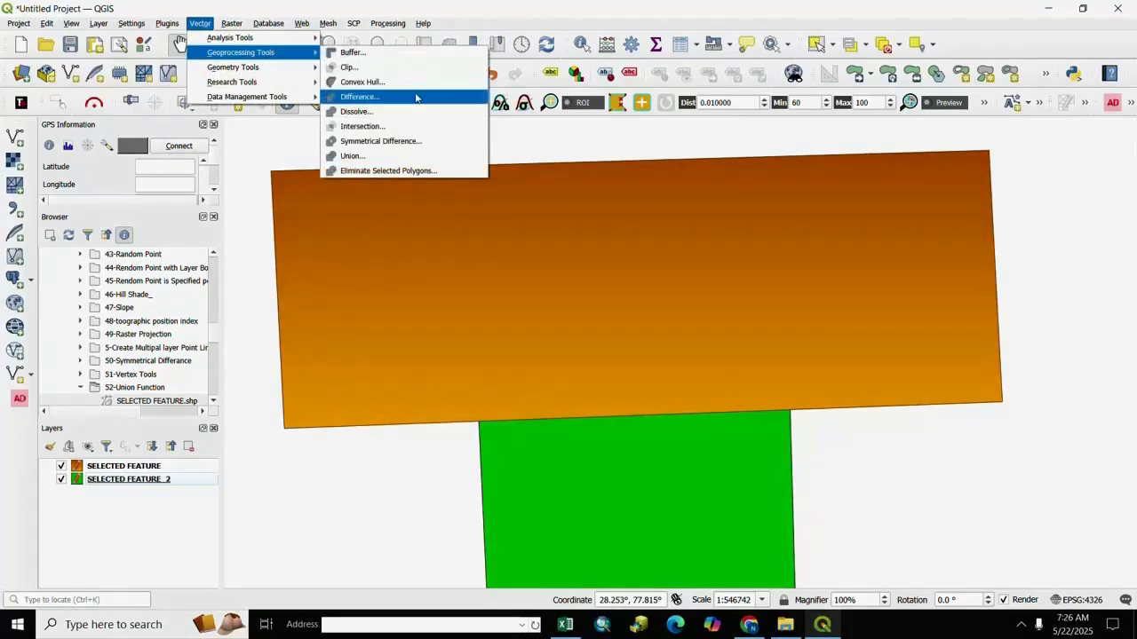
left_click(349, 157)
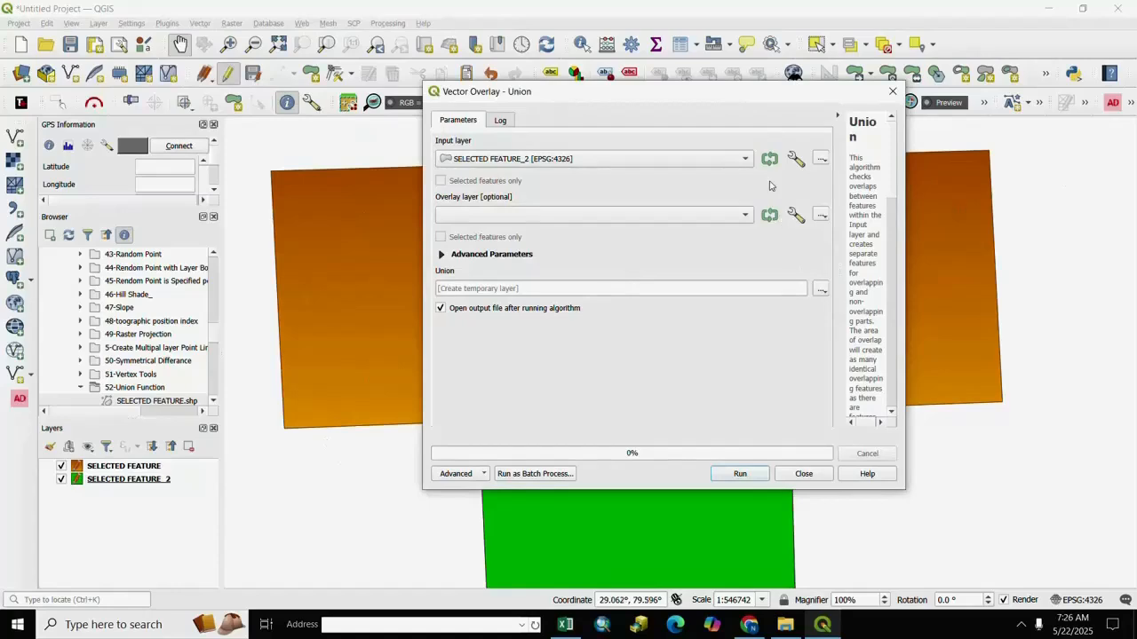
left_click(743, 160)
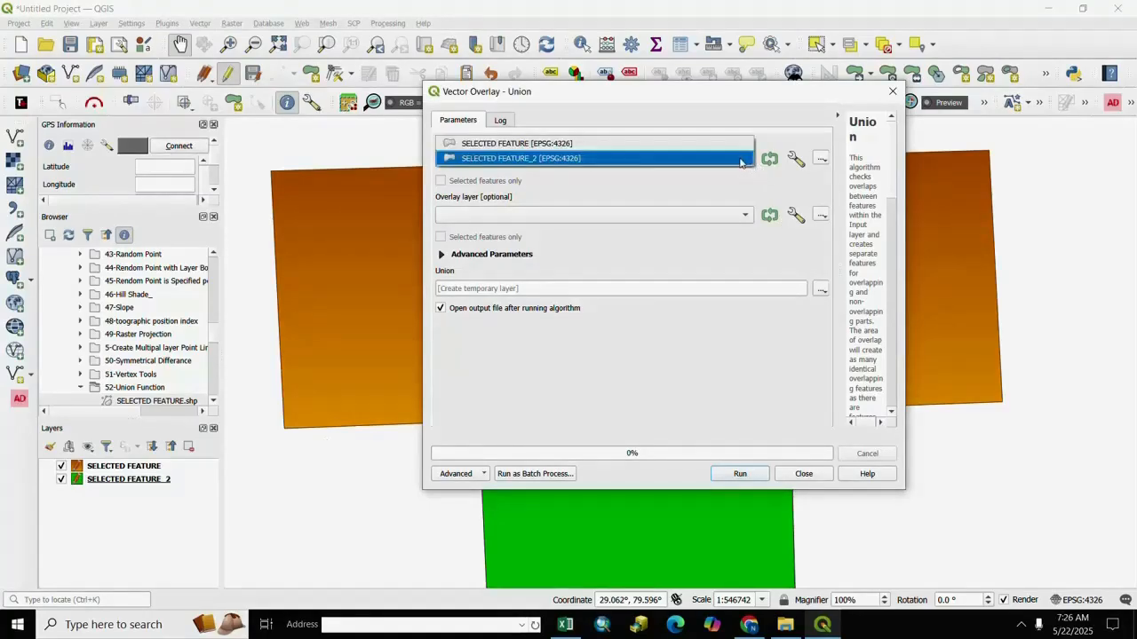
left_click(498, 144)
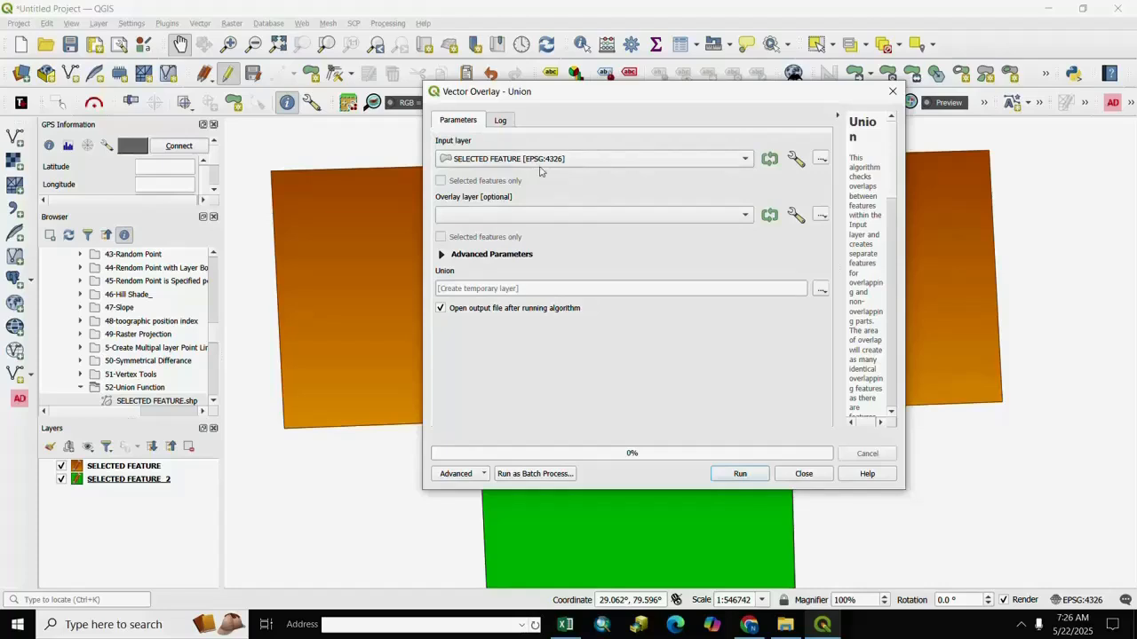
left_click(748, 218)
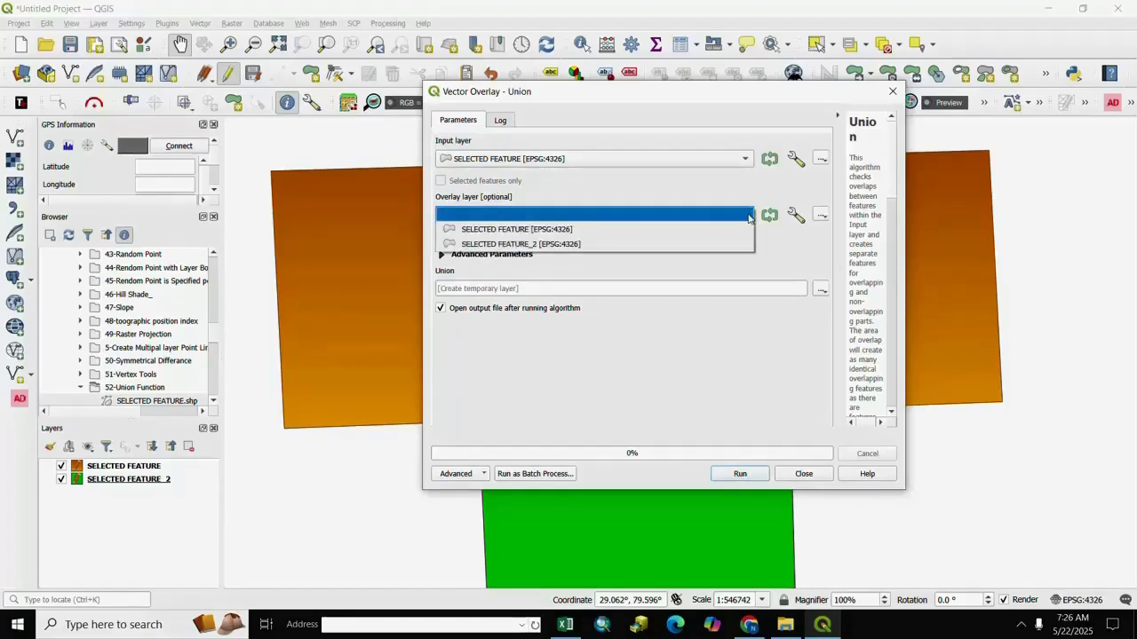
left_click(528, 245)
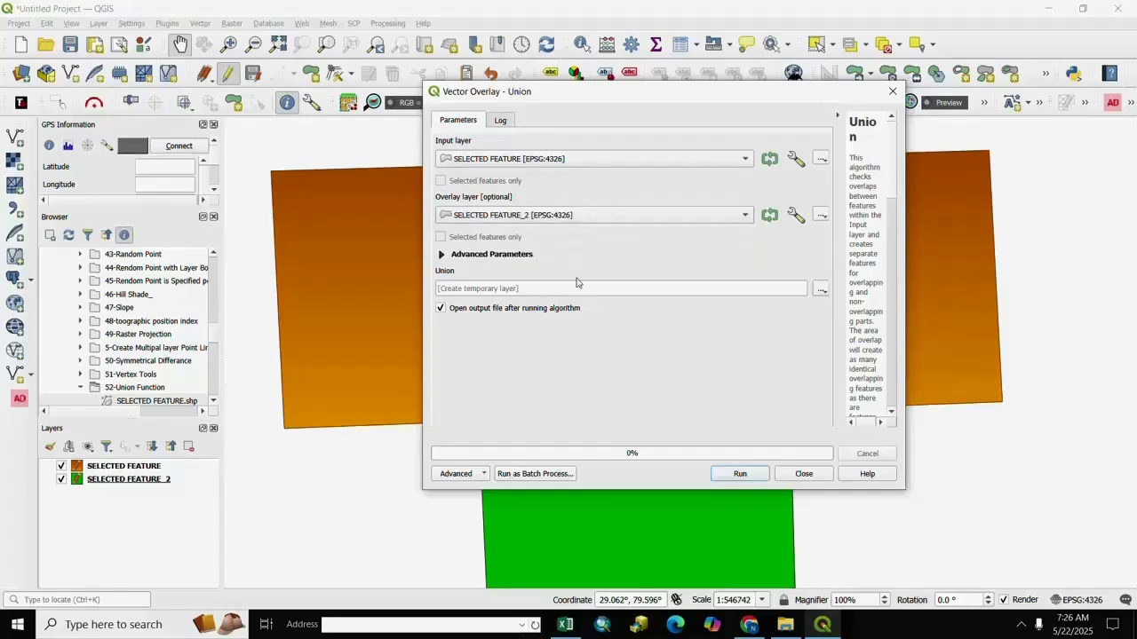
Save the Union output as the GeoPackage file "union Function", run the tool and close its dialog.
left_click(821, 291)
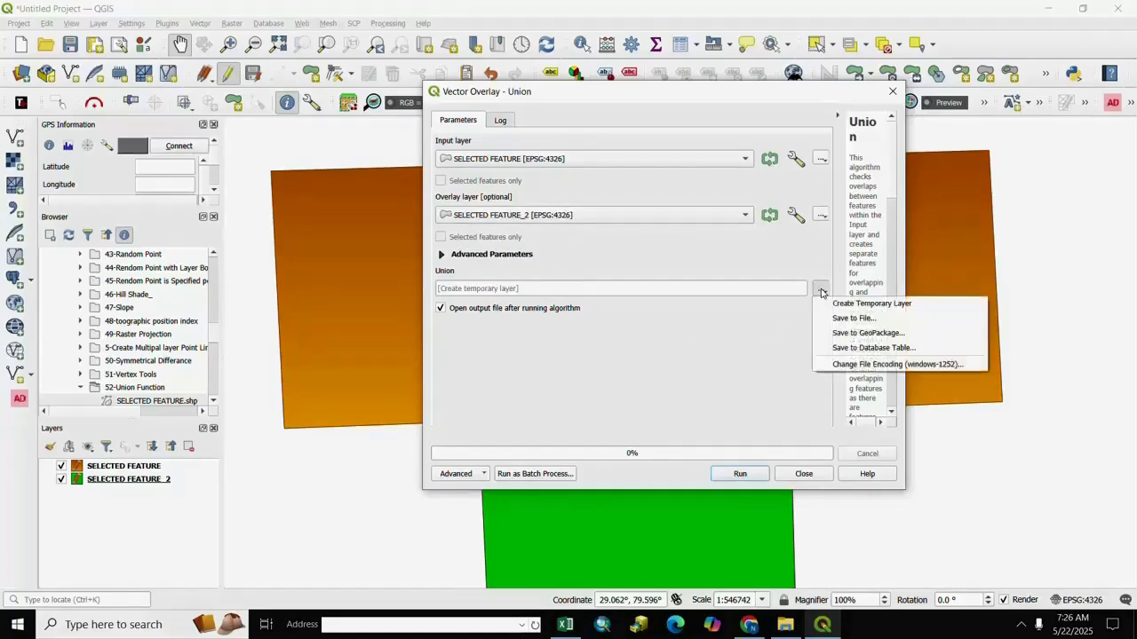
left_click(851, 317)
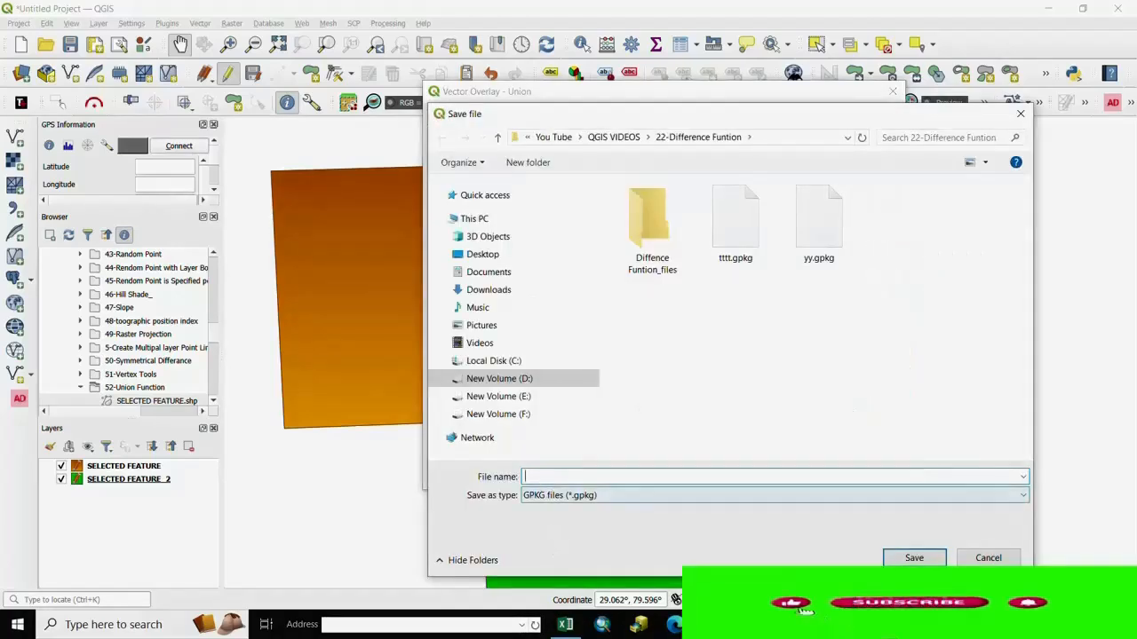
type("union Funct")
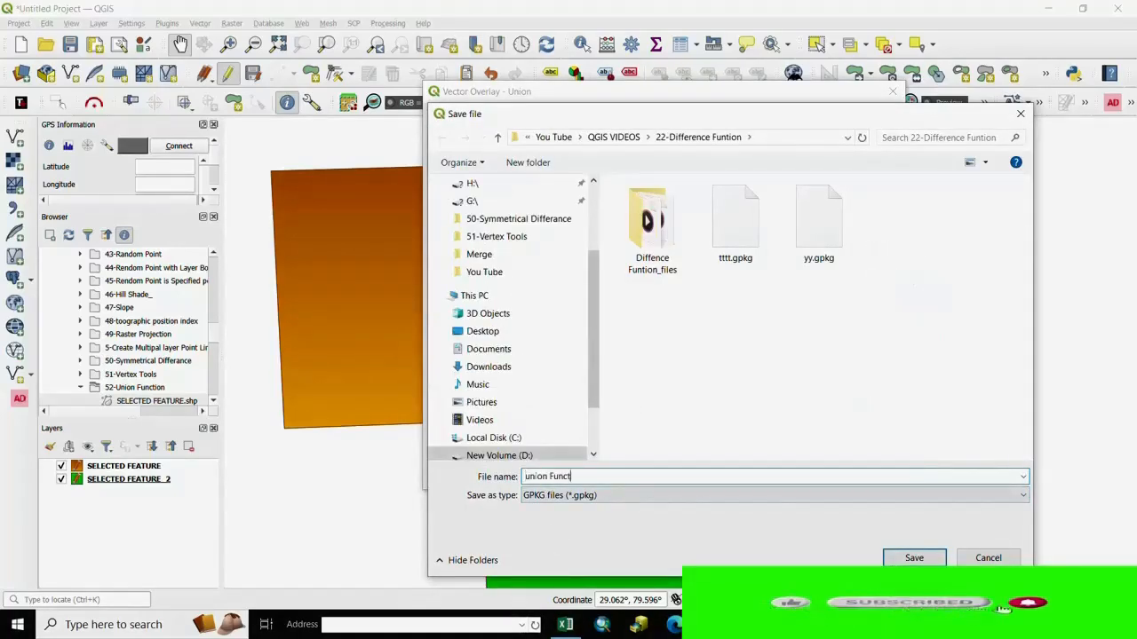
type("ion")
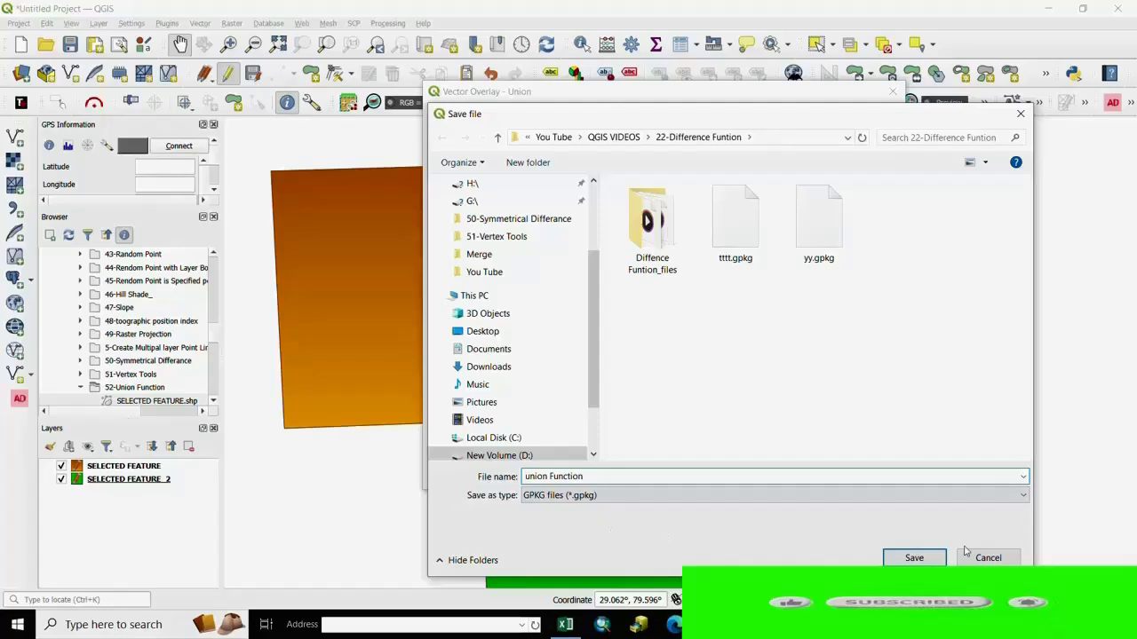
left_click(914, 557)
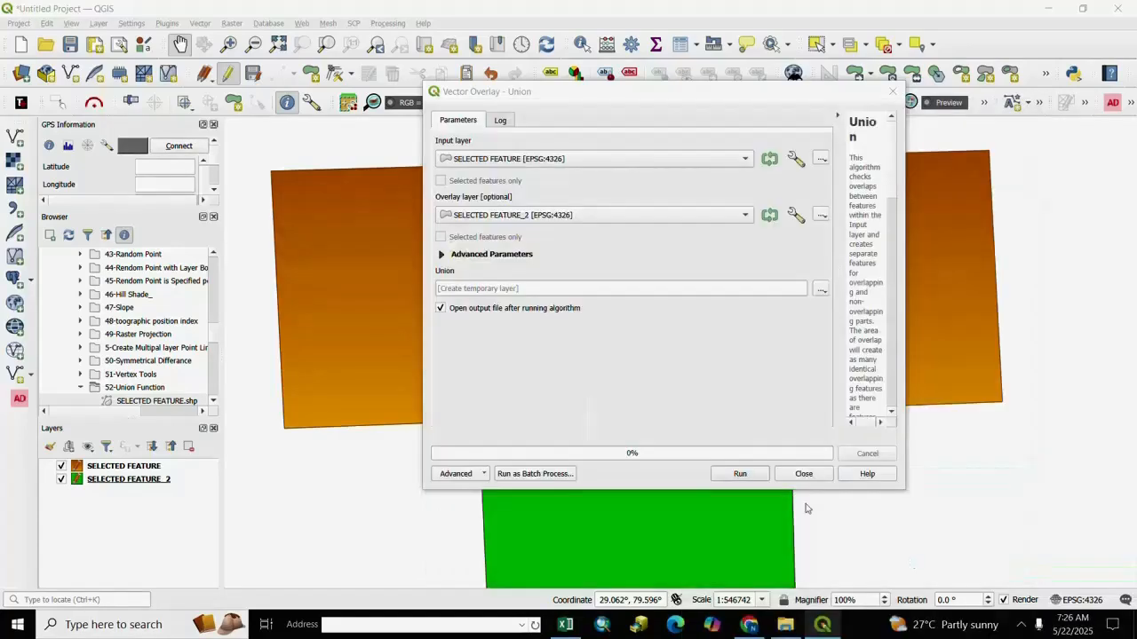
left_click(738, 474)
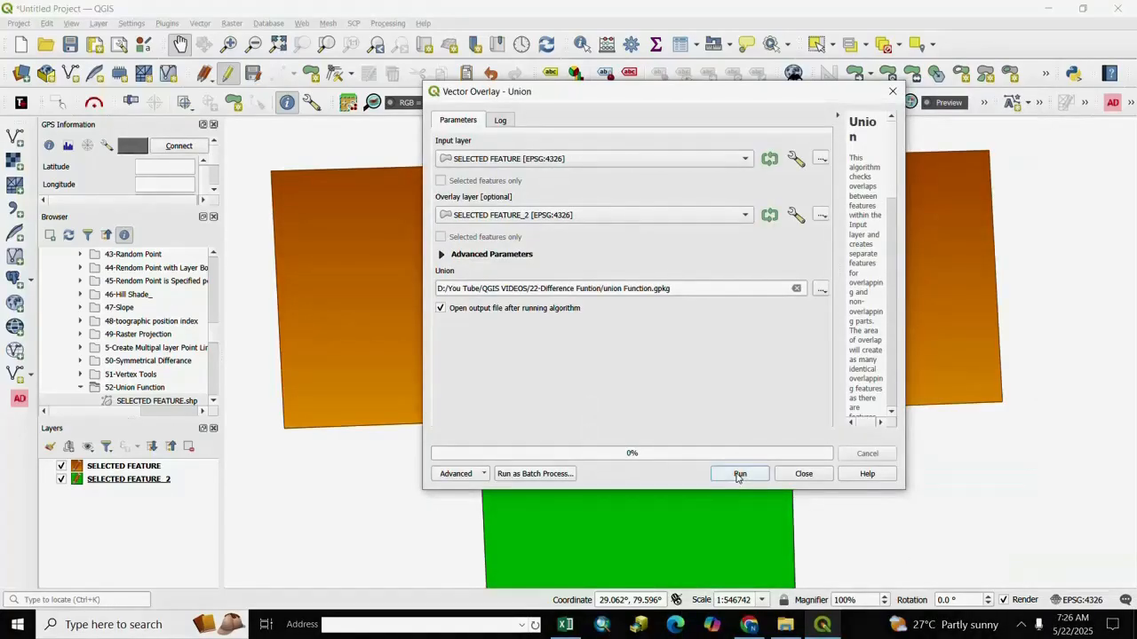
left_click(893, 91)
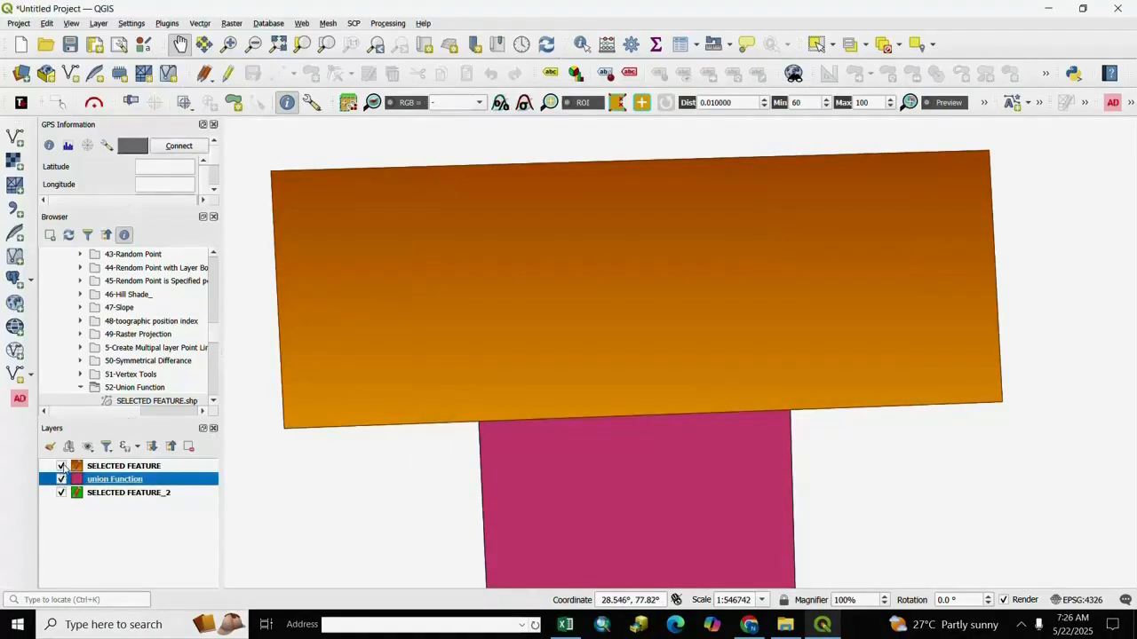
Hide the SELECTED FEATURE and SELECTED FEATURE_2 layers so only the union Function layer is displayed.
left_click(62, 466)
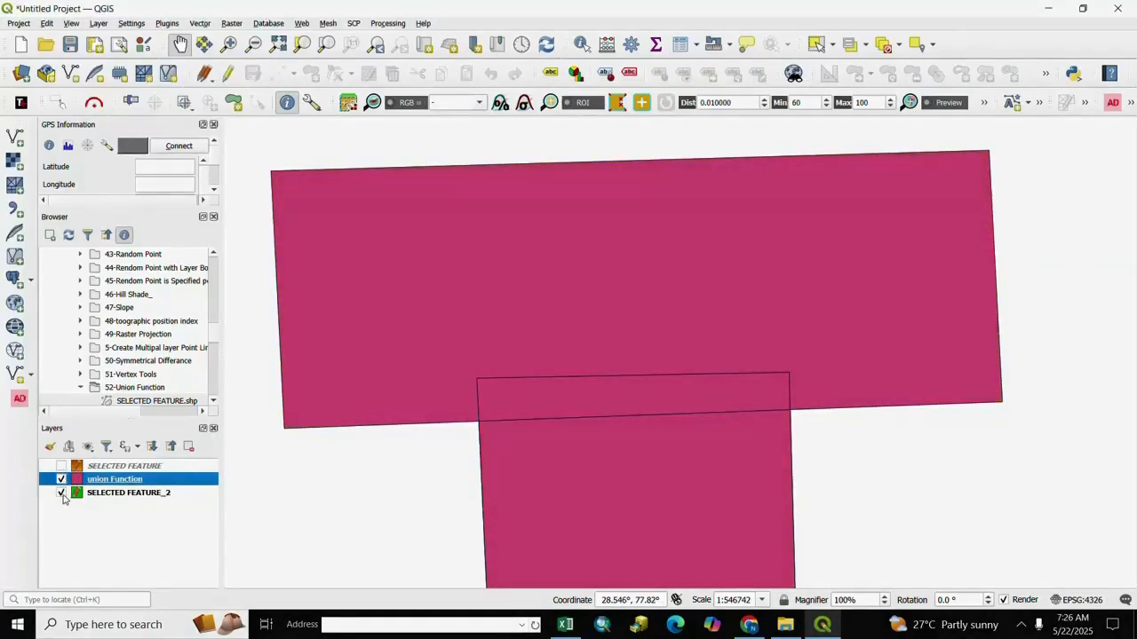
left_click(61, 494)
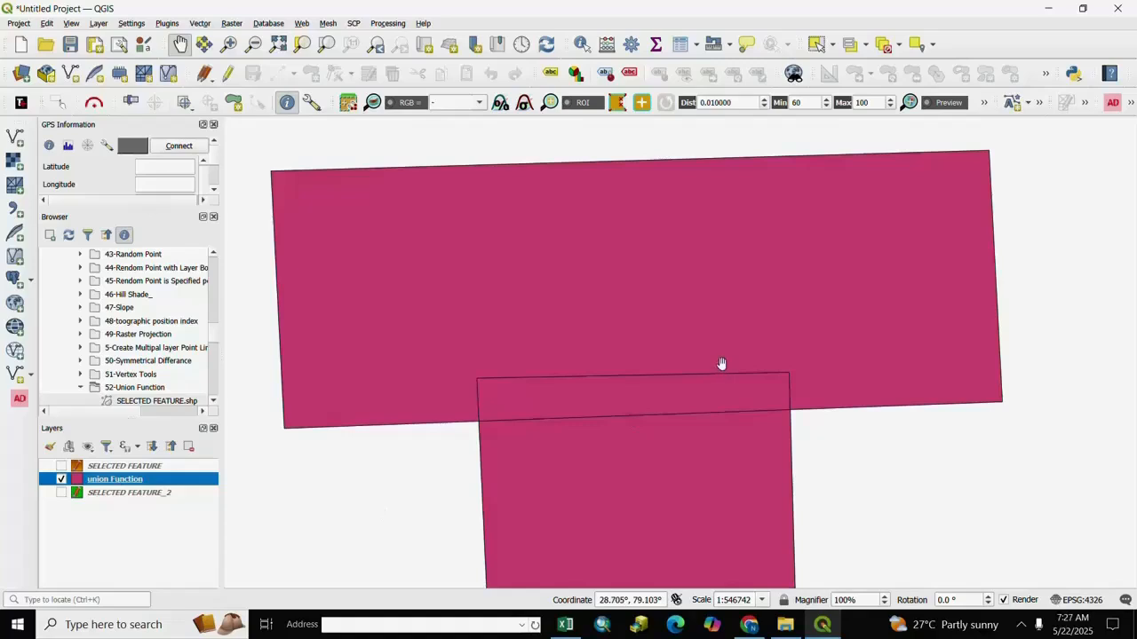
scroll(722, 363, "down", 1)
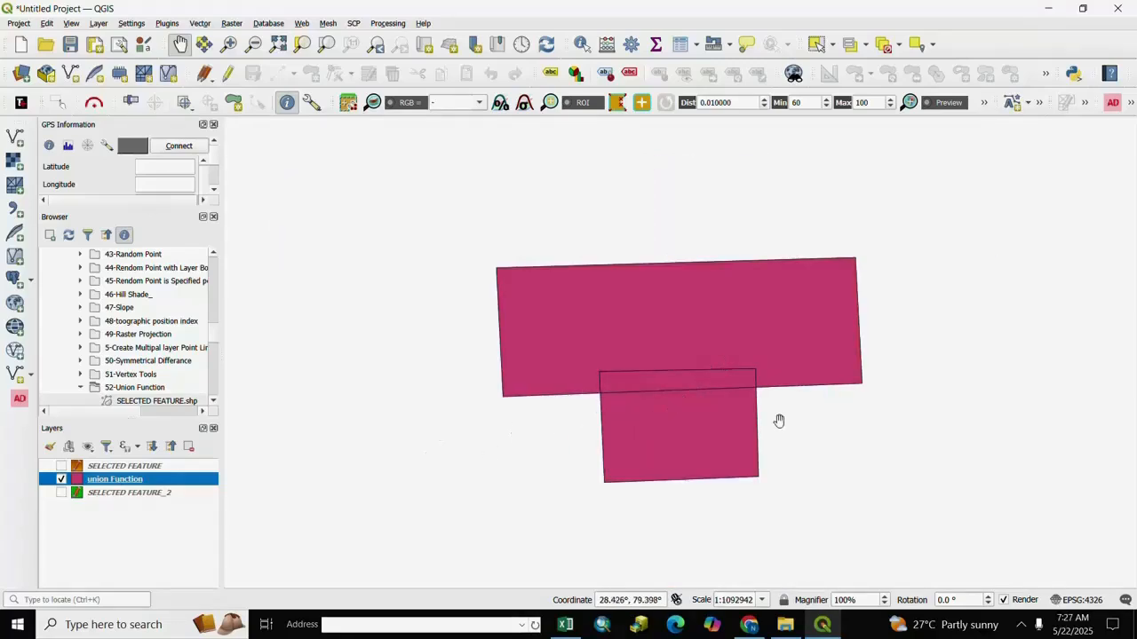
scroll(705, 375, "up", 1)
scroll(703, 367, "down", 1)
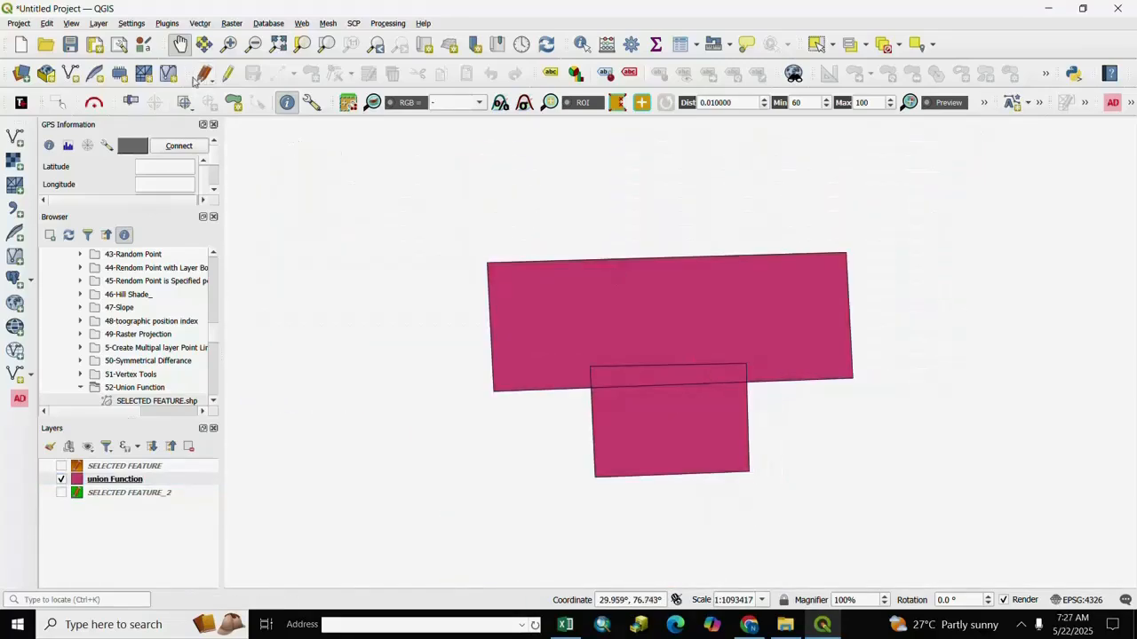
Select the large upper polygon and the overlap strip of the union Function layer one at a time, and clear the selection.
left_click(816, 44)
left_click(755, 311)
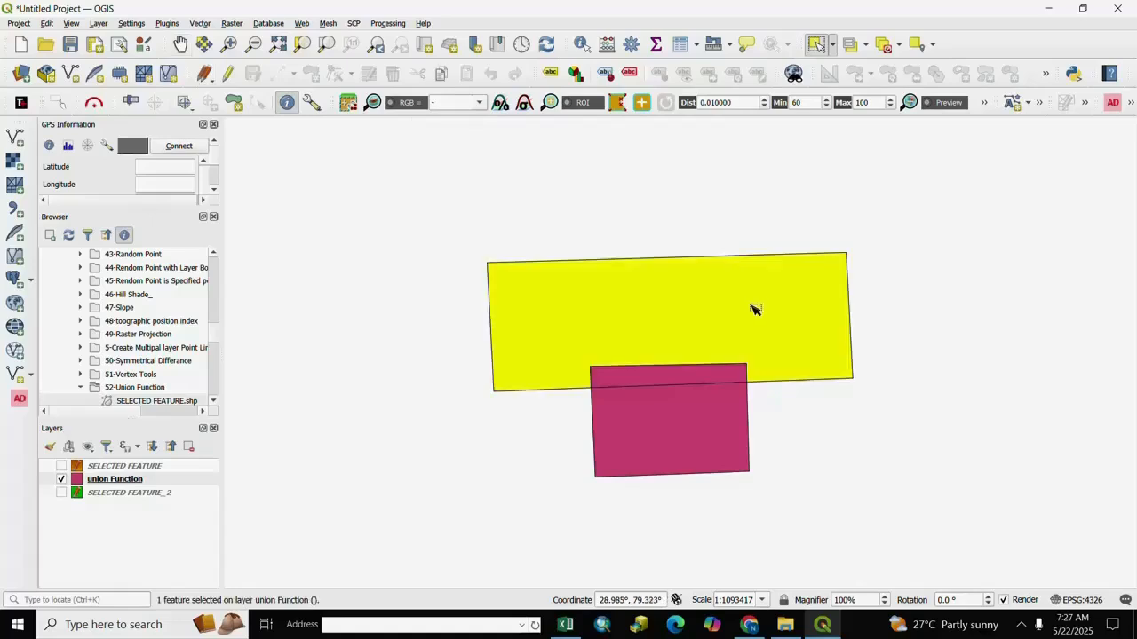
left_click(655, 378)
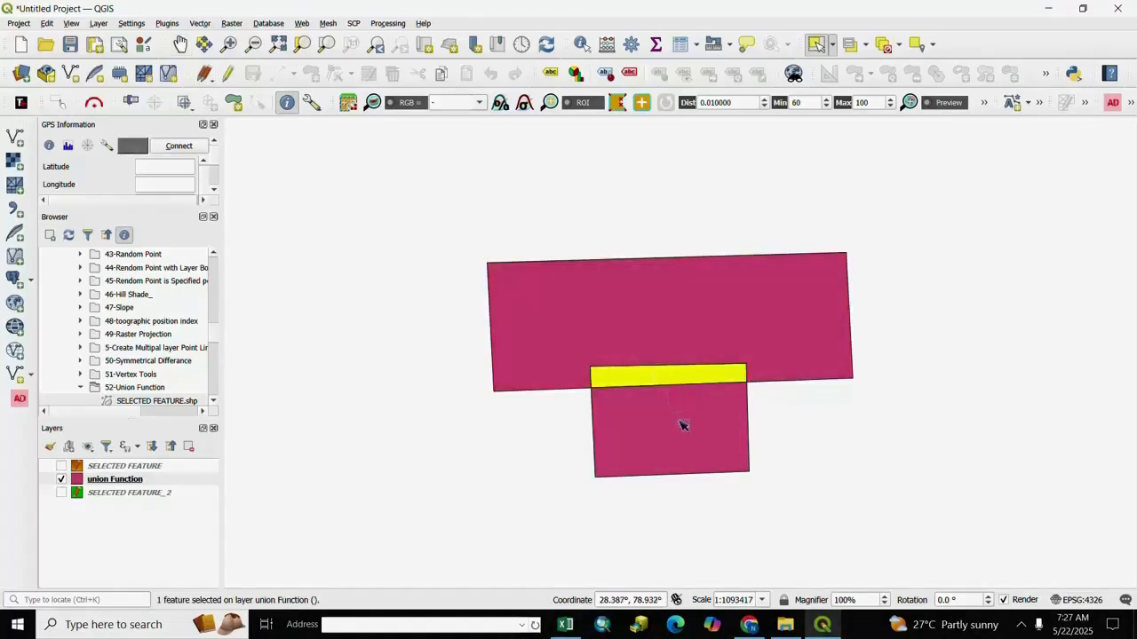
left_click(839, 451)
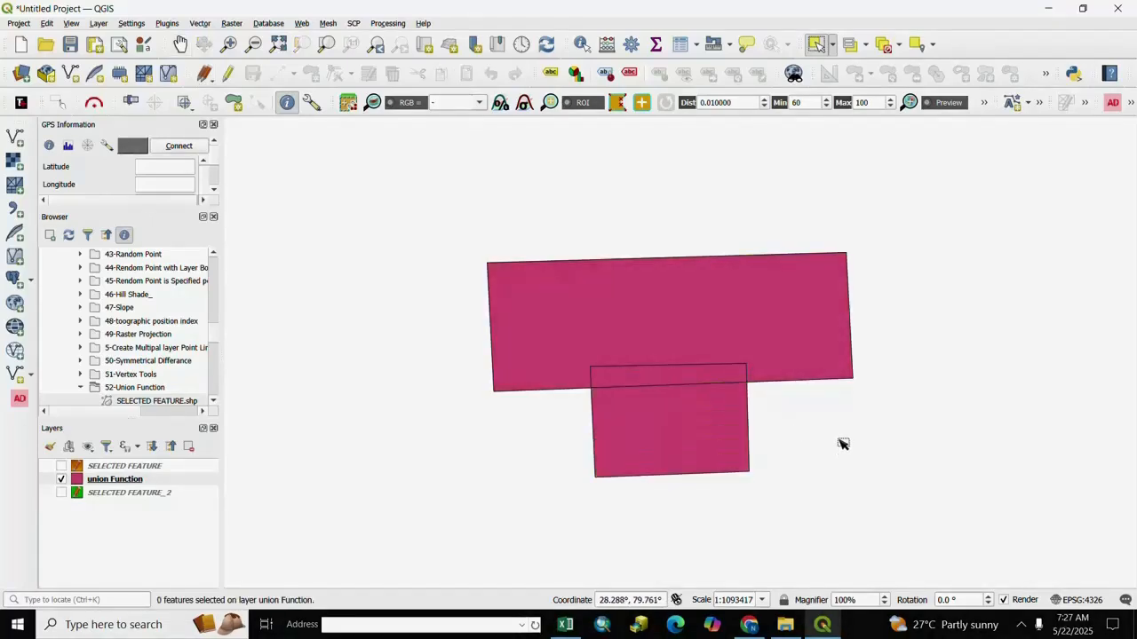
scroll(752, 402, "up", 1)
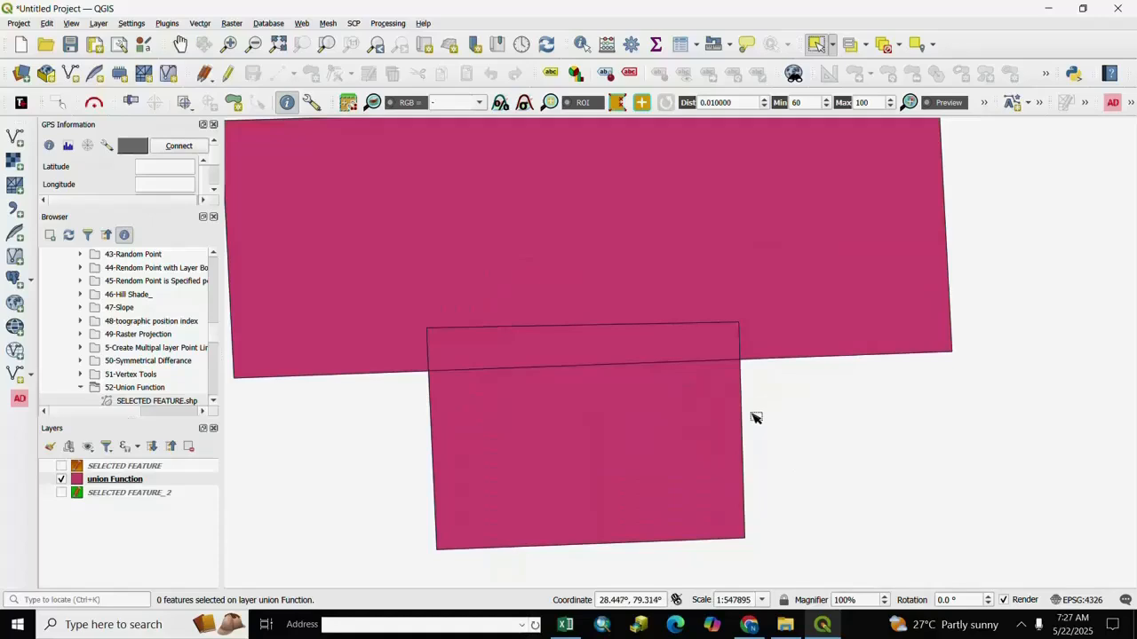
Examine the fields from both source layers in the union Function attribute table, from fid to TYPE_2_2, and close the table.
right_click(112, 479)
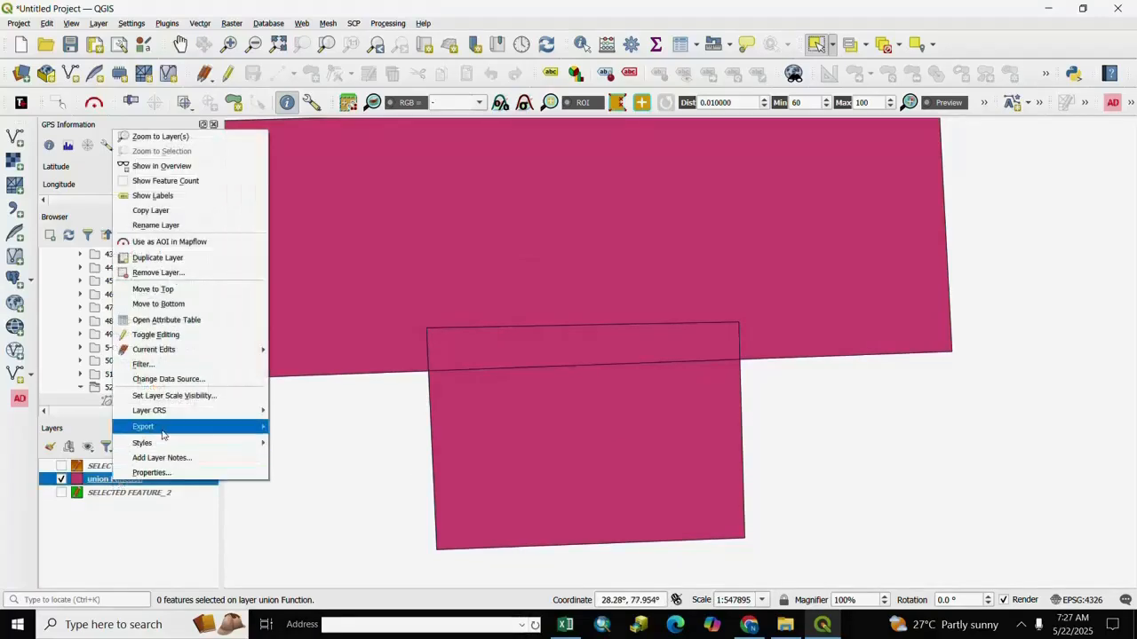
left_click(192, 319)
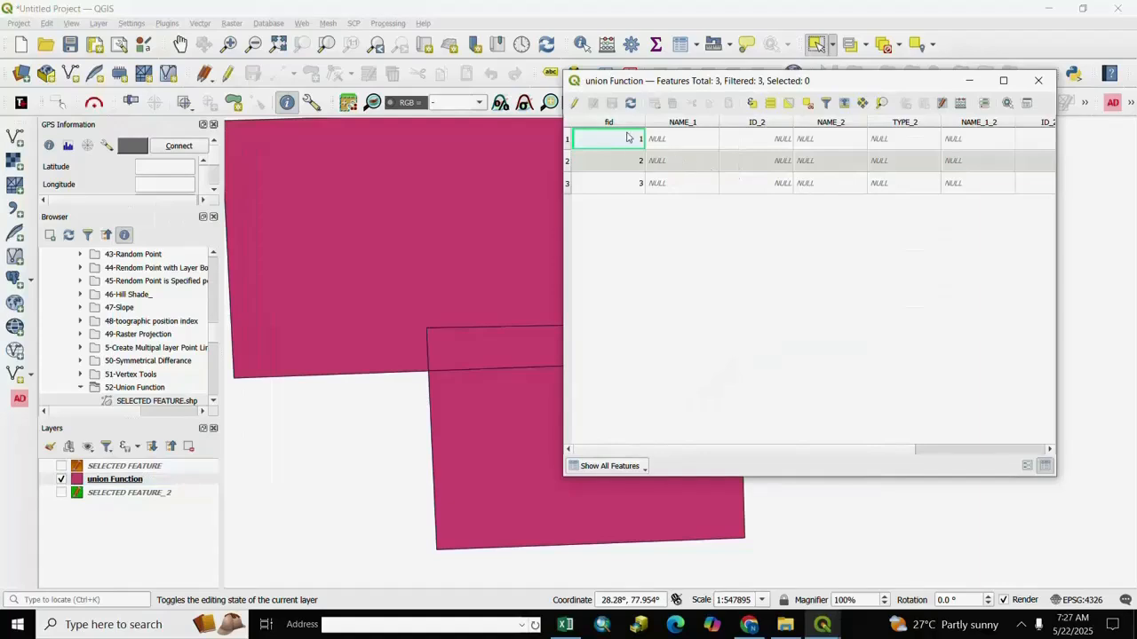
left_click(692, 124)
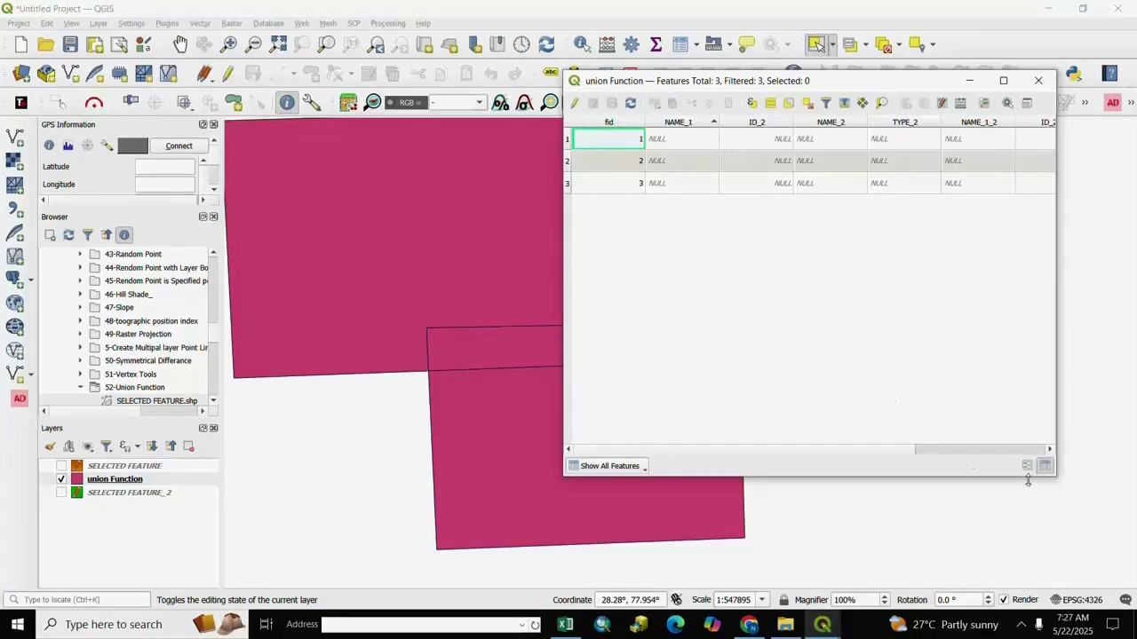
left_click(758, 125)
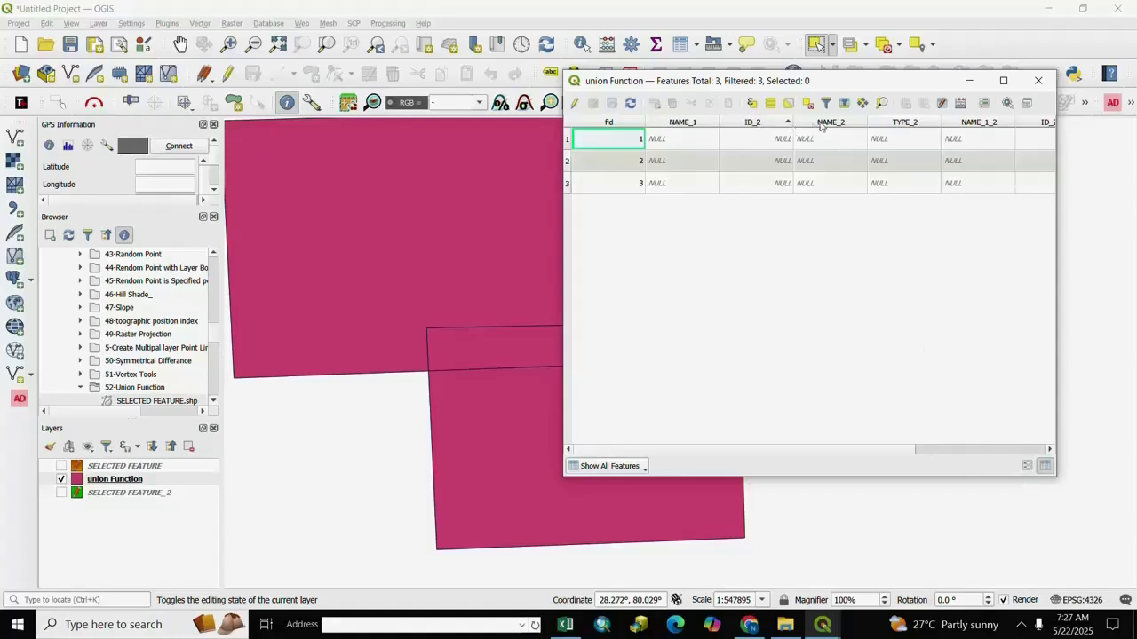
left_click(905, 125)
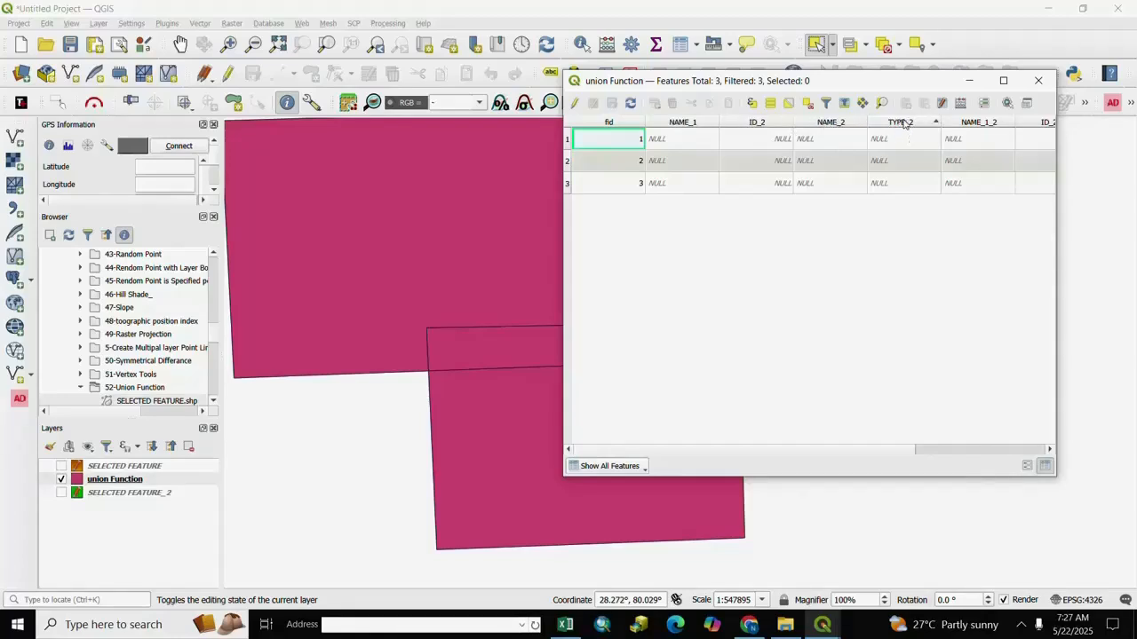
left_click(997, 124)
left_click(1049, 451)
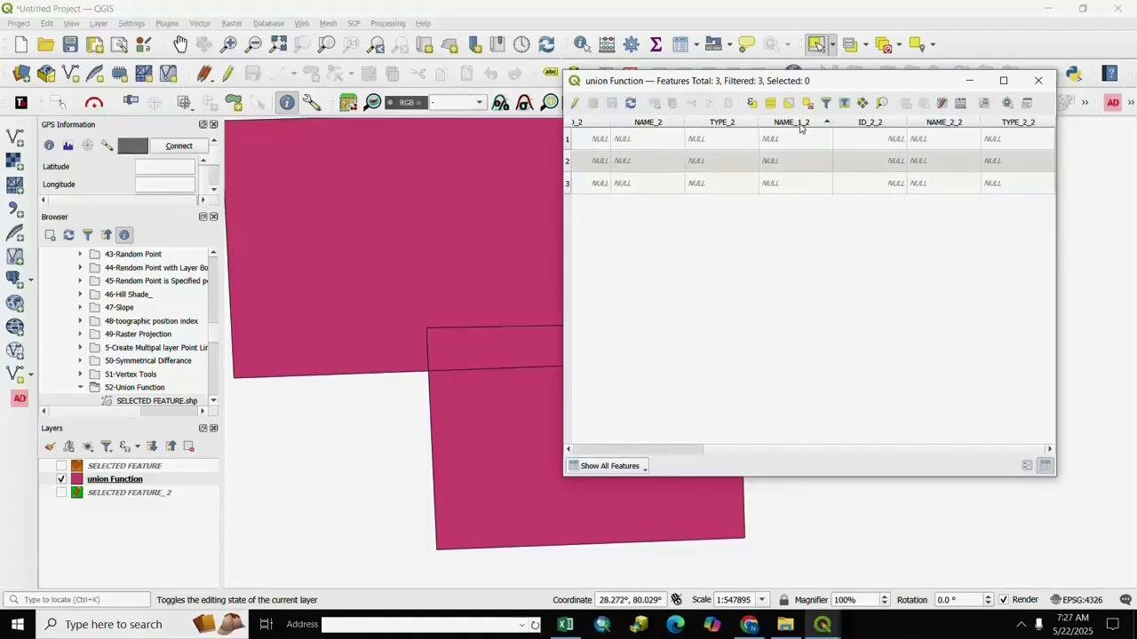
left_click(948, 125)
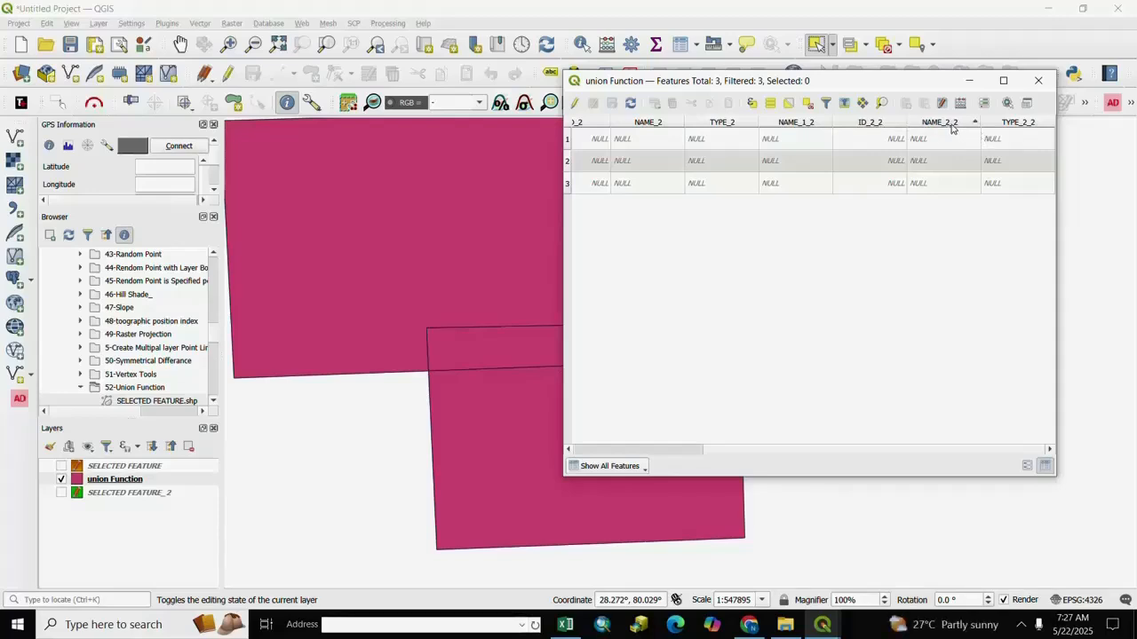
left_click(1005, 125)
left_click(682, 451)
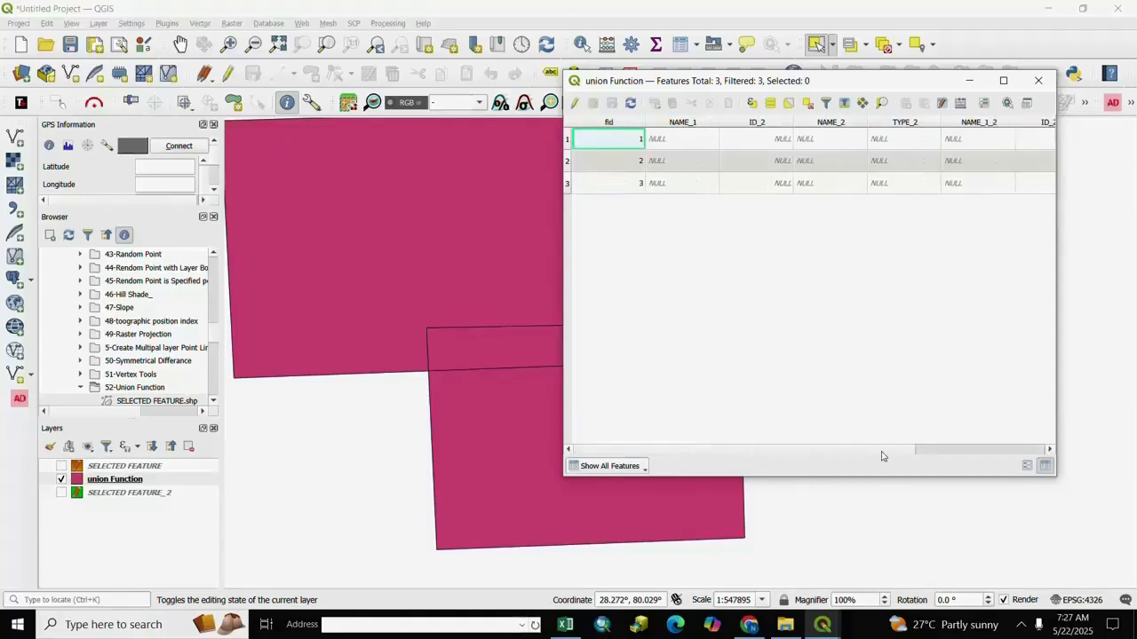
left_click(1038, 82)
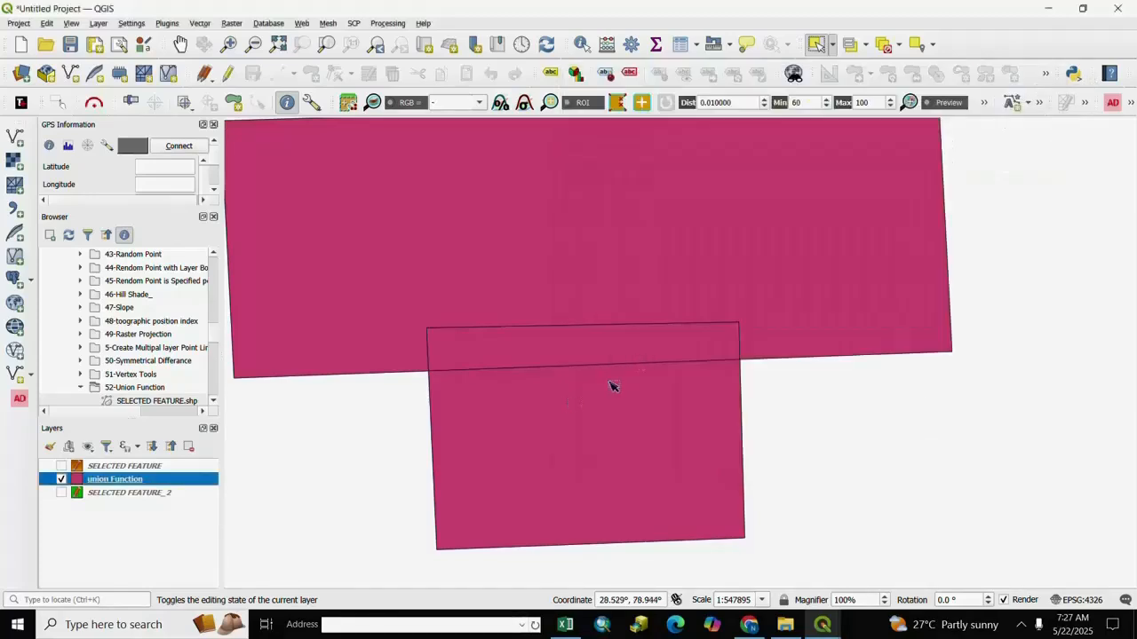
Inspect the outer boundaries and the overlap area of the union Function polygons on the map.
scroll(612, 384, "down", 2)
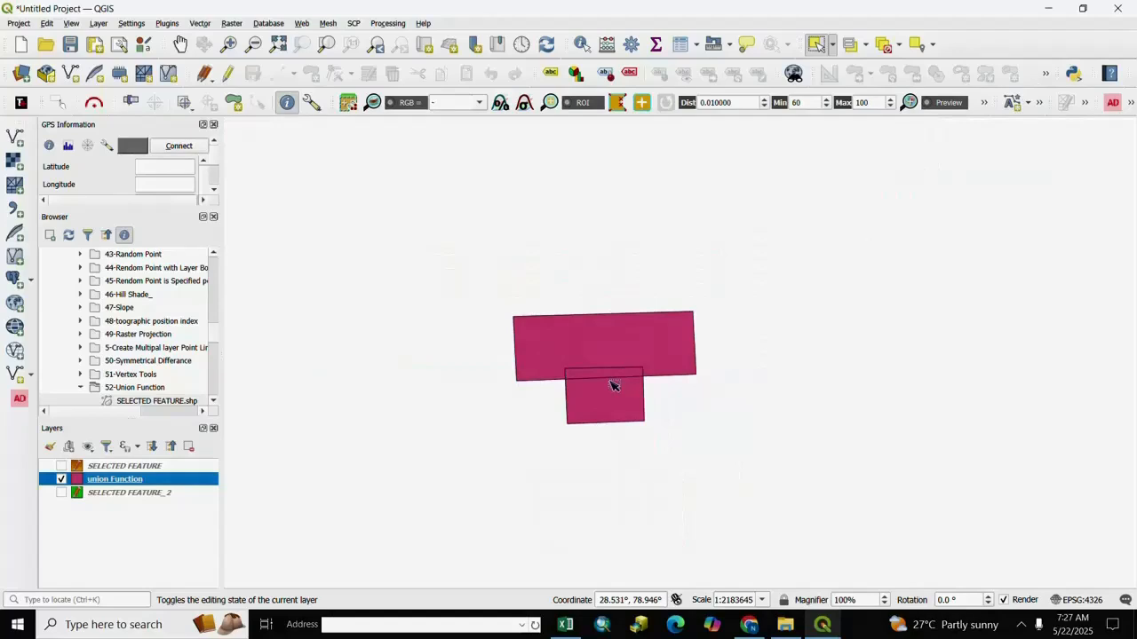
scroll(612, 384, "up", 1)
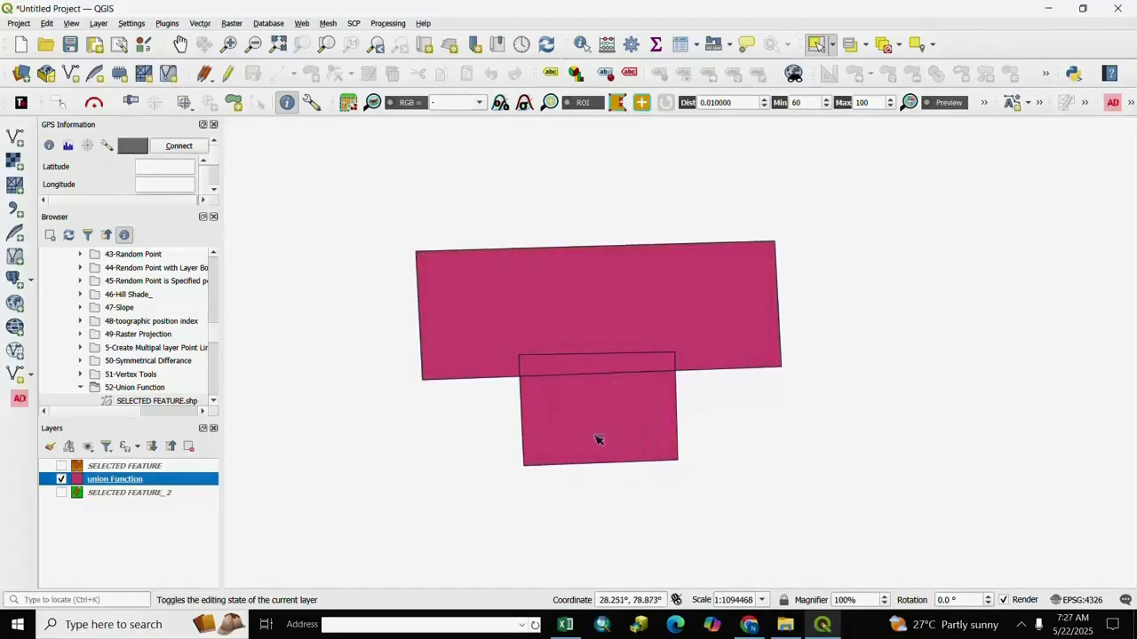
scroll(576, 432, "up", 1)
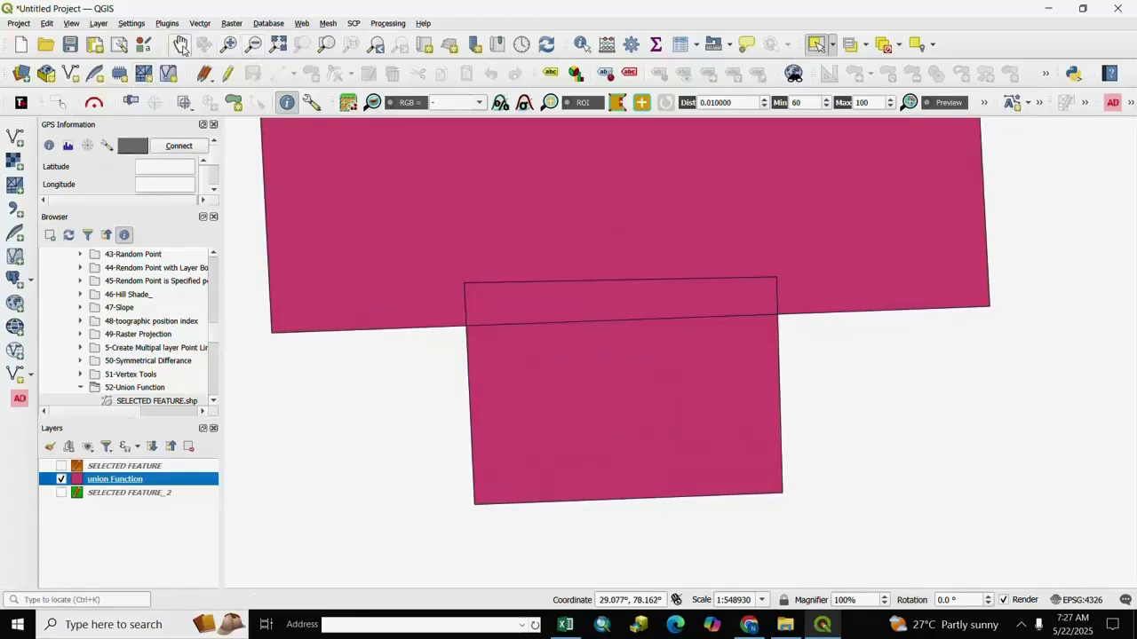
left_click(180, 44)
left_click_drag(586, 314, 609, 358)
scroll(611, 356, "down", 1)
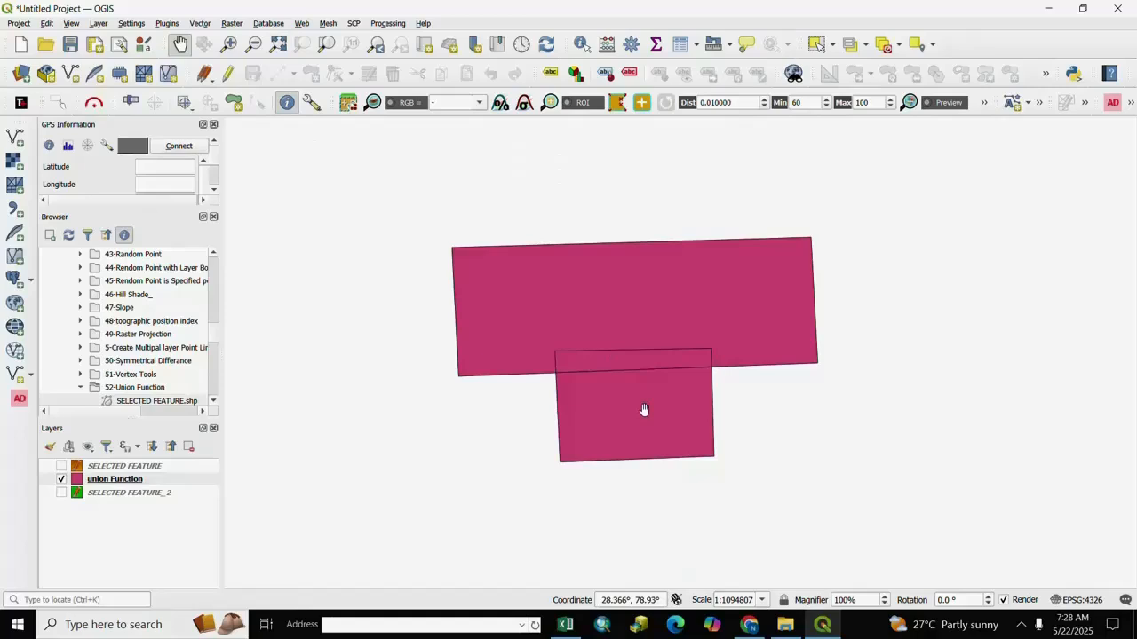
scroll(645, 410, "up", 1)
left_click_drag(614, 340, 654, 404)
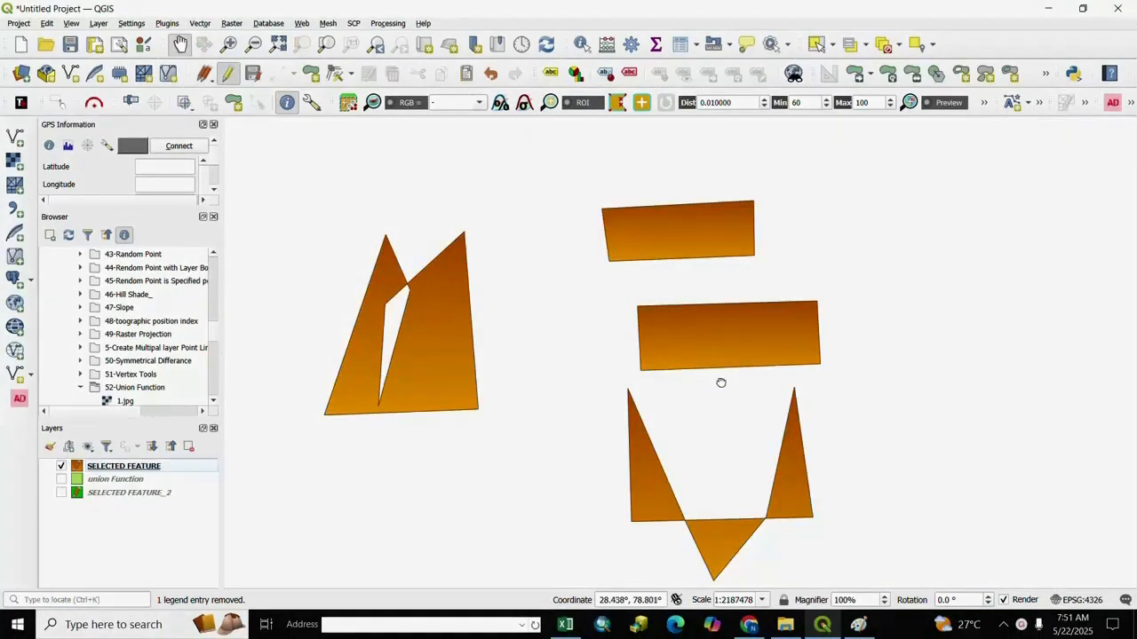
left_click_drag(720, 382, 684, 360)
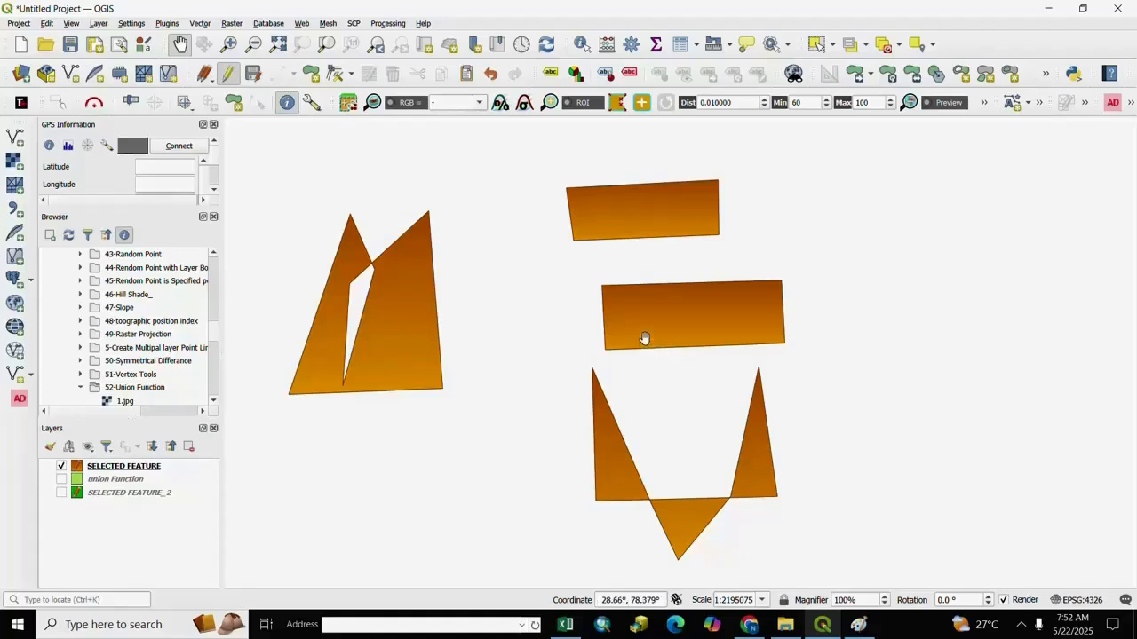
left_click_drag(644, 340, 622, 340)
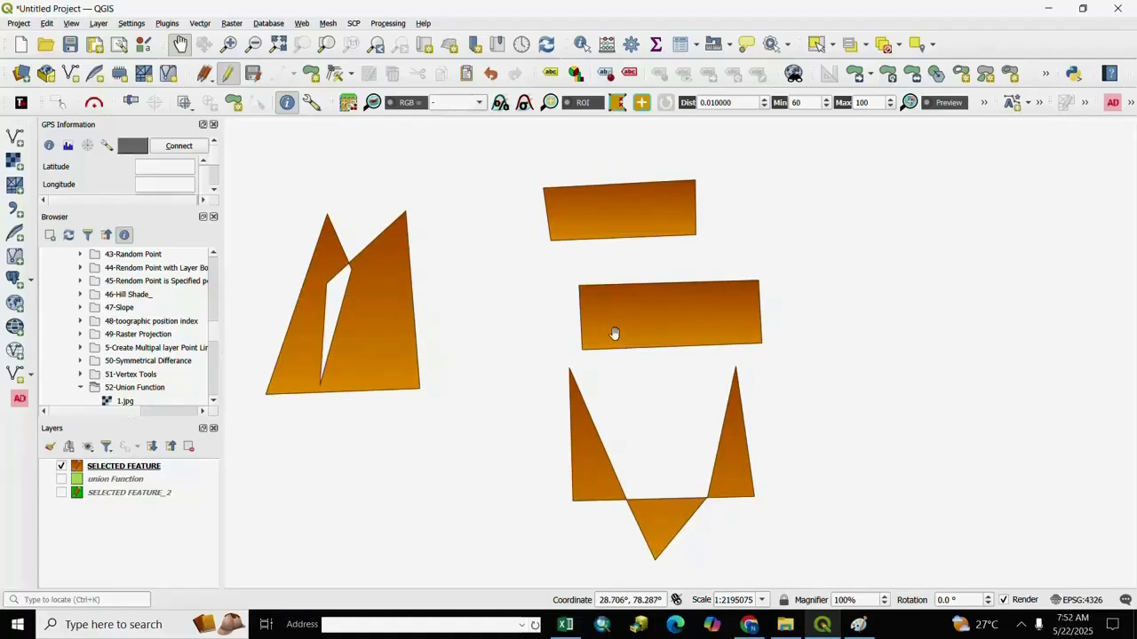
left_click_drag(612, 332, 627, 338)
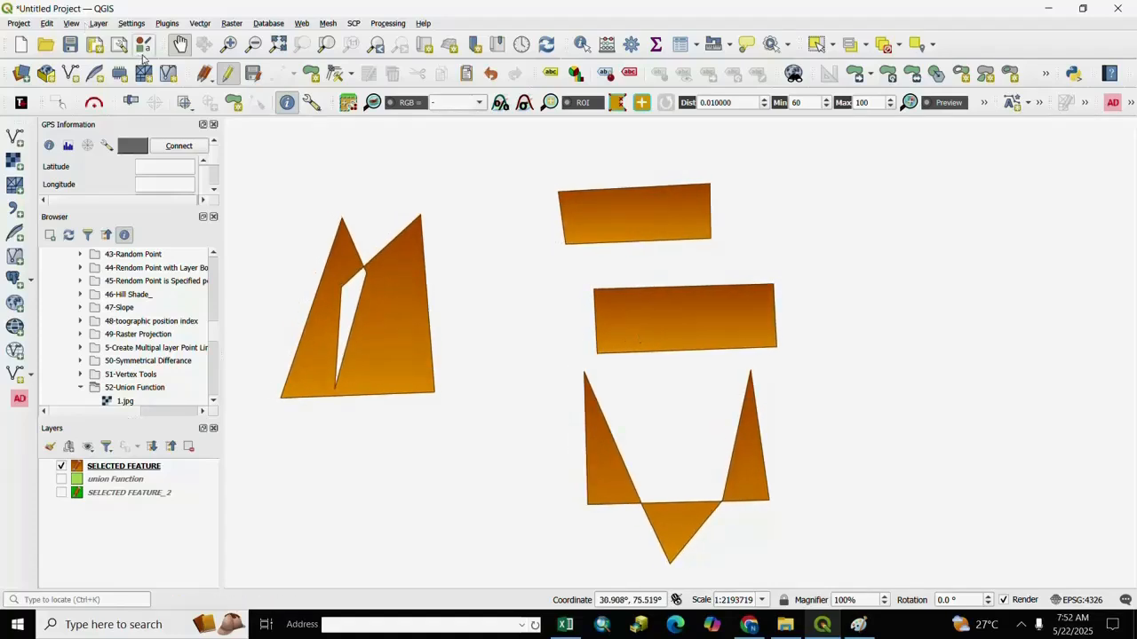
Start the Check Validity geometry tool with SELECTED FEATURE as the input layer.
left_click(200, 24)
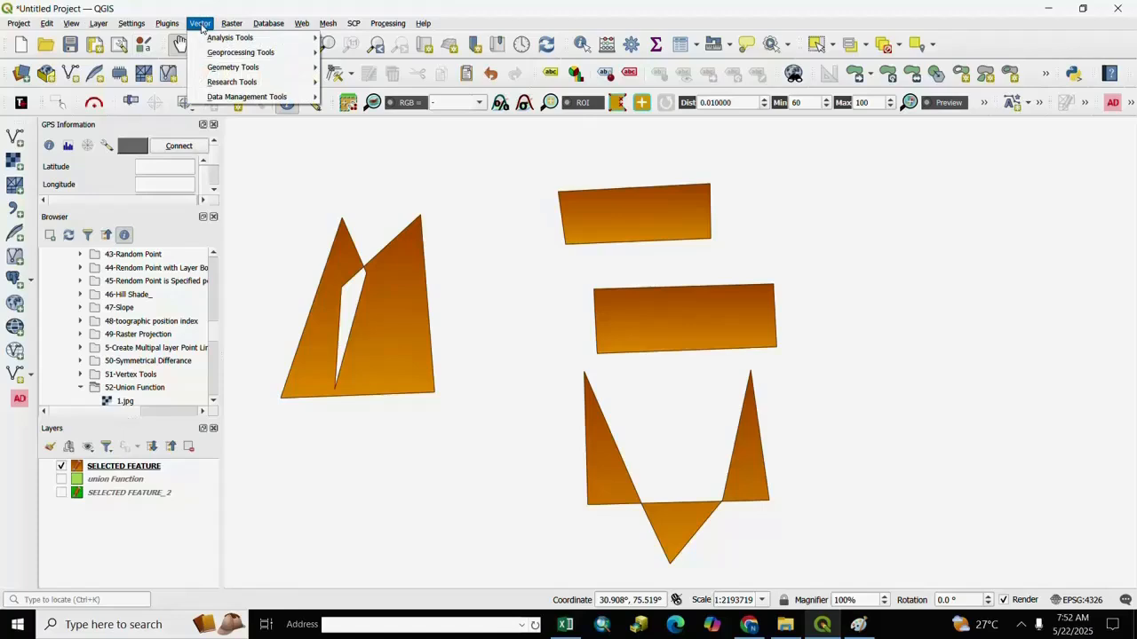
mouse_move(236, 71)
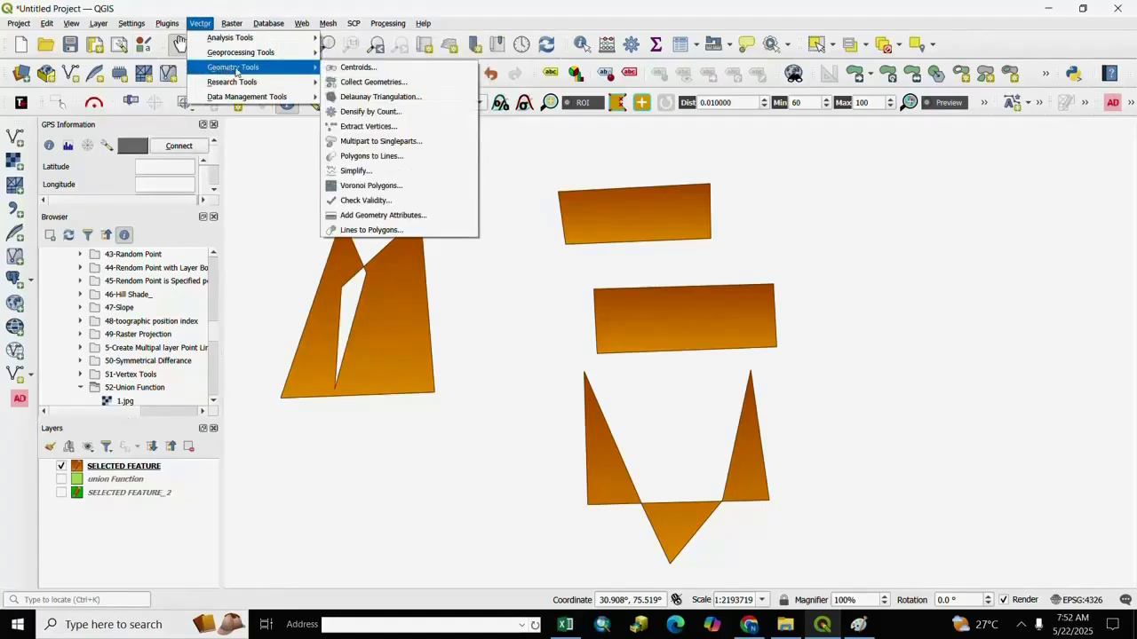
left_click(364, 202)
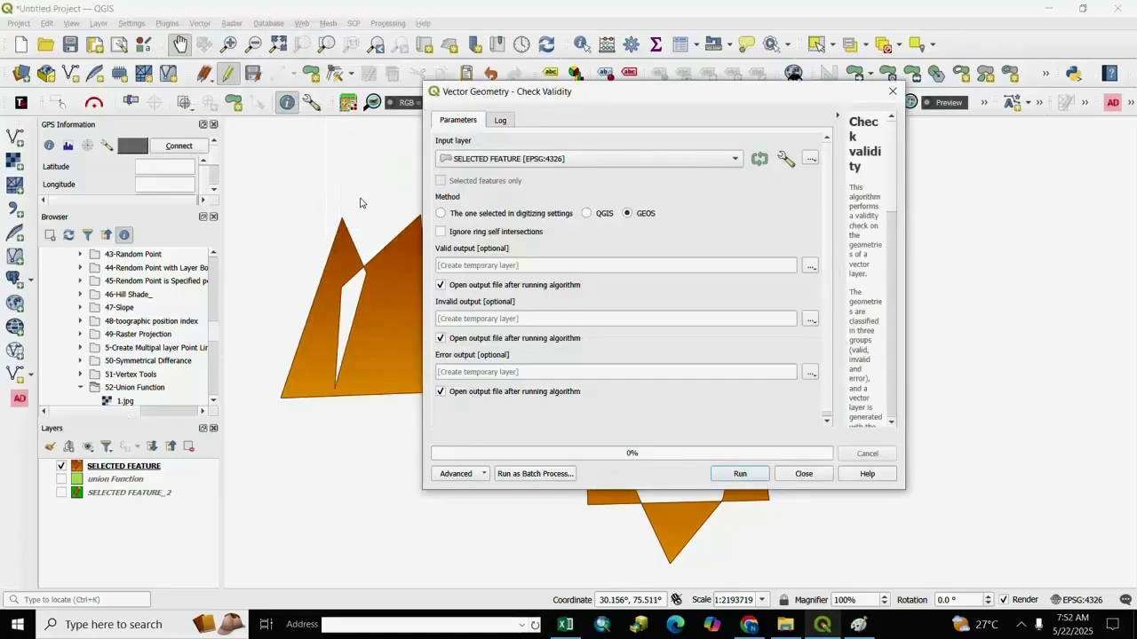
left_click(734, 161)
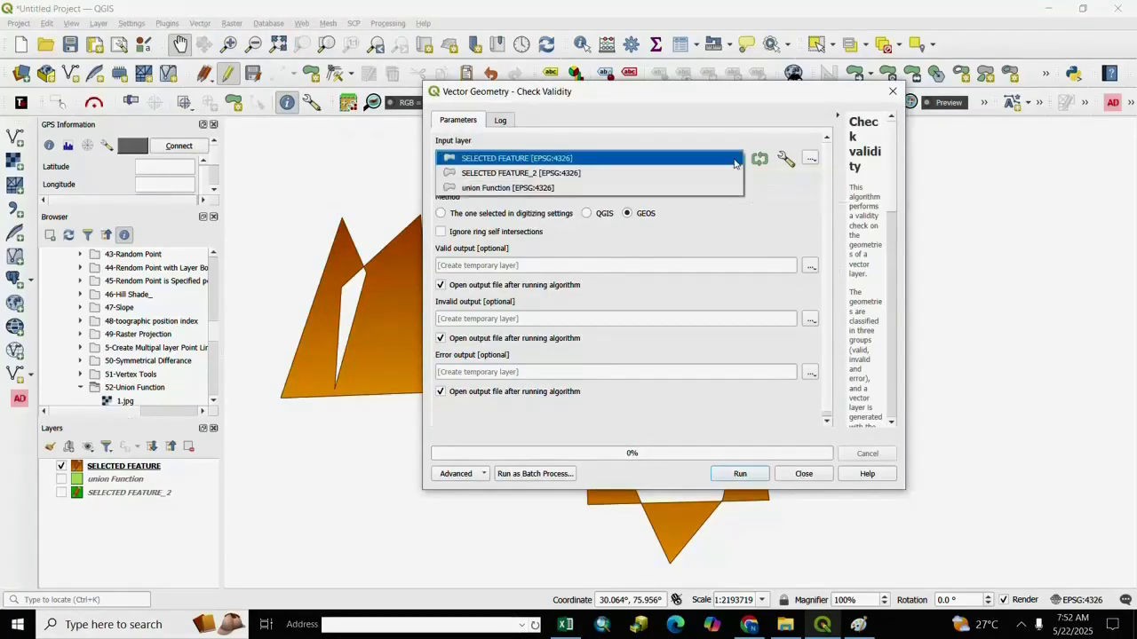
left_click(474, 160)
left_click_drag(622, 99, 682, 47)
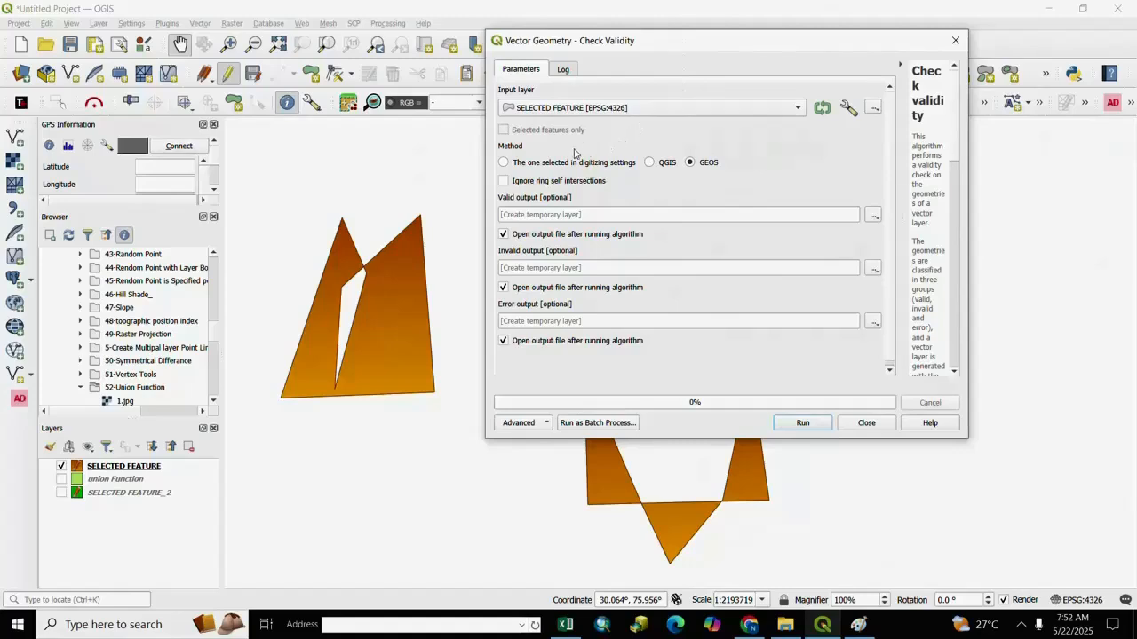
Run the validity check using the method selected in the digitizing settings, with temporary layers as outputs, and close the tool.
left_click(504, 165)
left_click(875, 218)
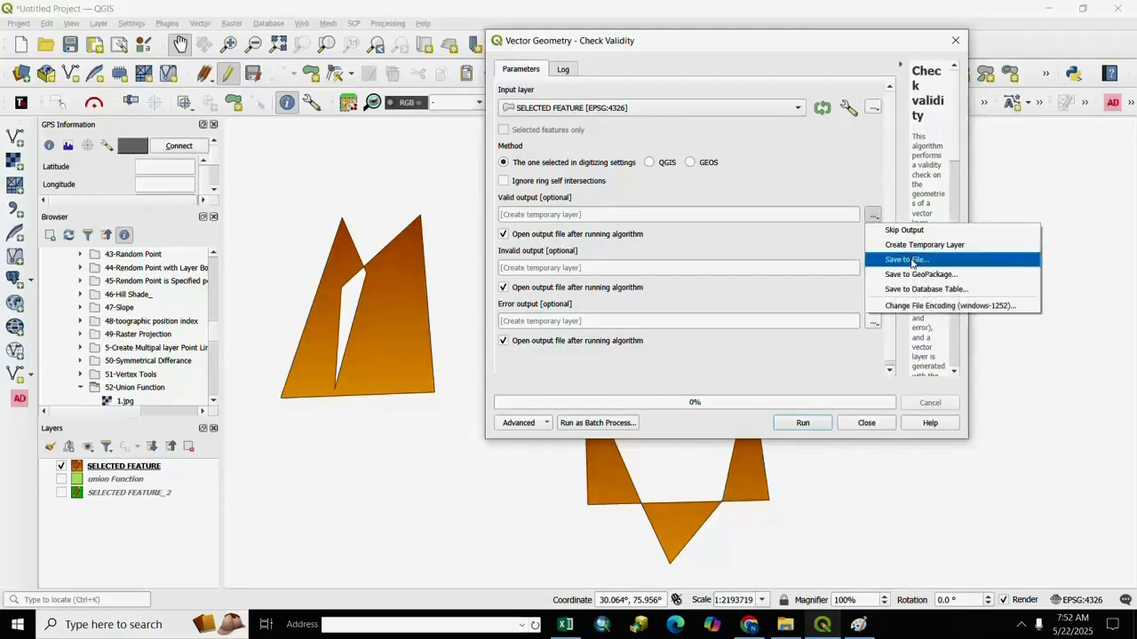
left_click(840, 249)
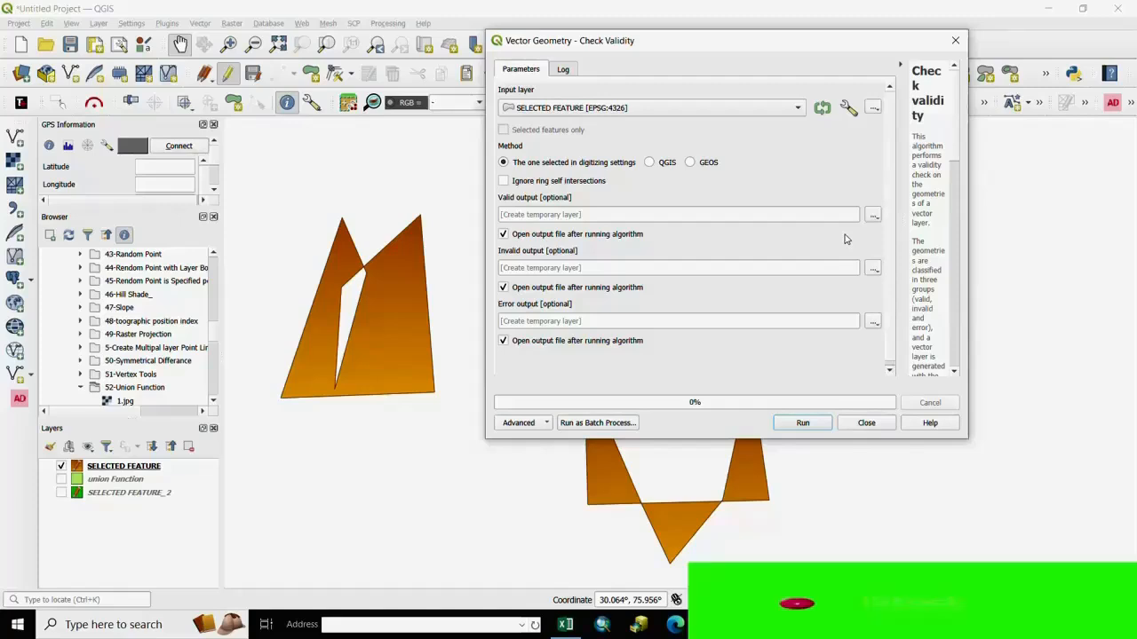
left_click(802, 423)
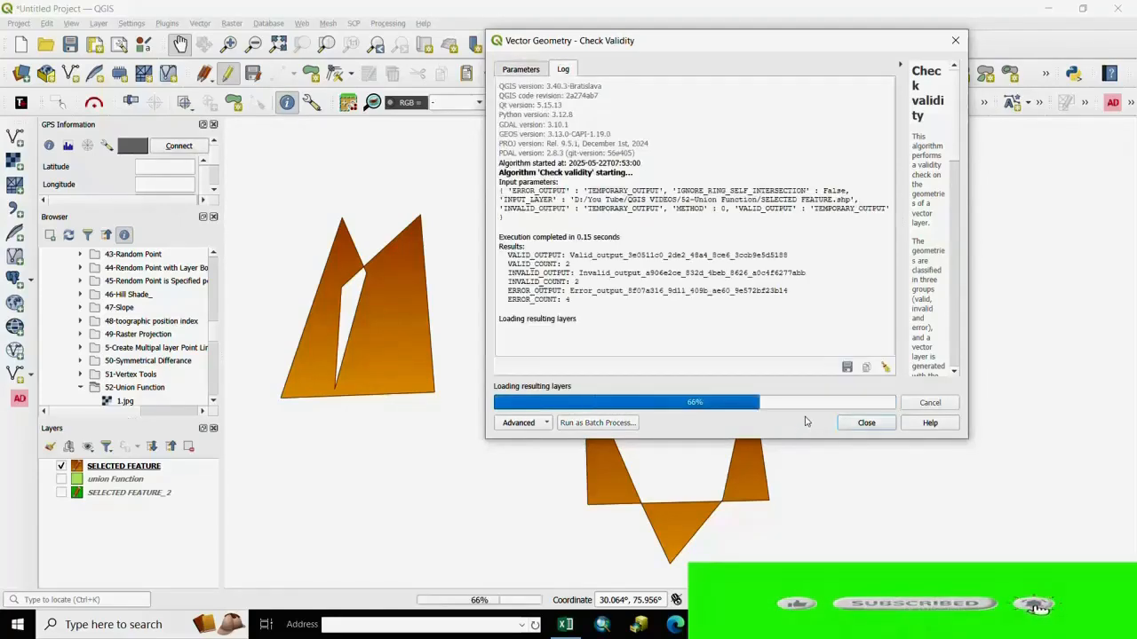
left_click(866, 424)
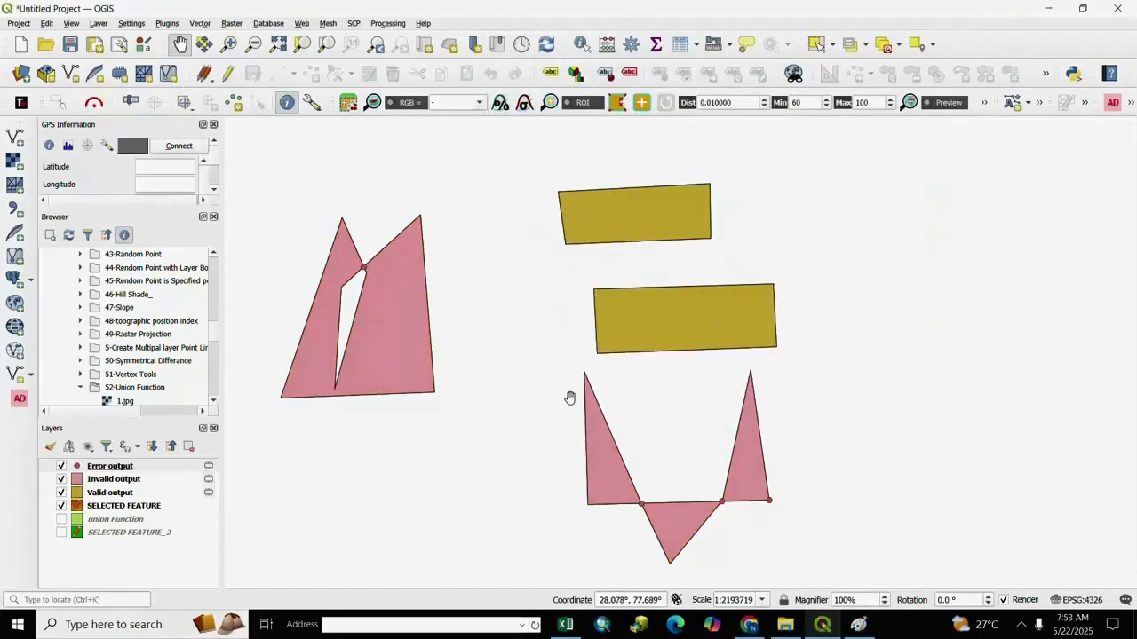
Hide the Valid output, Invalid output and SELECTED FEATURE layers so only the Error output points are displayed.
left_click_drag(530, 381, 576, 381)
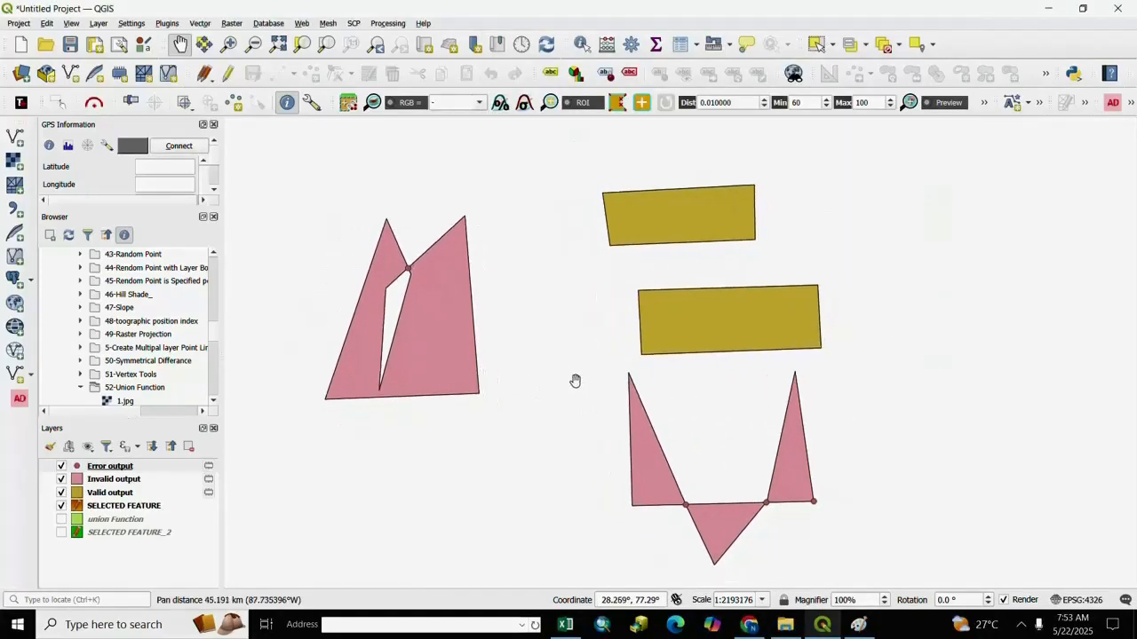
left_click(62, 493)
left_click(61, 480)
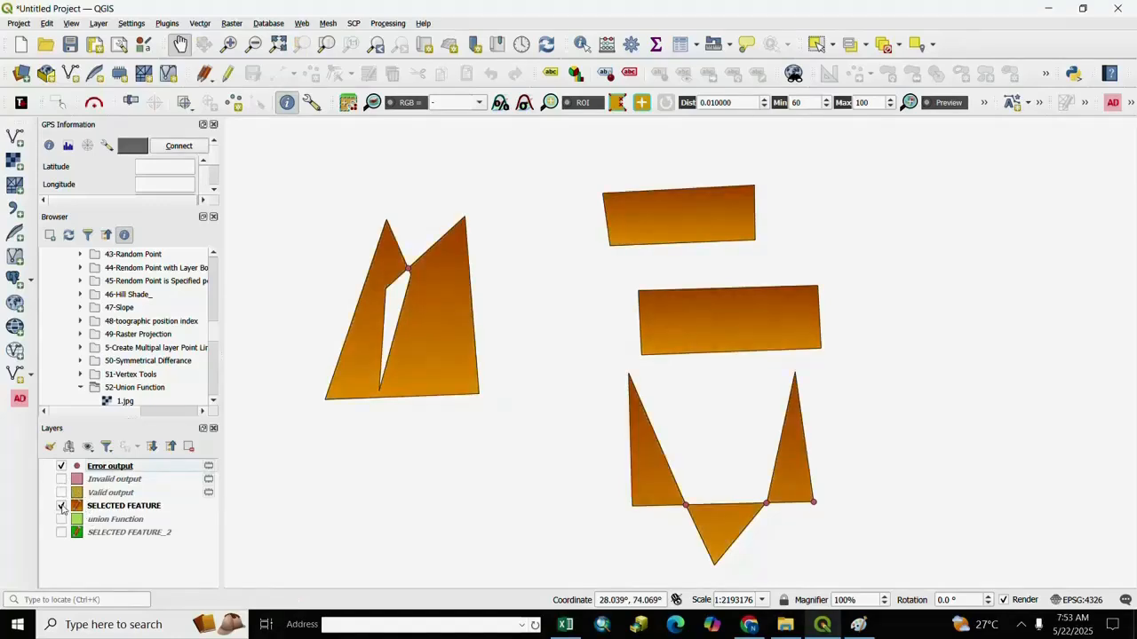
left_click(62, 506)
Select all error records in the Error output layer's attribute table and close the table.
left_click(111, 468)
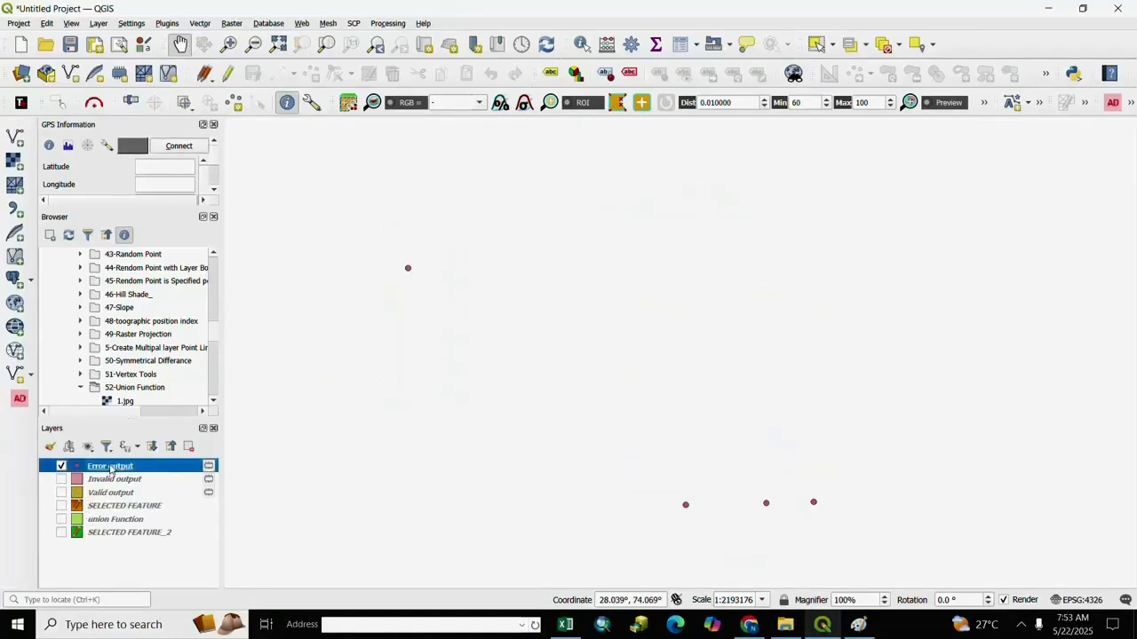
right_click(111, 468)
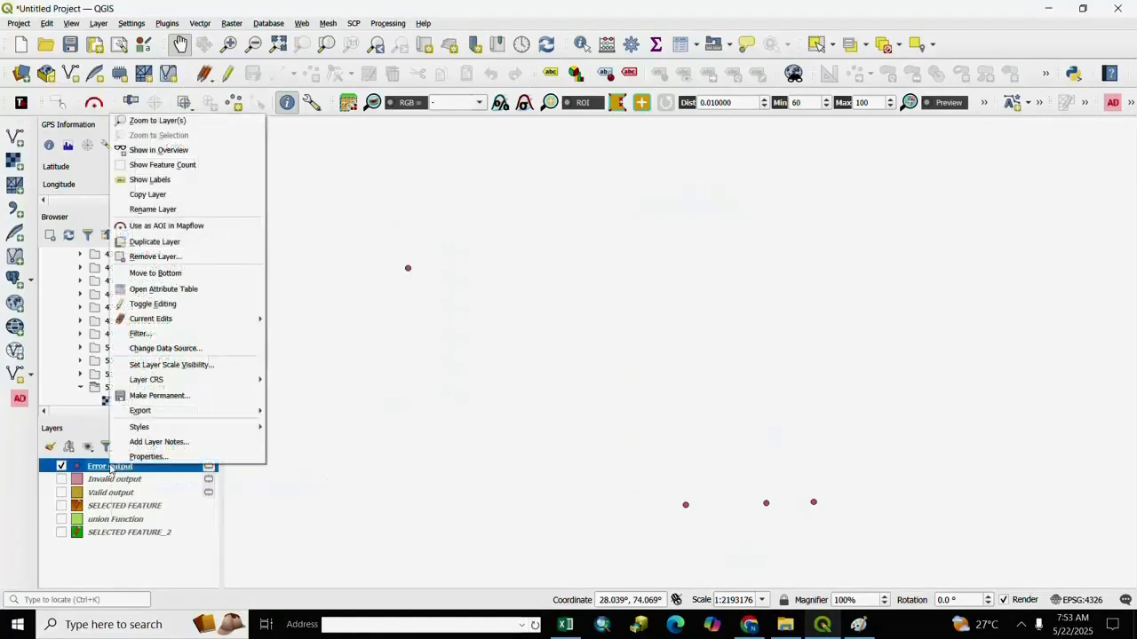
left_click(155, 289)
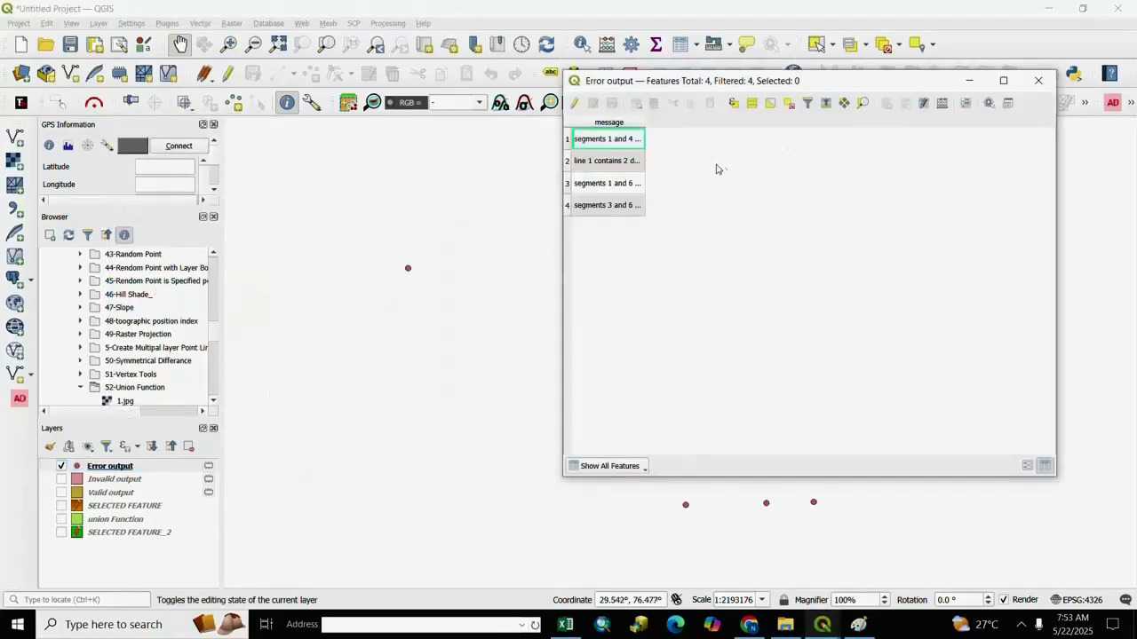
left_click_drag(568, 141, 611, 242)
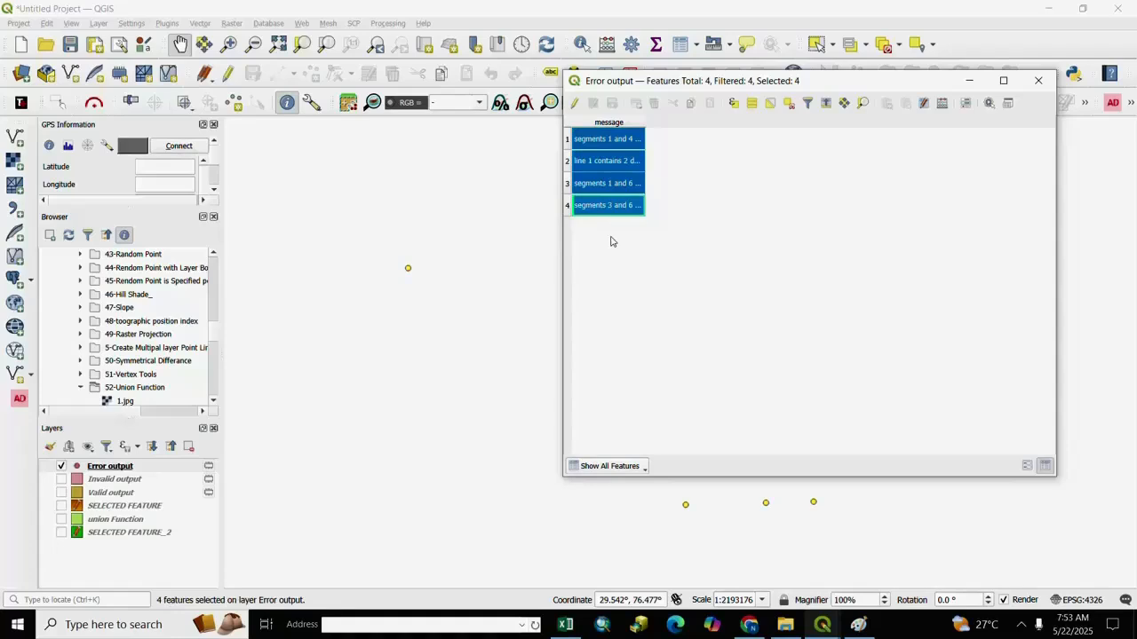
left_click(1038, 80)
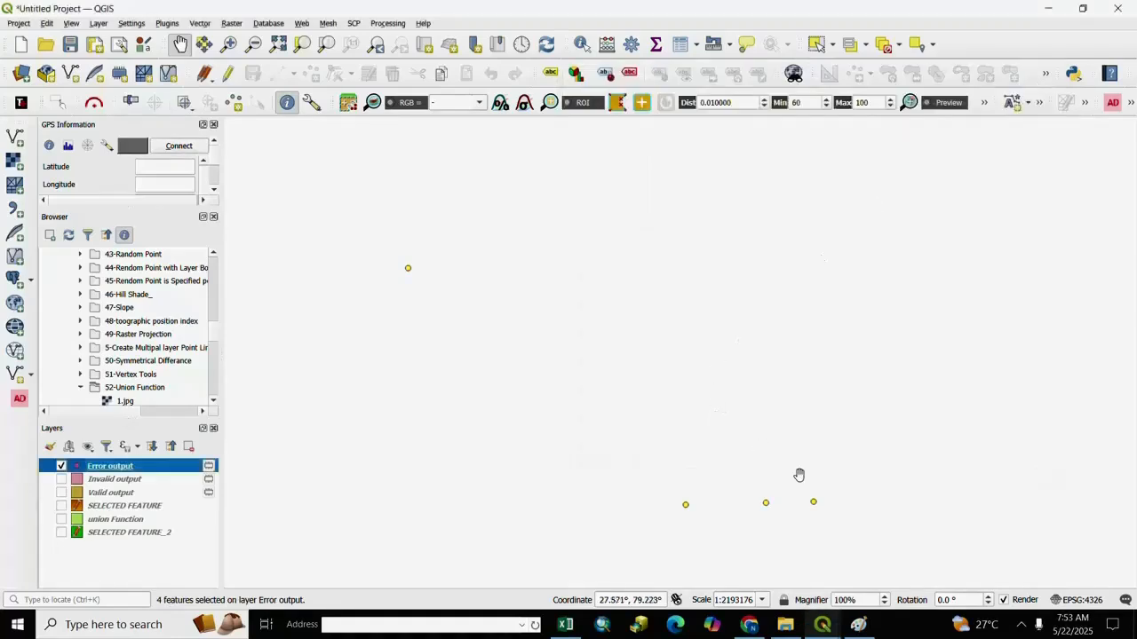
Display the Invalid output layer together with the selected error points and make it the active layer.
left_click_drag(794, 437, 703, 408)
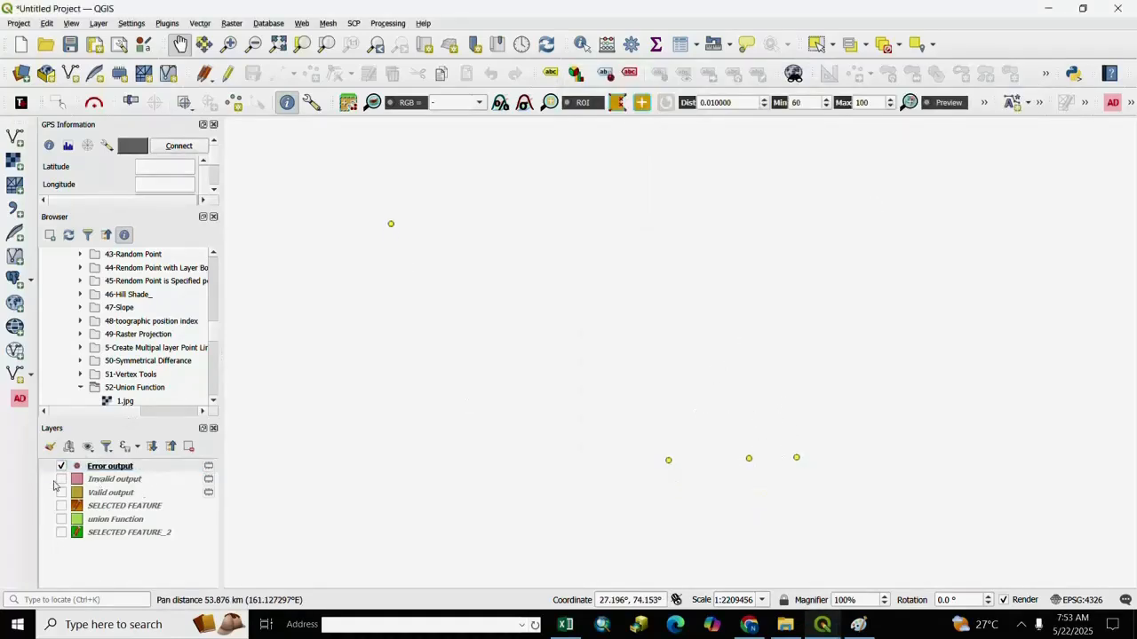
left_click(61, 479)
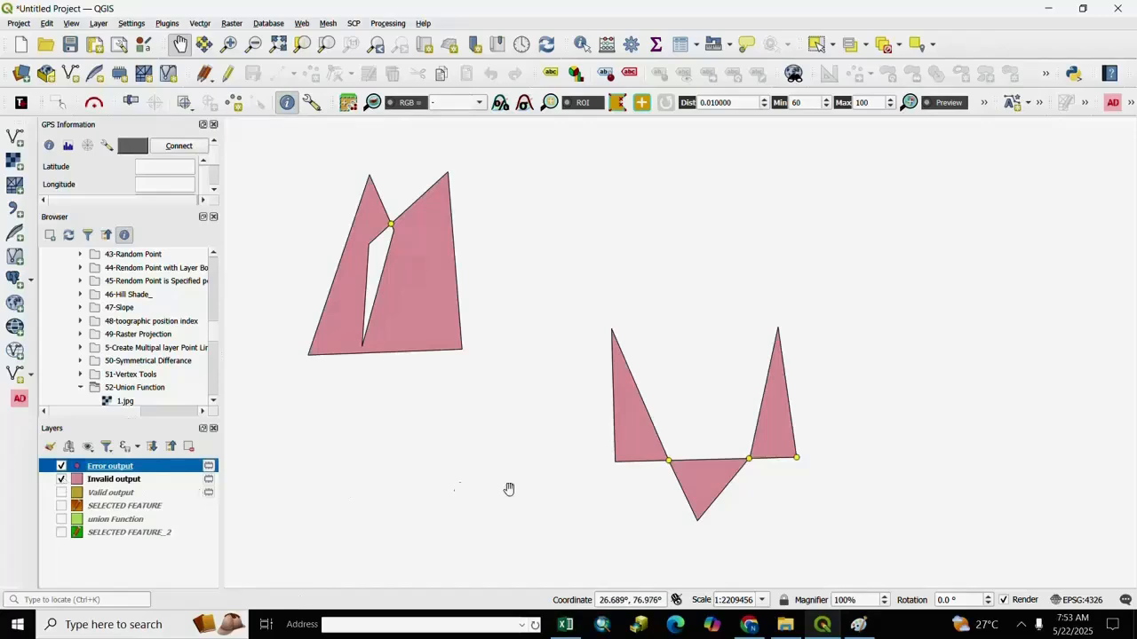
left_click(124, 481)
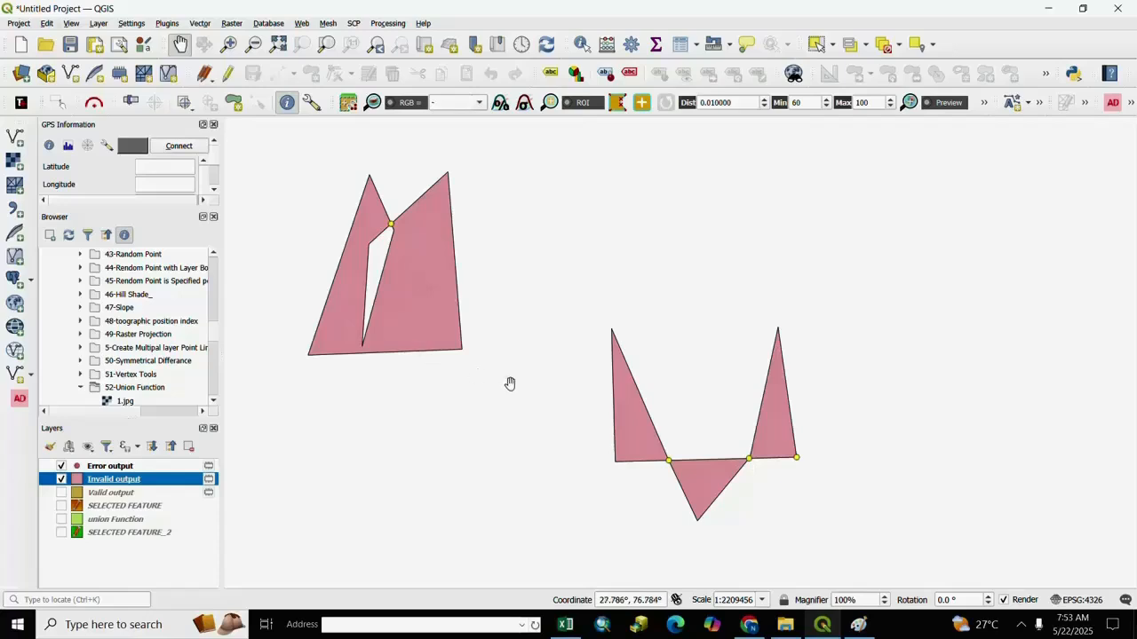
left_click_drag(510, 384, 535, 406)
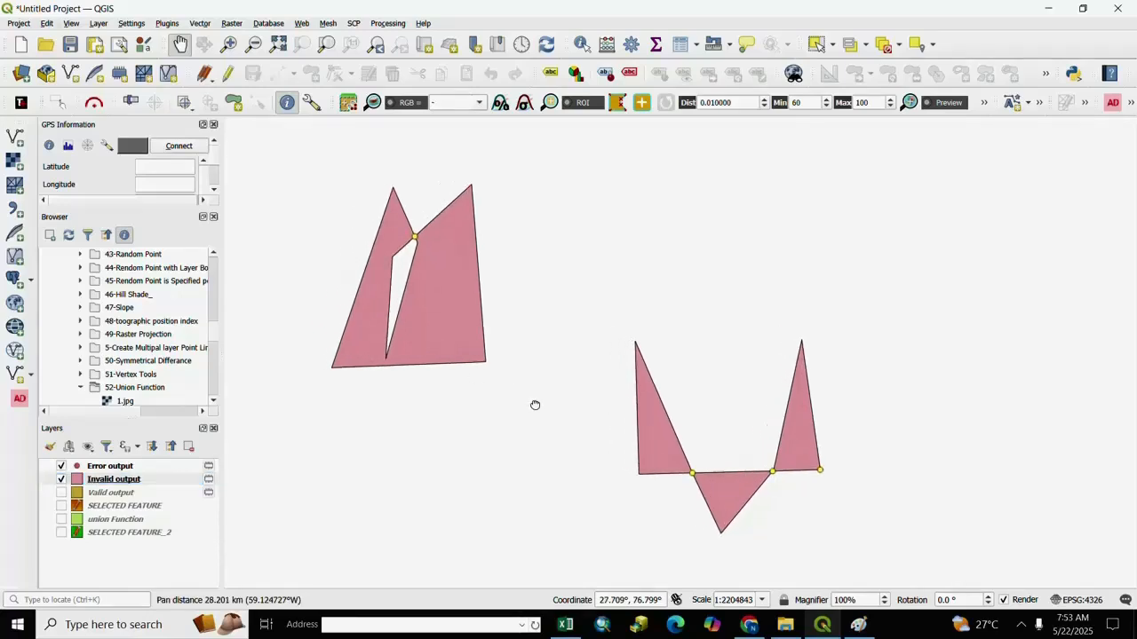
Hide the Invalid output and Error output layers and display the Valid output layer to examine its polygons.
left_click(61, 479)
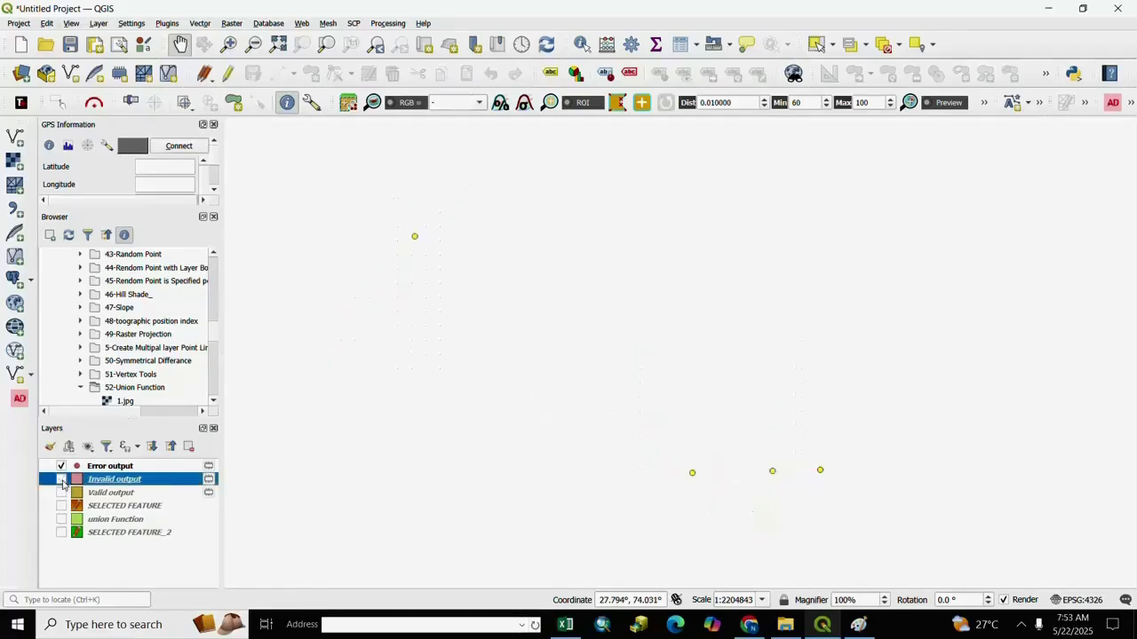
left_click(61, 493)
left_click(61, 466)
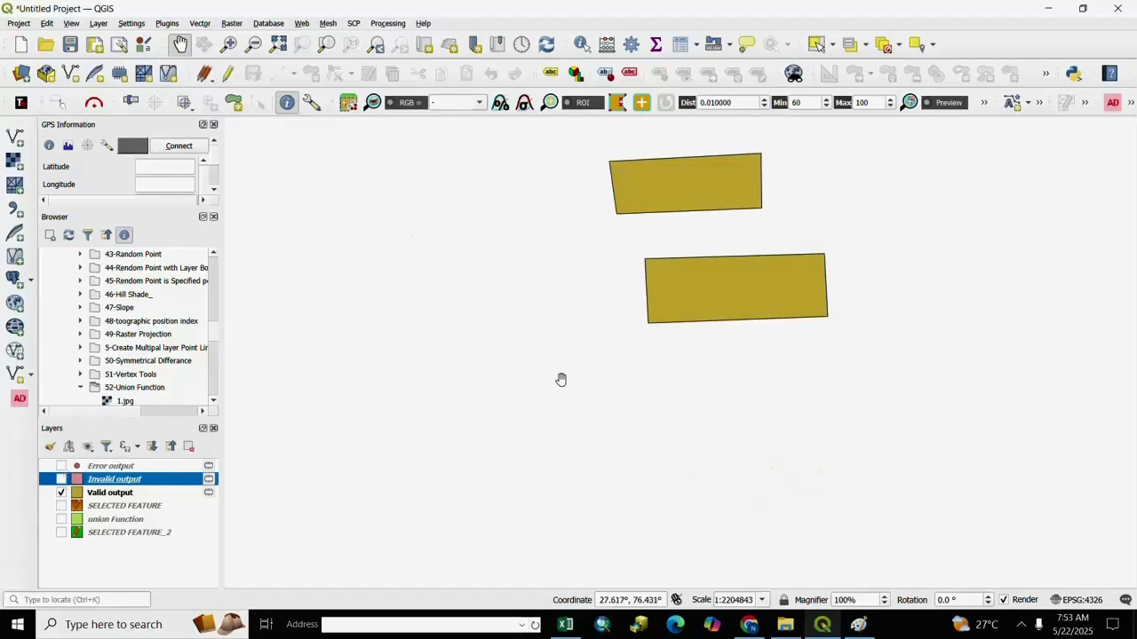
left_click_drag(561, 380, 569, 461)
scroll(684, 331, "up", 1)
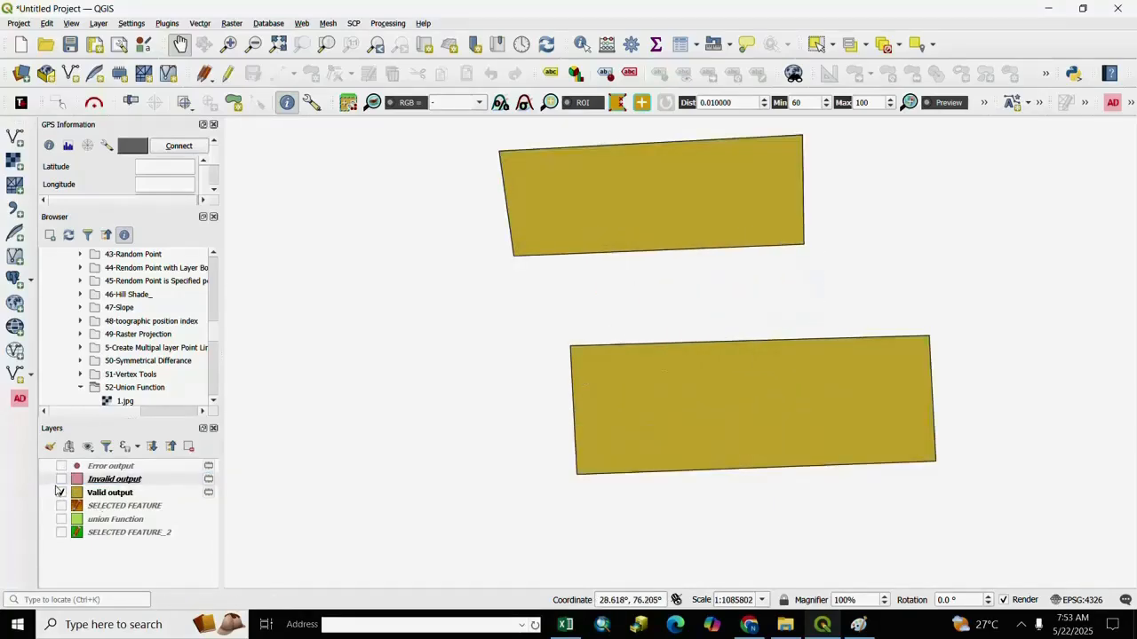
Display the Invalid output and Error output layers together with Valid output and compare the valid and invalid polygons.
left_click(61, 479)
left_click(61, 466)
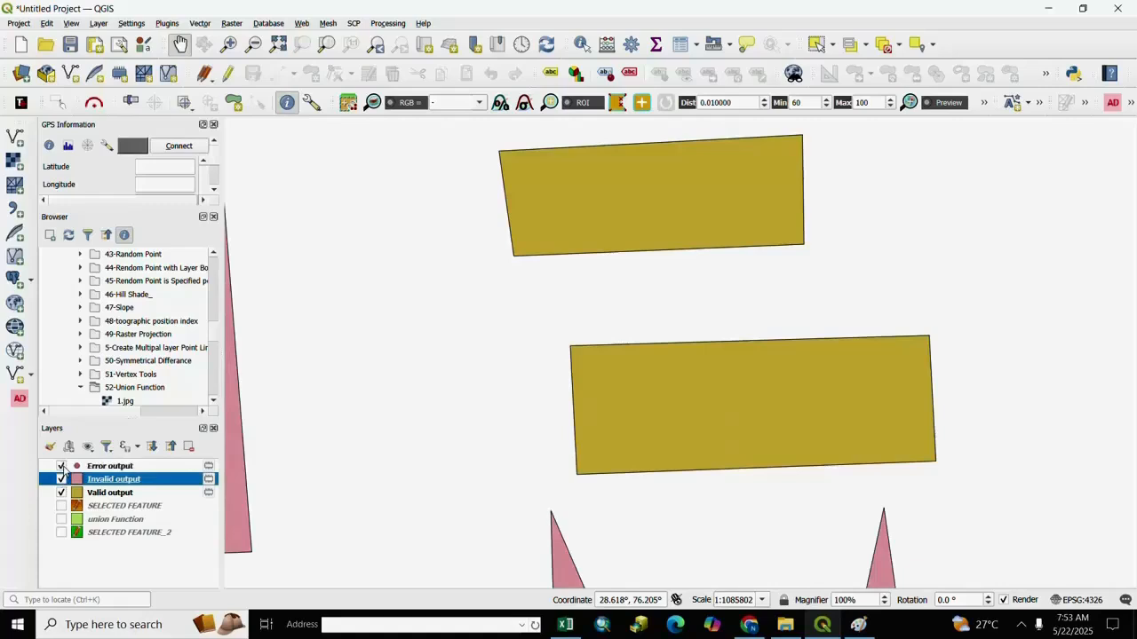
scroll(786, 456, "down", 2)
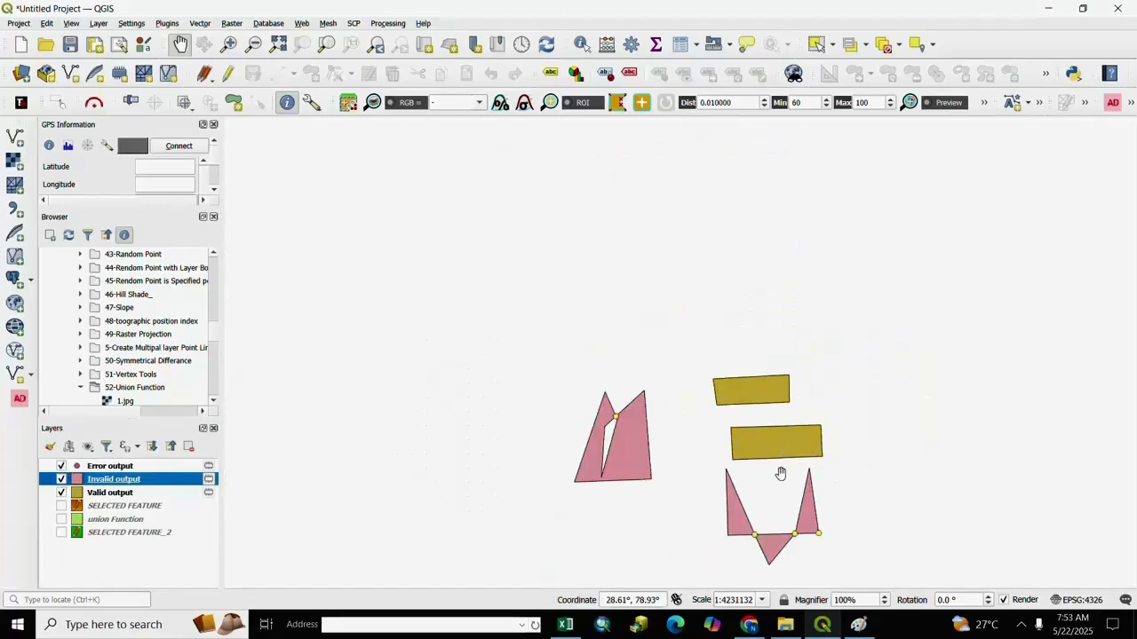
left_click_drag(781, 473, 718, 403)
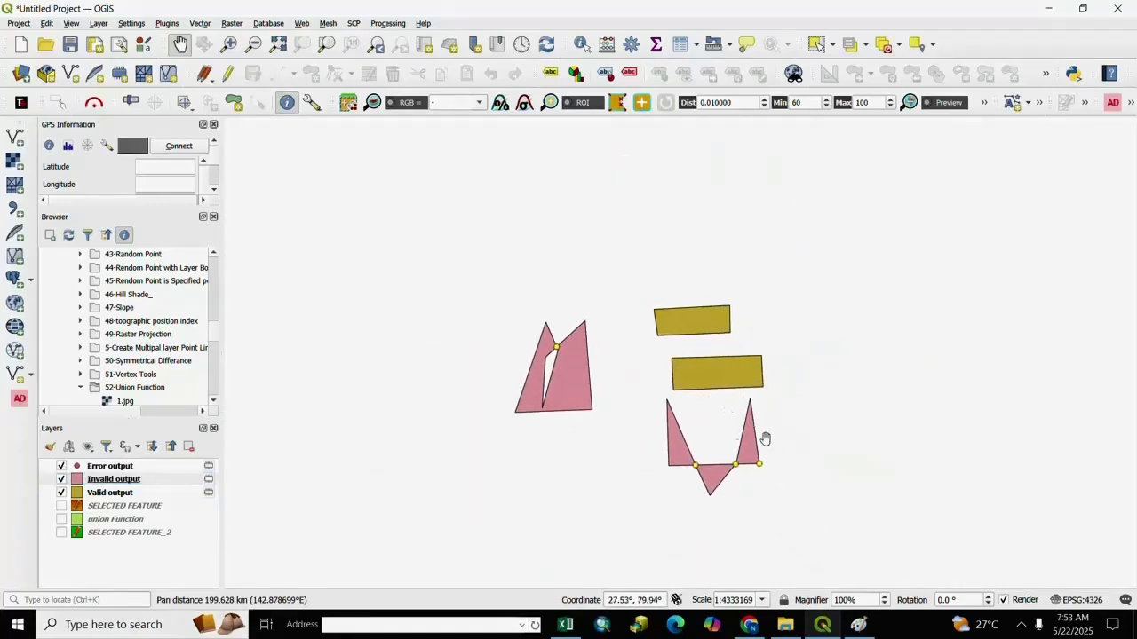
scroll(742, 438, "up", 1)
left_click(815, 44)
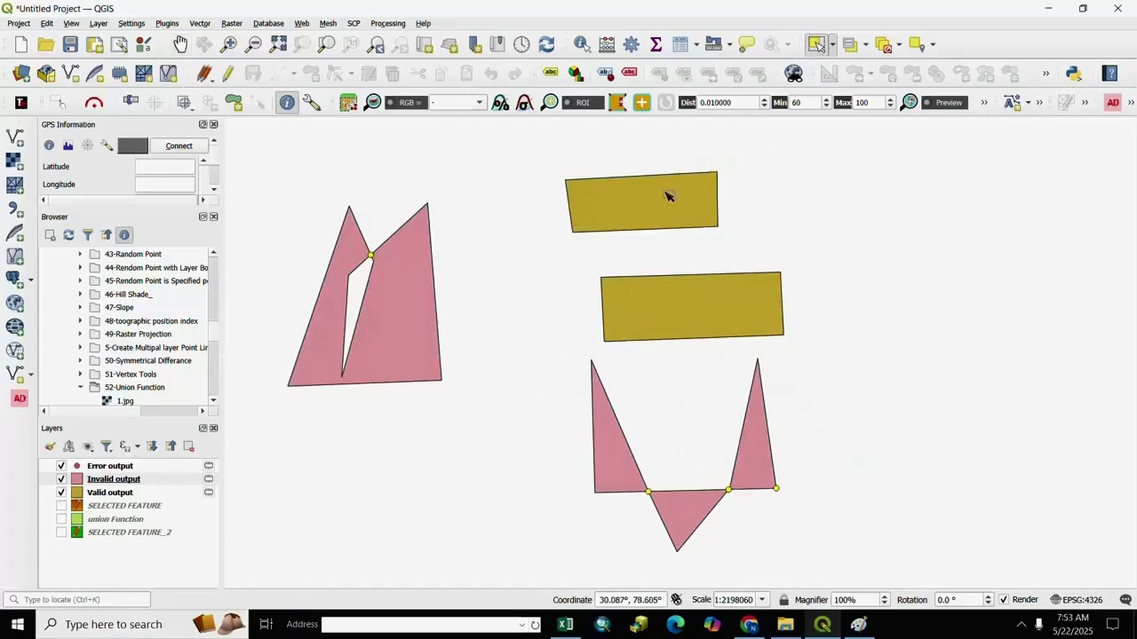
left_click_drag(668, 195, 716, 277)
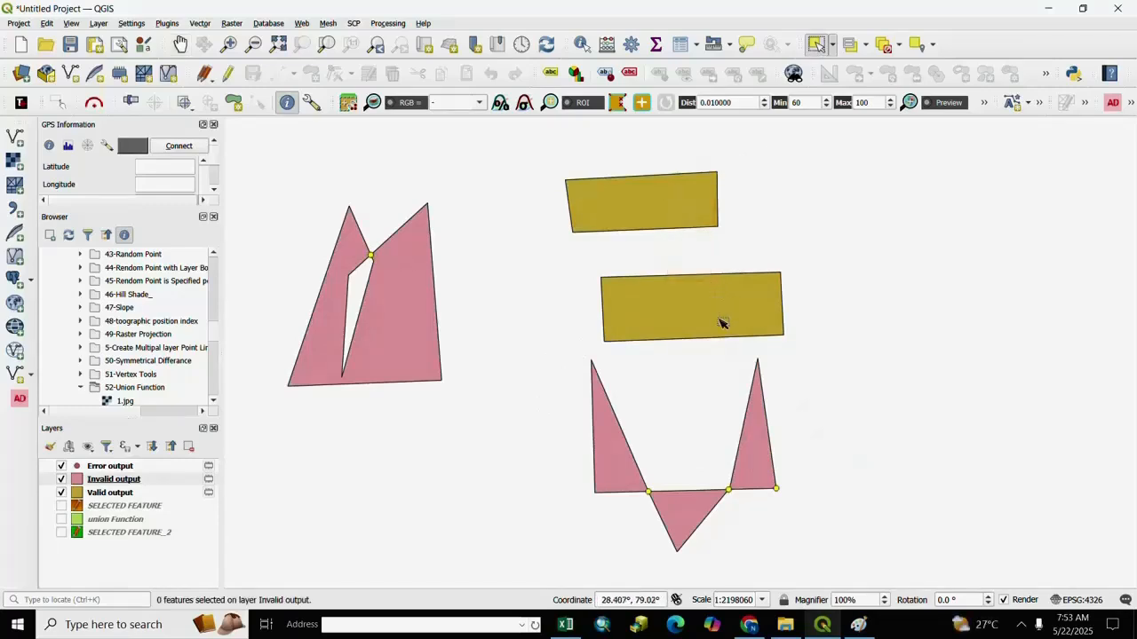
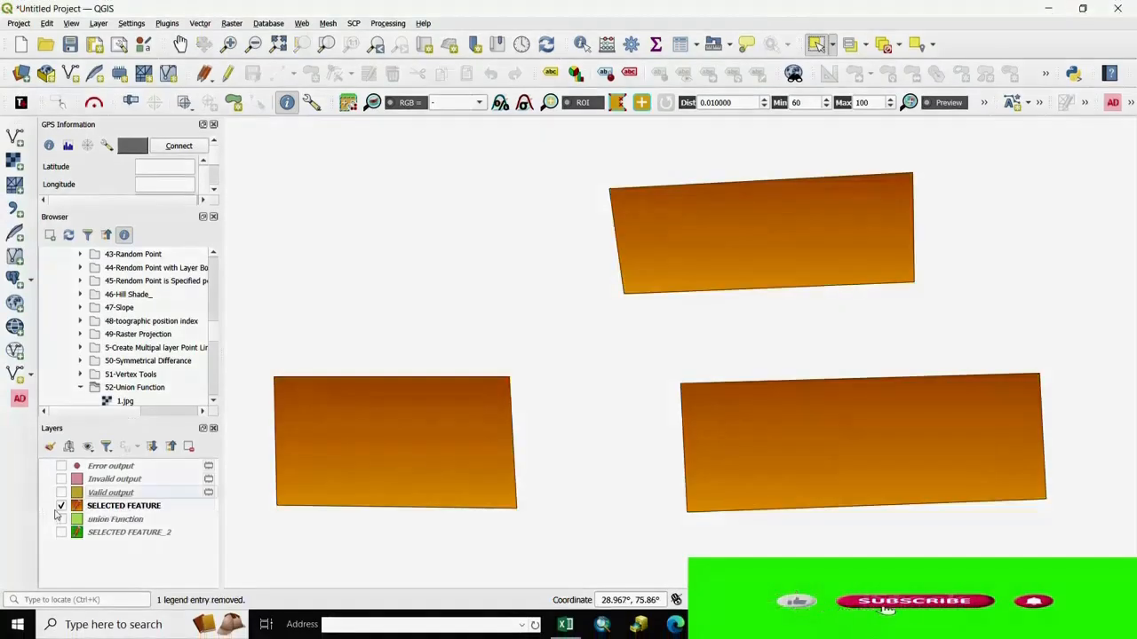
Toggle the SELECTED FEATURE layer's visibility to check its polygons and open its attribute table.
left_click(61, 505)
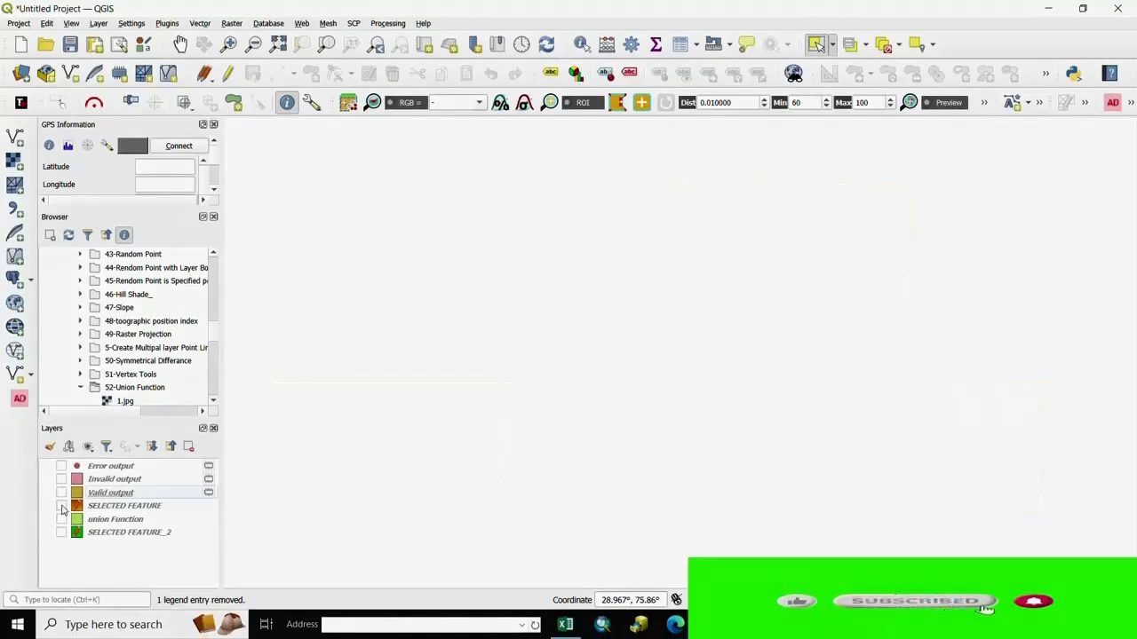
left_click(61, 505)
right_click(120, 507)
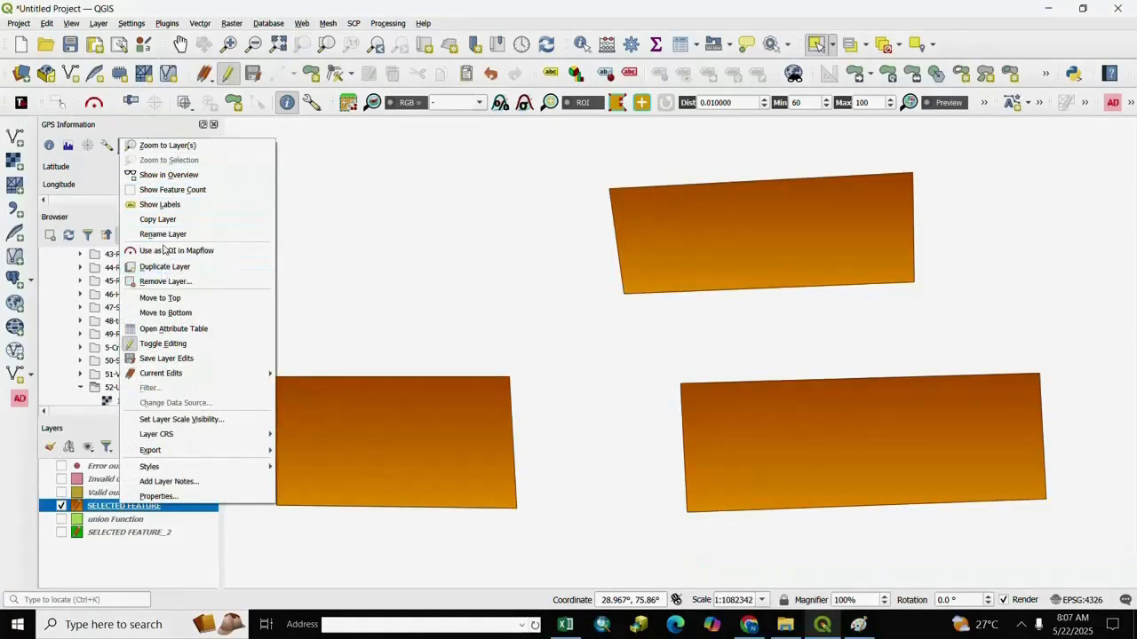
left_click(158, 329)
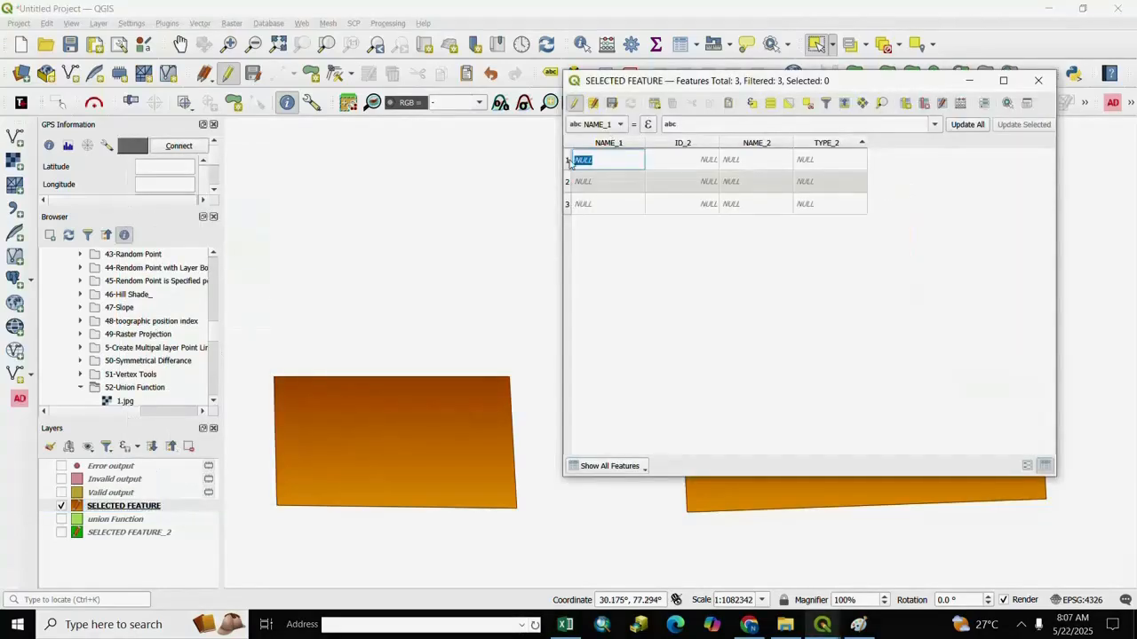
Select each SELECTED FEATURE record in turn to match it with its polygon, then close the table and clear the selection.
left_click(568, 161)
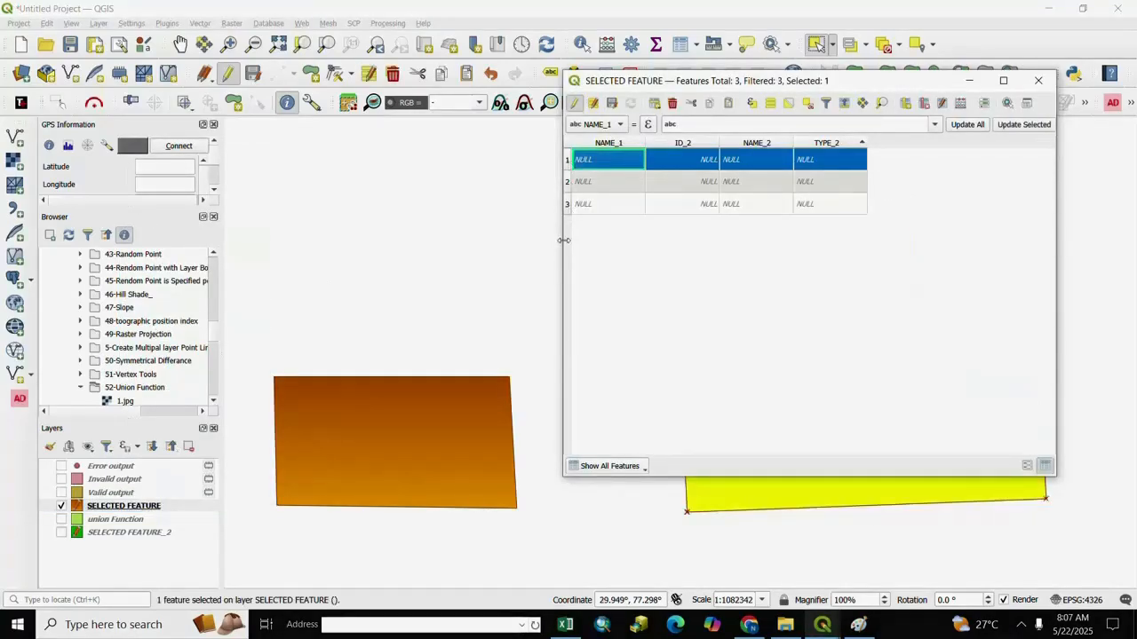
left_click_drag(561, 240, 798, 240)
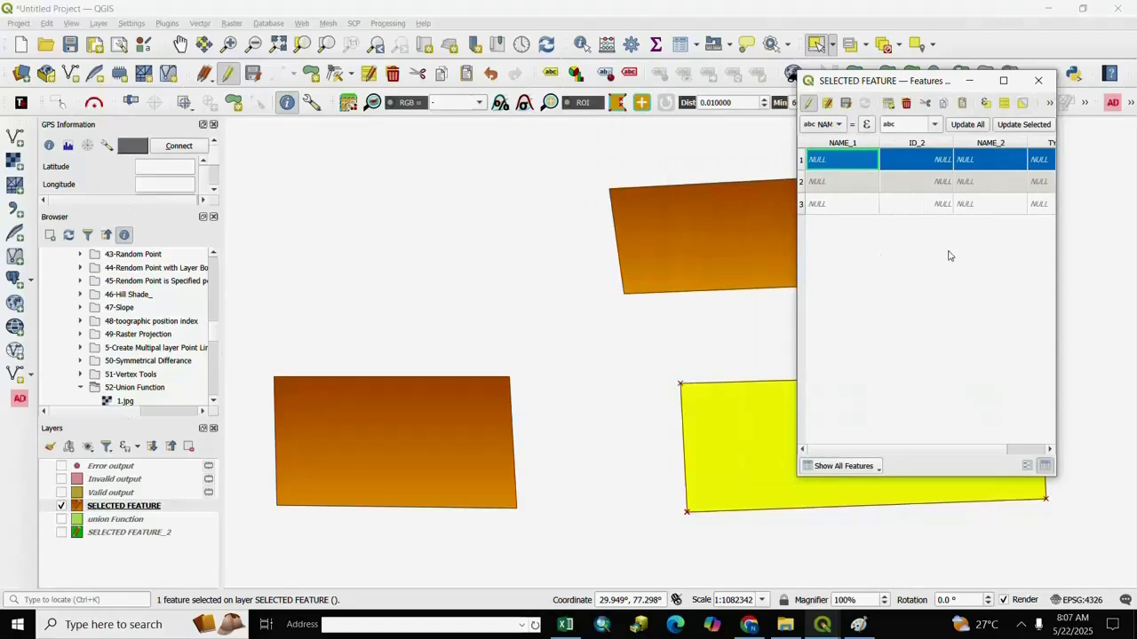
left_click(802, 182)
left_click(802, 204)
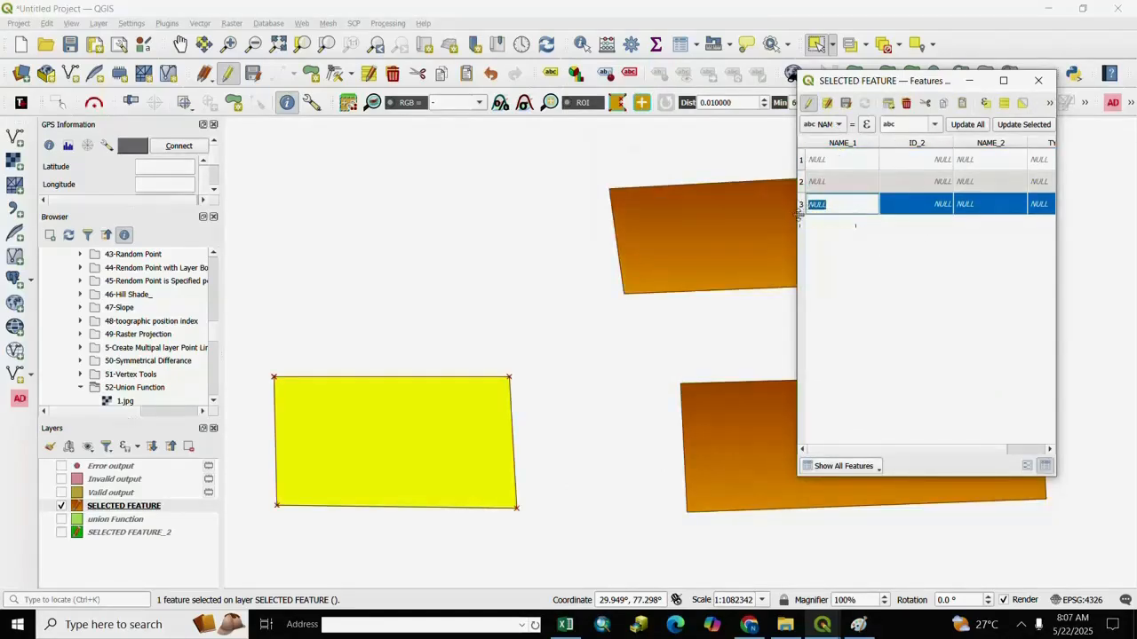
left_click(802, 182)
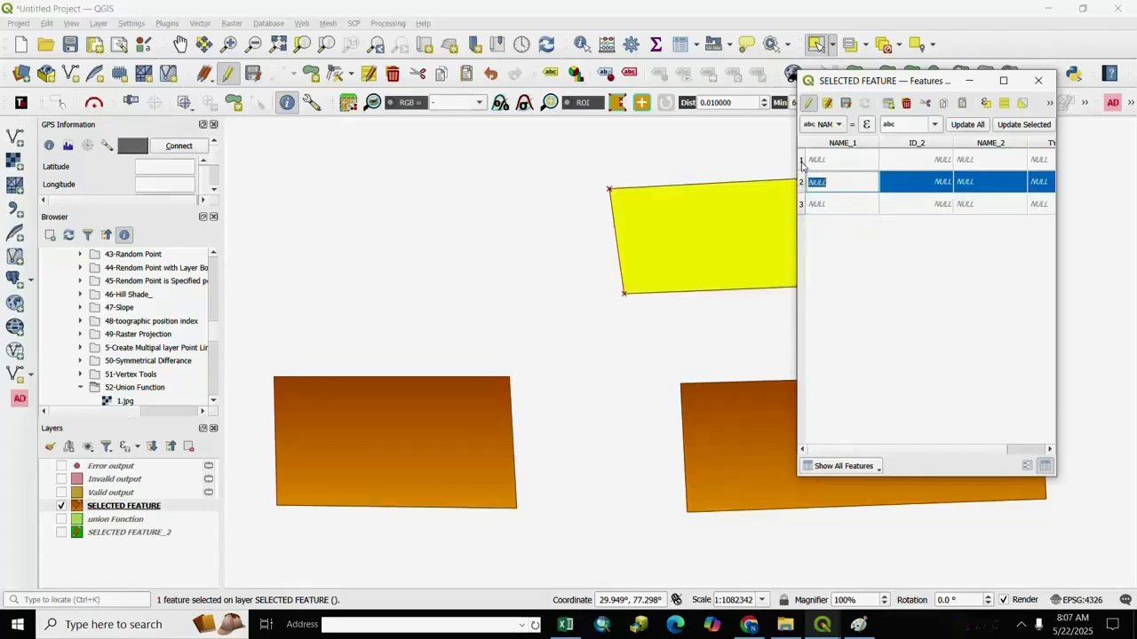
left_click(802, 160)
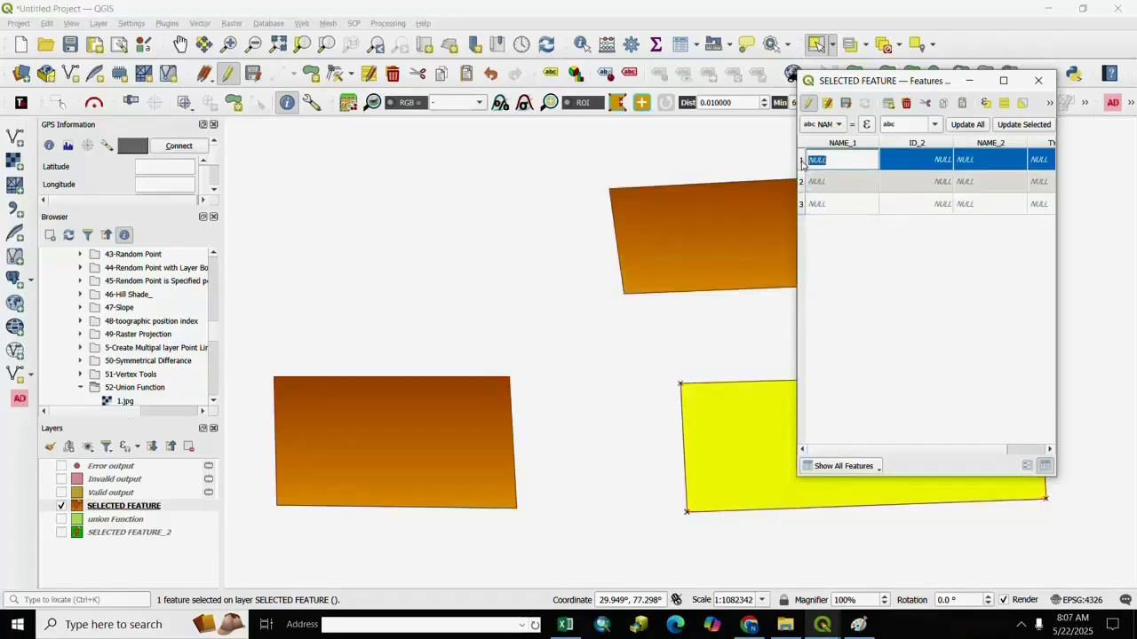
left_click(1037, 80)
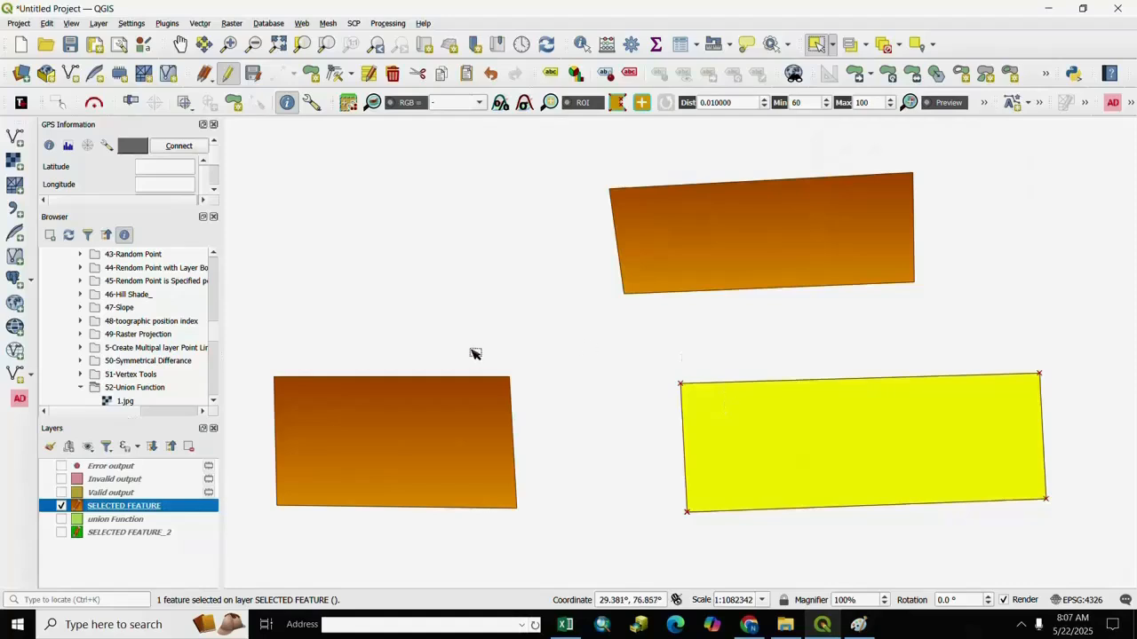
left_click(533, 279)
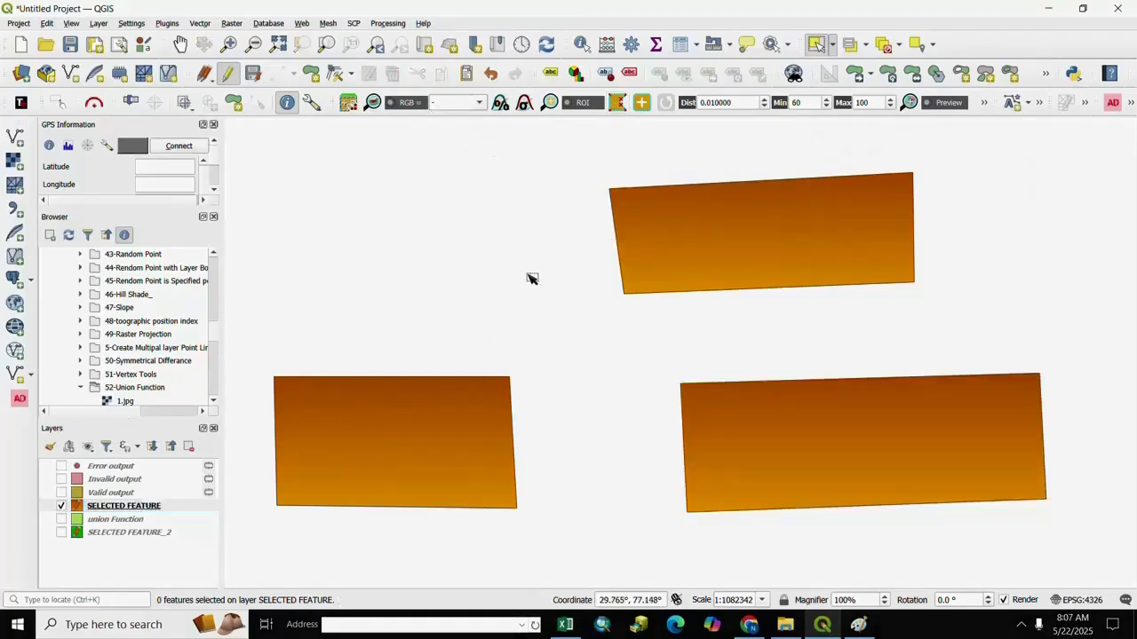
Run Collect Geometries on the SELECTED FEATURE layer, outputting to a temporary layer.
left_click(203, 24)
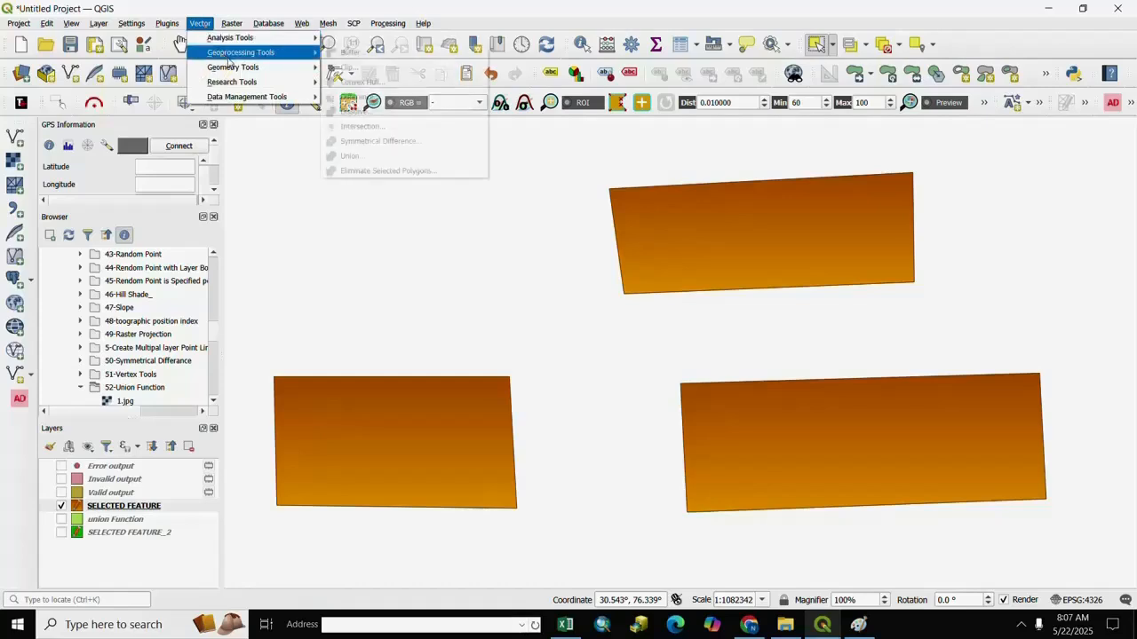
mouse_move(259, 70)
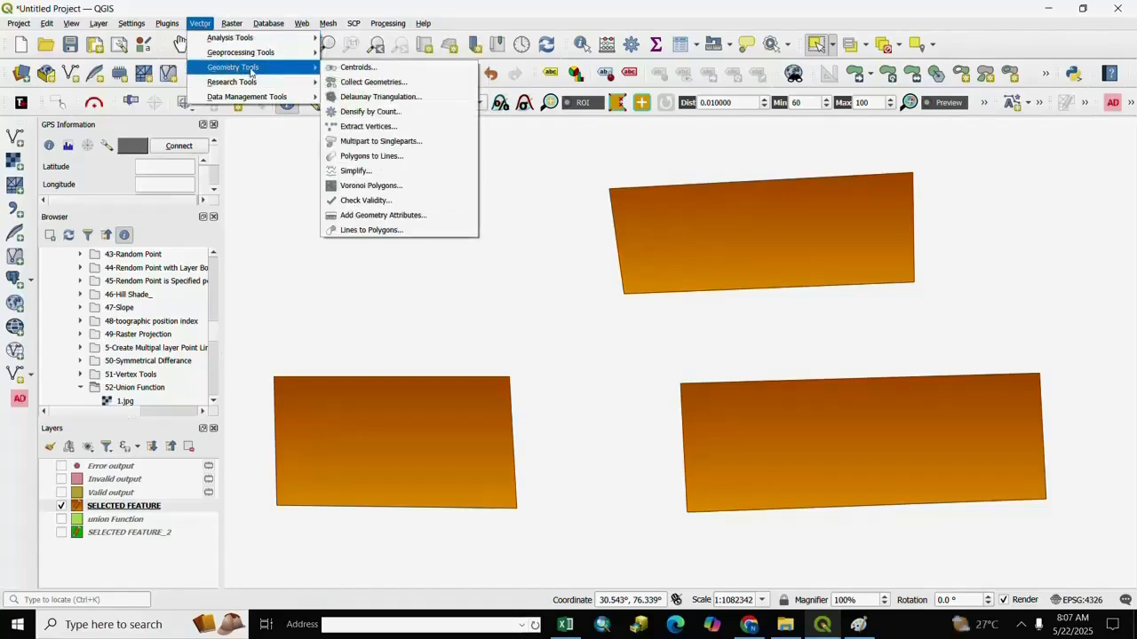
left_click(370, 83)
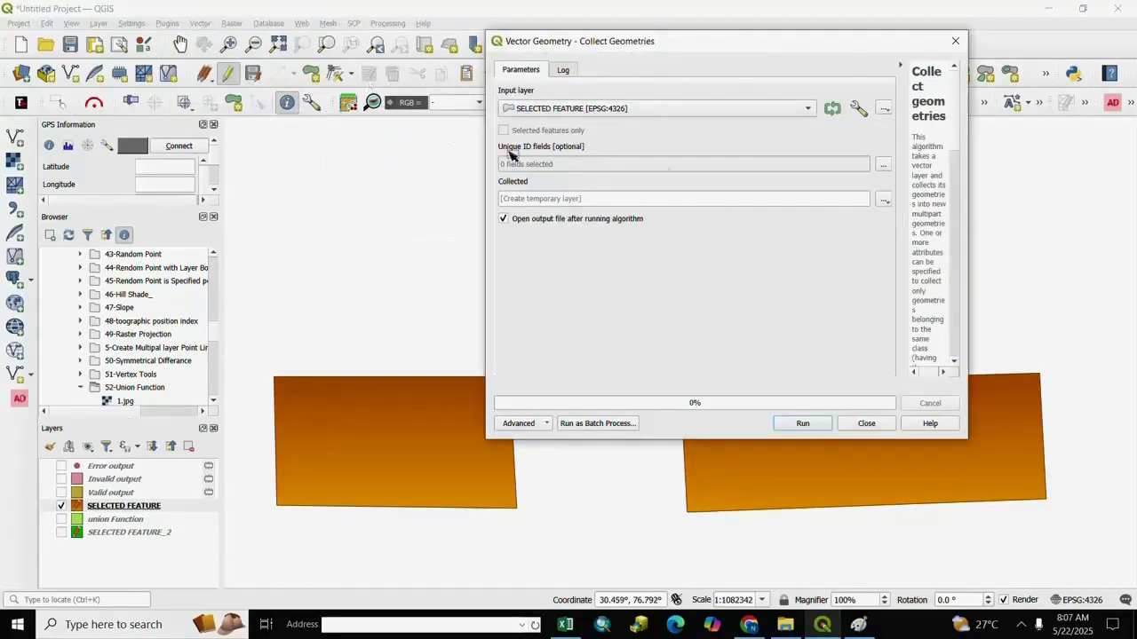
left_click(811, 113)
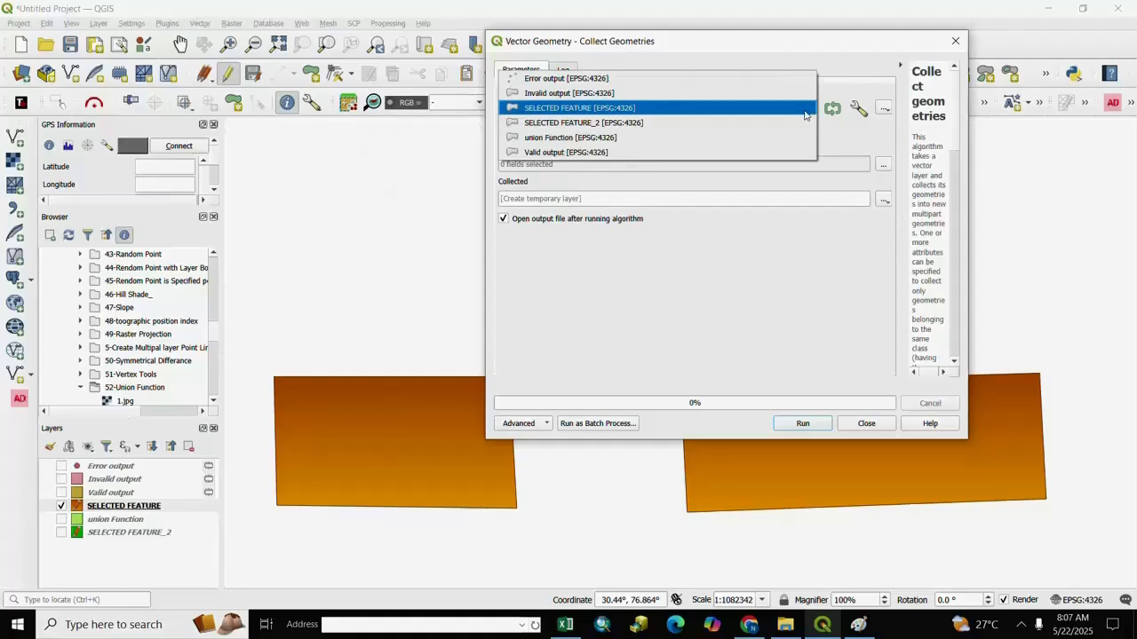
left_click(573, 112)
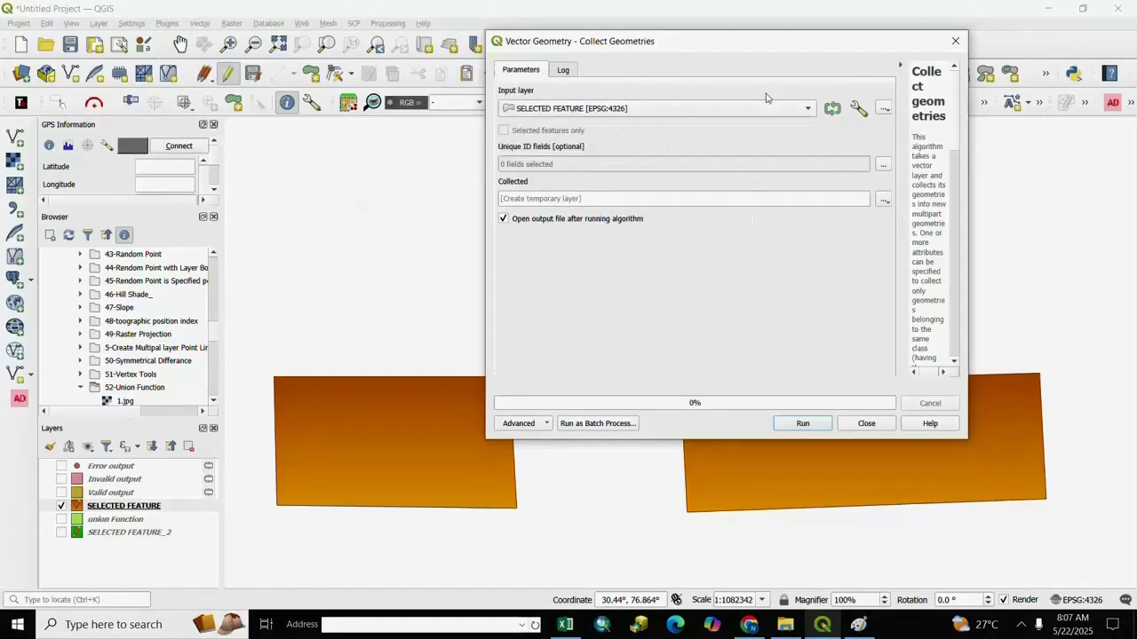
left_click(802, 424)
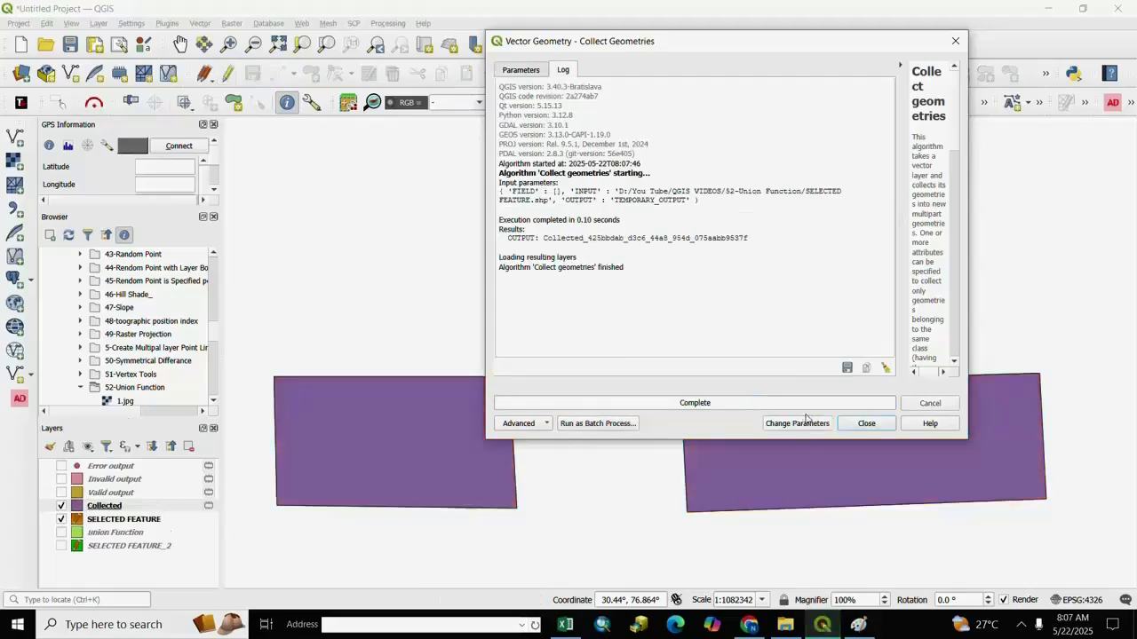
left_click(871, 424)
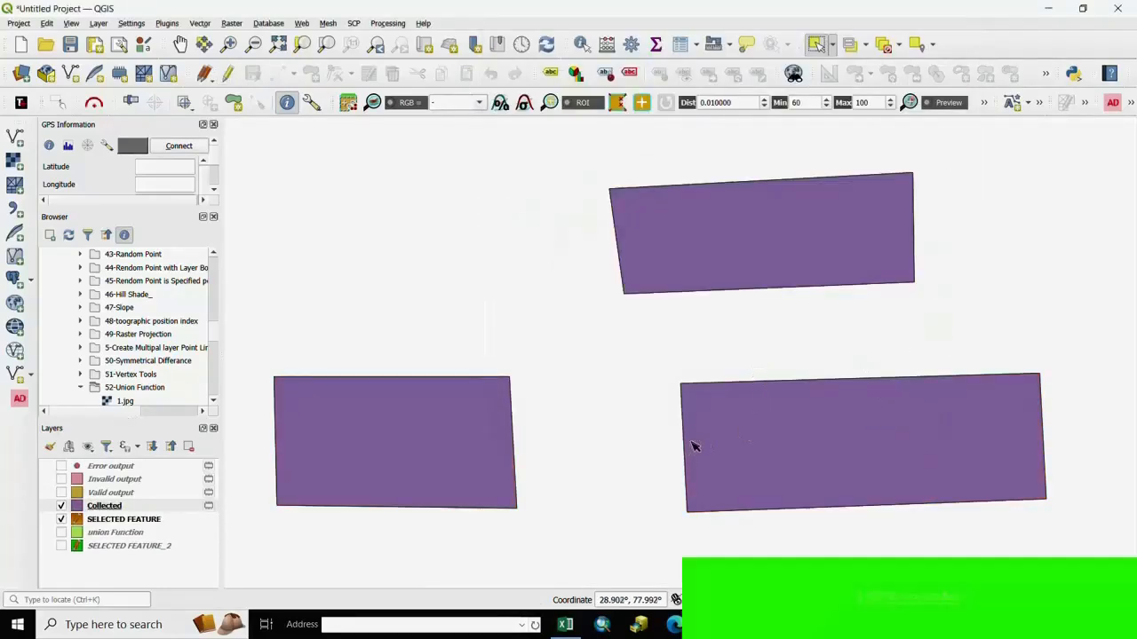
Hide the SELECTED FEATURE layer and open the attribute table of the Collected layer.
left_click(61, 520)
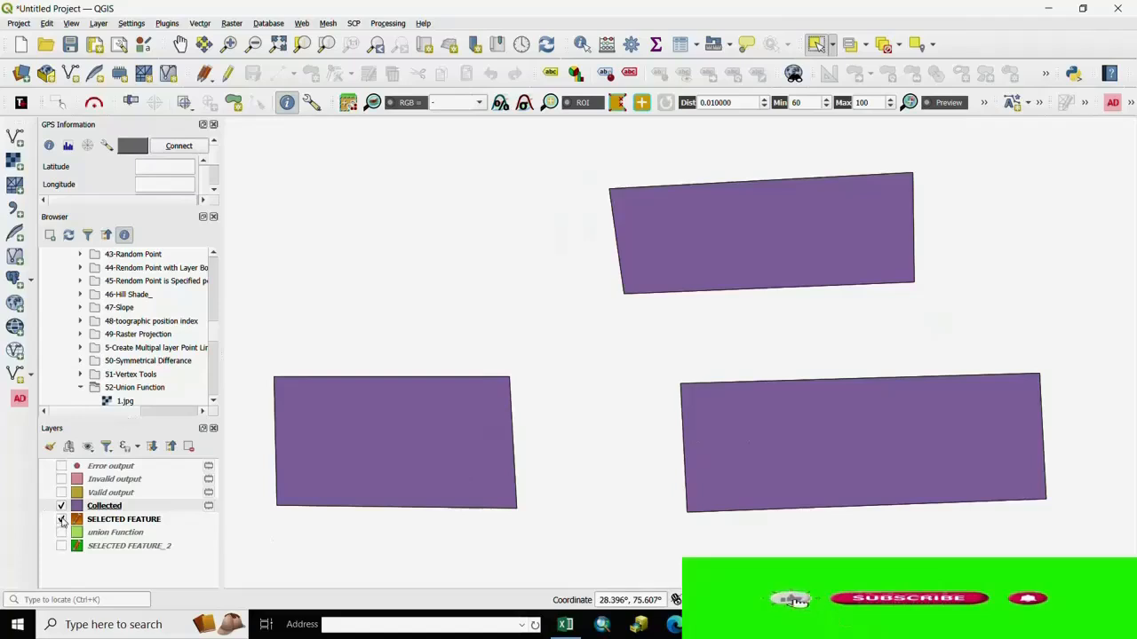
left_click(102, 506)
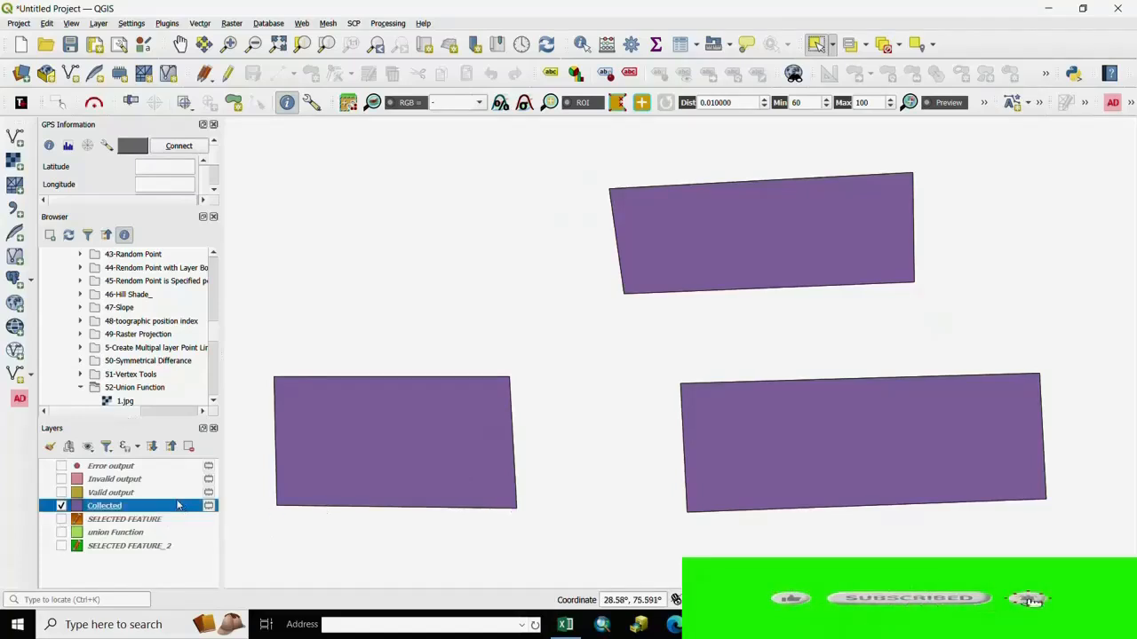
right_click(113, 511)
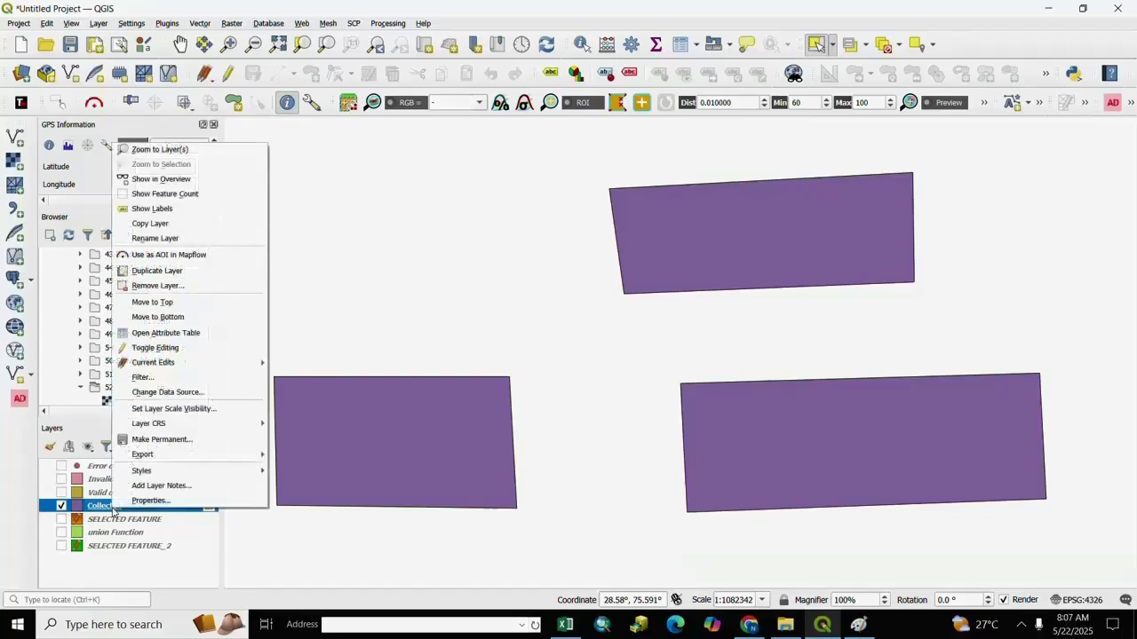
key("Escape")
key("F6")
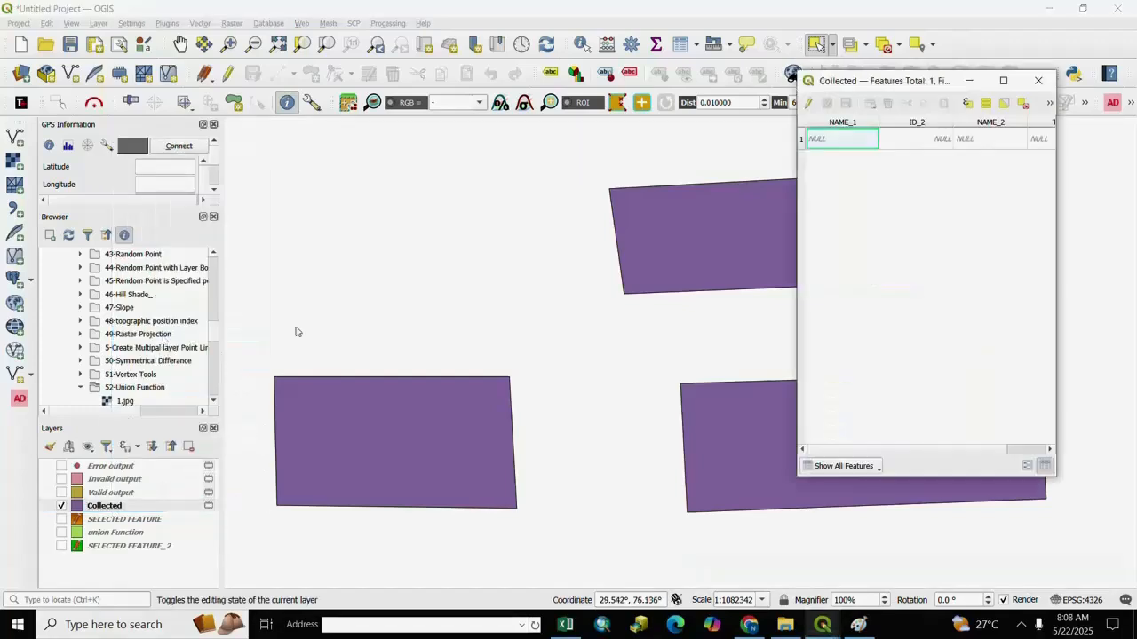
Select the Collected feature from its table record and again from the map to check its parts, clearing the selection each time.
left_click(803, 139)
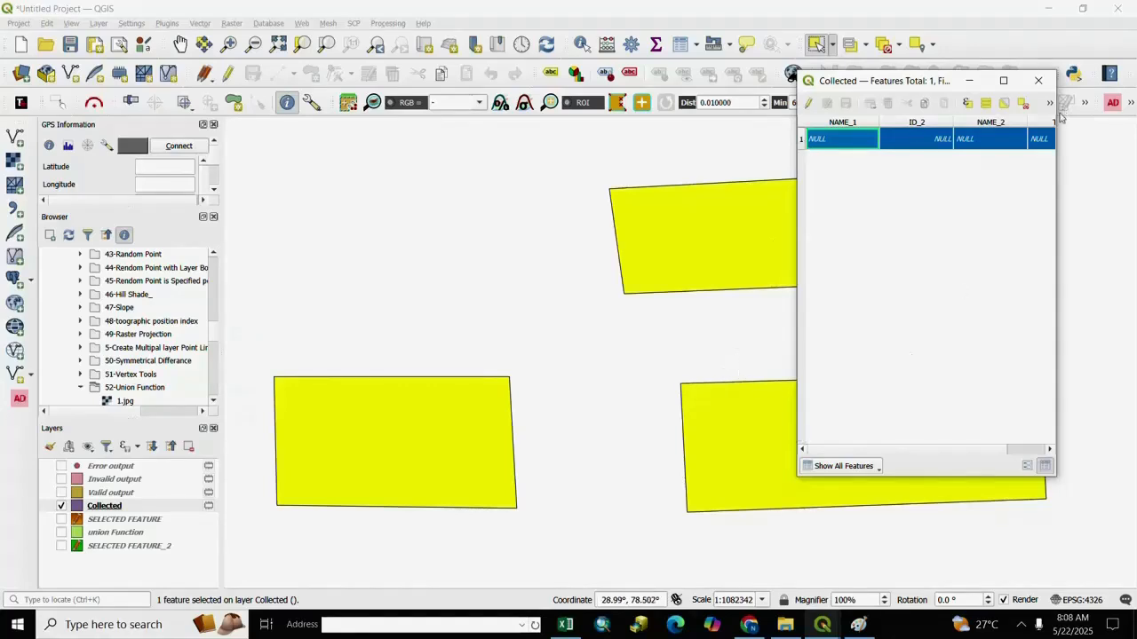
left_click(1038, 81)
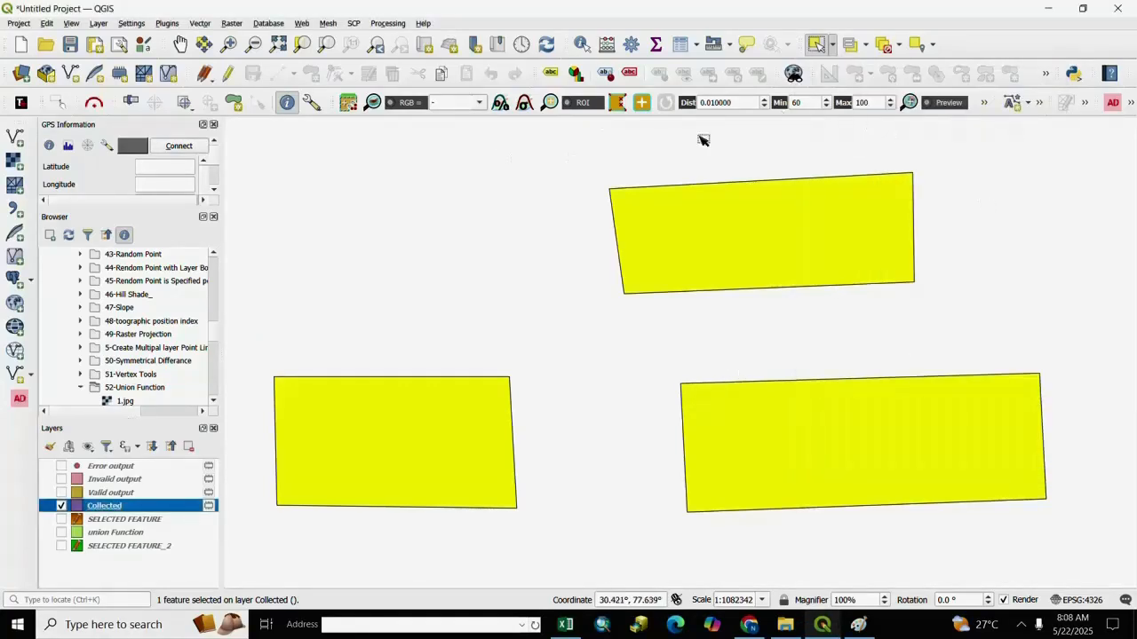
left_click(886, 46)
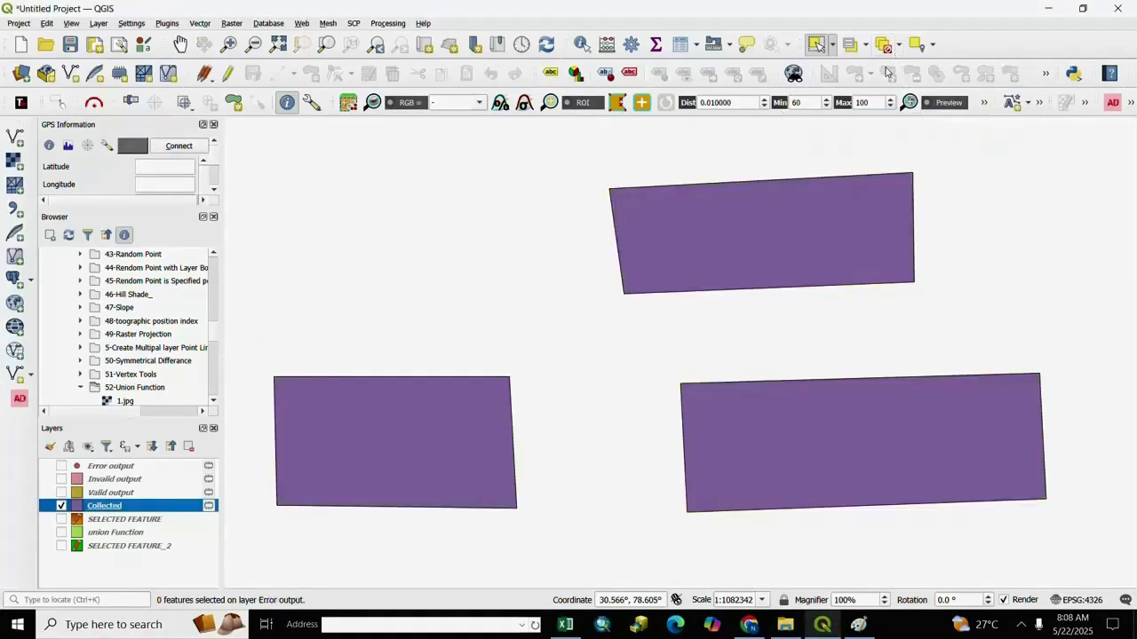
left_click(760, 445)
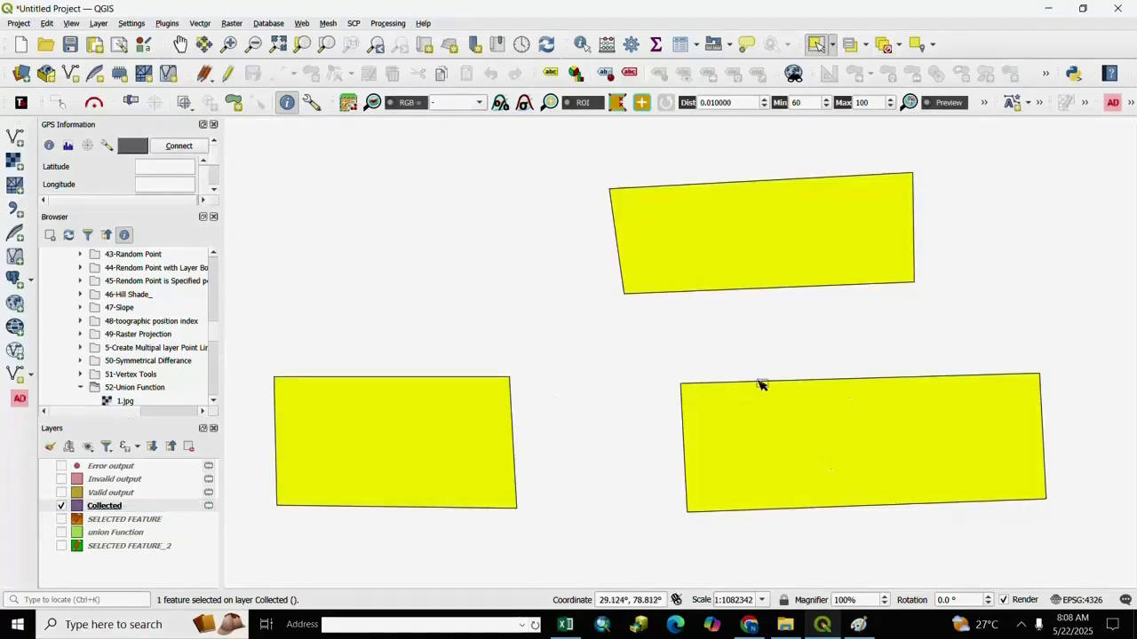
left_click(595, 424)
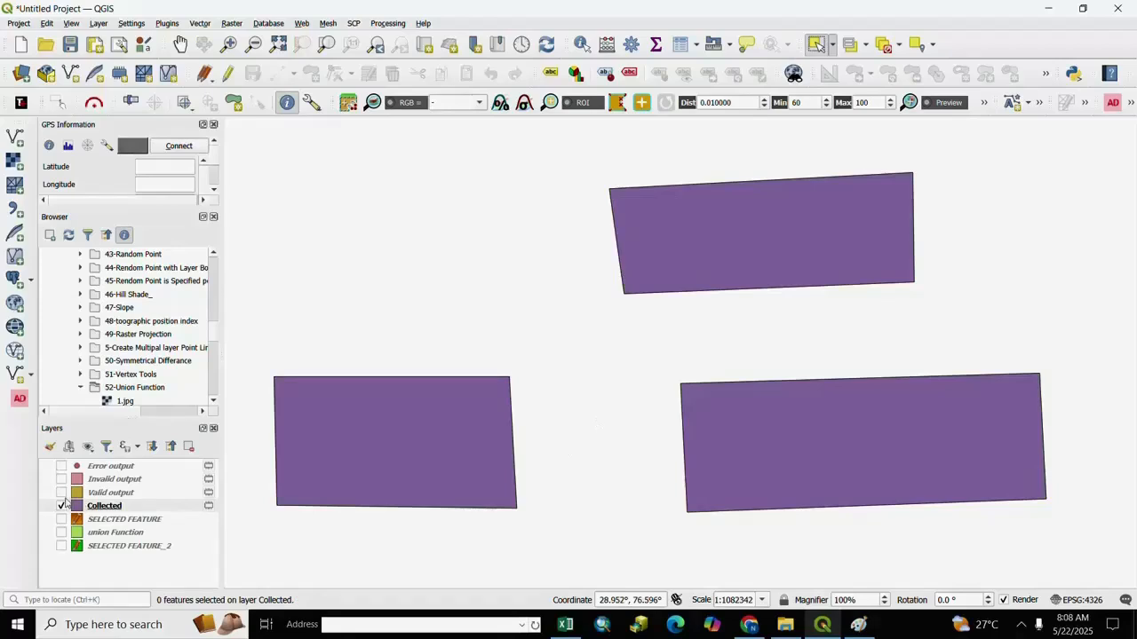
Display the SELECTED FEATURE layer instead of Collected and select its polygons one by one on the map, clearing the selection at the end.
left_click(61, 505)
left_click(61, 519)
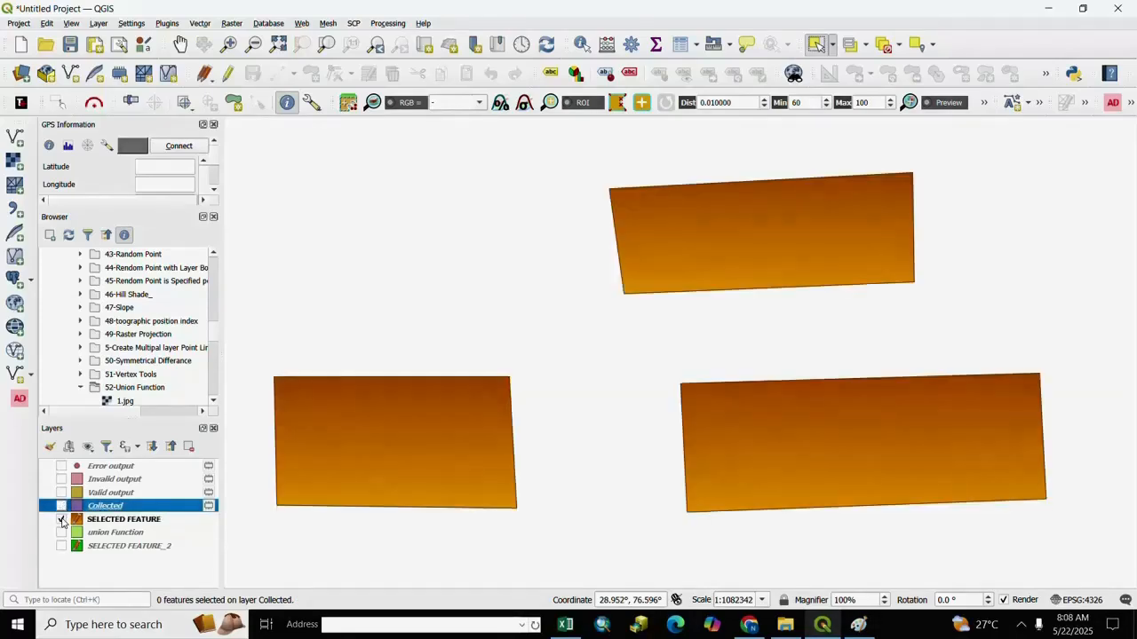
left_click(813, 480)
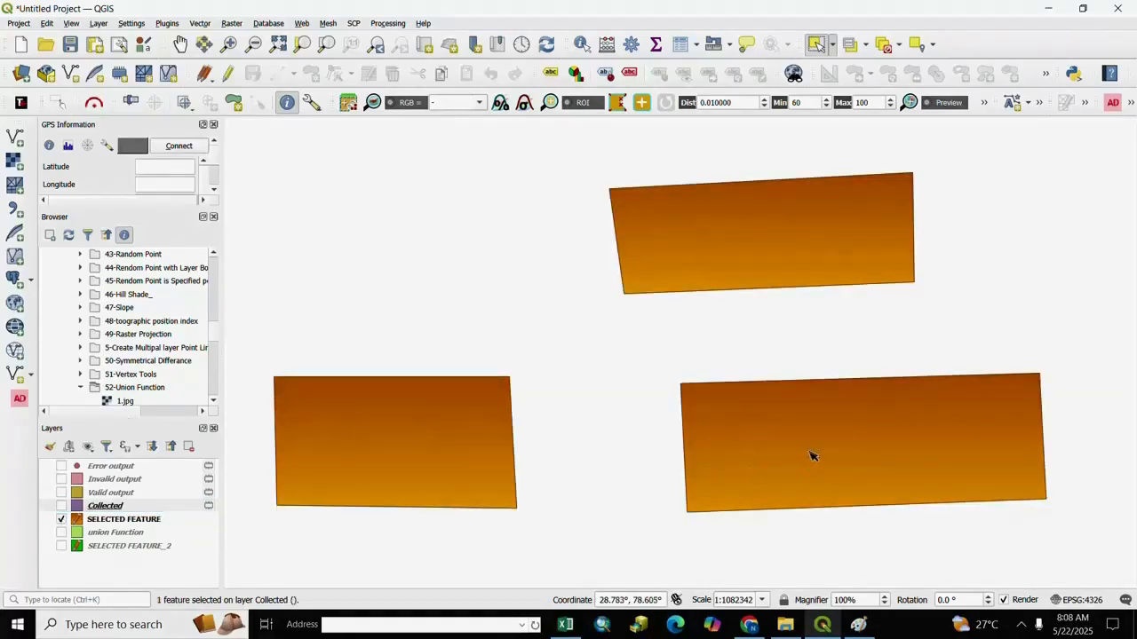
left_click(126, 522)
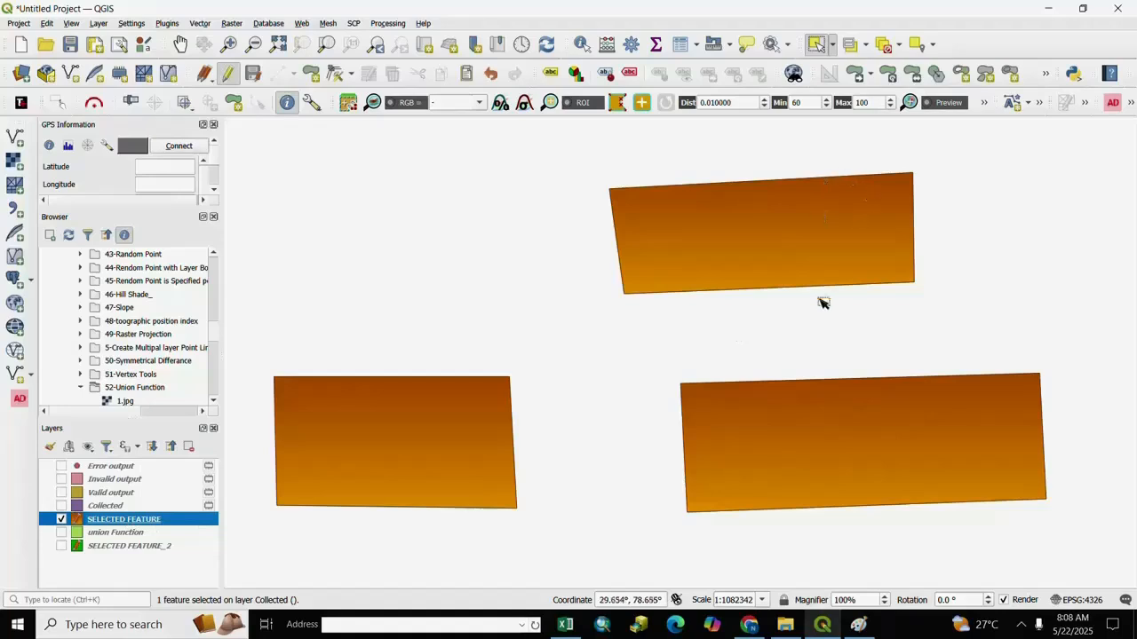
left_click(863, 451)
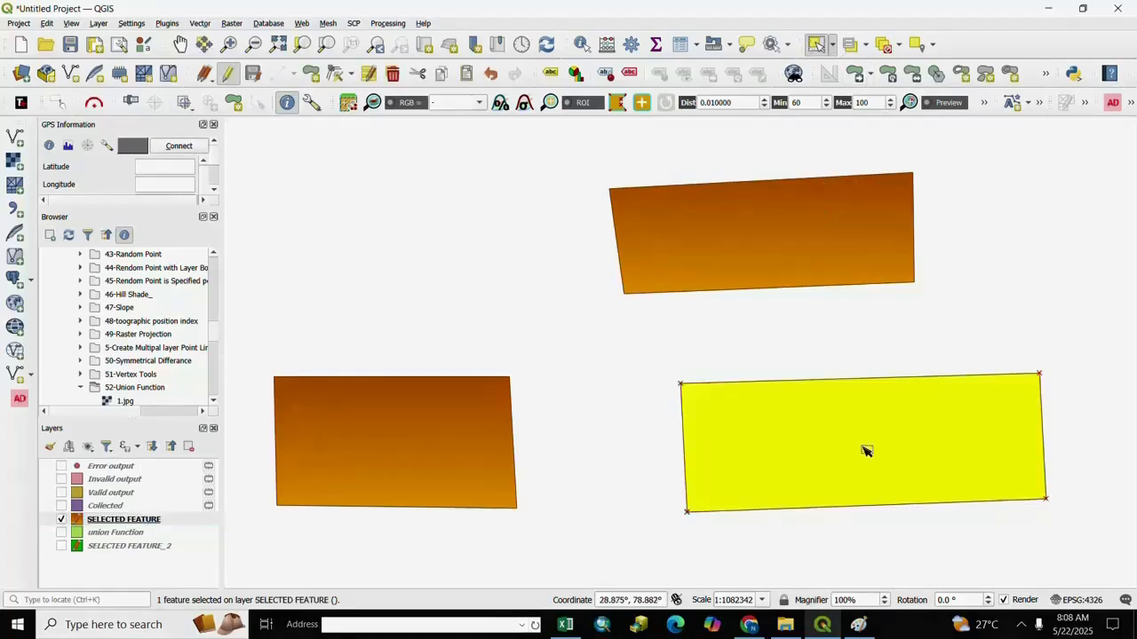
left_click(781, 254)
left_click(510, 453)
left_click(564, 431)
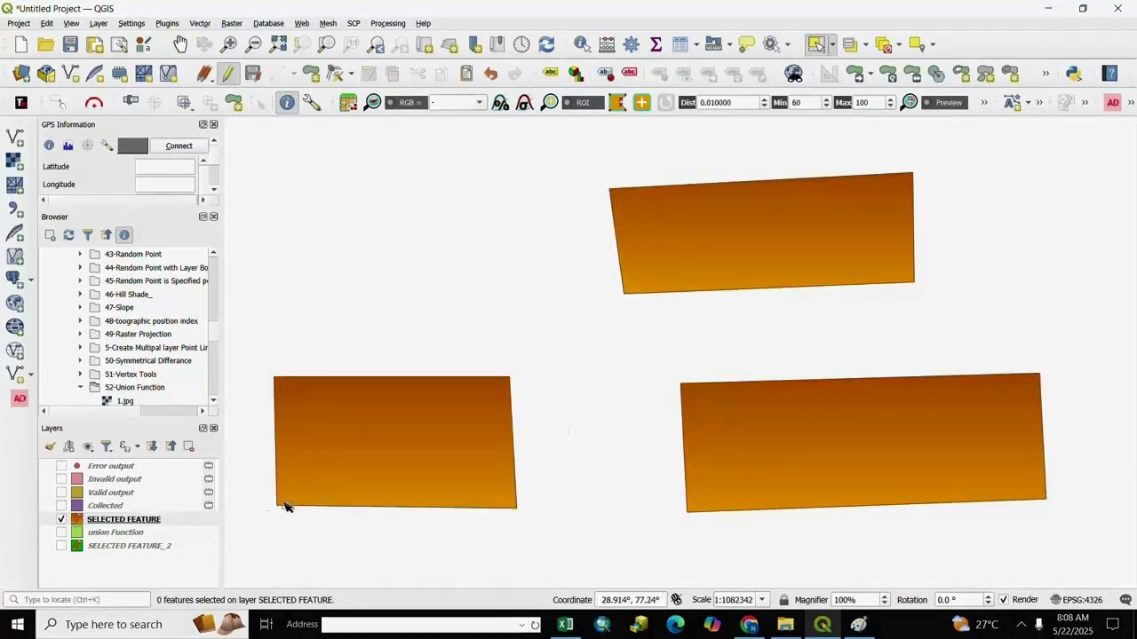
Display the Collected layer instead of SELECTED FEATURE and select its multipart feature on the map.
left_click(91, 519)
left_click(61, 506)
left_click(61, 518)
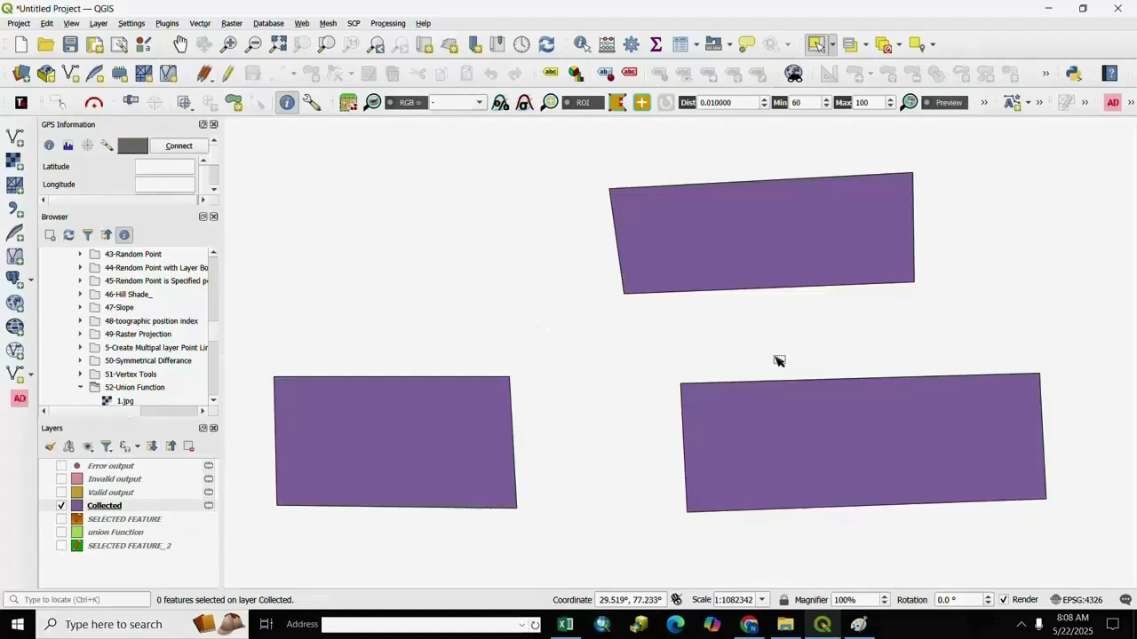
left_click(786, 236)
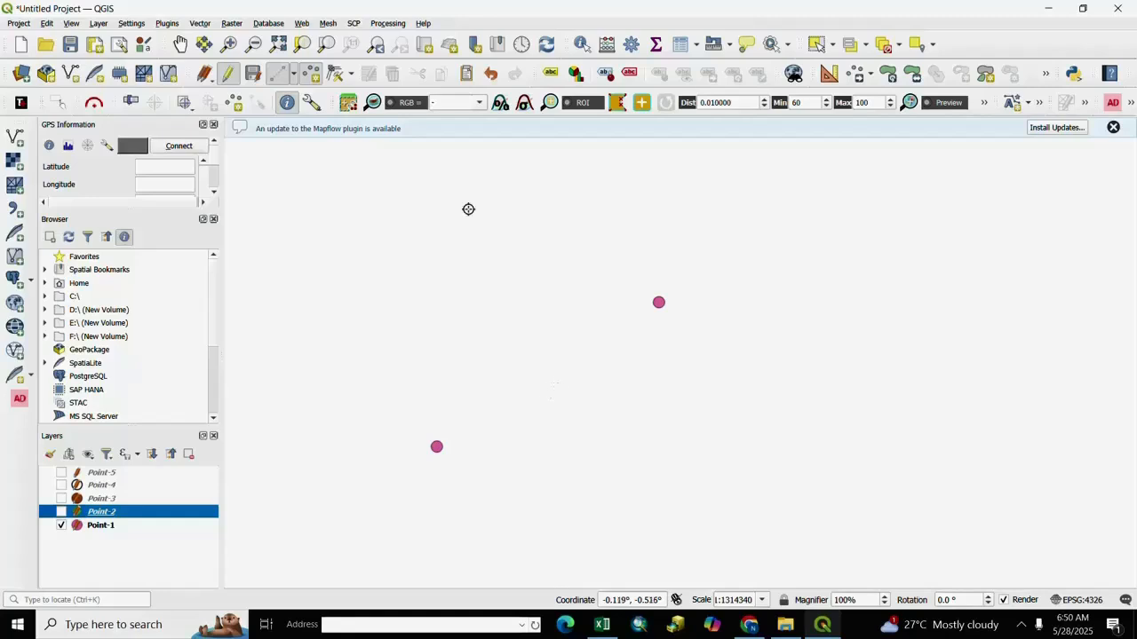
Try to run Delaunay Triangulation on the Point-1 layer with a temporary output layer.
left_click(205, 25)
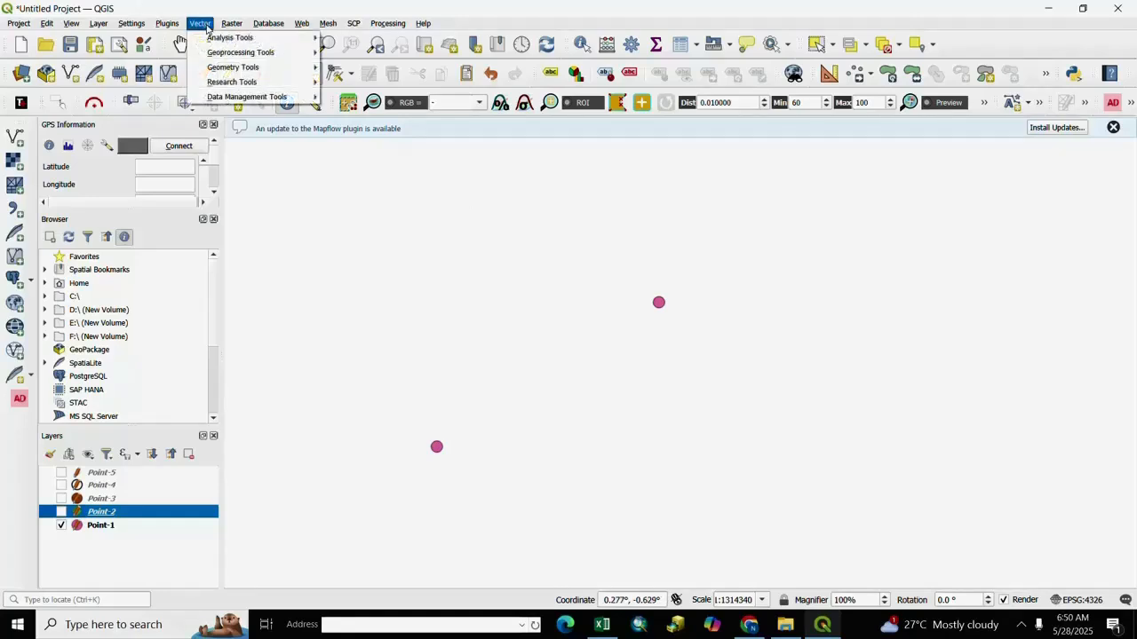
mouse_move(224, 69)
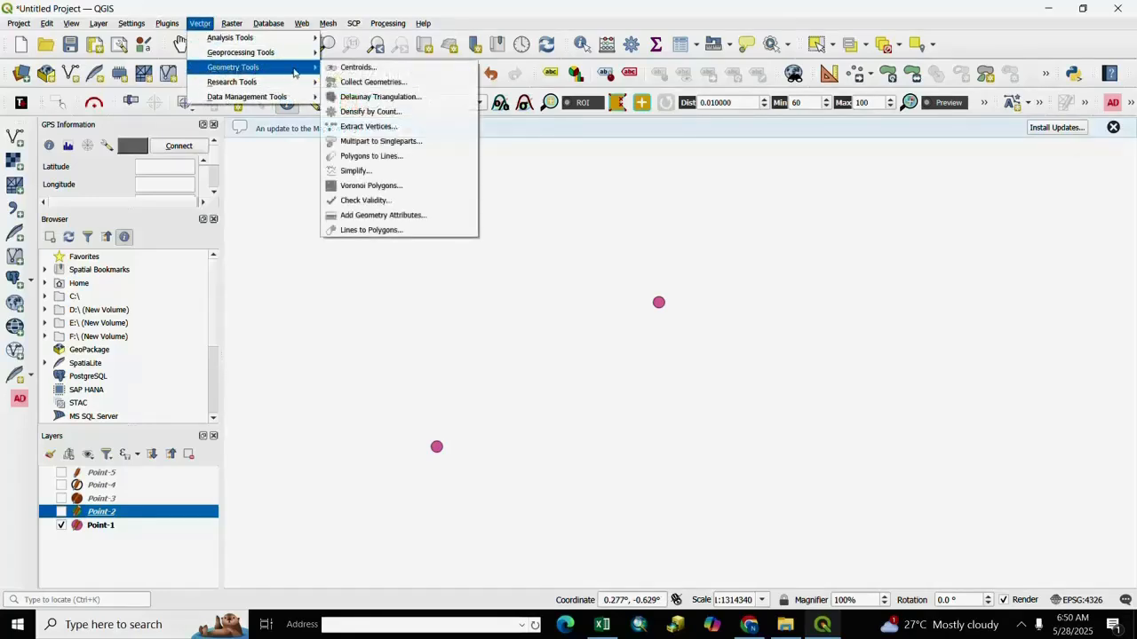
left_click(368, 98)
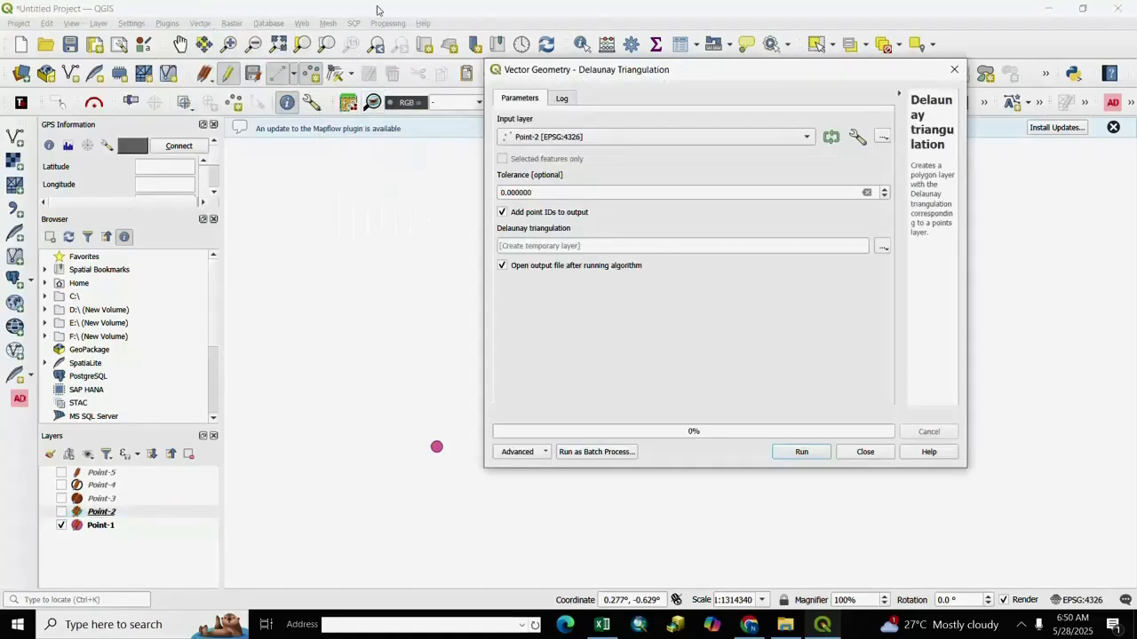
left_click(808, 138)
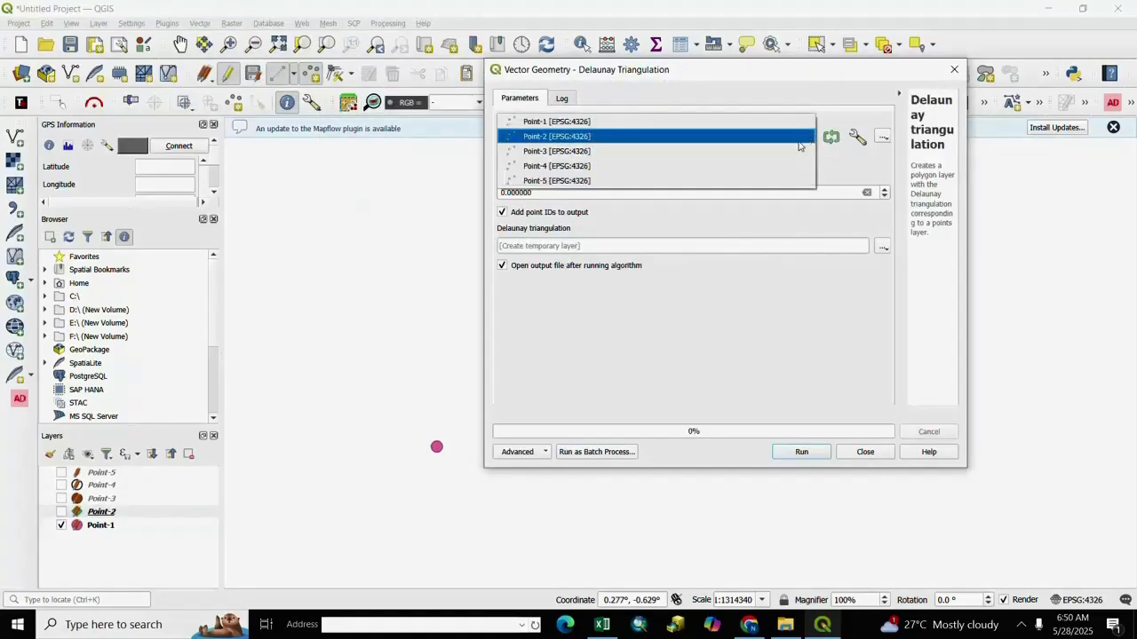
left_click(561, 121)
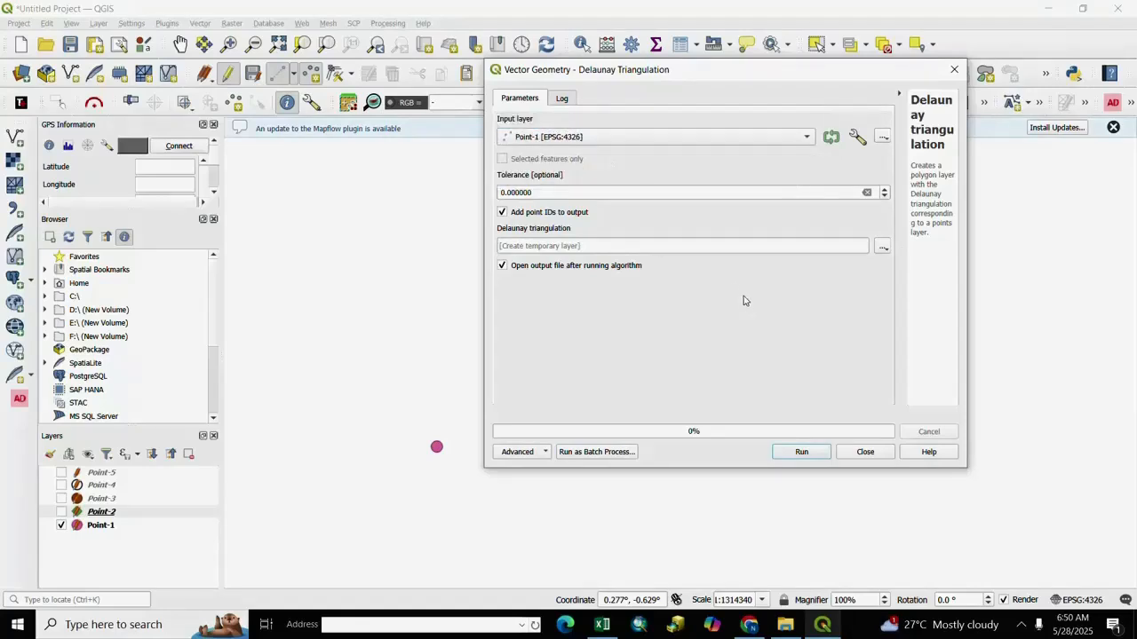
left_click(802, 453)
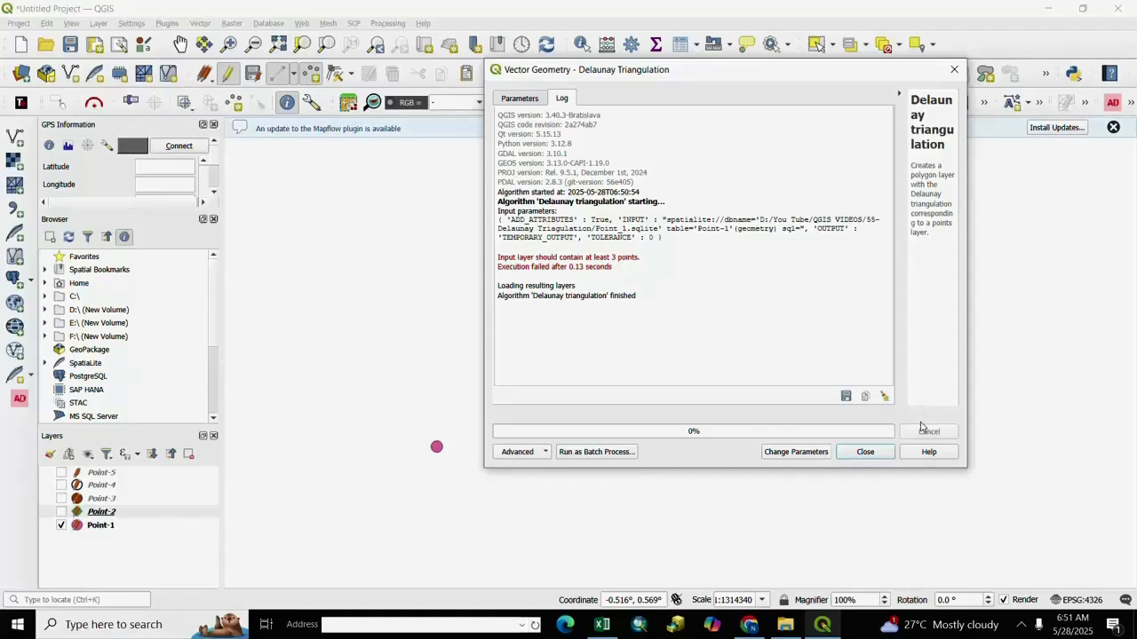
left_click(866, 453)
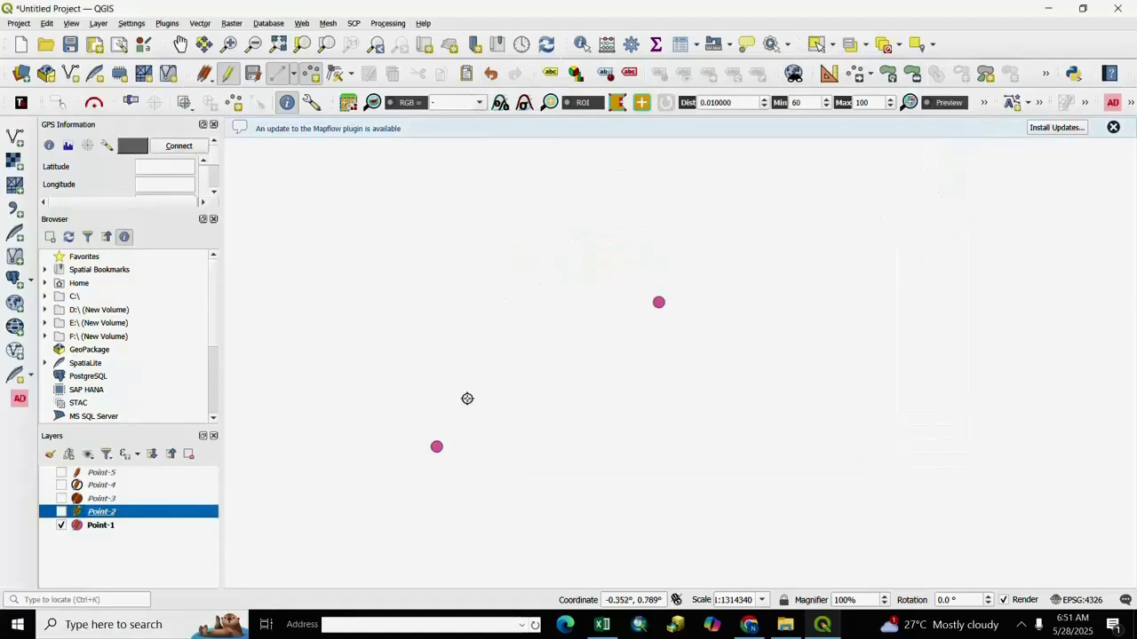
Show the Point-2 layer instead of Point-1 and run Delaunay Triangulation on it, outputting to a temporary layer.
left_click(61, 526)
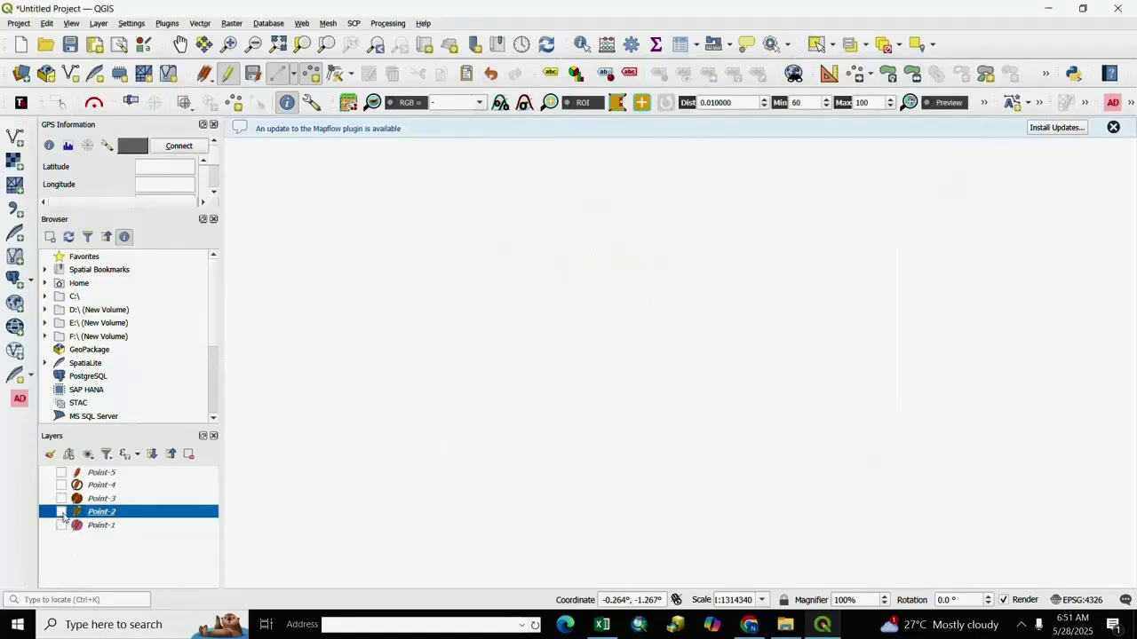
left_click(60, 512)
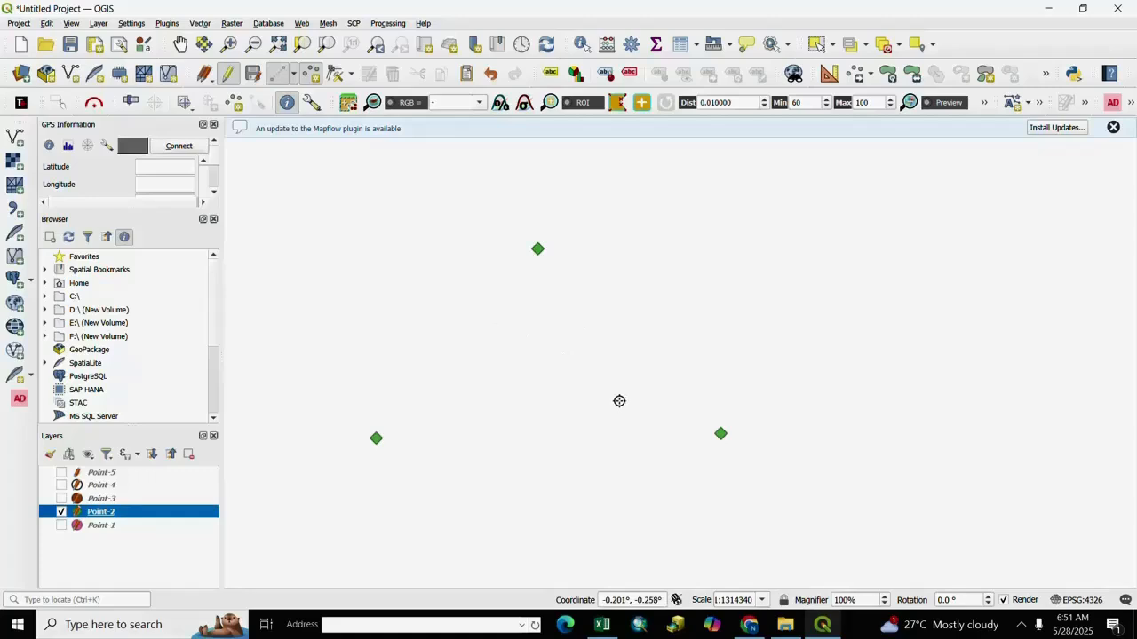
left_click(199, 24)
mouse_move(257, 68)
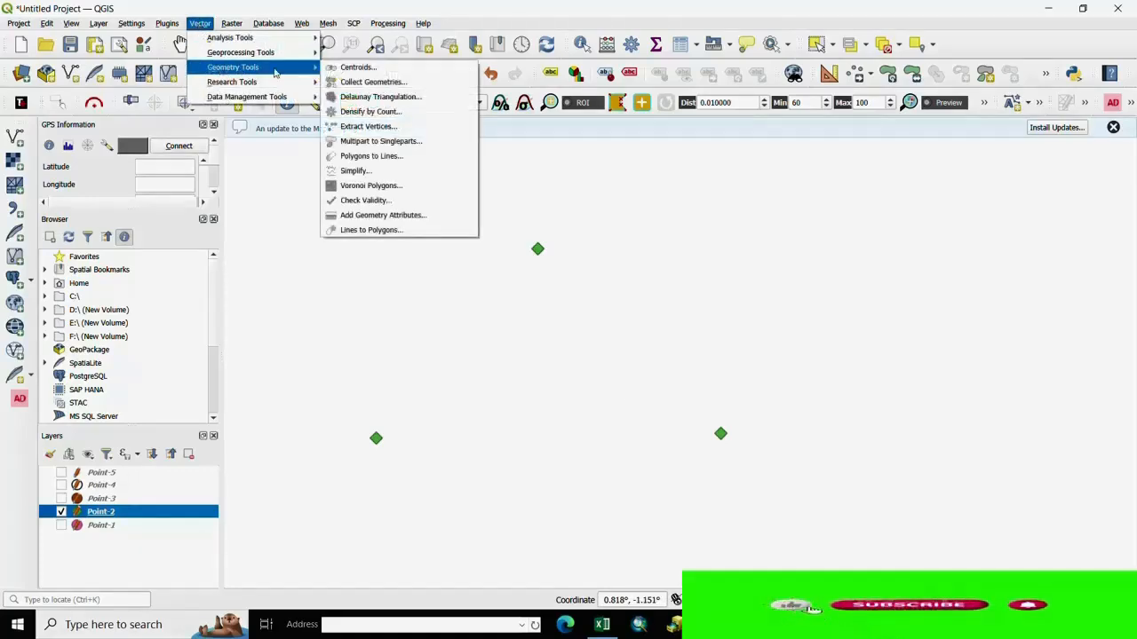
left_click(368, 97)
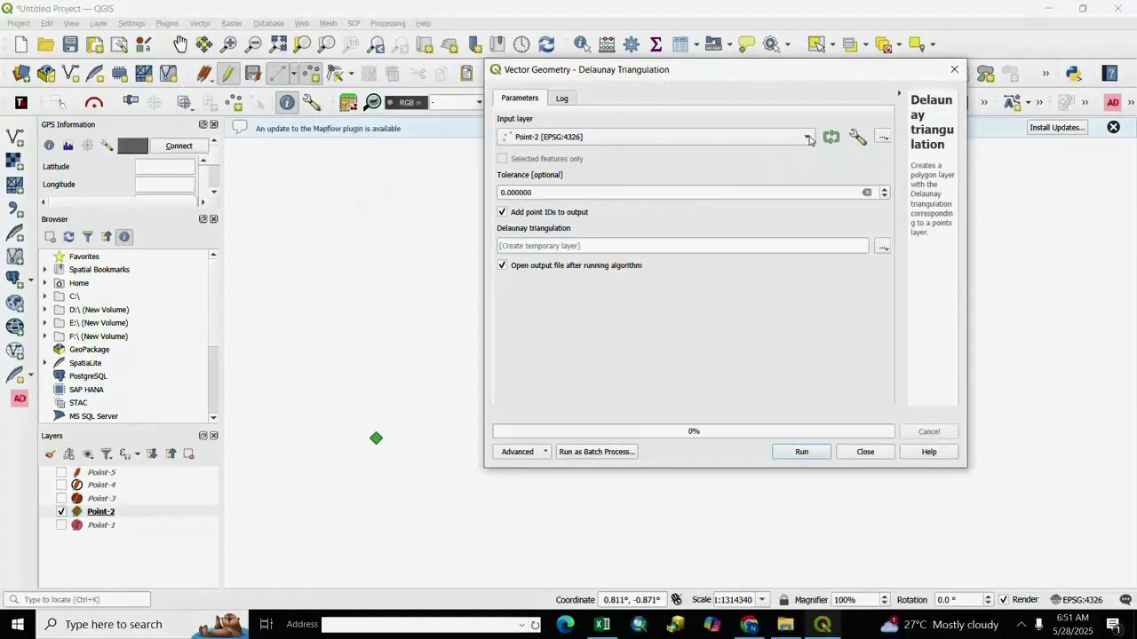
left_click(808, 138)
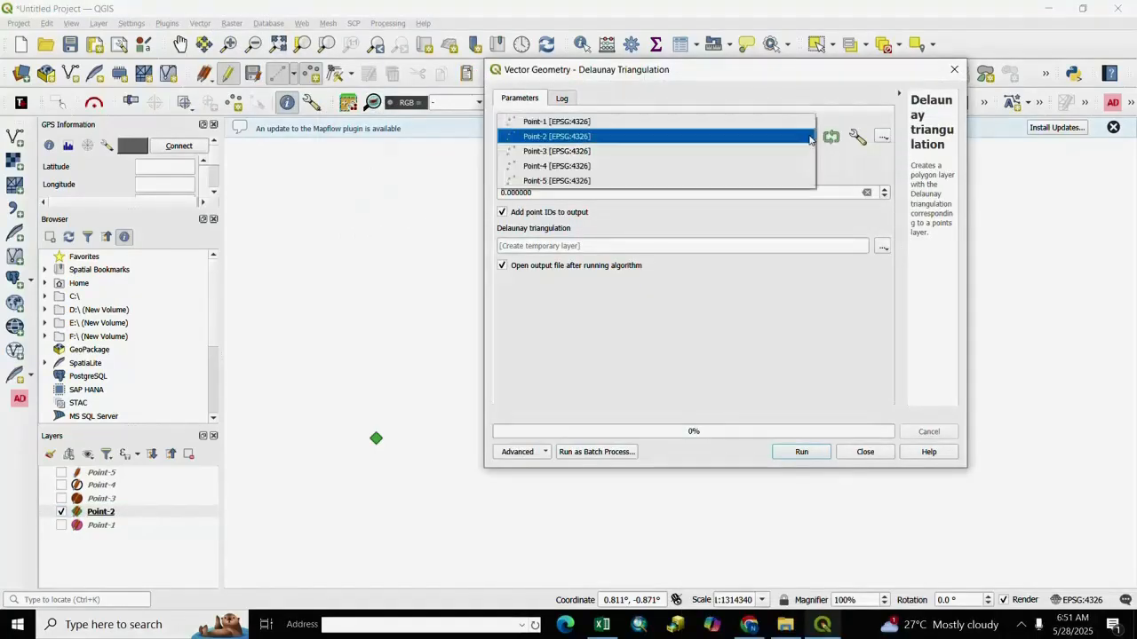
left_click(538, 137)
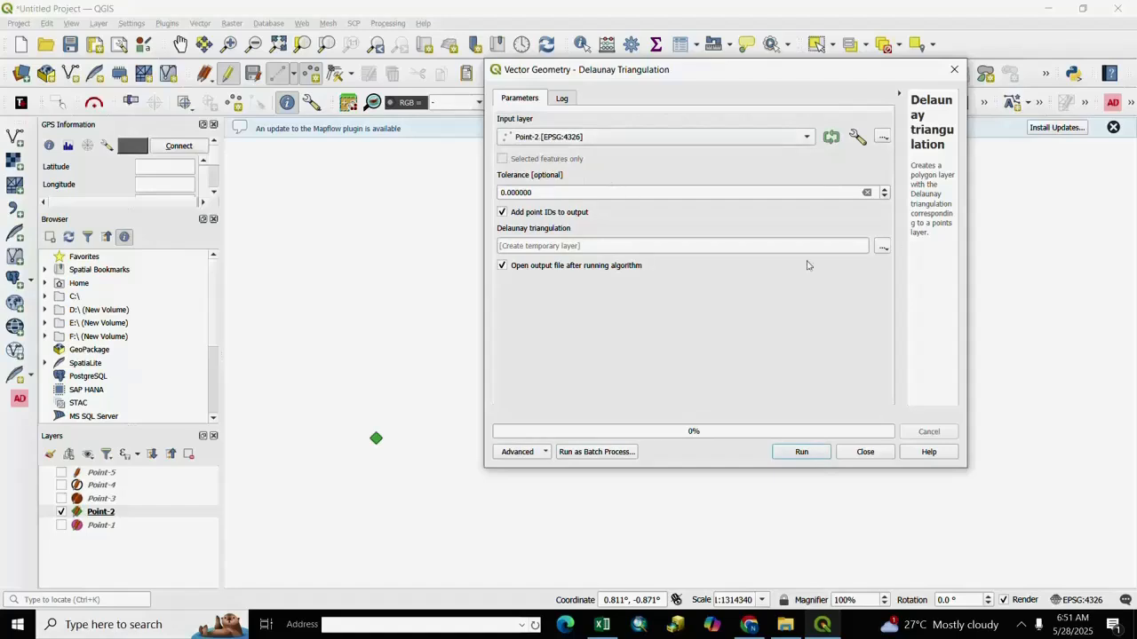
left_click(802, 452)
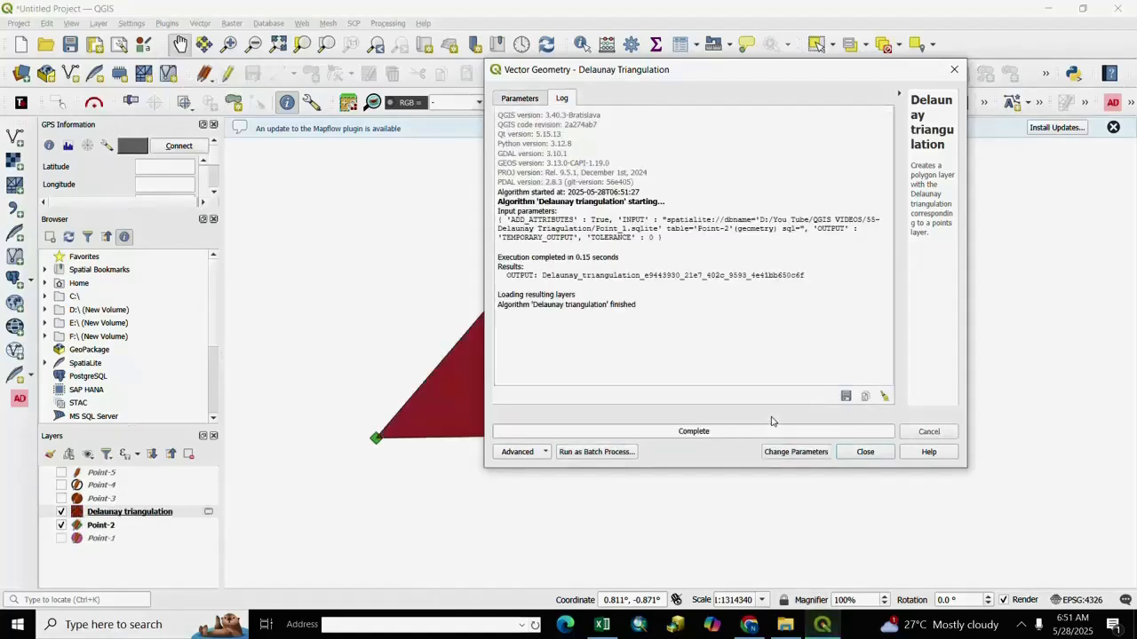
left_click(865, 451)
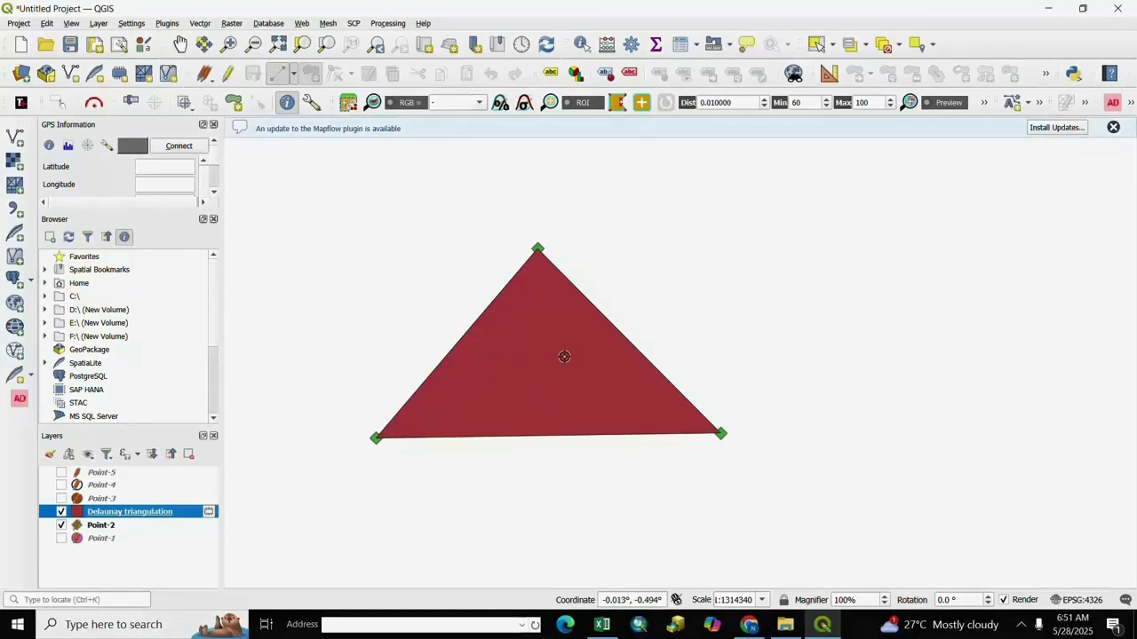
Hide the Delaunay triangulation and Point-2 layers and show the Point-3 layer.
left_click(62, 512)
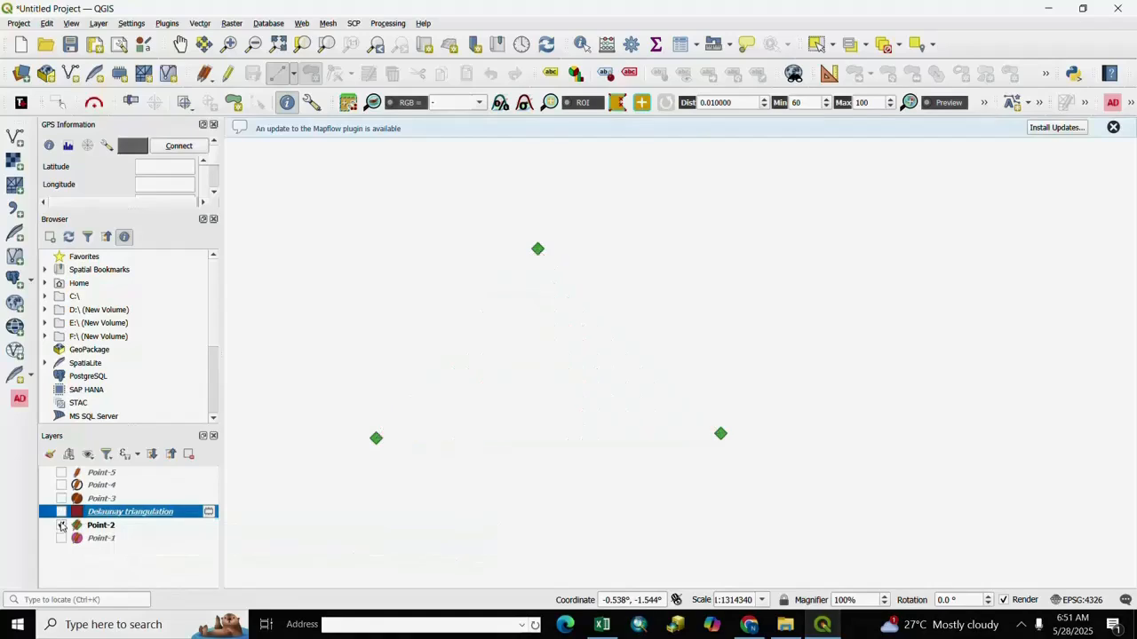
left_click(62, 526)
left_click(62, 500)
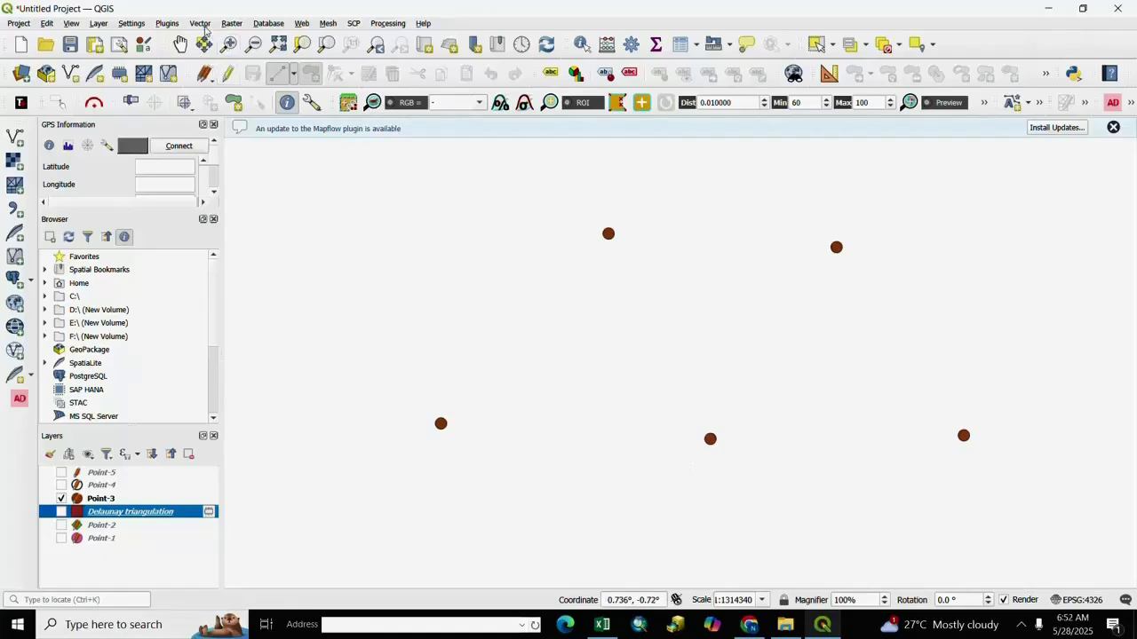
Run Delaunay Triangulation on the Point-3 layer, outputting to a temporary layer.
left_click(200, 24)
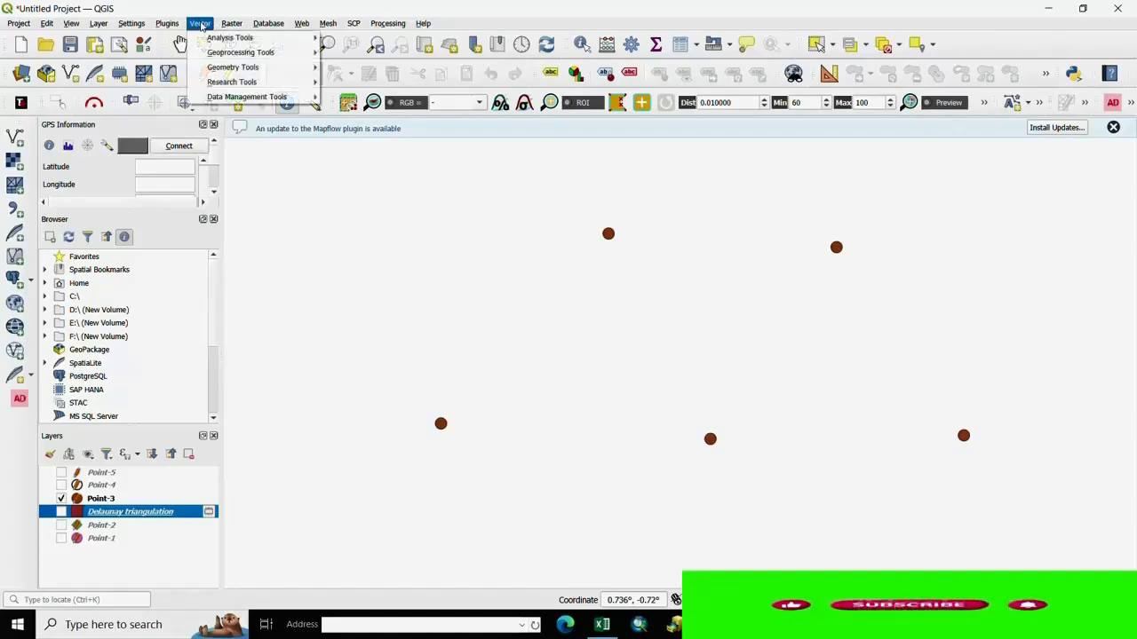
mouse_move(249, 67)
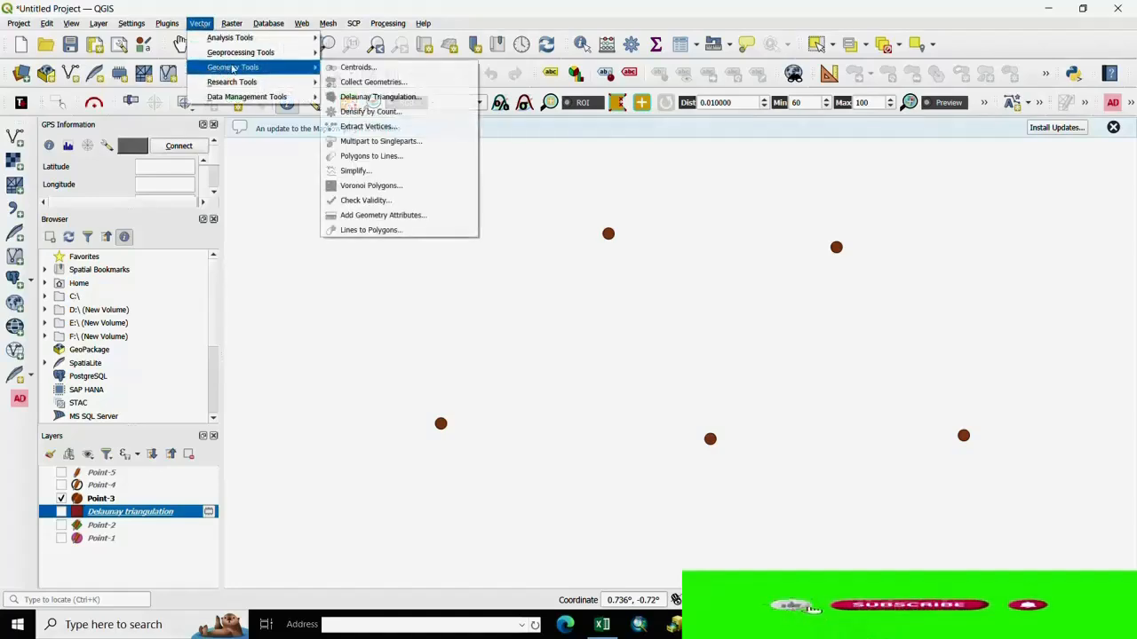
left_click(373, 98)
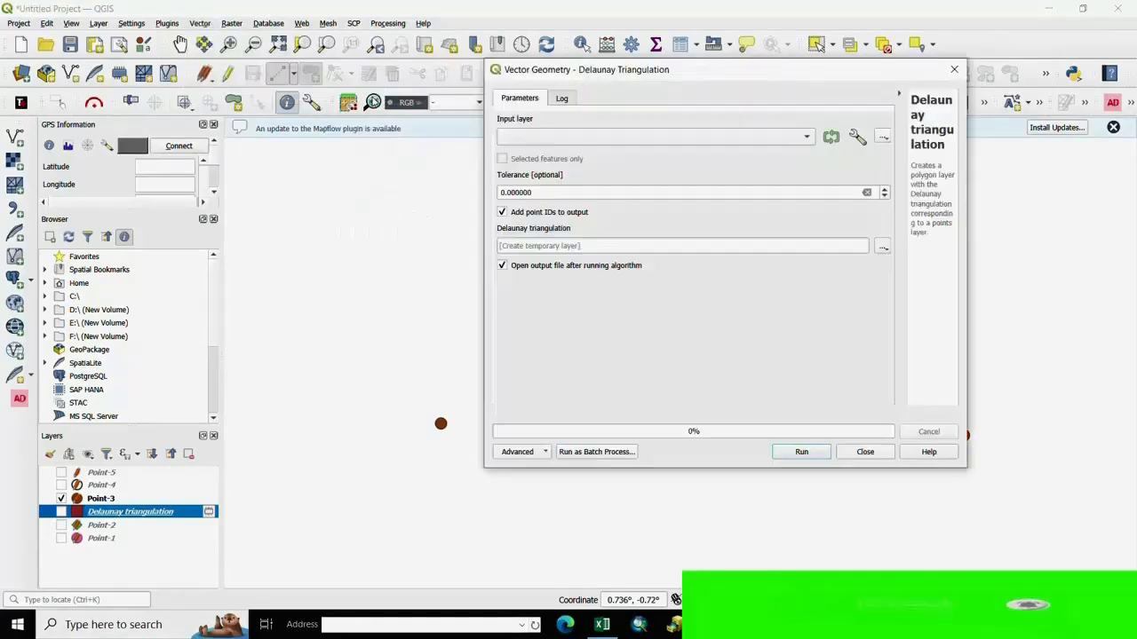
left_click(805, 138)
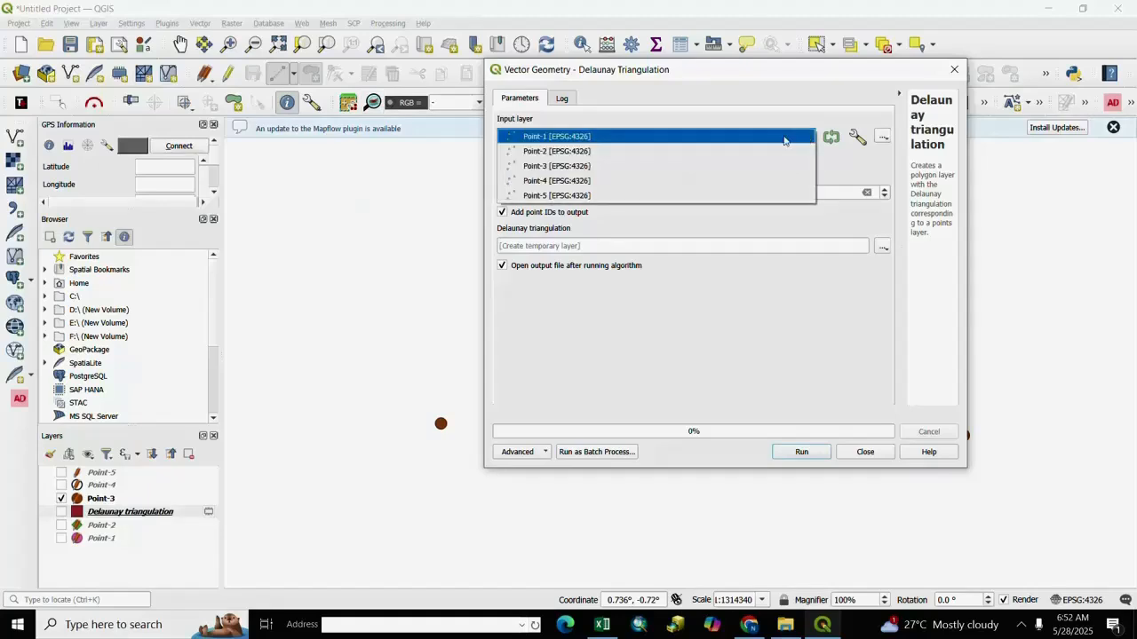
left_click(541, 169)
left_click(796, 453)
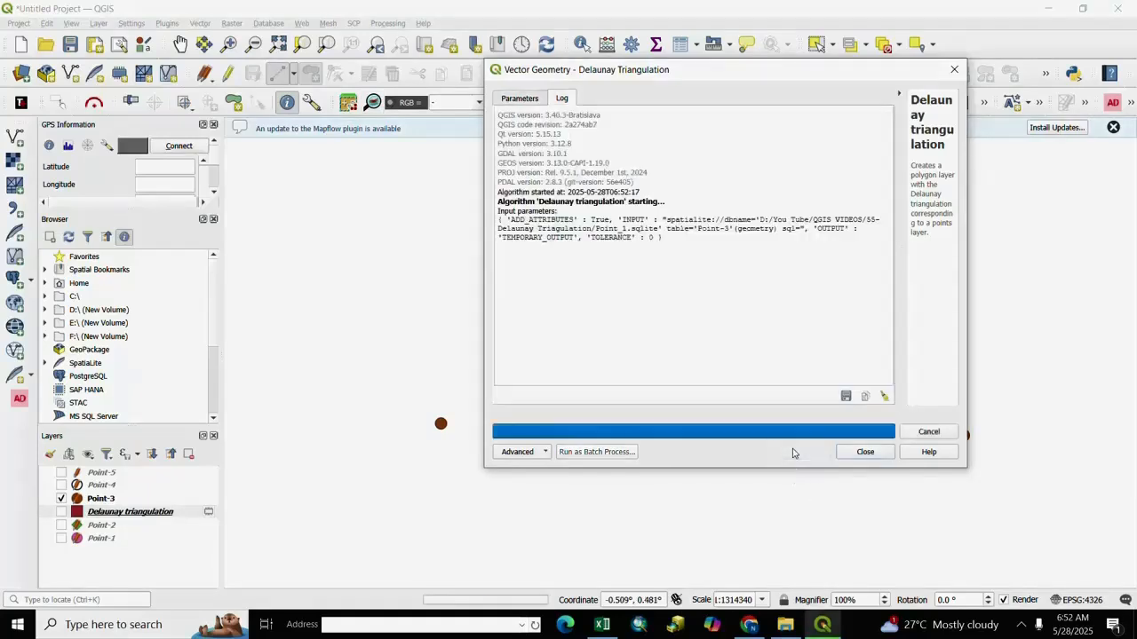
left_click(863, 452)
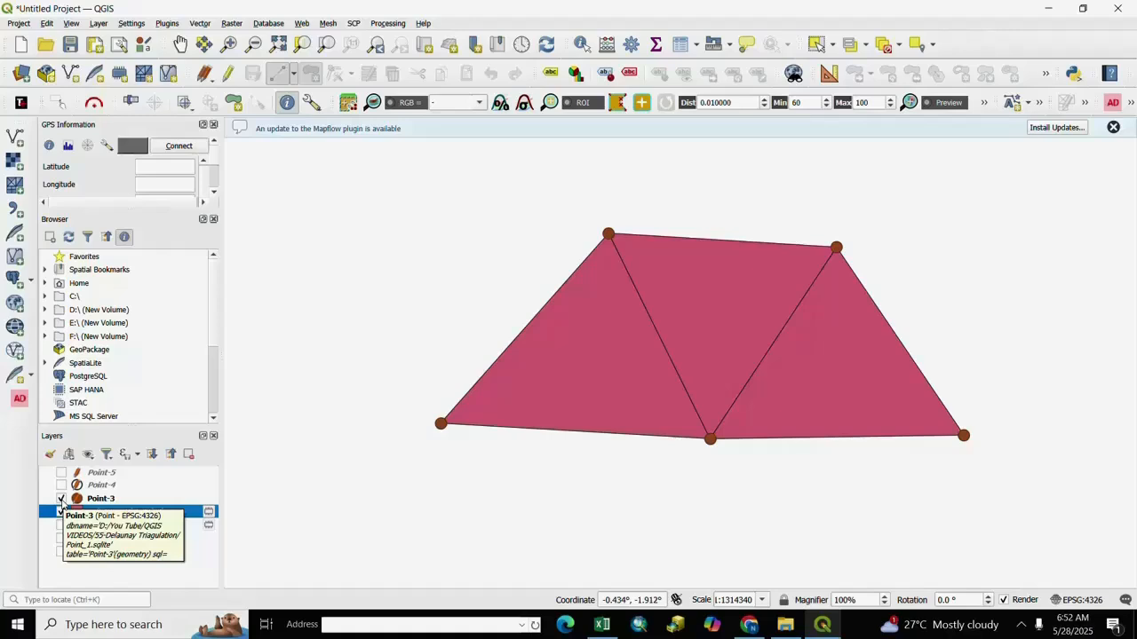
Hide the Point-3 layer and its Delaunay triangulation, and show the Point-4 layer.
left_click(61, 498)
left_click(60, 512)
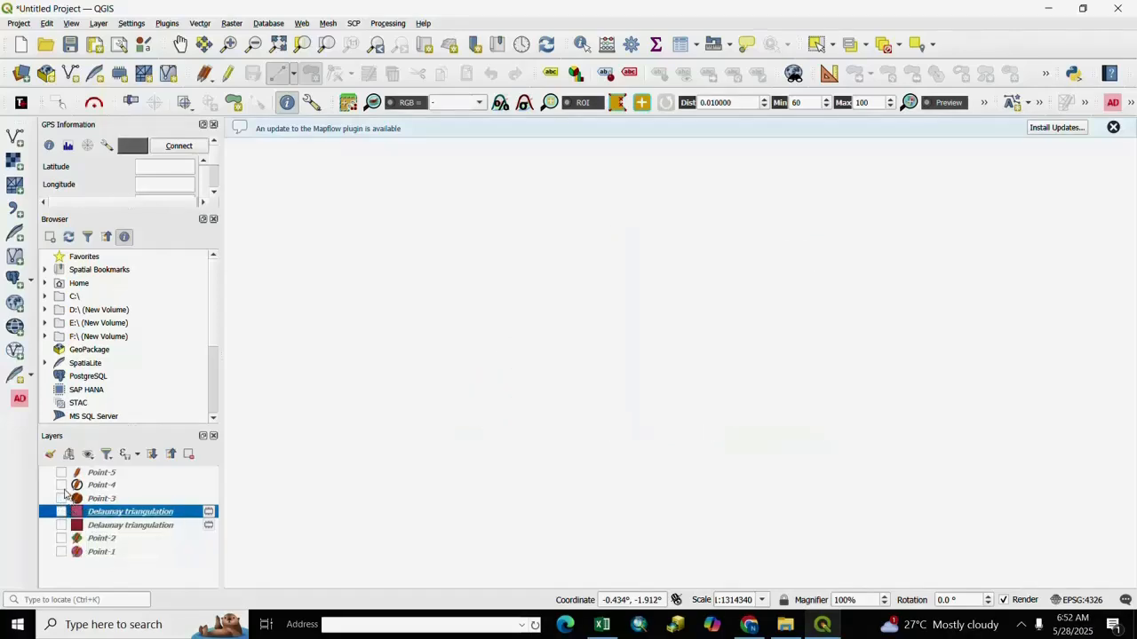
left_click(60, 485)
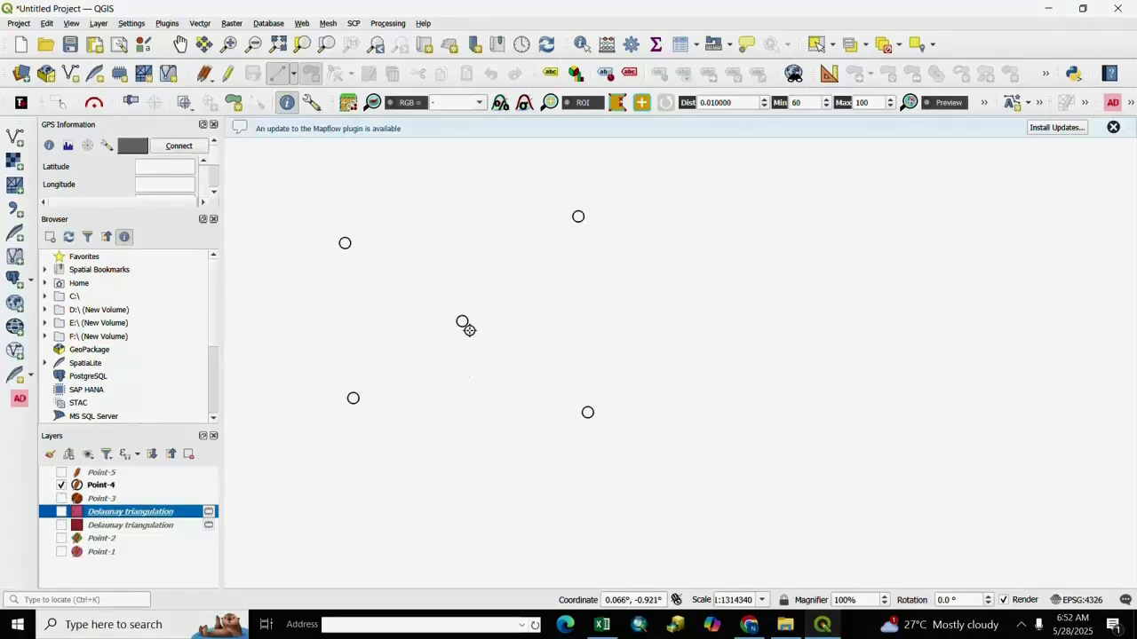
Run Delaunay Triangulation on the Point-4 layer with zero tolerance, outputting to a temporary layer.
scroll(423, 281, "up", 1)
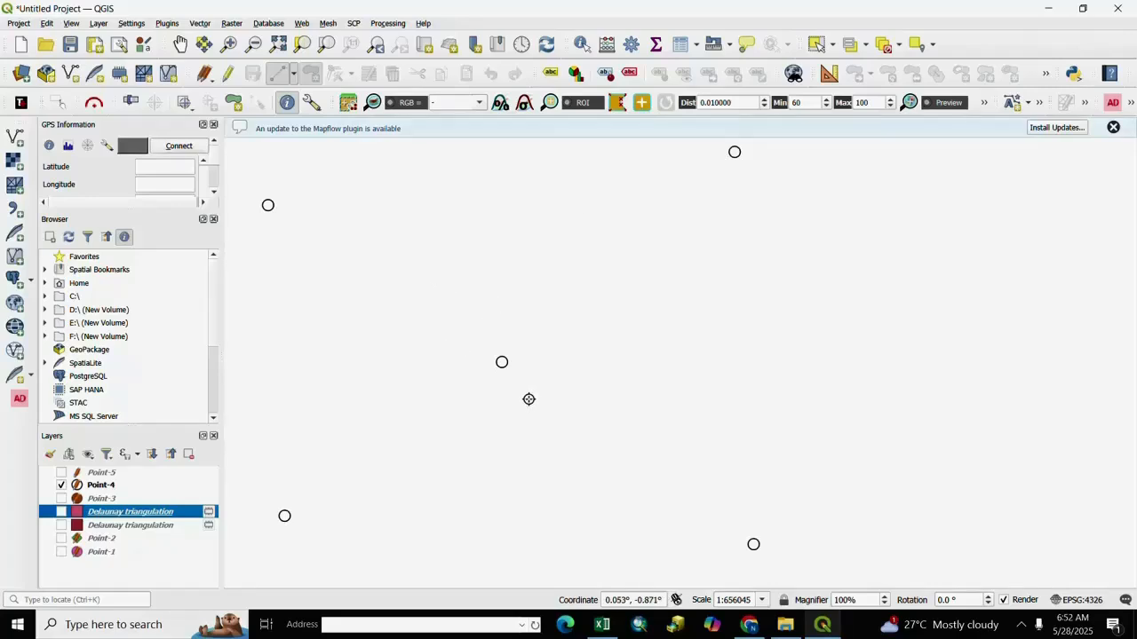
left_click(206, 24)
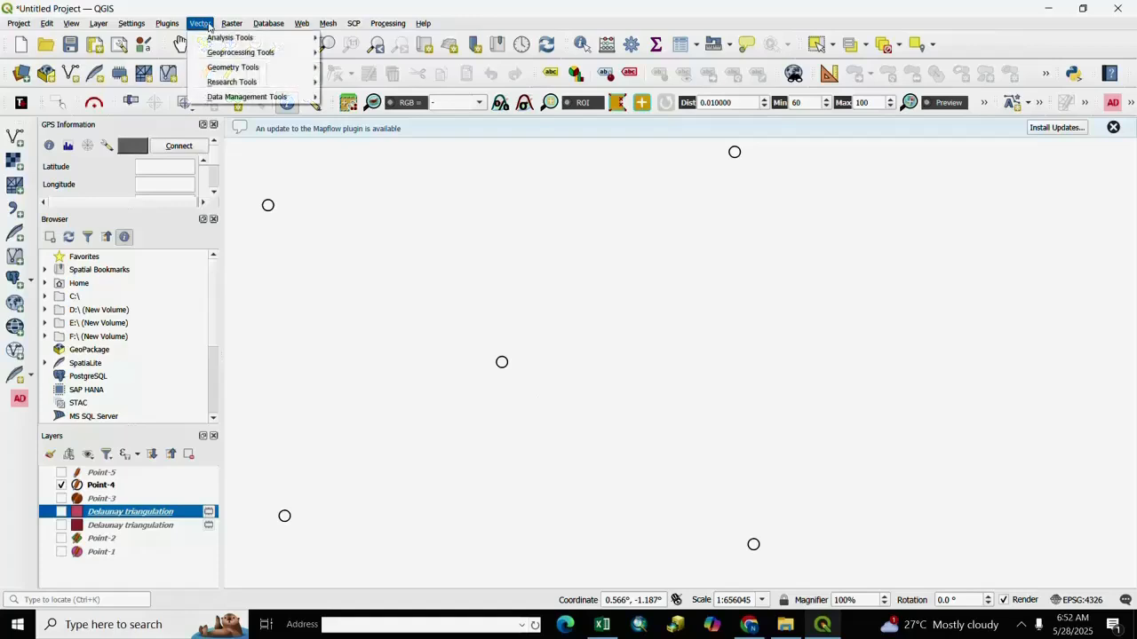
mouse_move(235, 68)
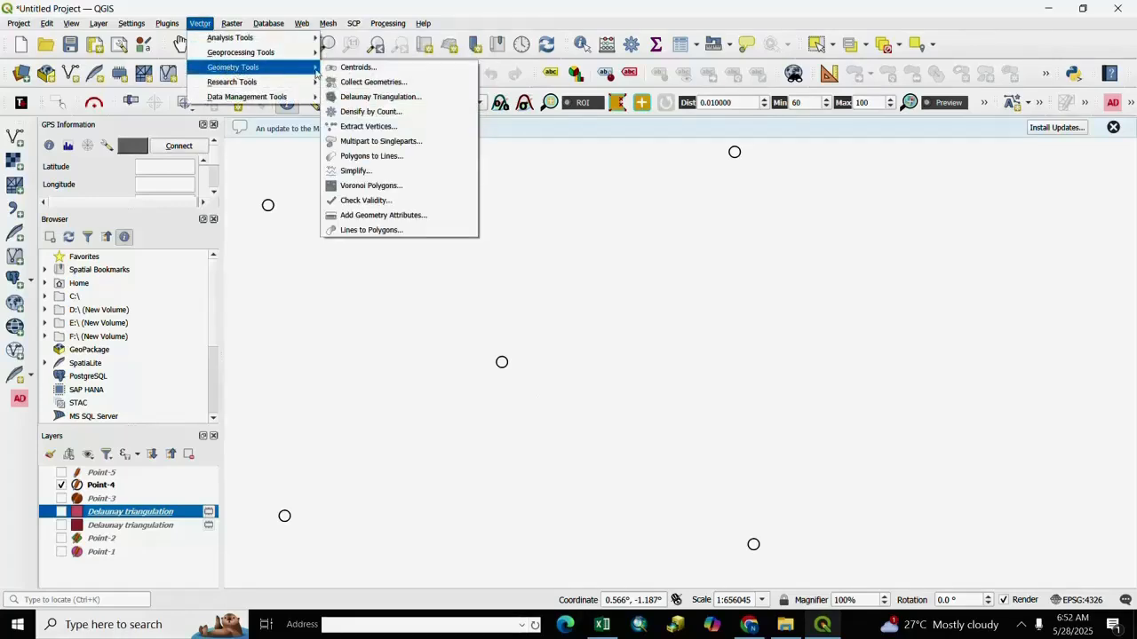
left_click(385, 99)
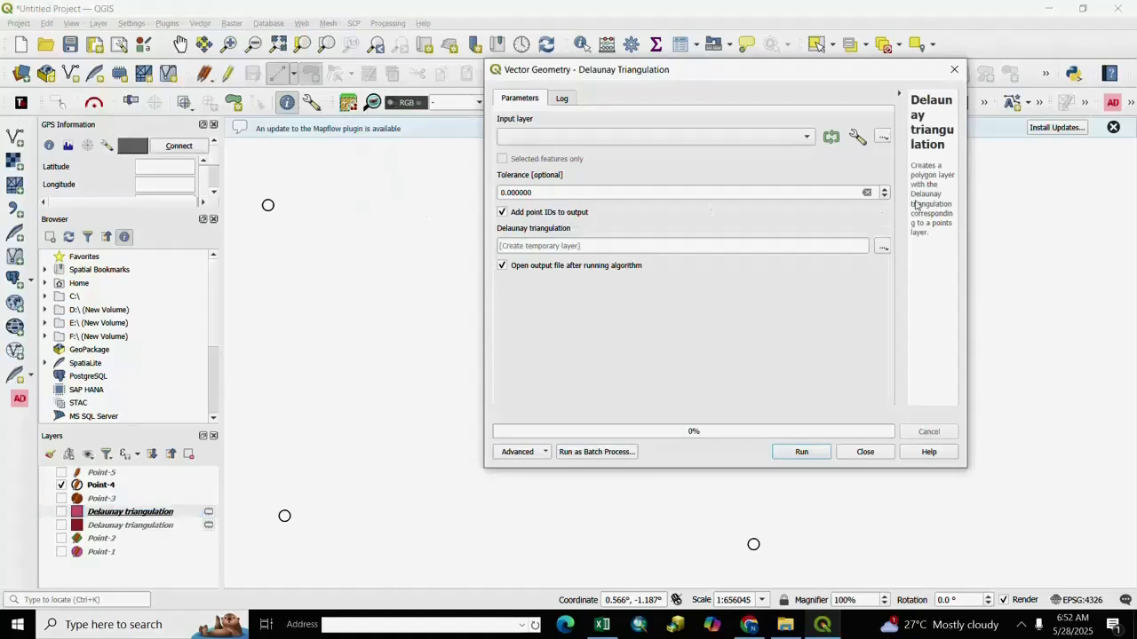
left_click(806, 139)
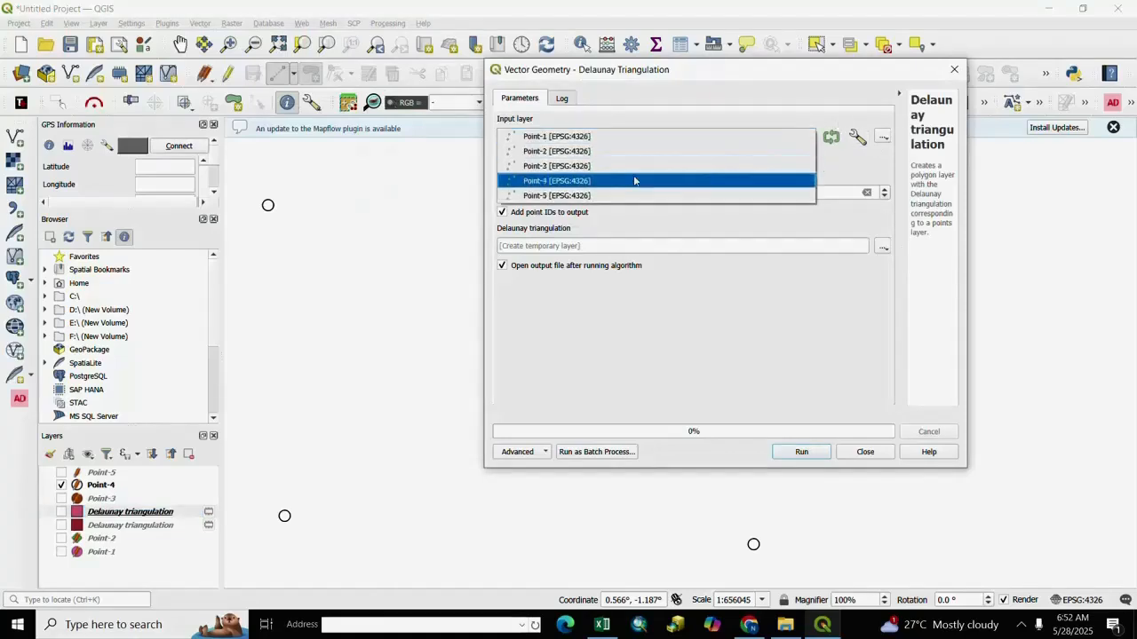
left_click(564, 182)
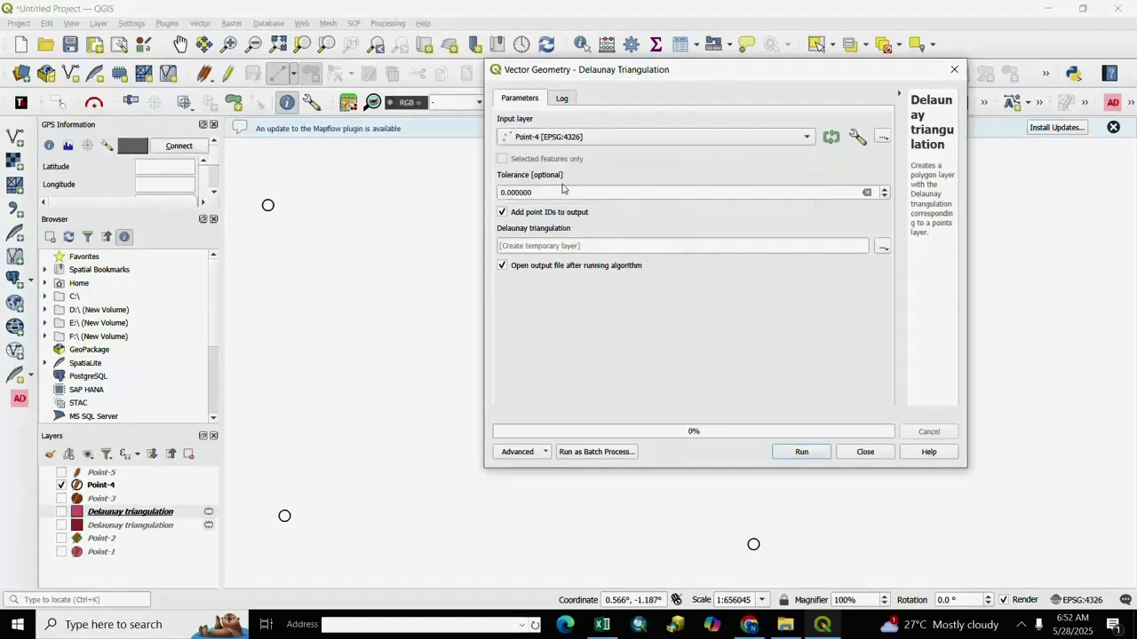
left_click(802, 452)
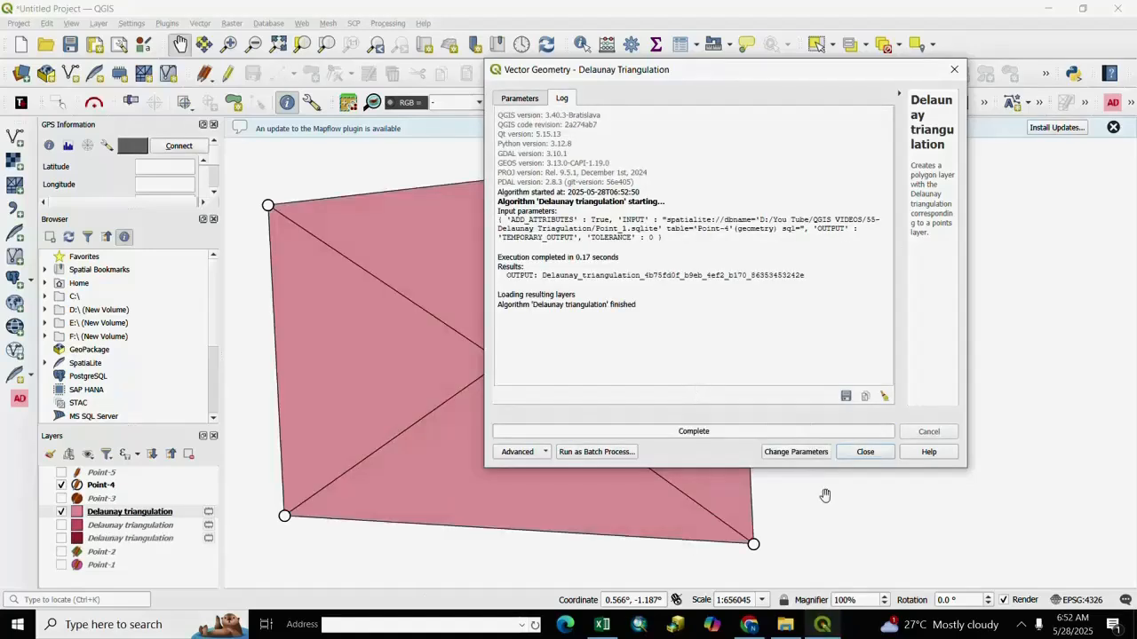
left_click(866, 453)
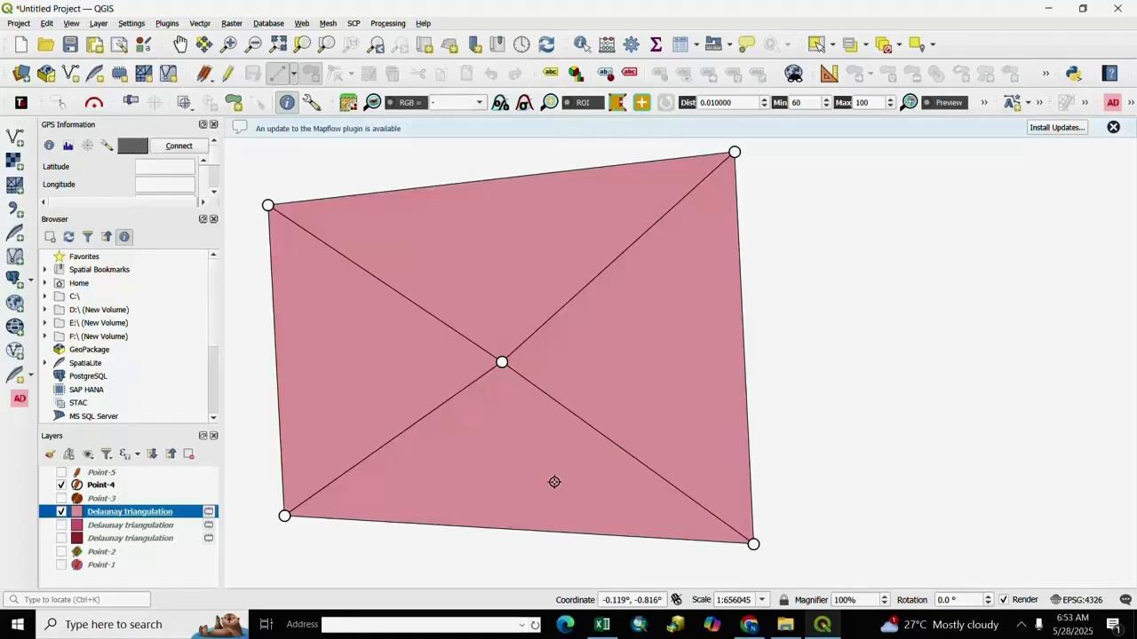
Hide the Point-4 layer and its Delaunay triangulation, and show the Point-5 layer.
left_click(62, 513)
left_click(61, 472)
left_click(61, 485)
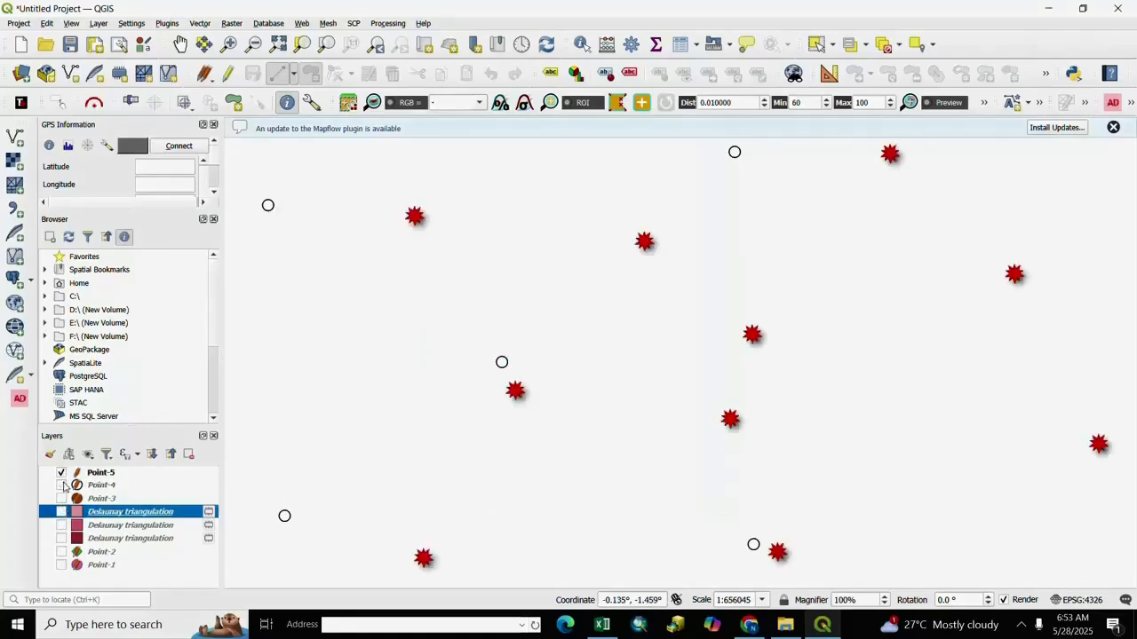
Run Delaunay Triangulation on the Point-5 layer, output it to a temporary layer, and inspect the resulting triangles.
scroll(651, 468, "down", 1)
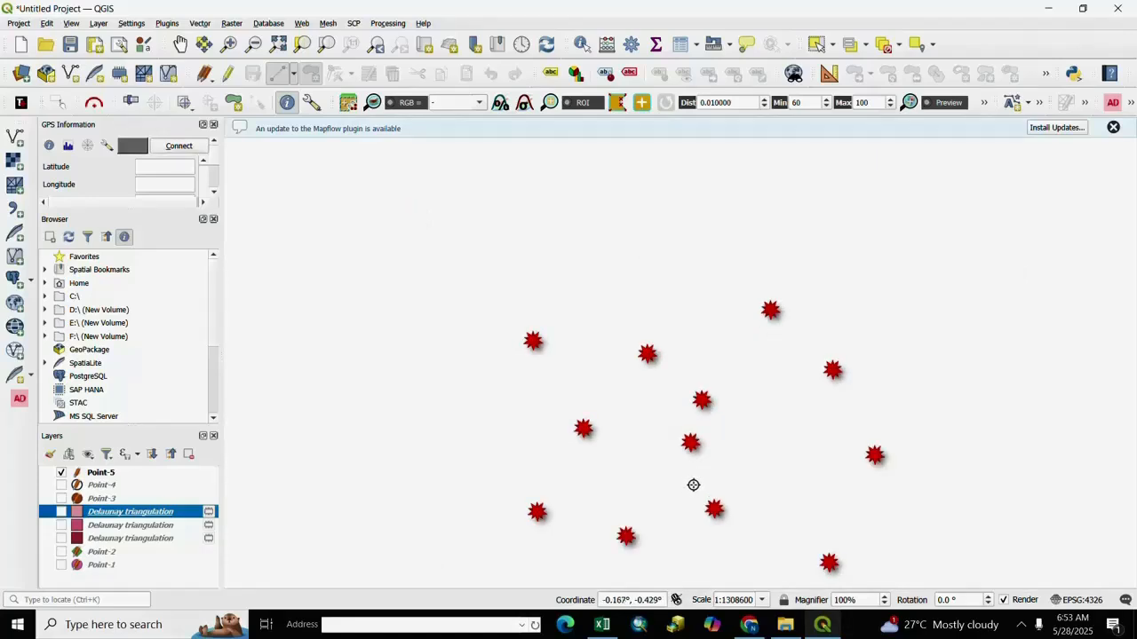
left_click(199, 23)
mouse_move(227, 69)
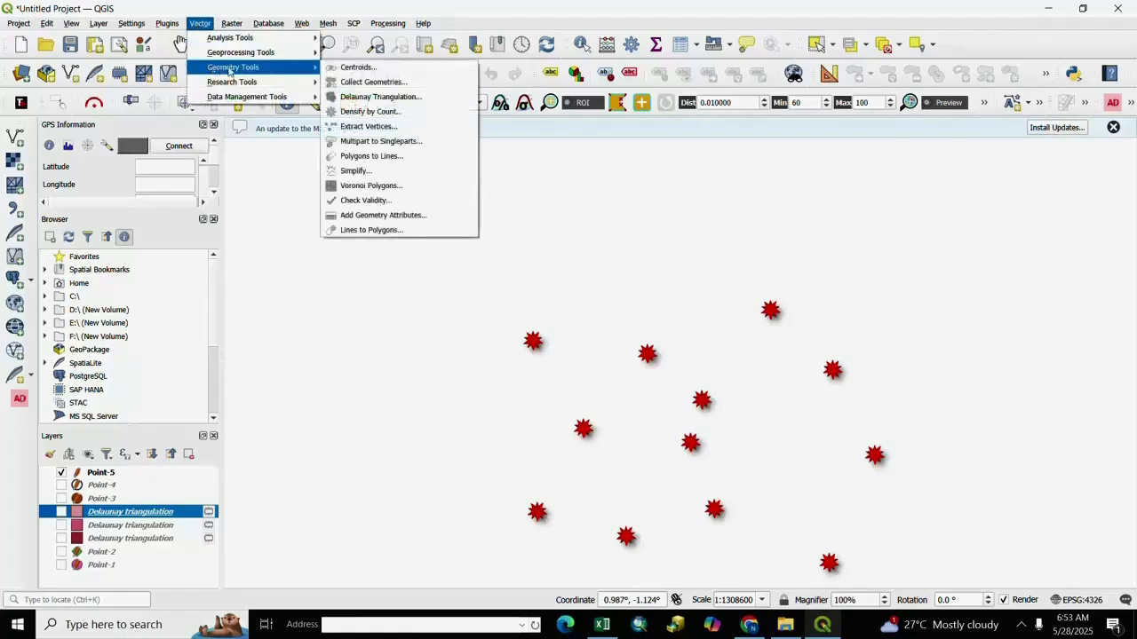
left_click(371, 97)
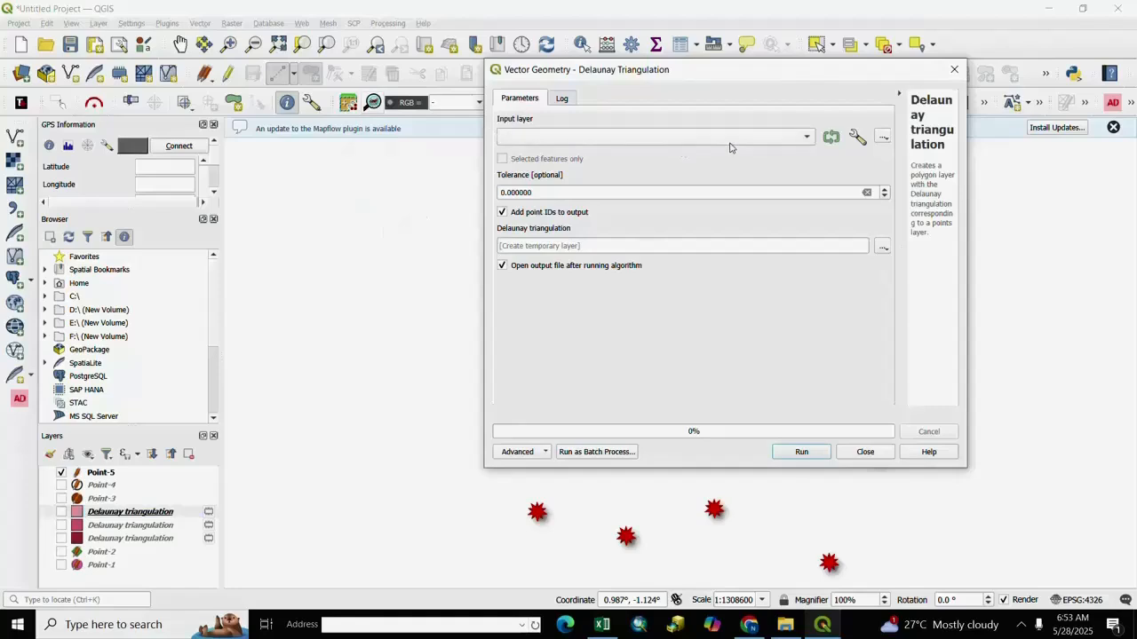
left_click(807, 137)
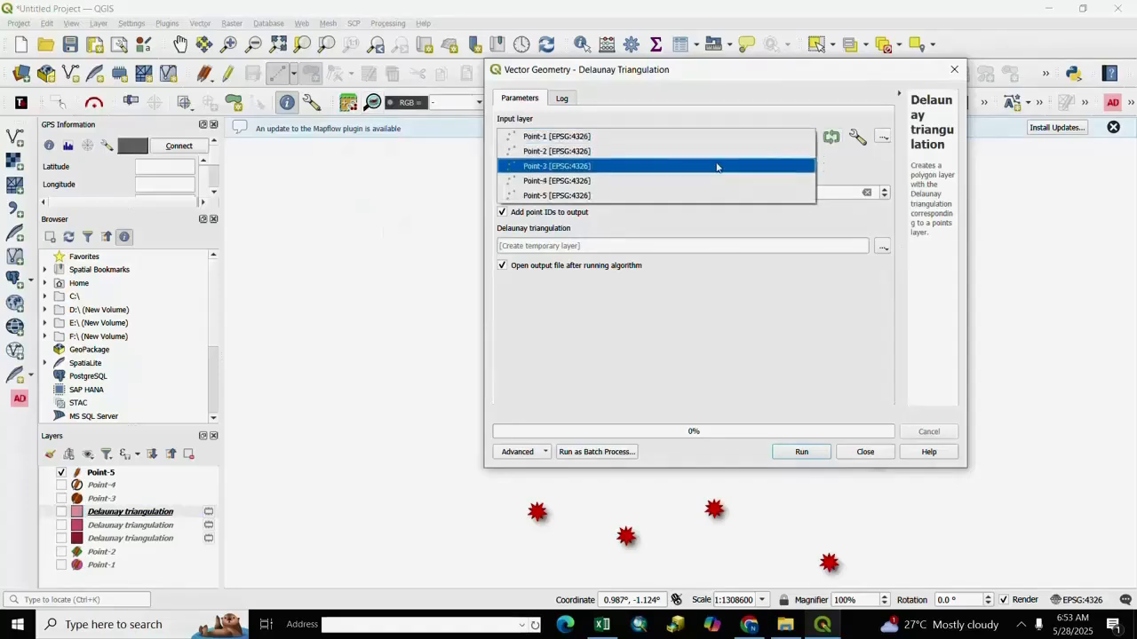
left_click(549, 197)
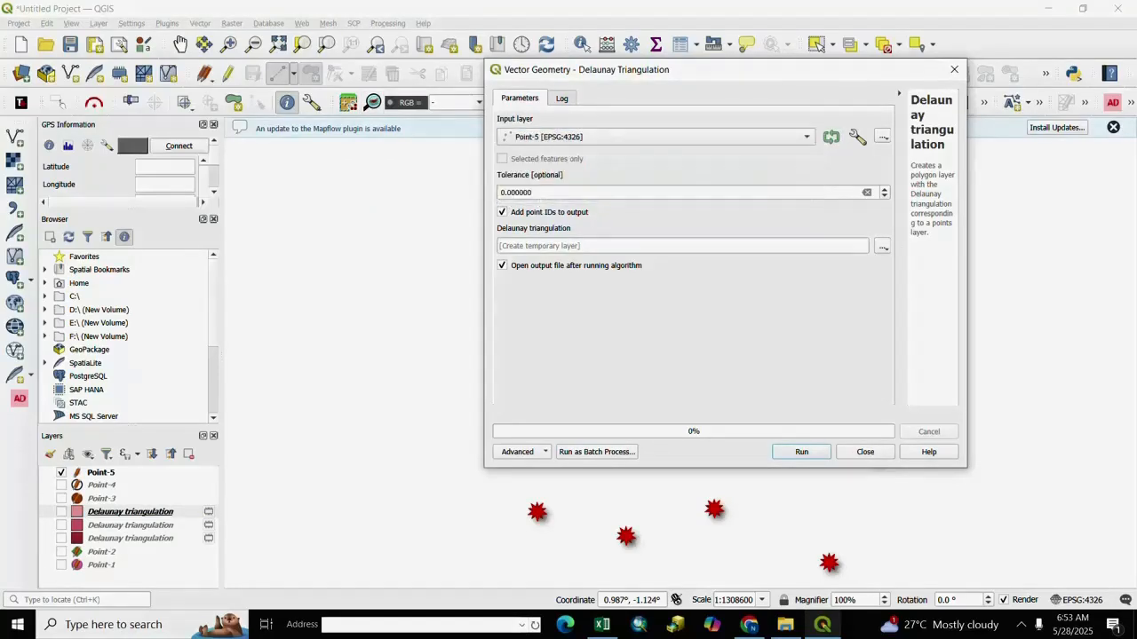
left_click(794, 451)
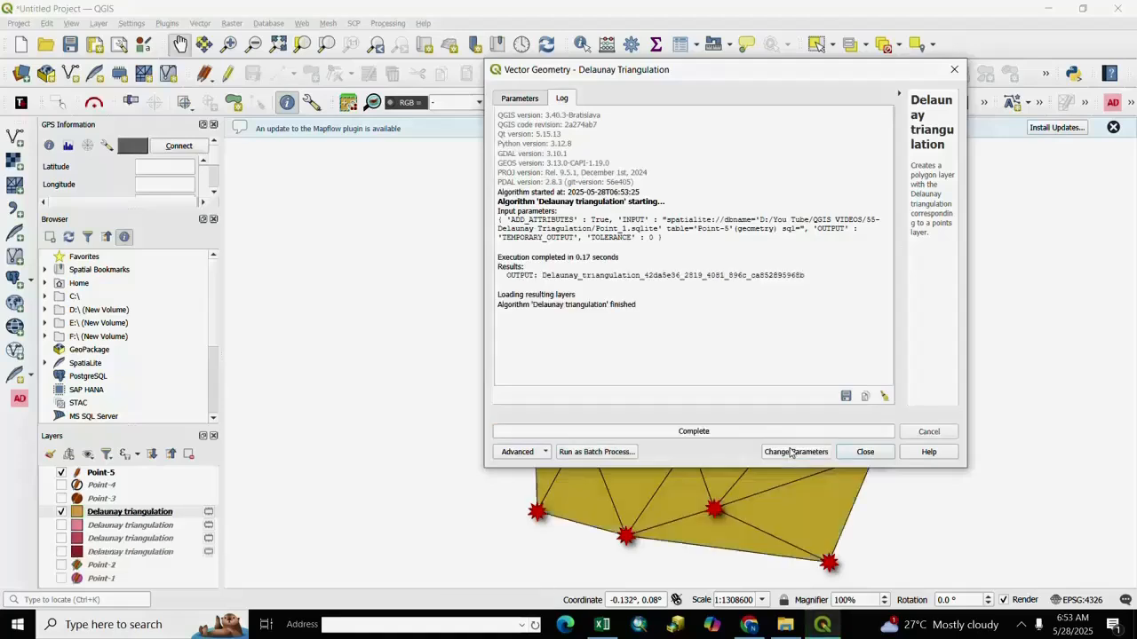
left_click(863, 452)
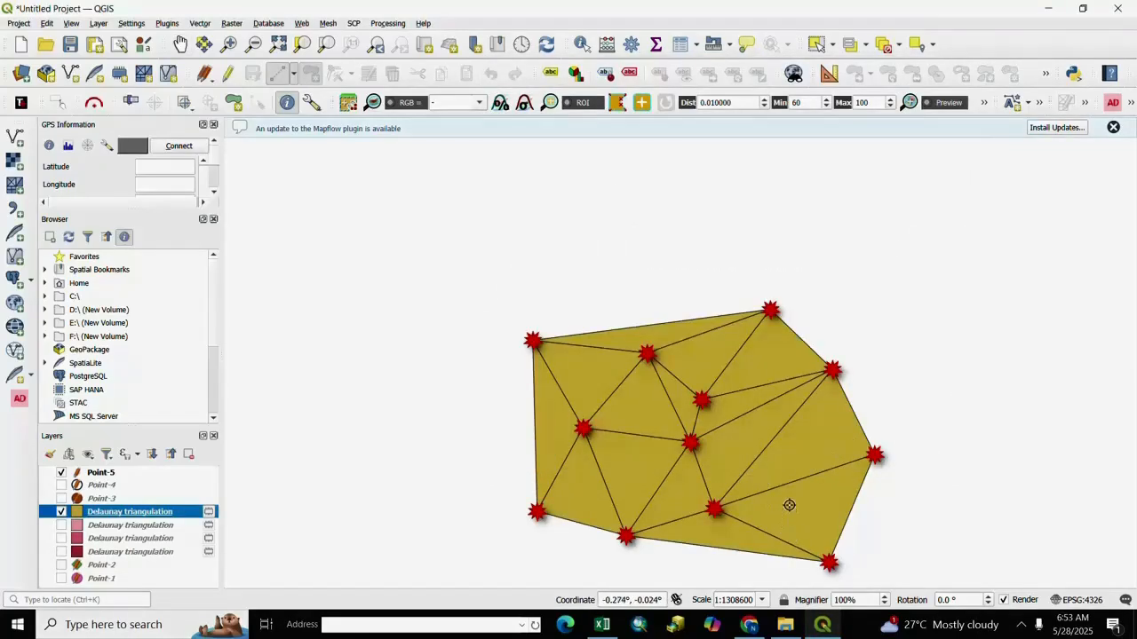
scroll(805, 506, "up", 1)
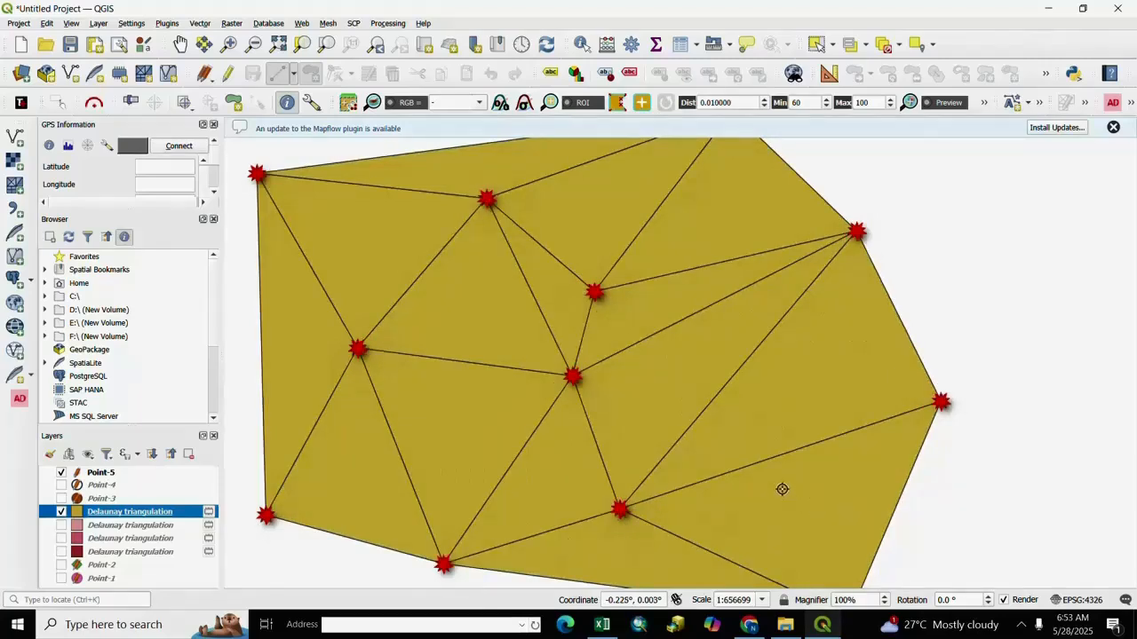
scroll(782, 488, "down", 1)
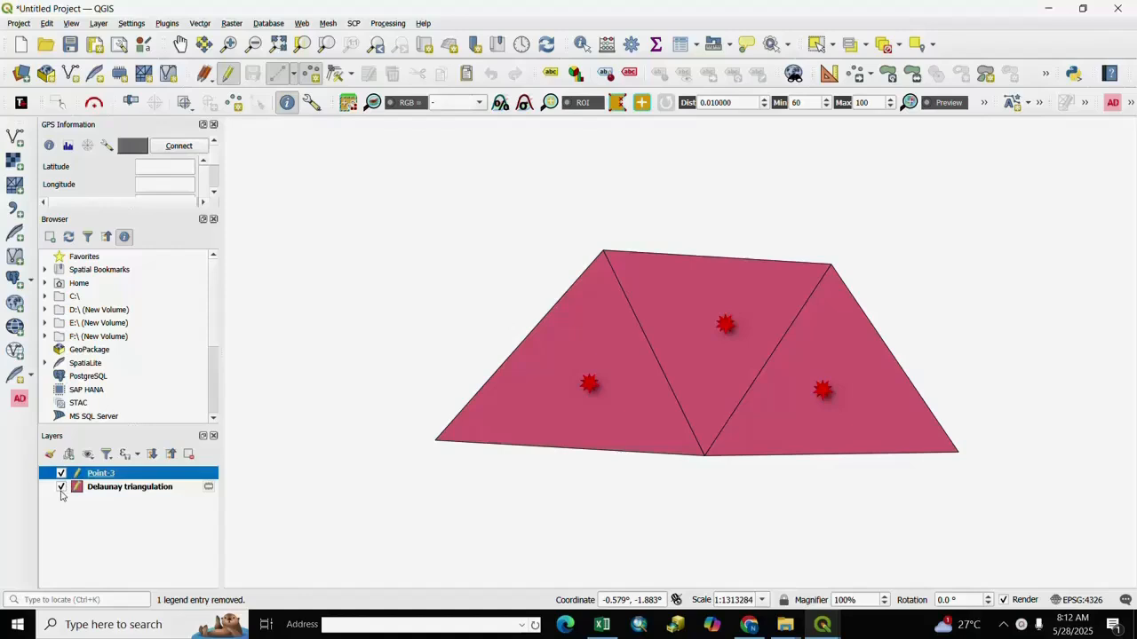
Hide the Delaunay triangulation layer and examine the Point-3 attribute table sorted by pkuid.
left_click(60, 487)
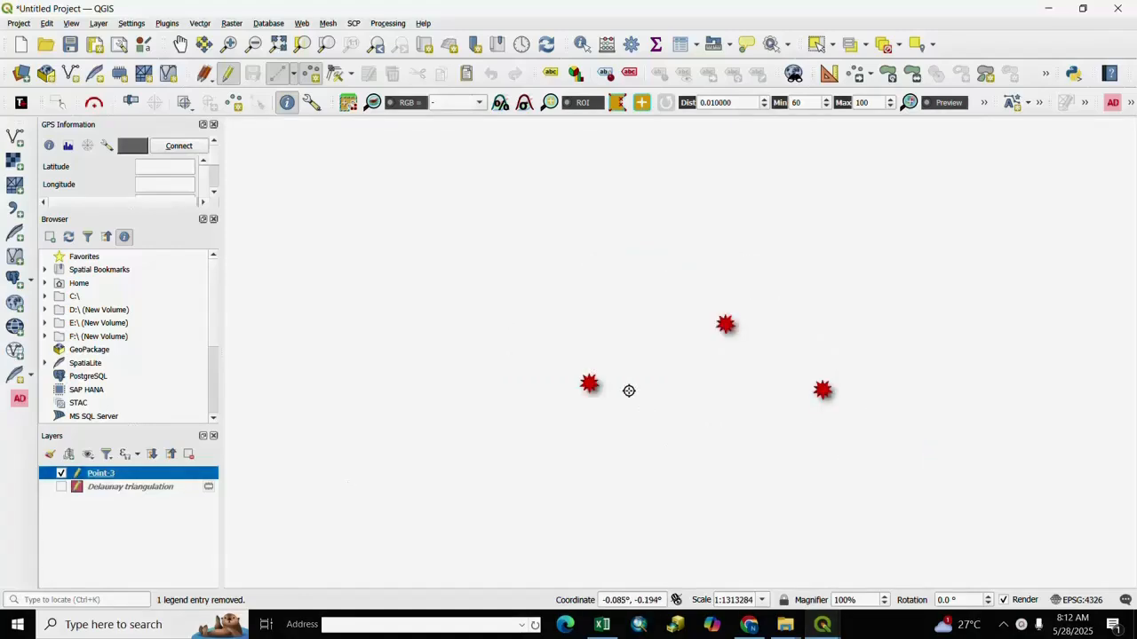
right_click(109, 476)
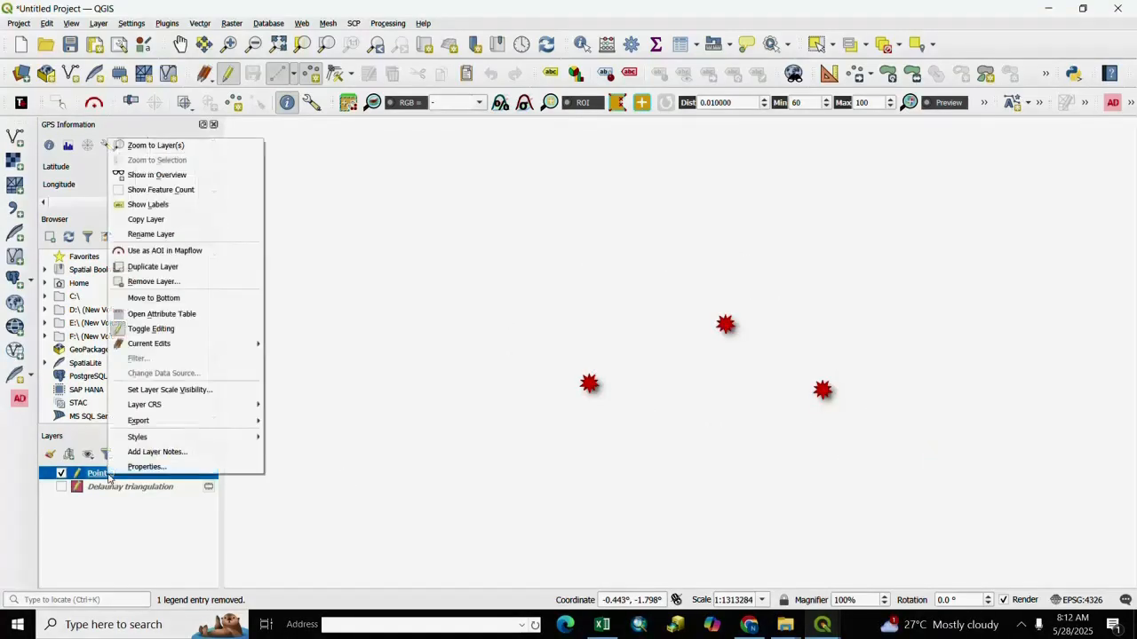
left_click(153, 316)
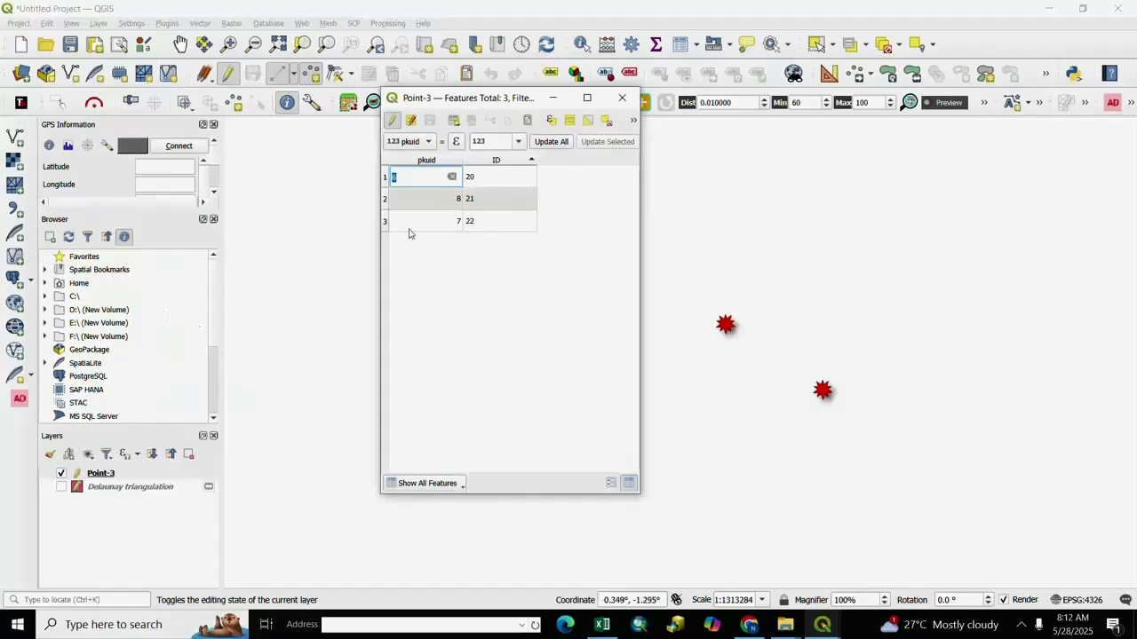
left_click(426, 163)
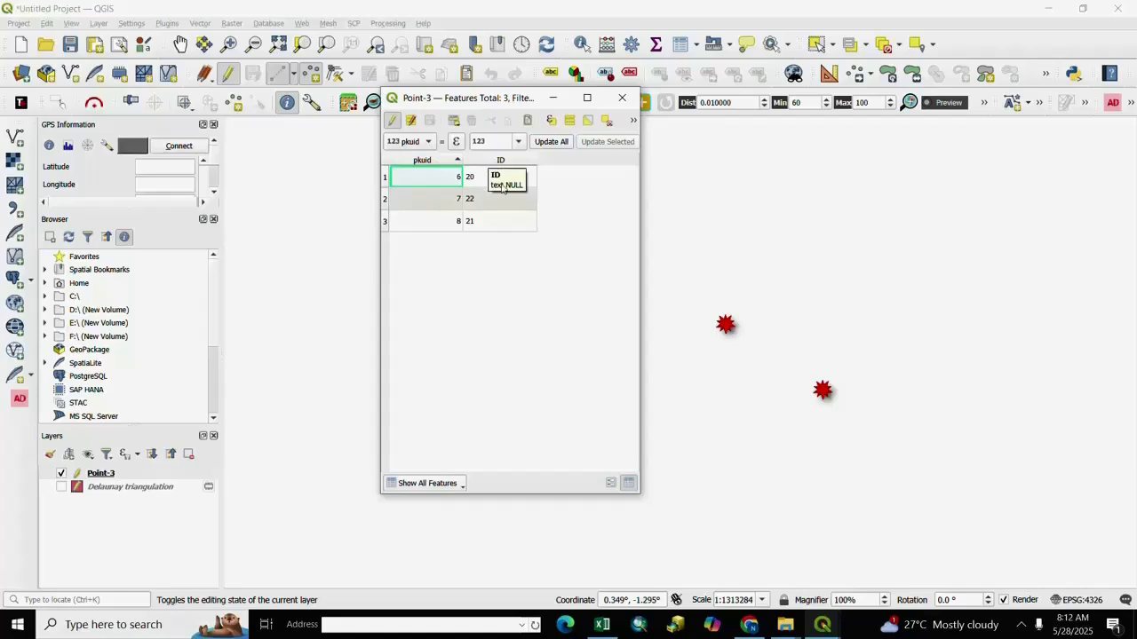
double_click(508, 221)
double_click(488, 199)
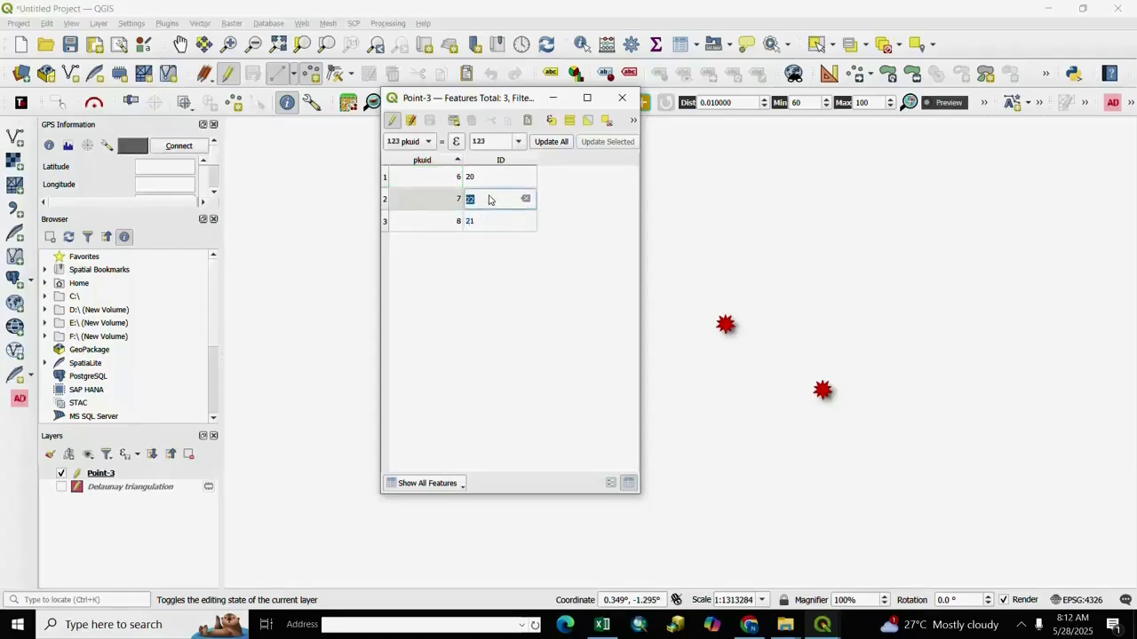
left_click(621, 97)
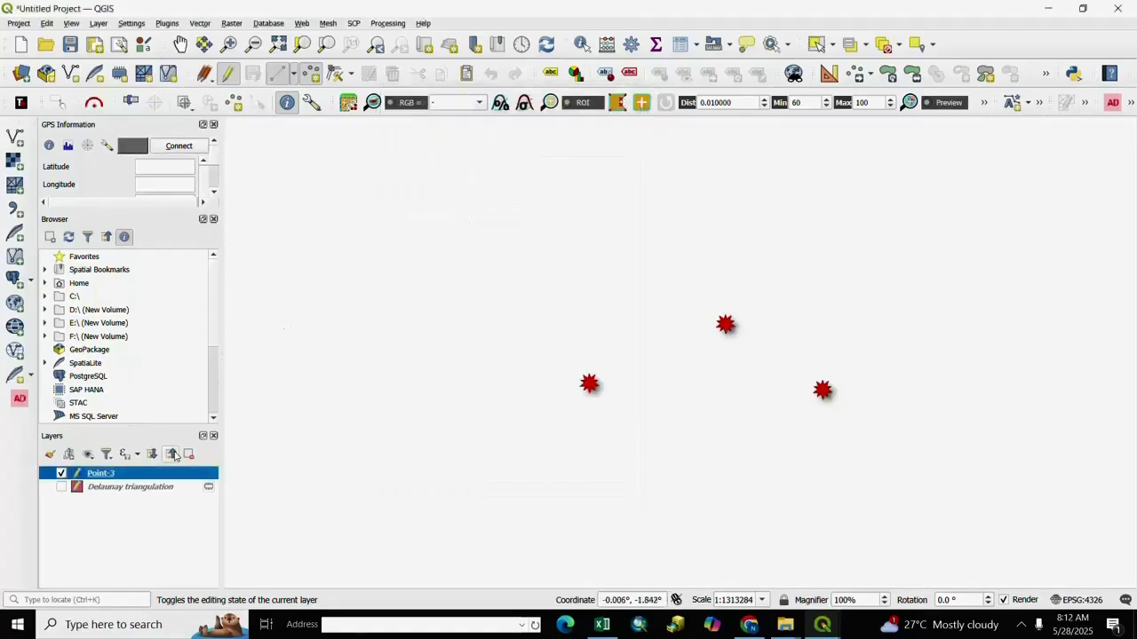
Show the Delaunay triangulation layer instead of Point-3 and examine its attribute table, sorting by Name and by ID.
left_click(61, 486)
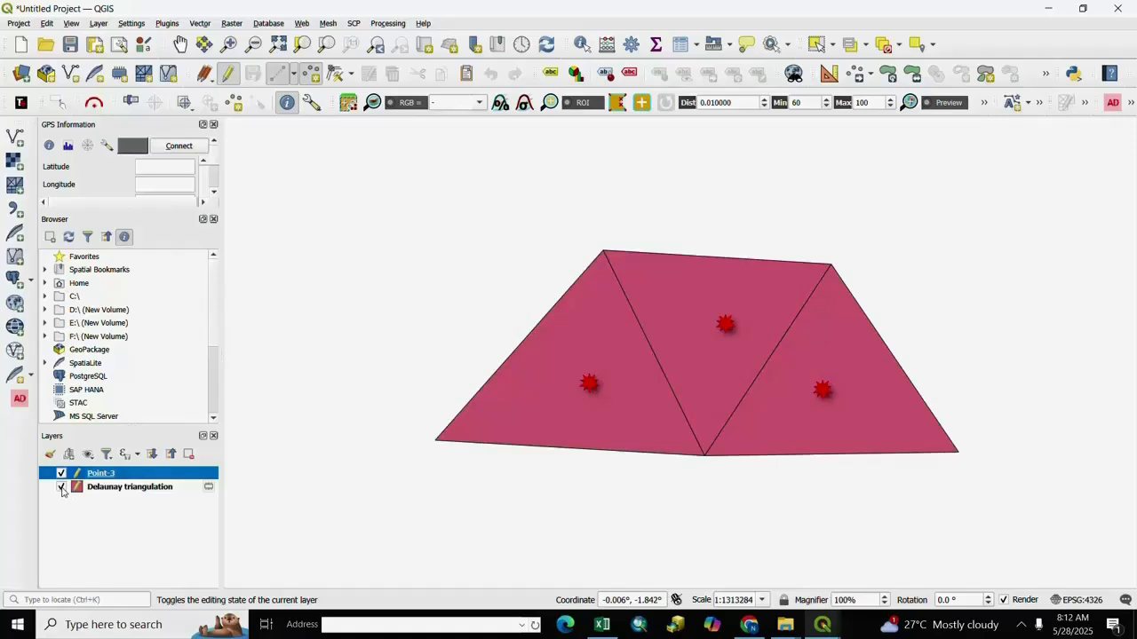
left_click(61, 474)
right_click(128, 486)
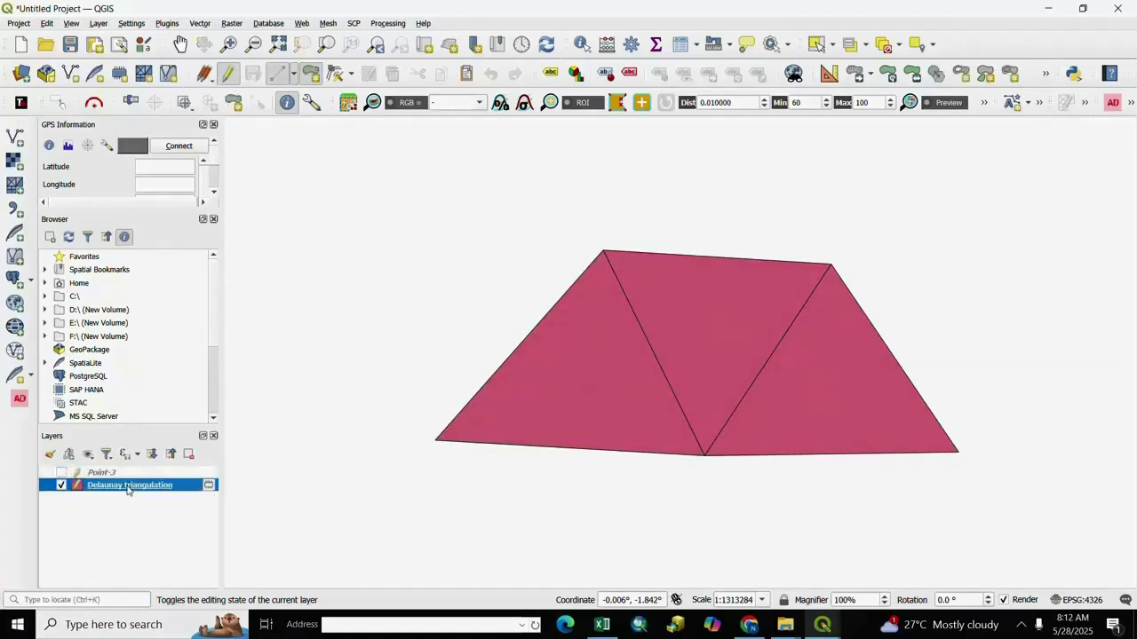
left_click(173, 312)
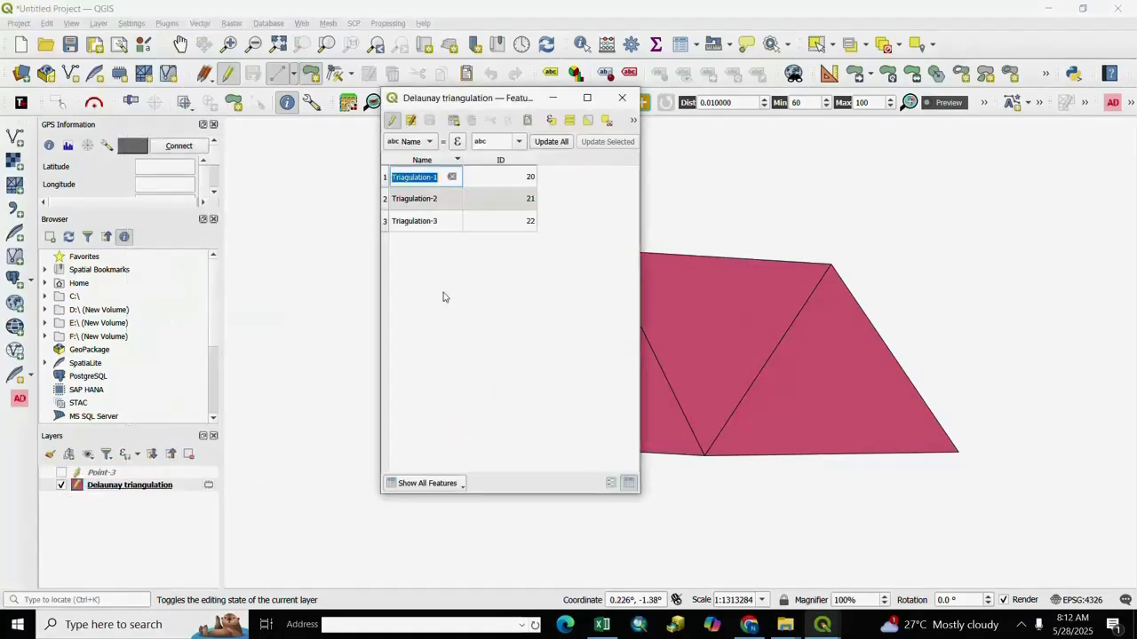
left_click(419, 161)
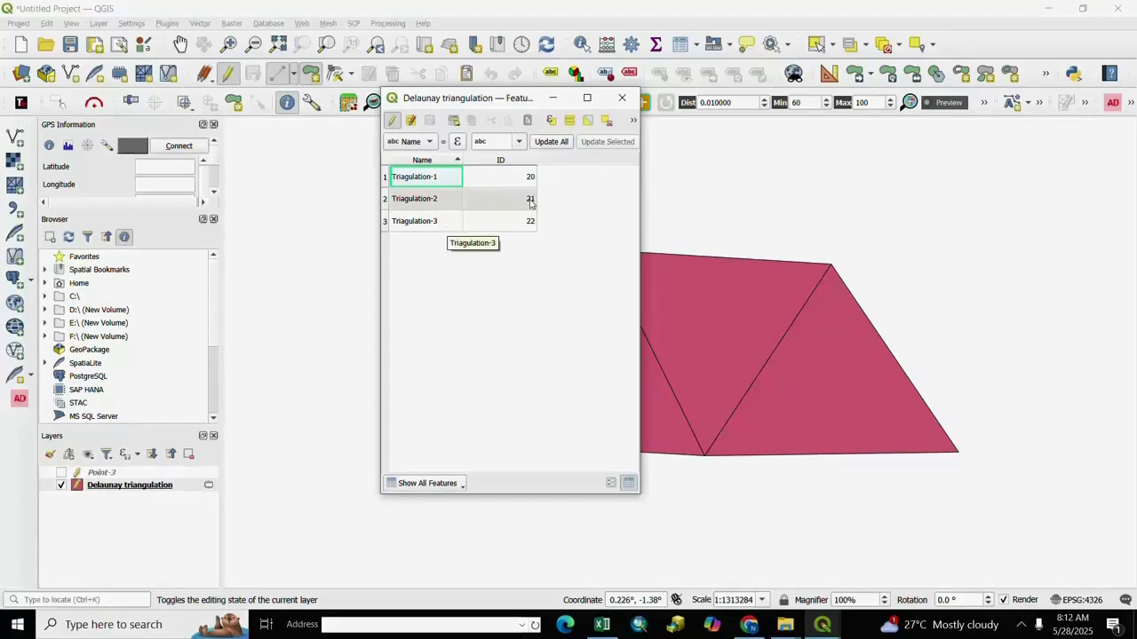
left_click(502, 162)
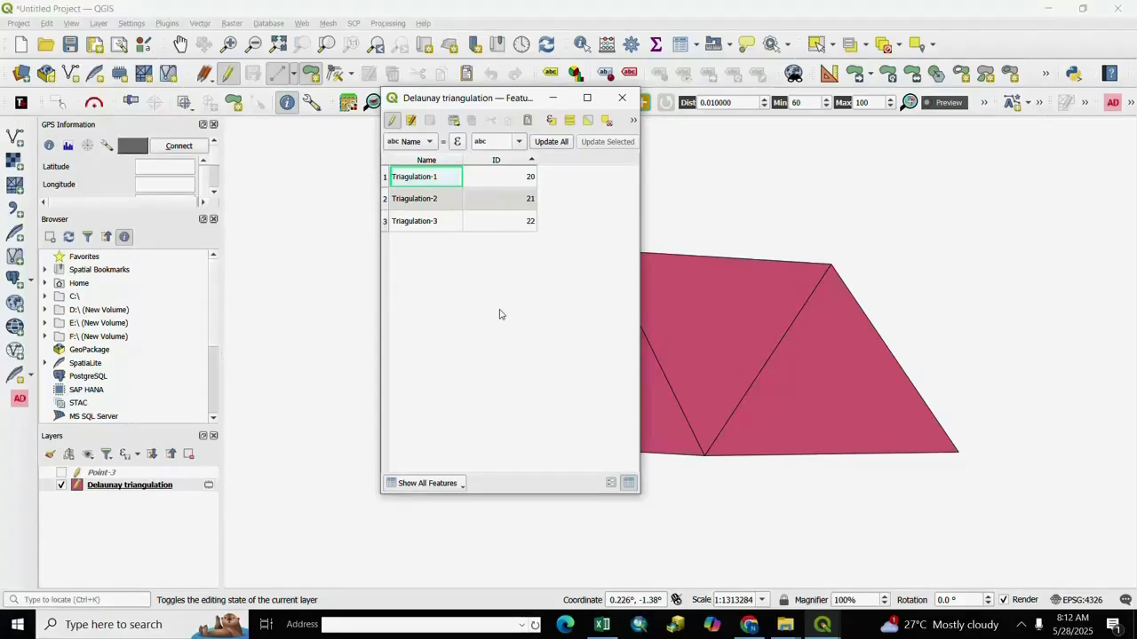
left_click(622, 100)
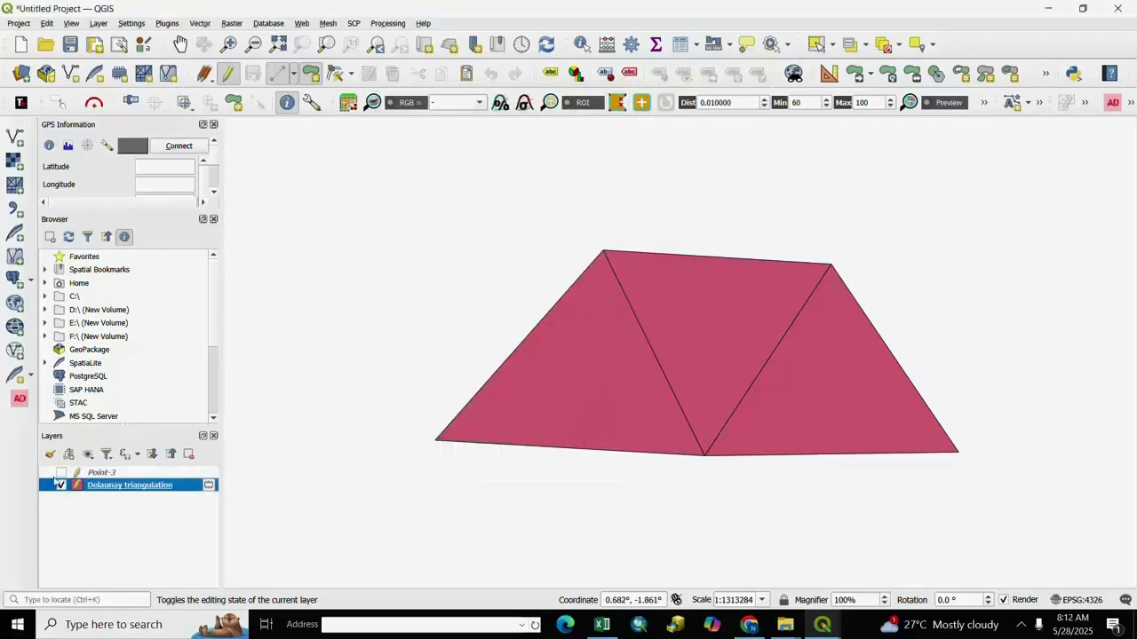
Show the Point-3 layer and join the Delaunay triangulation attributes to it by location, using the intersect predicate.
left_click(62, 473)
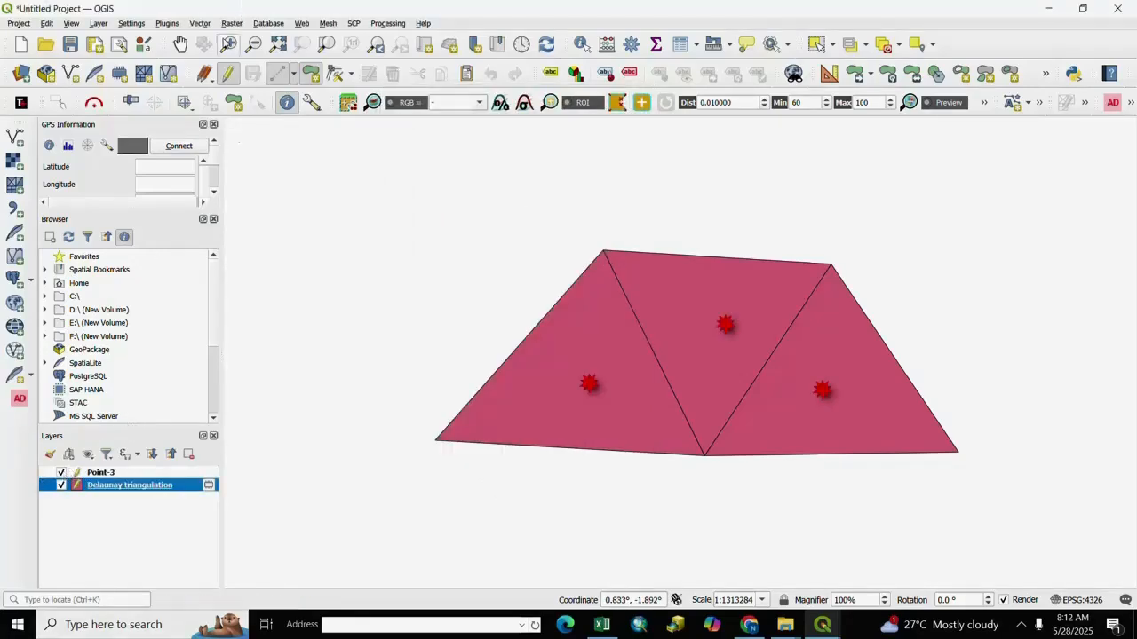
left_click(201, 24)
mouse_move(222, 98)
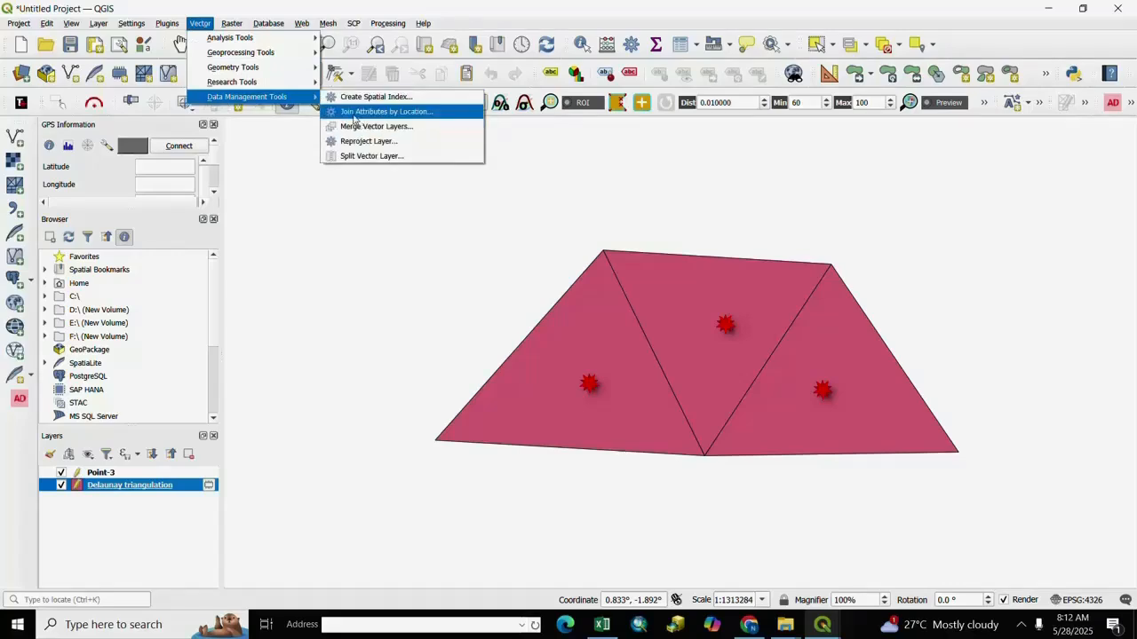
left_click(353, 112)
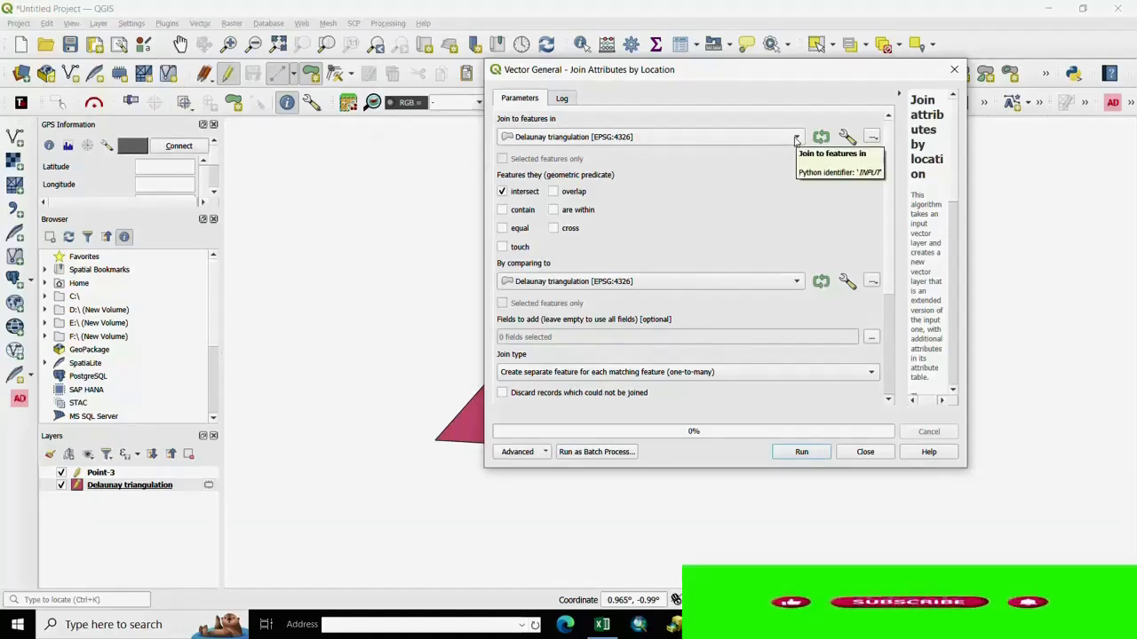
left_click(797, 137)
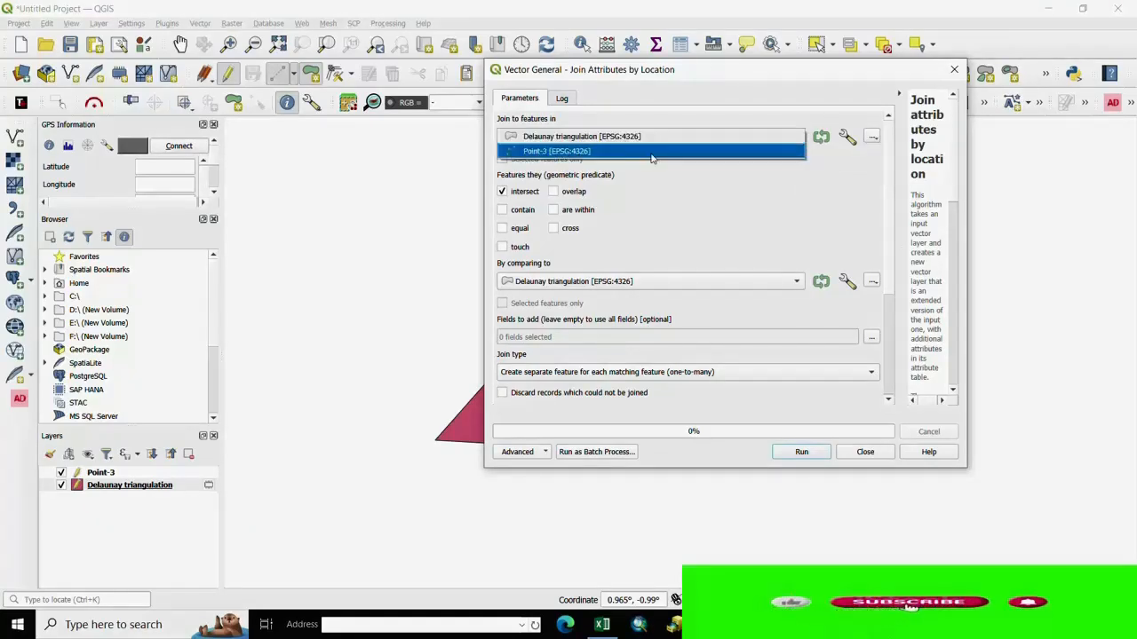
left_click(558, 153)
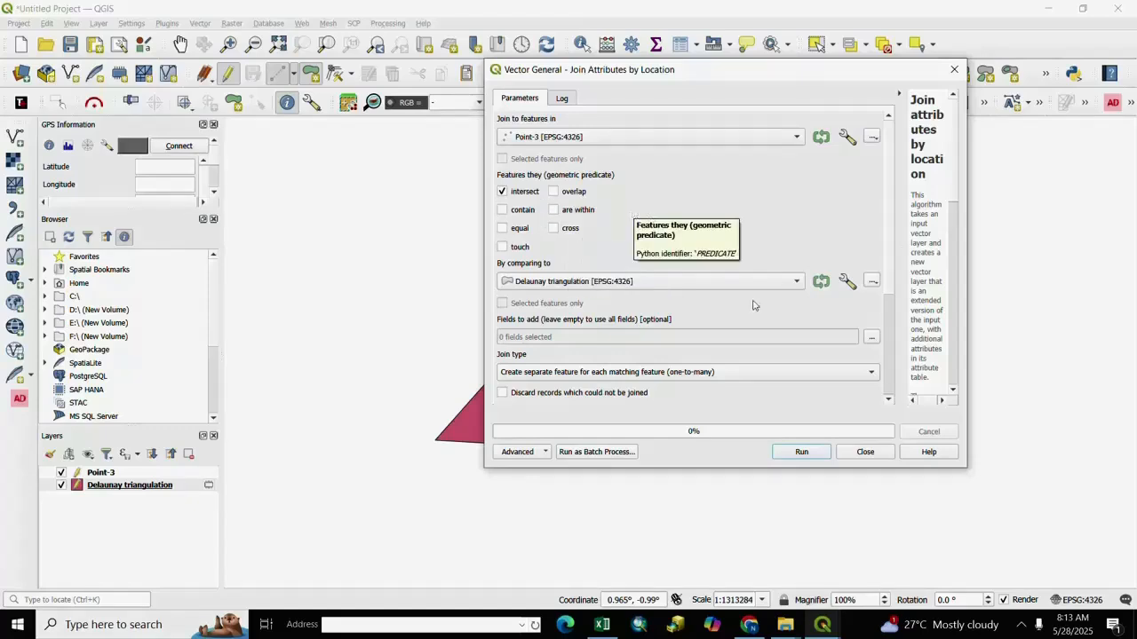
left_click(795, 284)
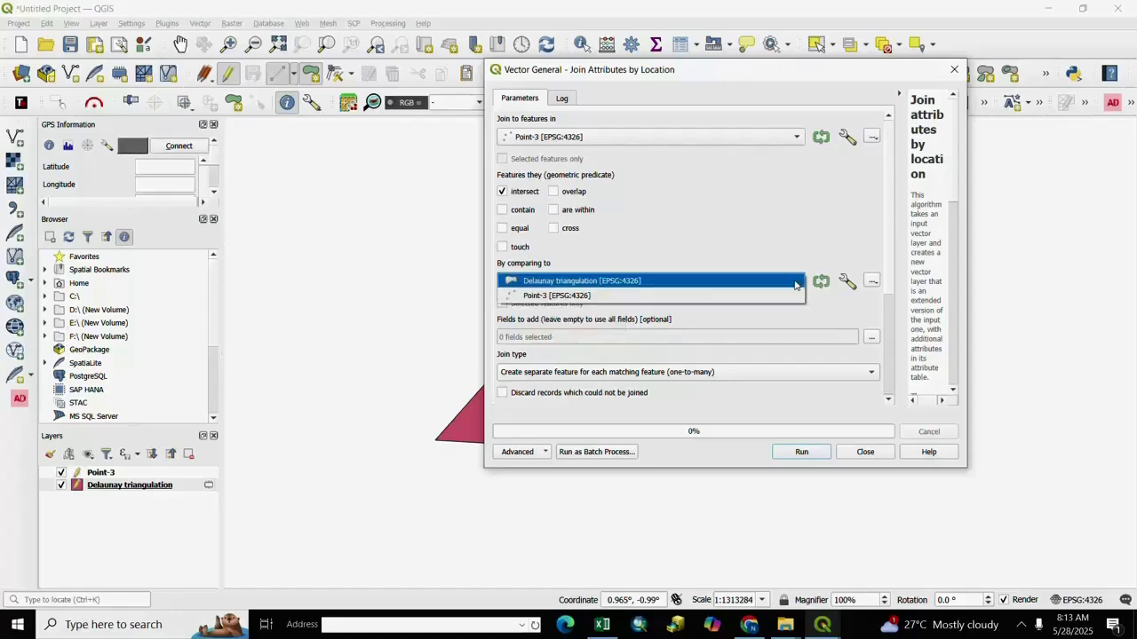
left_click(547, 287)
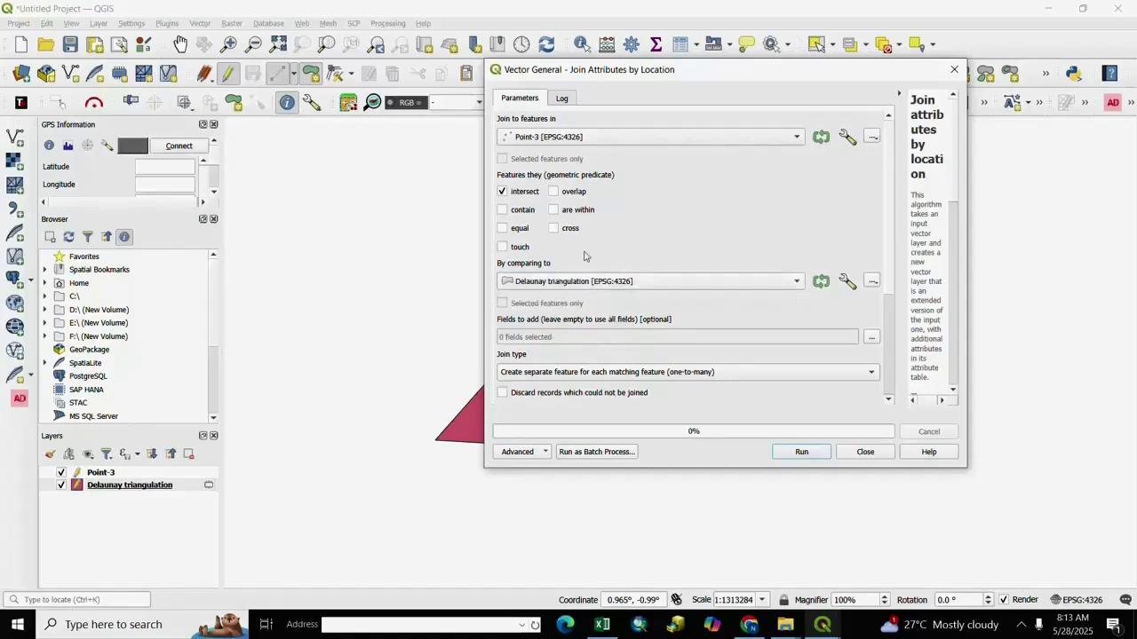
left_click(800, 452)
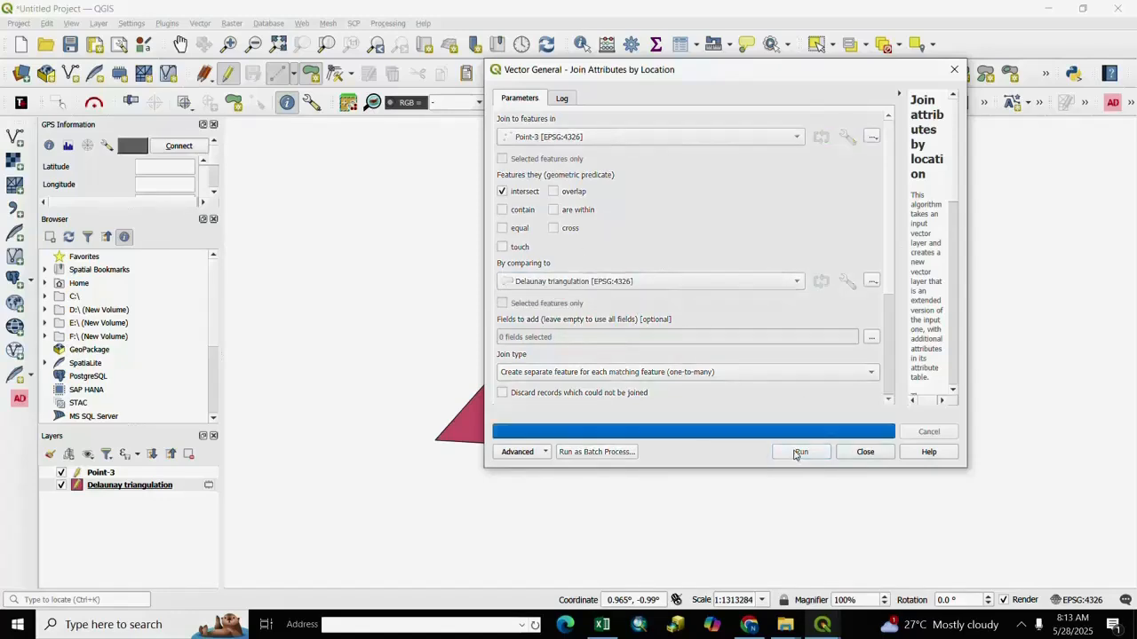
left_click(864, 452)
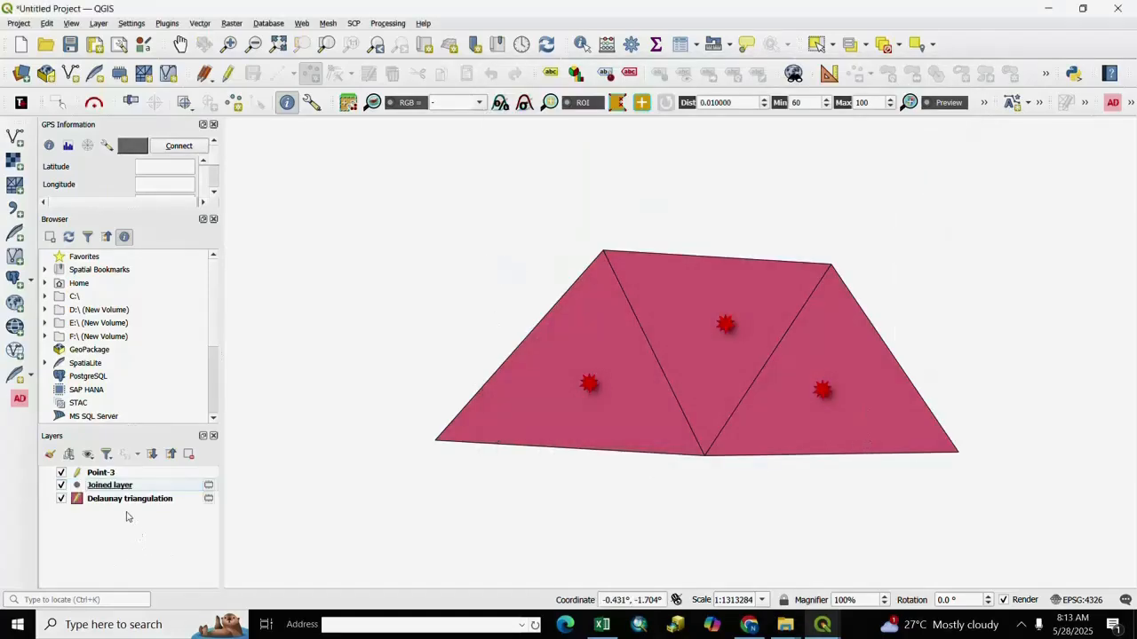
Examine the Joined layer's attribute table, sorting it by ID, Name and ID_2, and close it.
left_click(110, 488)
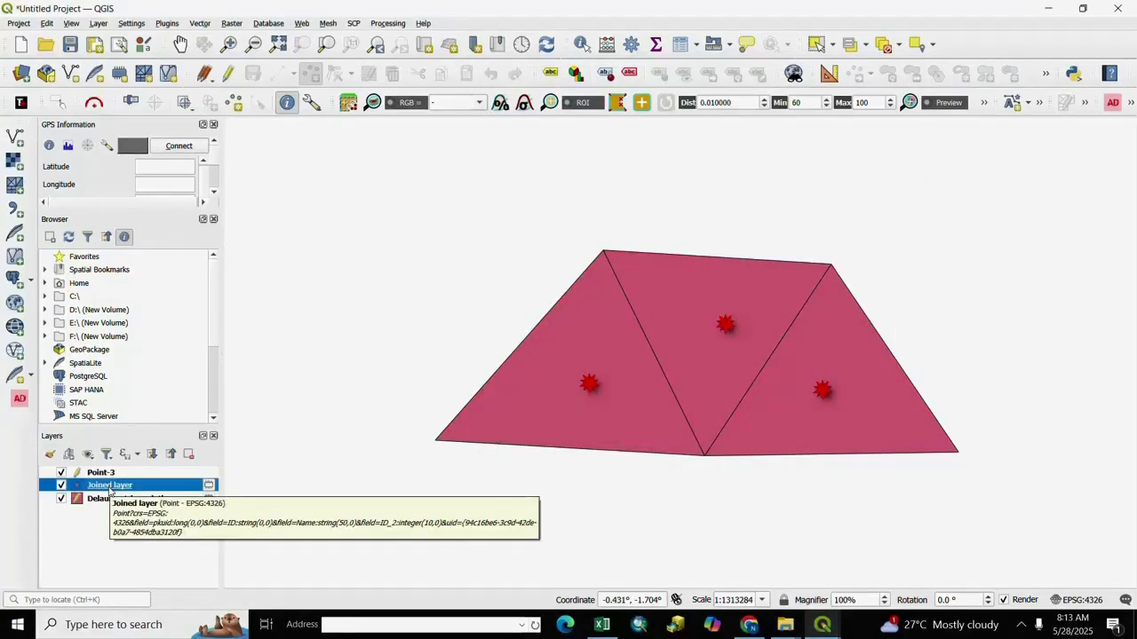
right_click(110, 487)
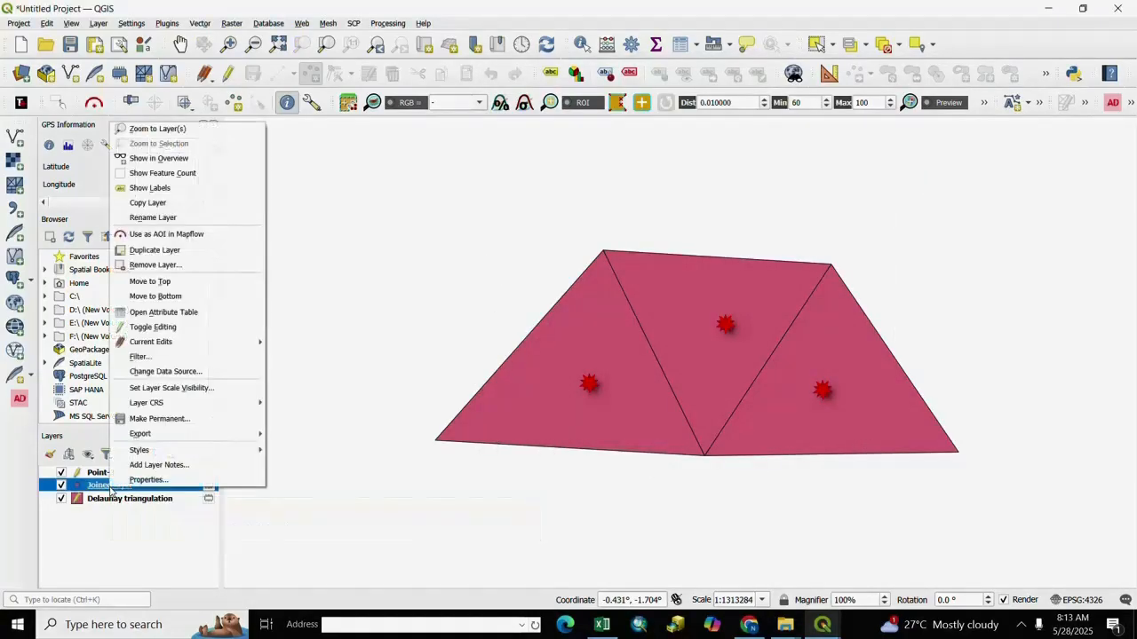
left_click(147, 313)
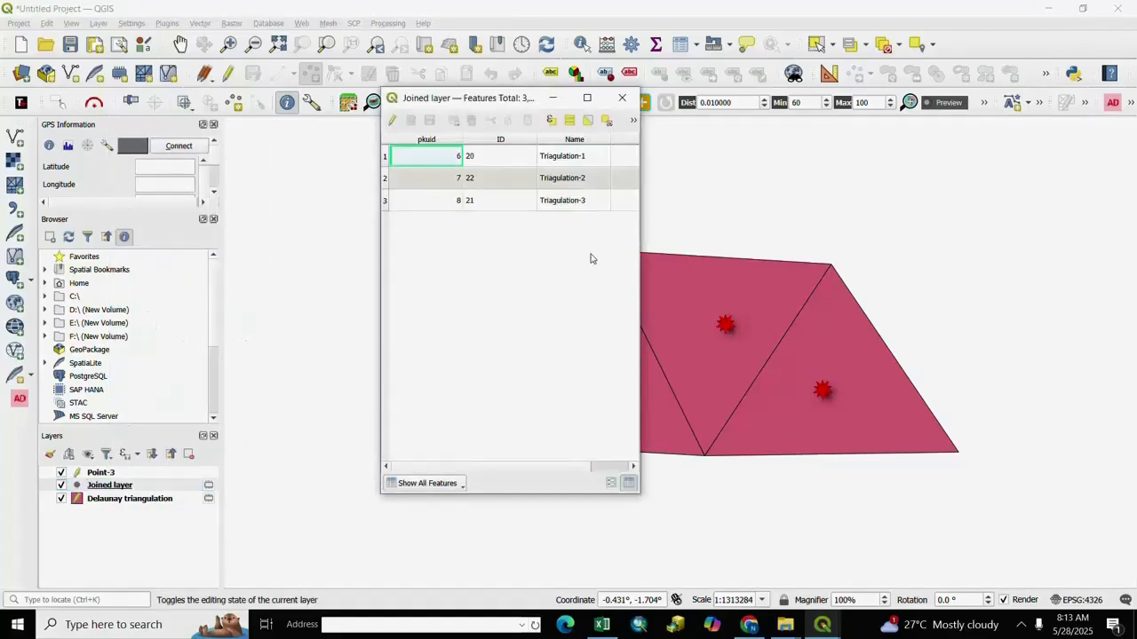
left_click_drag(550, 469, 565, 473)
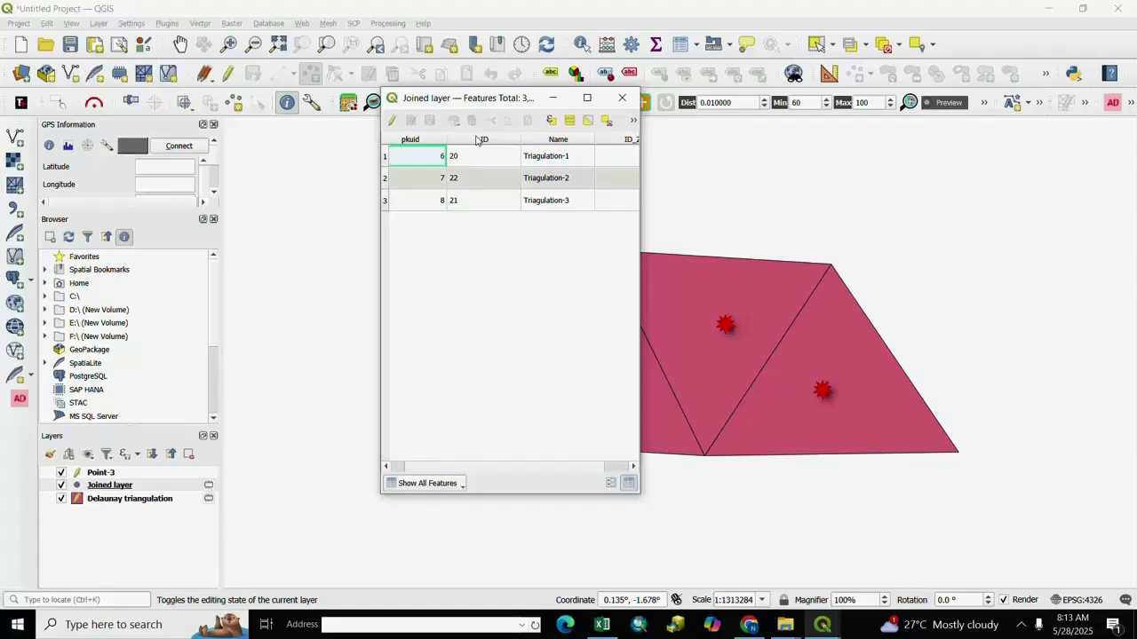
left_click_drag(568, 469, 641, 480)
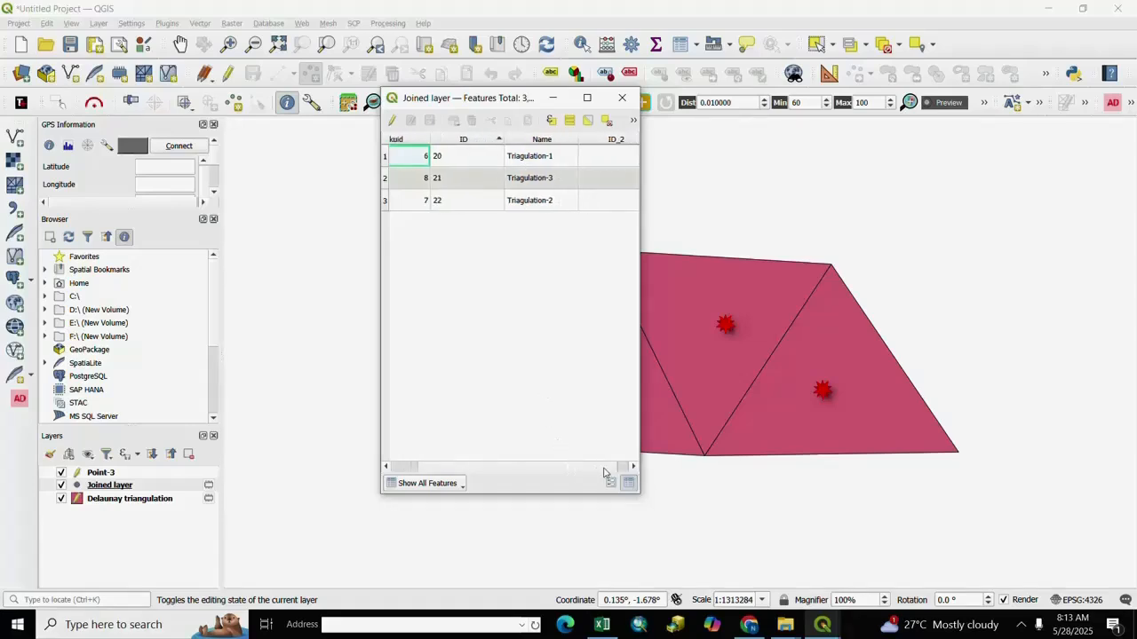
left_click(526, 139)
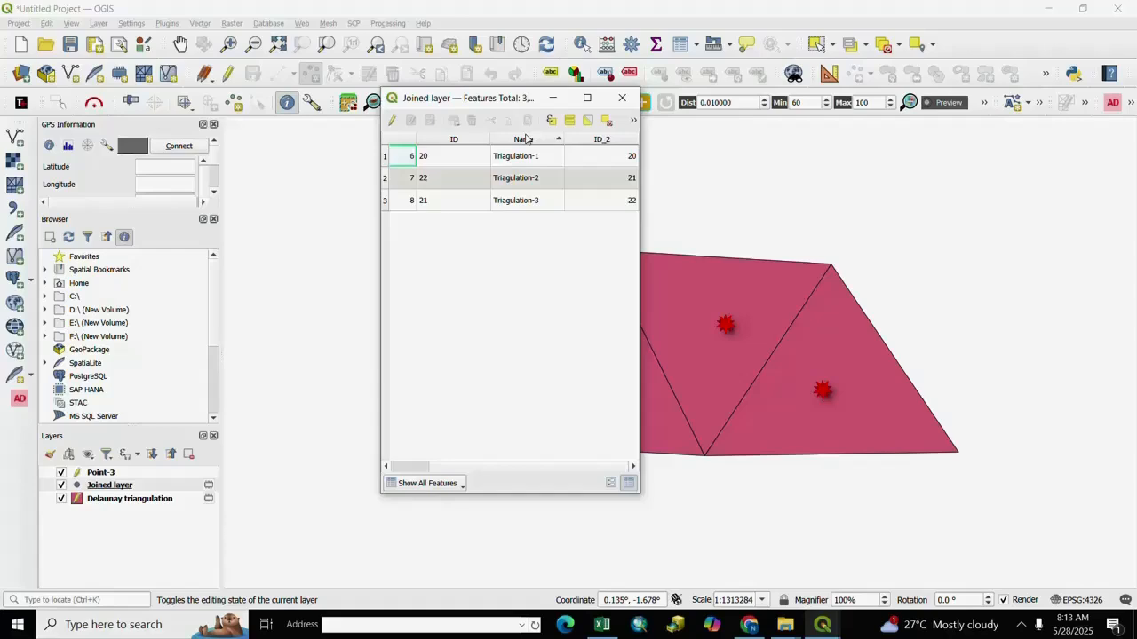
left_click(596, 141)
left_click(622, 98)
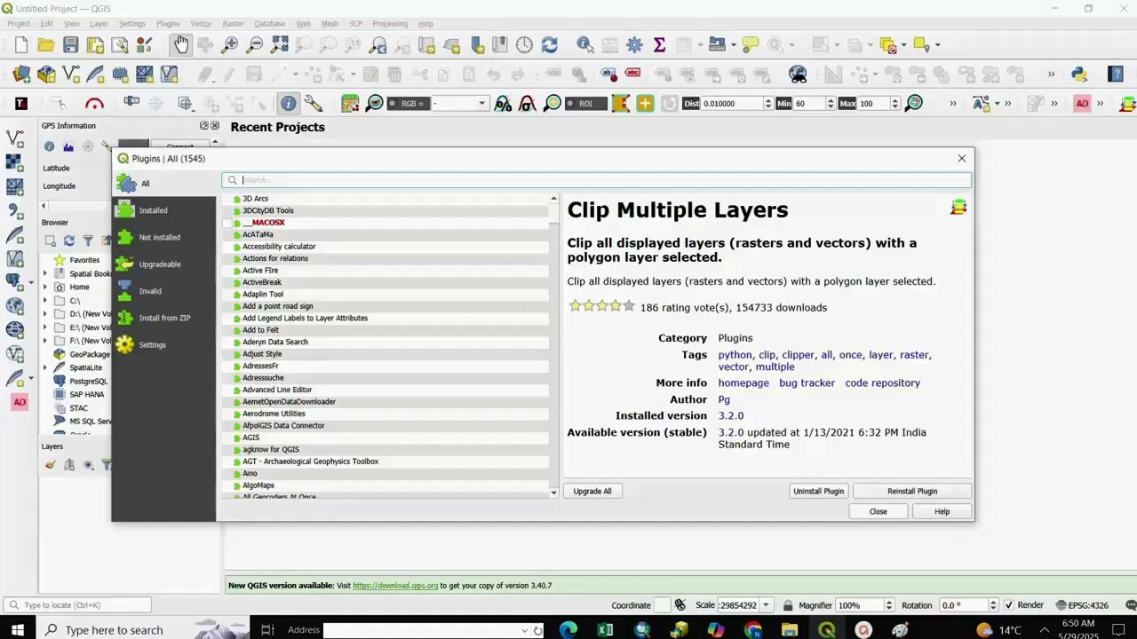
Search all available plugins in the plugin manager for "clip" and for "digitizing".
type("clip")
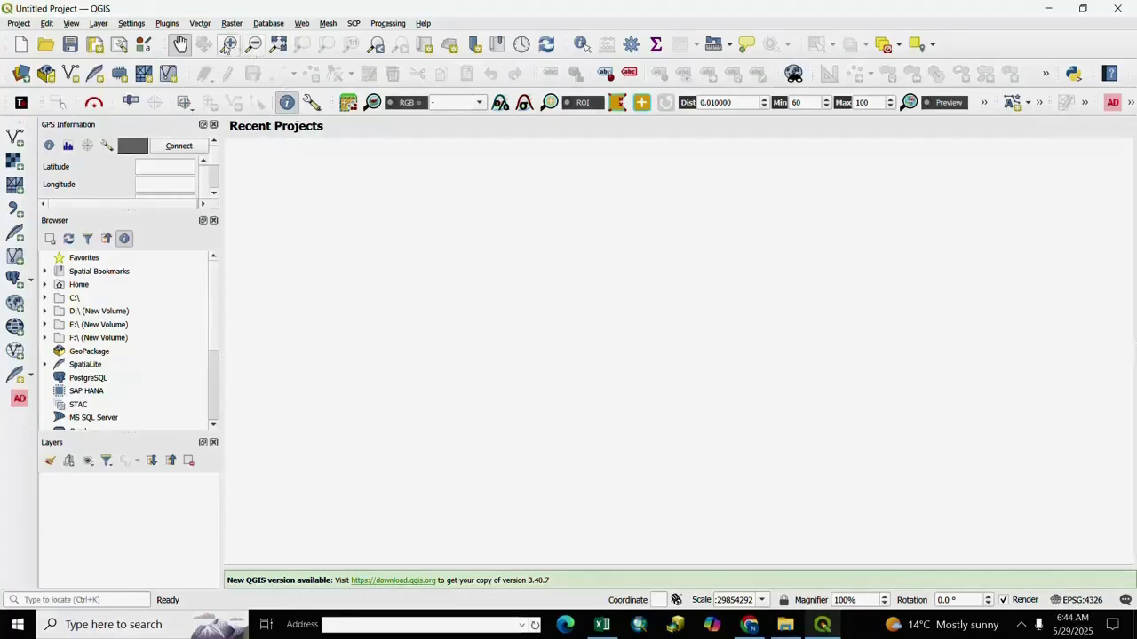
left_click(165, 23)
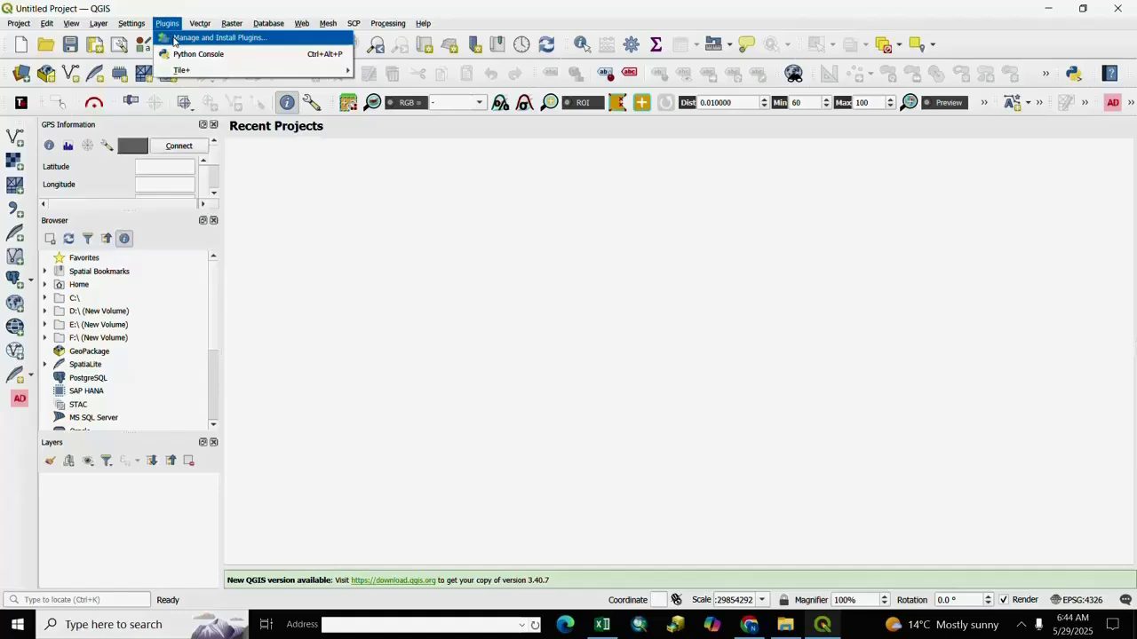
left_click(175, 40)
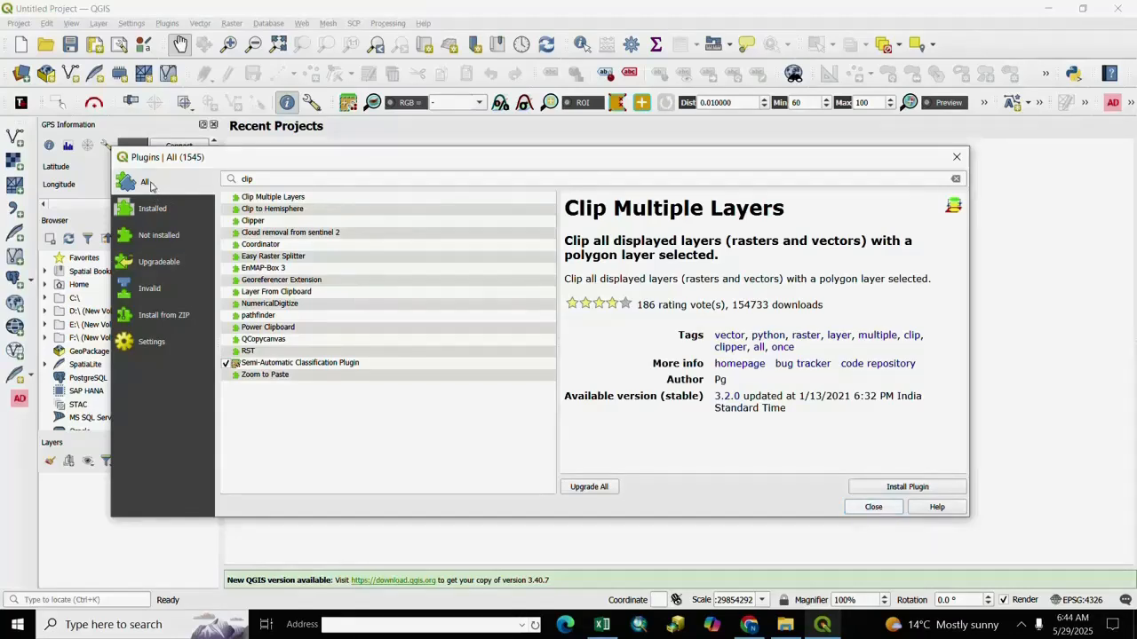
double_click(247, 178)
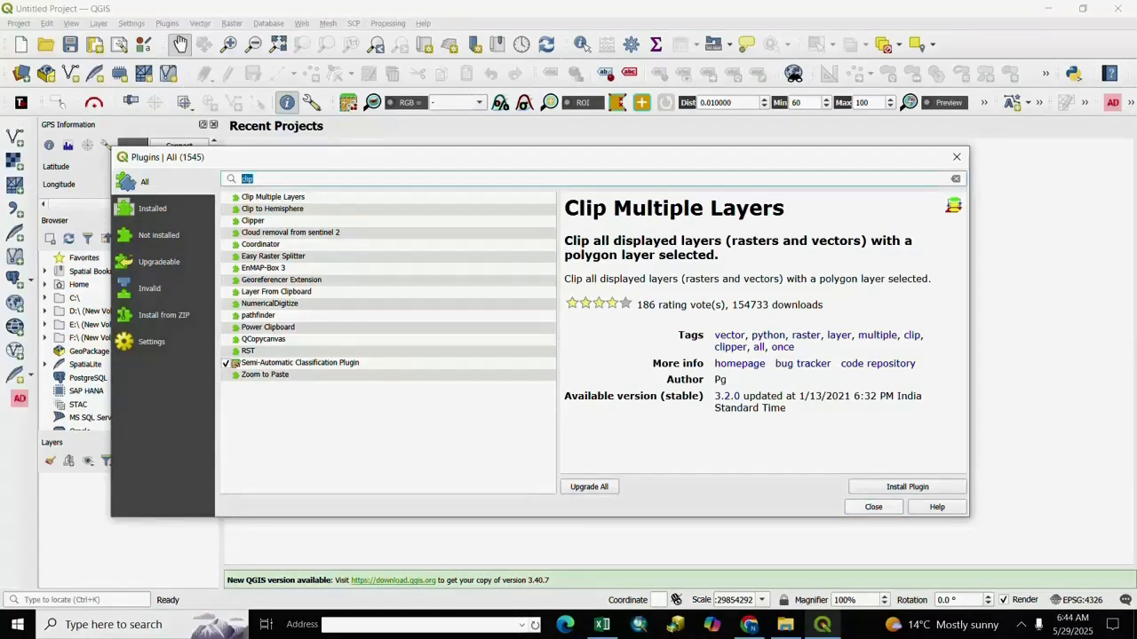
key("BackSpace")
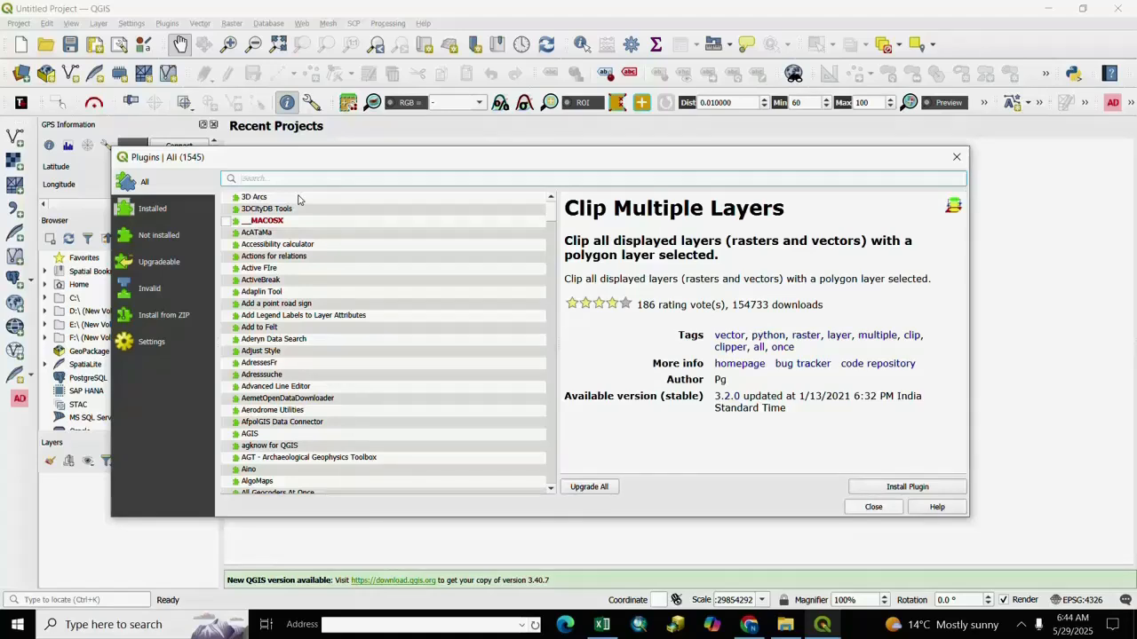
type("digi")
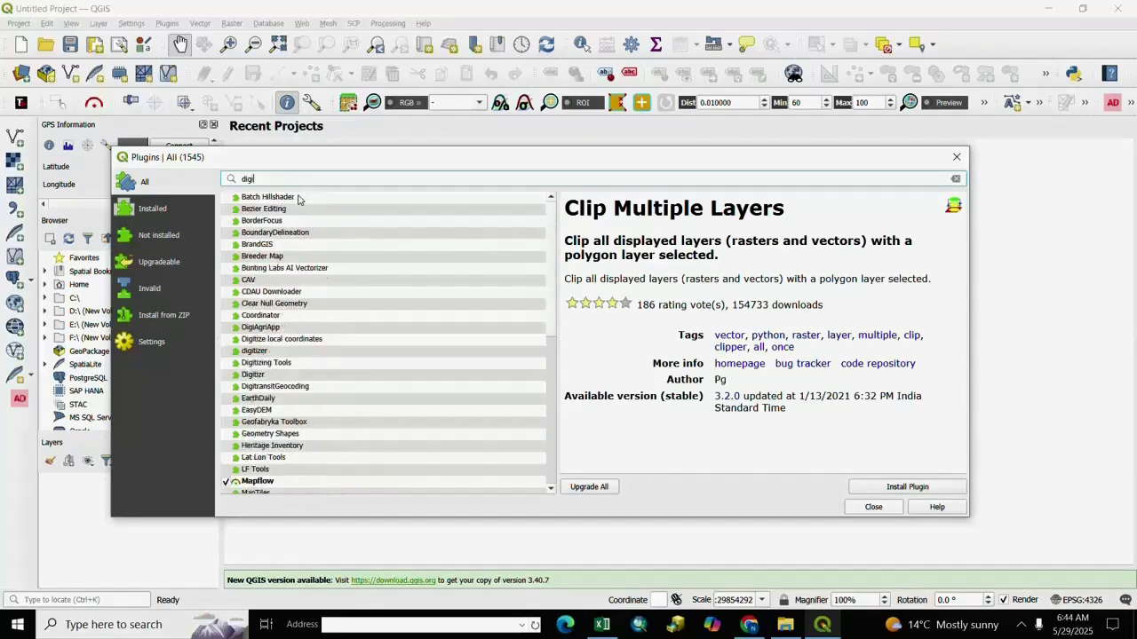
type("ti")
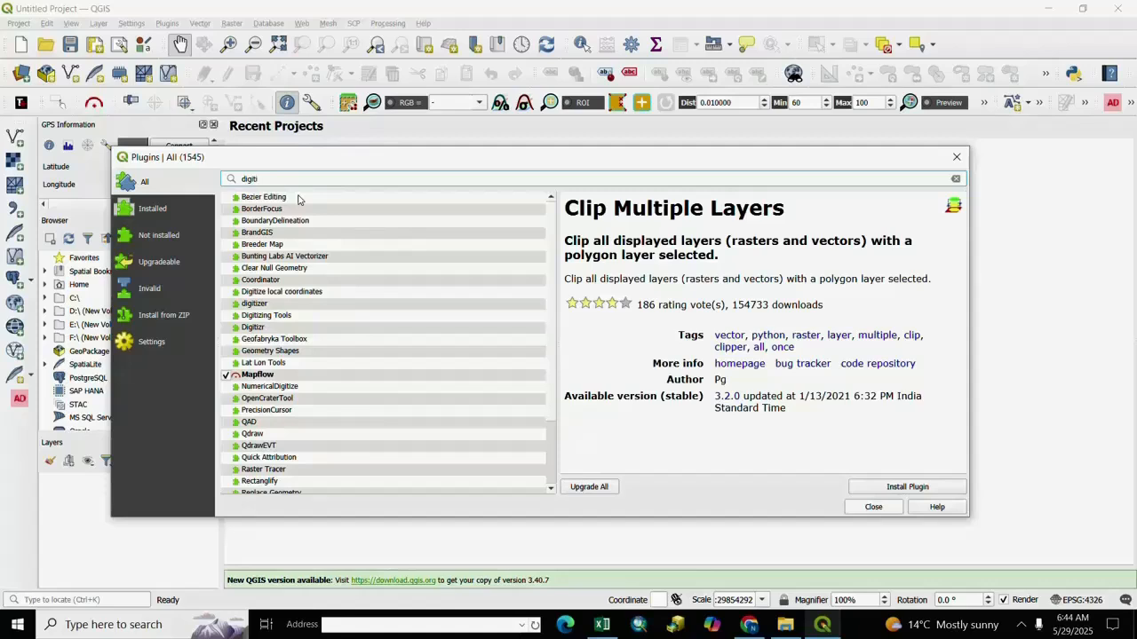
type("zin")
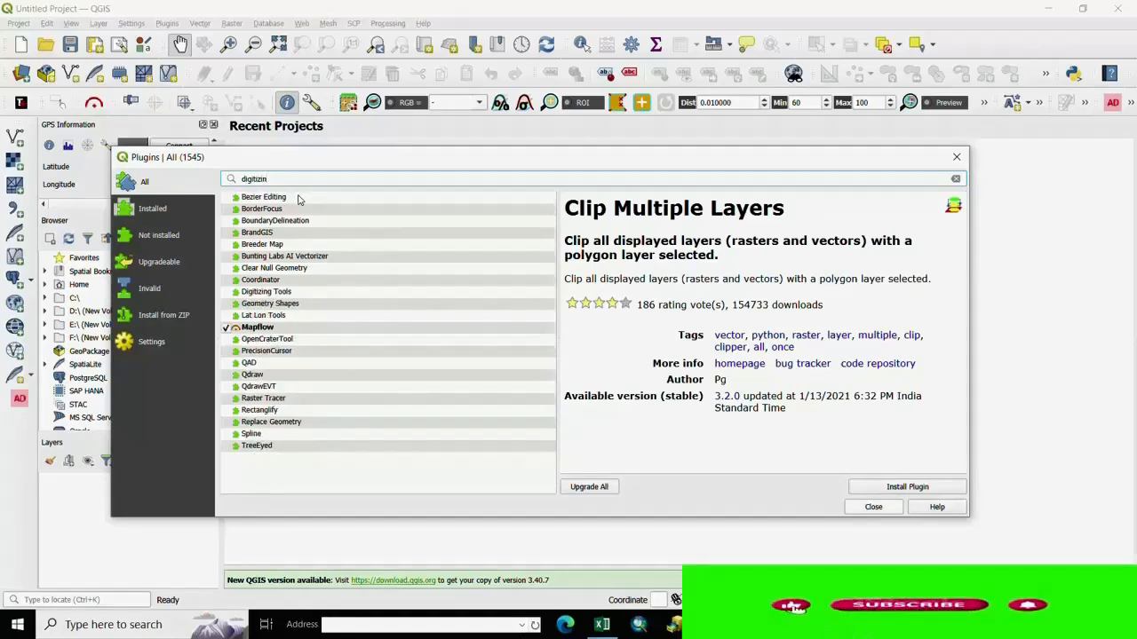
type("g")
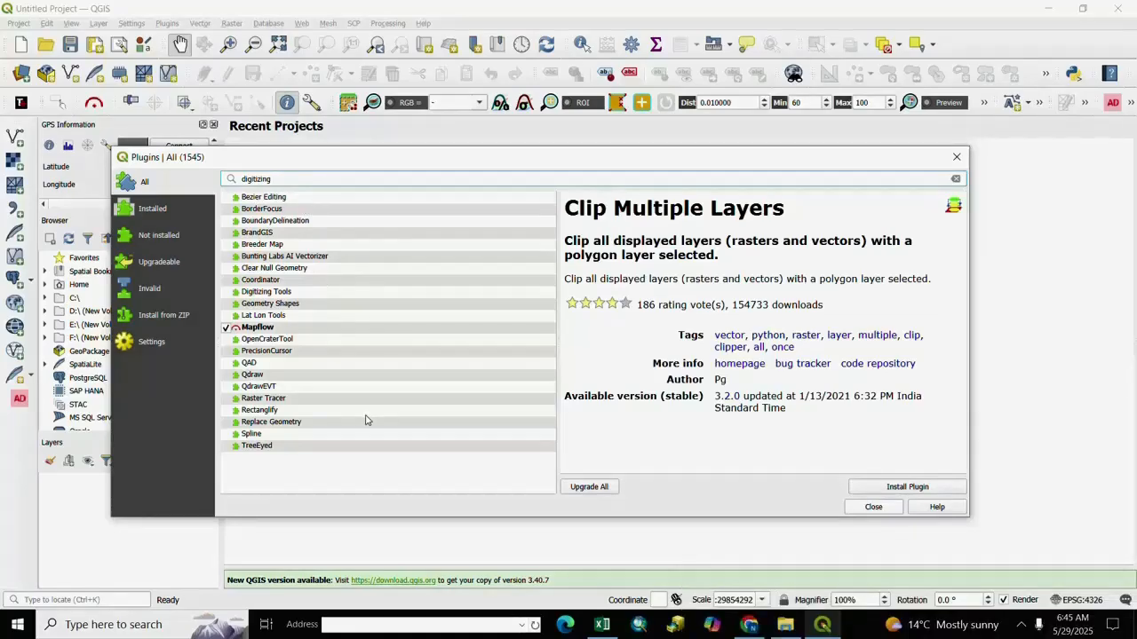
Read the description, ratings and version details of the BorderFocus plugin.
left_click(276, 211)
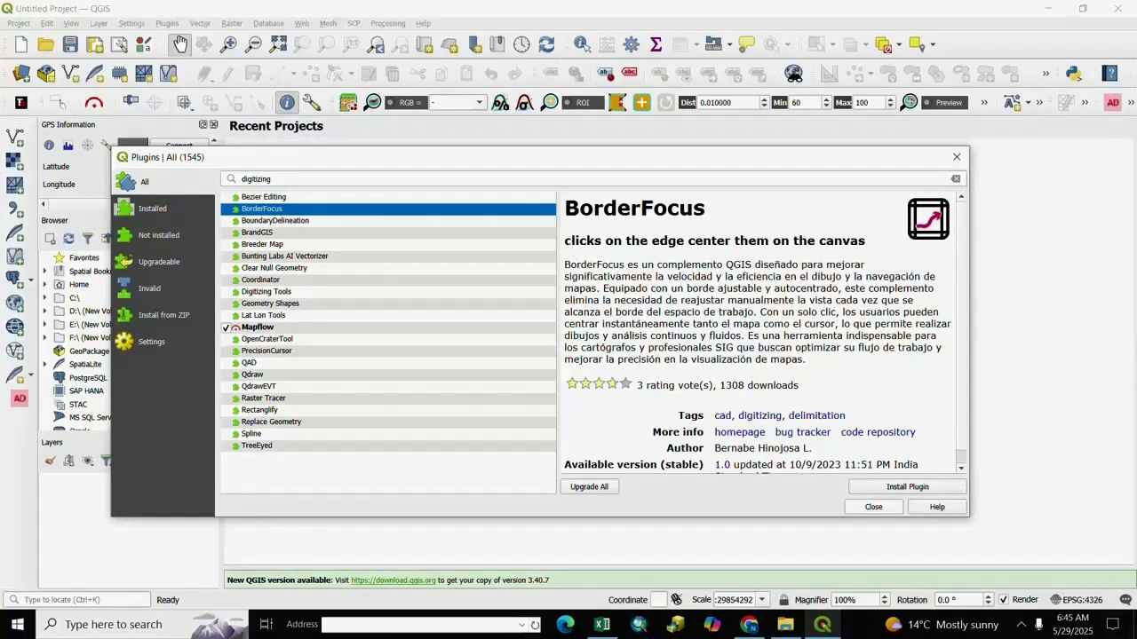
left_click_drag(573, 245, 837, 348)
left_click(857, 391)
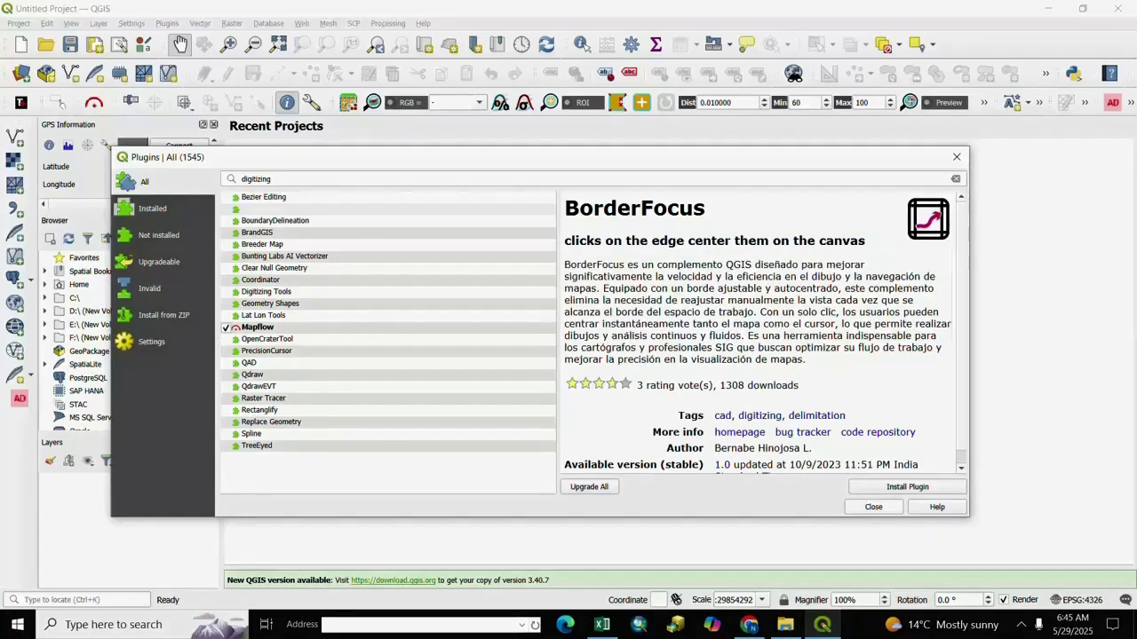
scroll(807, 382, "down", 1)
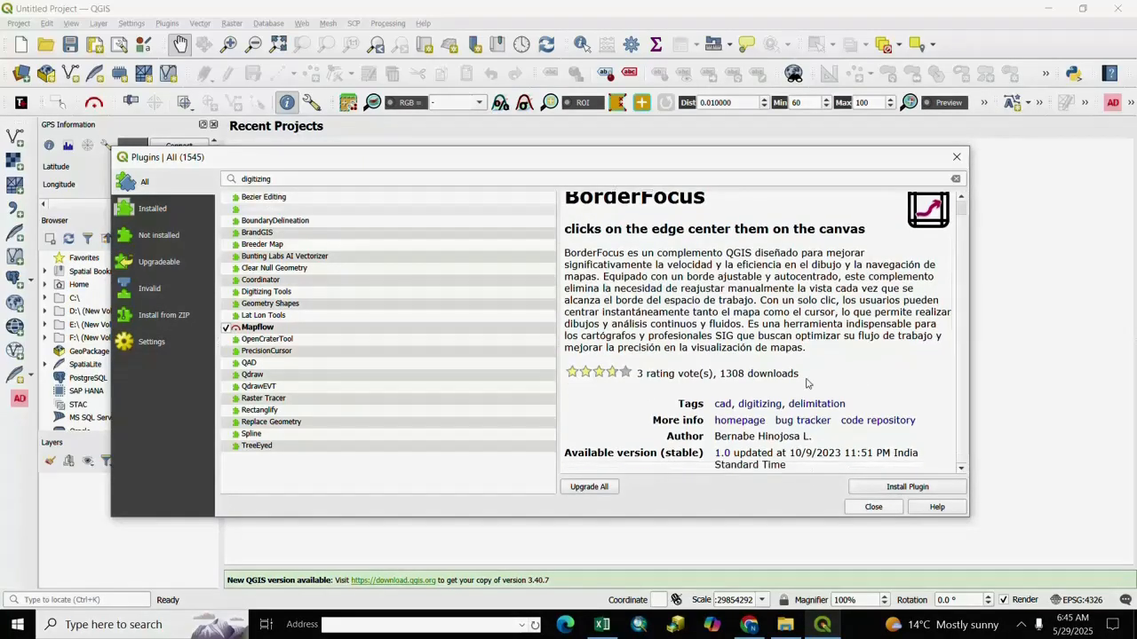
Search the plugins for "clip" and review the details of Clip to Hemisphere, Clipper, Layer From Clipboard and Clip Multiple Layers.
left_click(288, 179)
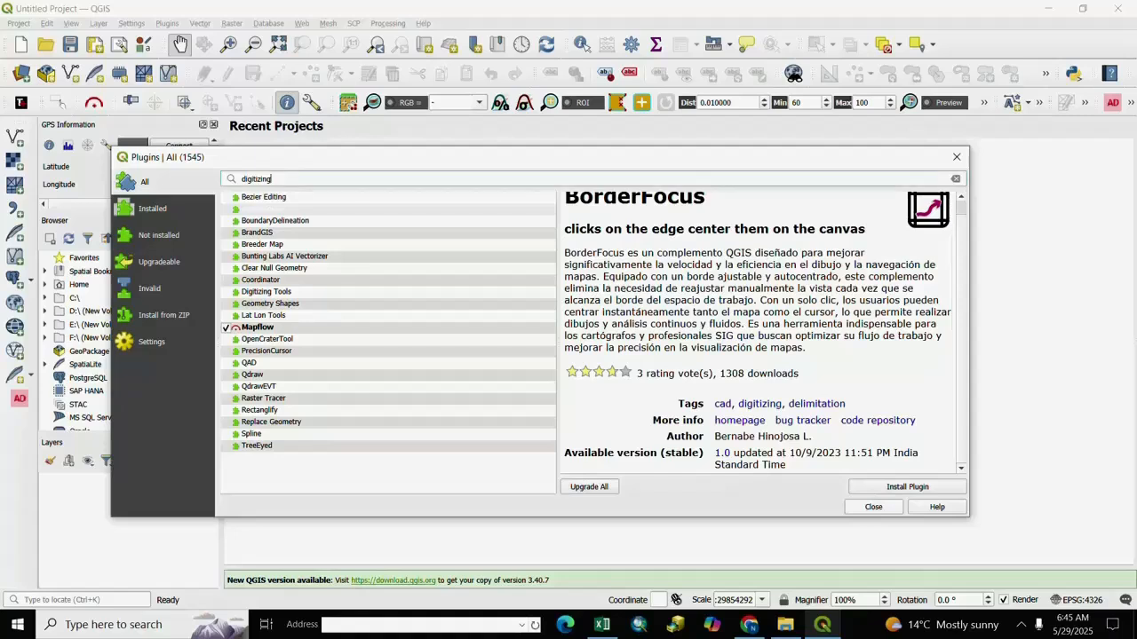
key("ctrl+a")
type("clip")
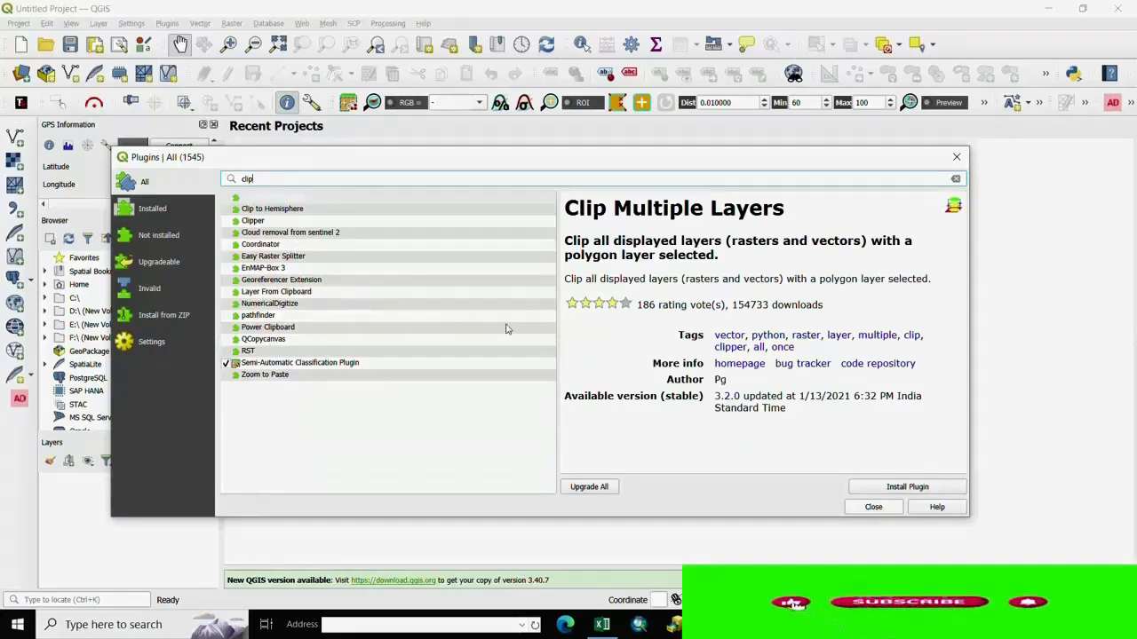
left_click(278, 209)
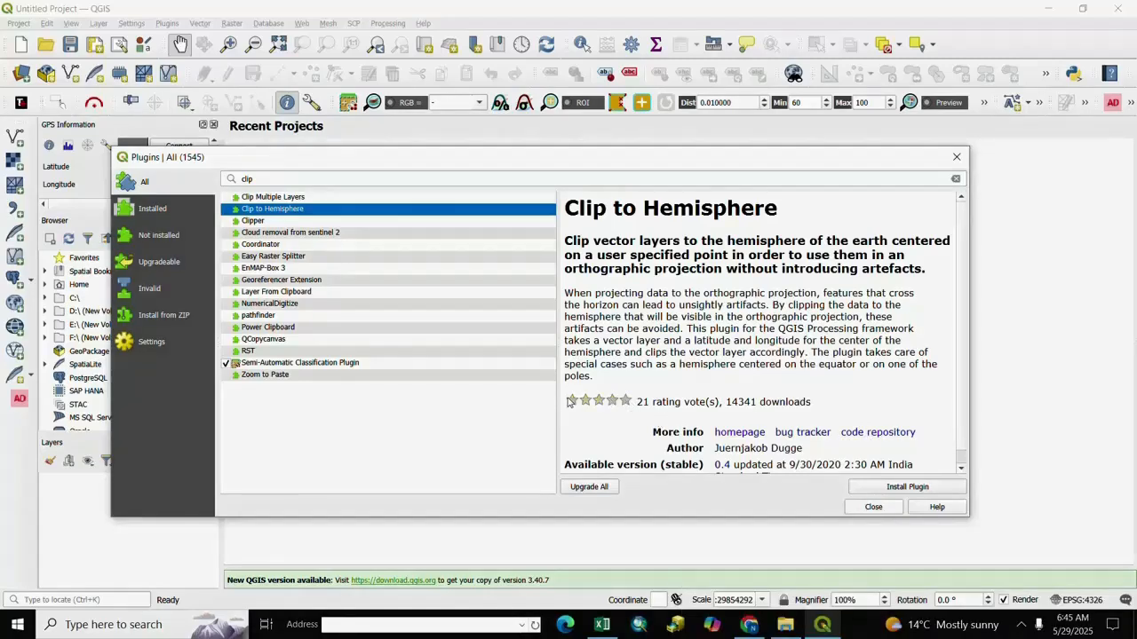
left_click_drag(634, 402, 811, 402)
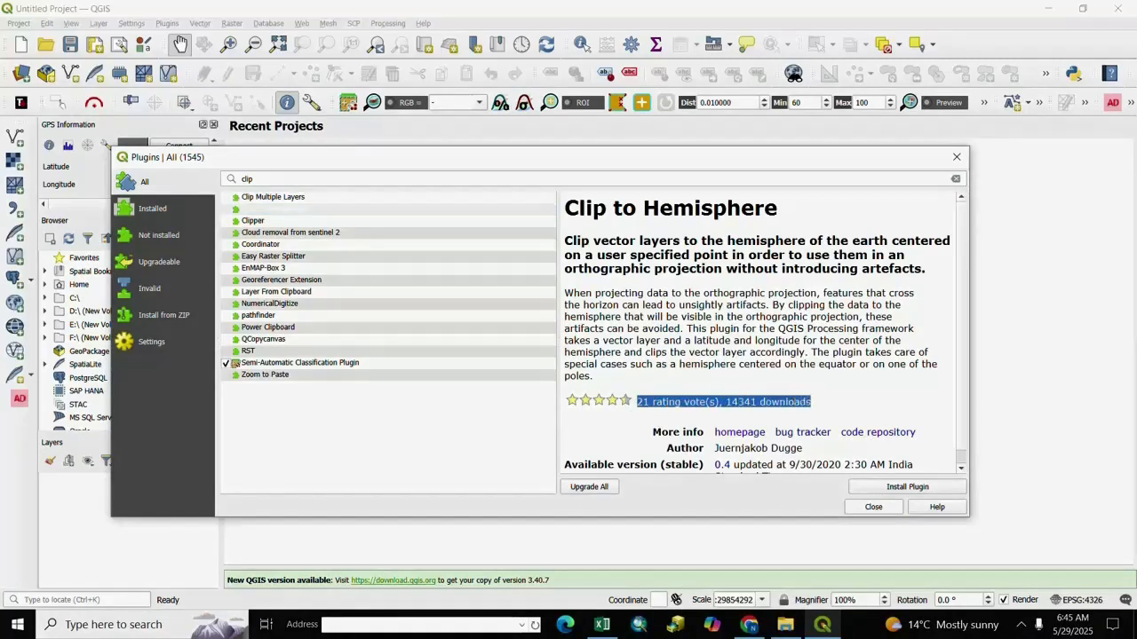
left_click(254, 222)
left_click(709, 365)
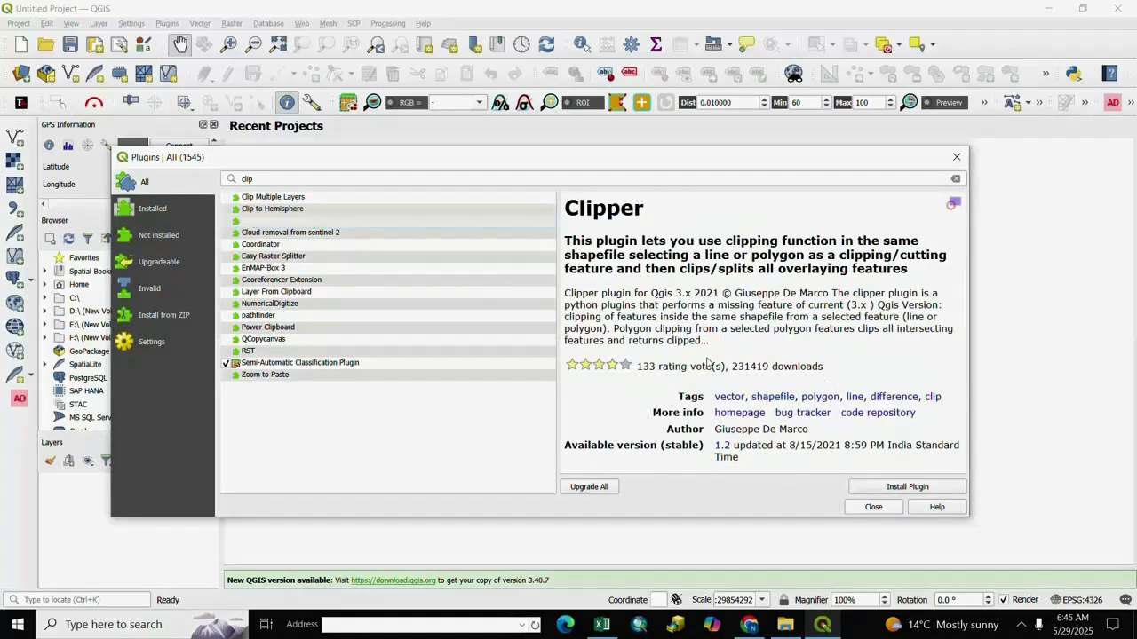
left_click(257, 294)
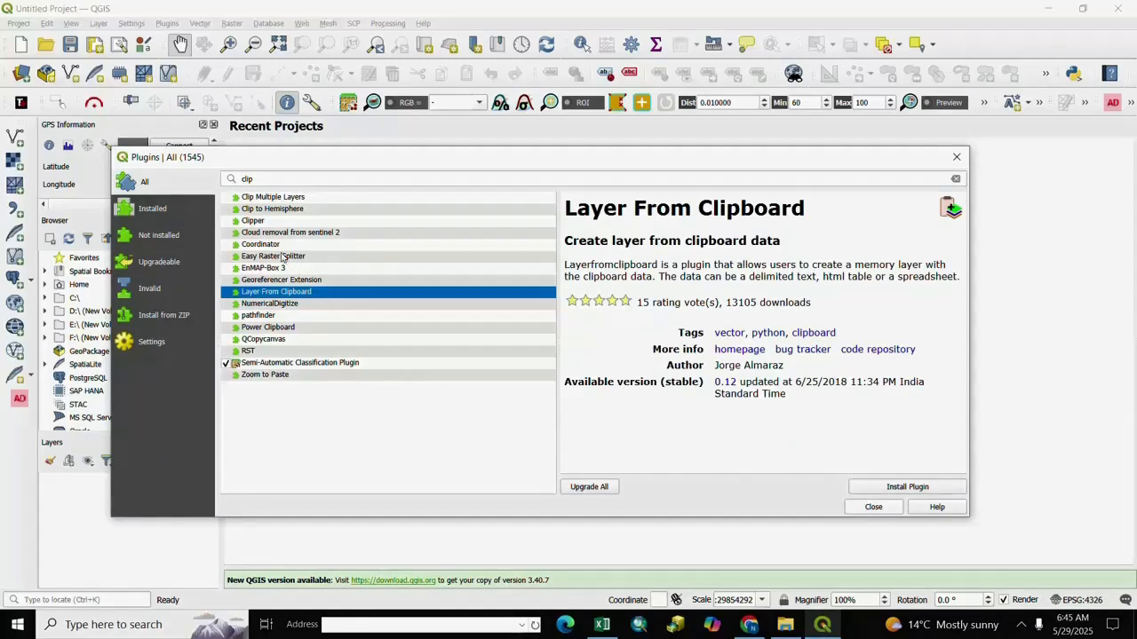
left_click(268, 199)
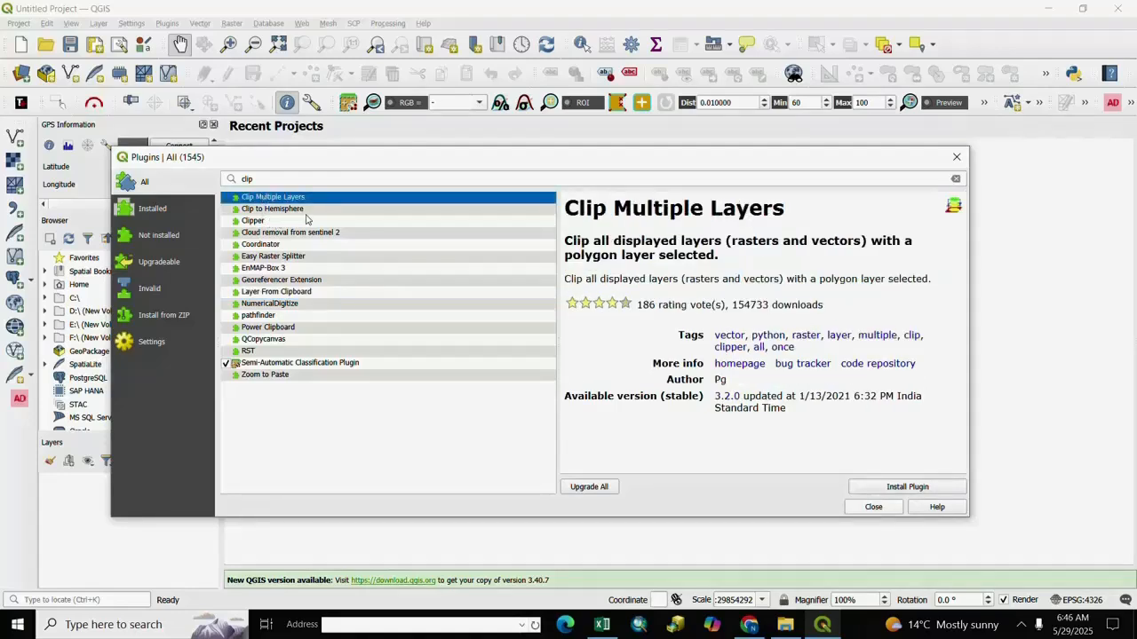
Install the Clip Multiple Layers plugin from the search results and close the plugin manager.
left_click(908, 490)
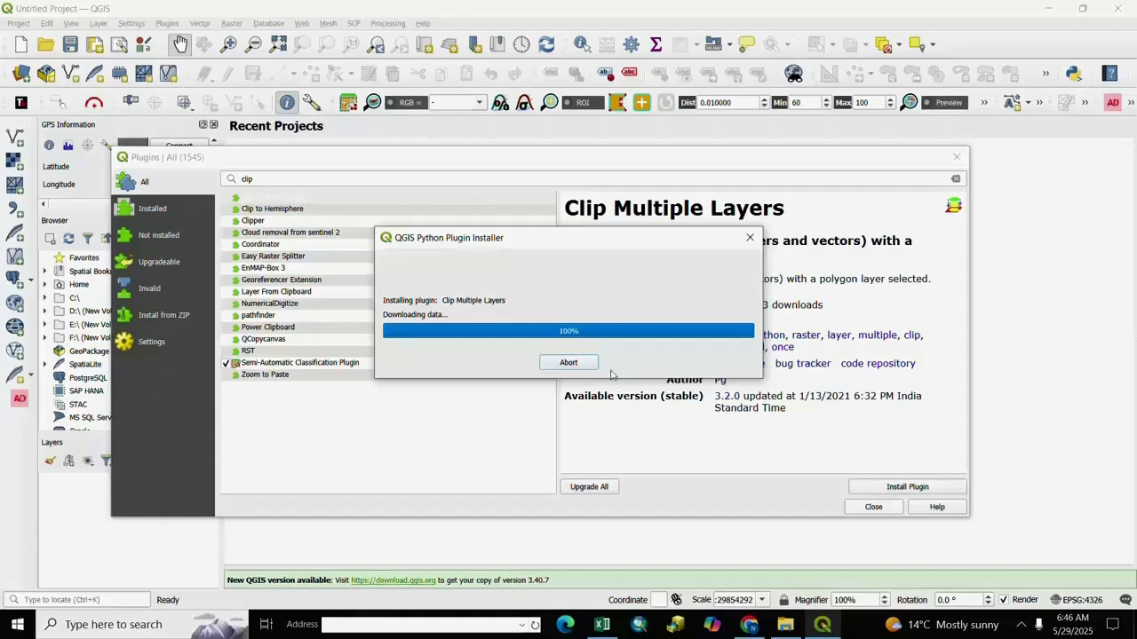
key("Escape")
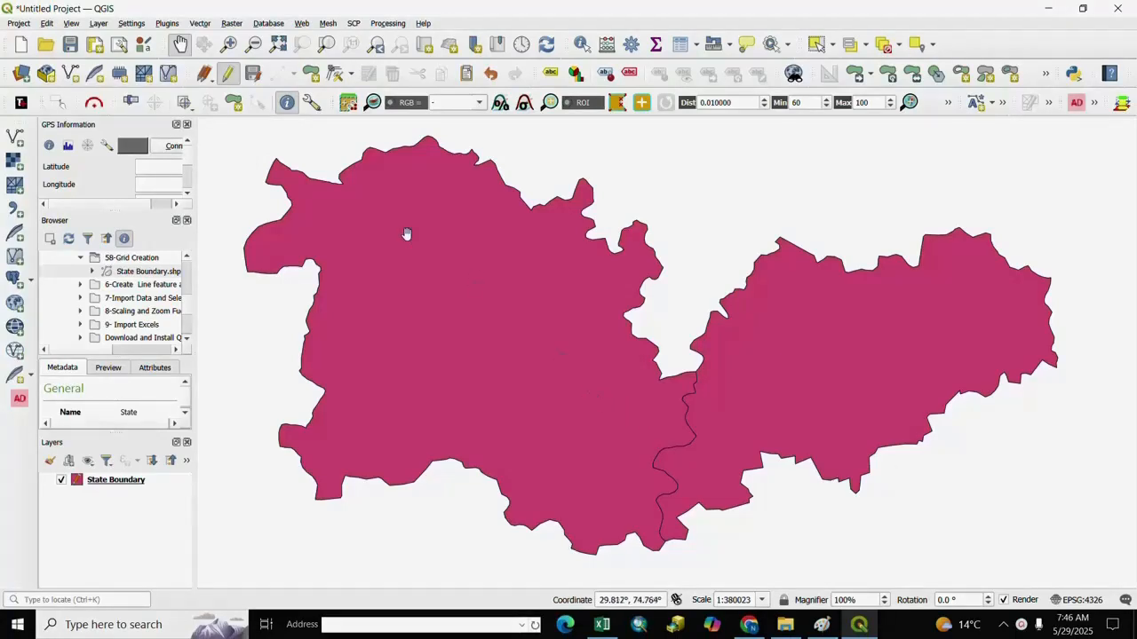
Start the Create Grid vector research tool and set the grid type to Rectangle (Polygon).
left_click(201, 25)
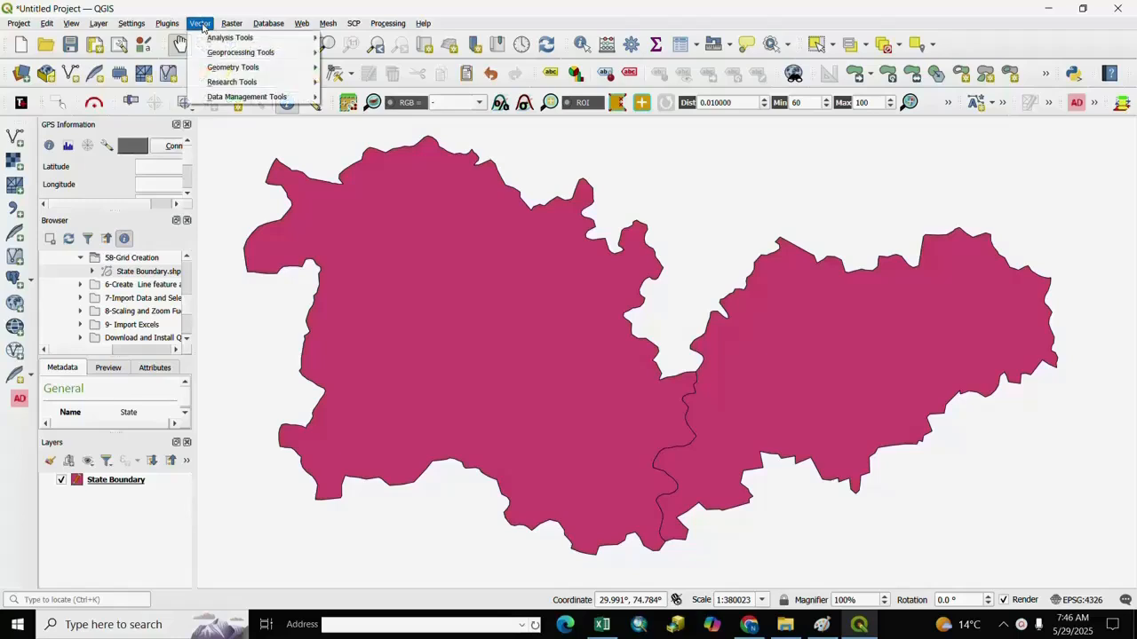
mouse_move(225, 82)
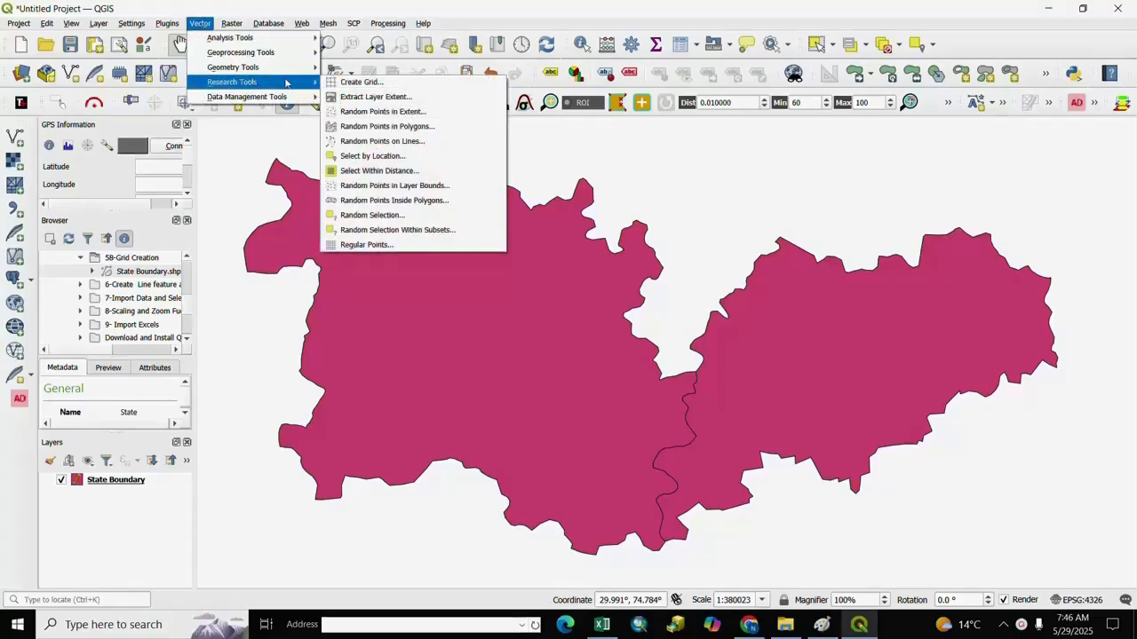
left_click(385, 87)
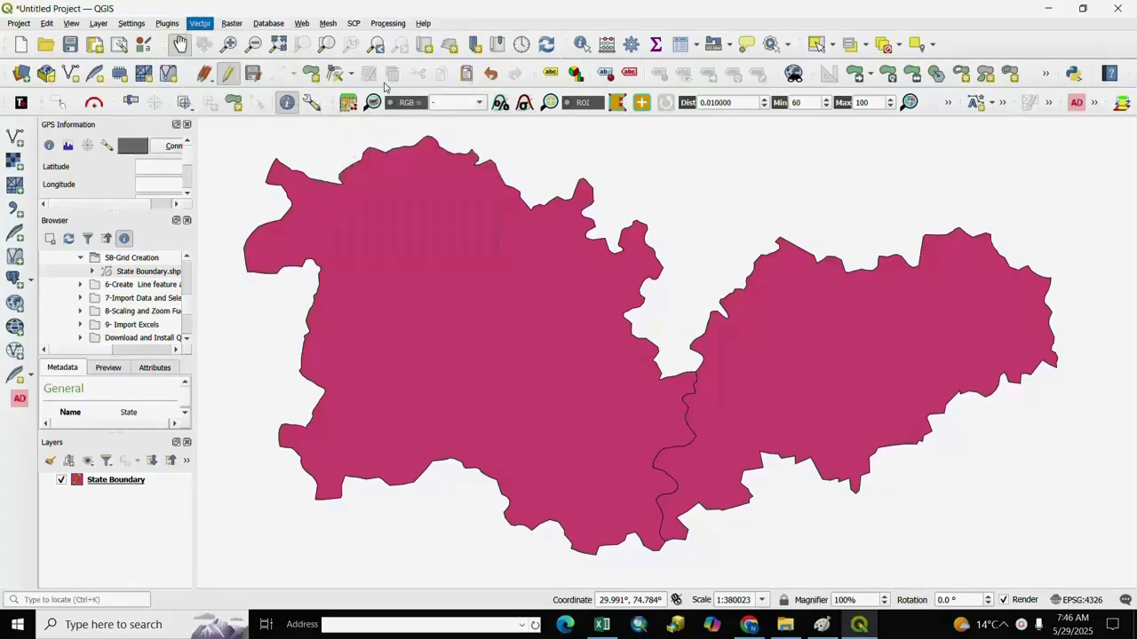
left_click_drag(779, 98, 717, 94)
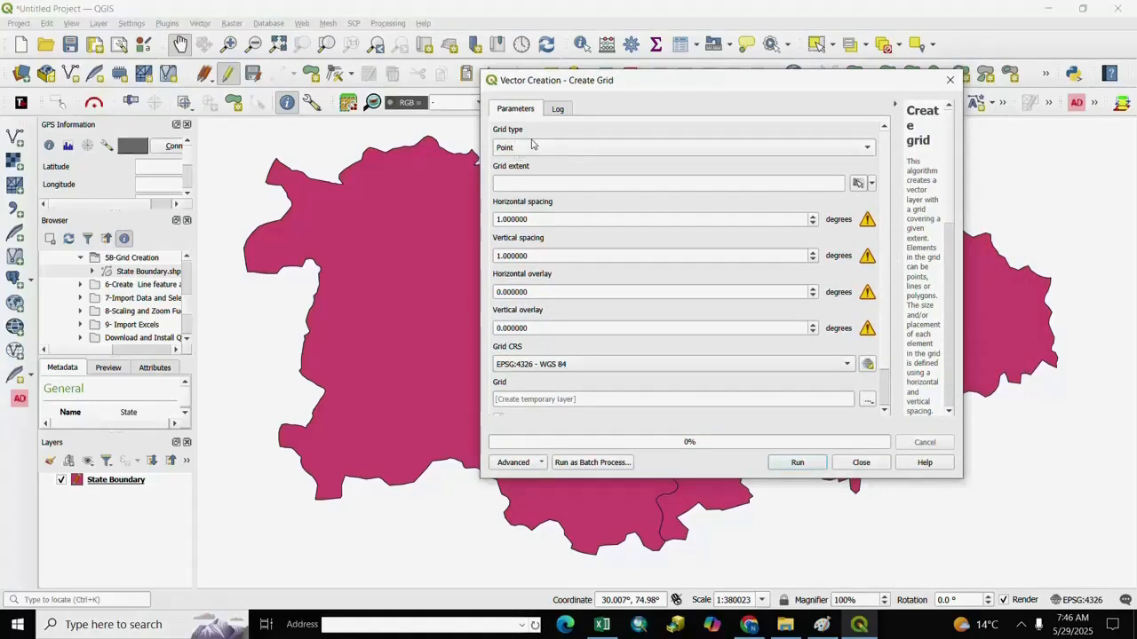
left_click(872, 147)
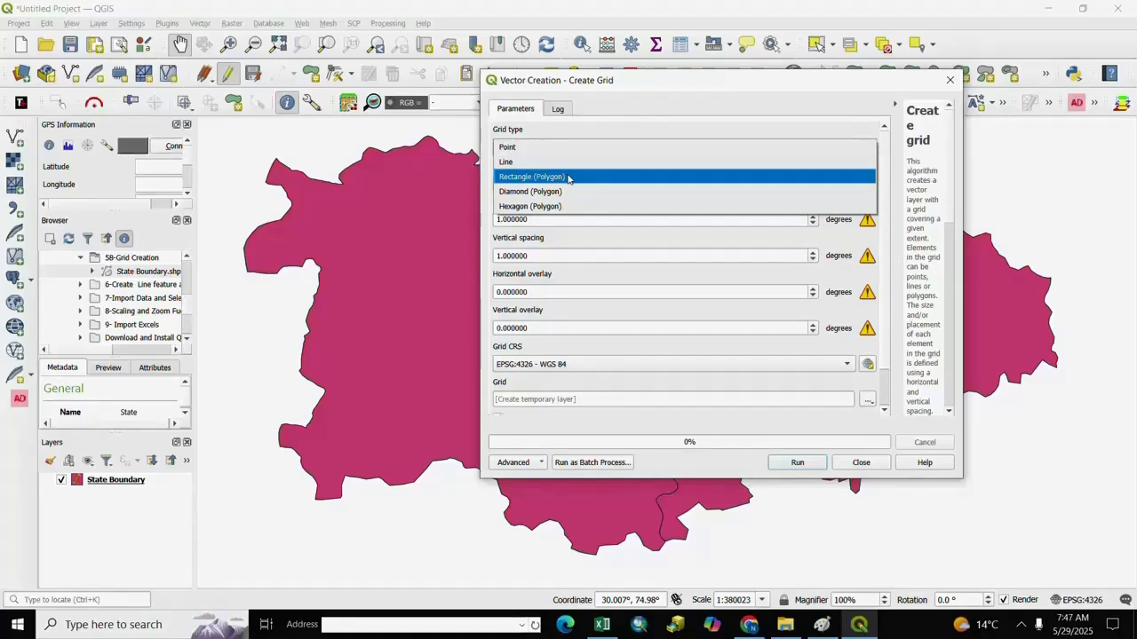
left_click(524, 177)
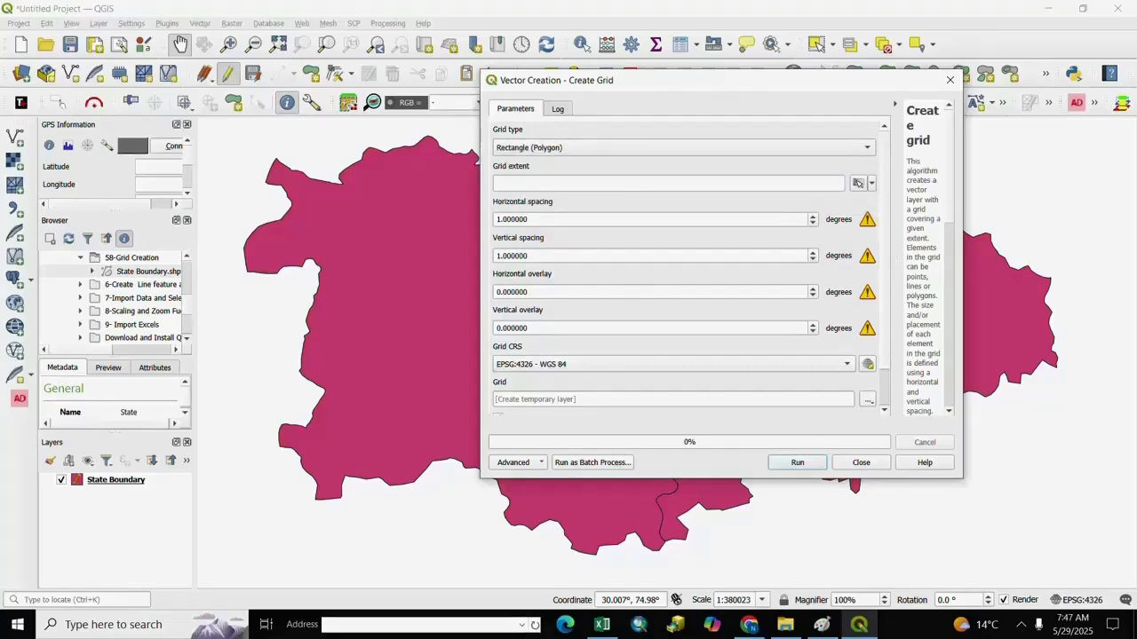
Draw the grid extent on the map around both State Boundary polygons, about 74.41 to 76.00° longitude and 29.18 to 30.02° latitude.
left_click(871, 184)
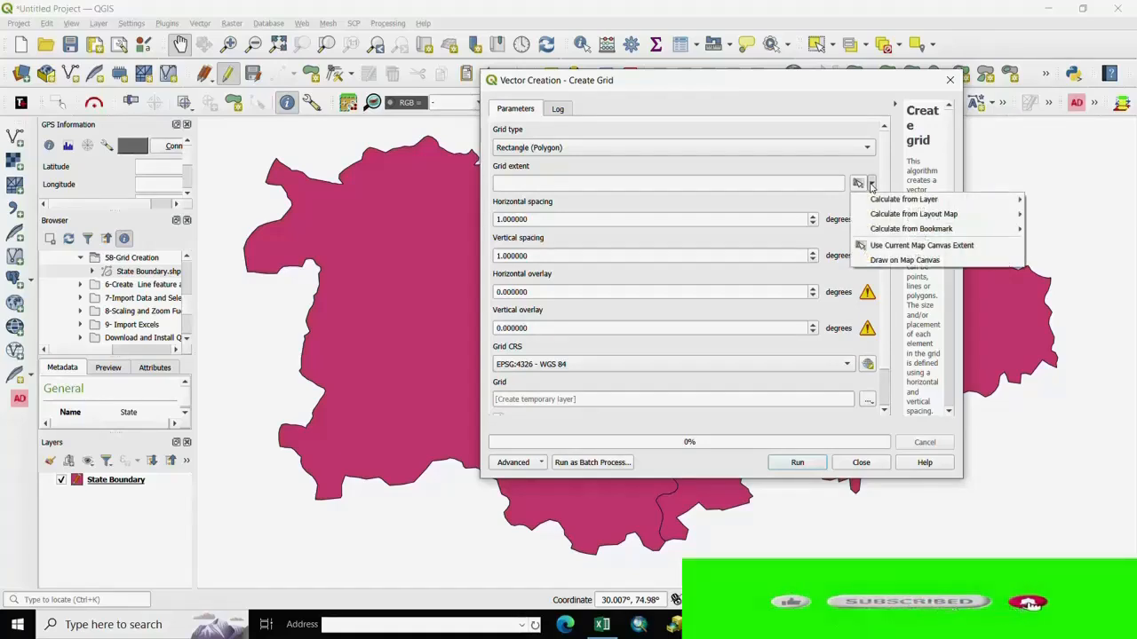
left_click(891, 261)
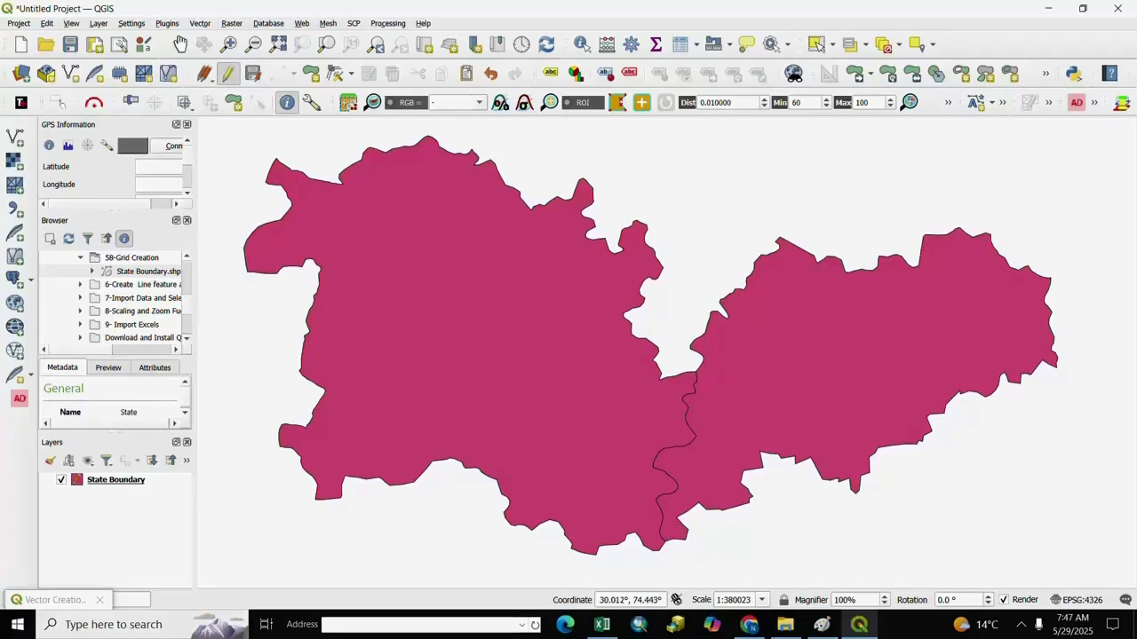
mouse_move(213, 121)
left_mouse_down()
mouse_move(456, 332)
mouse_move(951, 495)
mouse_move(1105, 586)
mouse_move(1084, 582)
left_mouse_up()
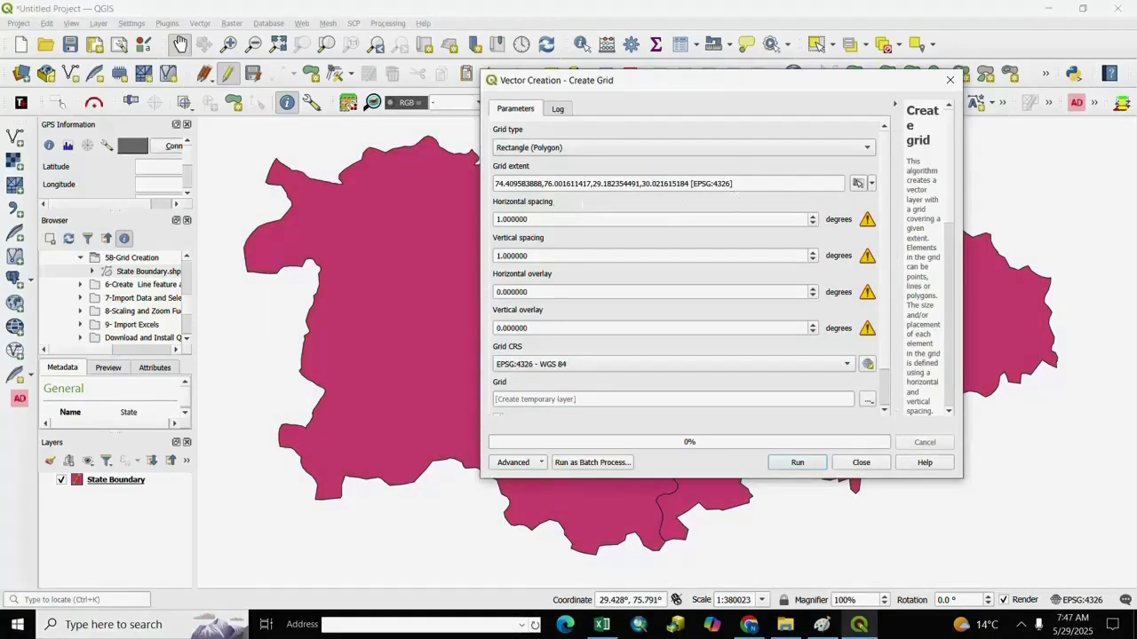
triple_click(734, 185)
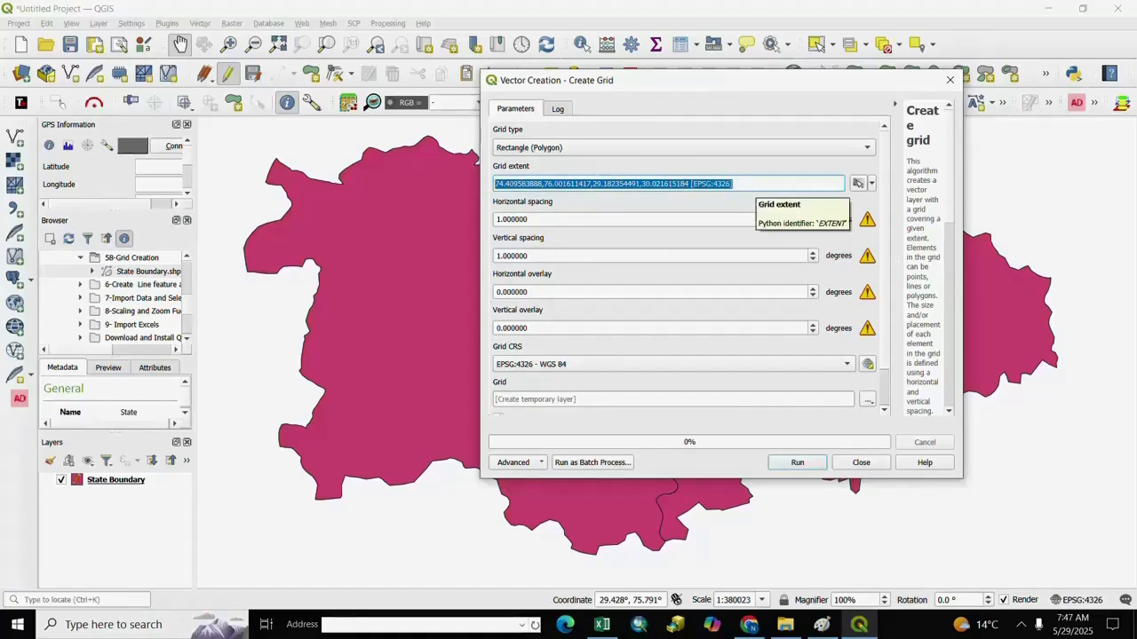
left_click(751, 183)
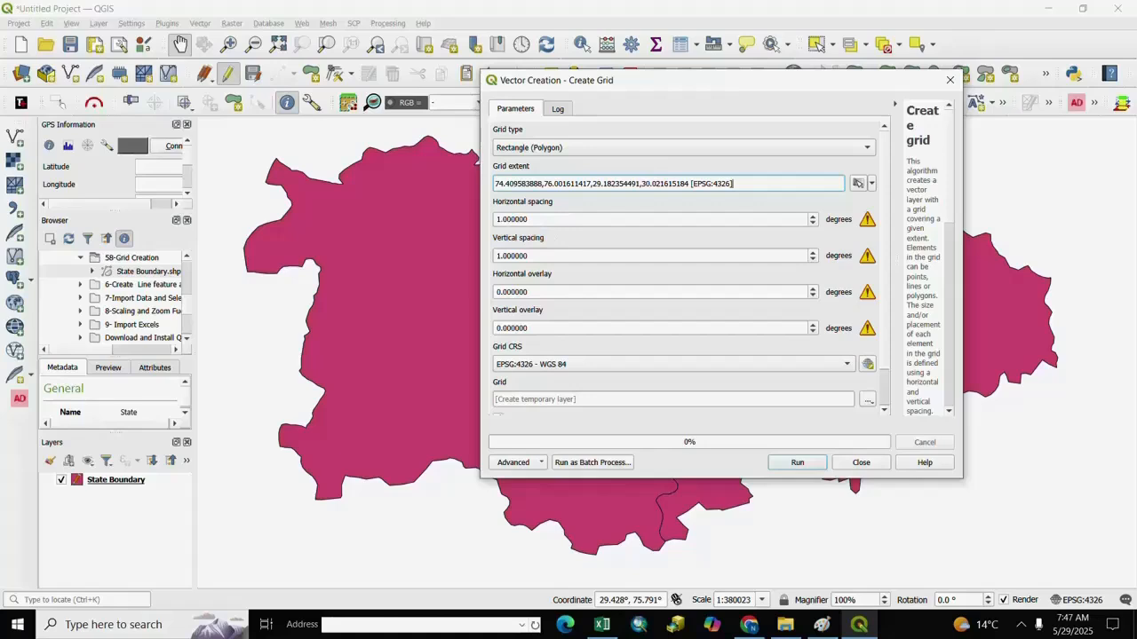
Set the horizontal and vertical spacing to 0.1 degrees, create the grid as a temporary layer and close the tool.
left_click(498, 219)
key("BackSpace")
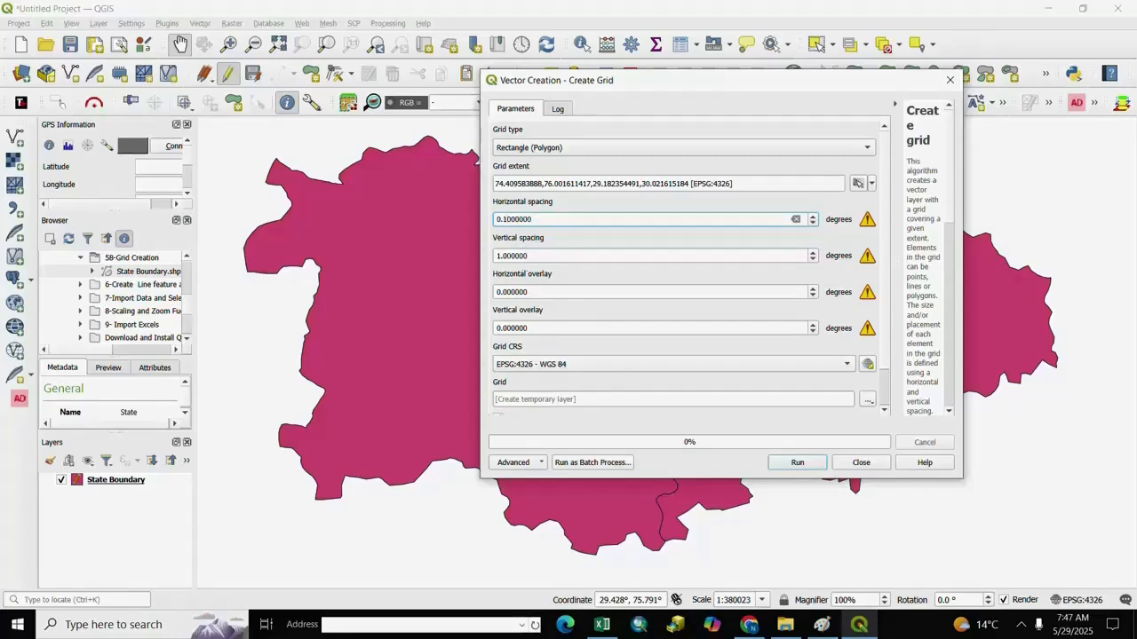
left_click(502, 256)
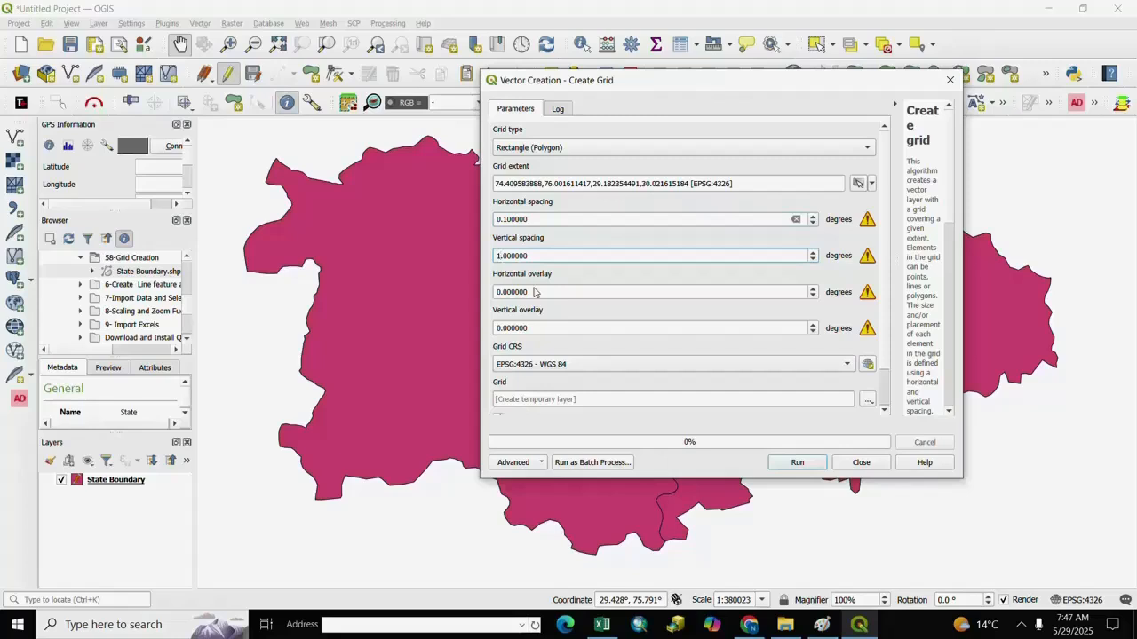
key("BackSpace")
type("0")
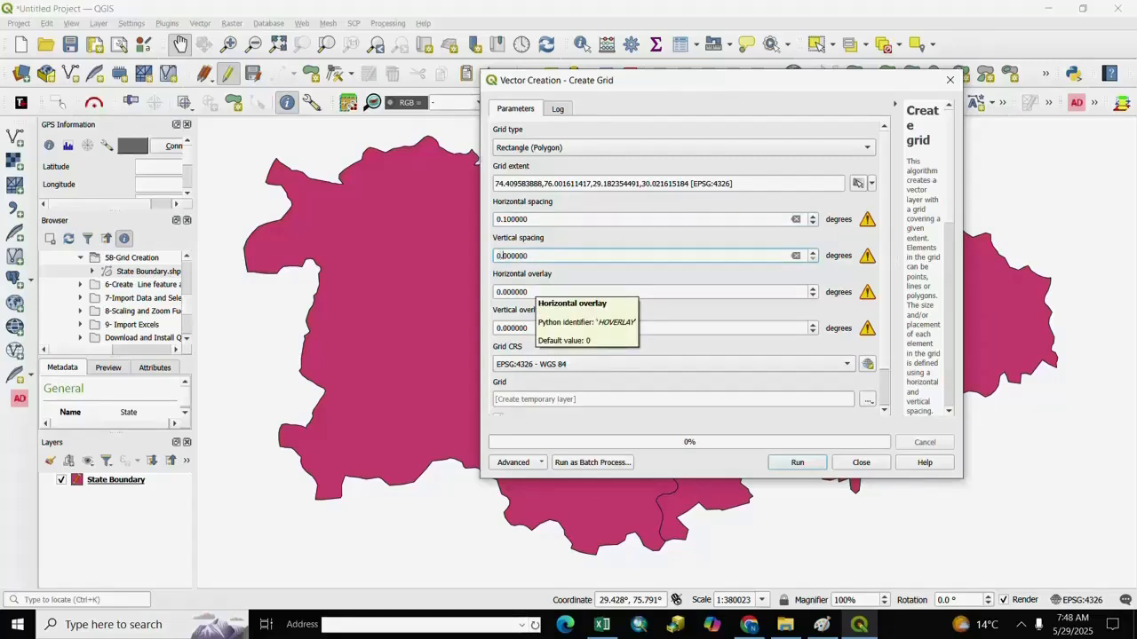
type(".1")
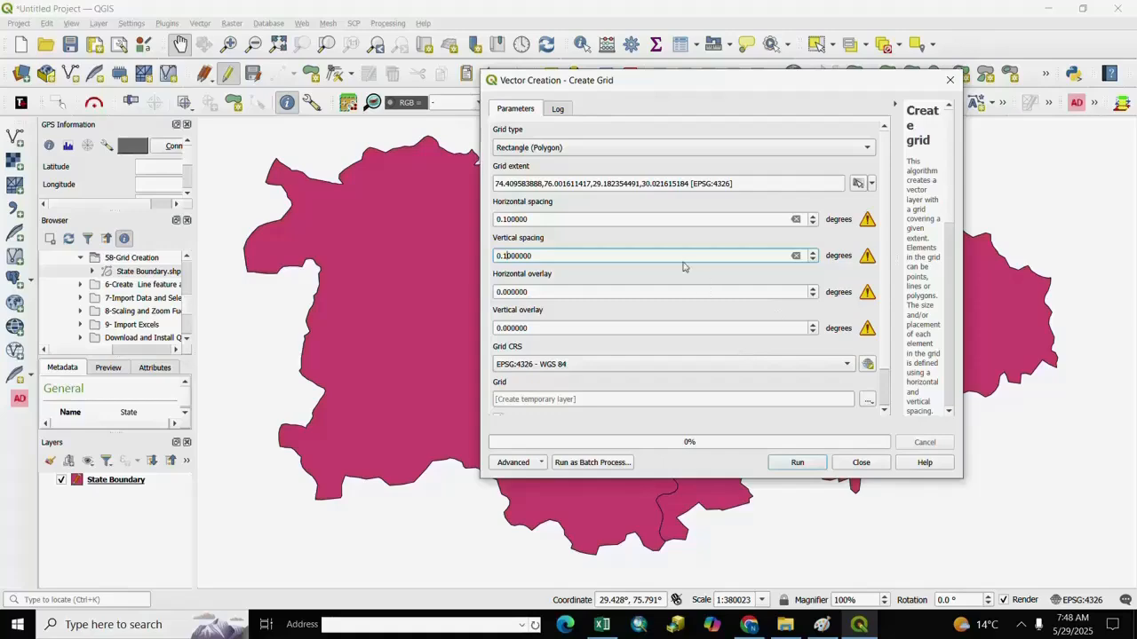
left_click(798, 463)
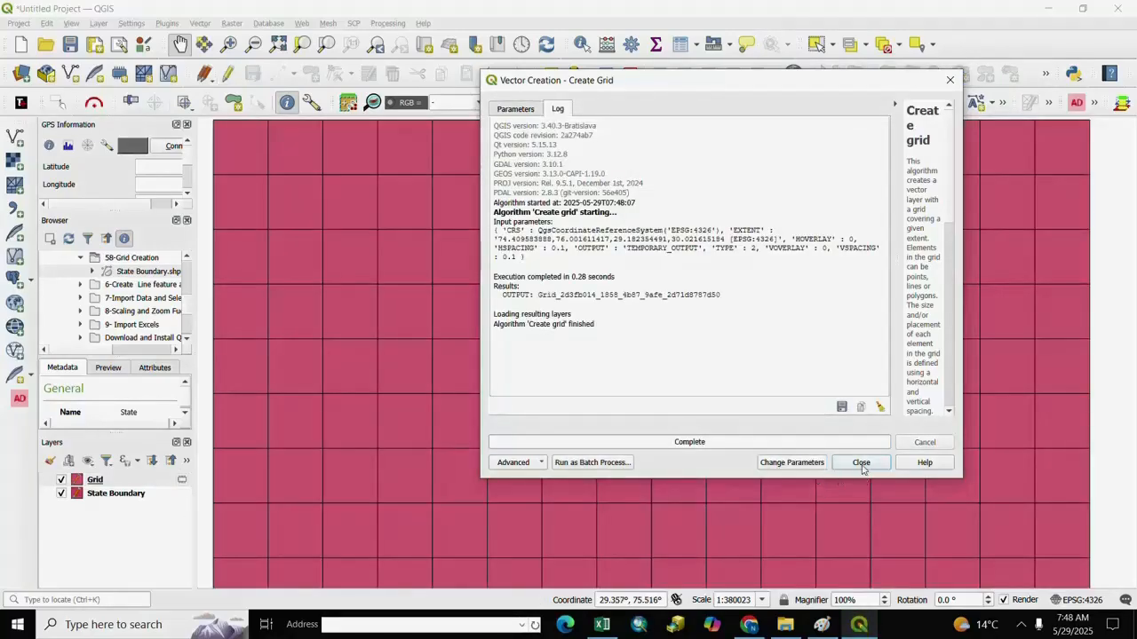
left_click(859, 463)
Apply the "outline blue" symbol to the Grid layer in its symbology properties.
scroll(756, 409, "down", 2)
scroll(757, 408, "up", 1)
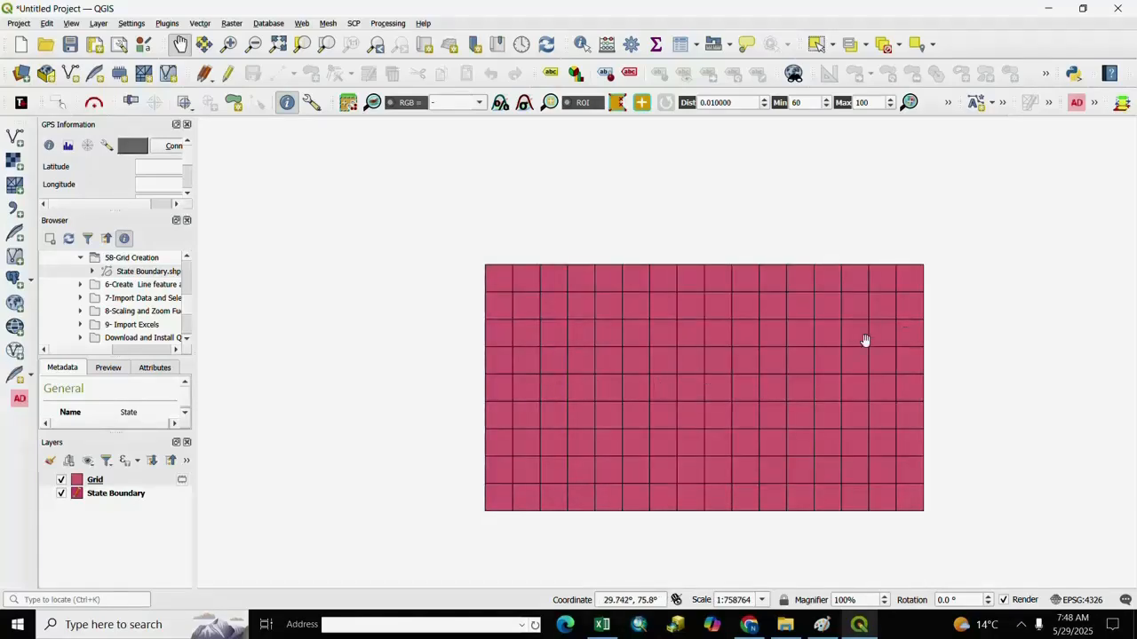
right_click(99, 482)
left_click(126, 476)
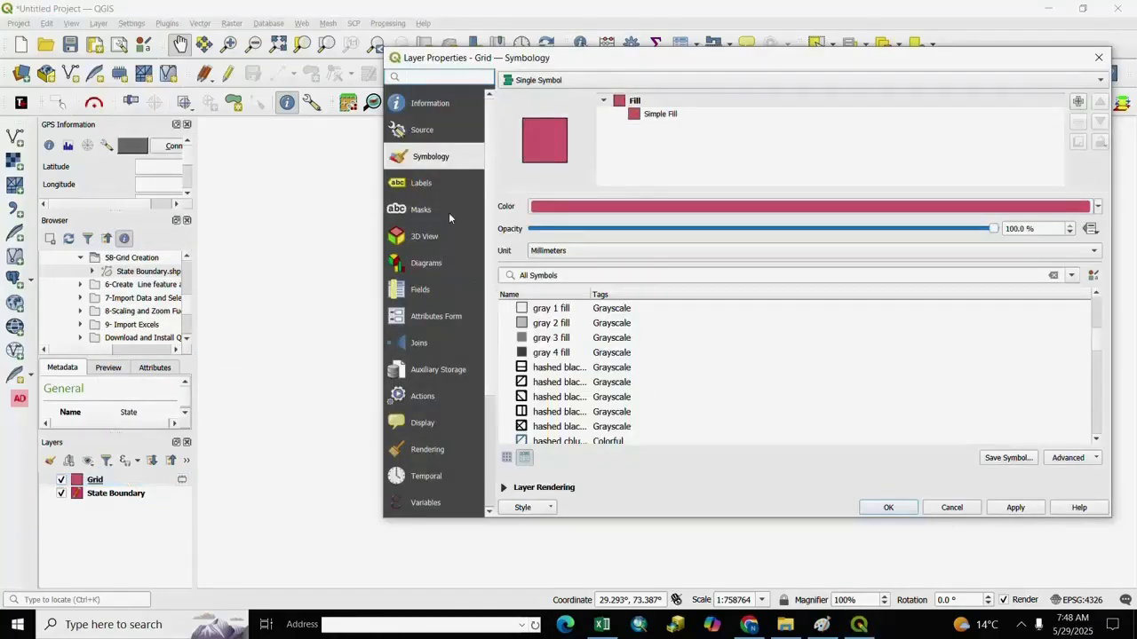
scroll(610, 359, "up", 1)
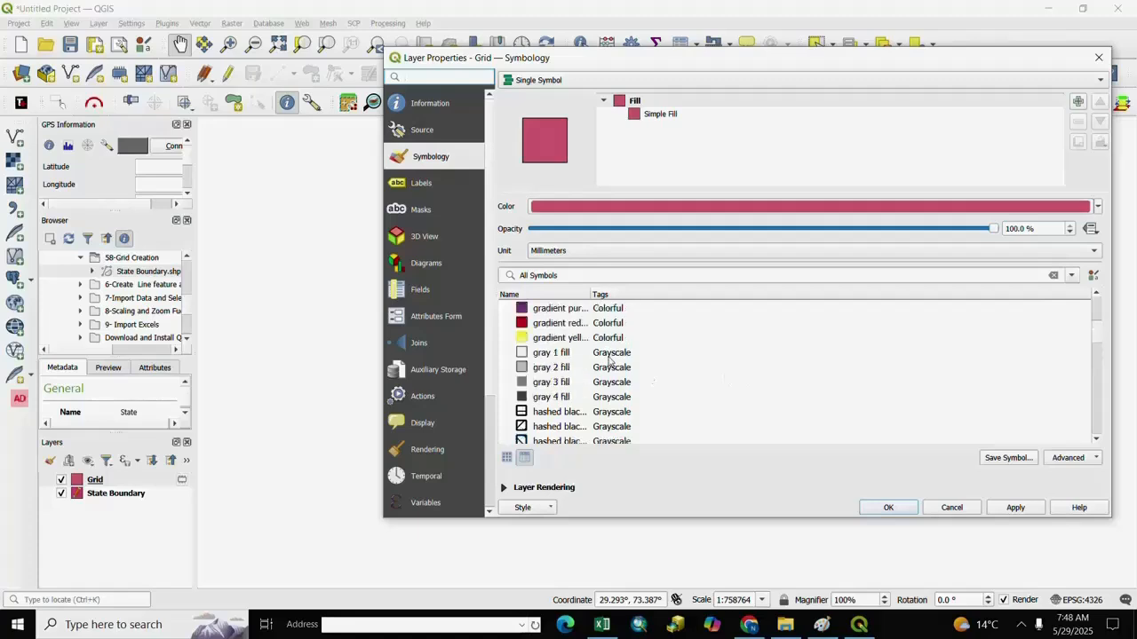
scroll(610, 360, "down", 4)
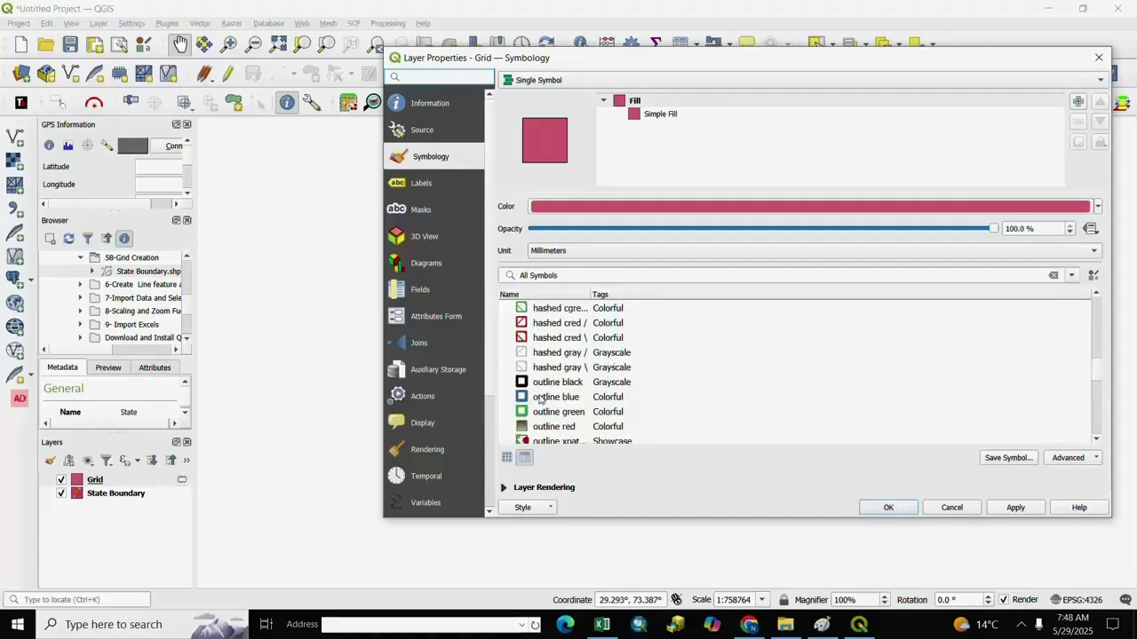
left_click(532, 399)
left_click(1013, 508)
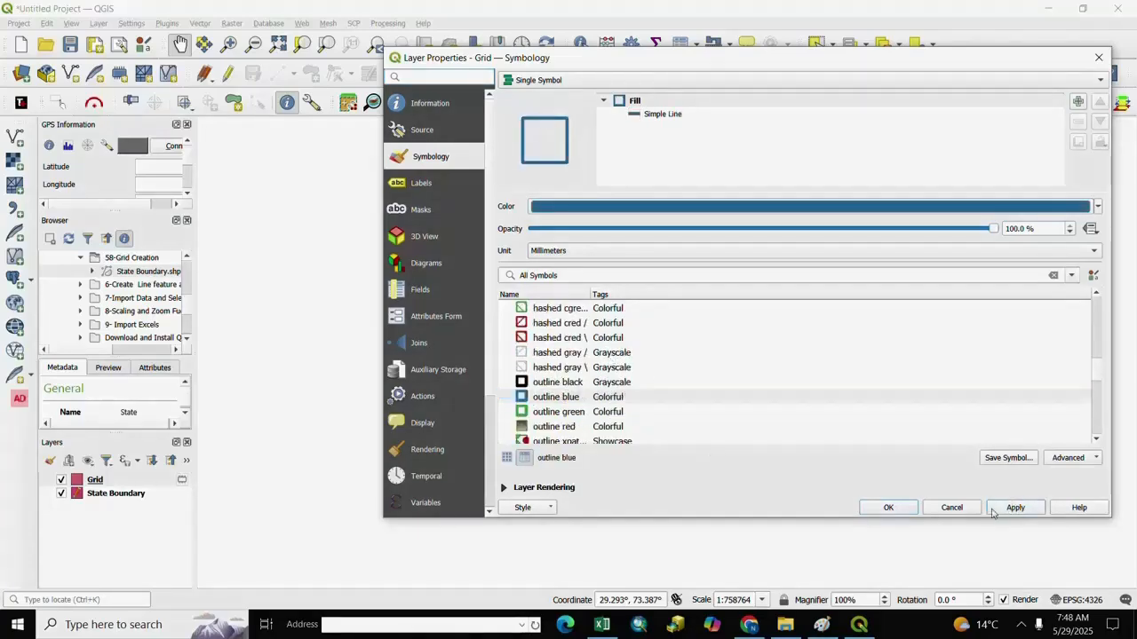
left_click(905, 507)
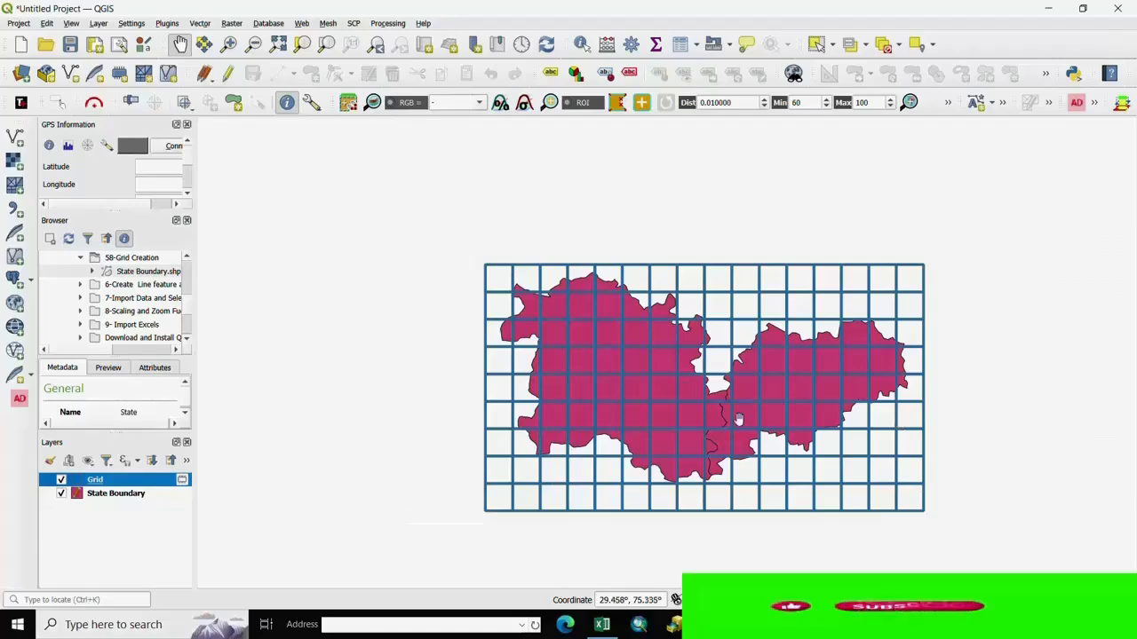
Inspect the grid over the state polygons, hide the Grid layer and select the State Boundary layer.
left_click_drag(734, 413, 697, 369)
scroll(697, 369, "up", 1)
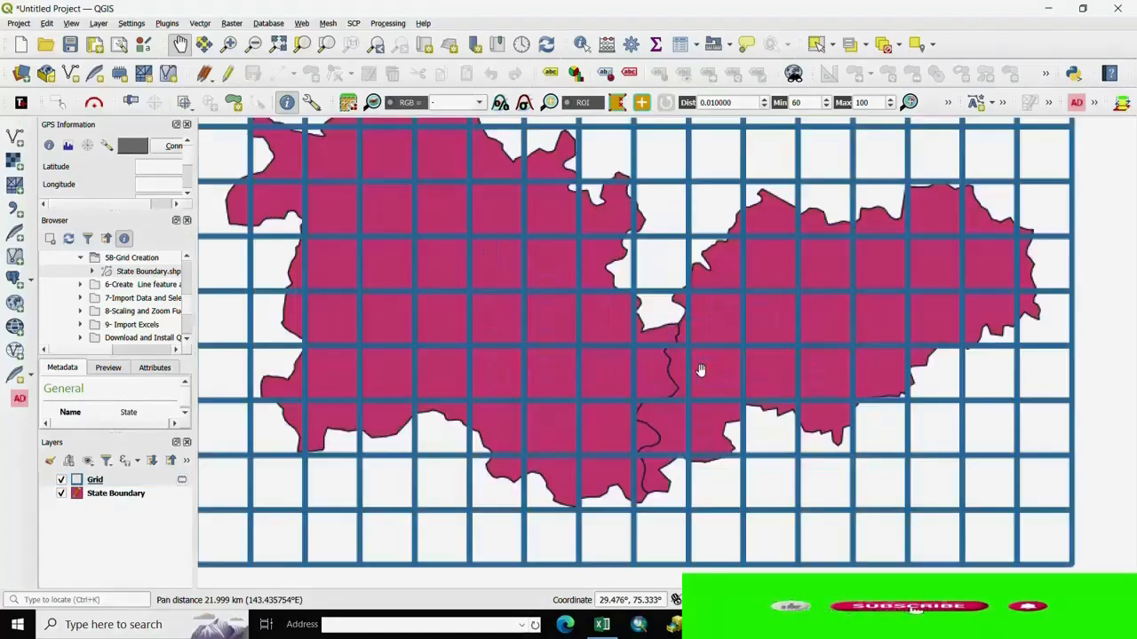
scroll(701, 370, "down", 1)
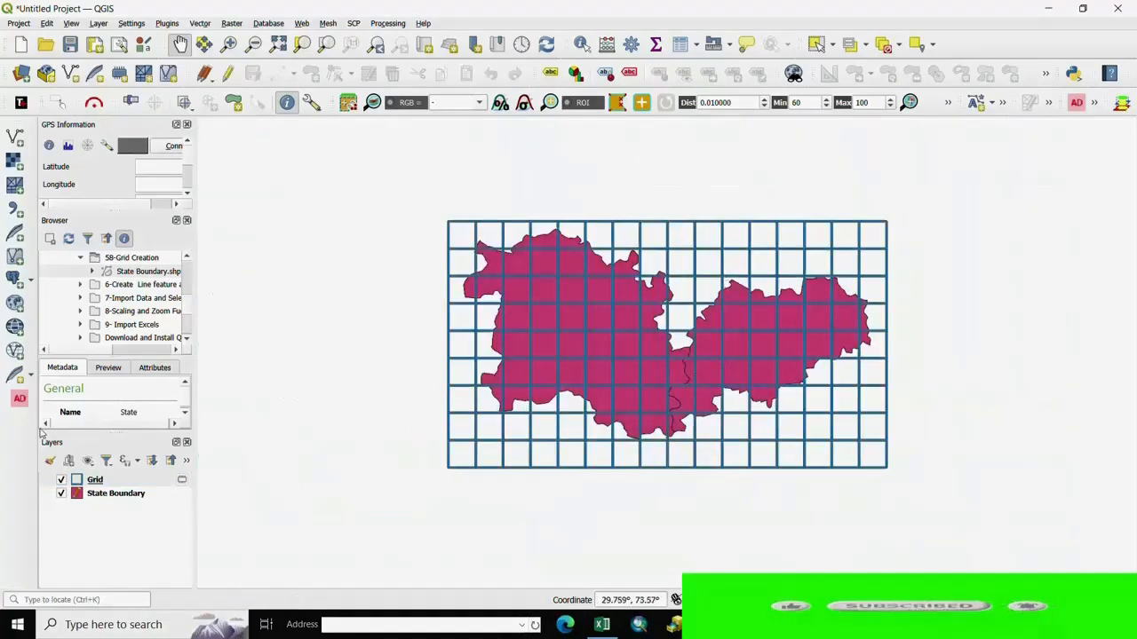
left_click(60, 479)
left_click(117, 494)
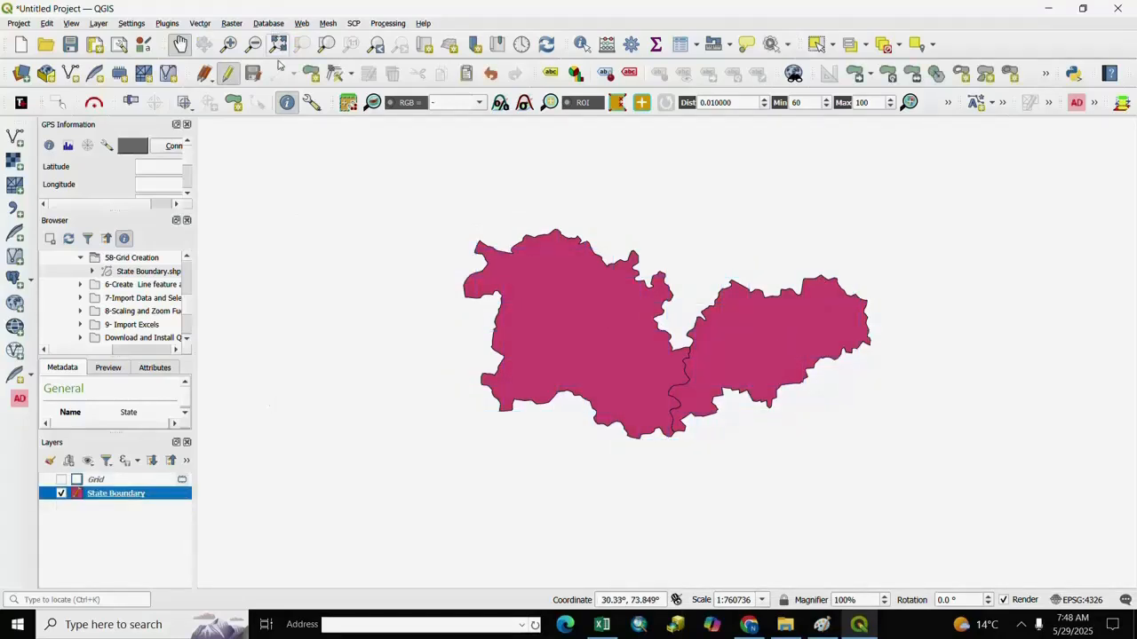
Start another Create Grid run with grid type Rectangle (Polygon) and move its dialog off the State Boundary polygons.
left_click_drag(796, 358, 789, 359)
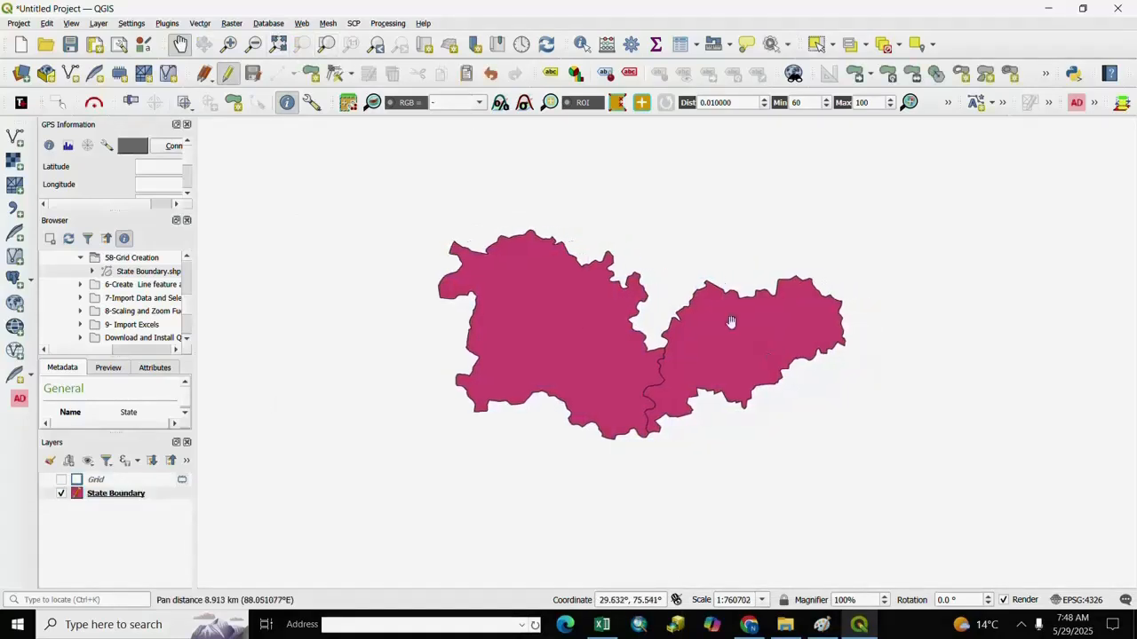
scroll(749, 356, "down", 1)
scroll(745, 354, "up", 1)
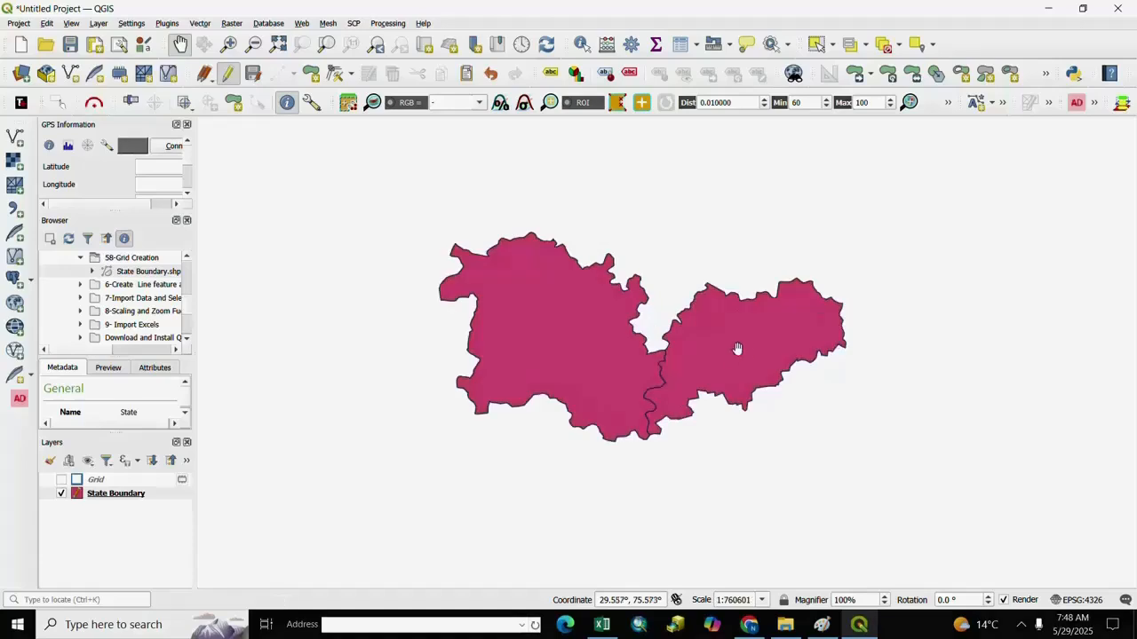
left_click(200, 24)
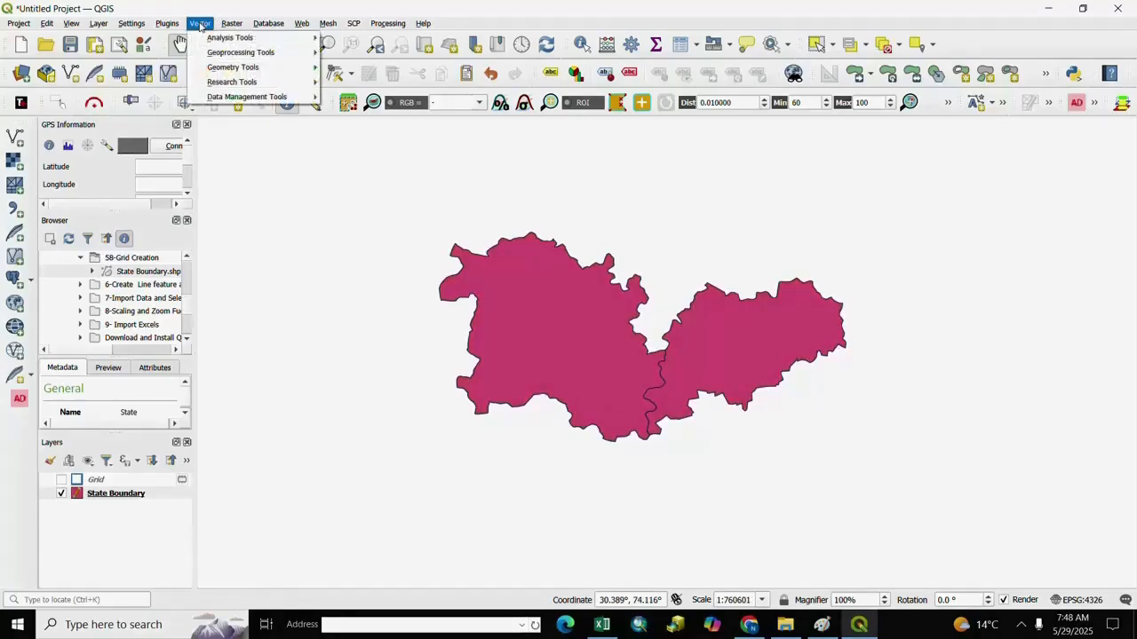
mouse_move(218, 81)
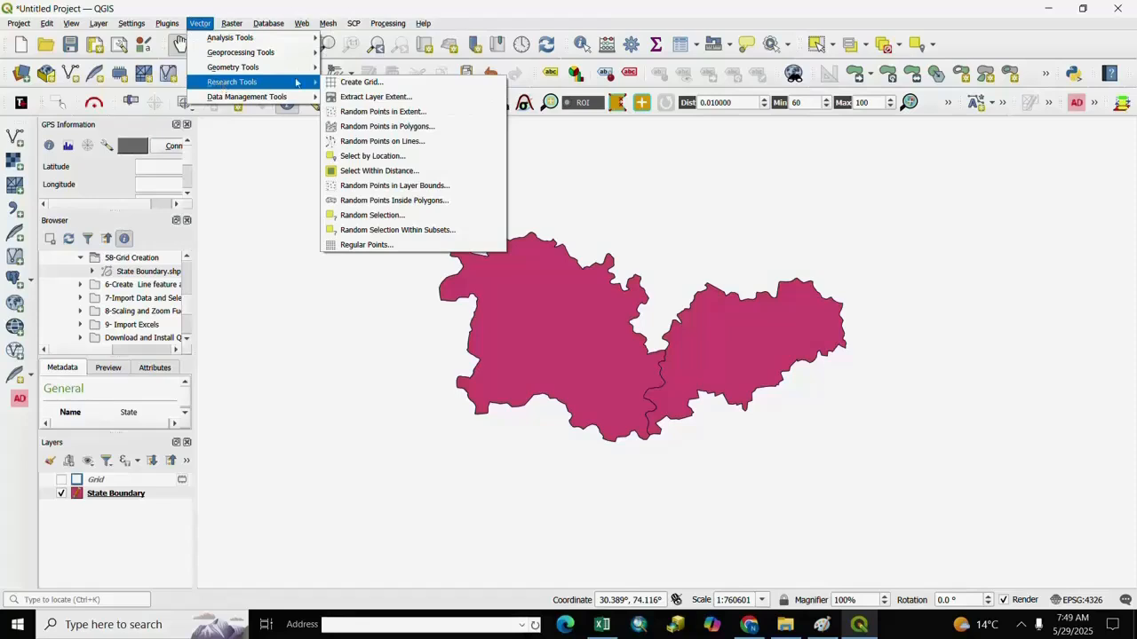
left_click(360, 82)
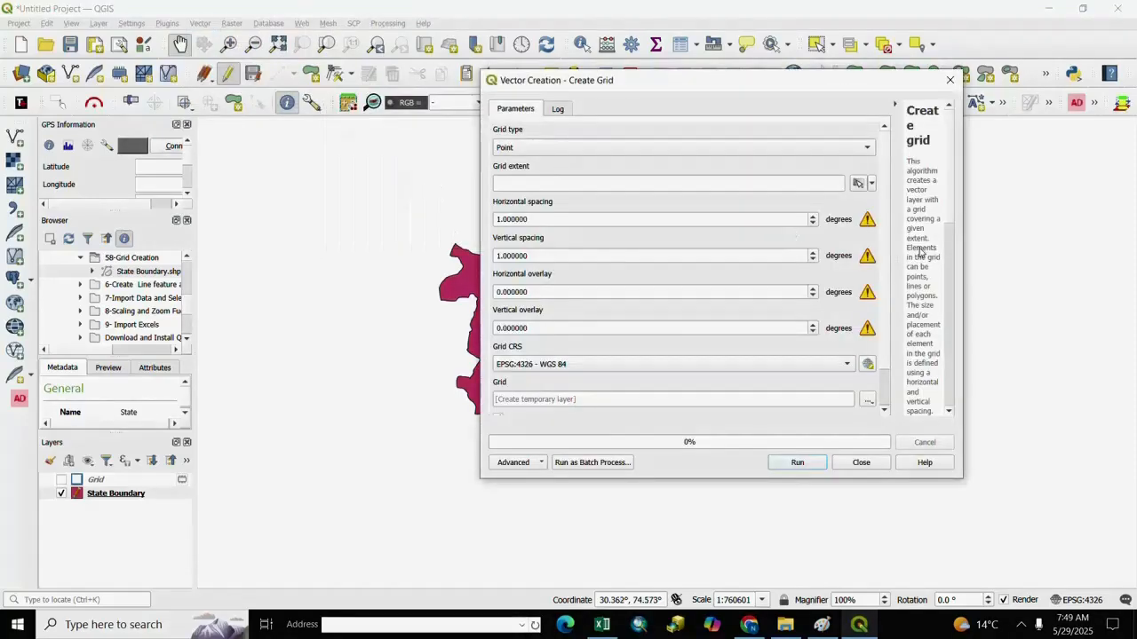
left_click(867, 149)
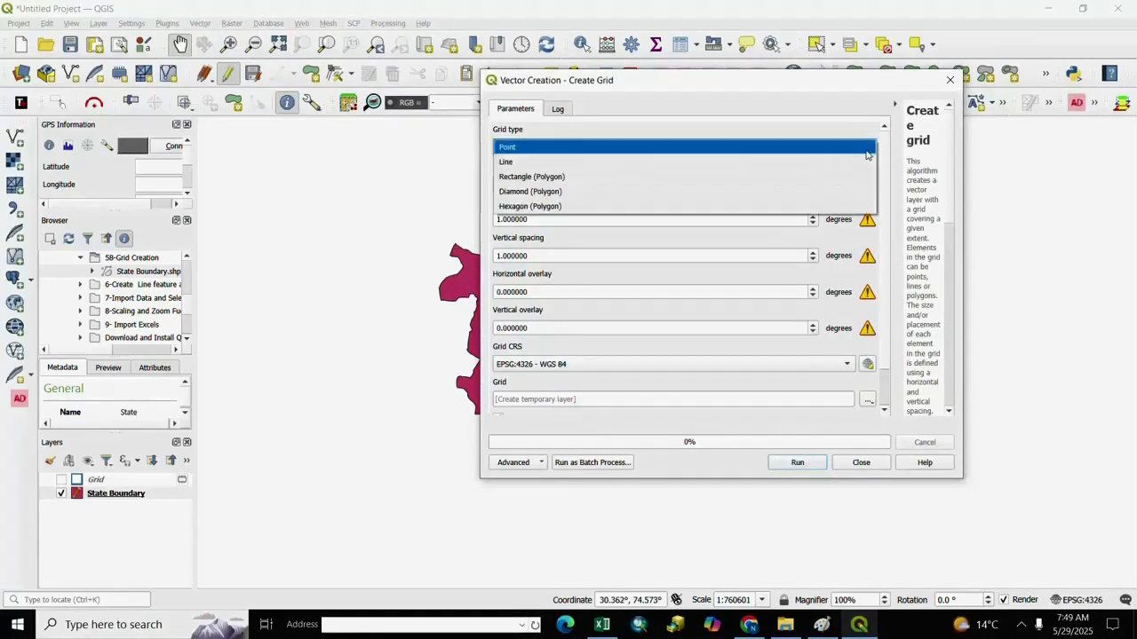
left_click(542, 178)
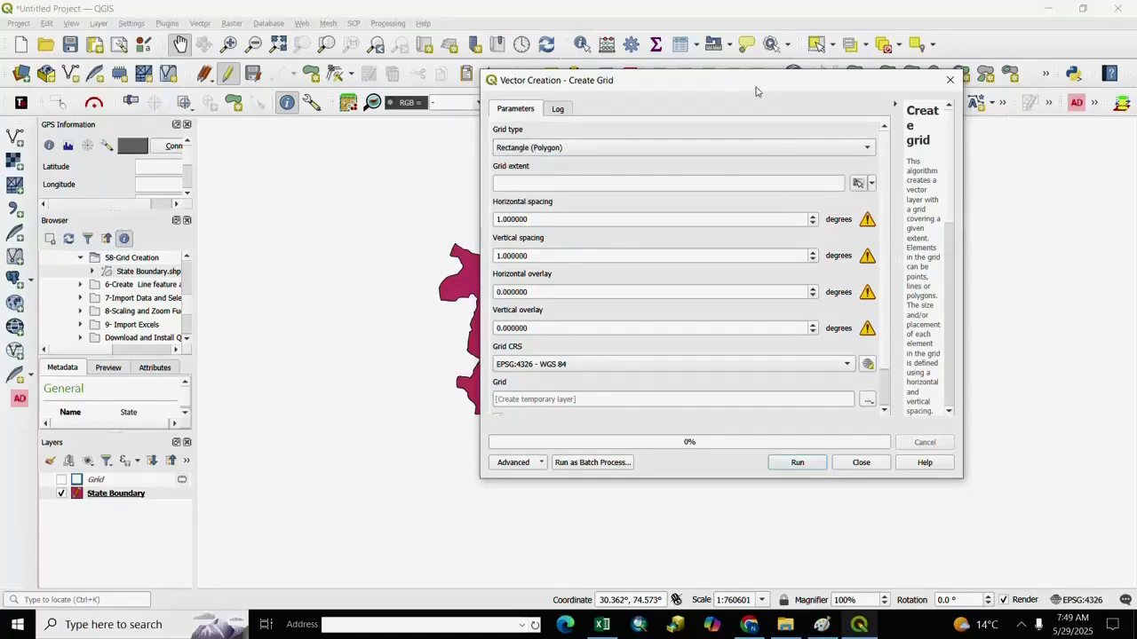
left_click_drag(715, 130, 405, 118)
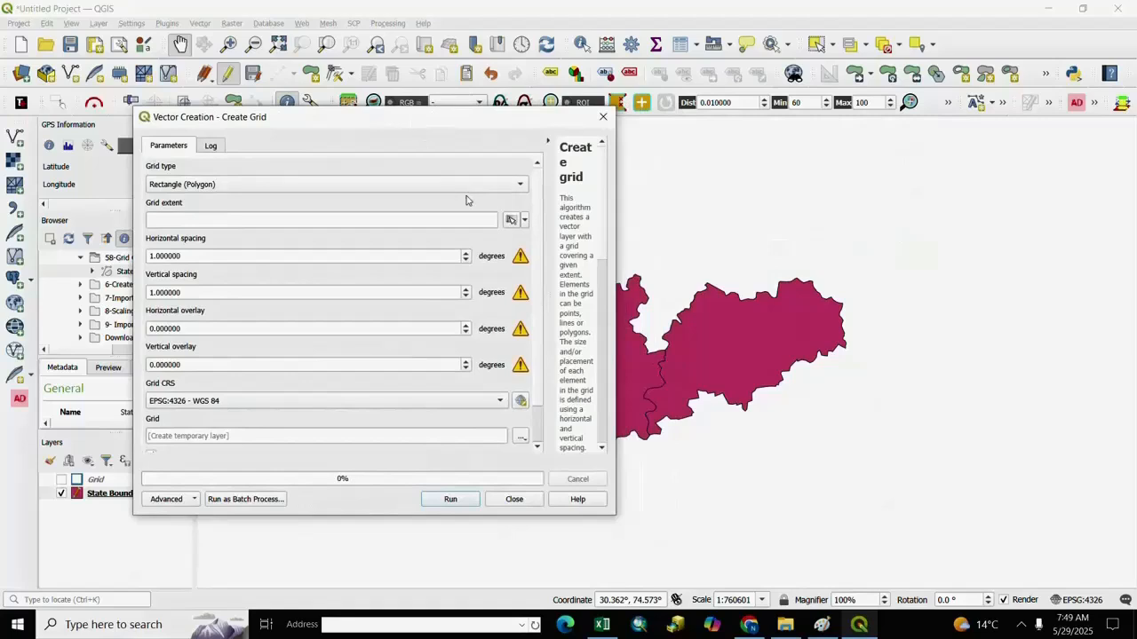
Draw the grid extent on the map canvas around the eastern state polygon, spanning about 75.17 to 76.05 by 29.15 to 30.09 degrees.
left_click(525, 221)
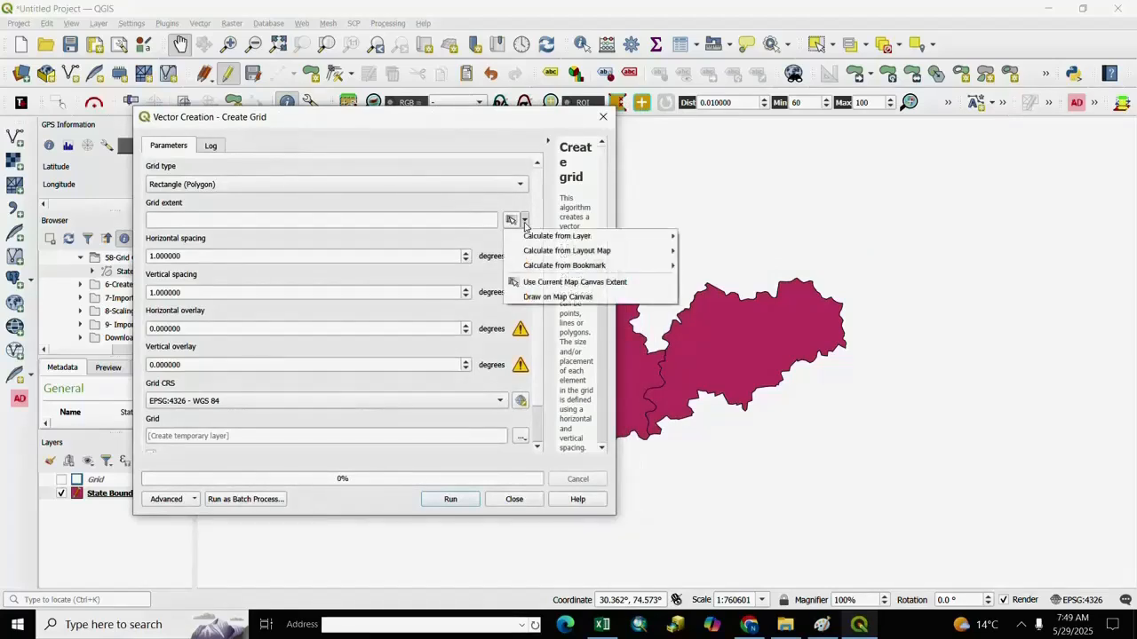
left_click(532, 298)
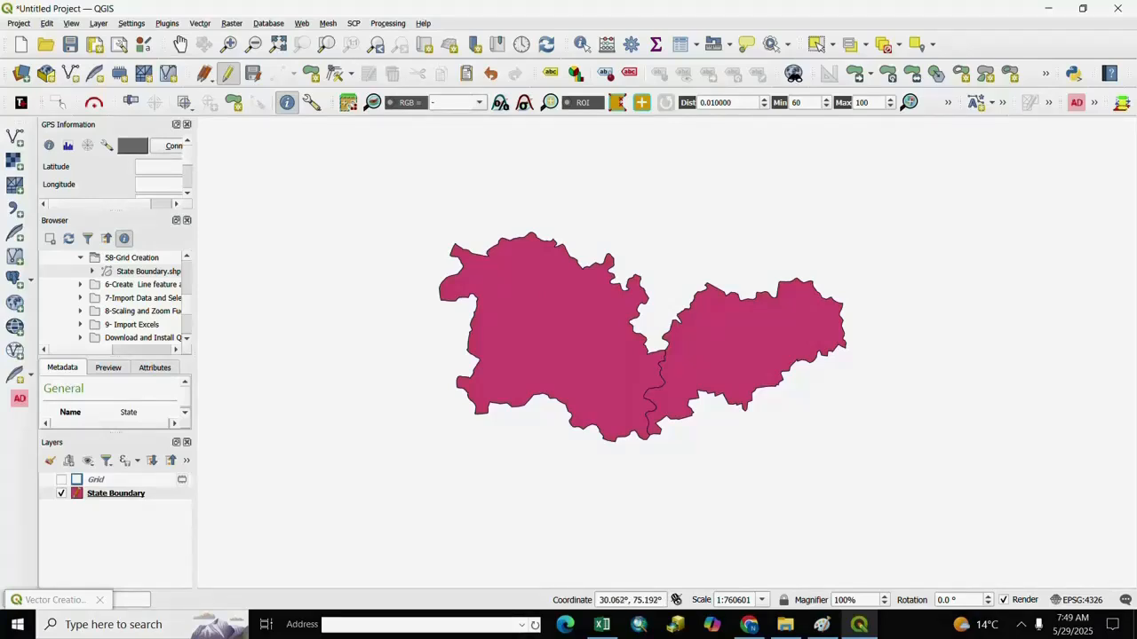
left_click_drag(633, 205, 871, 462)
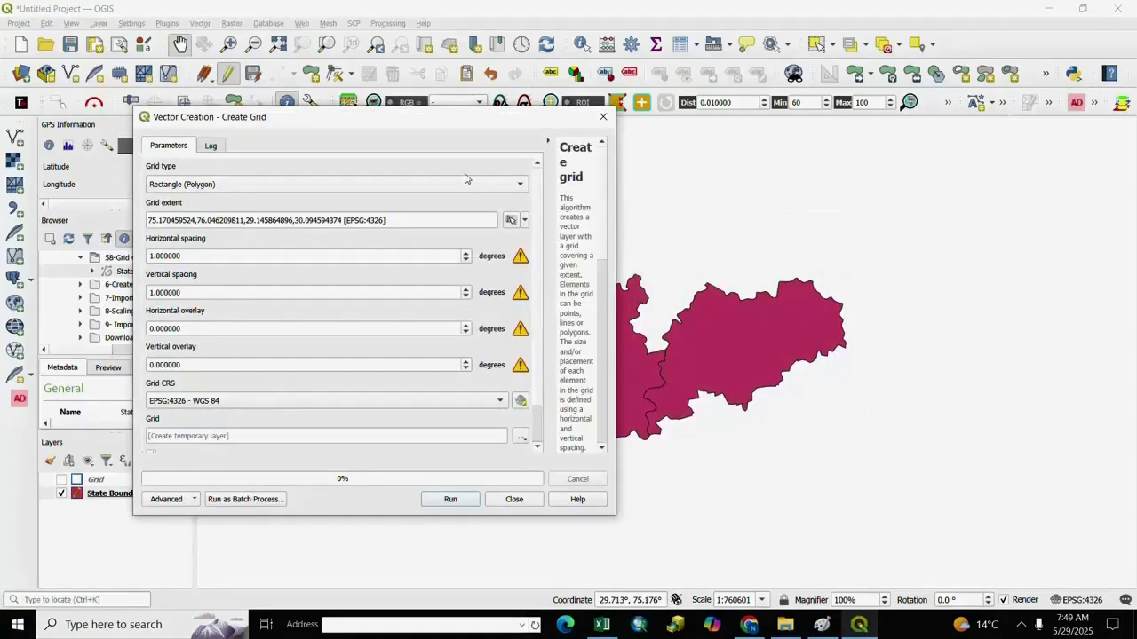
left_click_drag(376, 123, 462, 139)
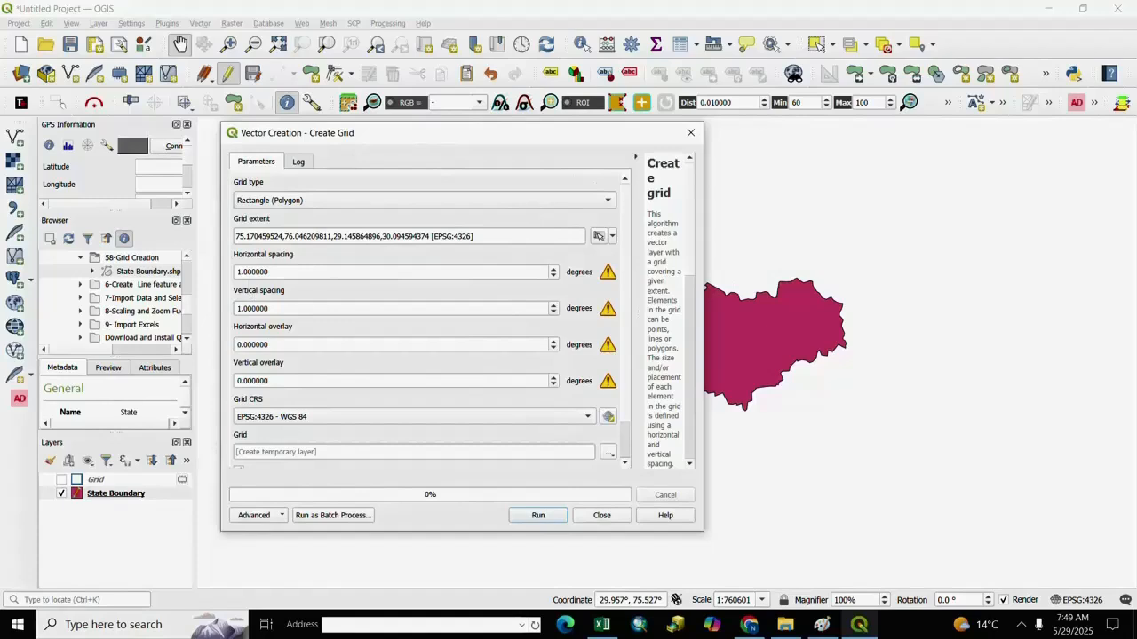
Set both grid spacings to 0.1 degrees, create the rectangular grid as a temporary layer and close the tool.
left_click(237, 271)
key("Delete")
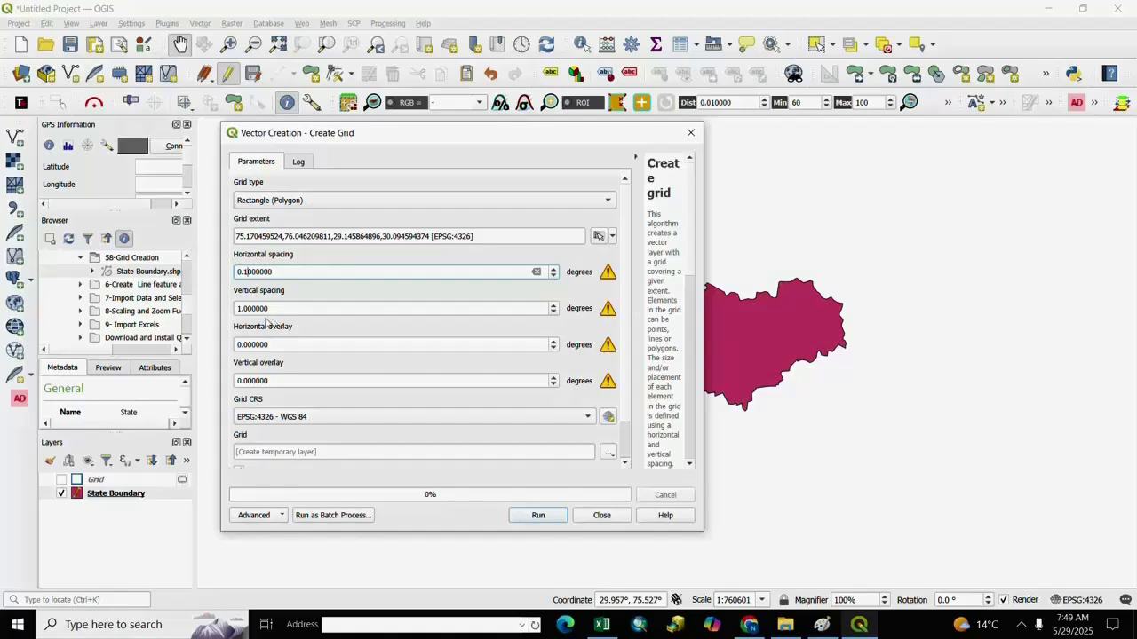
left_click(238, 308)
key("BackSpace")
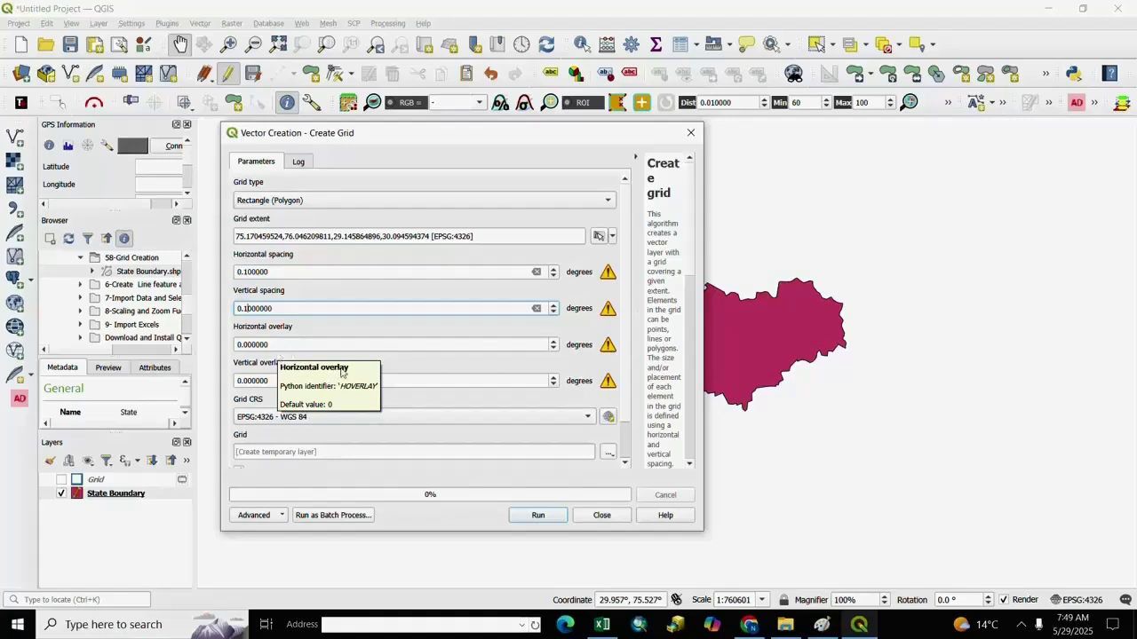
left_click_drag(492, 137, 527, 95)
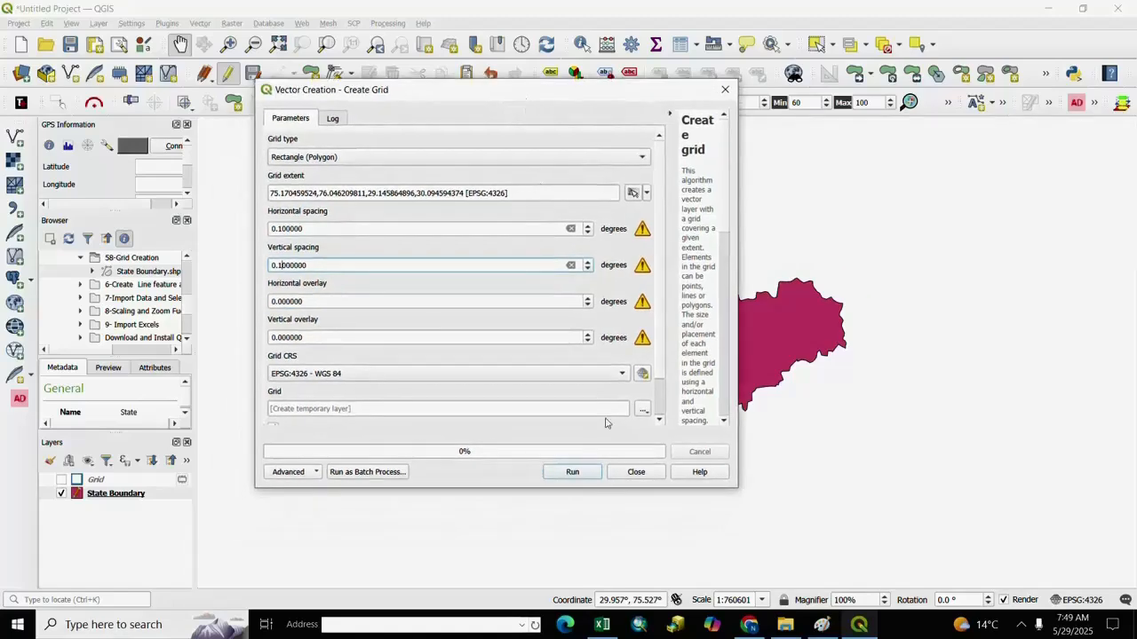
left_click(573, 475)
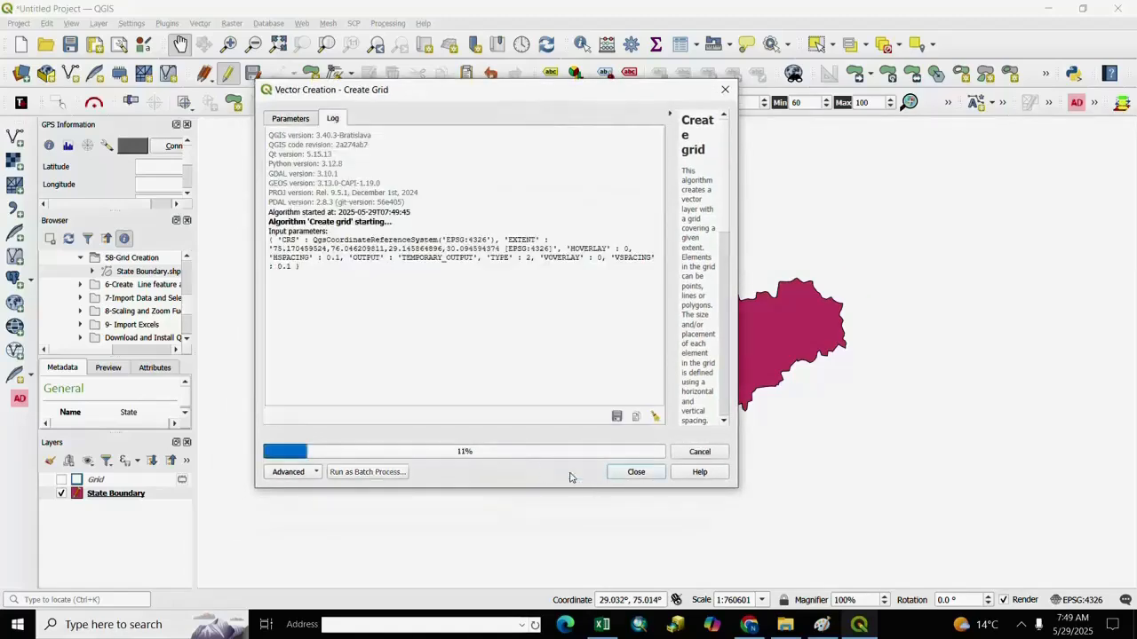
left_click(635, 472)
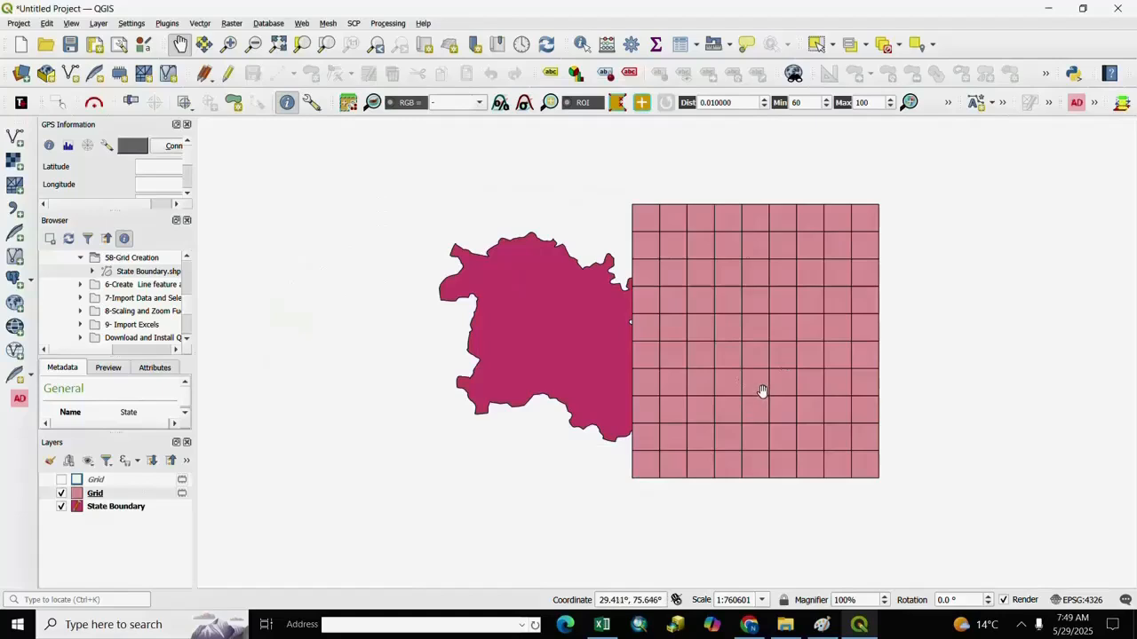
Inspect the new rectangular grid over the eastern state, hide its layer and select the State Boundary layer.
left_click_drag(773, 390, 723, 366)
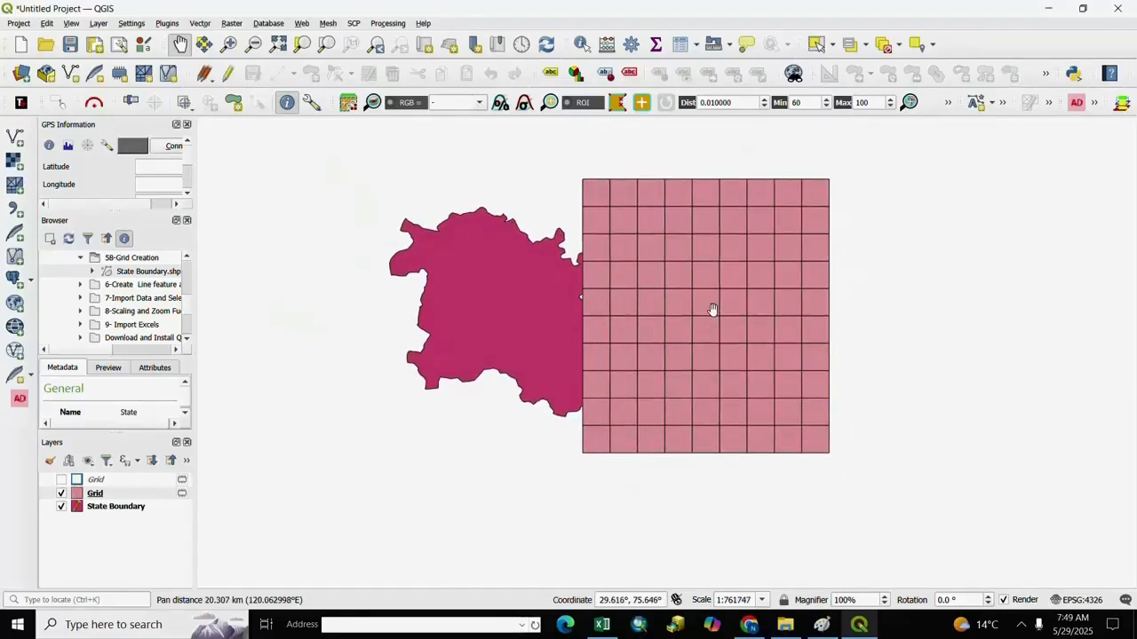
scroll(669, 309, "up", 1)
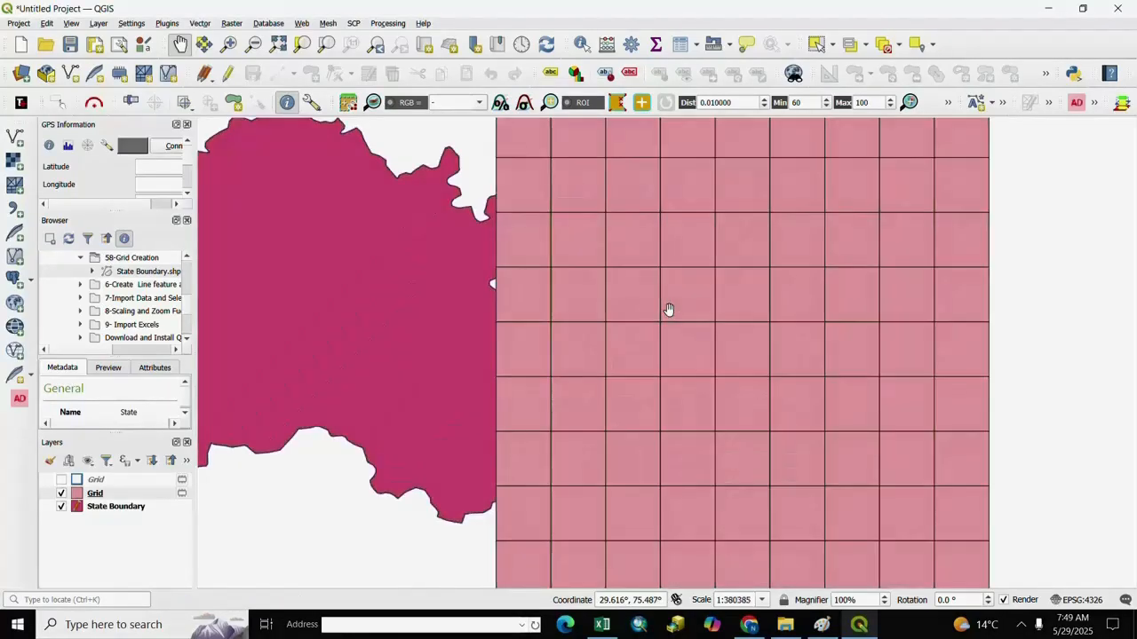
scroll(668, 310, "down", 1)
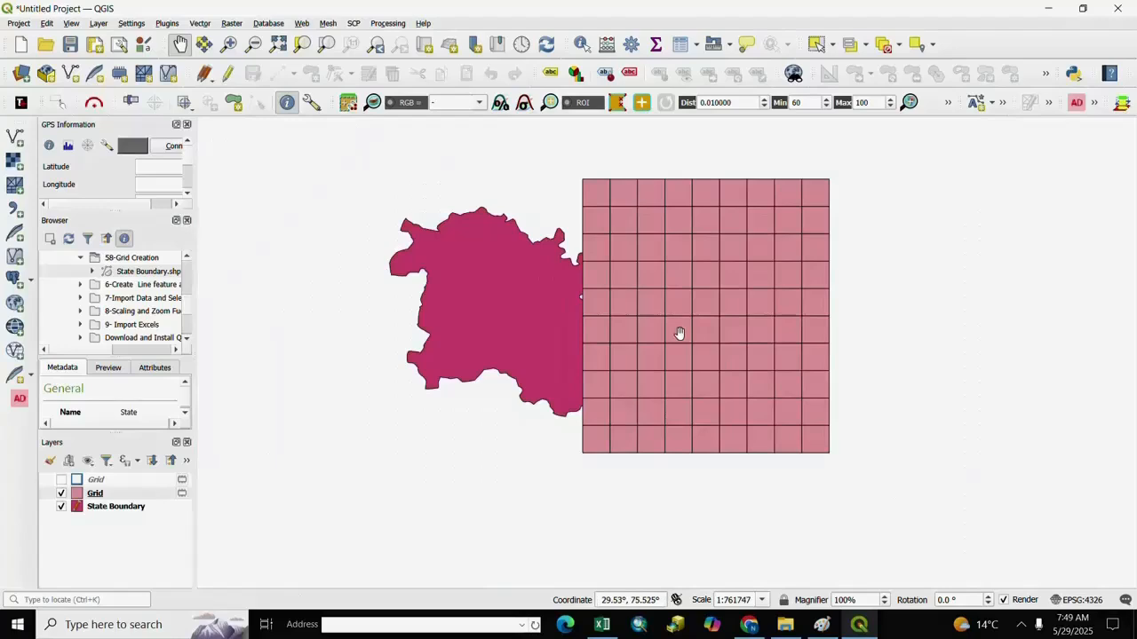
left_click(61, 493)
left_click(111, 508)
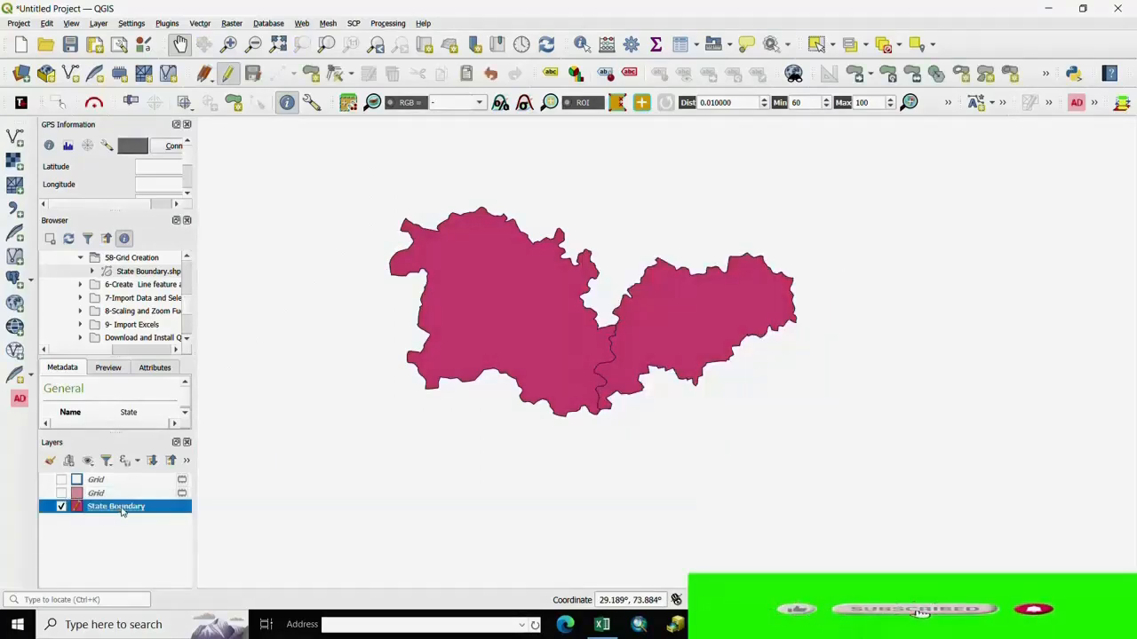
Start another Create Grid run with the grid type Point.
left_click(199, 23)
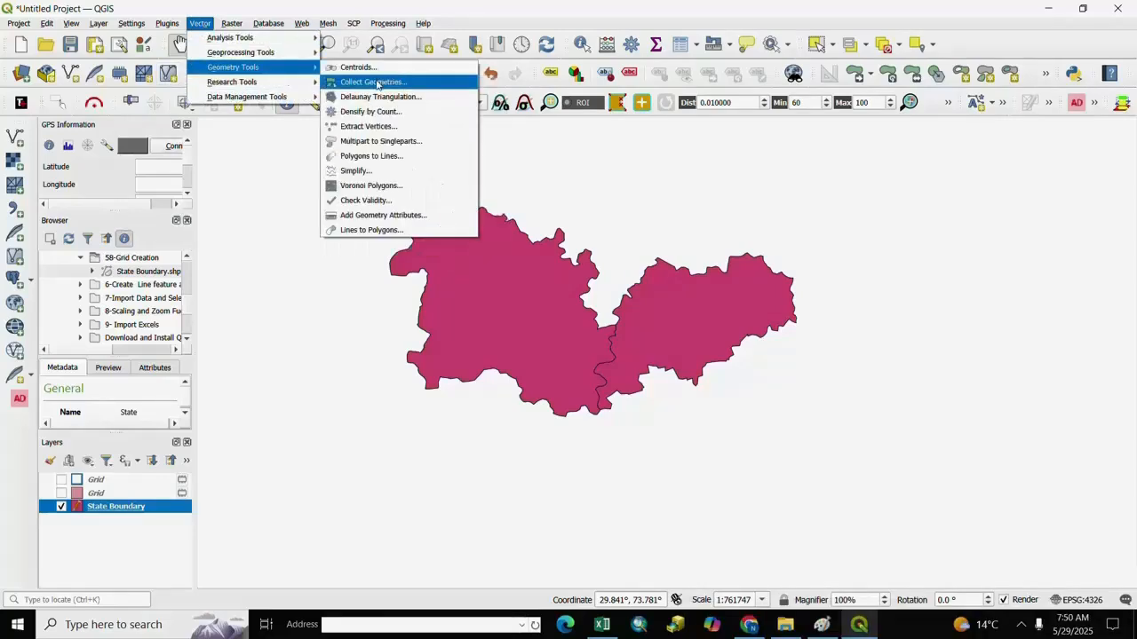
mouse_move(251, 87)
left_click(359, 82)
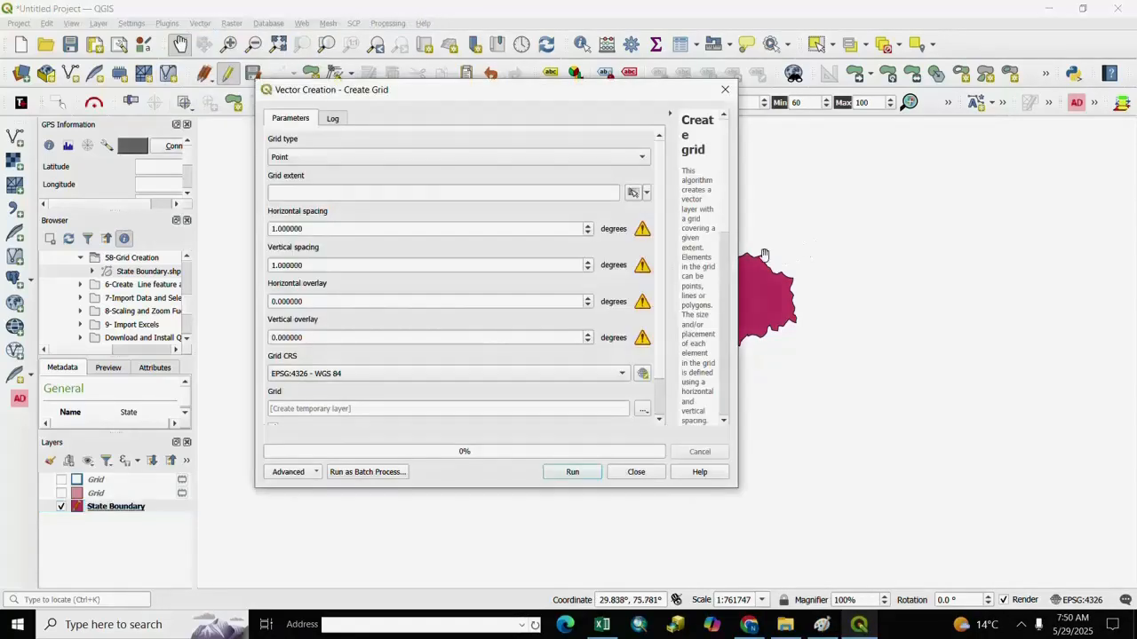
left_click(646, 158)
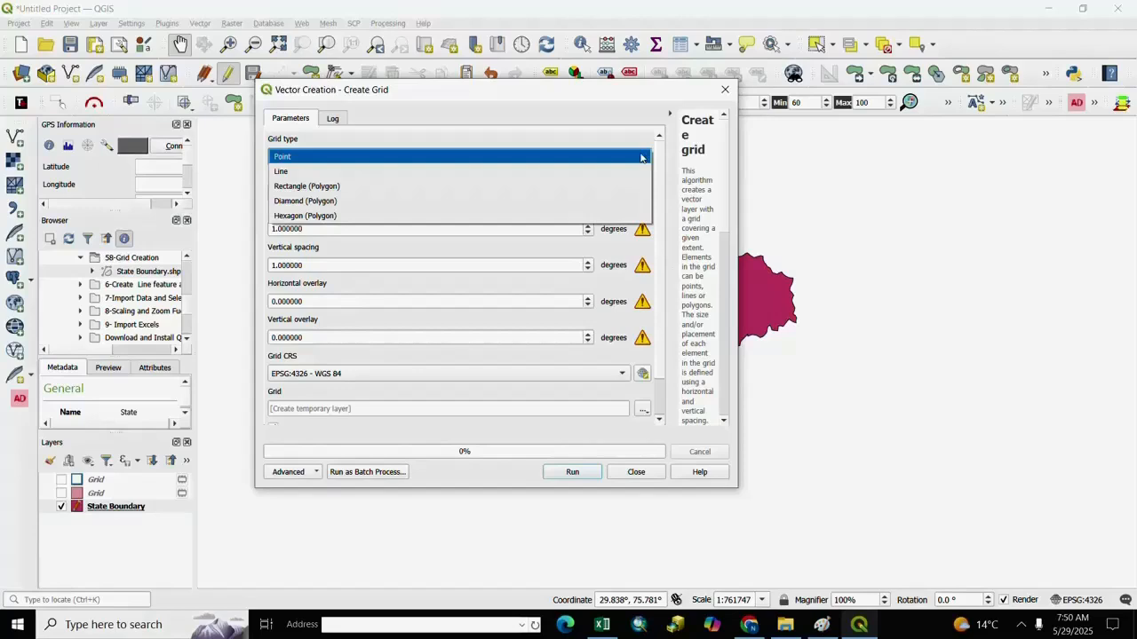
left_click(286, 160)
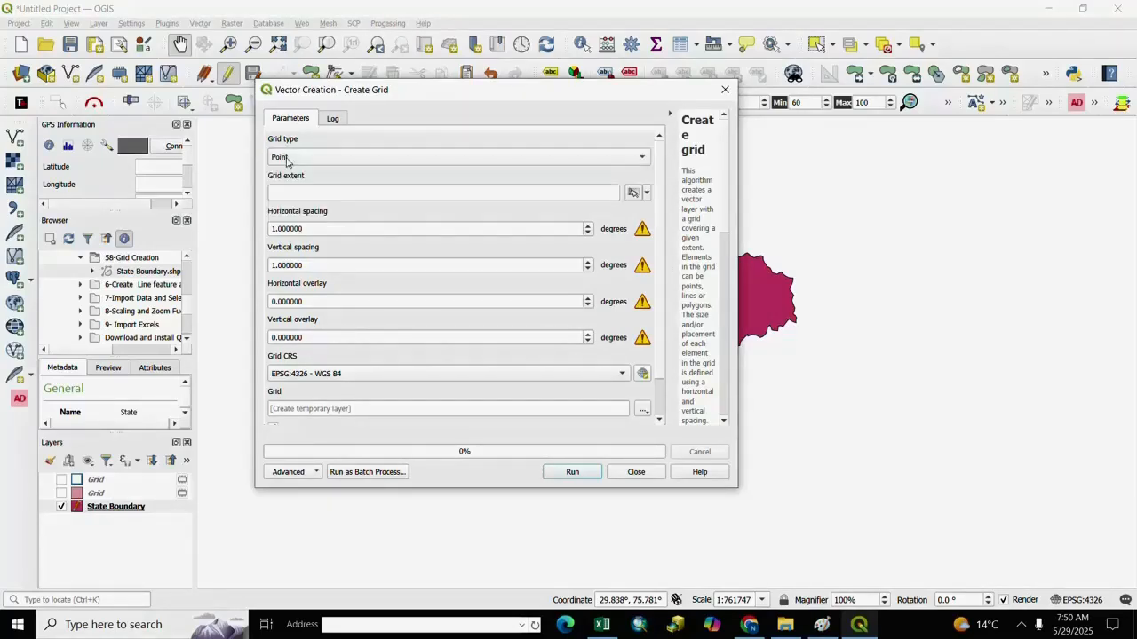
Draw the point grid's extent around the western state polygon, spanning about 74.35 to 75.32 by 29.06 to 30.21 degrees.
left_click(646, 194)
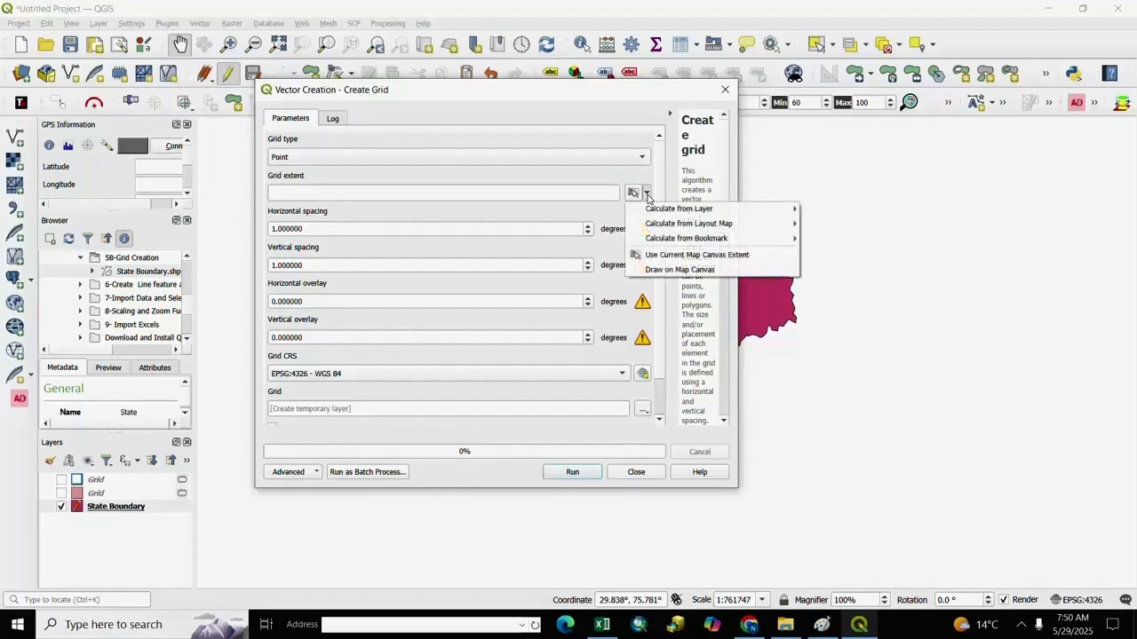
mouse_move(667, 213)
left_click(677, 270)
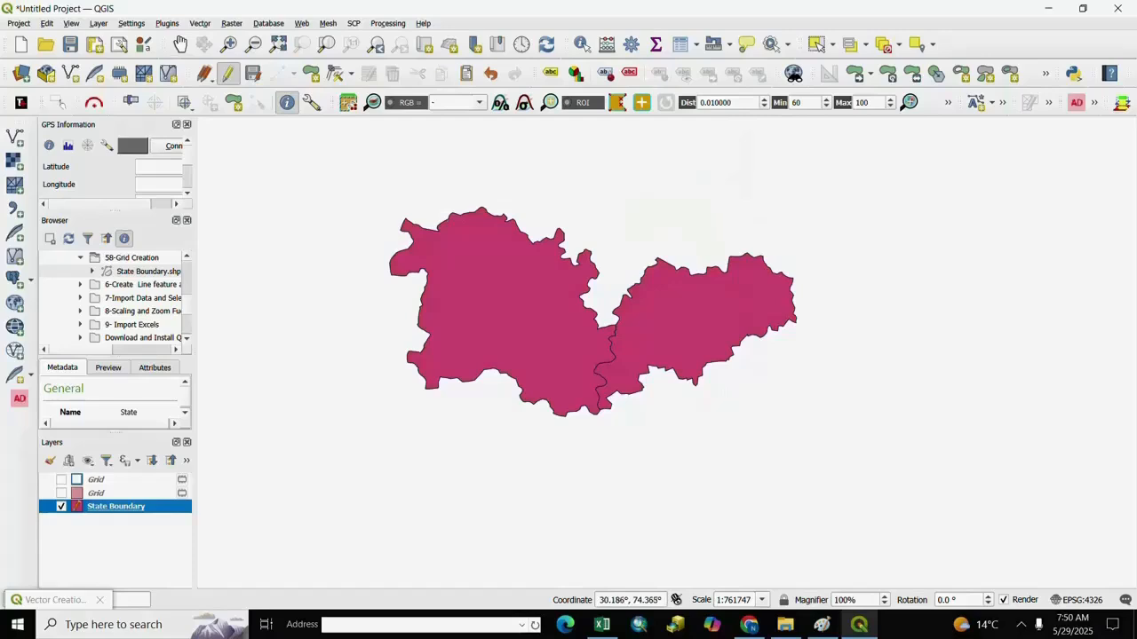
left_click_drag(357, 148, 622, 462)
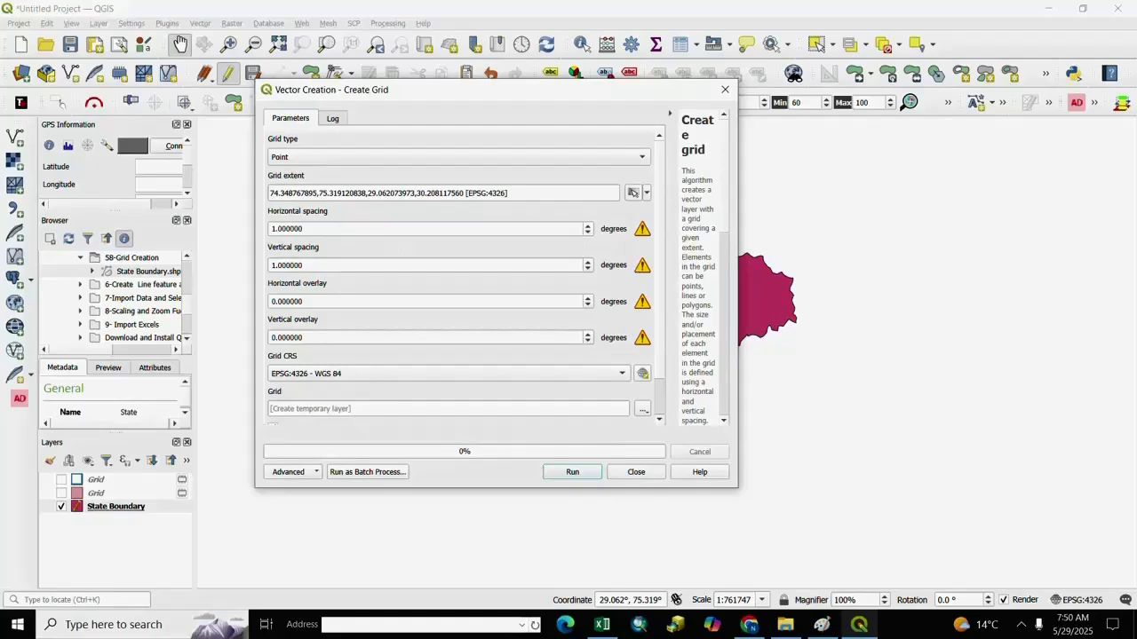
Set the horizontal and vertical point spacing to 0.1 degrees, create the point grid as a temporary layer and close the tool.
key("Delete")
key("Delete")
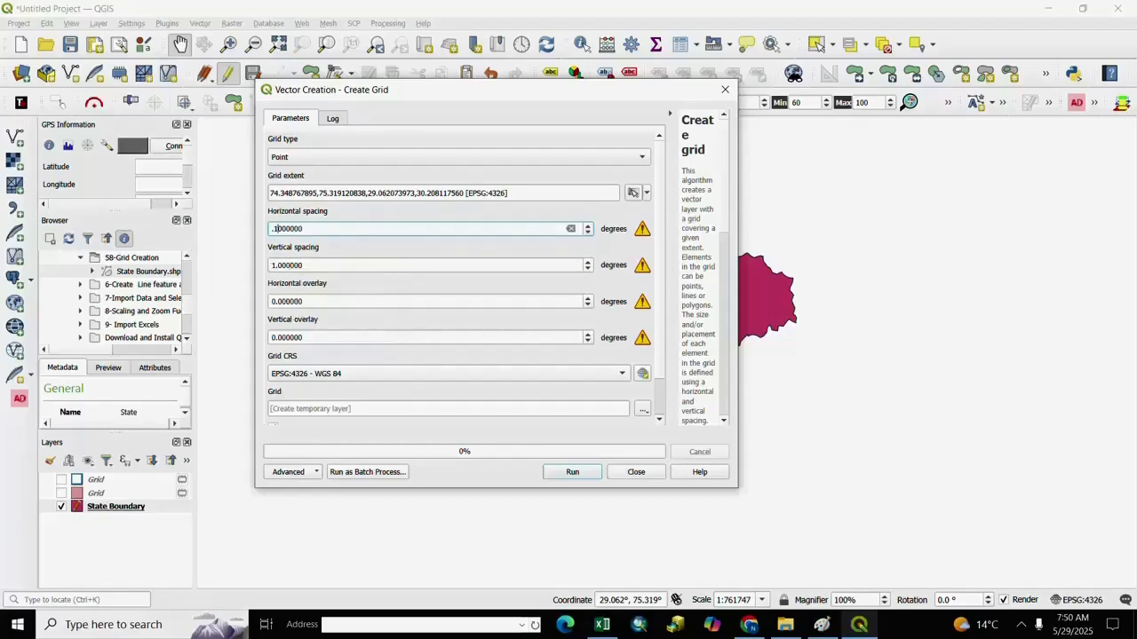
left_click(278, 266)
key("BackSpace")
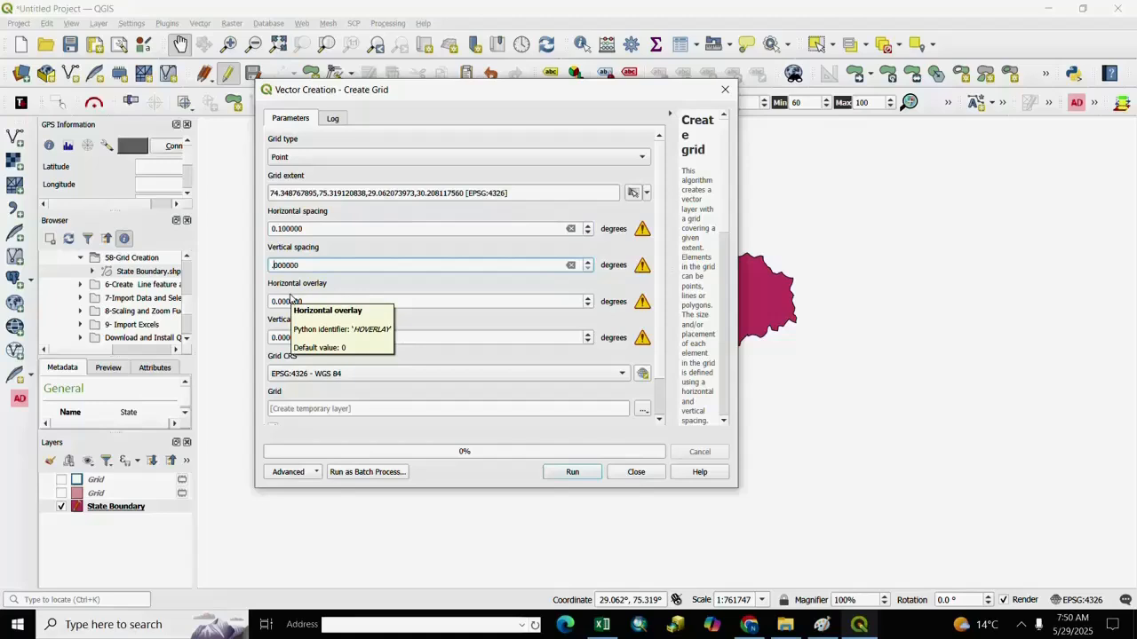
type("1")
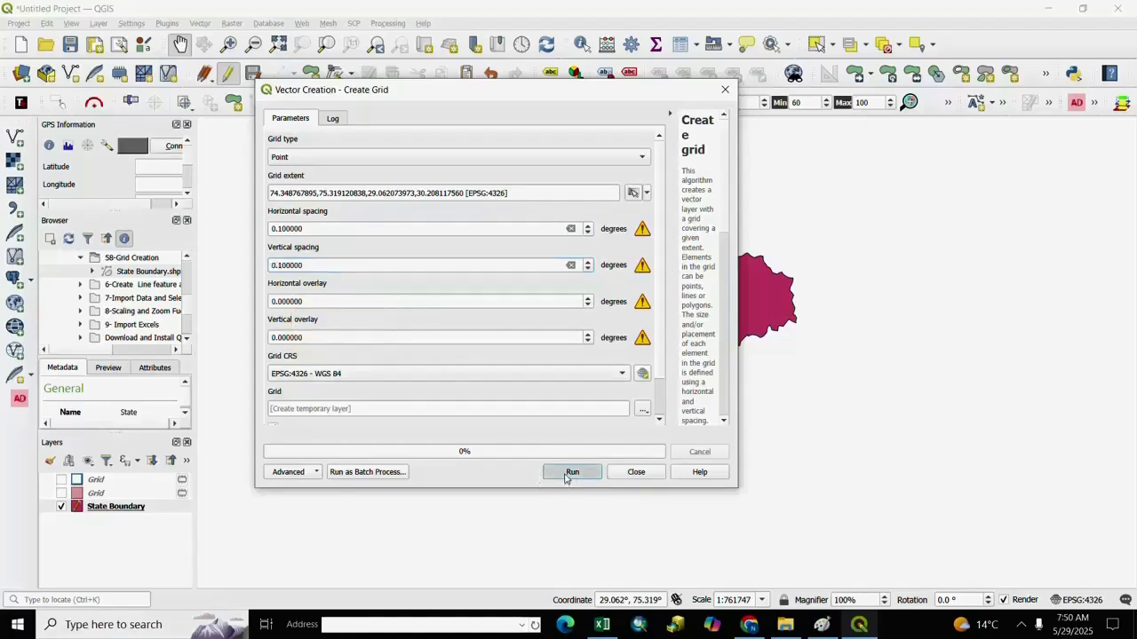
left_click(572, 472)
left_click(636, 471)
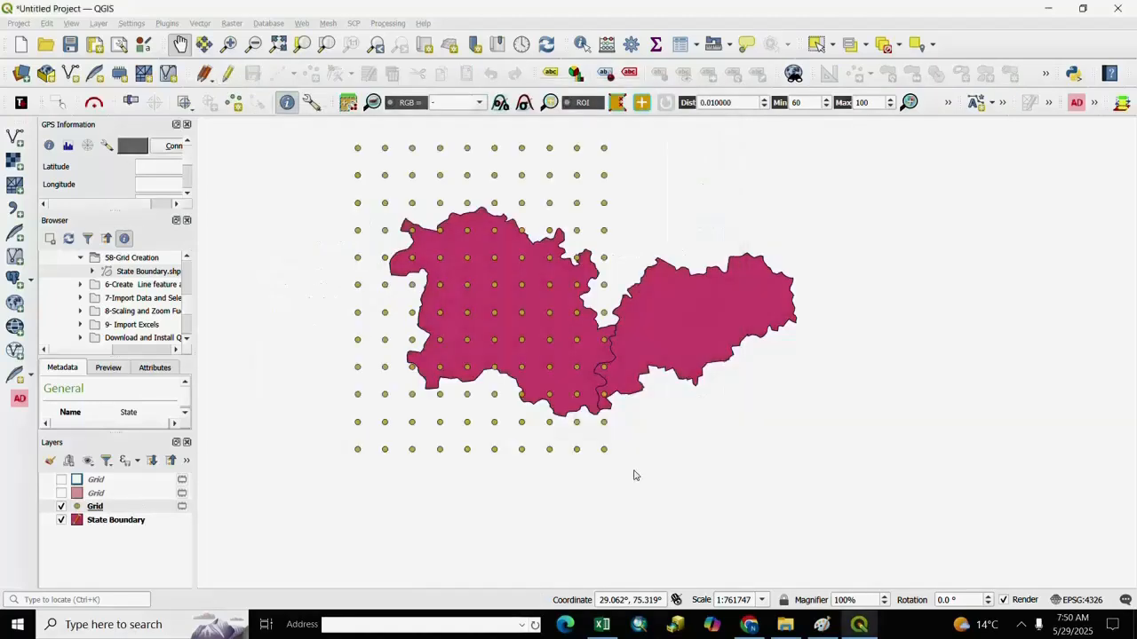
left_click_drag(598, 346, 612, 380)
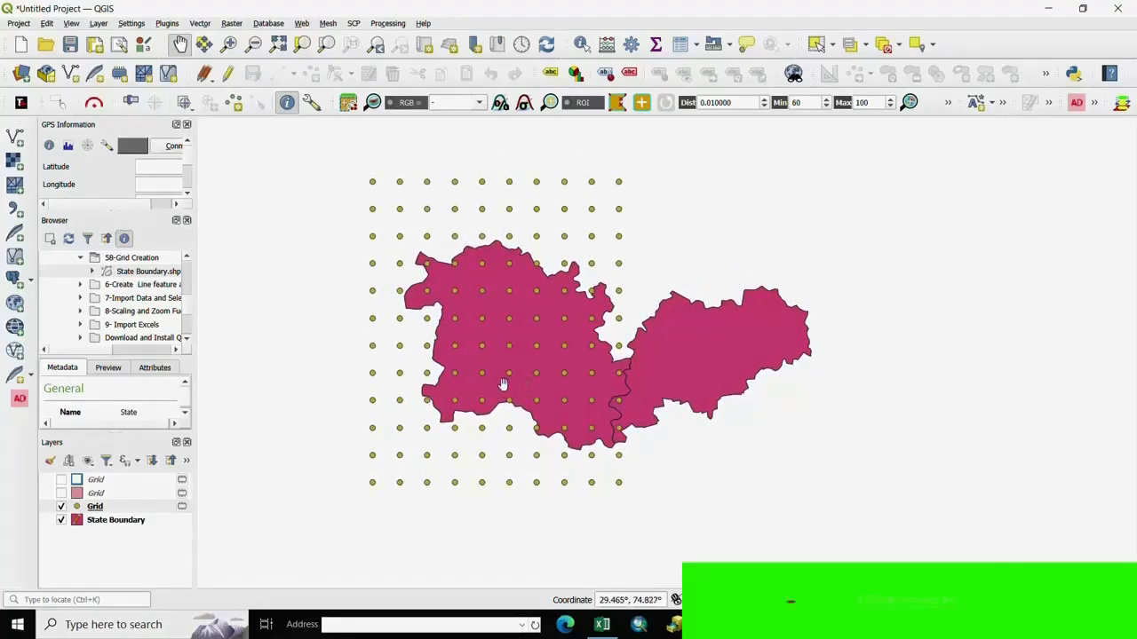
left_click_drag(506, 386, 529, 391)
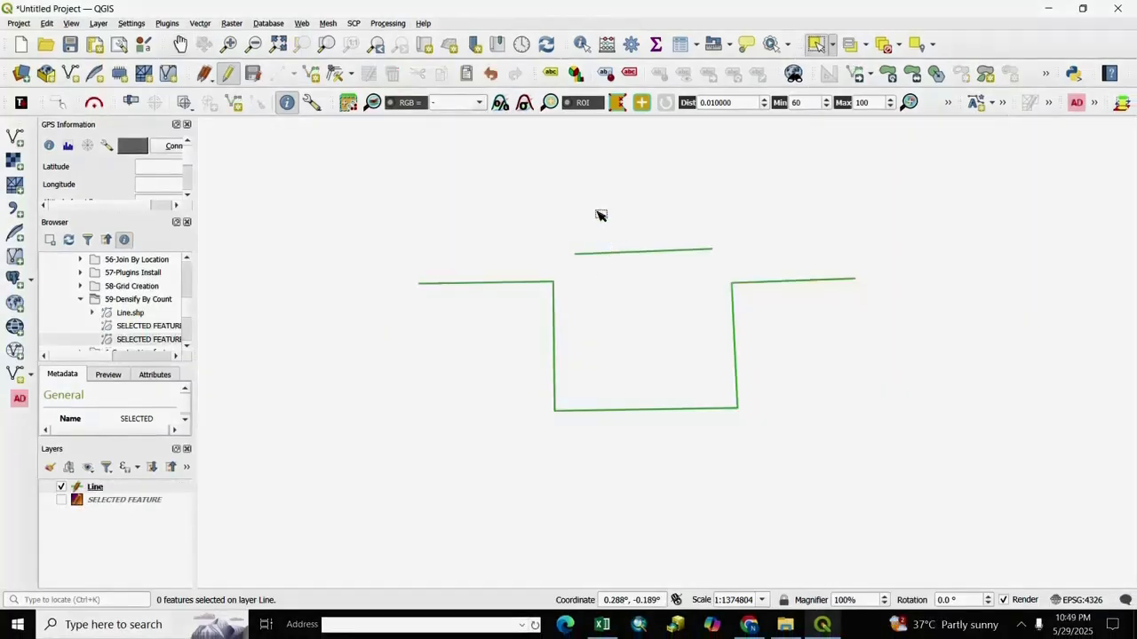
Try selecting each feature of the Line layer in turn, leaving only the short straight line above the U-shaped one selected.
left_click_drag(598, 213, 662, 286)
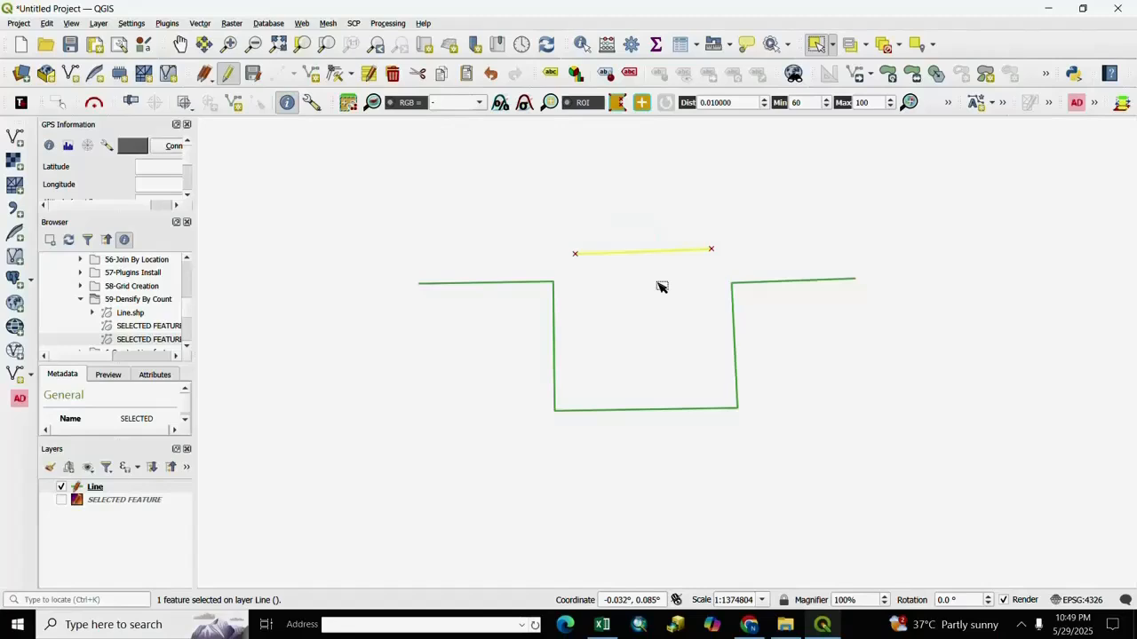
left_click_drag(490, 293, 769, 425)
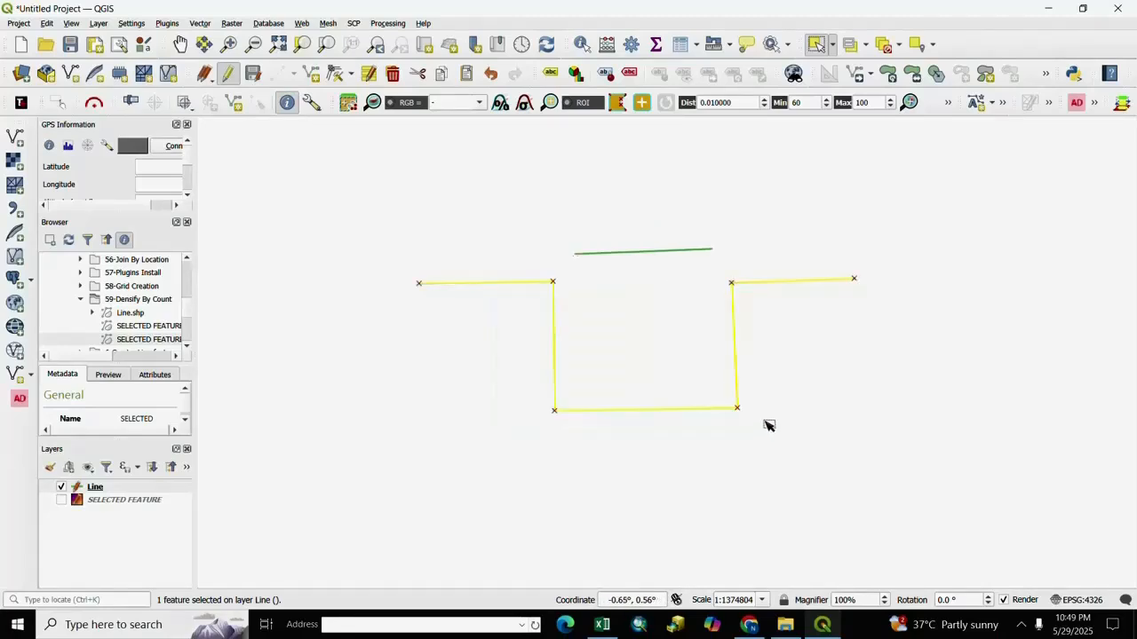
left_click(643, 328)
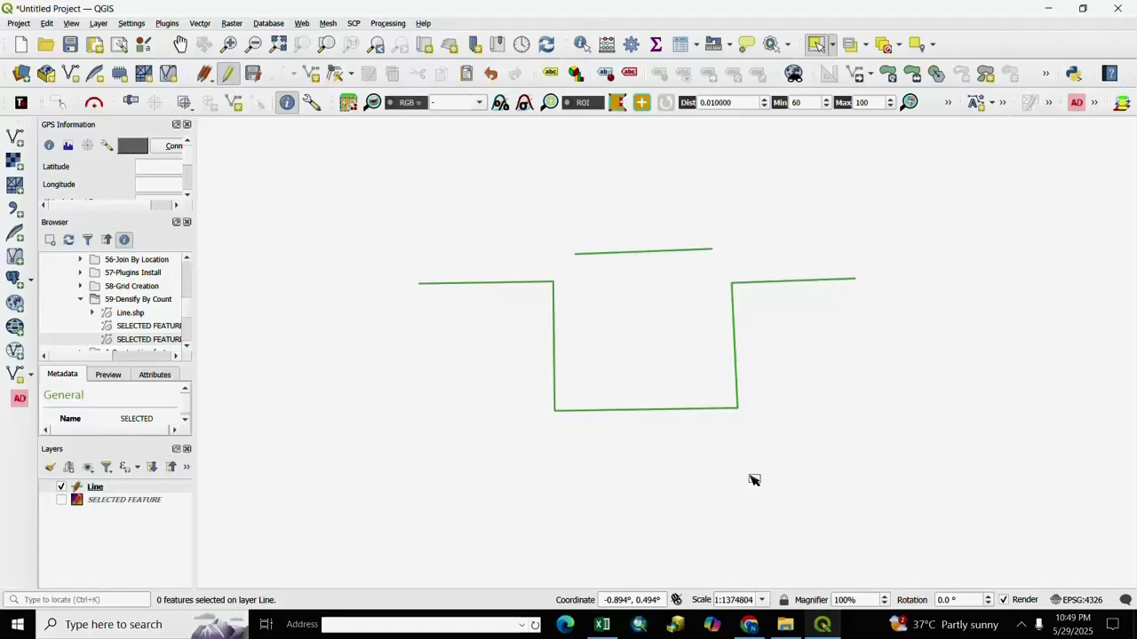
left_click_drag(641, 247, 719, 317)
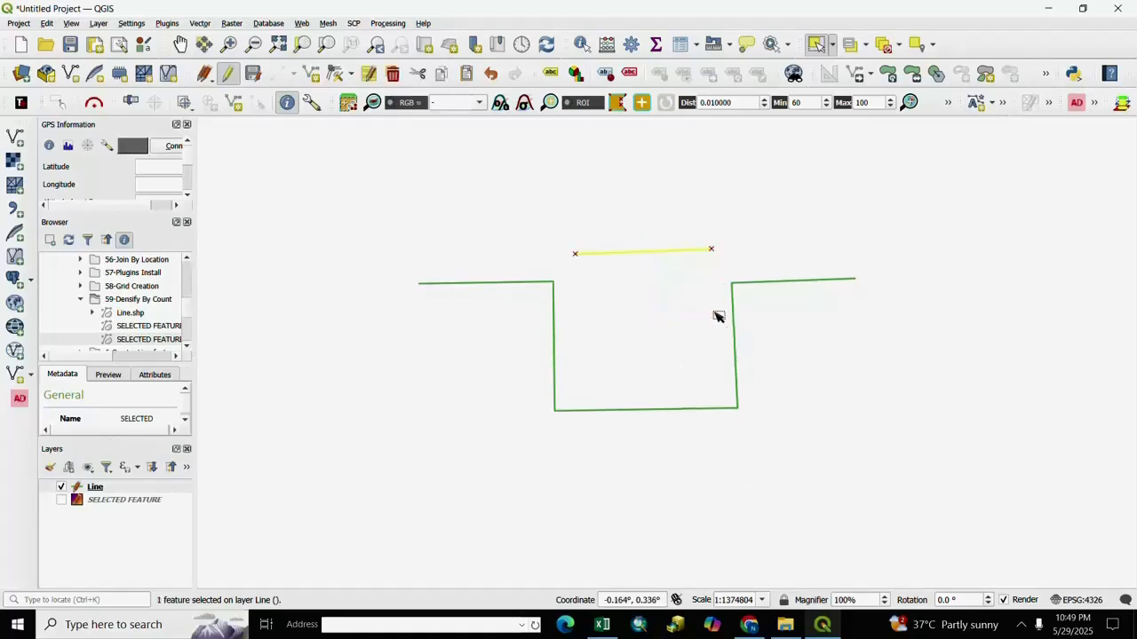
Run Densify by Count on only the selected Line feature, adding 3 vertices into a temporary layer, and close the tool.
left_click(201, 24)
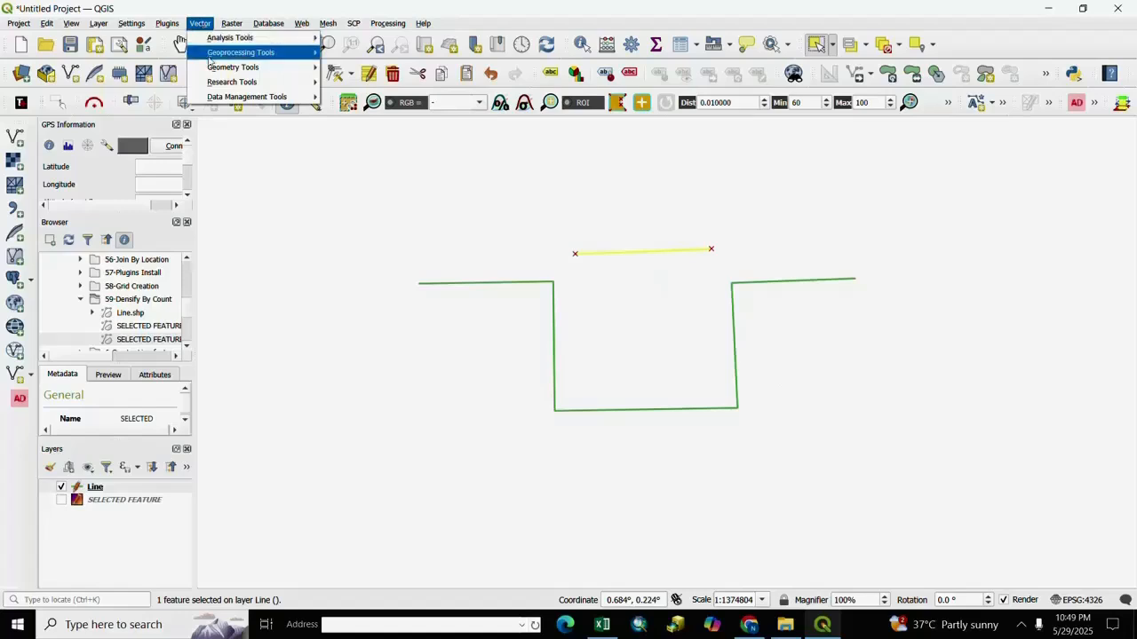
mouse_move(269, 69)
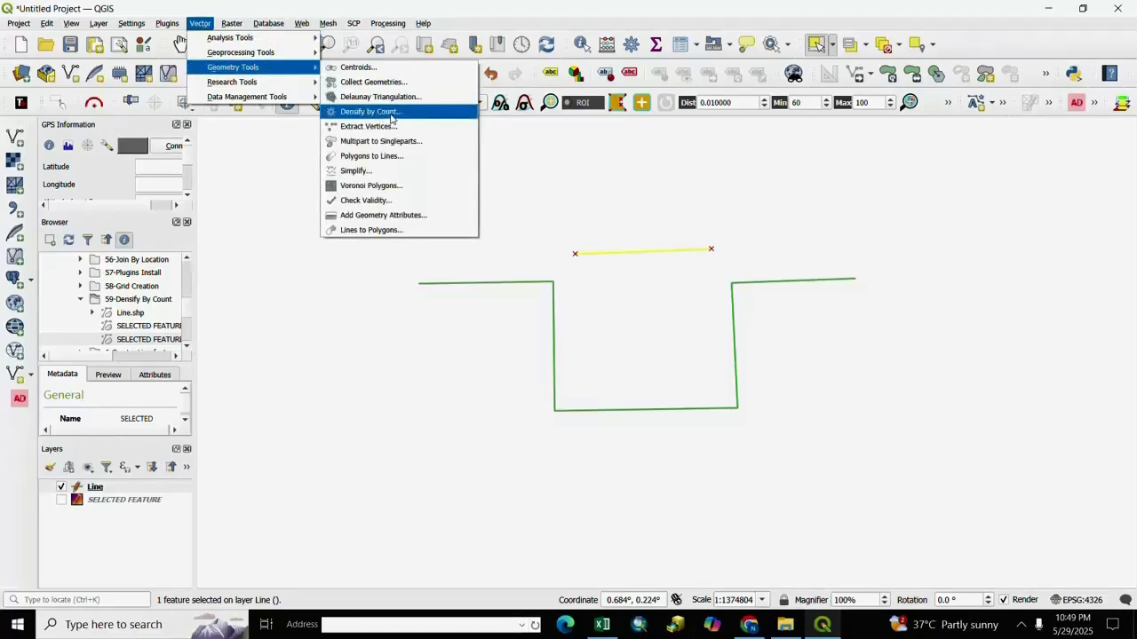
left_click(386, 113)
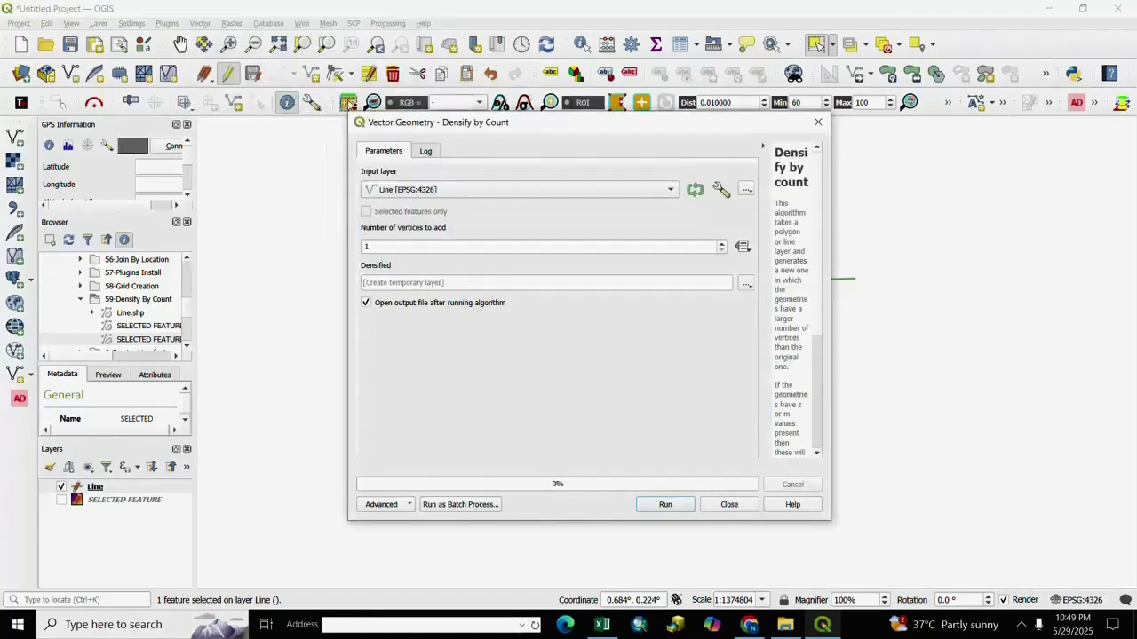
left_click(671, 189)
left_click(424, 189)
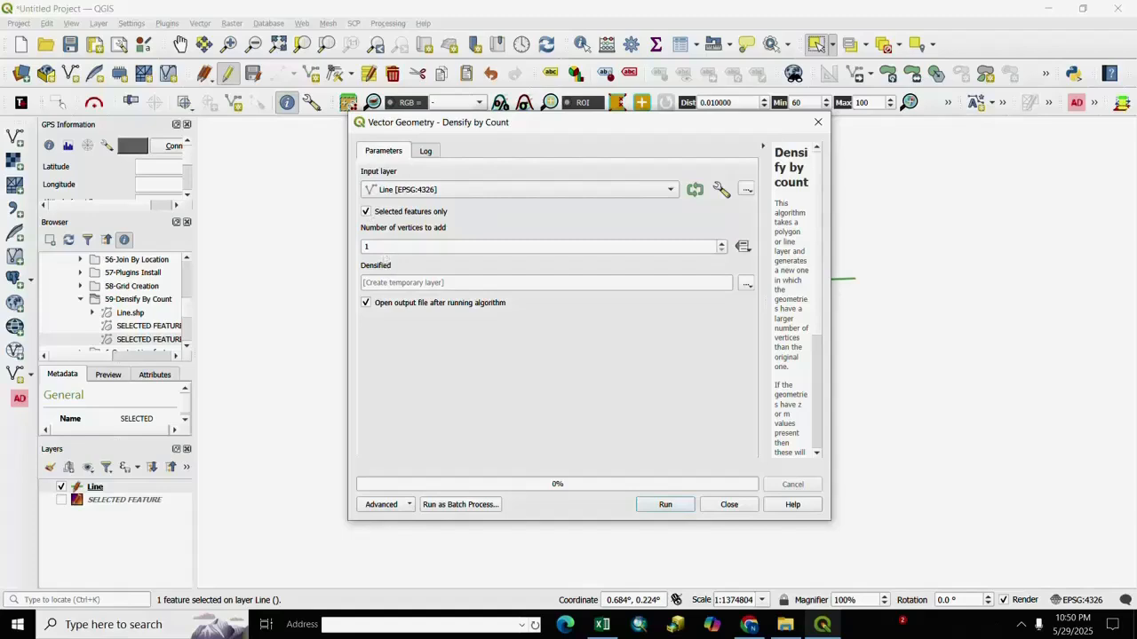
double_click(382, 248)
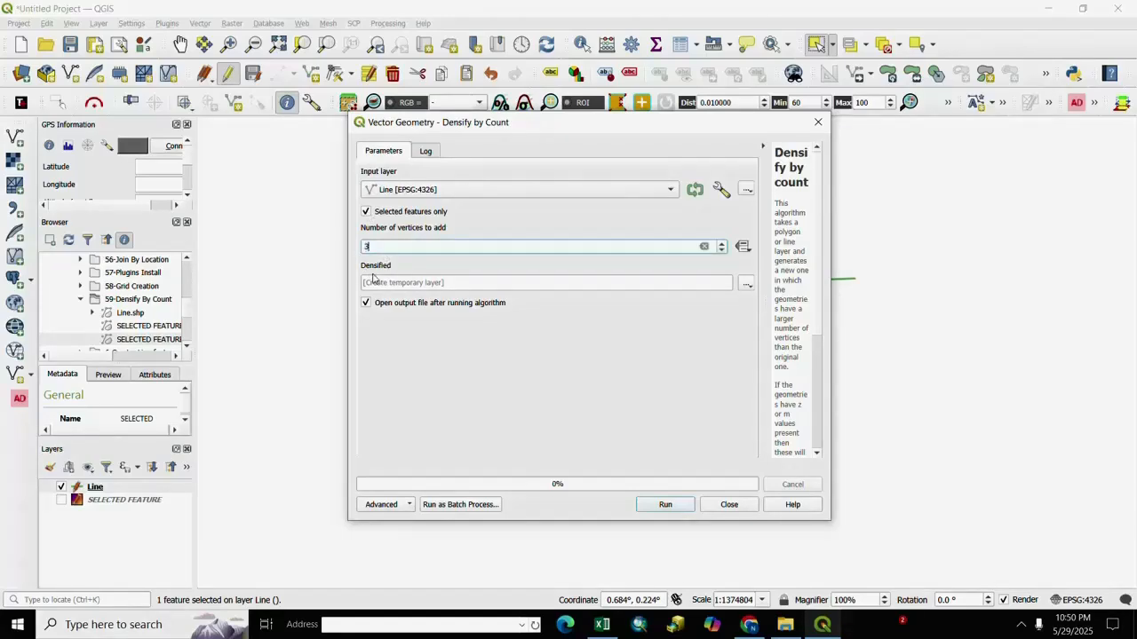
left_click(647, 505)
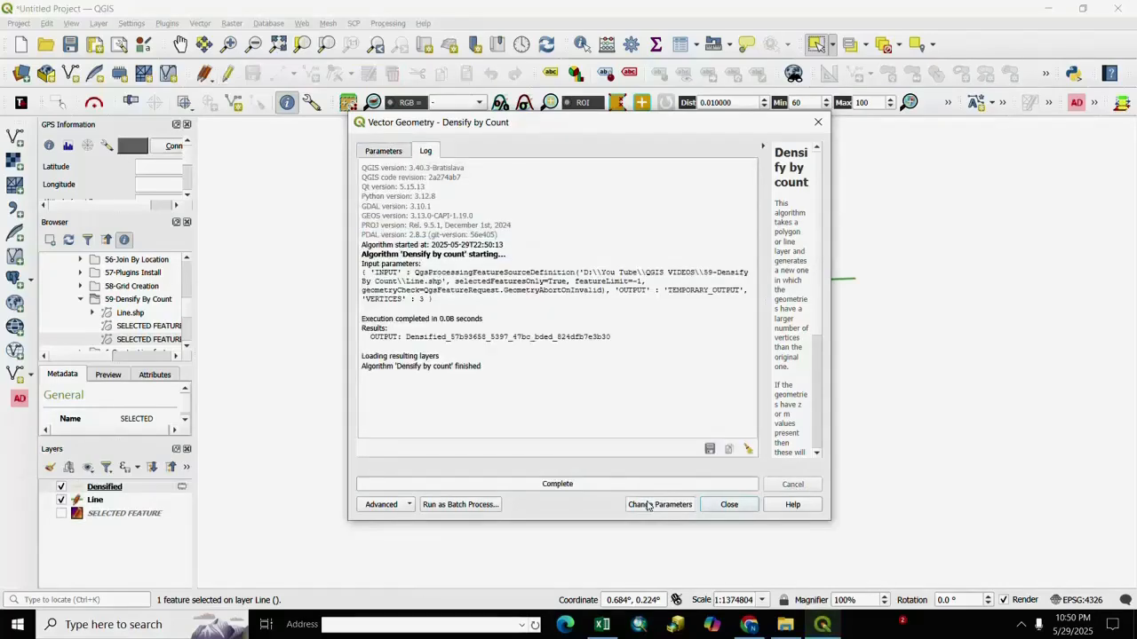
left_click(728, 505)
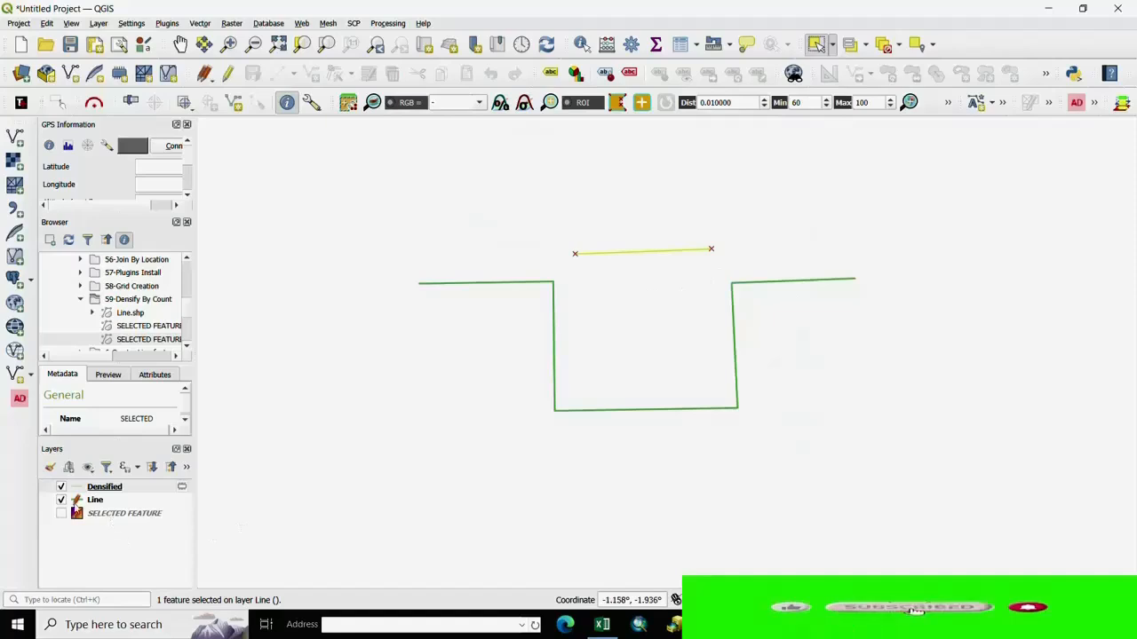
Hide the Line layer and select the short densified line in edit mode to examine its vertices.
left_click(61, 500)
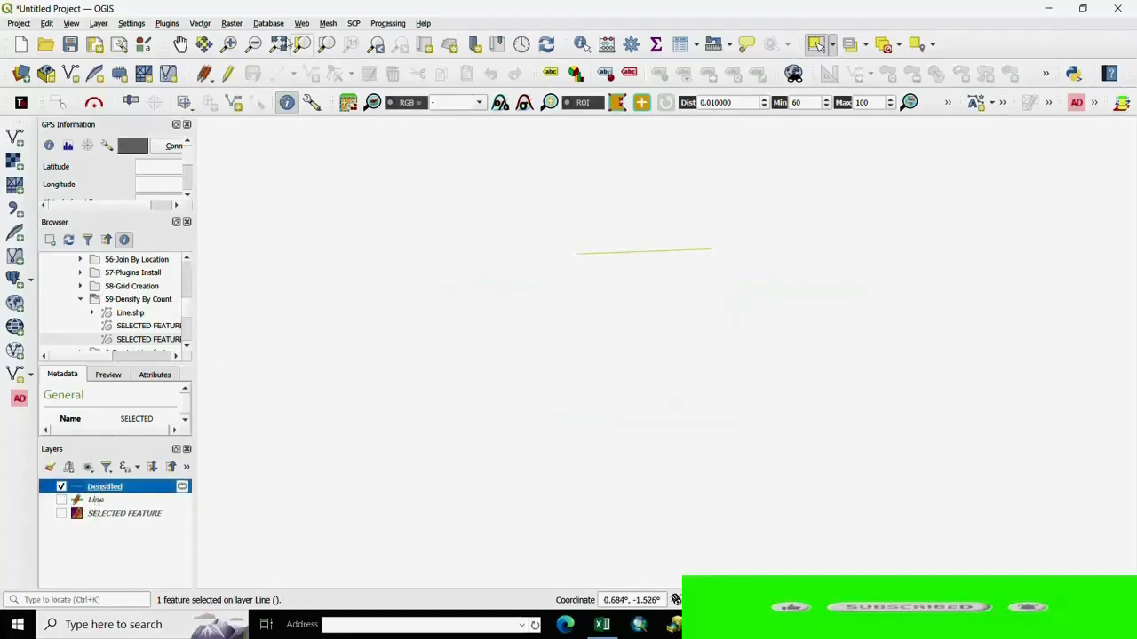
left_click(229, 75)
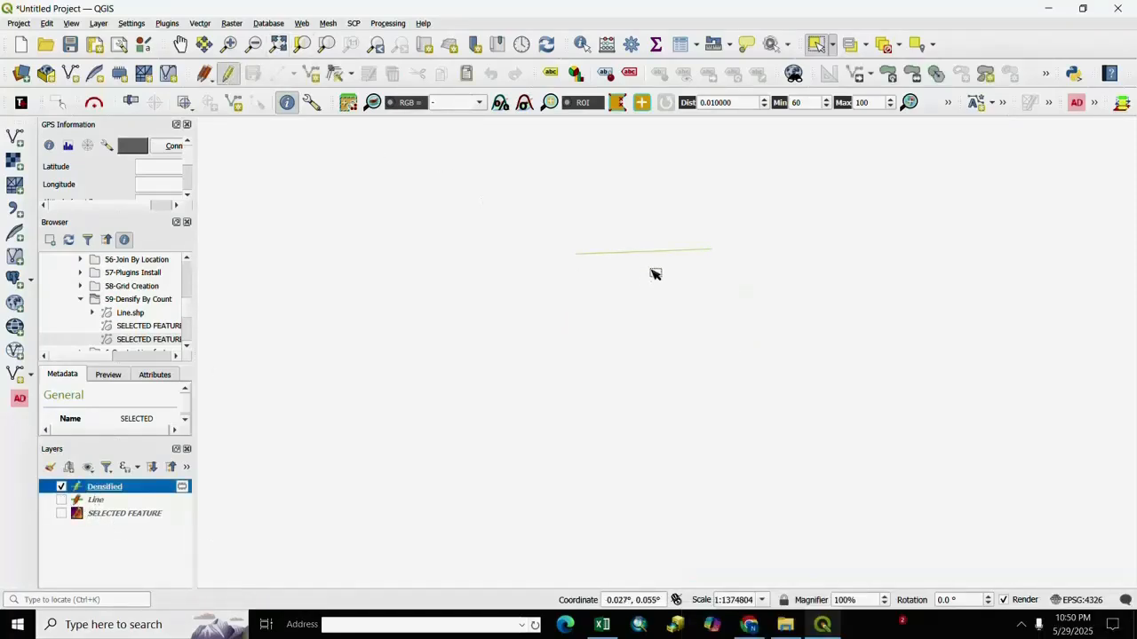
scroll(629, 231, "up", 3)
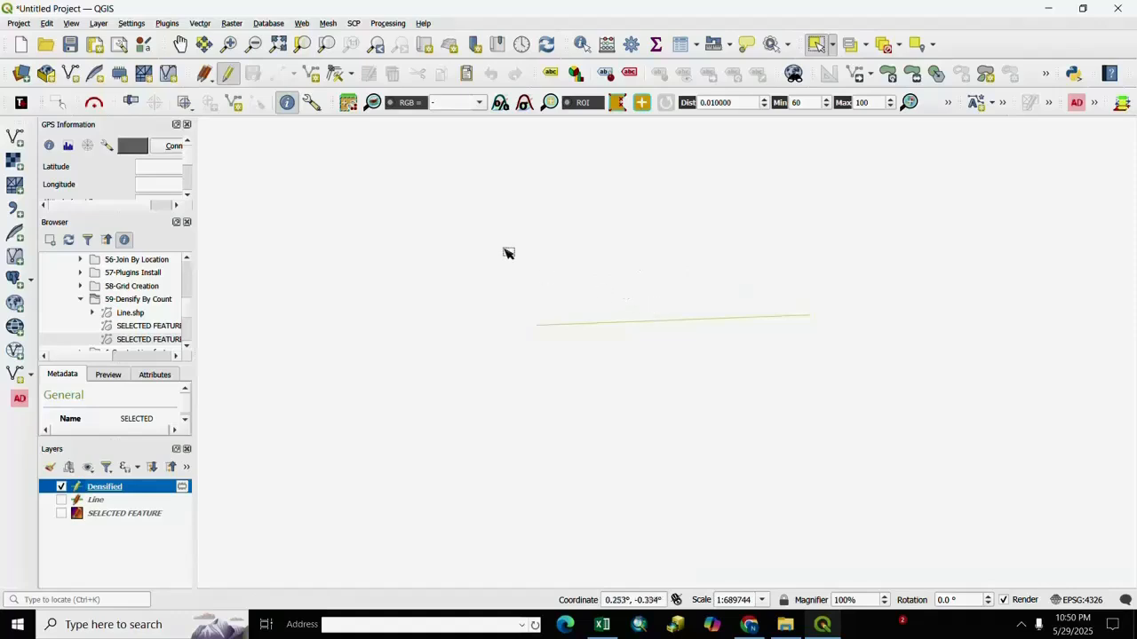
left_click_drag(502, 249, 858, 438)
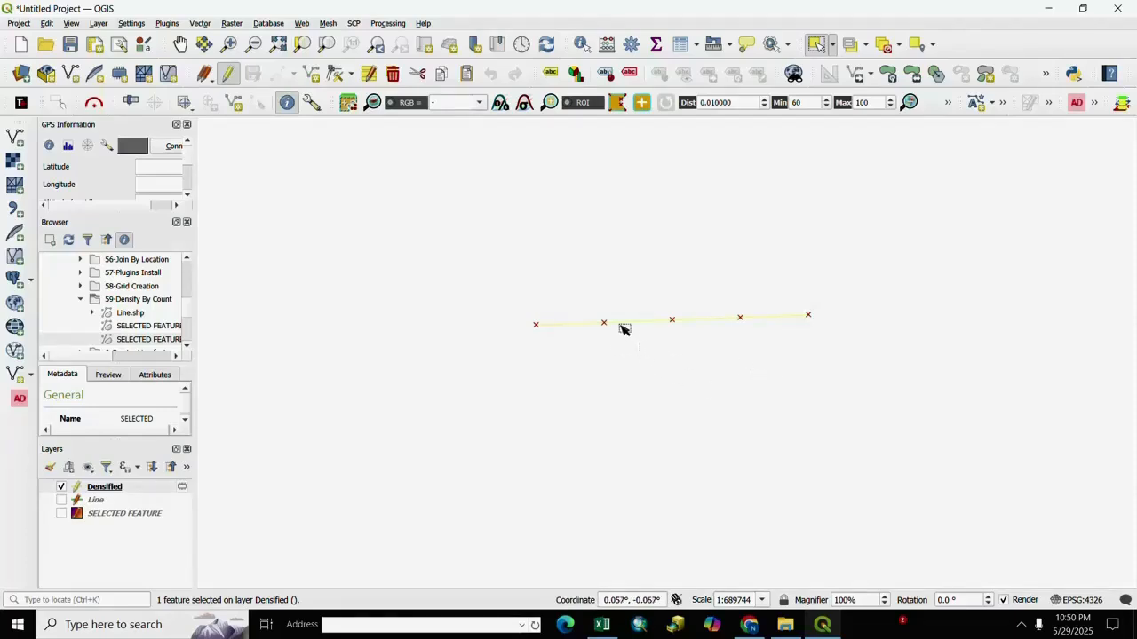
left_click_drag(589, 288, 769, 388)
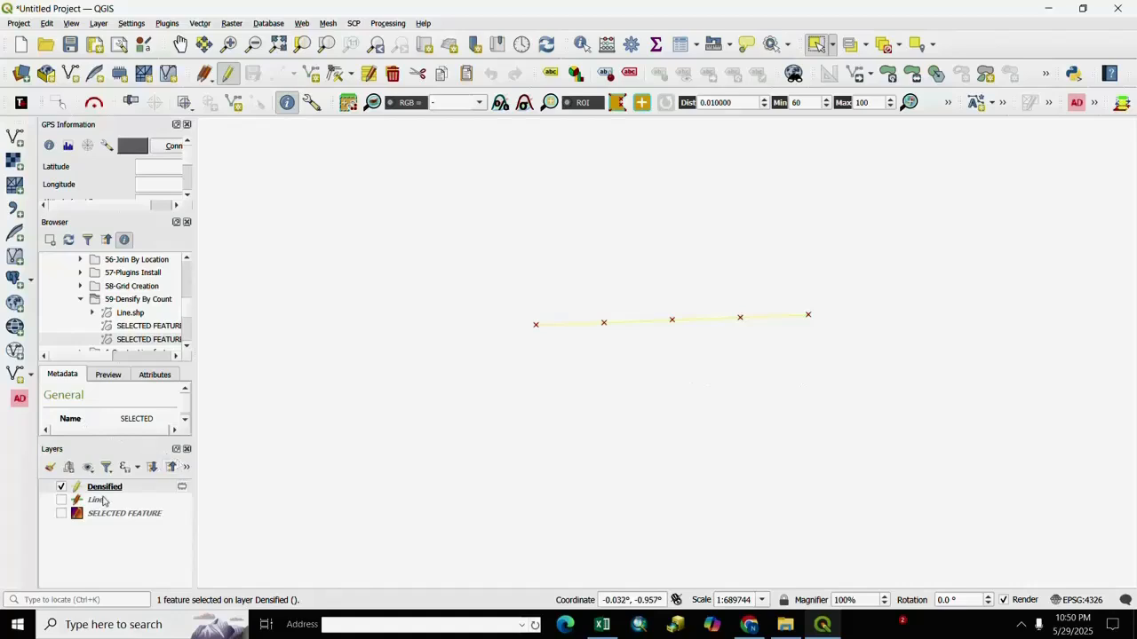
Show the Line layer in place of Densified and select its U-shaped line feature.
left_click(62, 486)
left_click(62, 500)
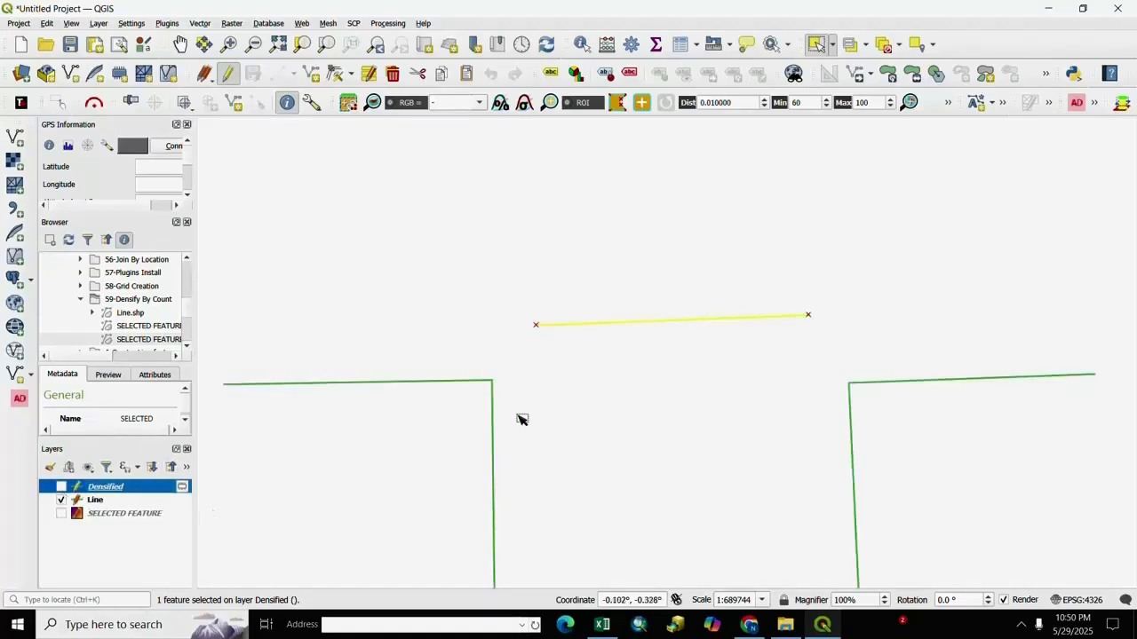
scroll(546, 400, "up", 1)
scroll(545, 401, "down", 3)
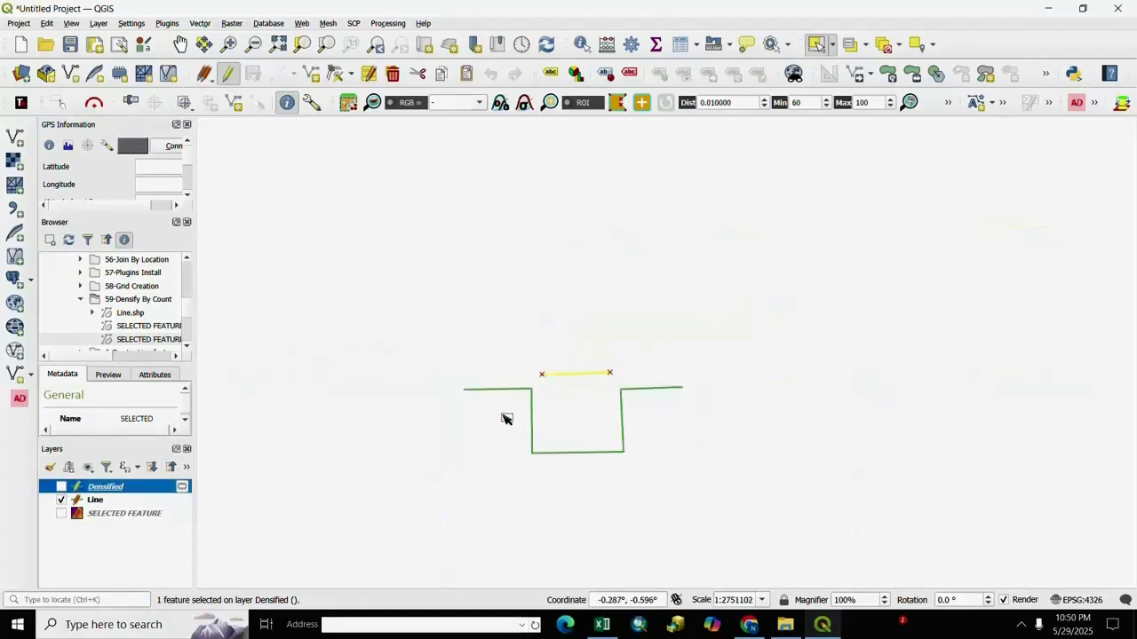
left_click_drag(513, 421, 569, 458)
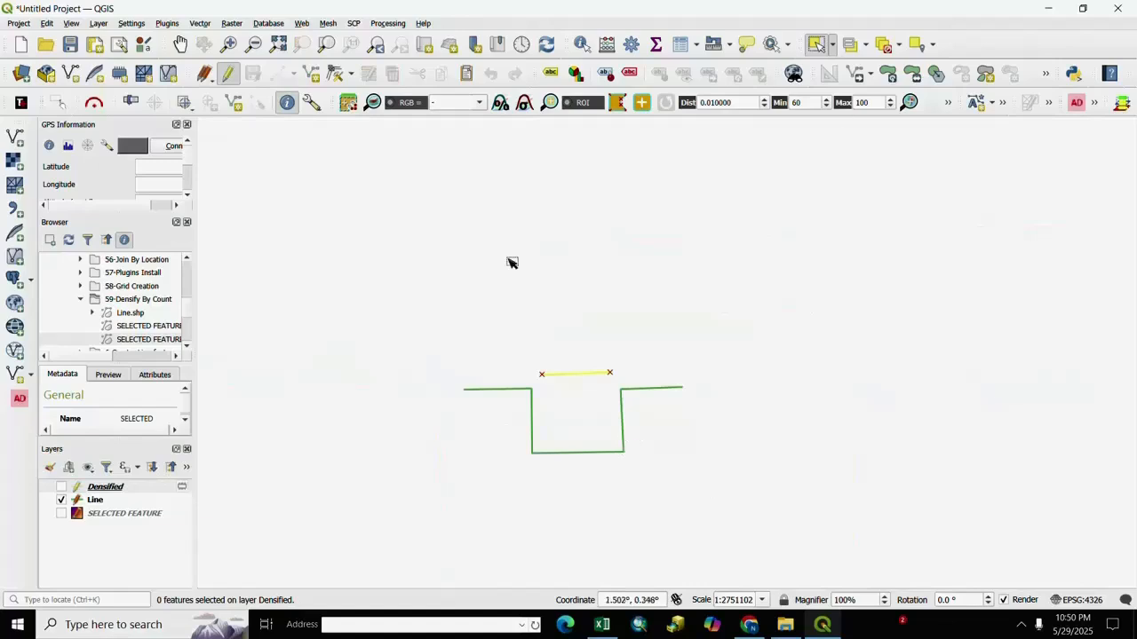
left_click(93, 500)
left_click_drag(482, 418, 704, 479)
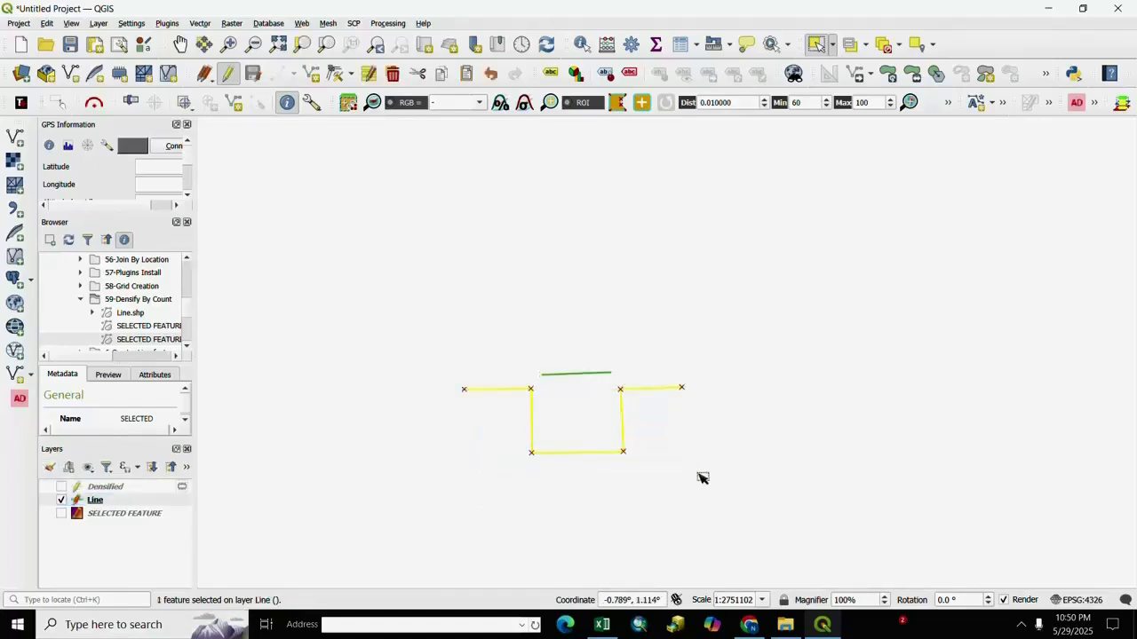
scroll(629, 470, "down", 1)
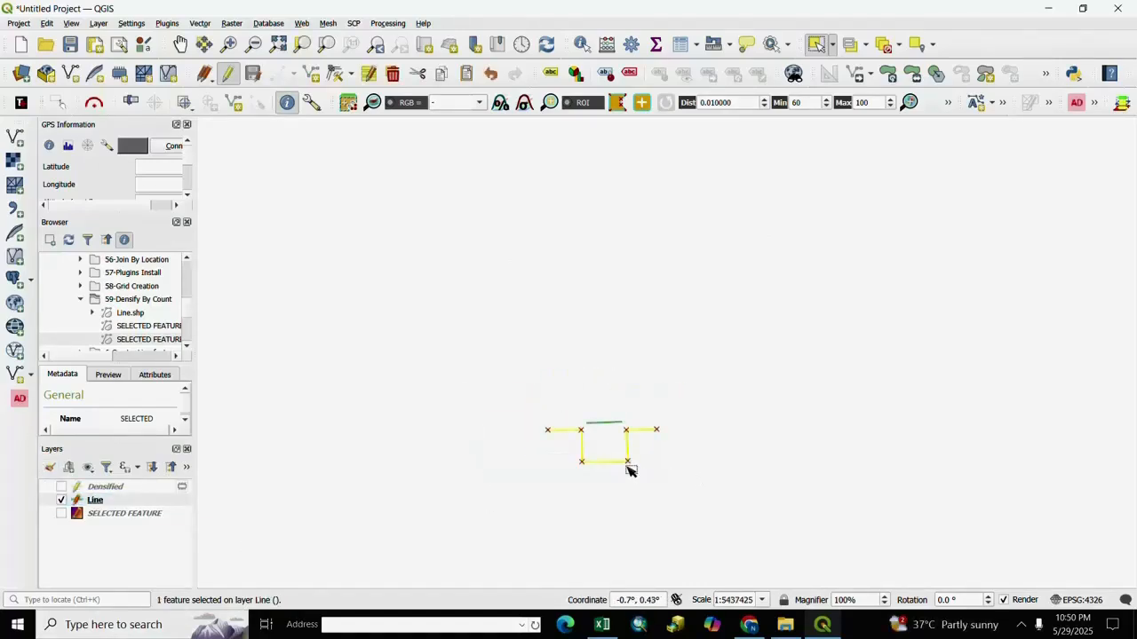
scroll(629, 470, "up", 1)
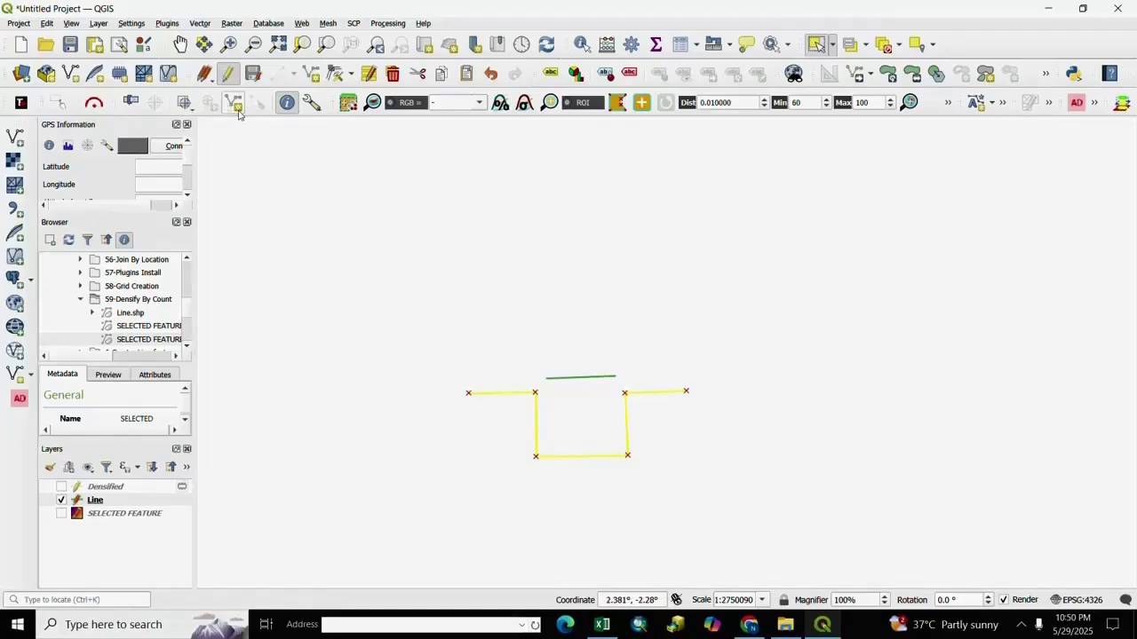
Densify only the selected U-shaped line by count with 3 added vertices as a temporary layer and close the tool.
left_click(200, 27)
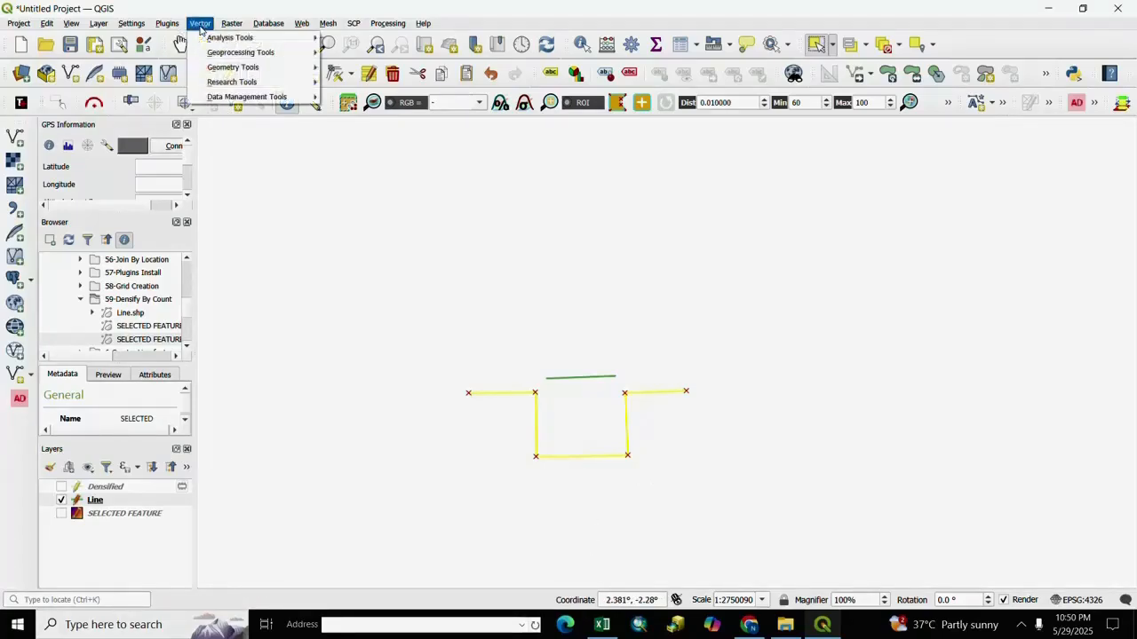
mouse_move(235, 68)
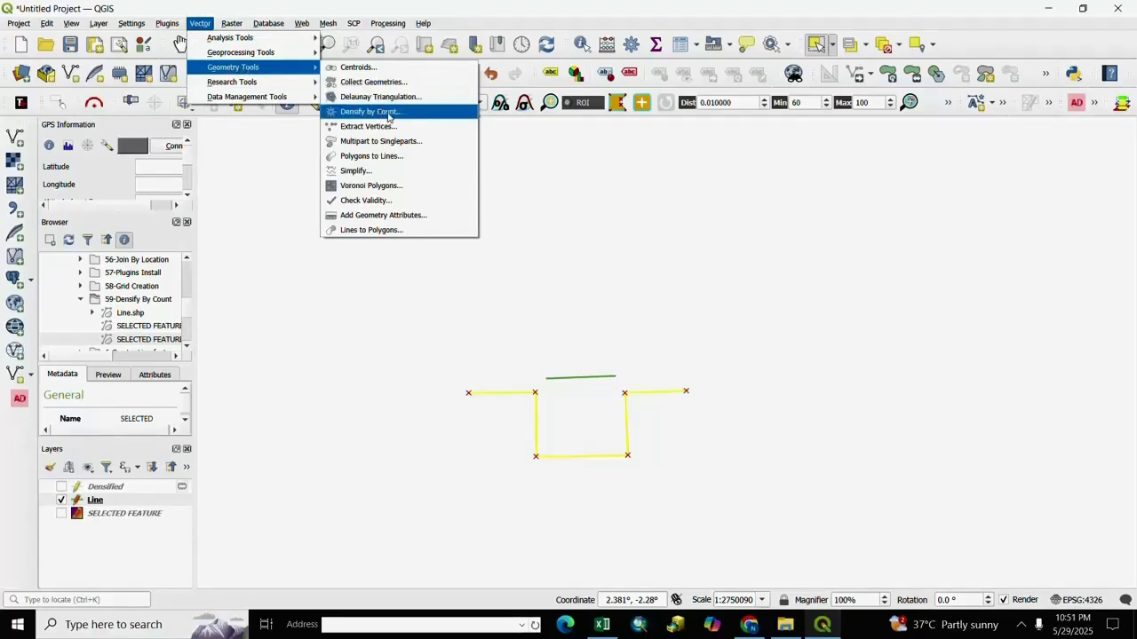
left_click(384, 118)
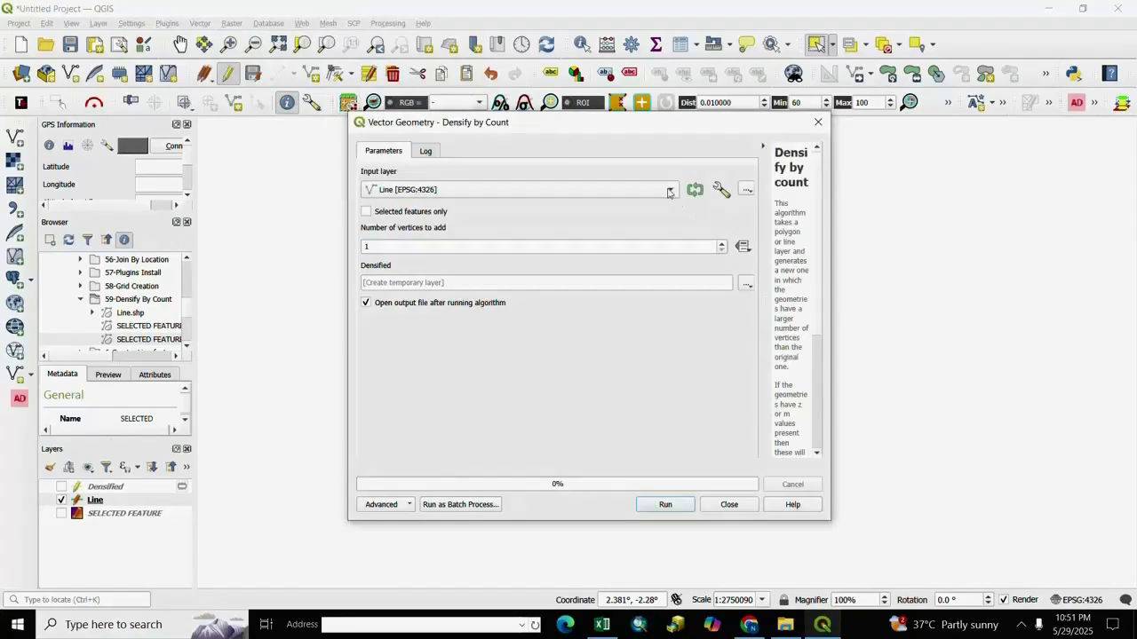
left_click(668, 190)
left_click(436, 189)
left_click(369, 247)
type("3")
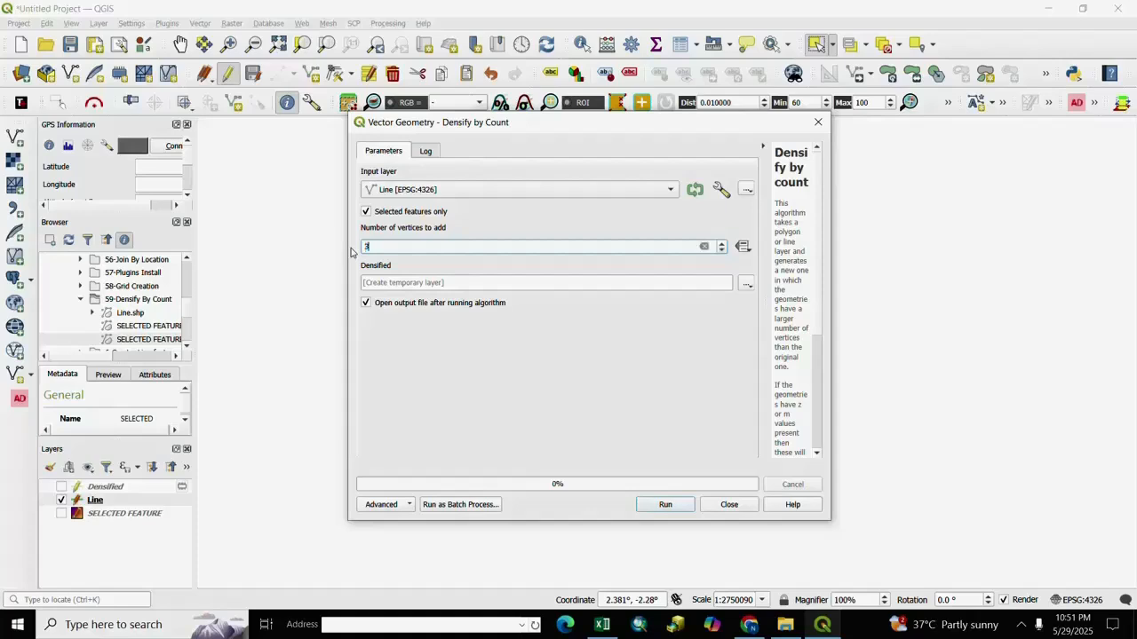
left_click(667, 506)
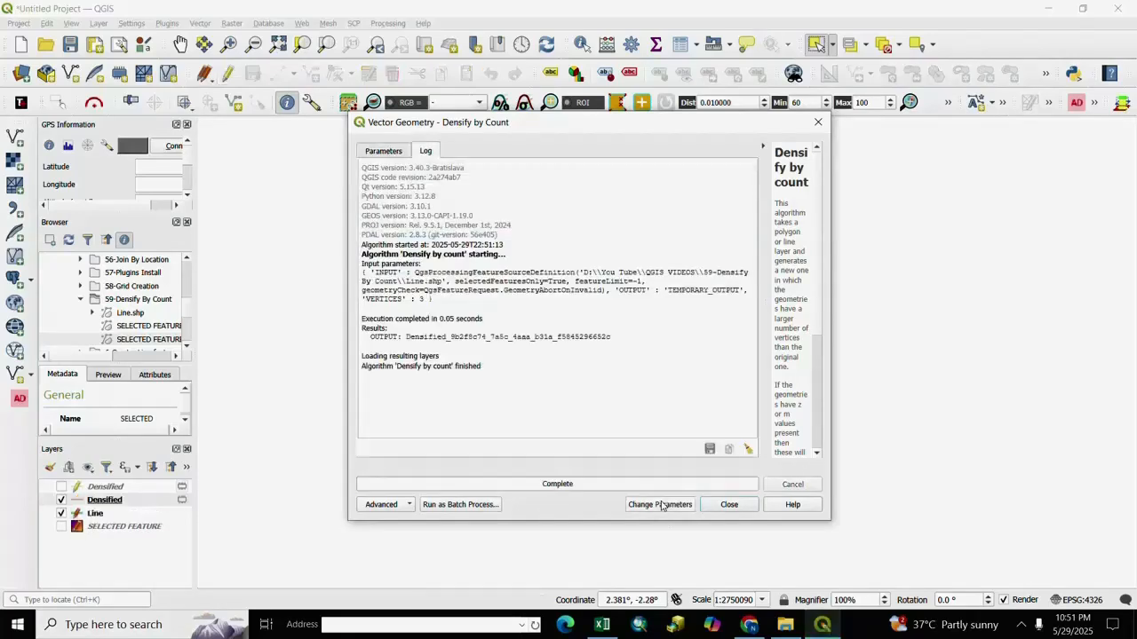
left_click(728, 504)
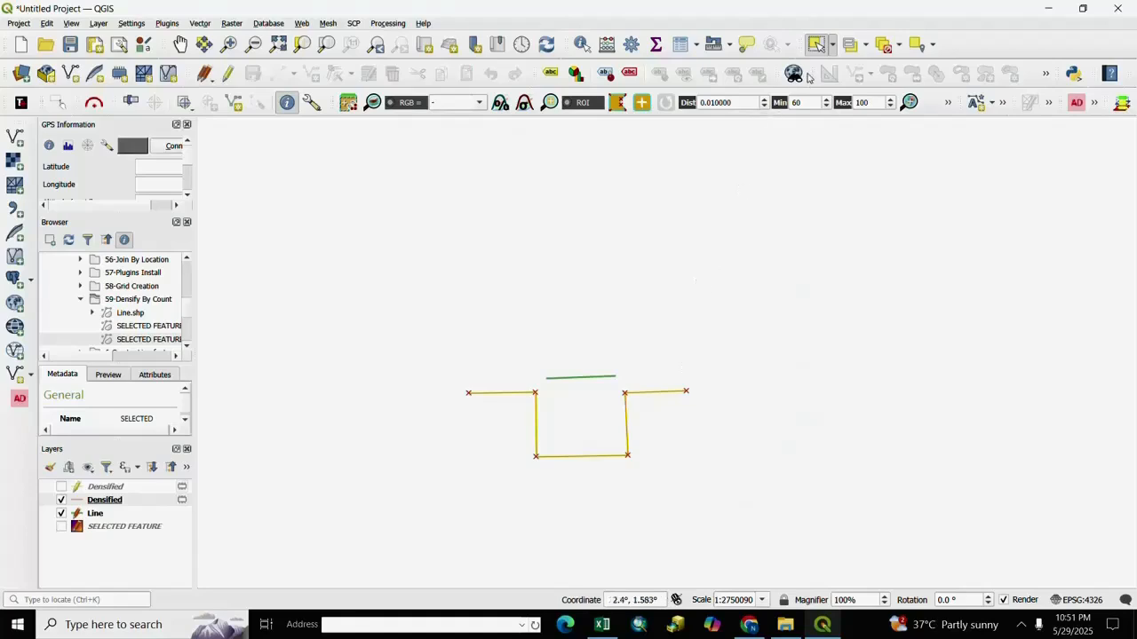
Isolate the new Densified layer in edit mode and select its U-shaped line to inspect the vertices, clearing the selection when done.
left_click(916, 43)
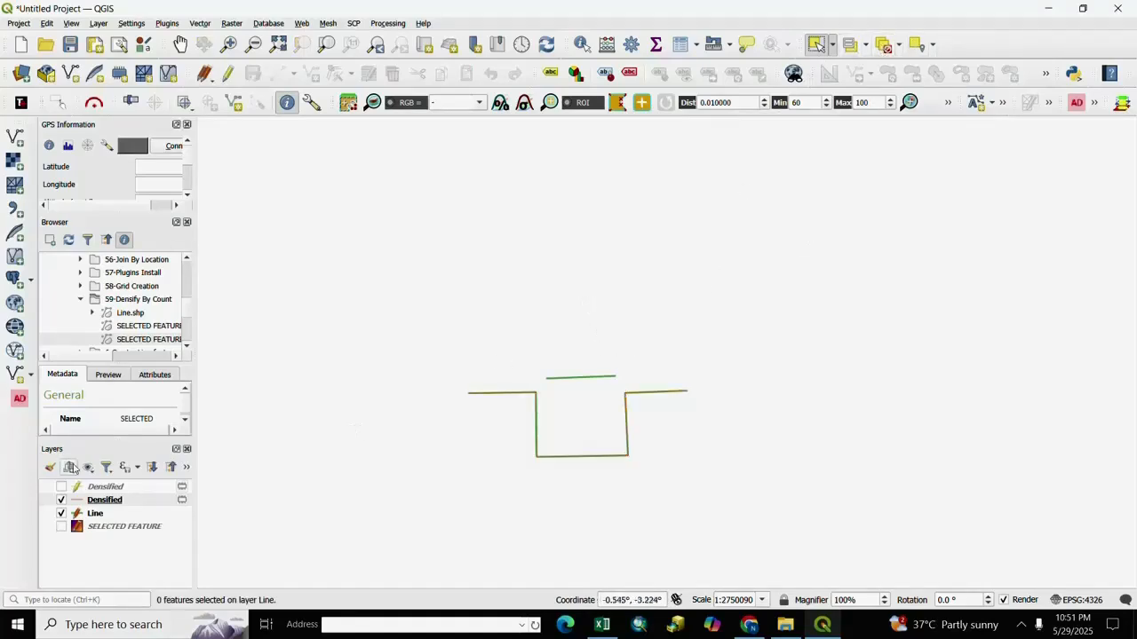
left_click(62, 500)
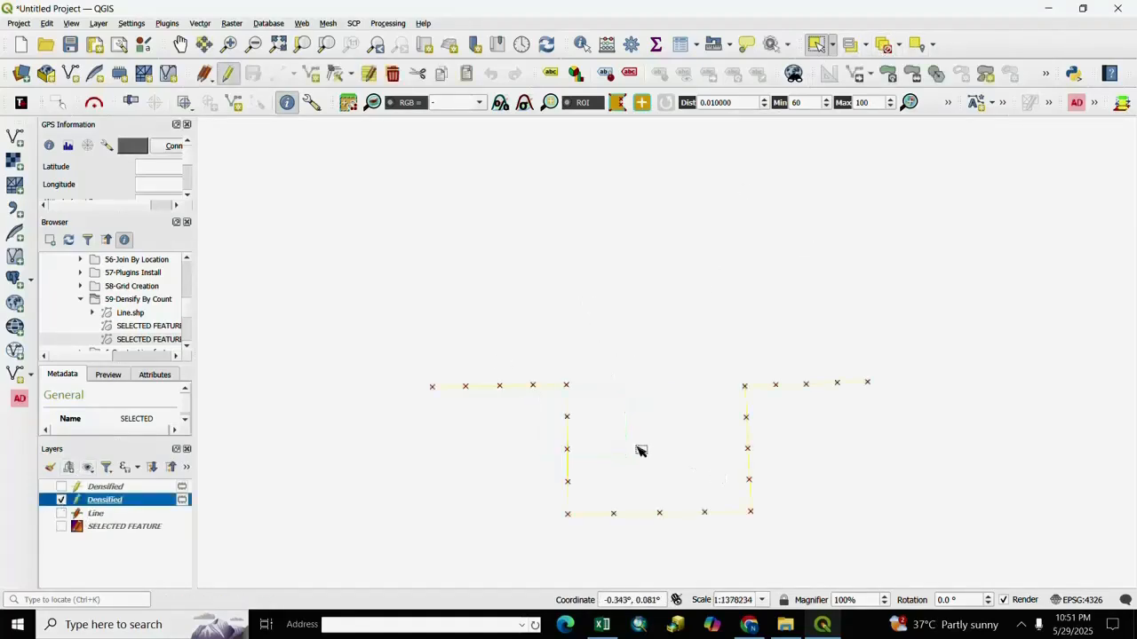
left_click_drag(362, 286, 863, 537)
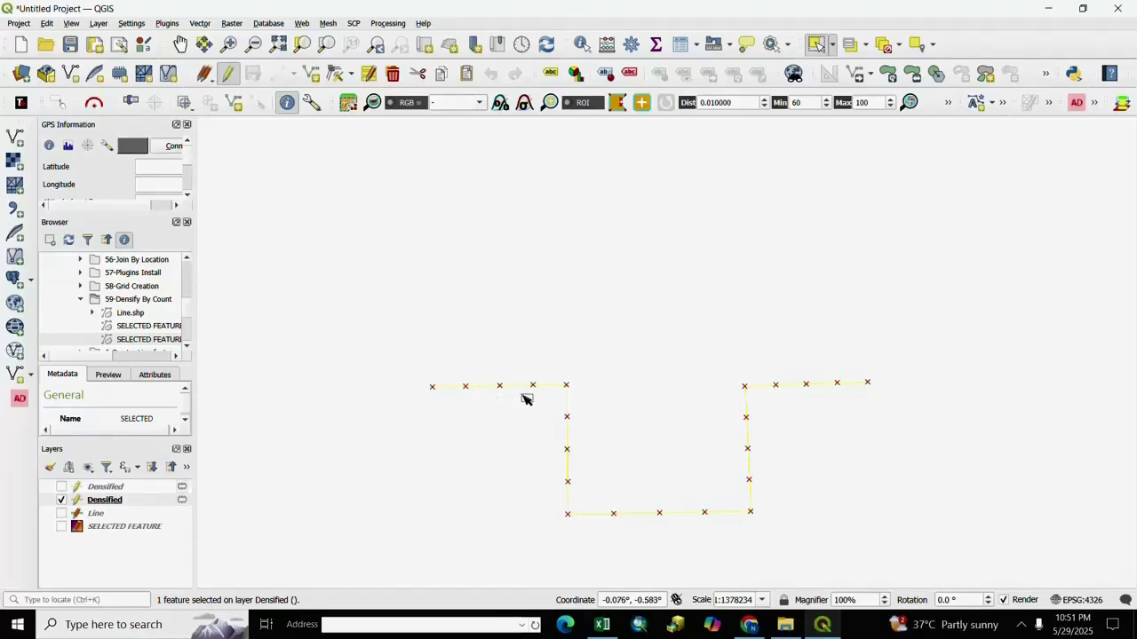
left_click_drag(404, 350, 560, 405)
left_click(426, 444)
left_click_drag(421, 334, 937, 537)
left_click(669, 330)
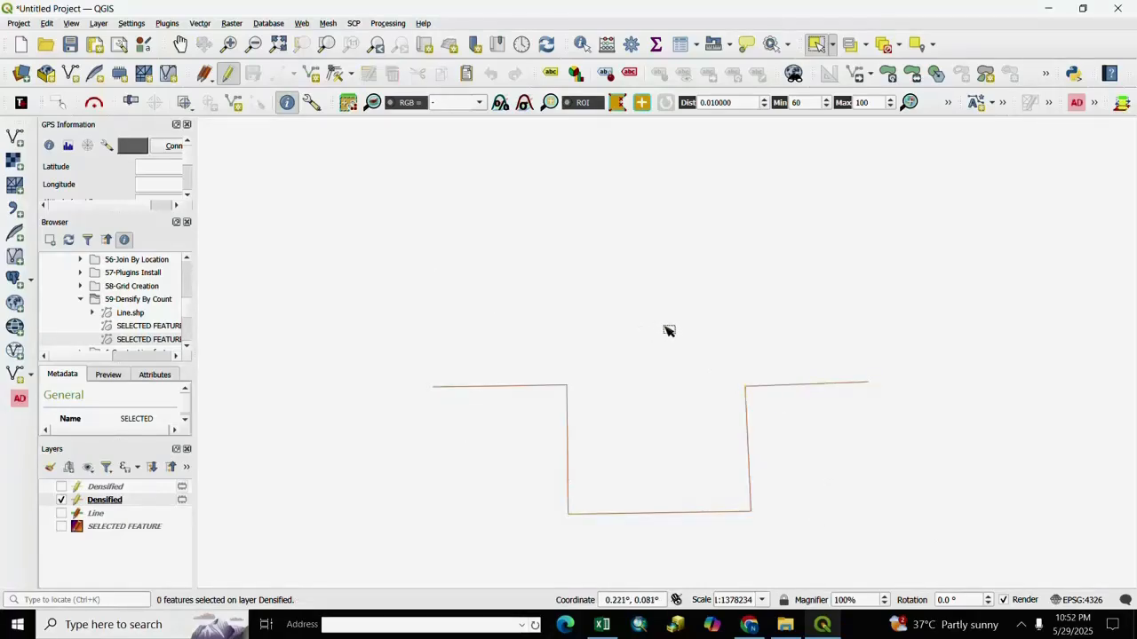
Hide the Densified line layer and display the SELECTED FEATURE polygon centred in the map.
left_click(61, 500)
left_click(62, 527)
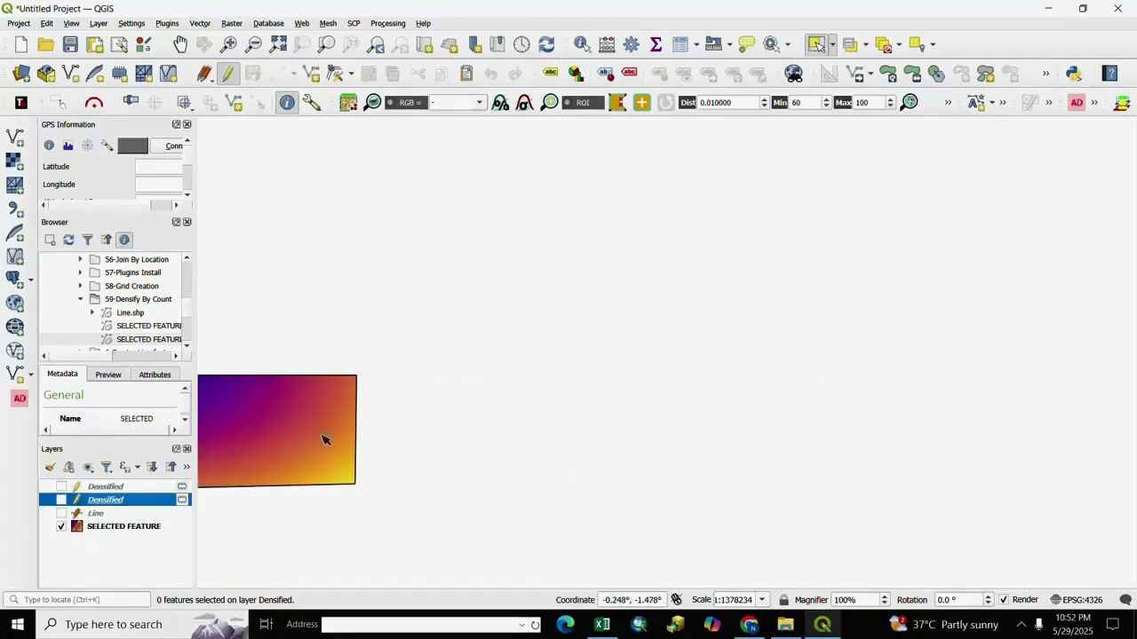
left_click(180, 44)
left_click_drag(312, 459, 711, 404)
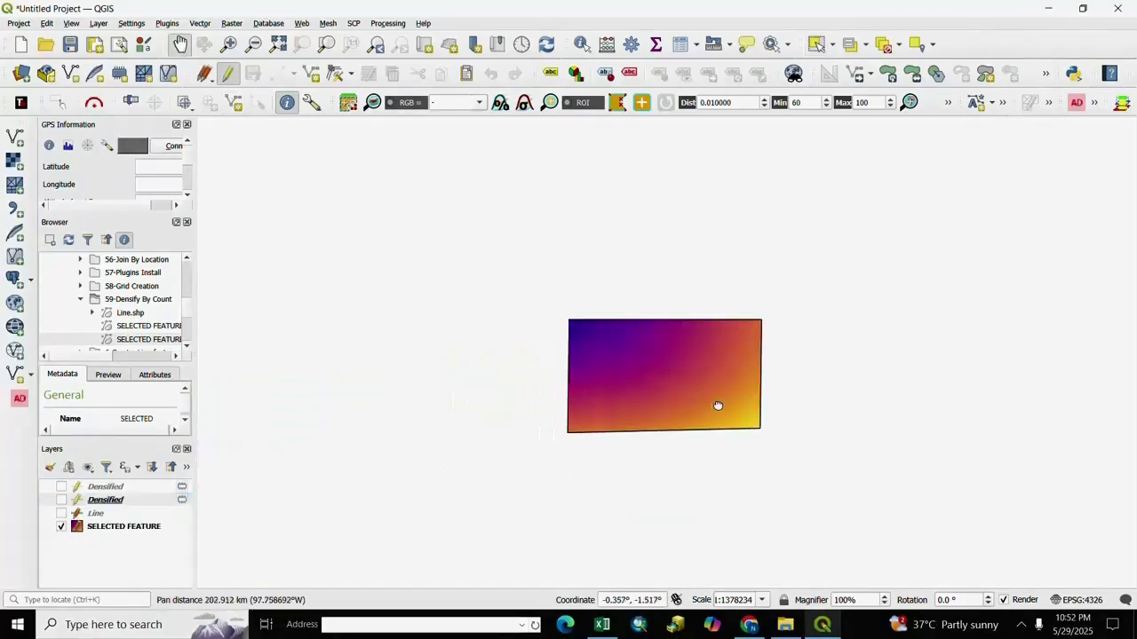
scroll(681, 384, "up", 1)
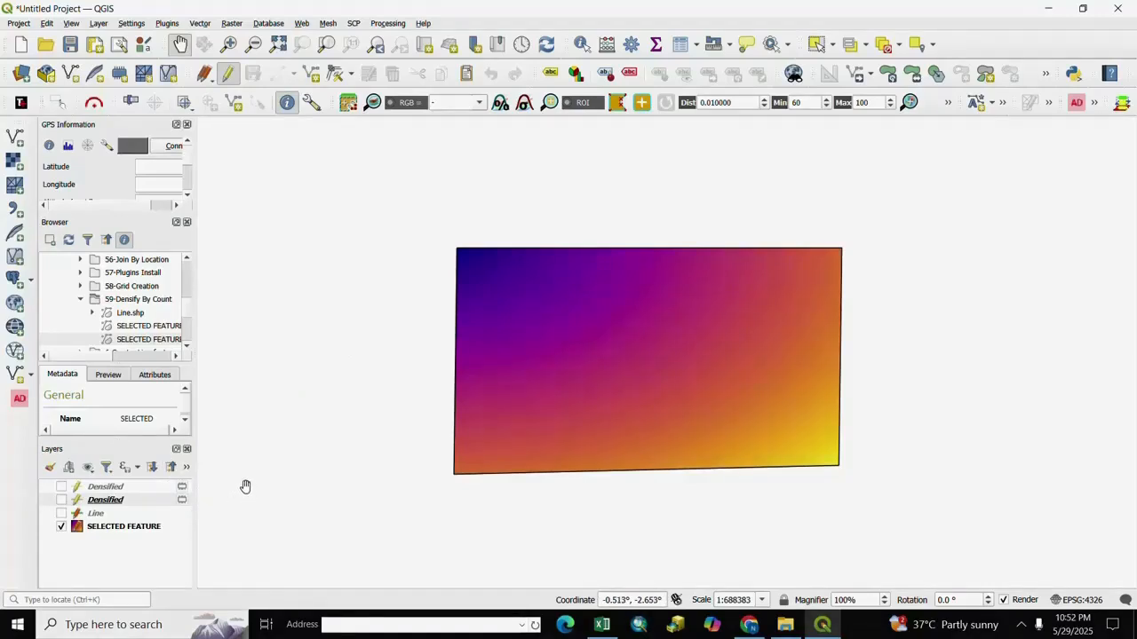
Densify the SELECTED FEATURE polygon layer by count with 3 added vertices as a temporary layer and close the tool.
left_click(204, 25)
mouse_move(232, 67)
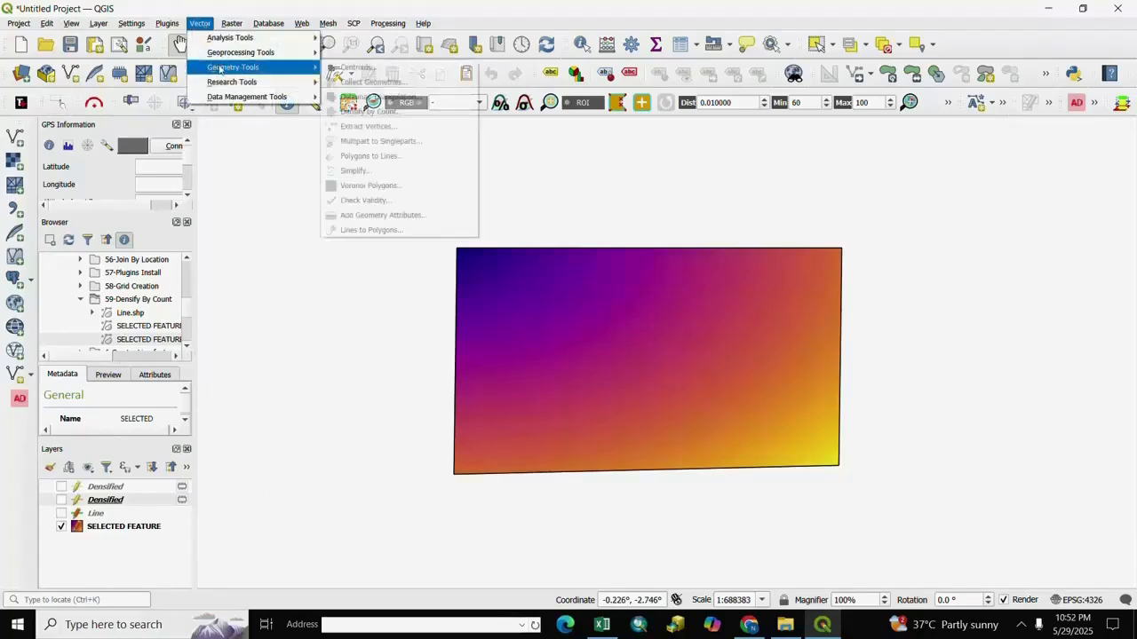
left_click(364, 112)
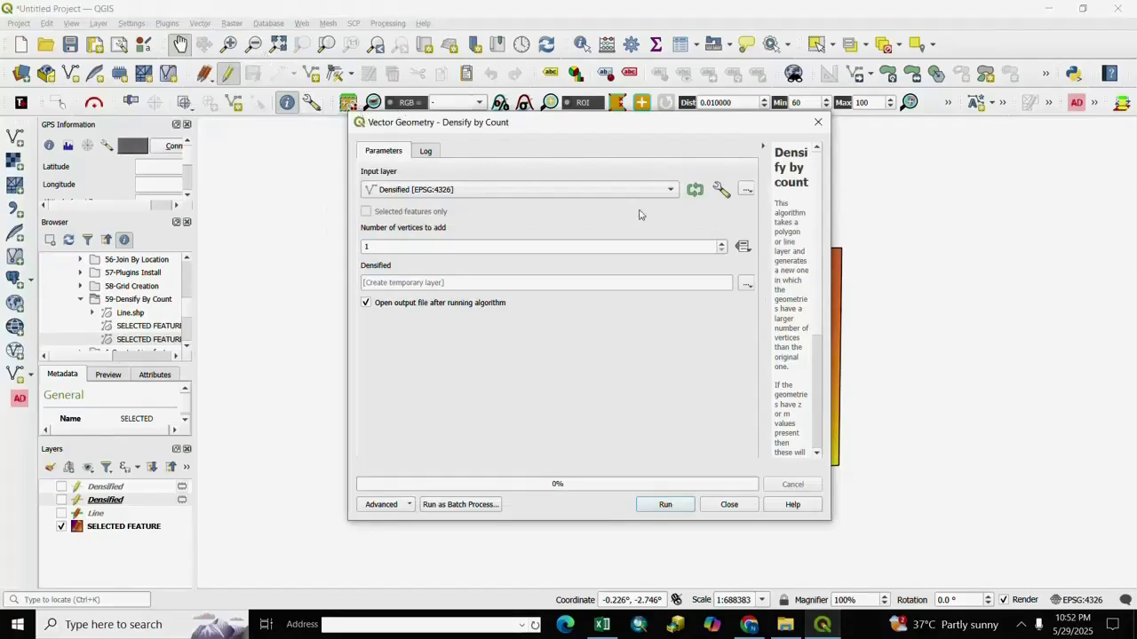
left_click(672, 190)
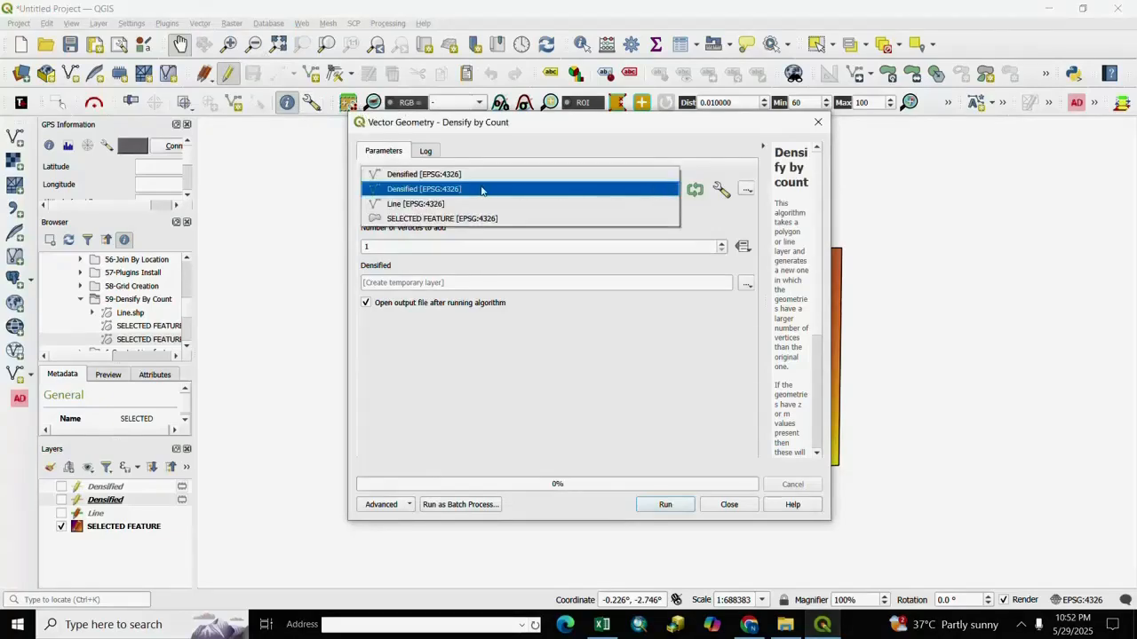
left_click(409, 219)
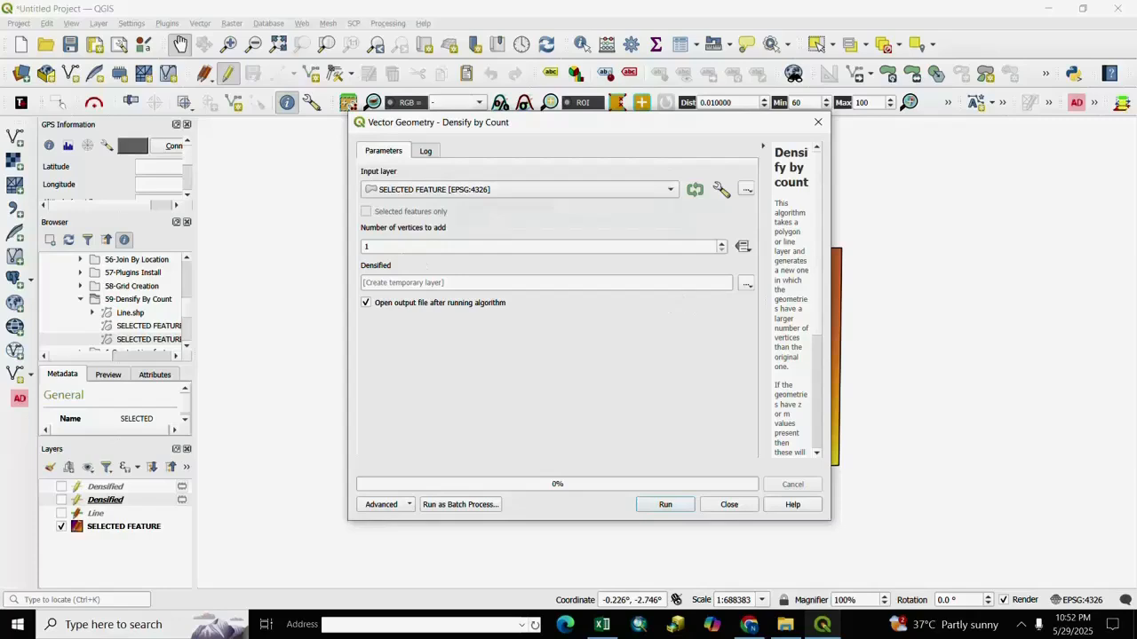
double_click(384, 249)
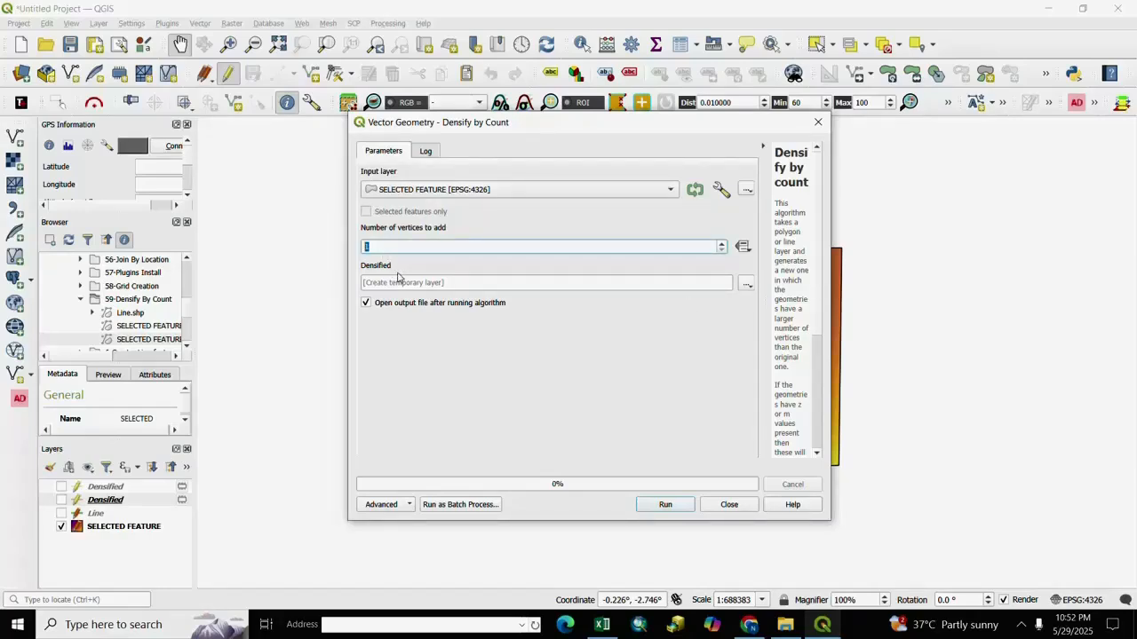
type("3")
left_click(658, 504)
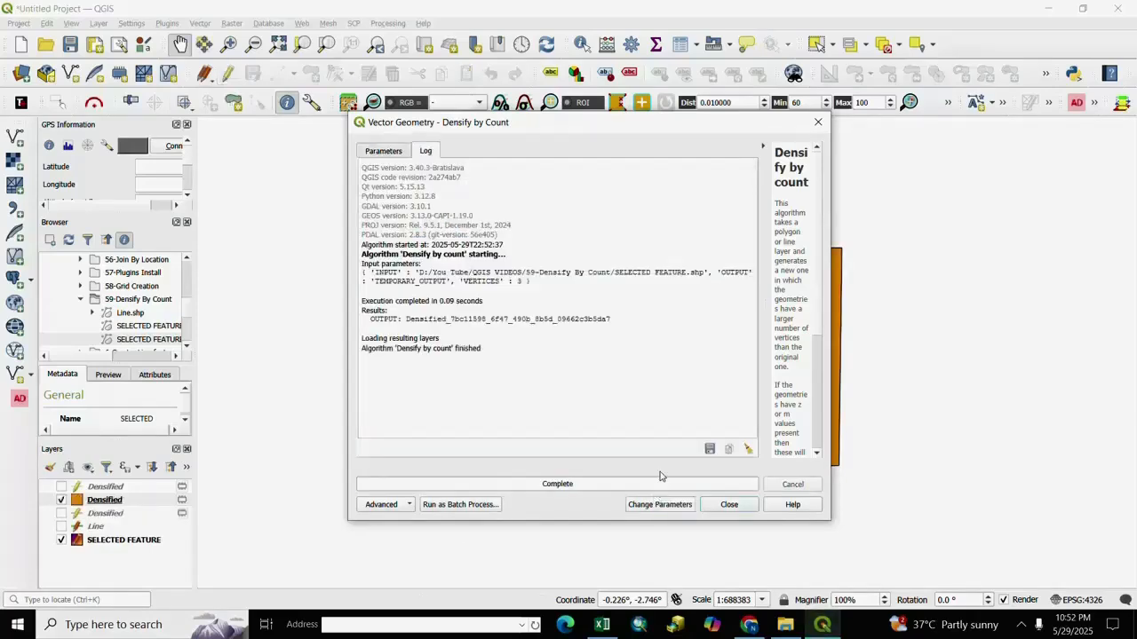
left_click(728, 504)
Hide SELECTED FEATURE, put the new Densified polygon layer in edit mode and select its polygon to inspect the vertices.
left_click(369, 410)
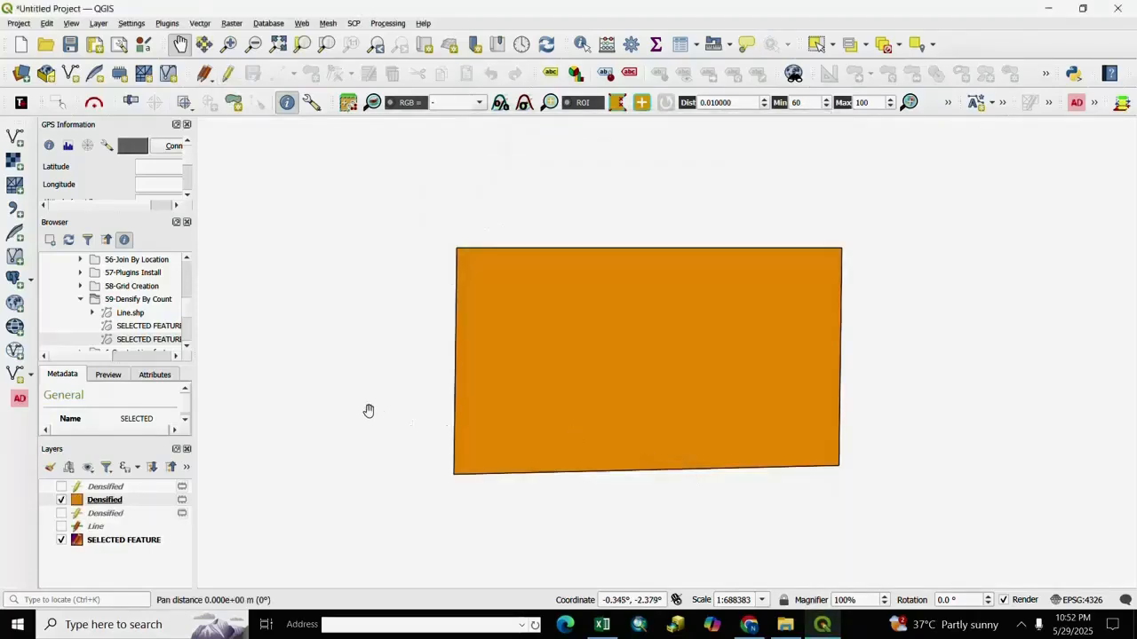
left_click(61, 540)
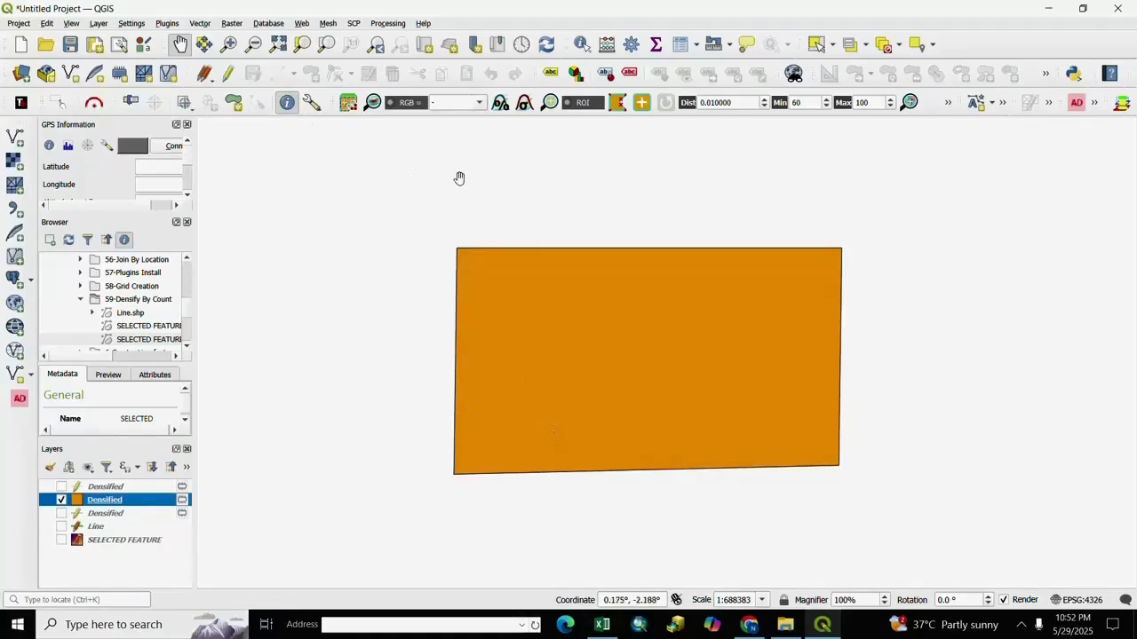
left_click(224, 78)
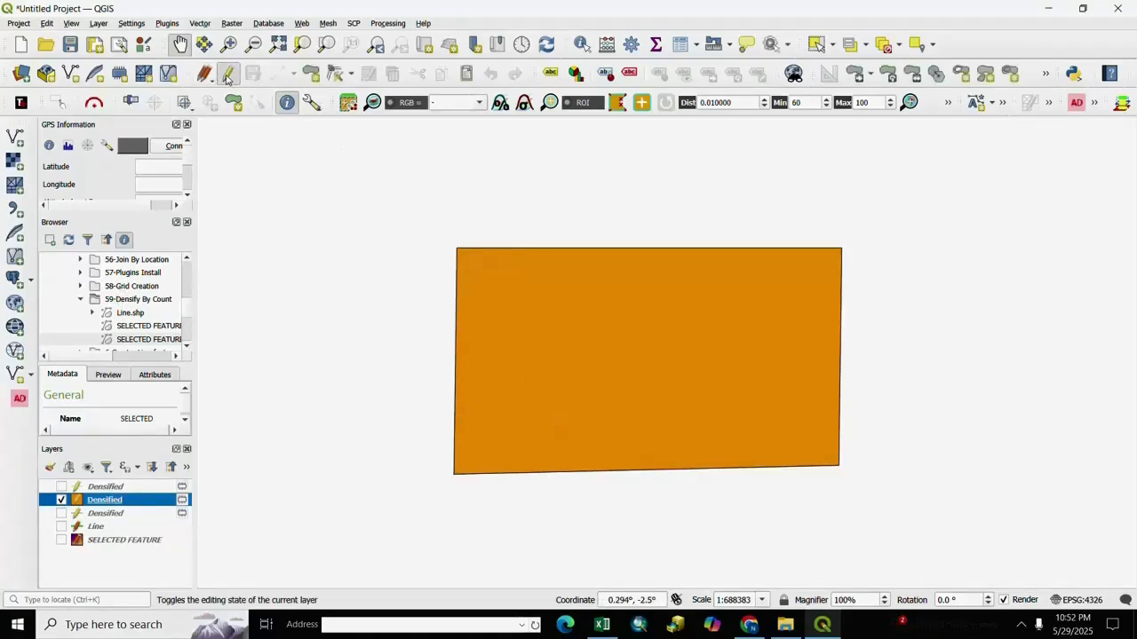
left_click(821, 47)
left_click_drag(367, 194, 916, 549)
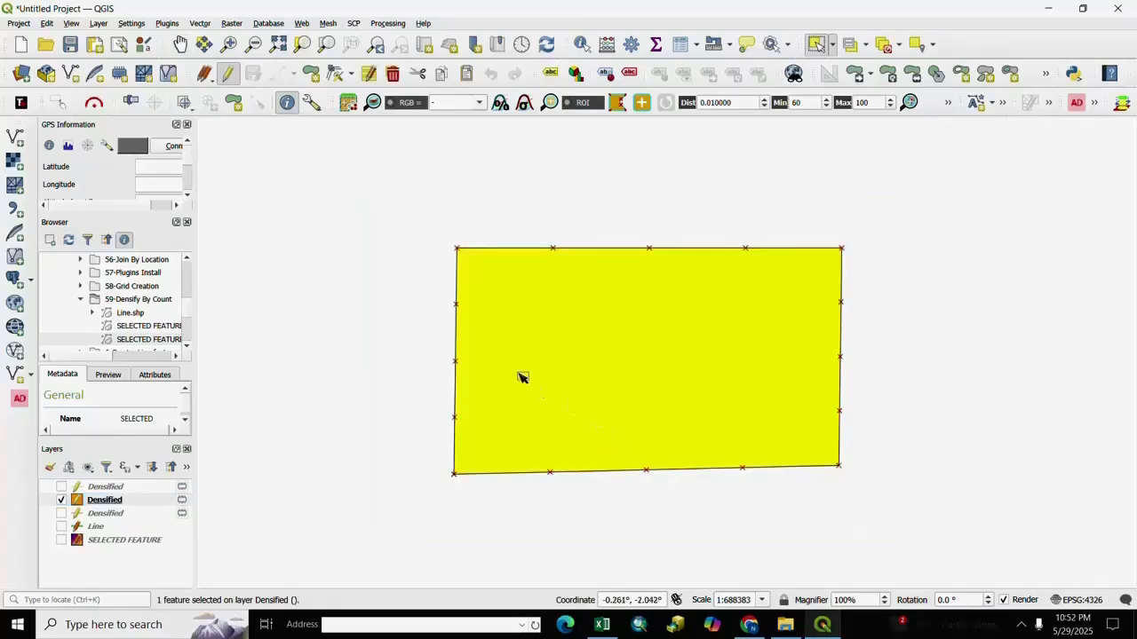
scroll(521, 375, "up", 1)
scroll(500, 380, "down", 1)
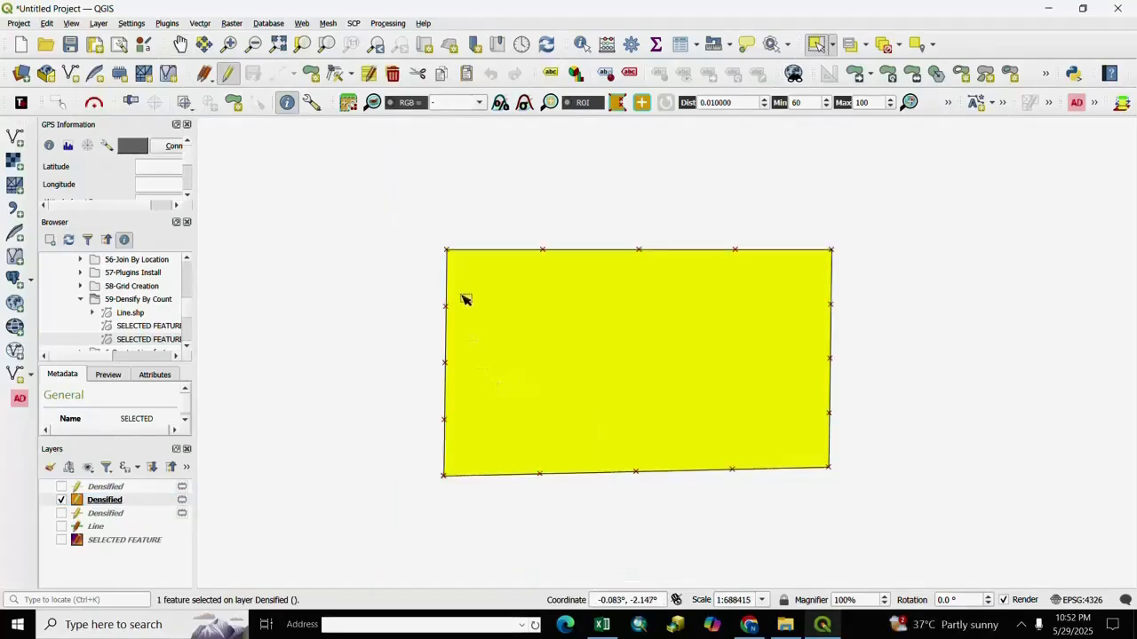
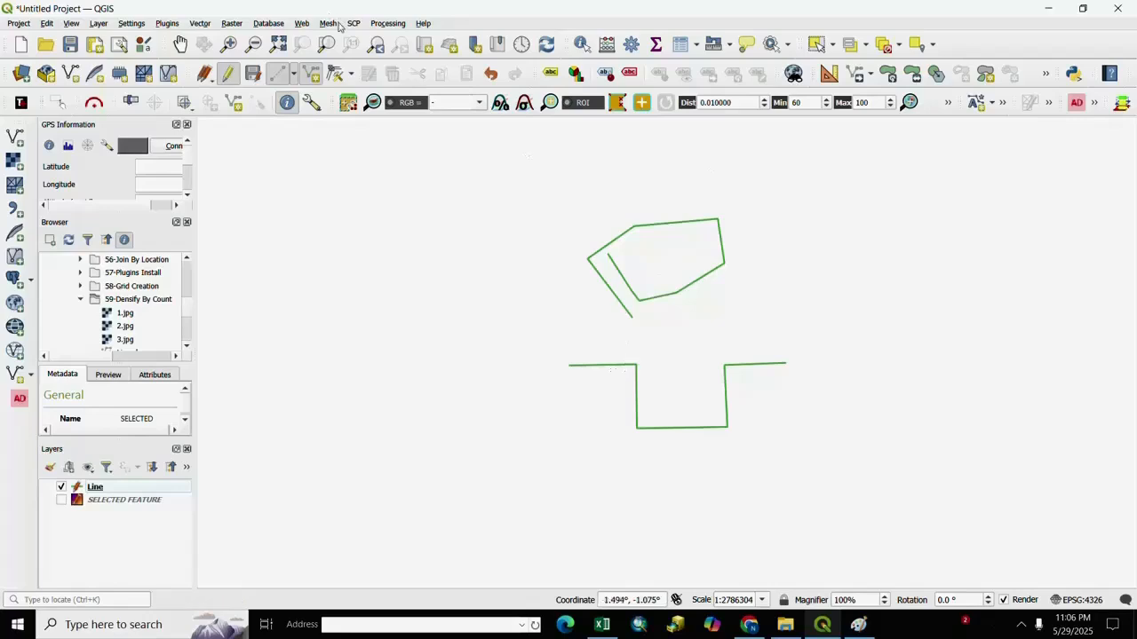
Convert the Line layer to polygons with Lines to Polygons as a temporary layer, close the tool and view the output.
left_click(196, 26)
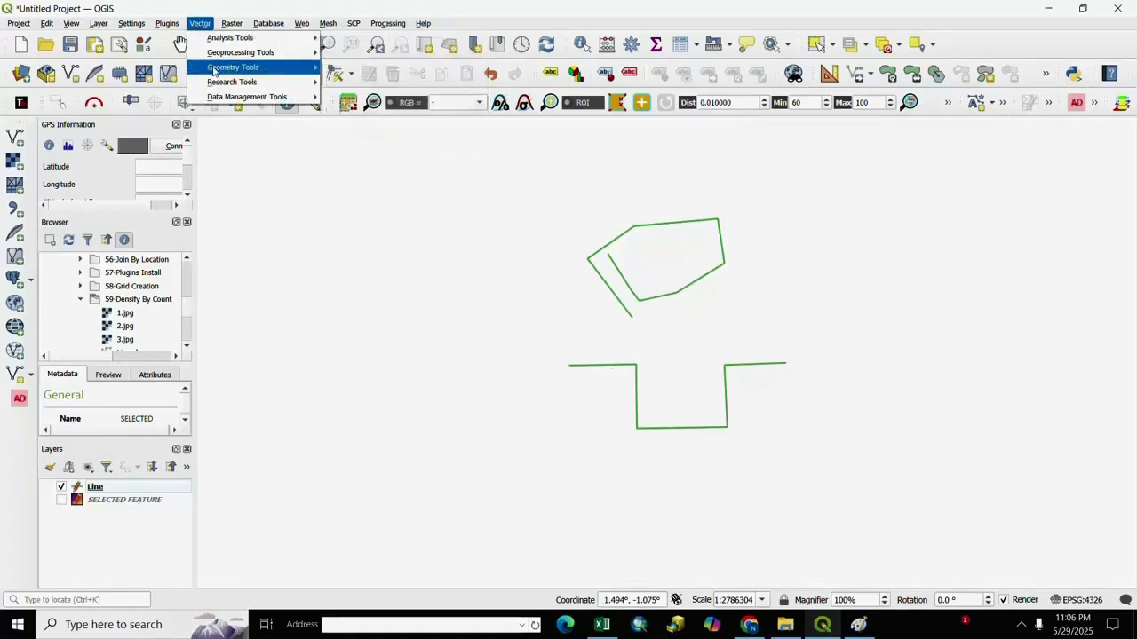
mouse_move(216, 69)
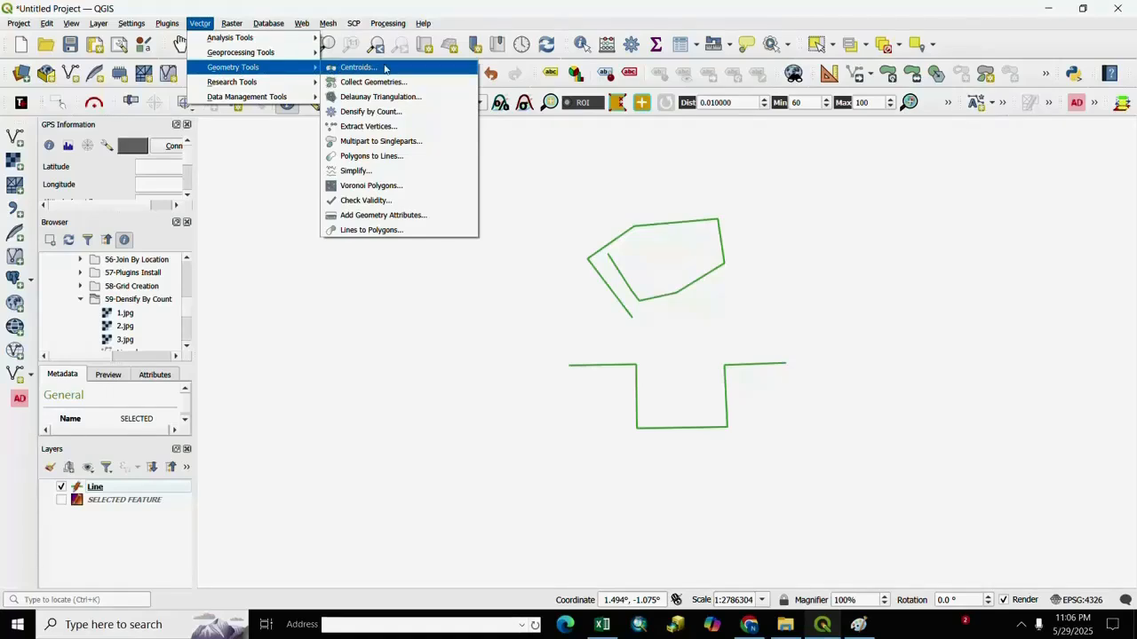
left_click(371, 230)
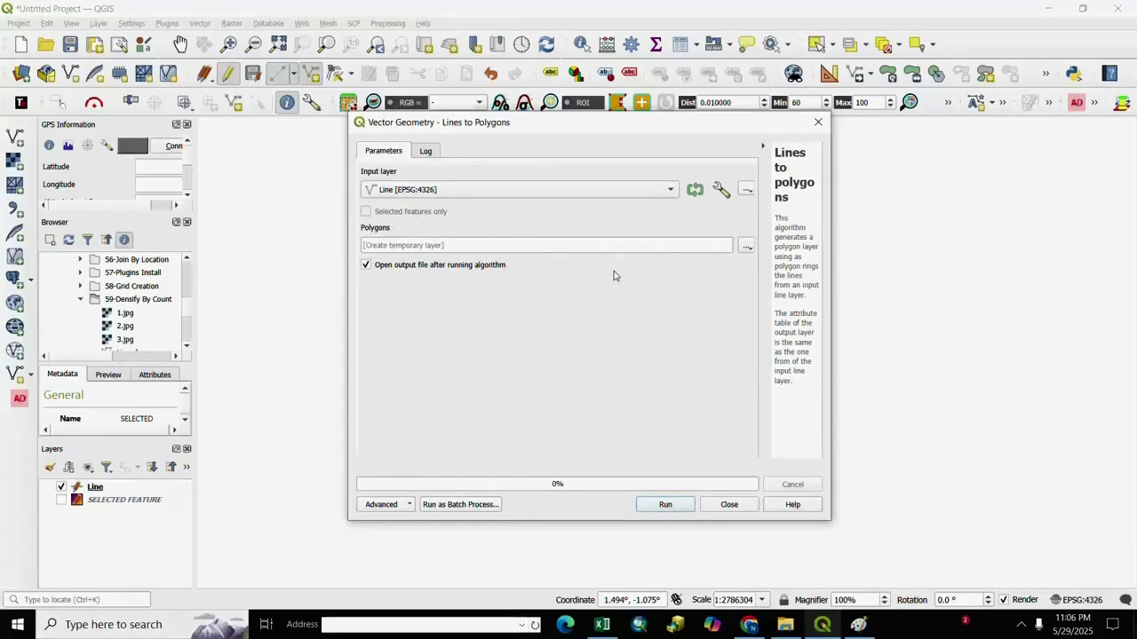
left_click(671, 191)
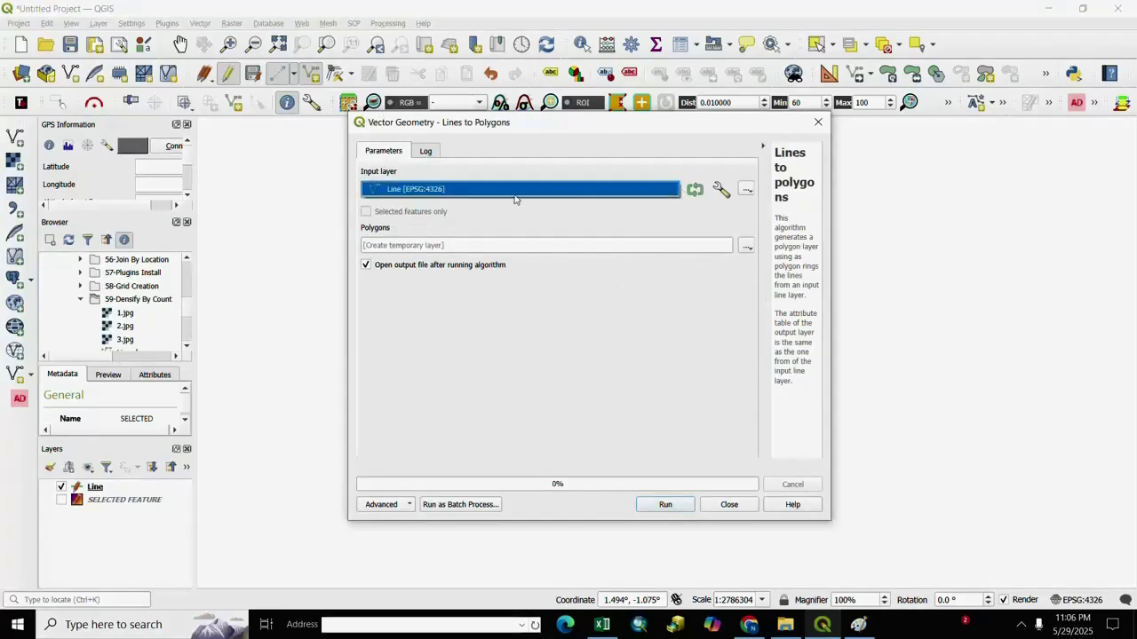
left_click(473, 193)
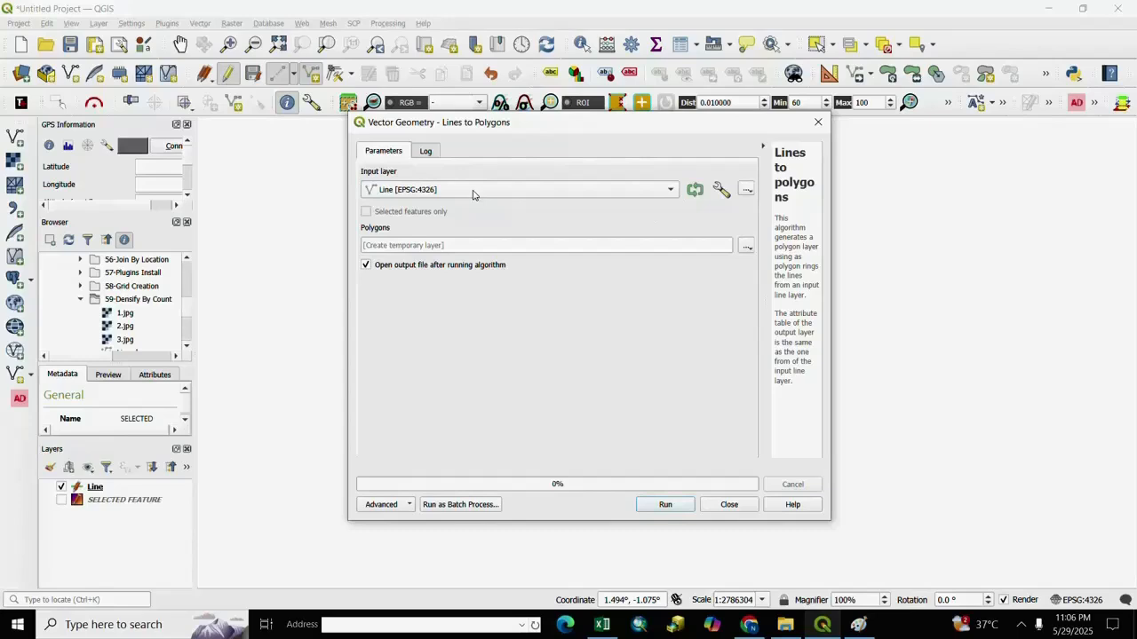
left_click(665, 504)
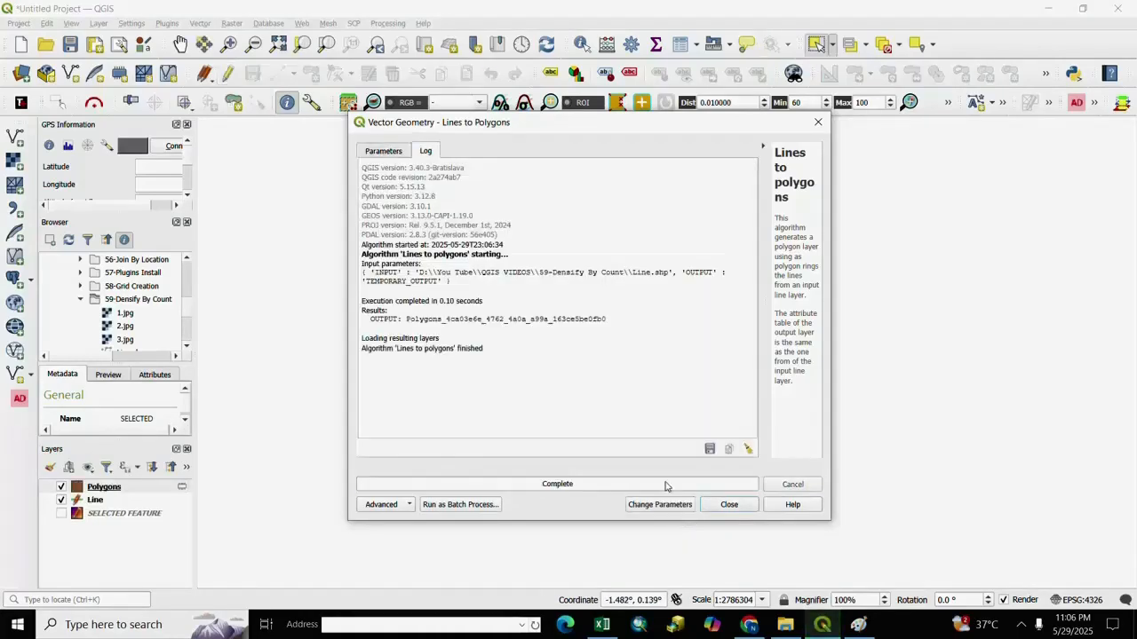
left_click(723, 505)
scroll(645, 278, "up", 1)
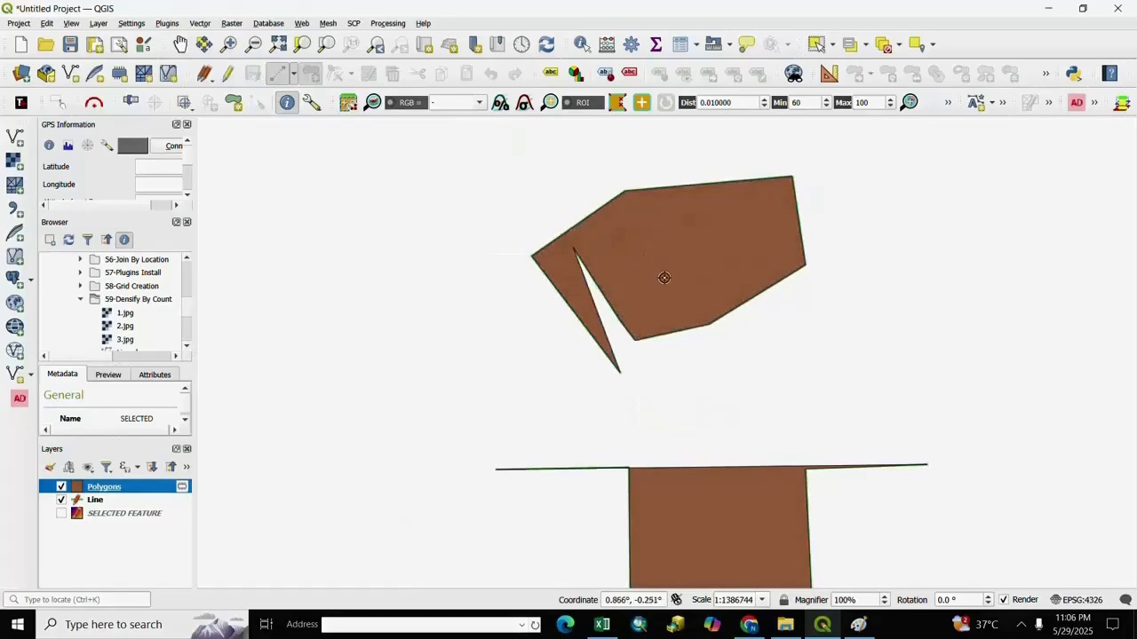
scroll(662, 276, "down", 1)
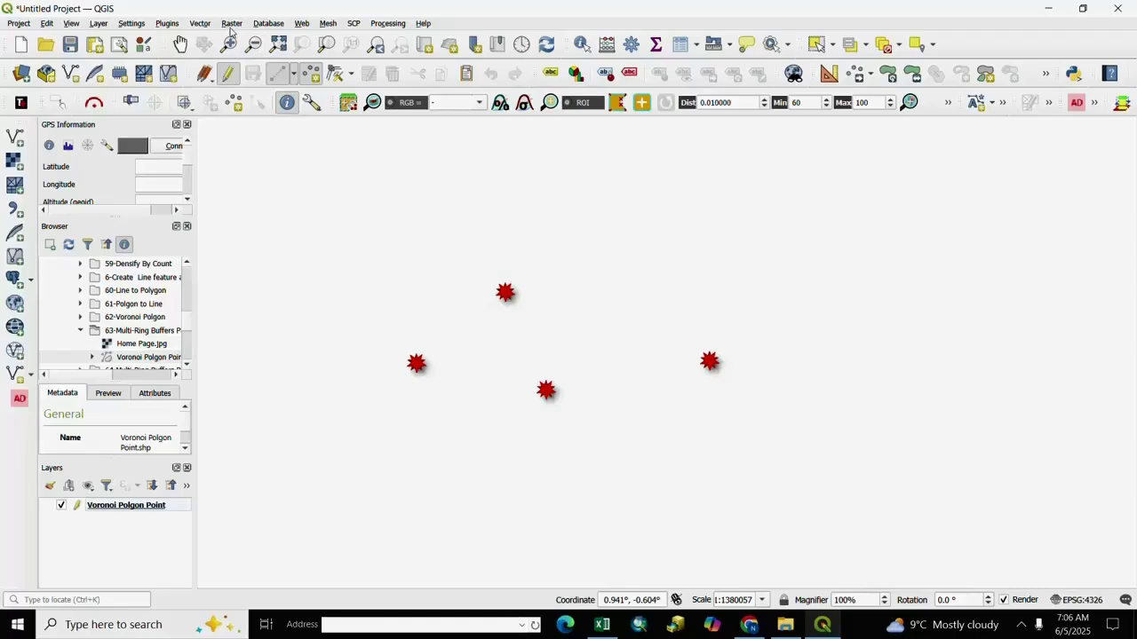
Search the plugin repository for "Buffer", install the Multi Ring Buffer plugin and close the plugin manager.
left_click(167, 24)
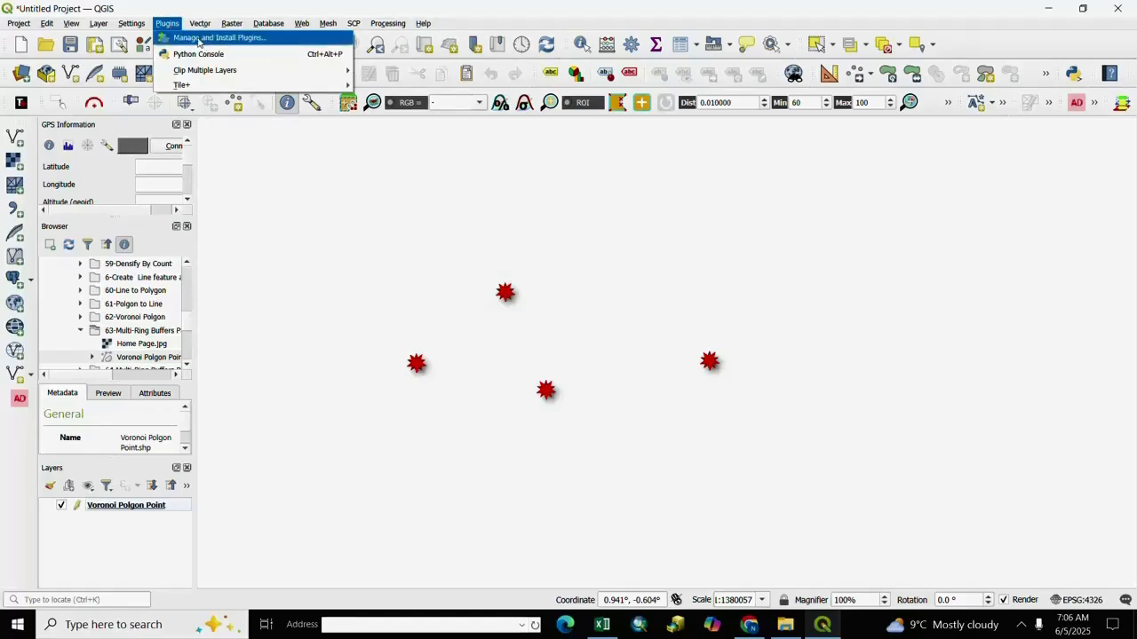
left_click(199, 40)
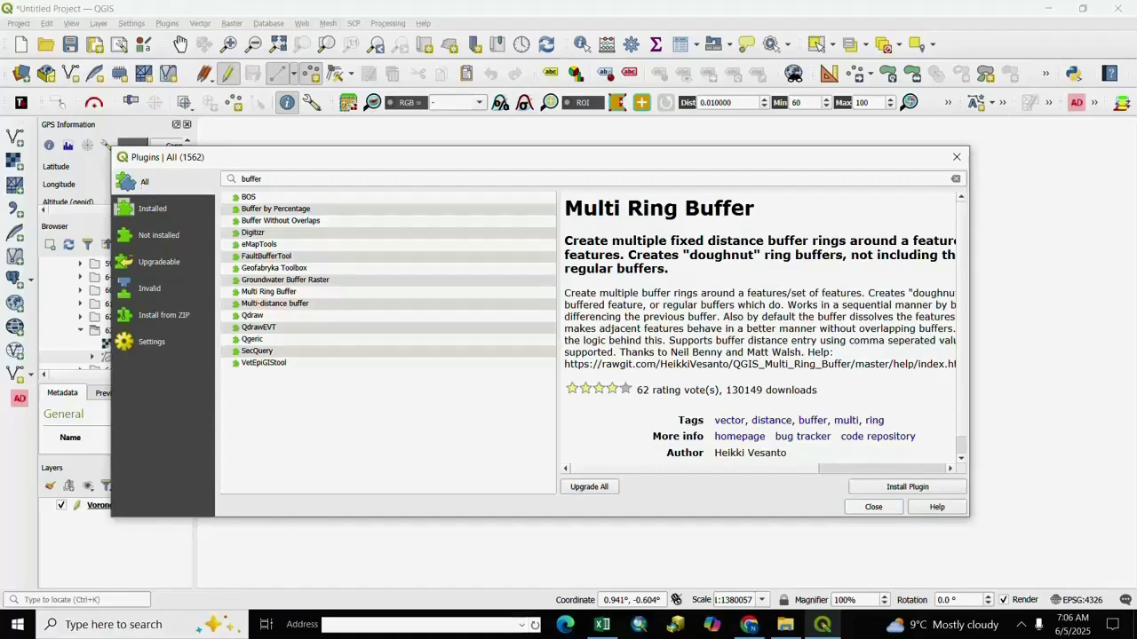
left_click_drag(263, 179, 235, 180)
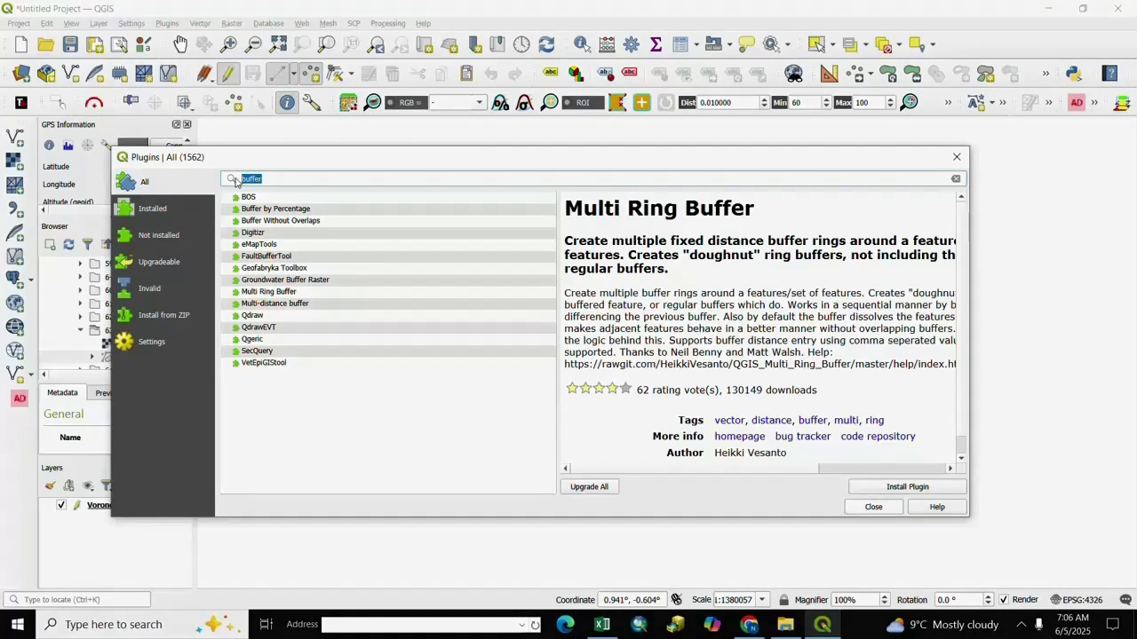
type("Buffer")
left_click(256, 295)
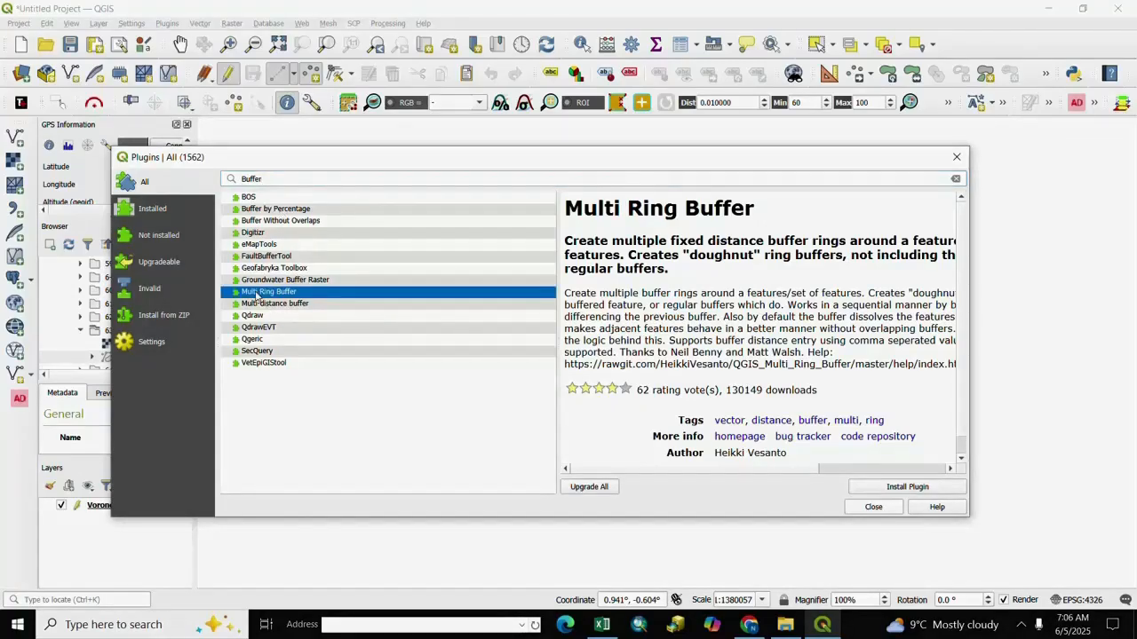
left_click(882, 489)
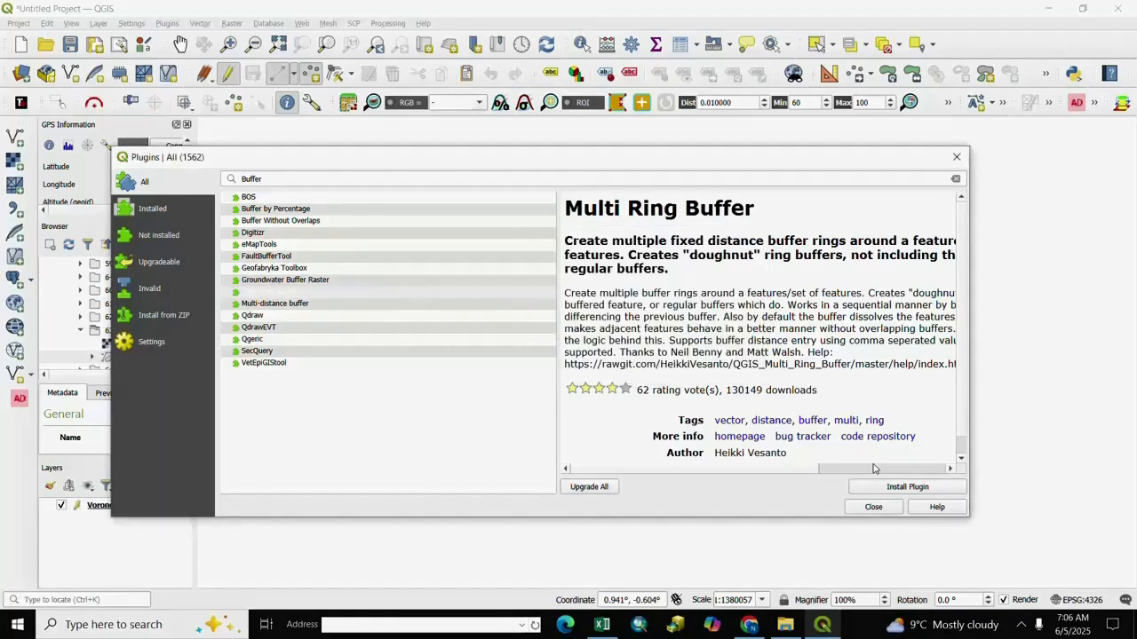
left_click(873, 507)
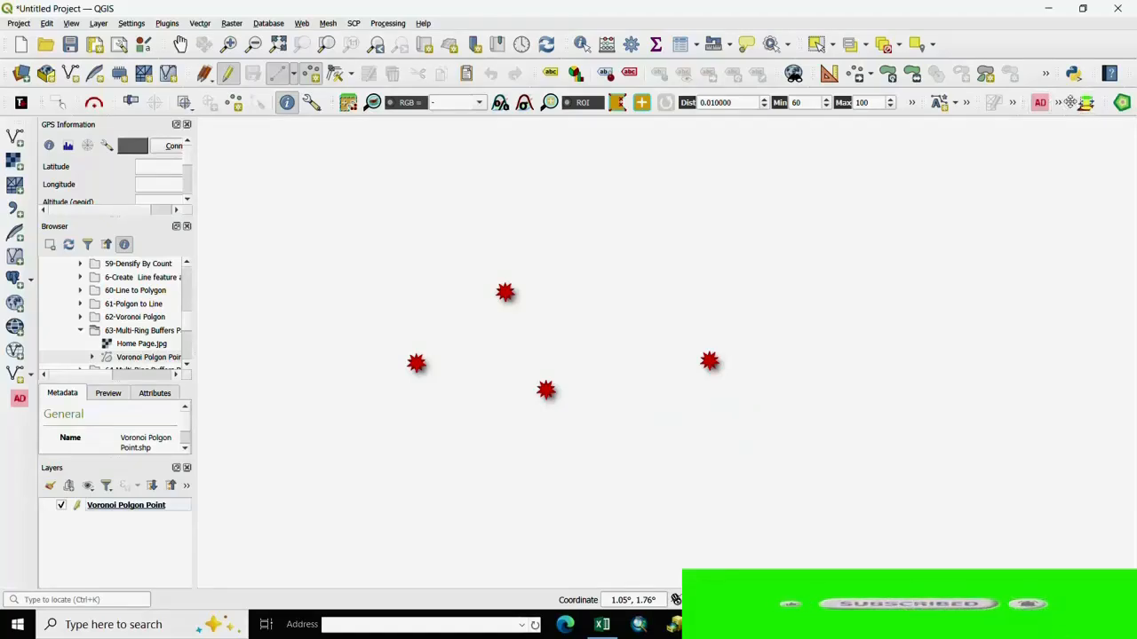
Create a Multi Ring Buffer of Voronoi Polgon Point with distance 10, 5 rings, 25 segments and features dissolved before buffering.
left_click_drag(1070, 102, 1125, 111)
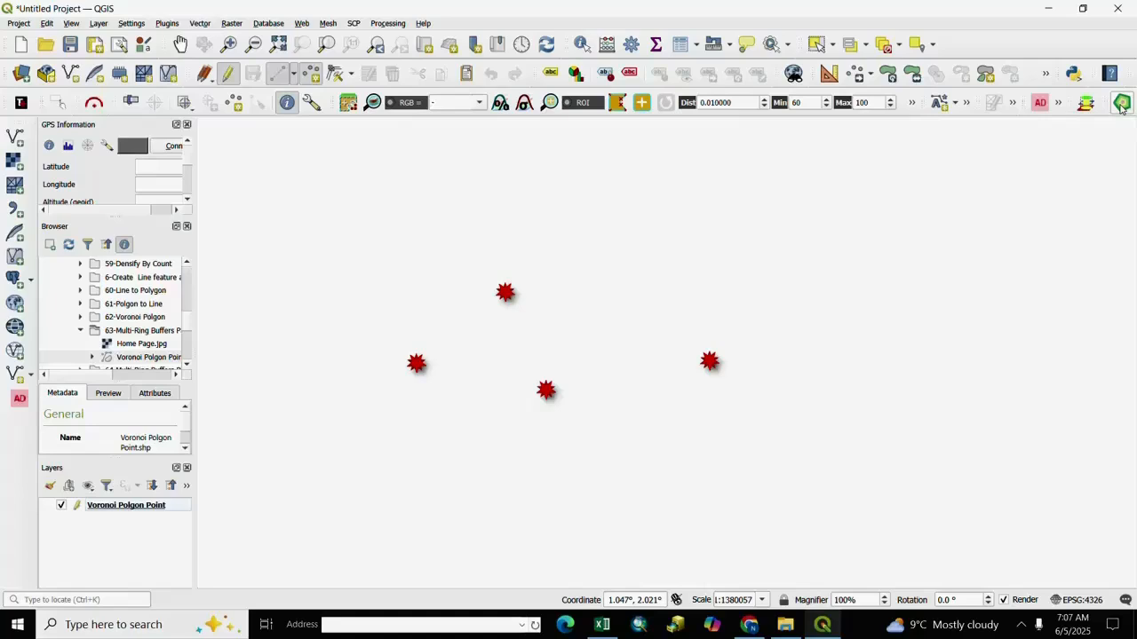
left_click(1121, 104)
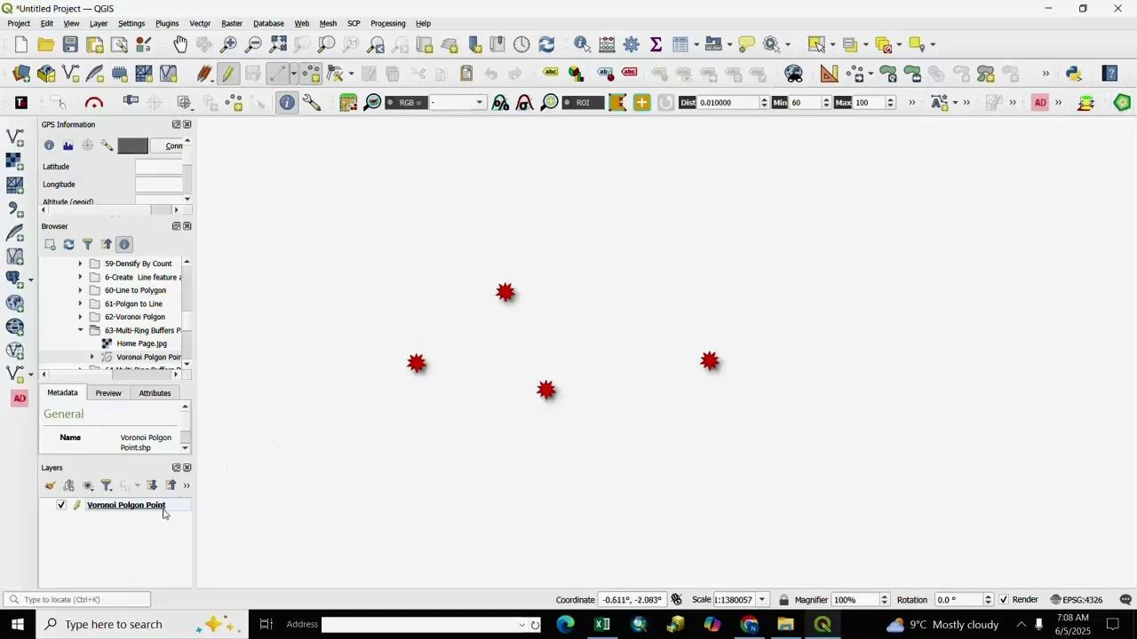
left_click(1121, 104)
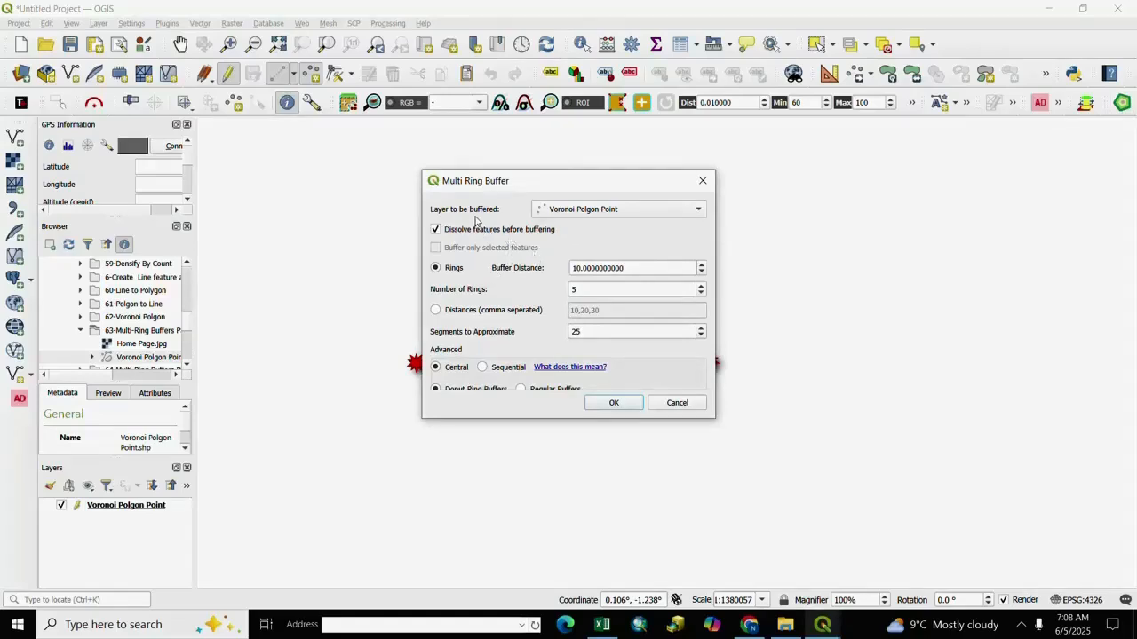
left_click(695, 215)
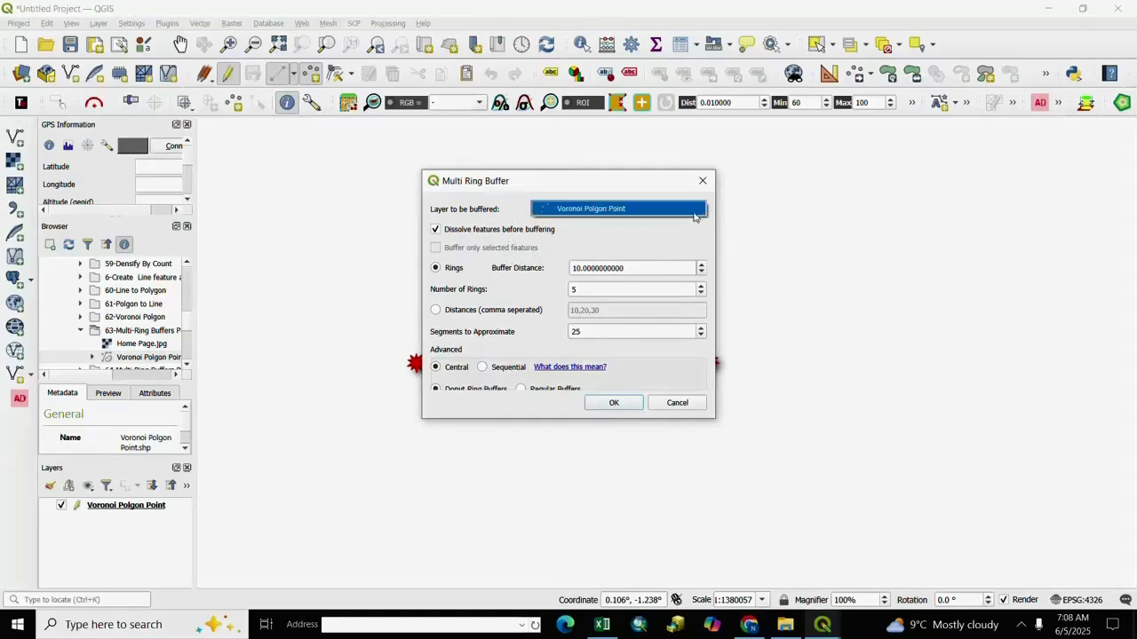
left_click(590, 211)
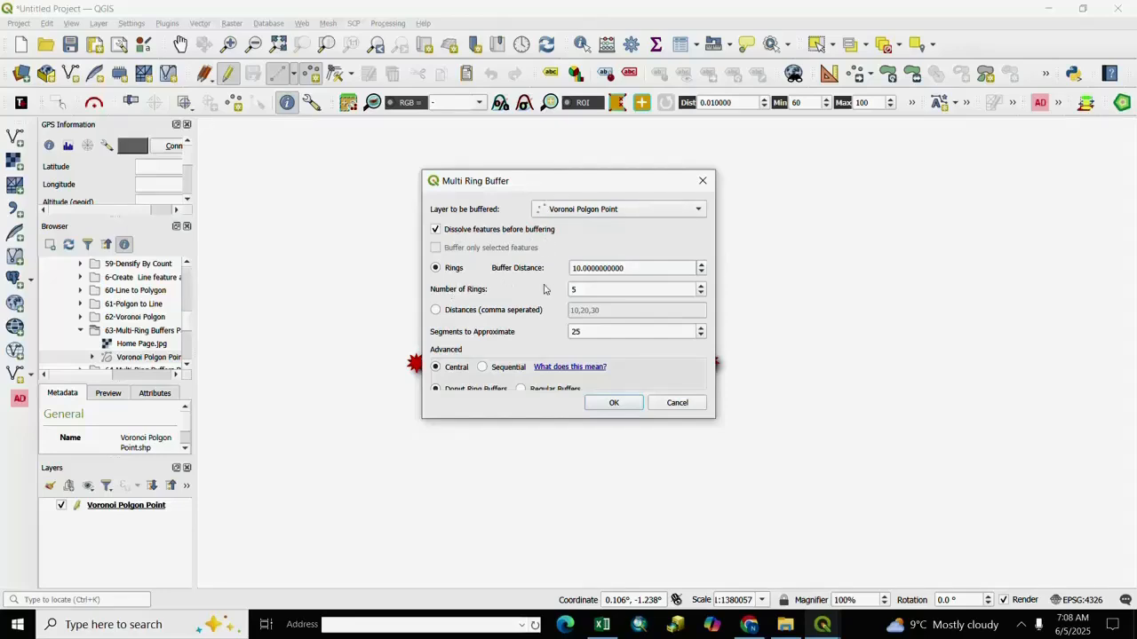
double_click(598, 269)
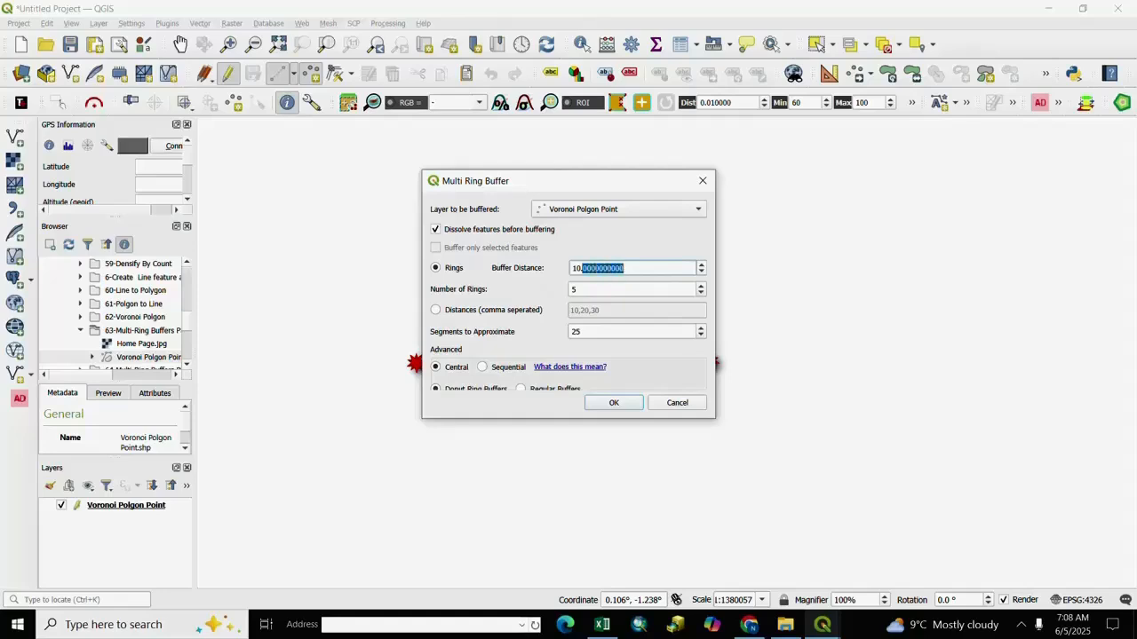
left_click(599, 291)
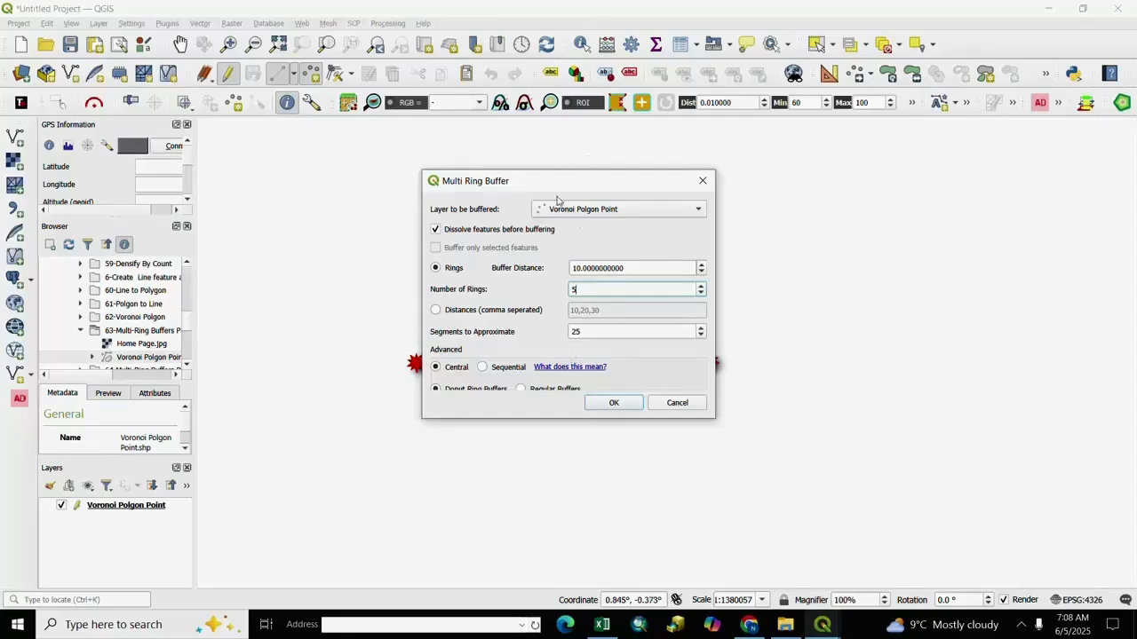
left_click_drag(535, 190, 421, 33)
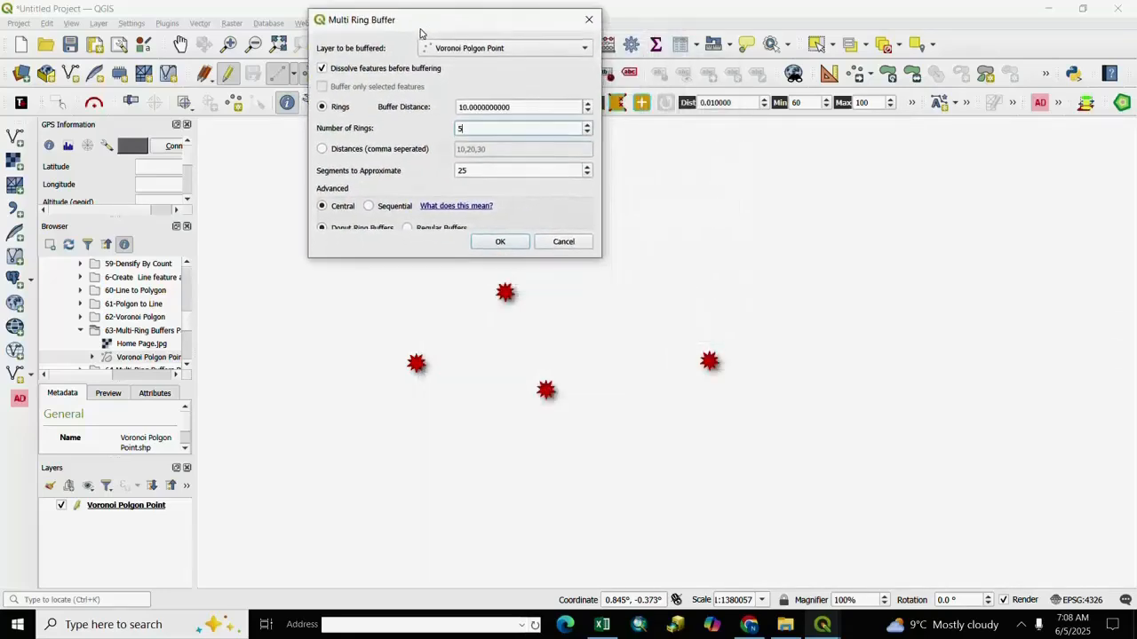
left_click(503, 243)
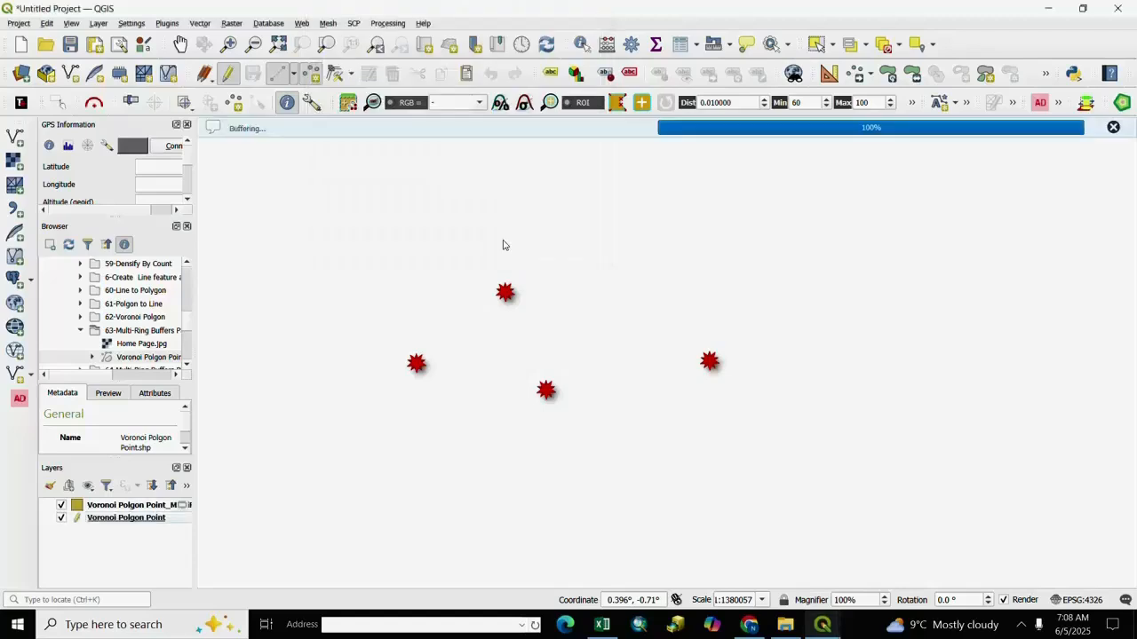
View the full extent of the new multi-ring buffer and hide the Voronoi Polgon Point layer.
scroll(543, 380, "down", 3)
scroll(543, 380, "down", 2)
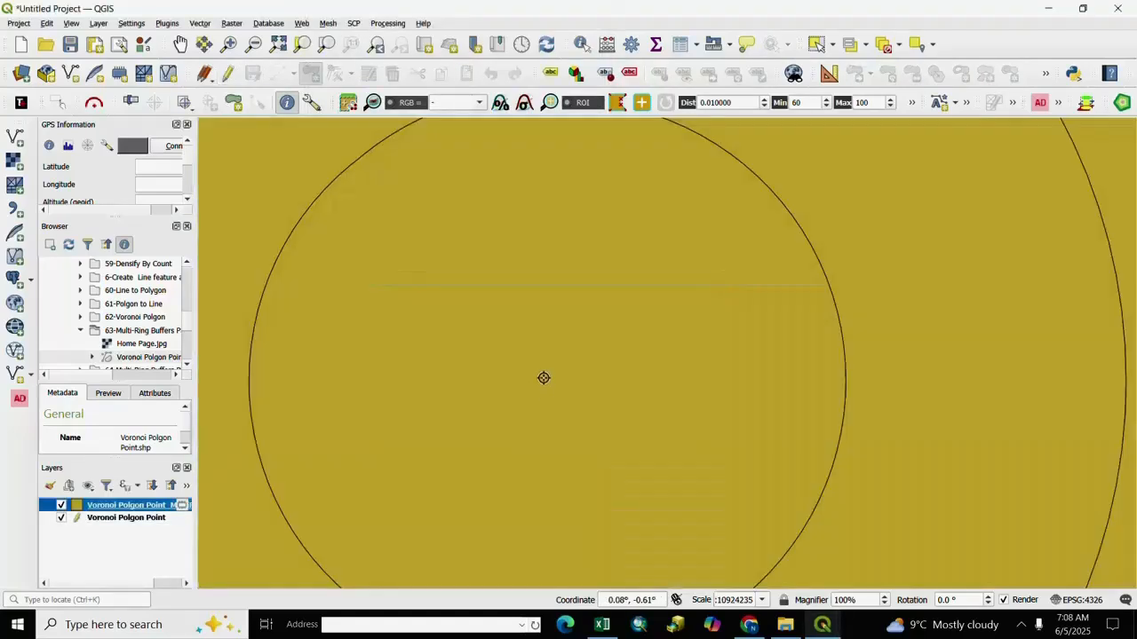
scroll(544, 379, "down", 1)
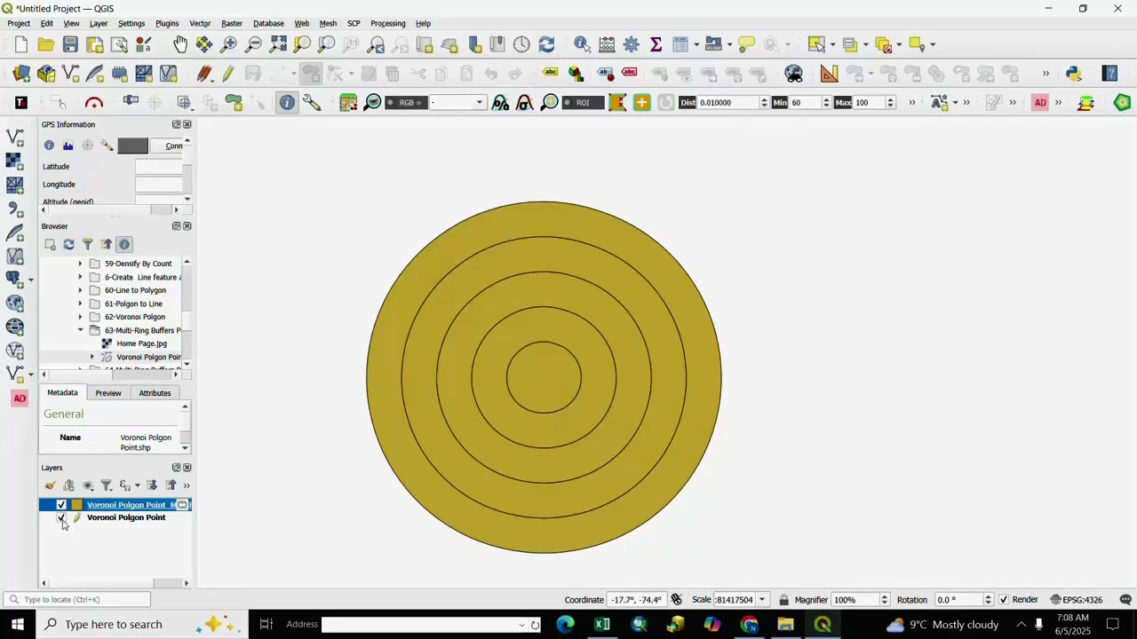
left_click(60, 519)
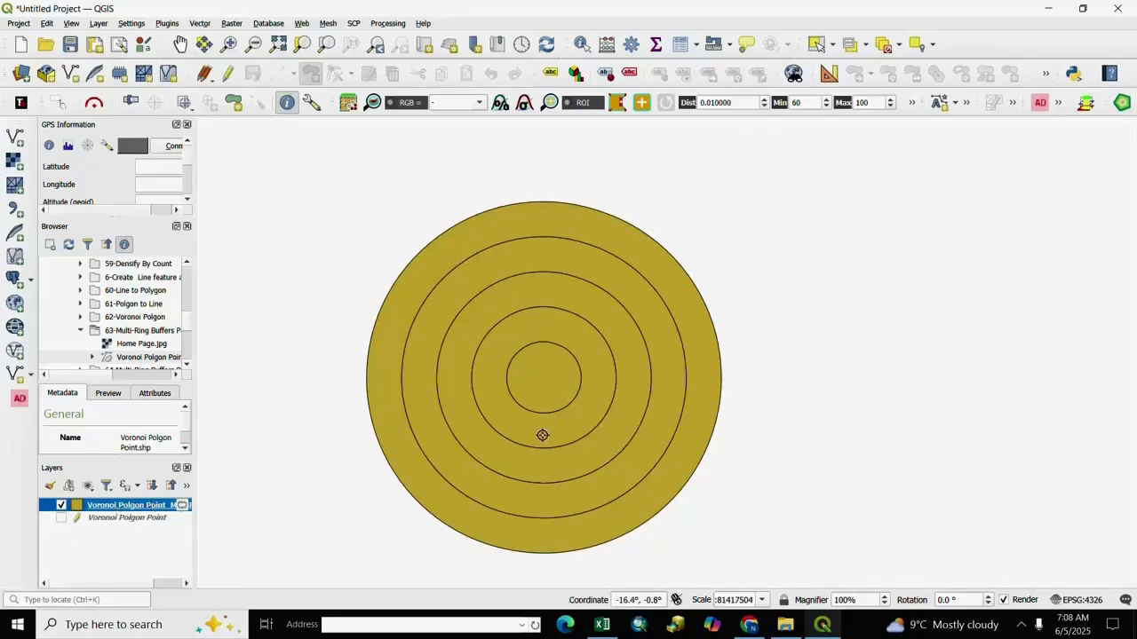
Inspect the buffer rings by selecting the 10, 20, 30, 40 and 50 records one by one in the layer's attribute table, and close it.
right_click(126, 509)
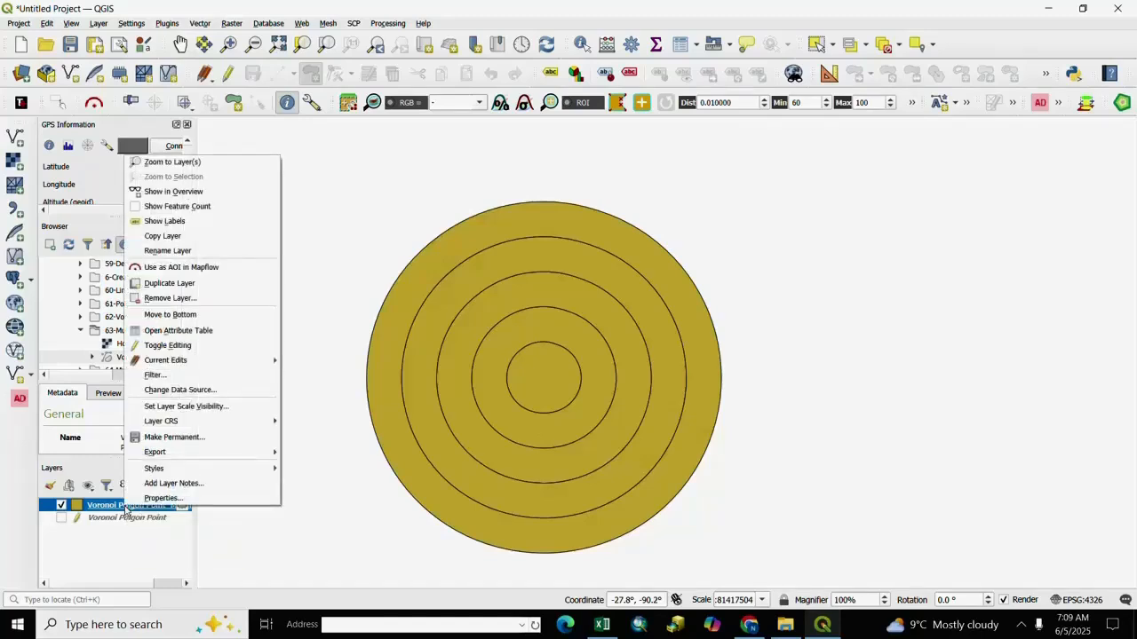
left_click(166, 331)
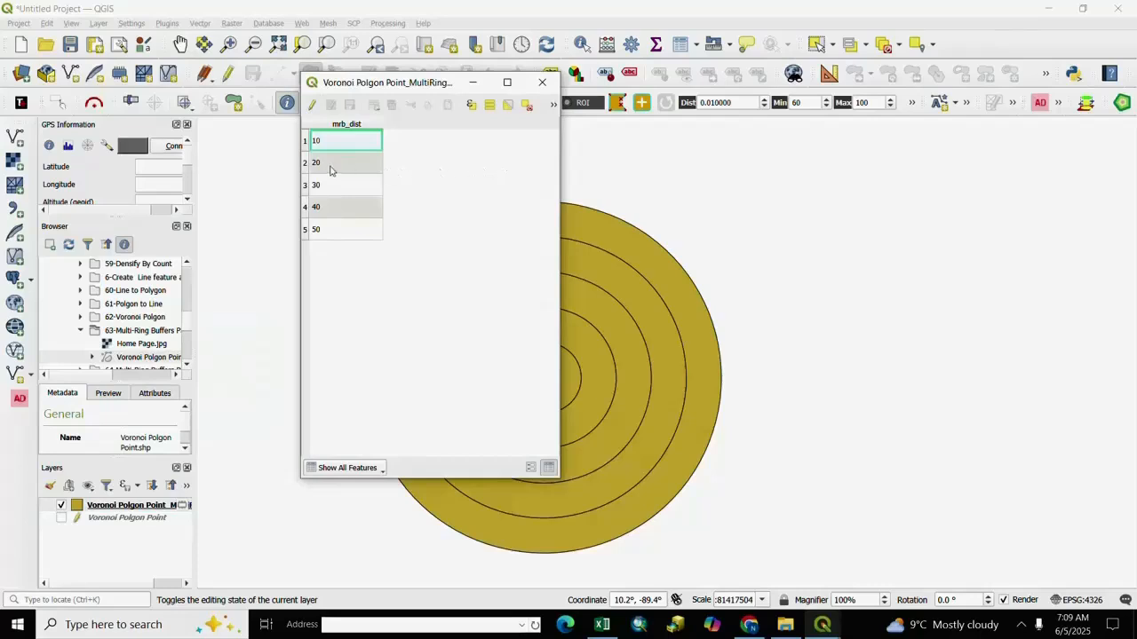
left_click_drag(397, 81, 879, 80)
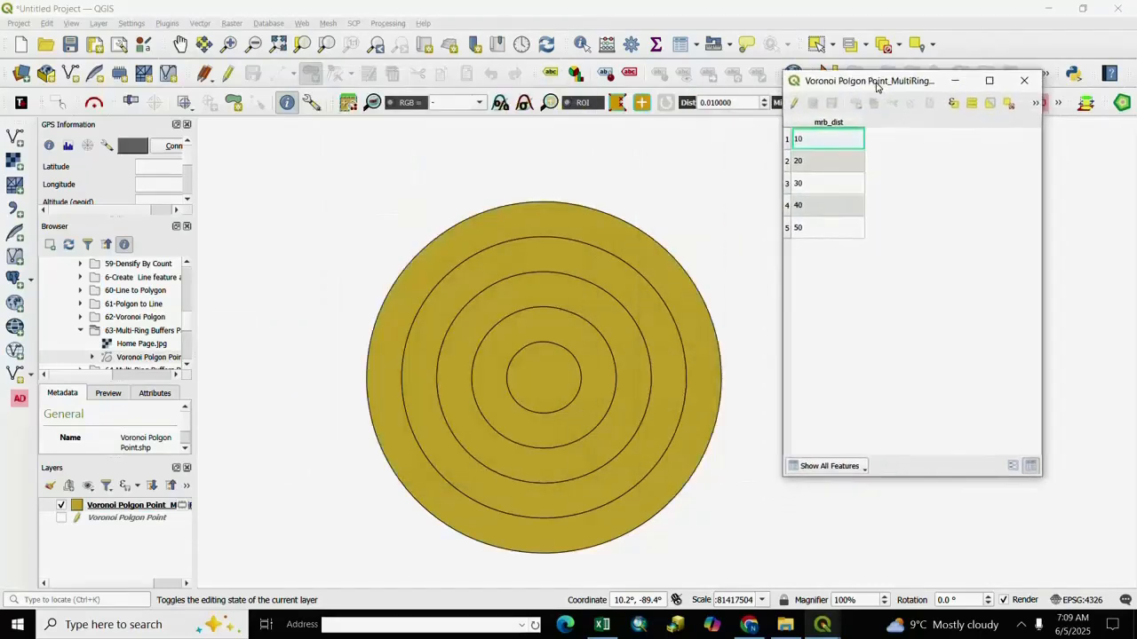
left_click(788, 139)
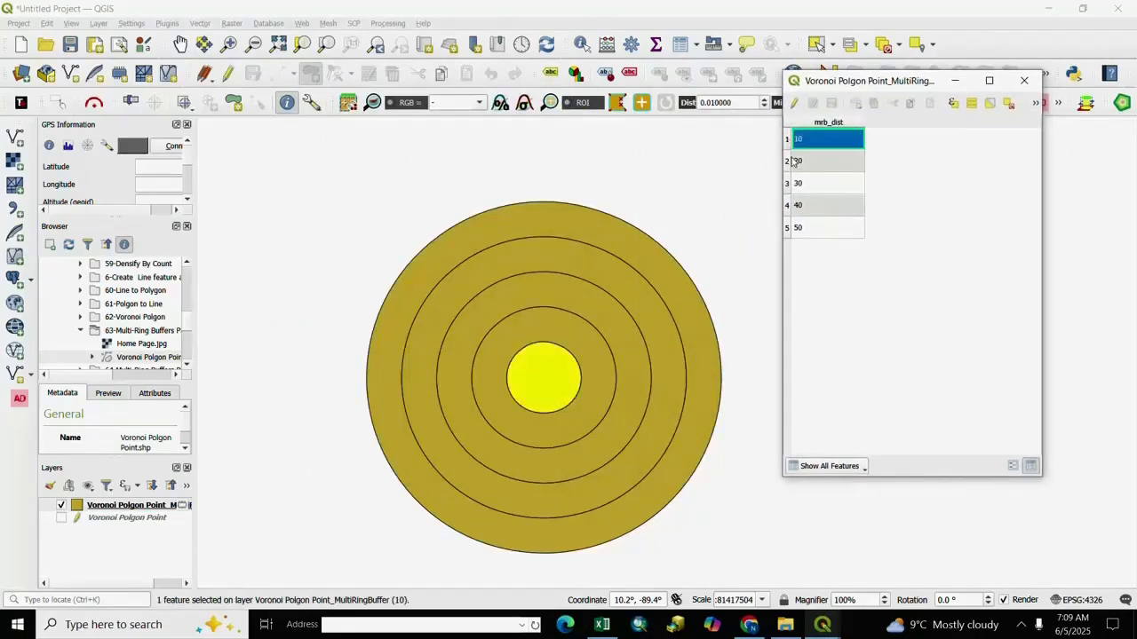
left_click(789, 163)
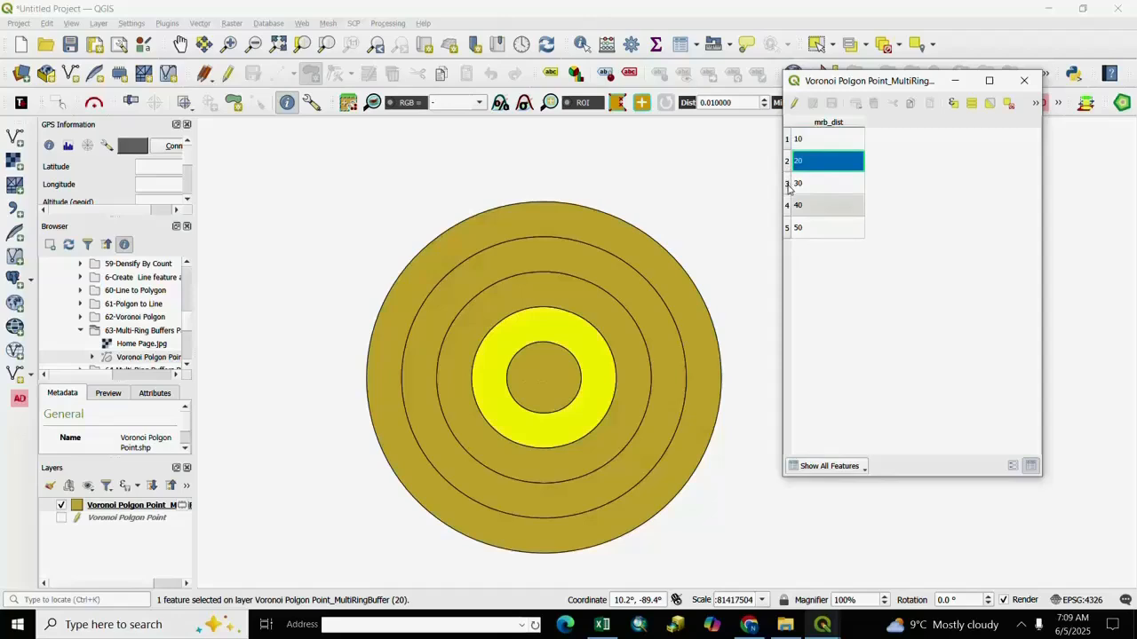
left_click(787, 184)
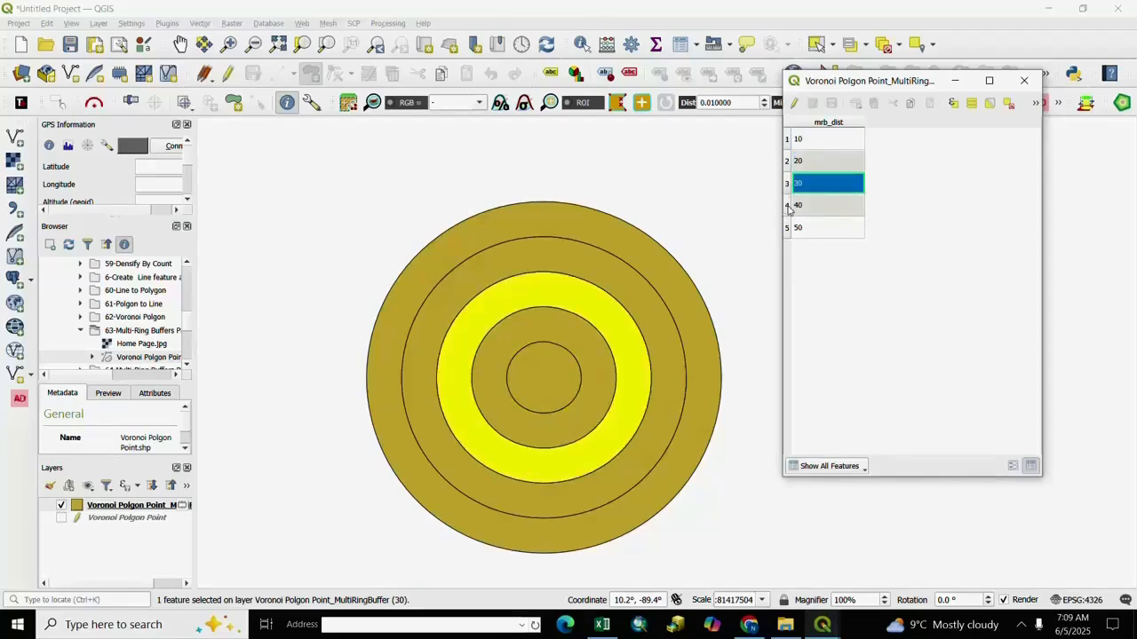
left_click(789, 207)
left_click(789, 229)
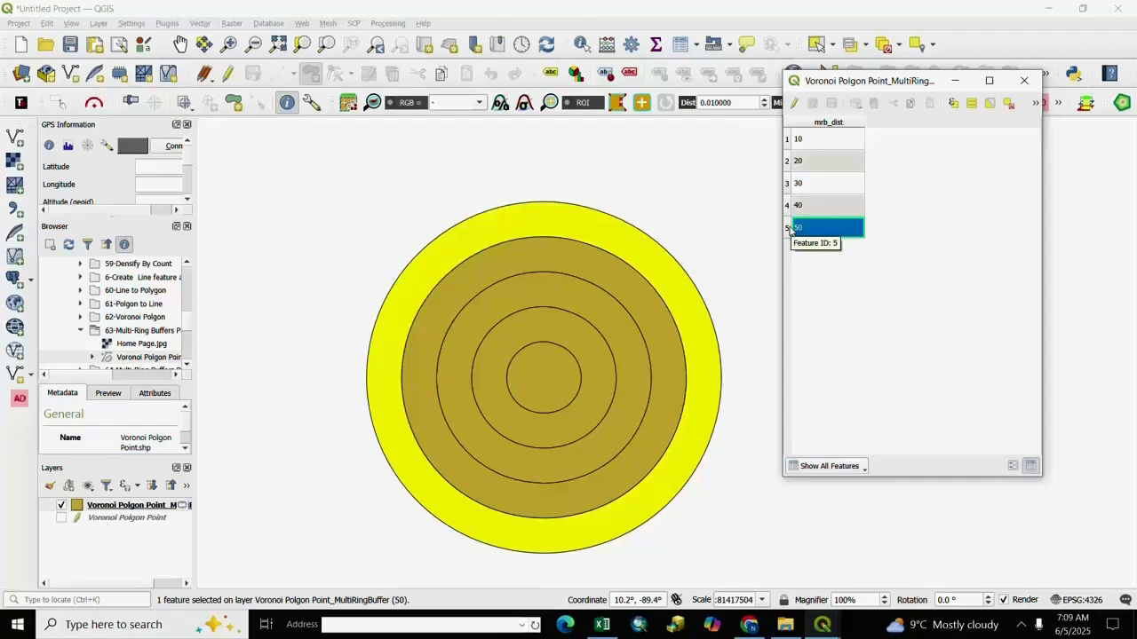
left_click(1024, 85)
Hide the multi-ring buffer layer, show Voronoi Polgon Point again and open the Multi Ring Buffer tool for it.
left_click(107, 504)
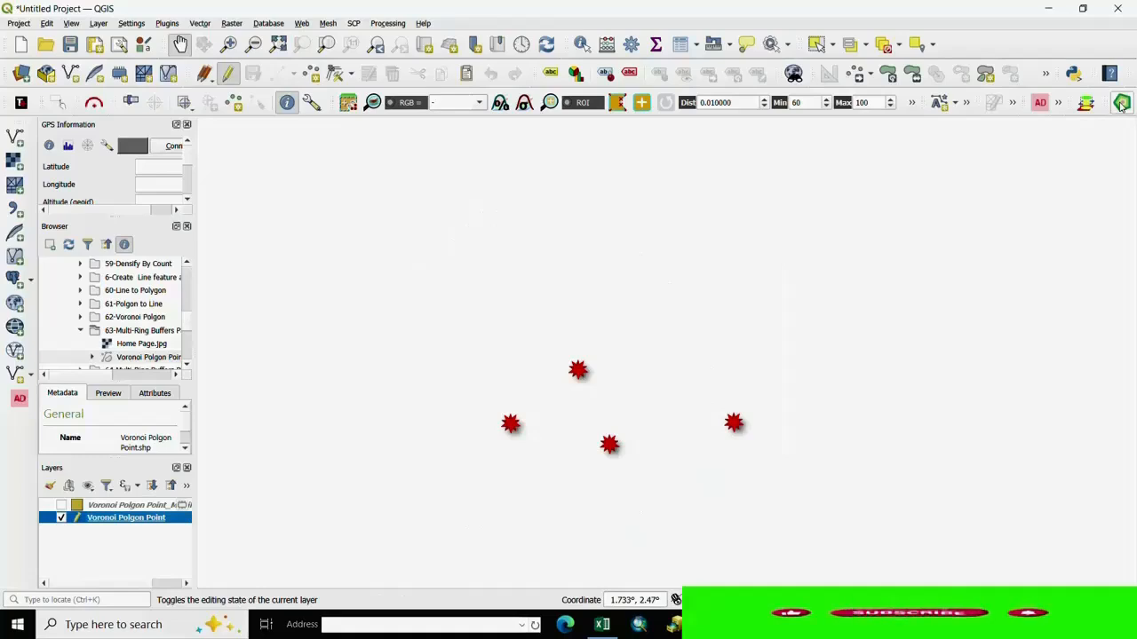
left_click(1121, 104)
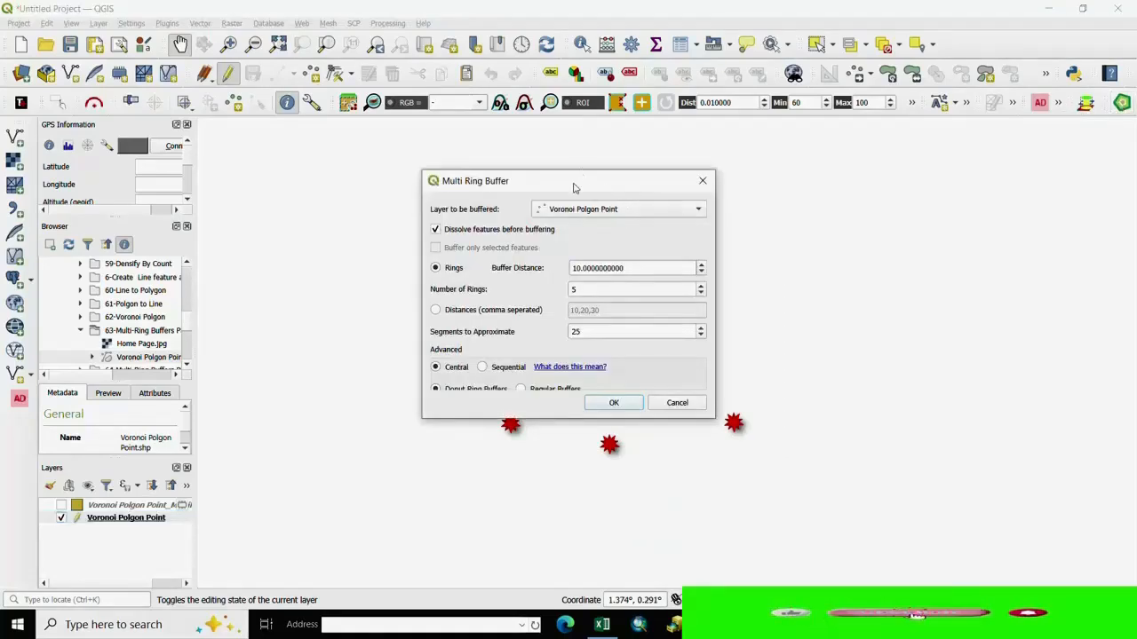
left_click_drag(573, 182, 599, 126)
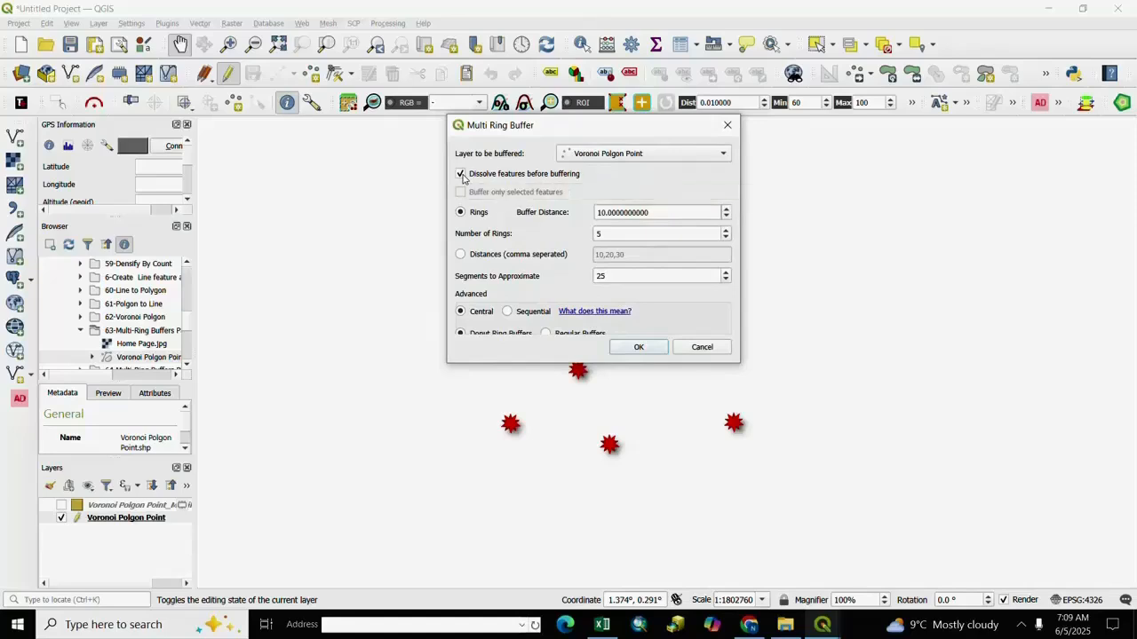
Generate an undissolved multi-ring buffer of the Voronoi Polgon Point layer with five rings at a buffer distance of 10.
left_click(639, 346)
scroll(602, 364, "down", 4)
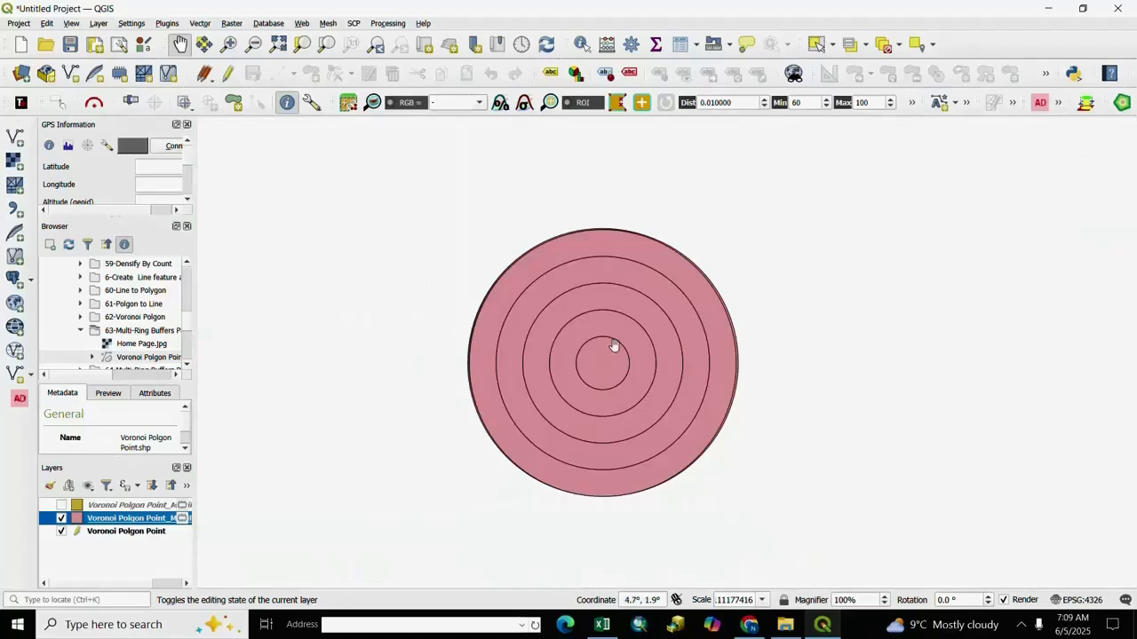
scroll(643, 330, "up", 1)
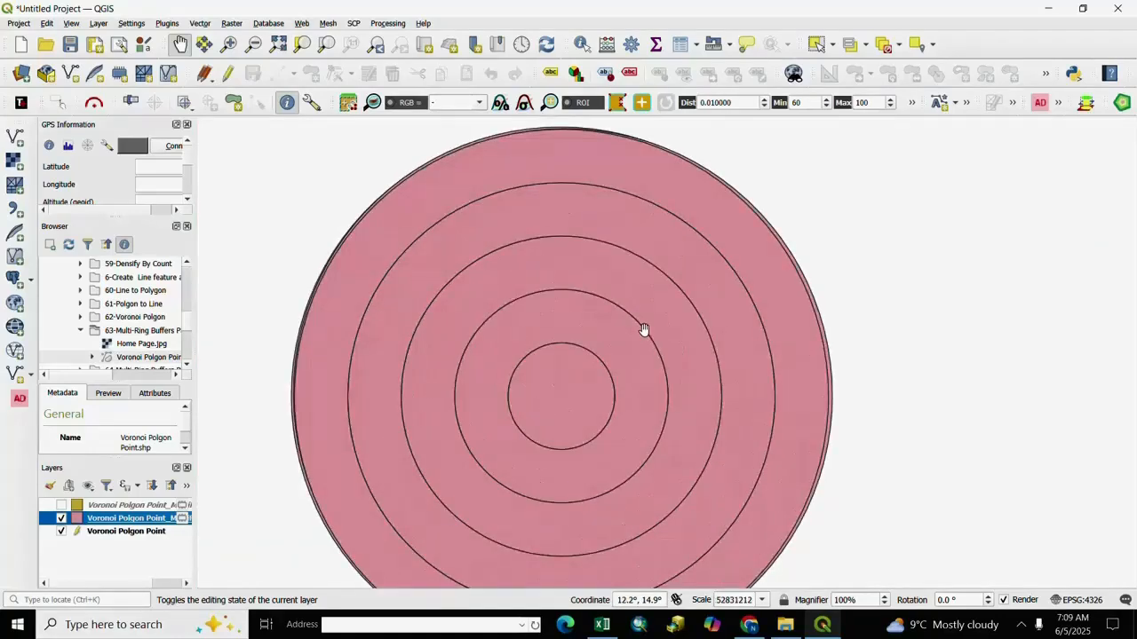
Hide the Voronoi Polgon Point layer and look through the attribute table of the new five-ring buffer layer.
left_click(62, 531)
right_click(120, 518)
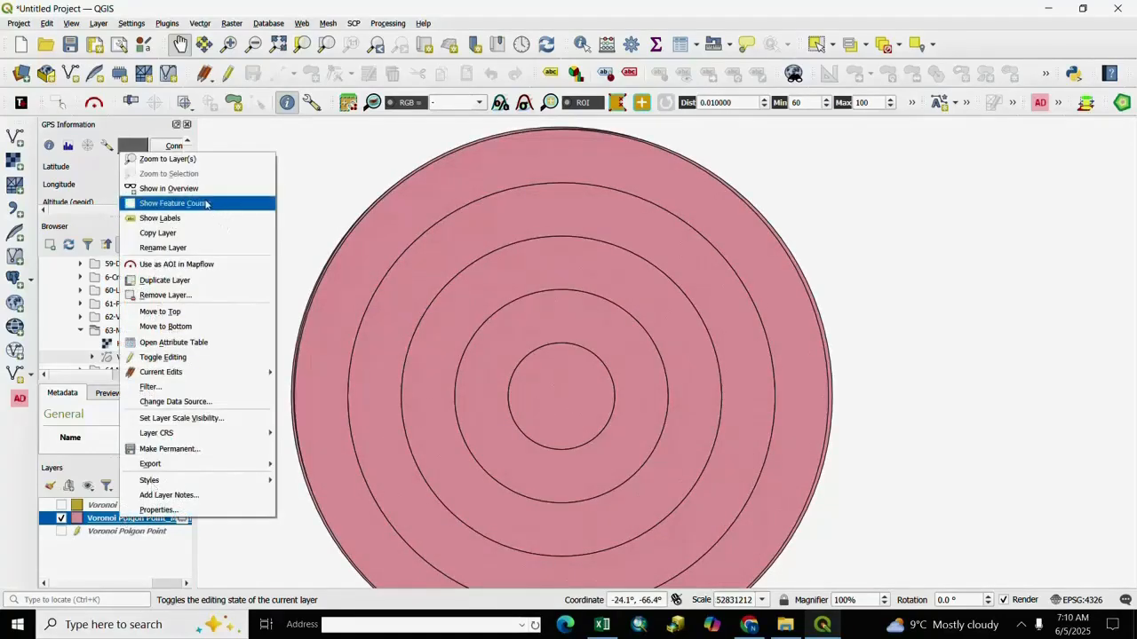
left_click(169, 345)
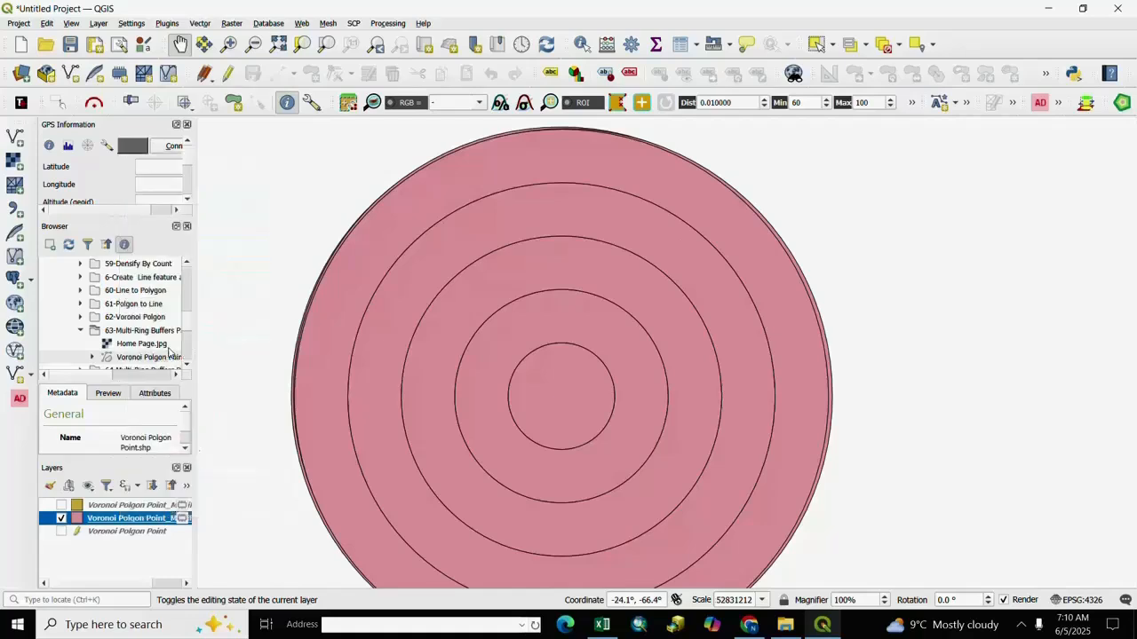
scroll(975, 336, "down", 2)
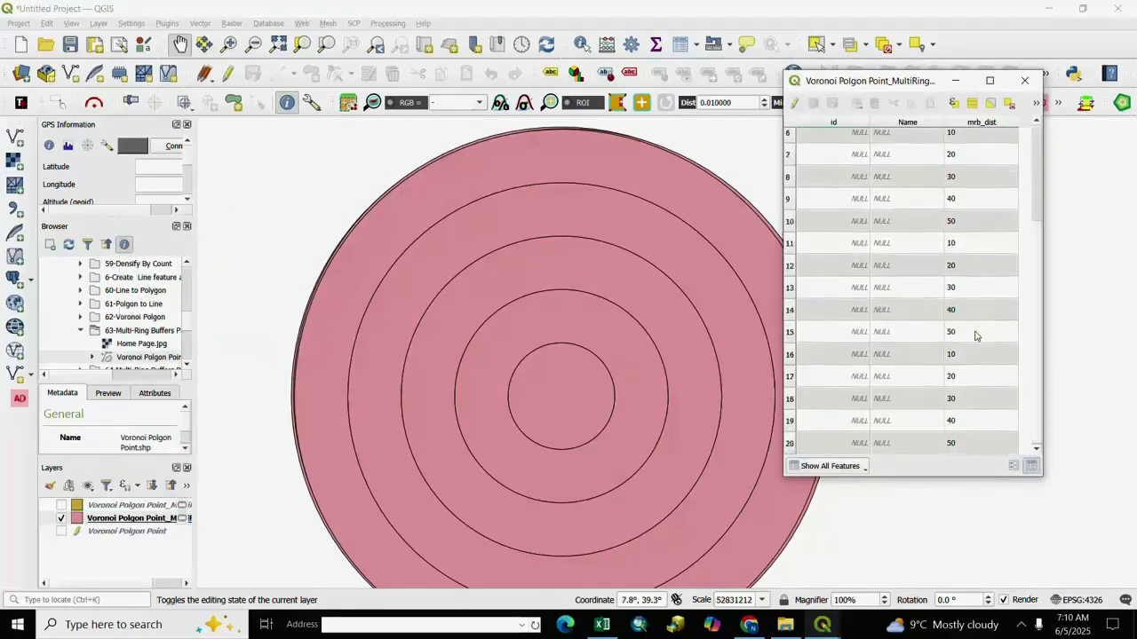
scroll(975, 334, "up", 2)
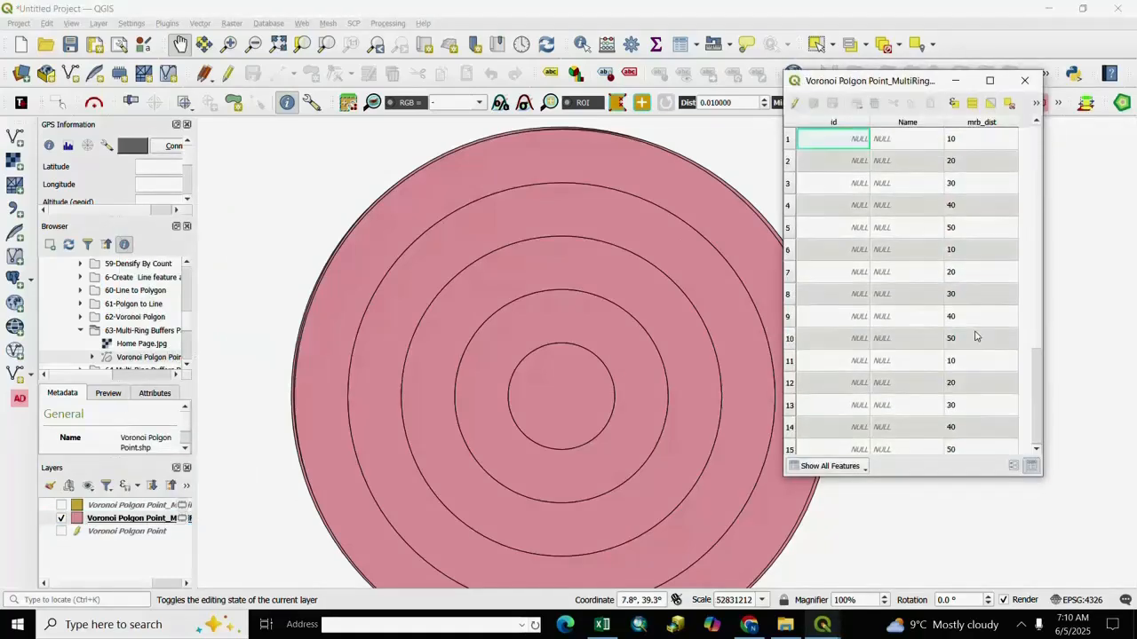
Select individual records in the five-ring buffer's attribute table to examine their matching rings on the map, and close the table.
left_click(790, 139)
left_click(788, 250)
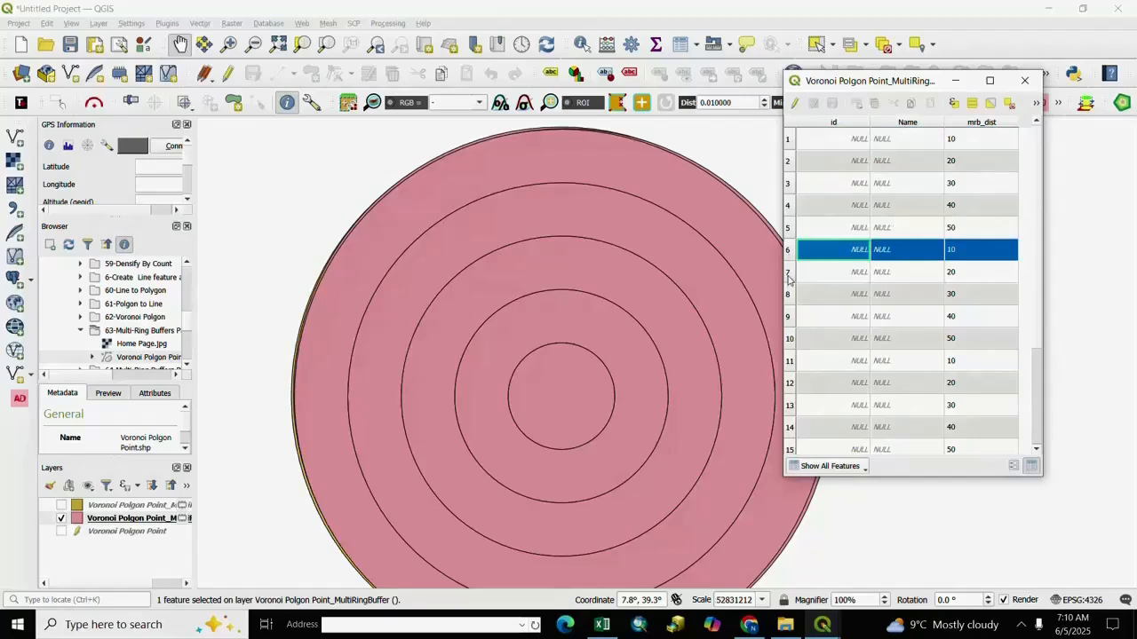
left_click(788, 273)
left_click(791, 295, "shift")
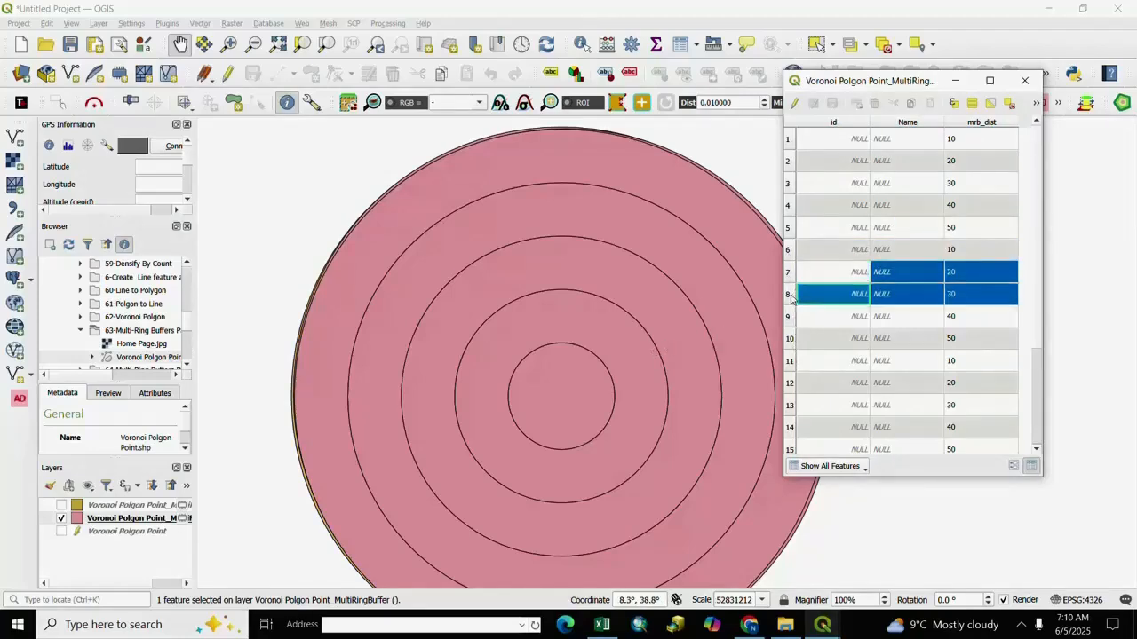
left_click(792, 296)
left_click(791, 317)
left_click(791, 339)
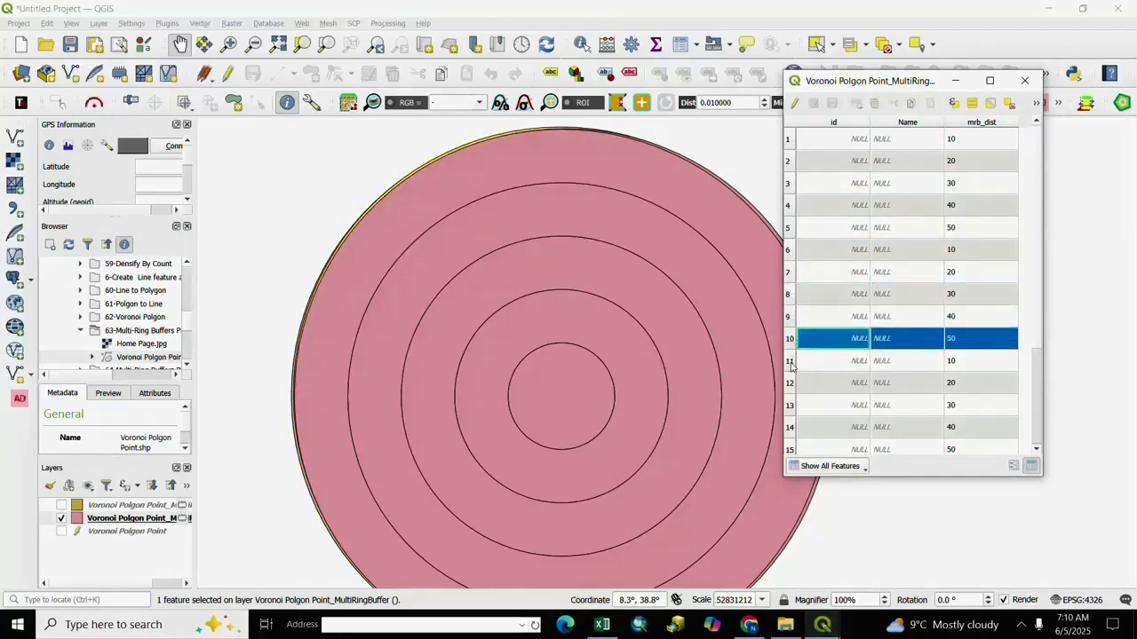
left_click(791, 362)
left_click(791, 445)
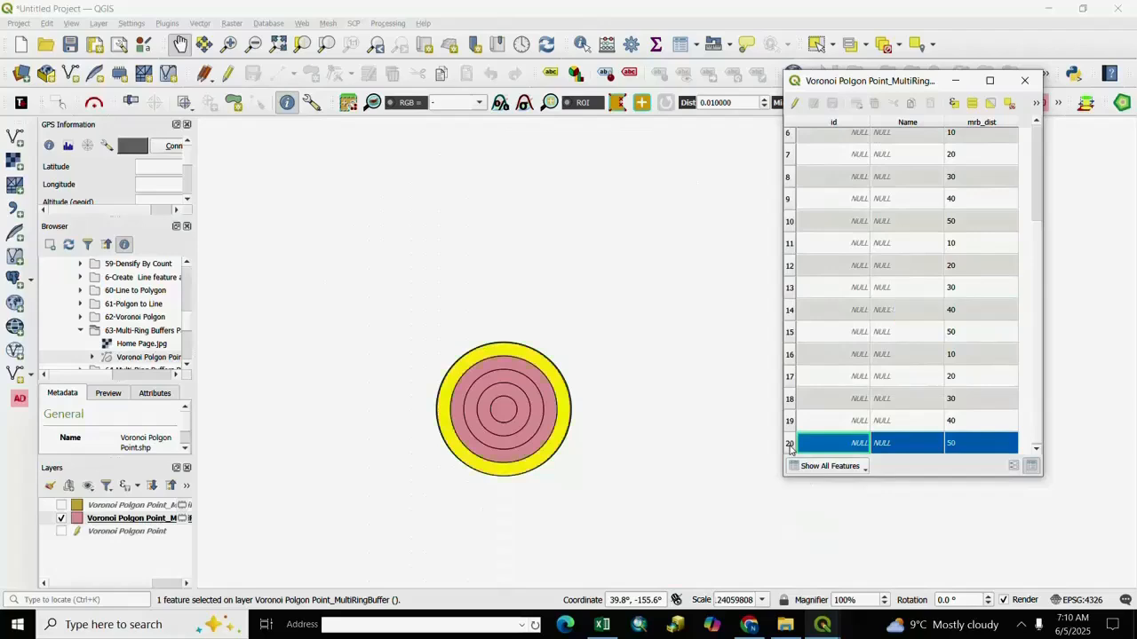
left_click(792, 421)
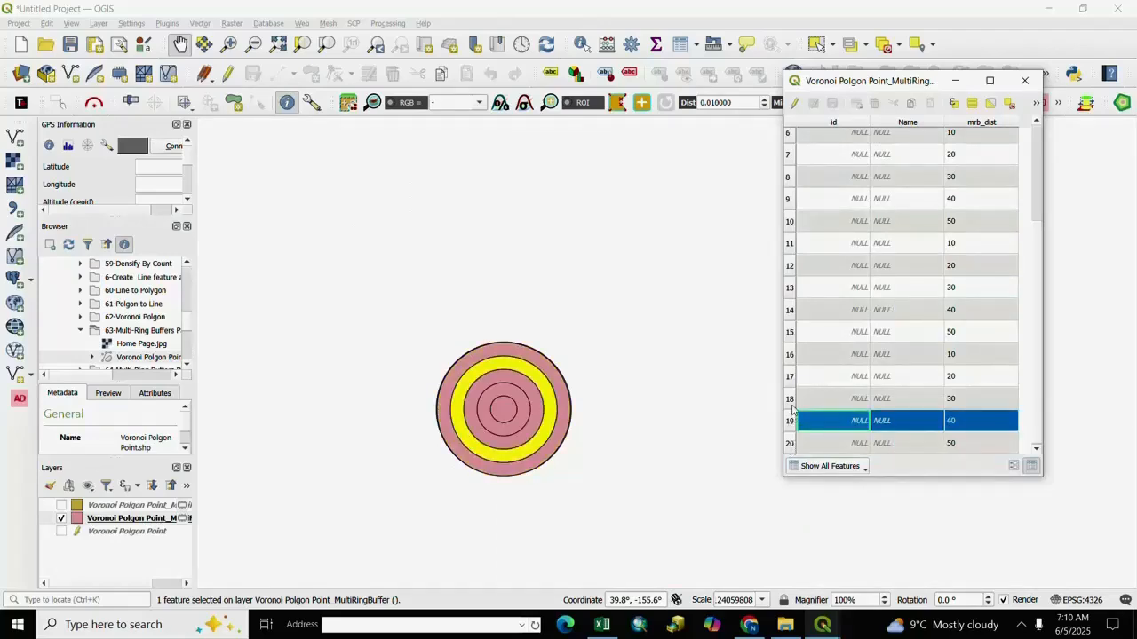
left_click(790, 401)
left_click(1024, 81)
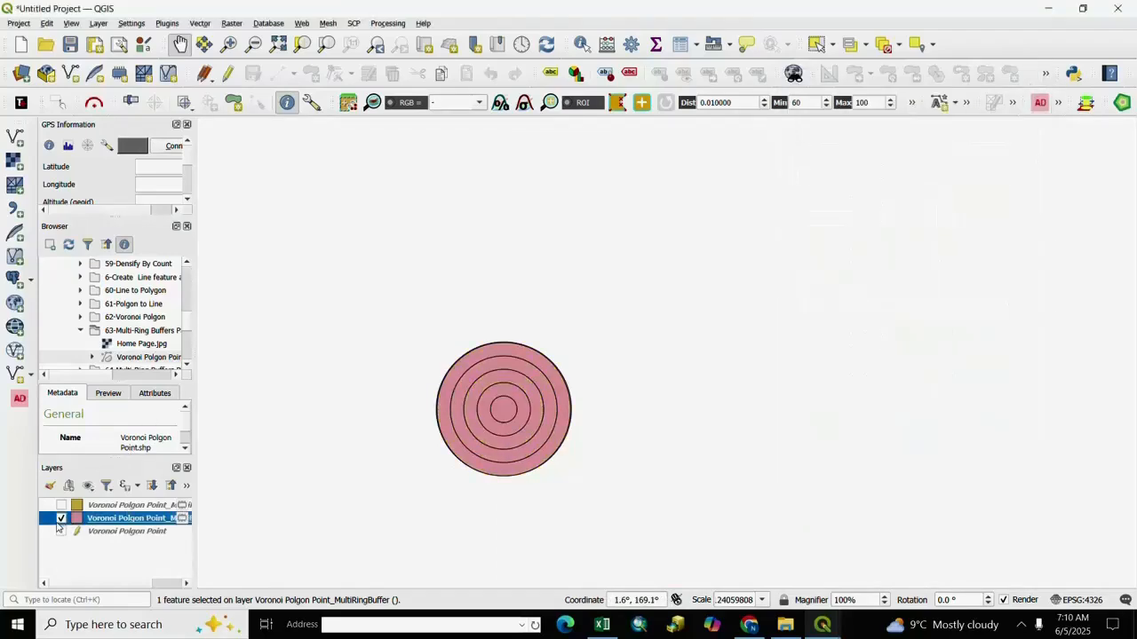
Hide the five-ring buffer layer, show the Voronoi Polgon Point layer again and zoom the map to its points.
left_click(61, 518)
left_click(61, 531)
right_click(117, 531)
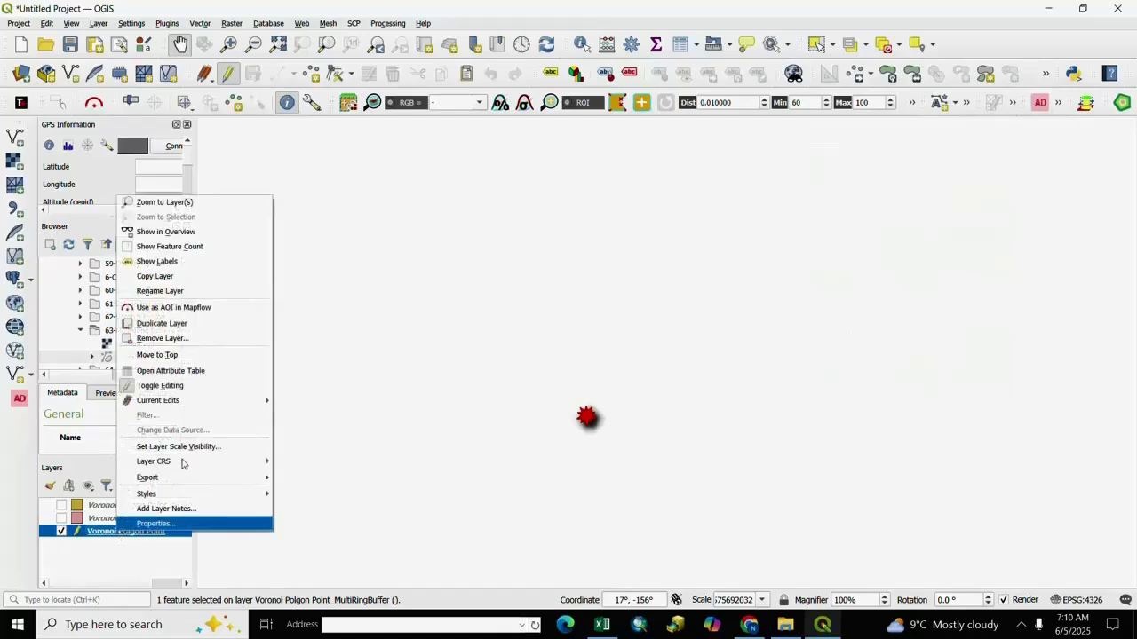
left_click(158, 203)
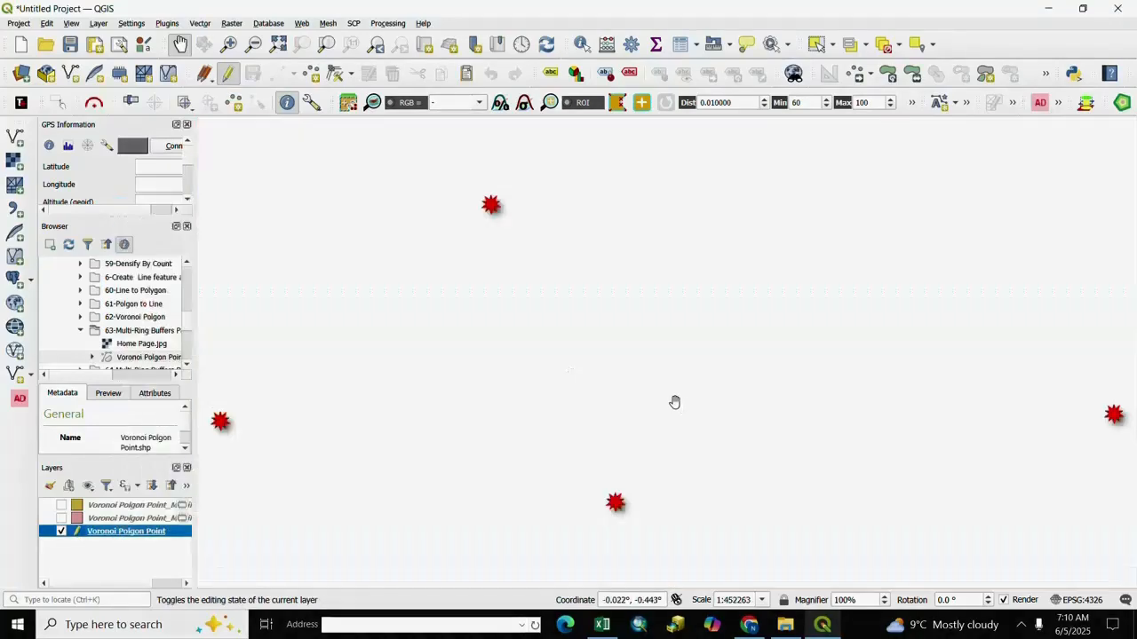
scroll(615, 399, "down", 1)
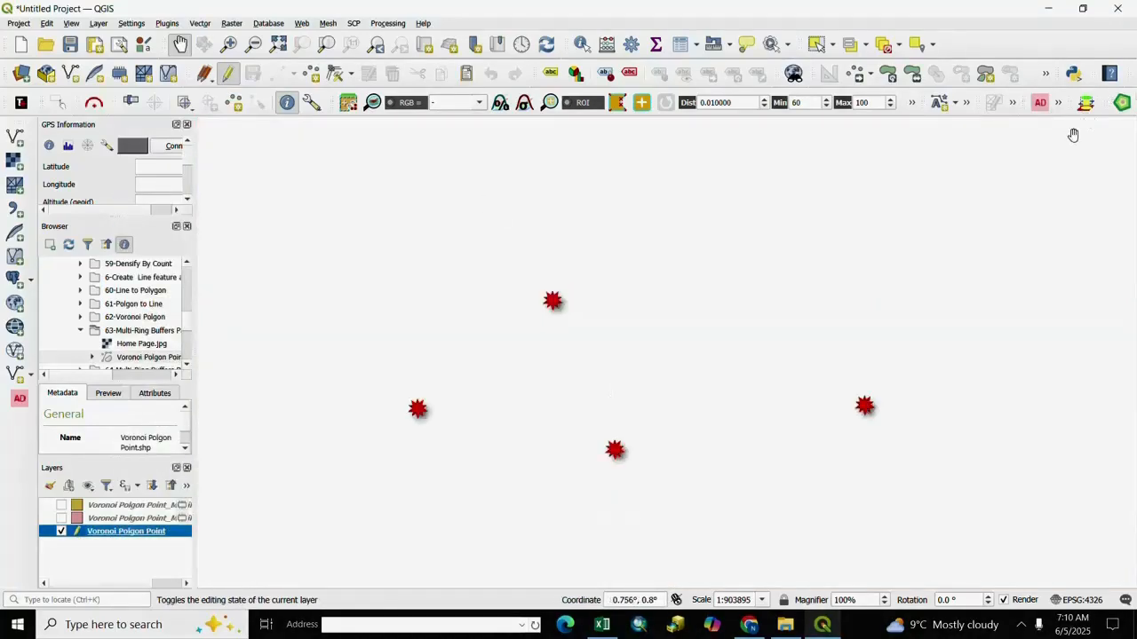
Generate a dissolved multi-ring buffer of the Voronoi Polgon Point layer with two rings at a buffer distance of 10.
left_click(1123, 103)
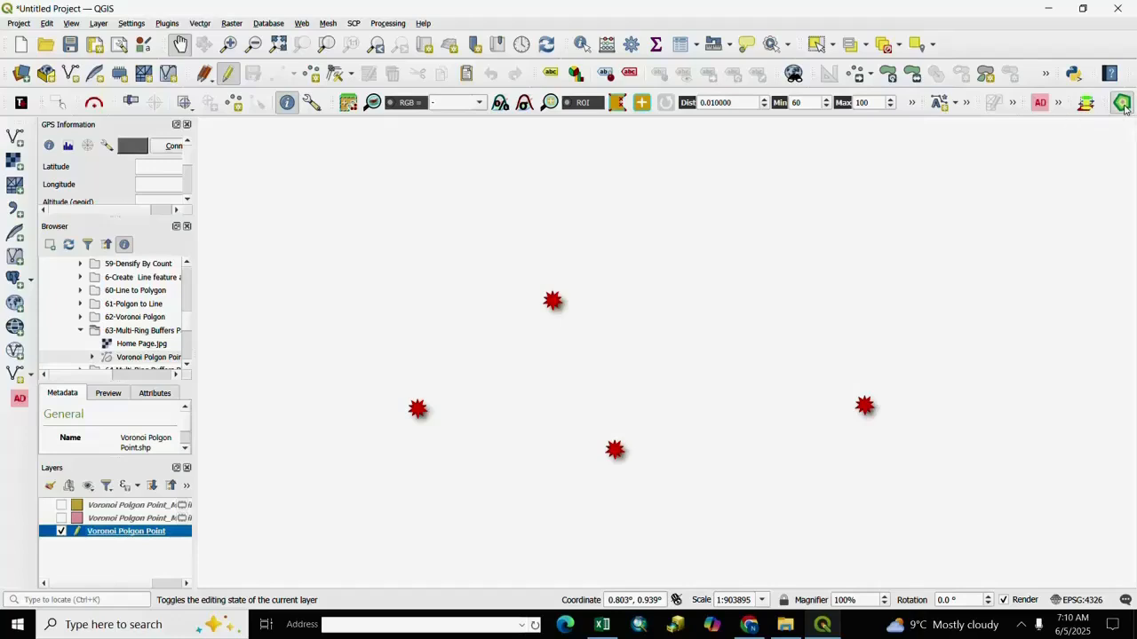
left_click_drag(610, 183, 882, 130)
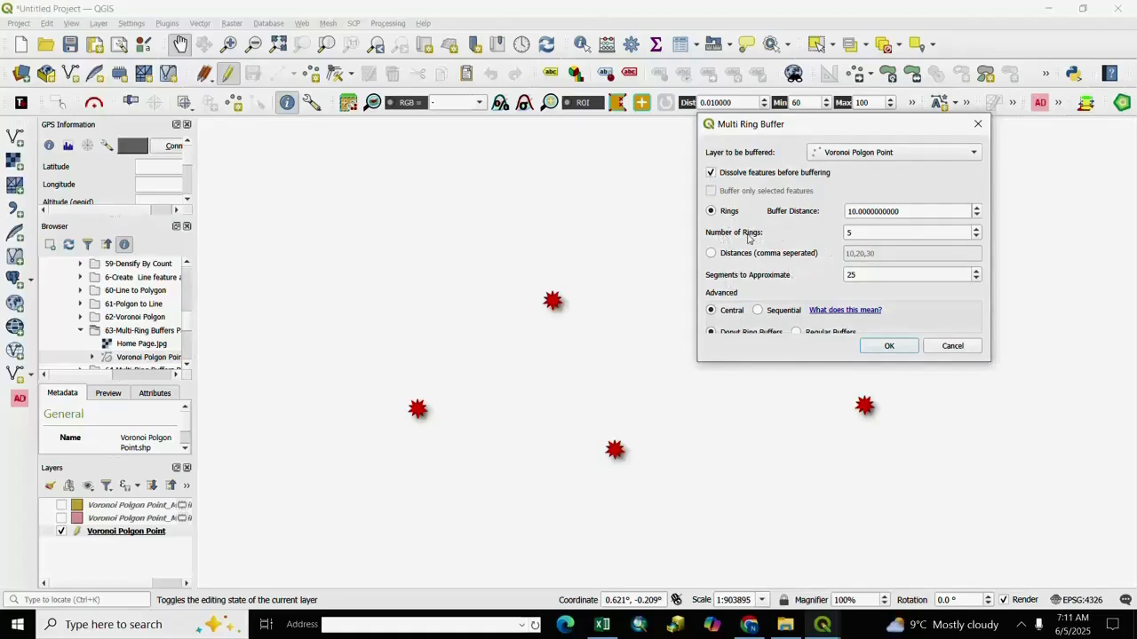
left_click(860, 233)
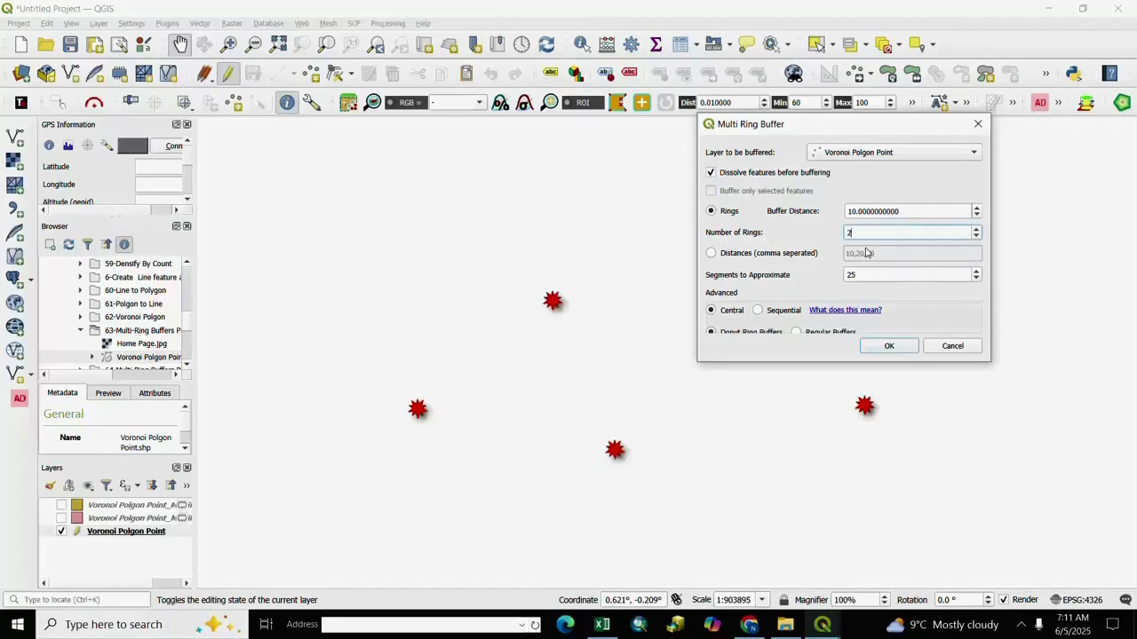
left_click(889, 345)
scroll(685, 360, "down", 5)
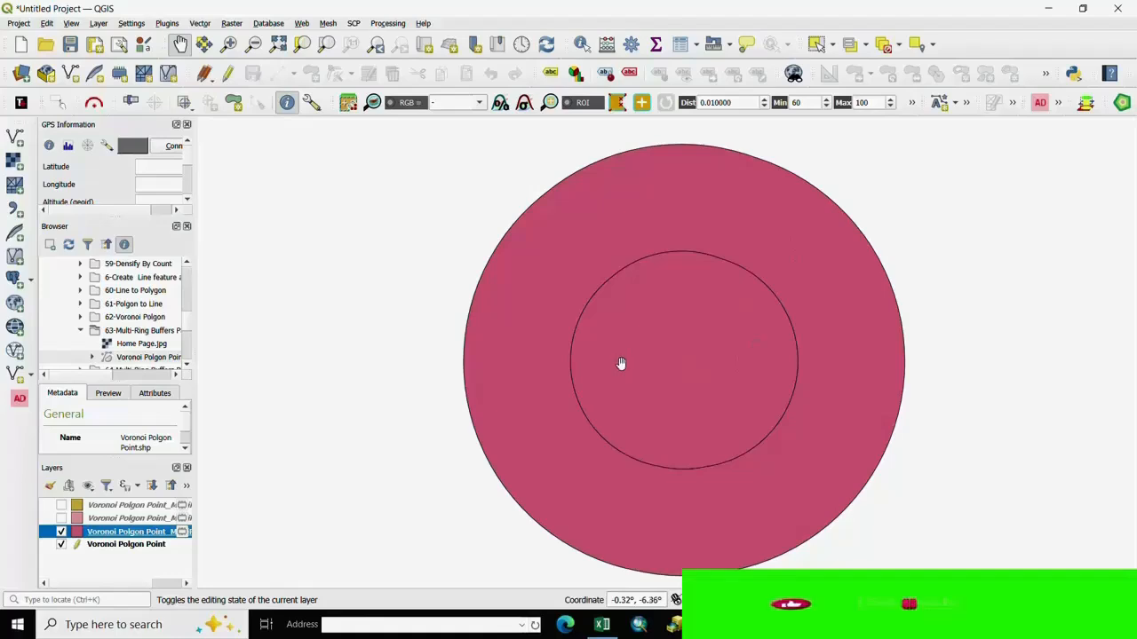
Examine the rings for distances 10 and 20 through the two-ring buffer's attribute table, and close the table.
right_click(127, 533)
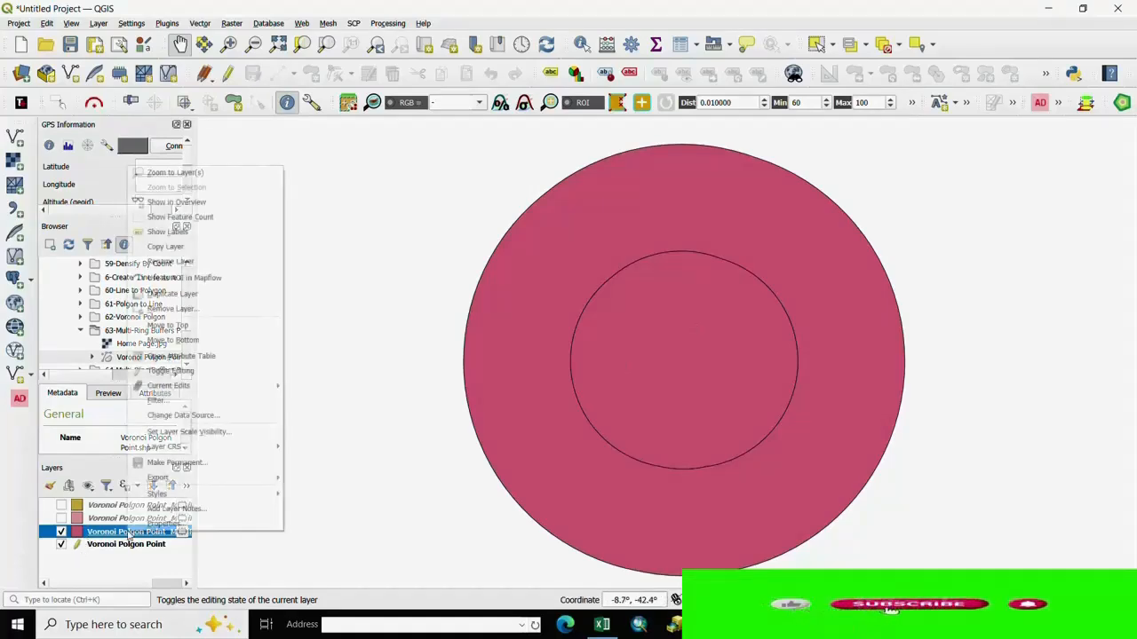
left_click(182, 357)
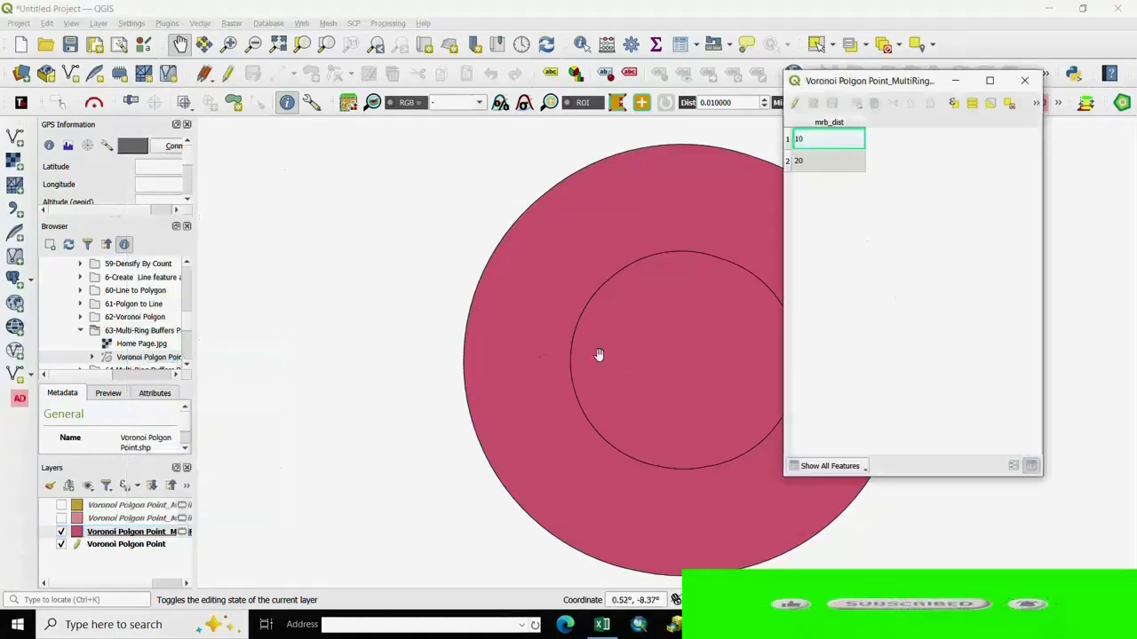
left_click(788, 161)
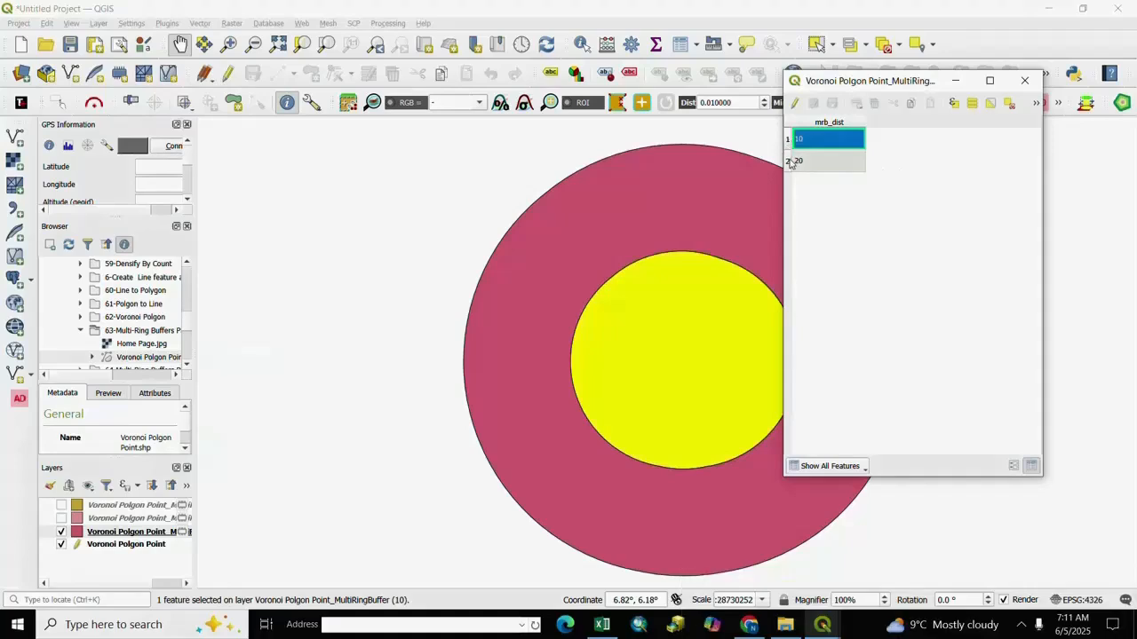
left_click(1024, 80)
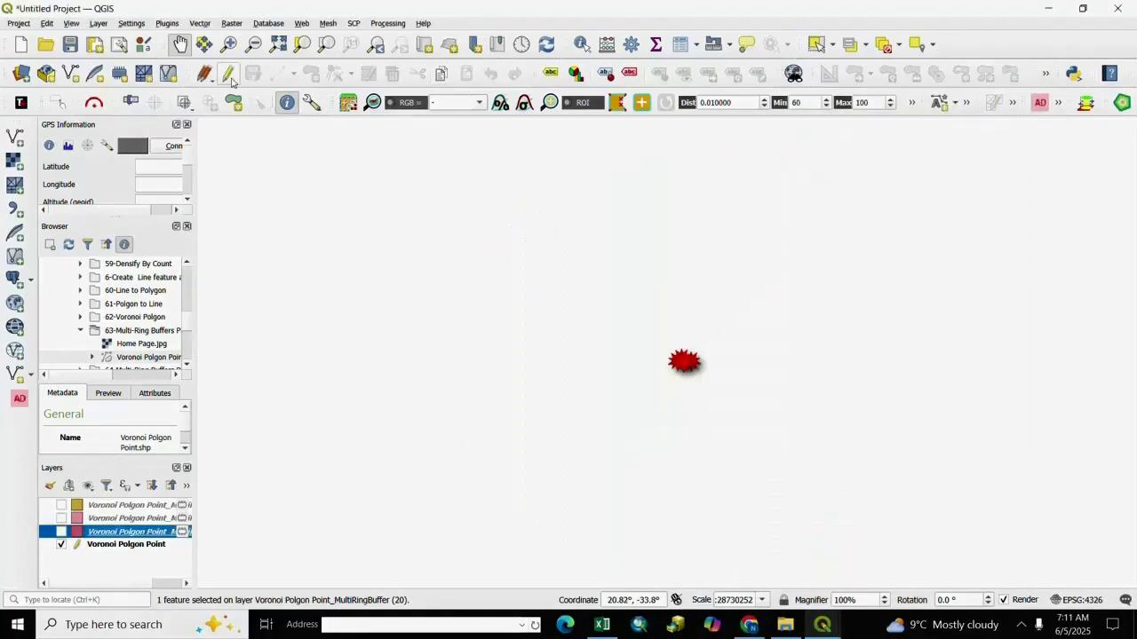
Select the southernmost of the four points in the Voronoi Polgon Point layer.
scroll(686, 361, "up", 4)
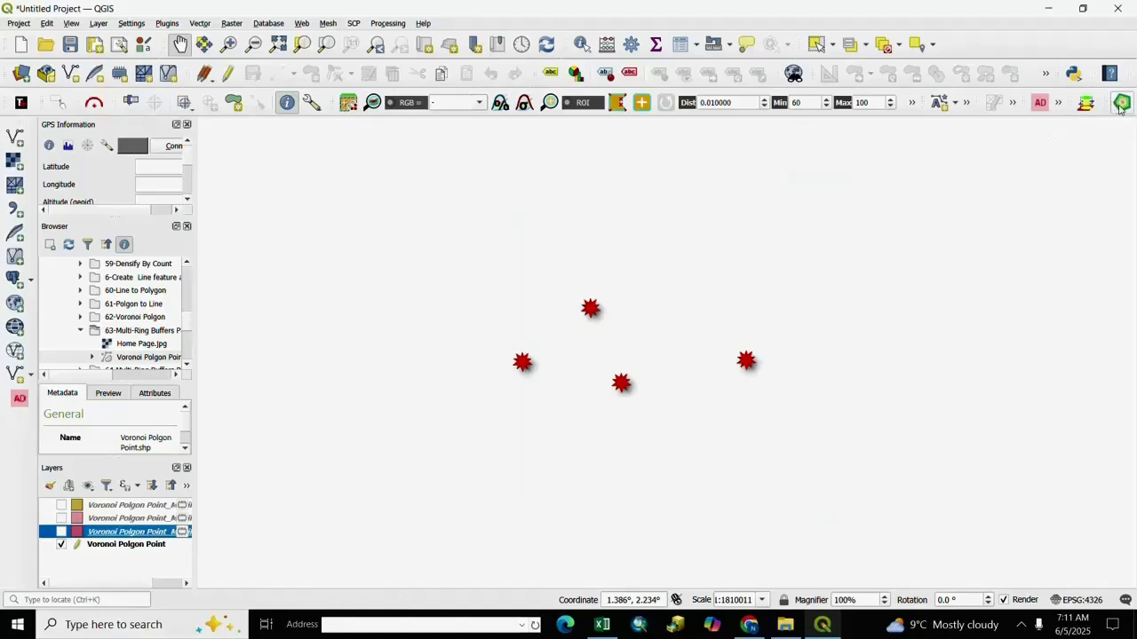
left_click(1115, 102)
left_click_drag(531, 193, 891, 124)
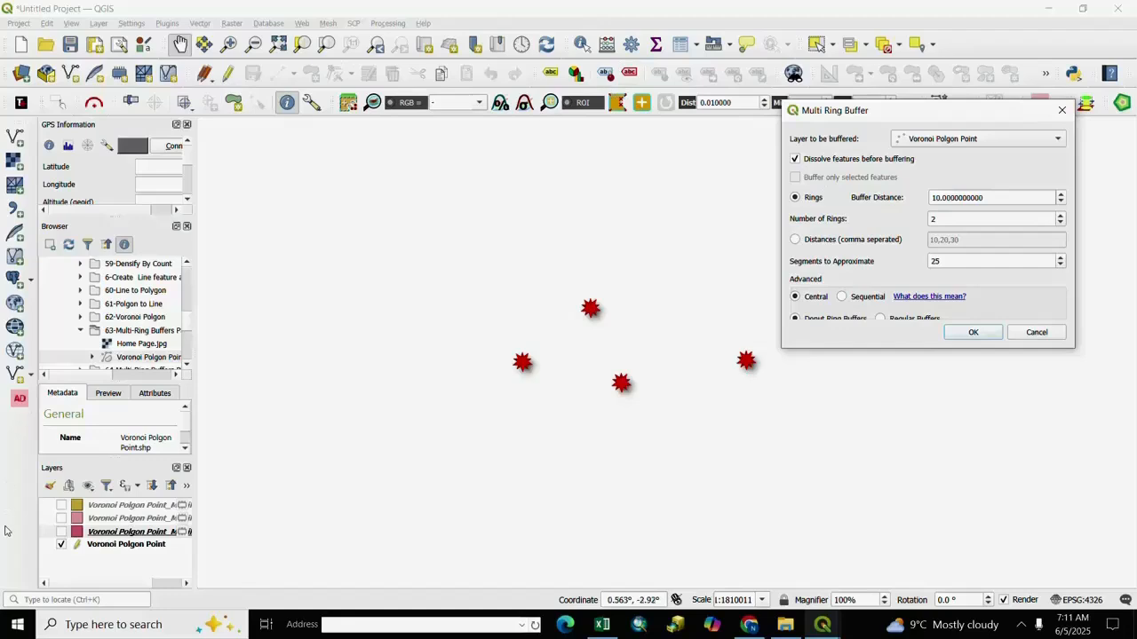
left_click(108, 544)
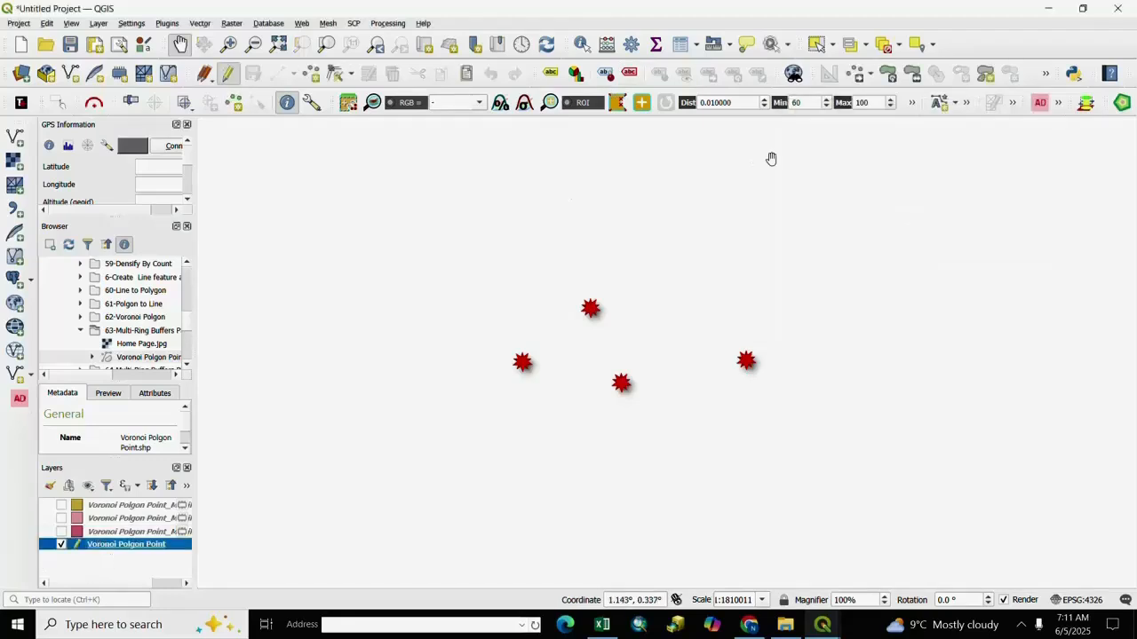
left_click(817, 44)
left_click(613, 373)
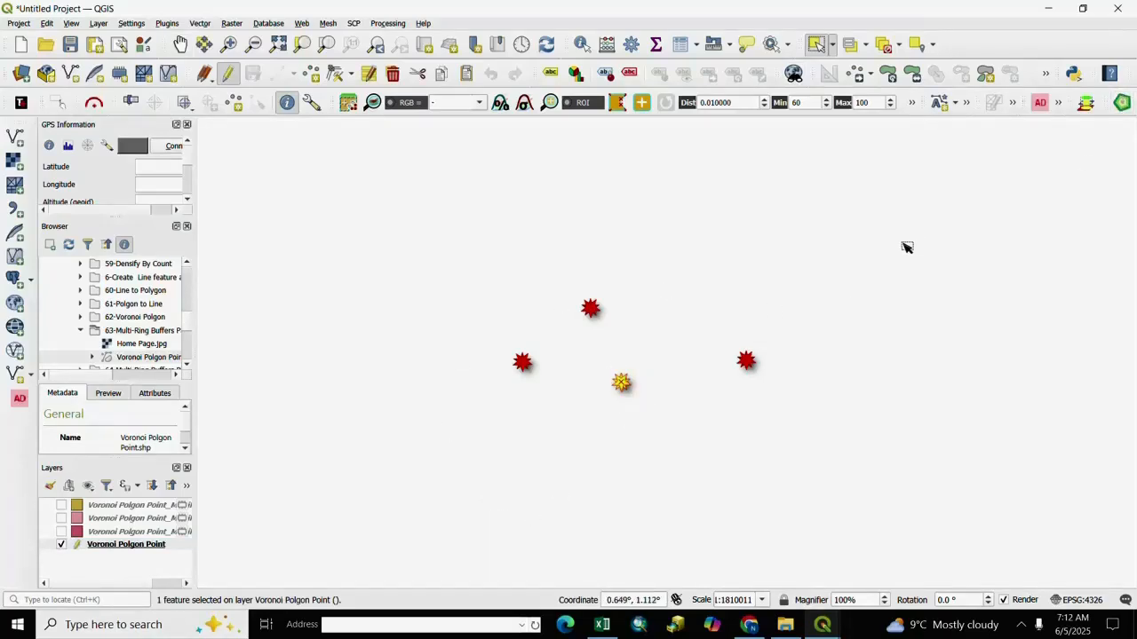
Generate a multi-ring buffer around only the selected point, with two rings at a buffer distance of 5.
left_click(1121, 103)
left_click_drag(895, 113, 855, 105)
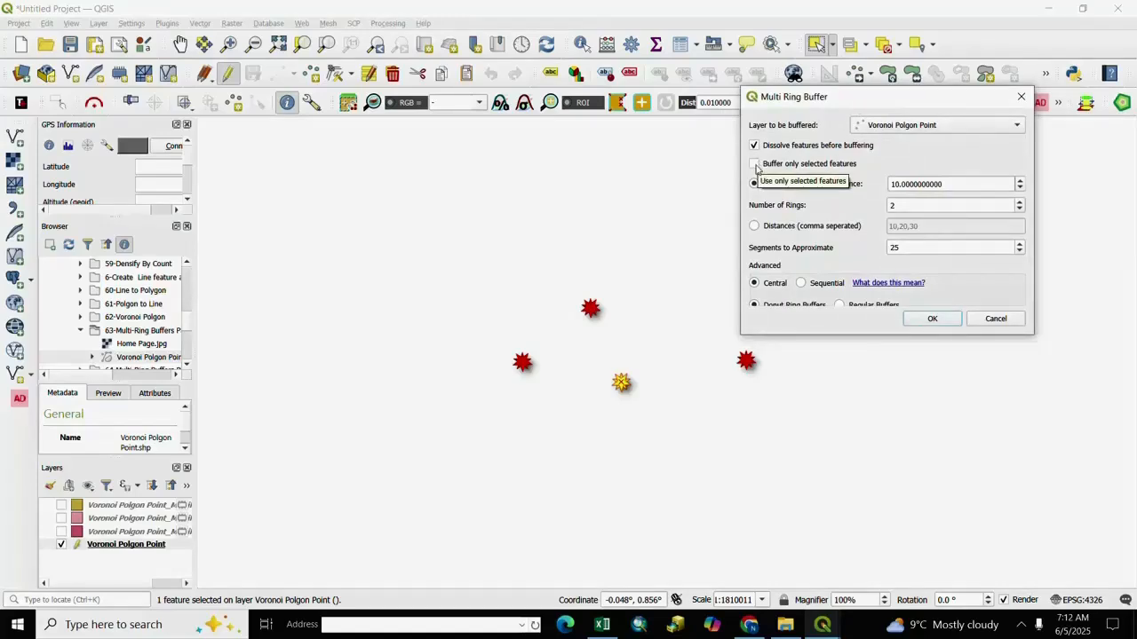
left_click(755, 165)
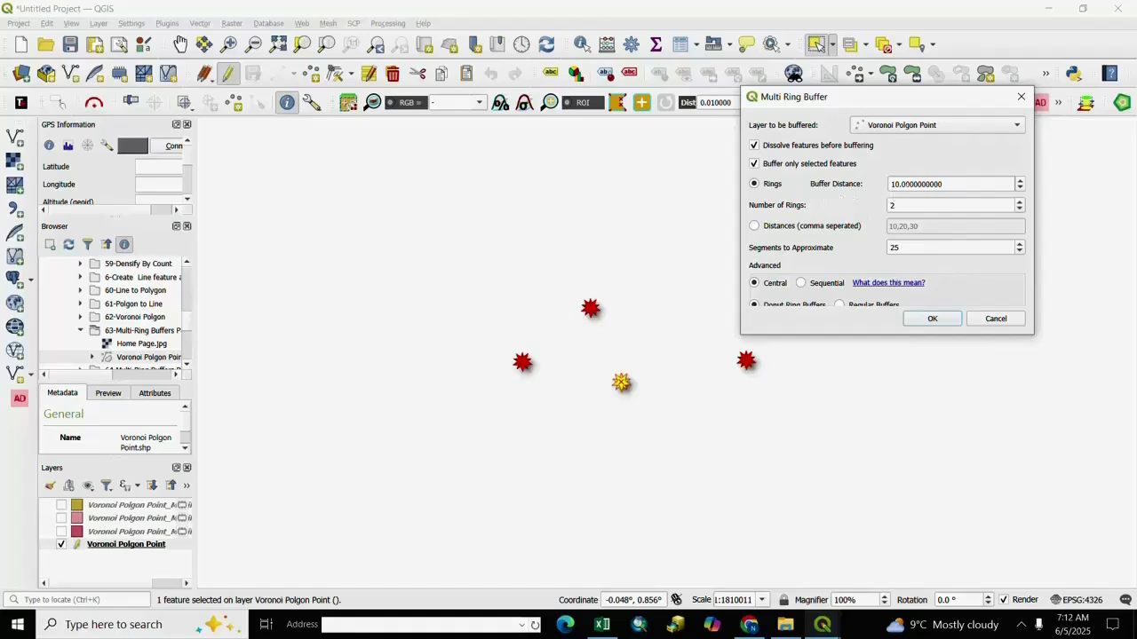
left_click(900, 185)
key("BackSpace")
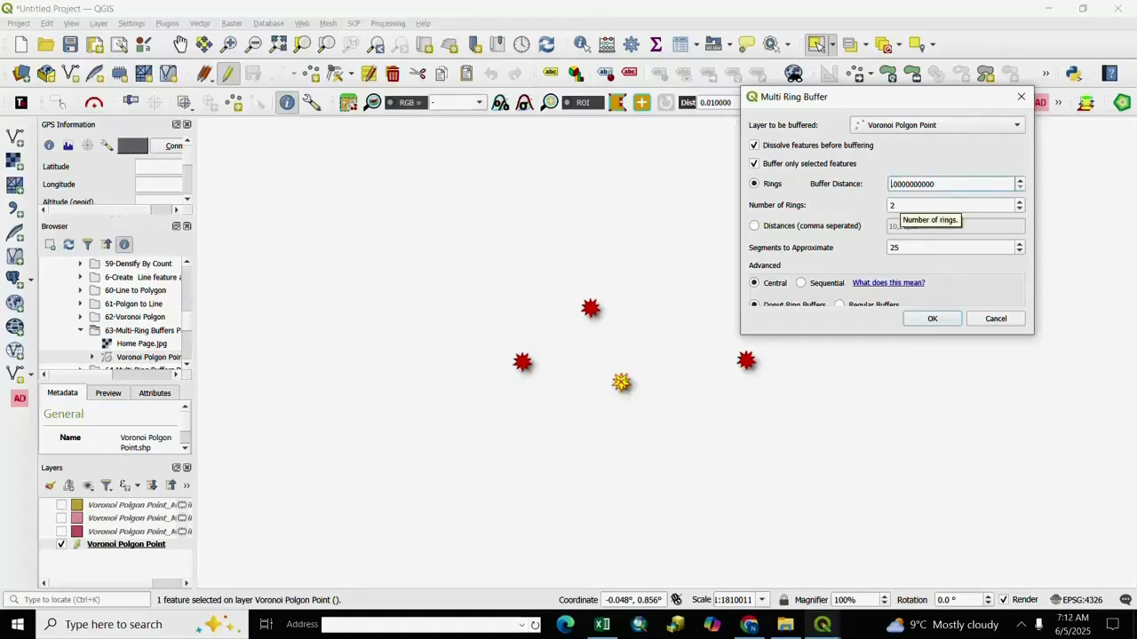
left_click(924, 318)
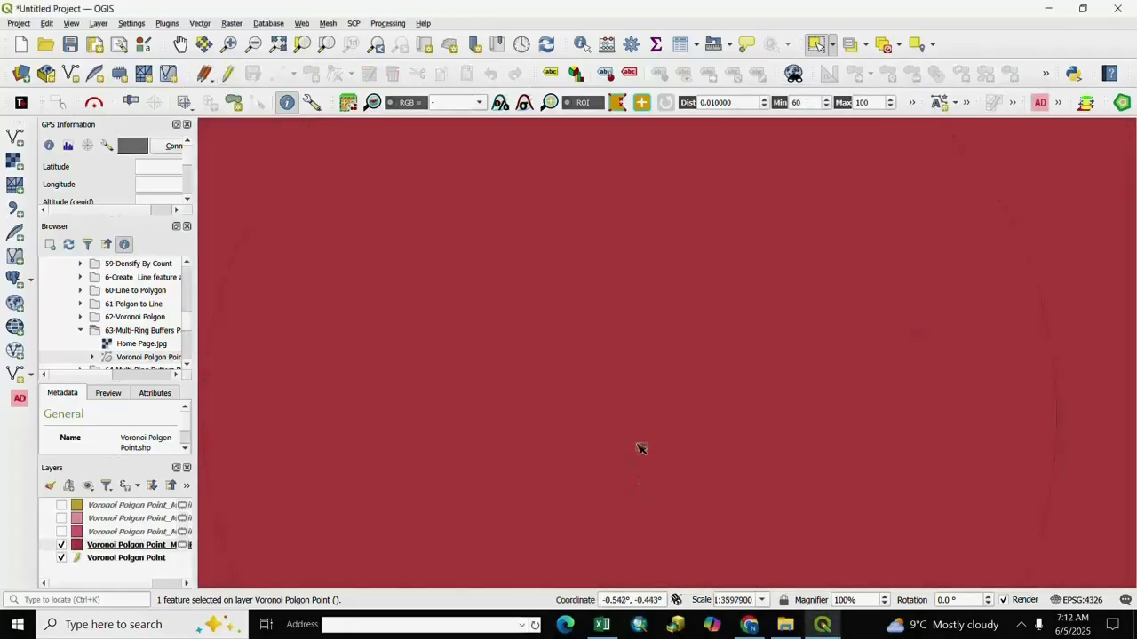
scroll(640, 450, "down", 4)
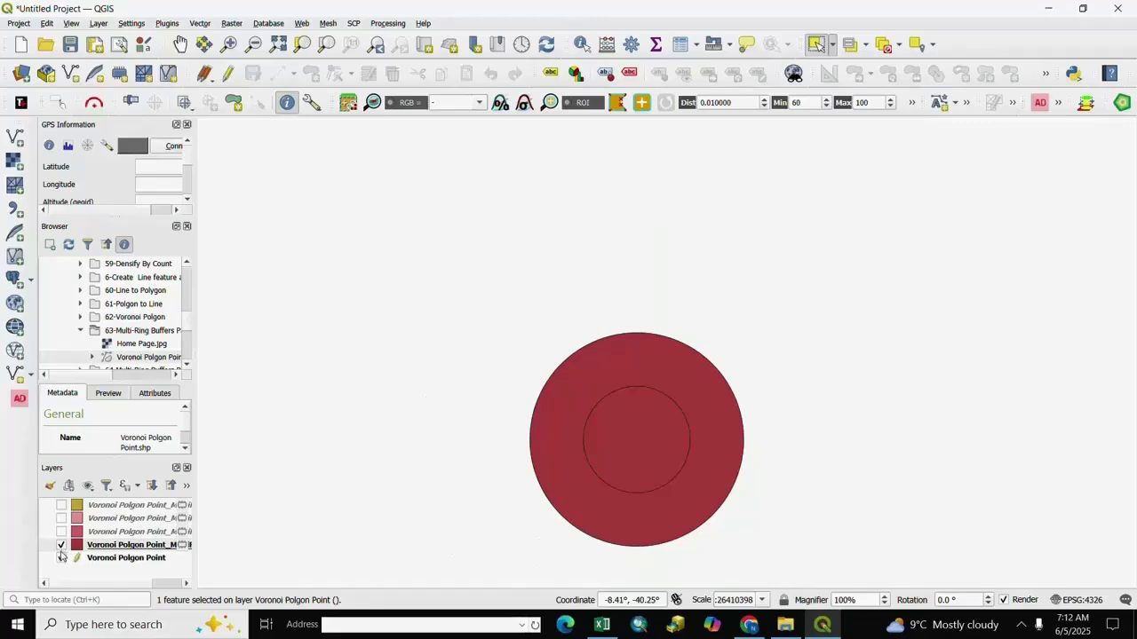
Hide the point layer, examine the 5 and 10 distance rings through the new buffer's attribute table, and close the table.
left_click(61, 558)
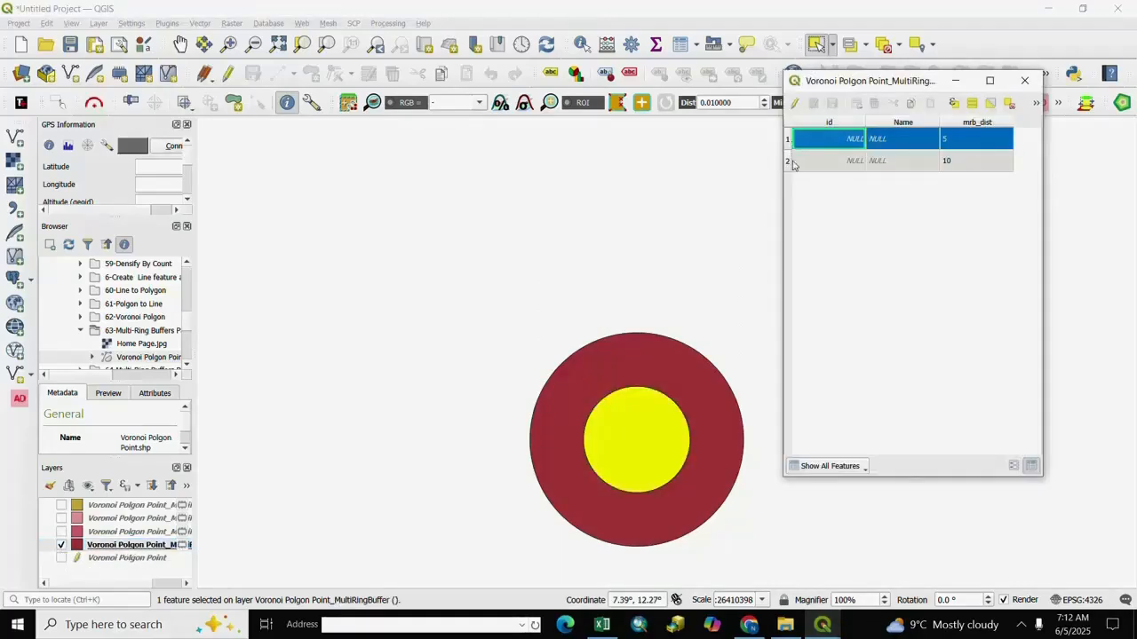
left_click(791, 161)
left_click(788, 141)
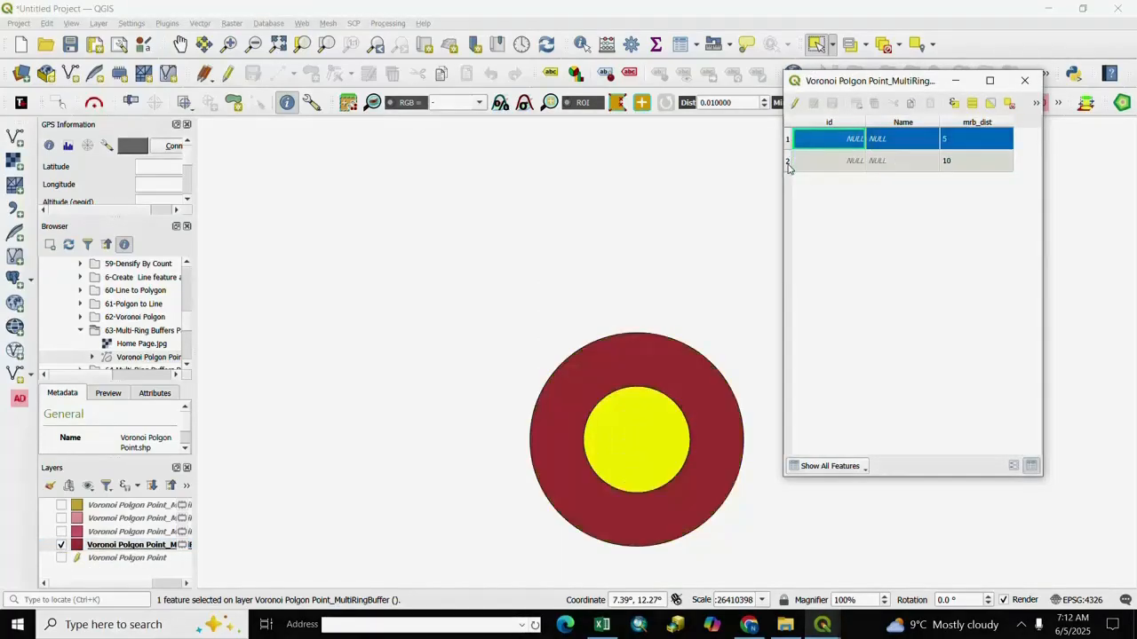
left_click(788, 161)
left_click(788, 141)
left_click(1024, 81)
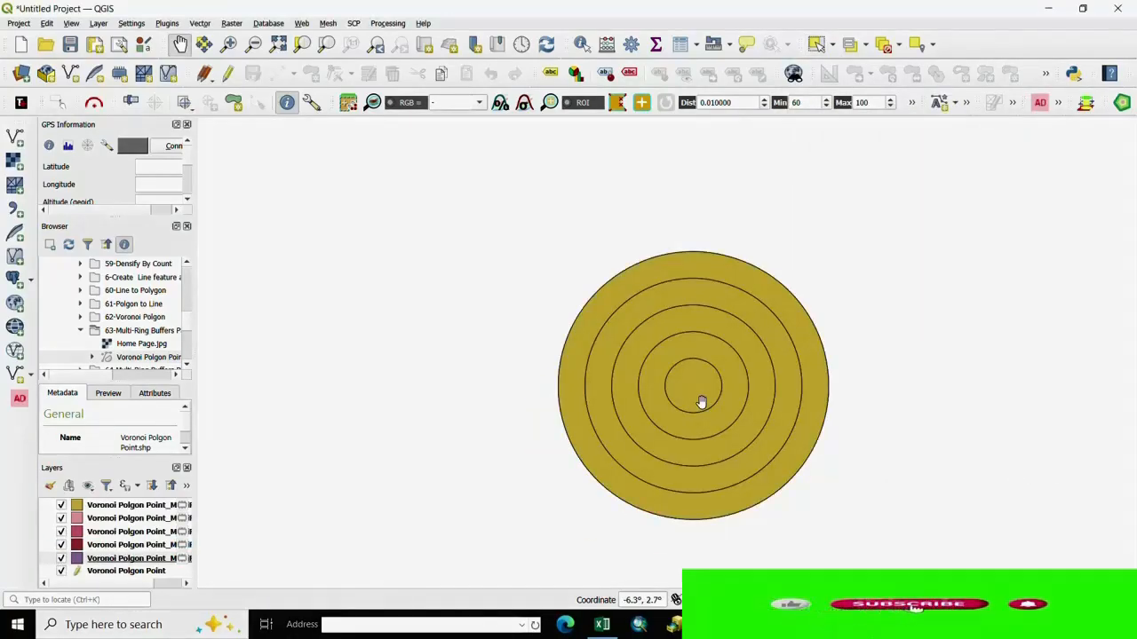
scroll(701, 402, "up", 1)
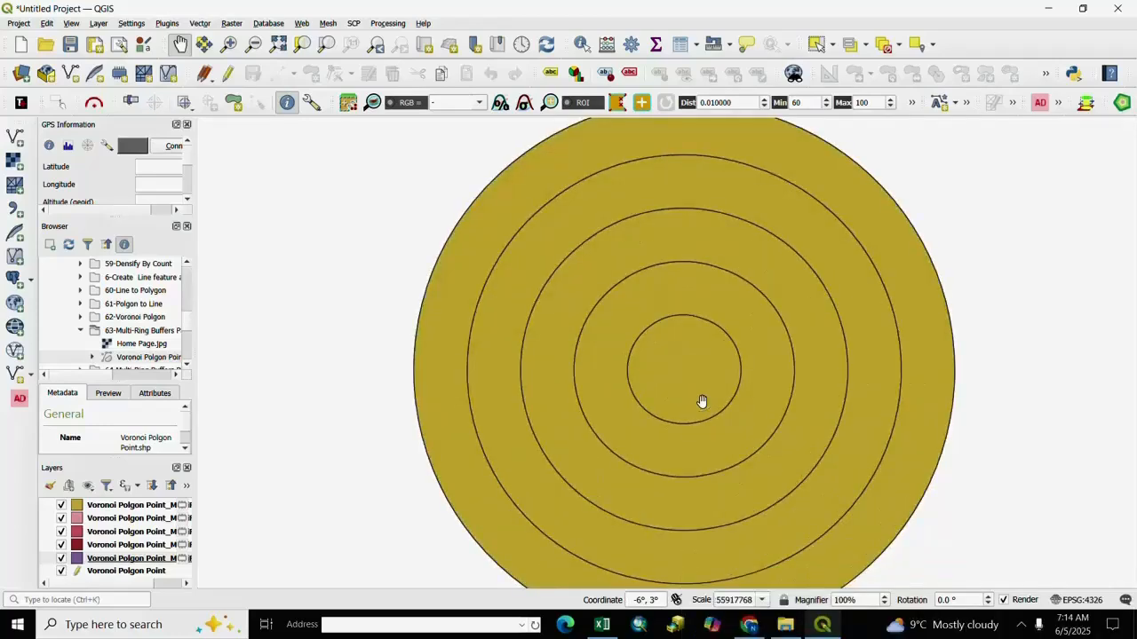
scroll(702, 402, "down", 1)
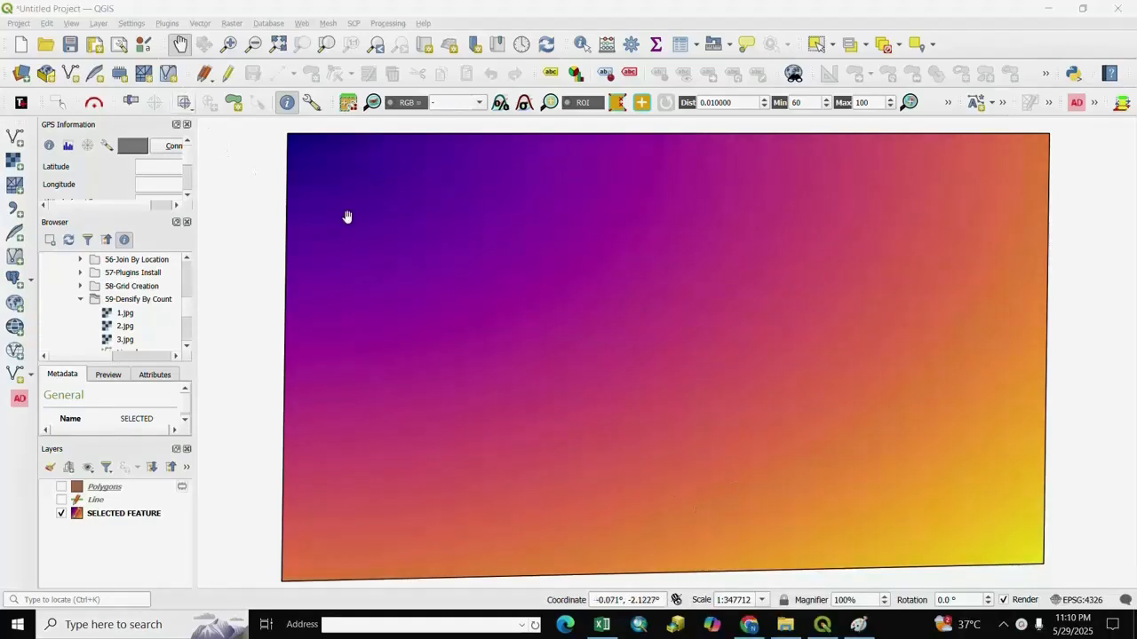
Convert the SELECTED FEATURE polygon layer to a temporary line layer with Polygons to Lines.
left_click(120, 515)
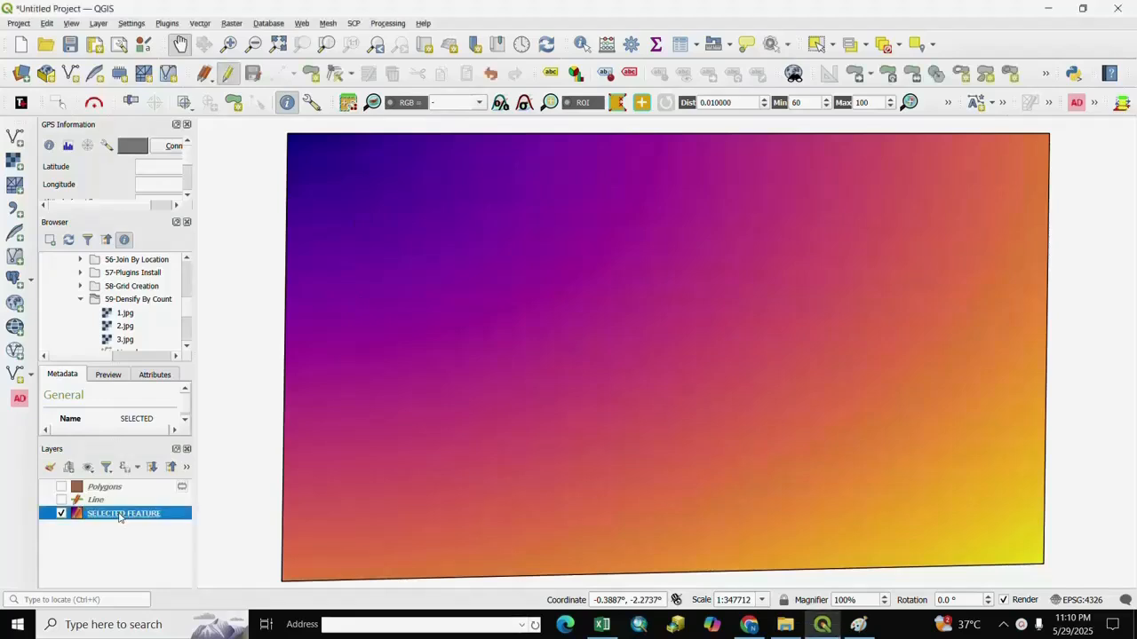
left_click(201, 24)
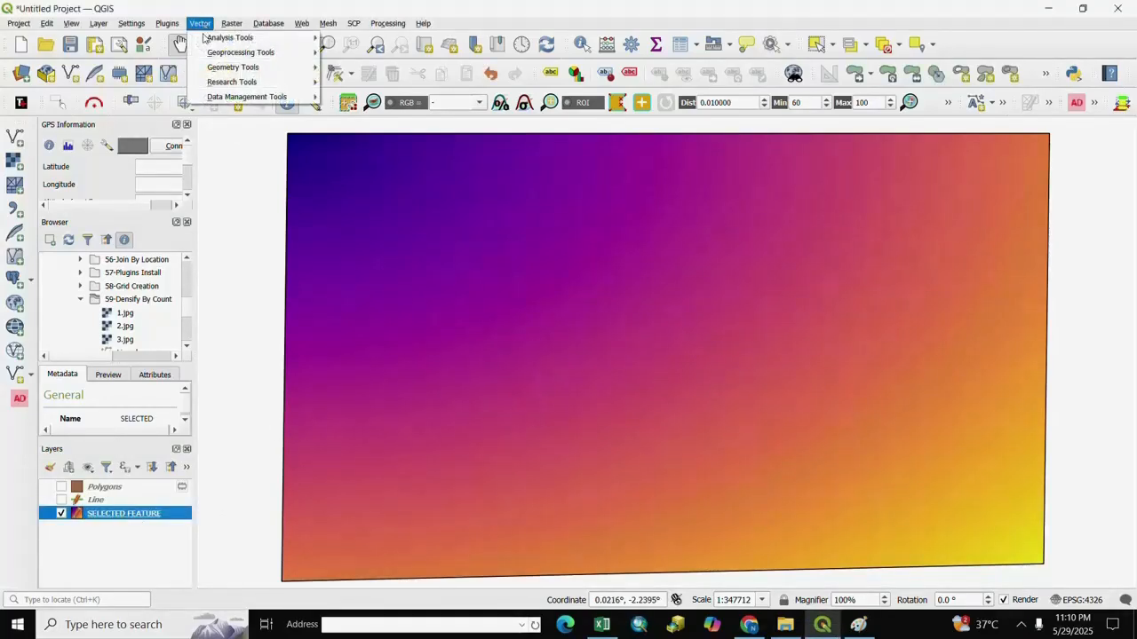
mouse_move(255, 71)
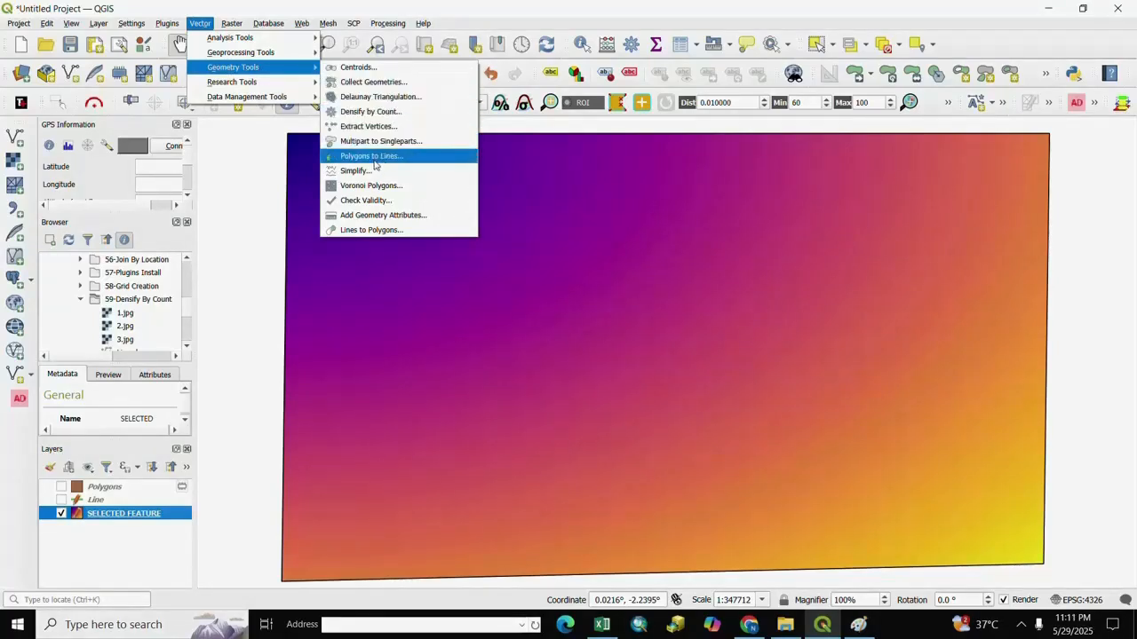
left_click(373, 158)
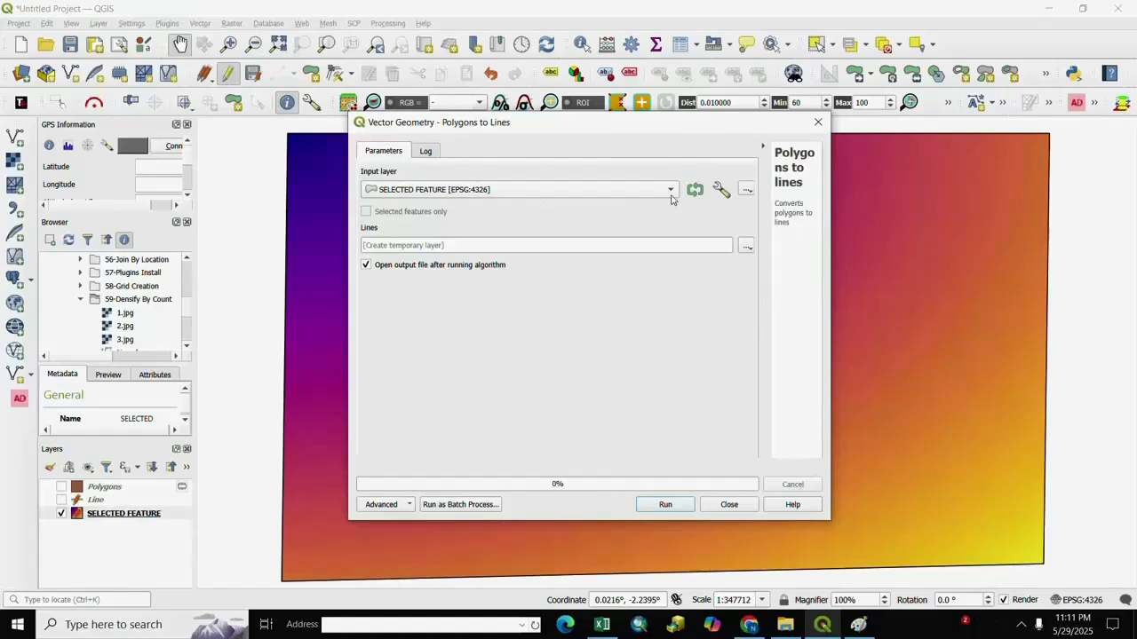
left_click(671, 191)
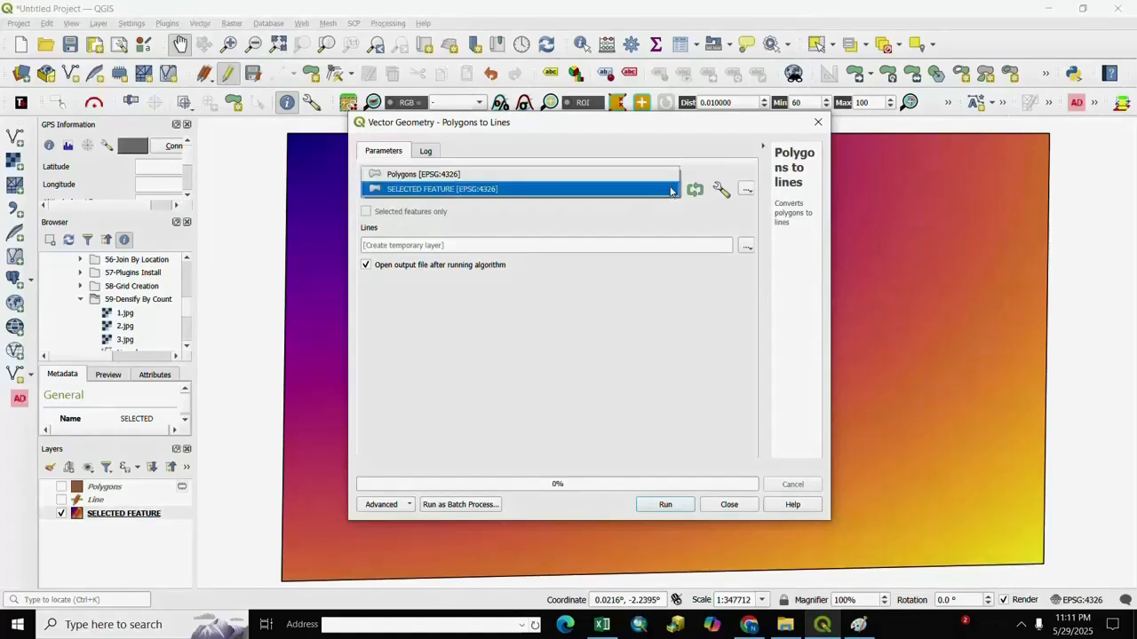
left_click(419, 189)
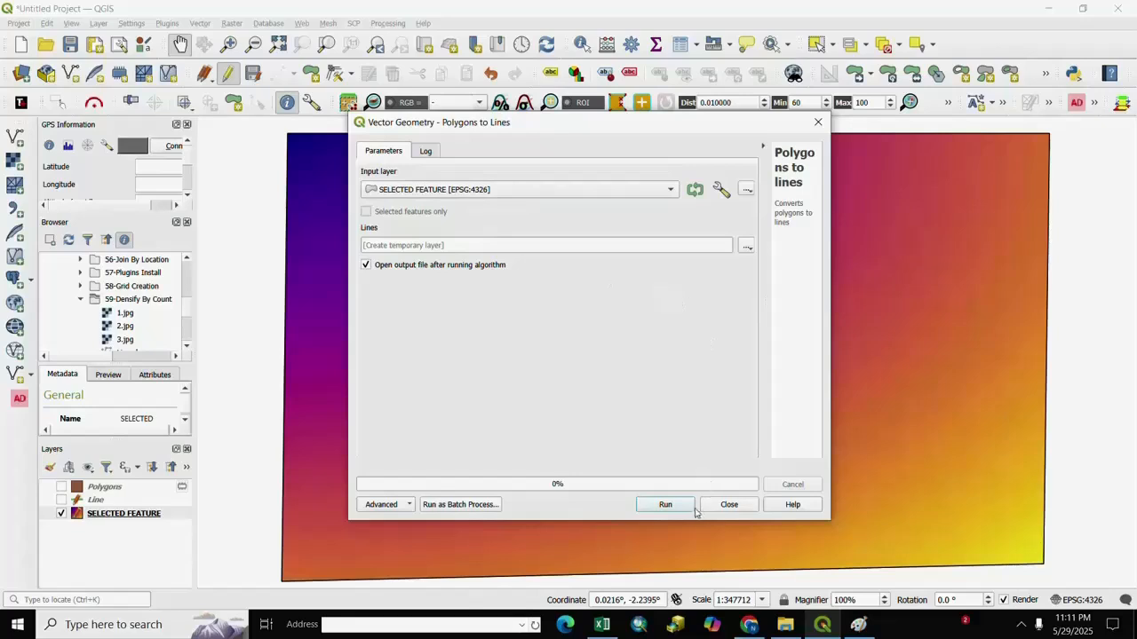
left_click(666, 505)
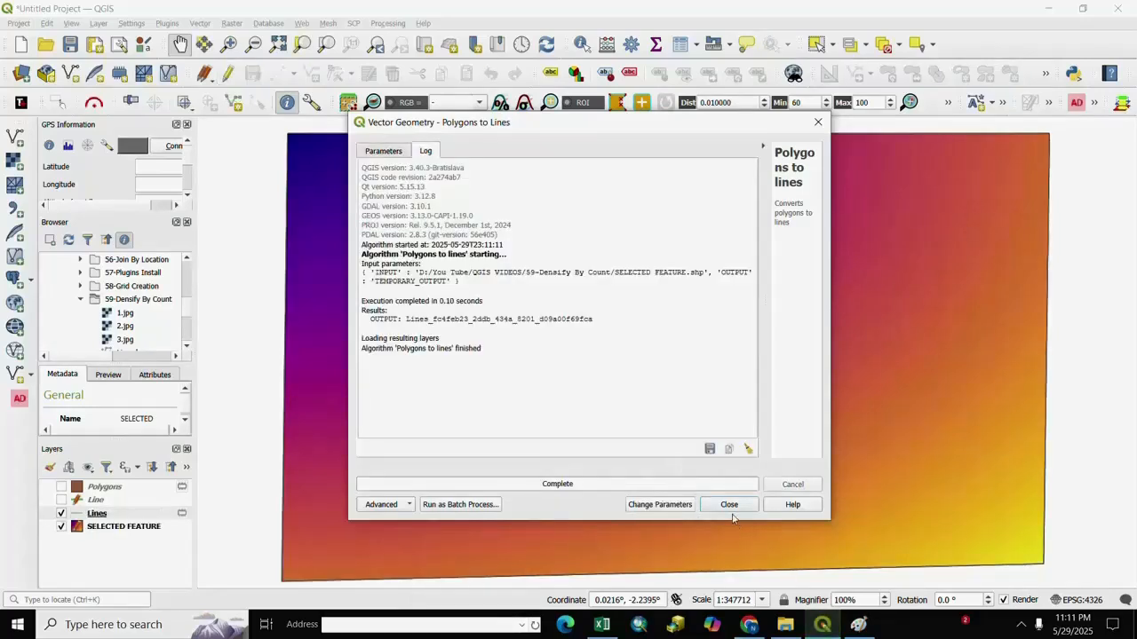
left_click(729, 505)
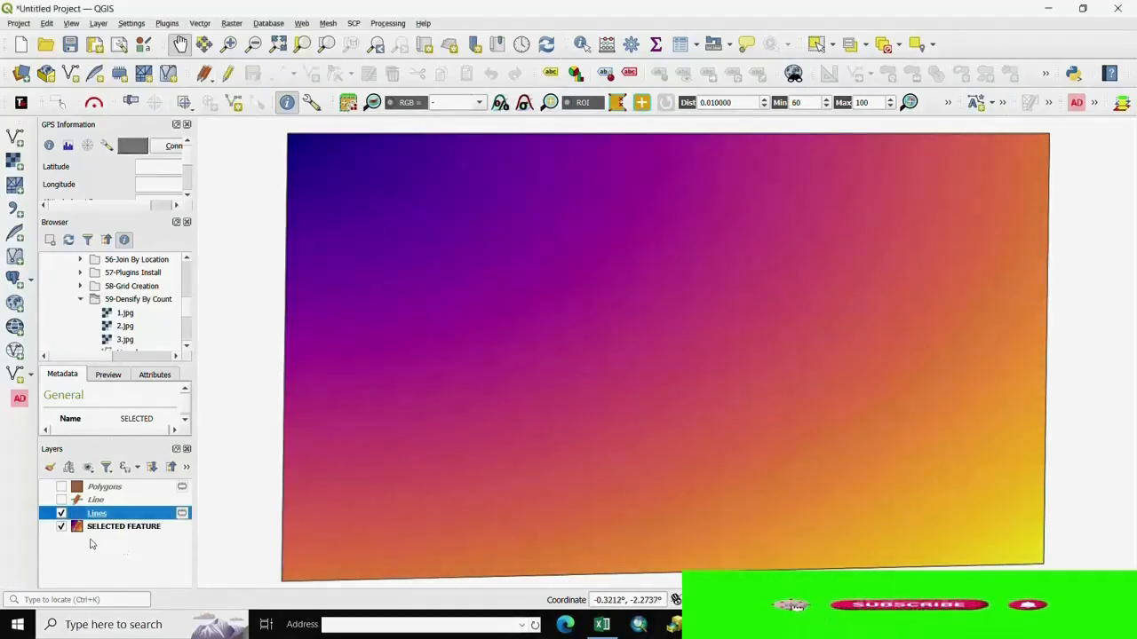
Hide the SELECTED FEATURE layer and examine the extracted outline of the Lines layer on the canvas.
left_click(61, 527)
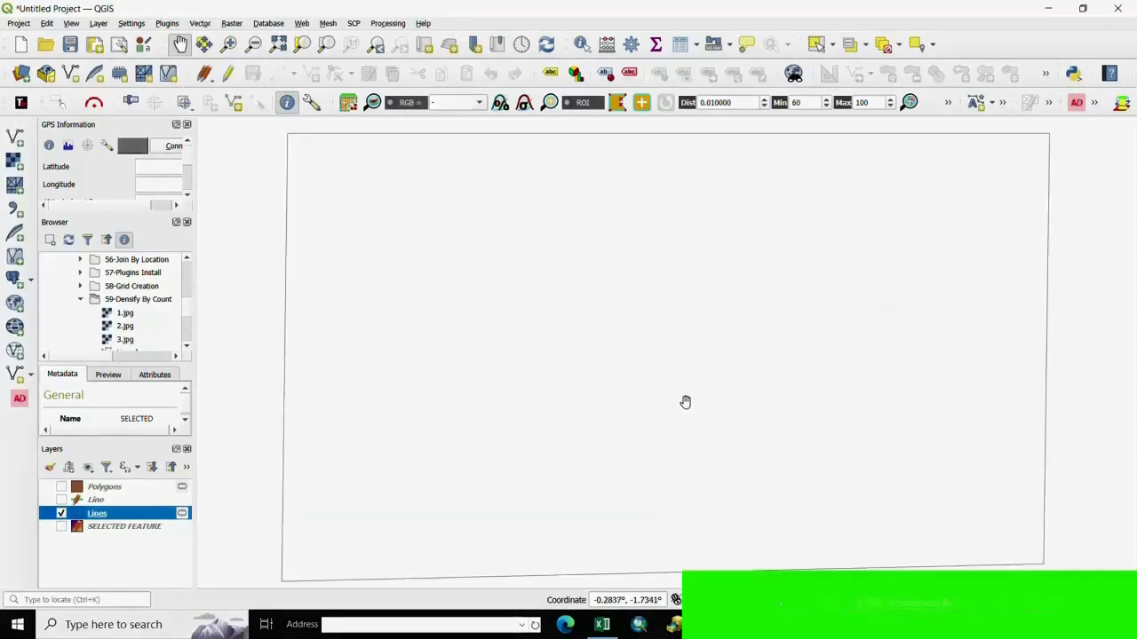
scroll(686, 402, "down", 1)
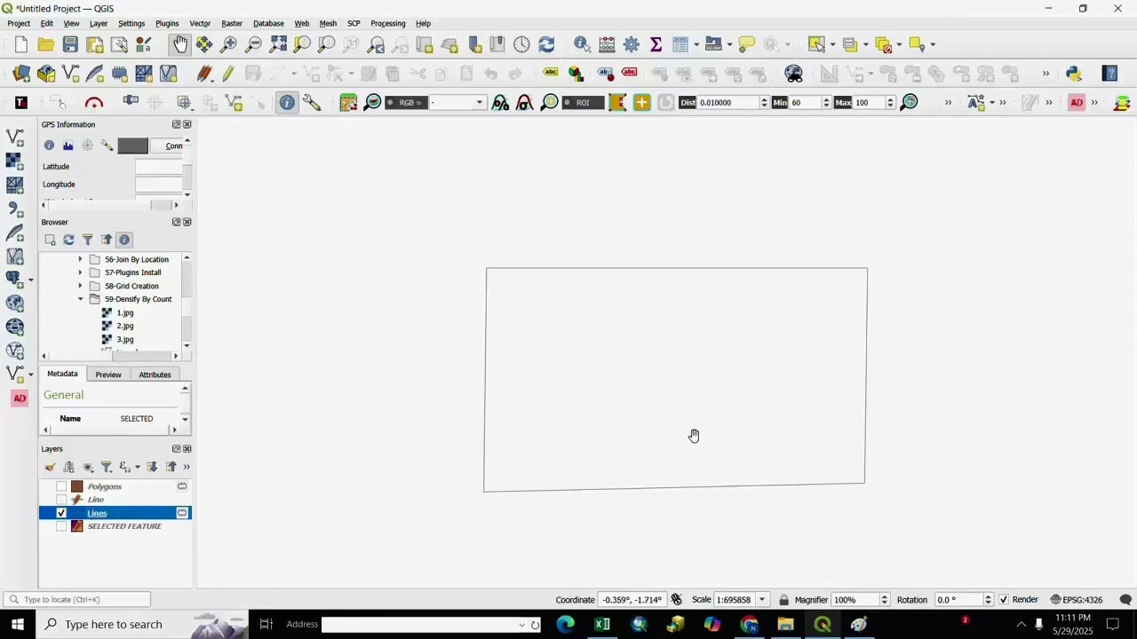
left_click_drag(693, 436, 693, 440)
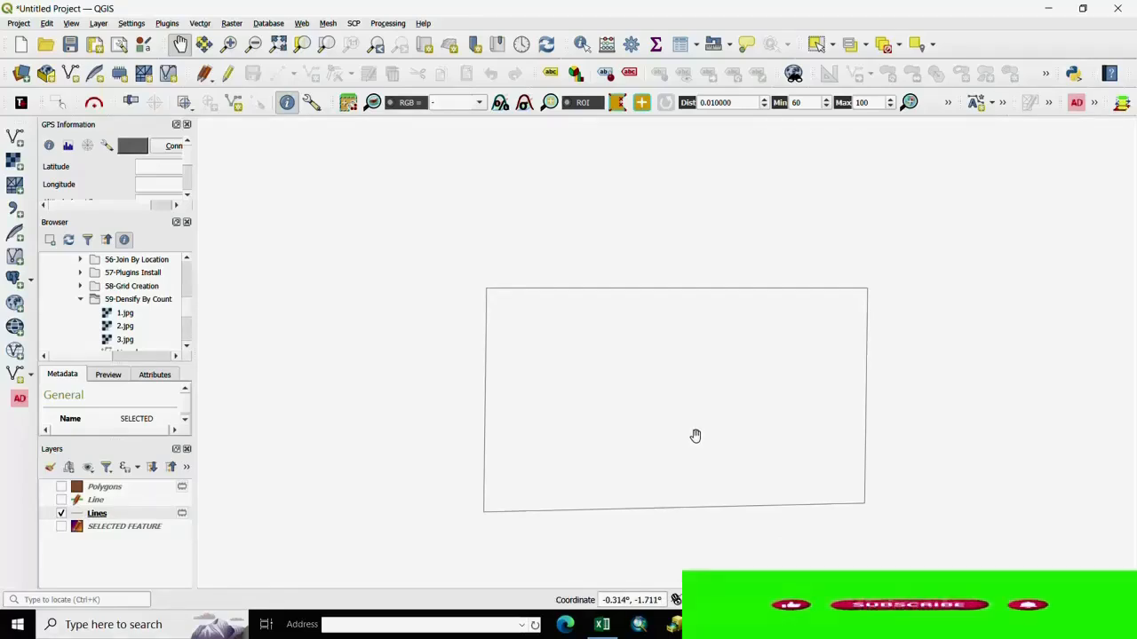
mouse_move(693, 426)
left_mouse_down()
mouse_move(685, 411)
mouse_move(696, 414)
left_mouse_up()
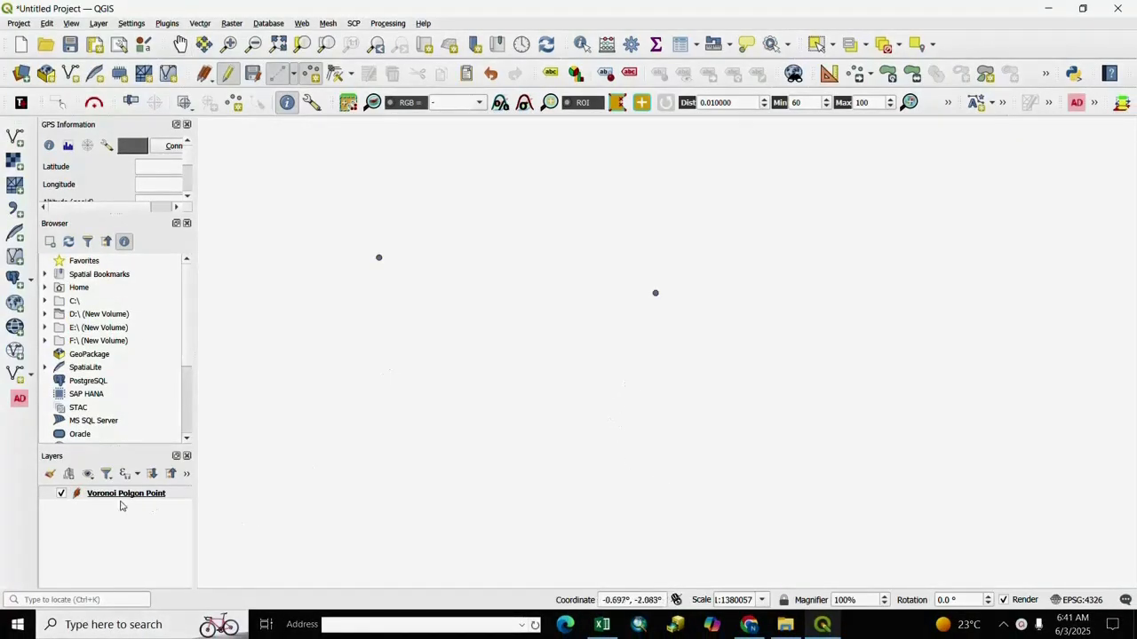
Try to generate Voronoi polygons from the two points of the Voronoi Polgon Point layer.
left_click(199, 24)
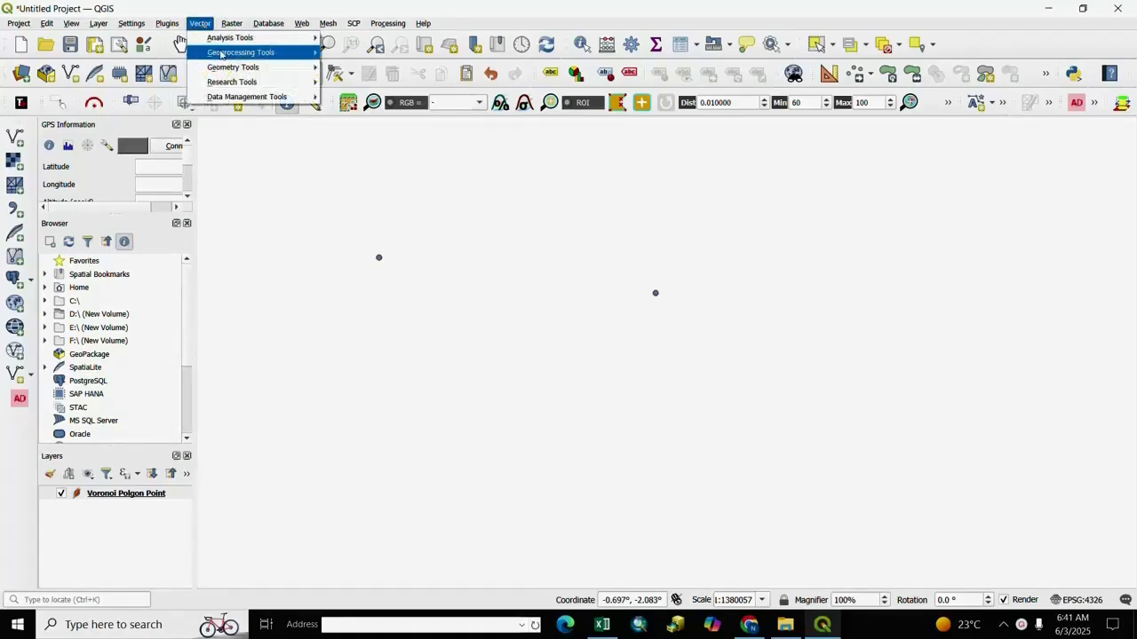
mouse_move(266, 68)
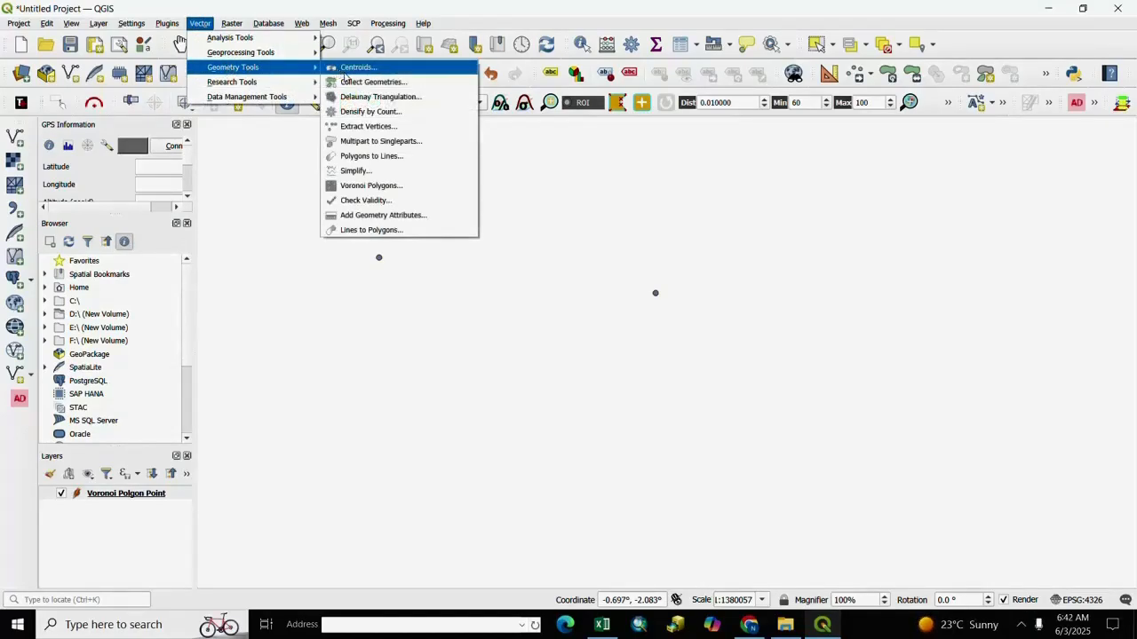
left_click(370, 187)
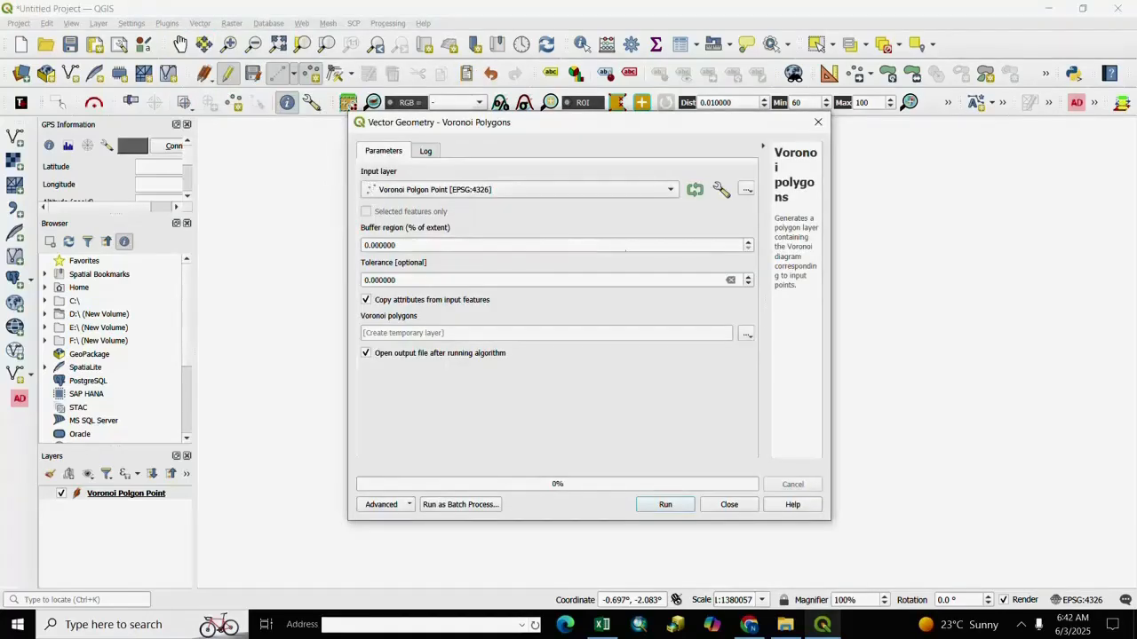
left_click(672, 191)
left_click(476, 191)
left_click(664, 505)
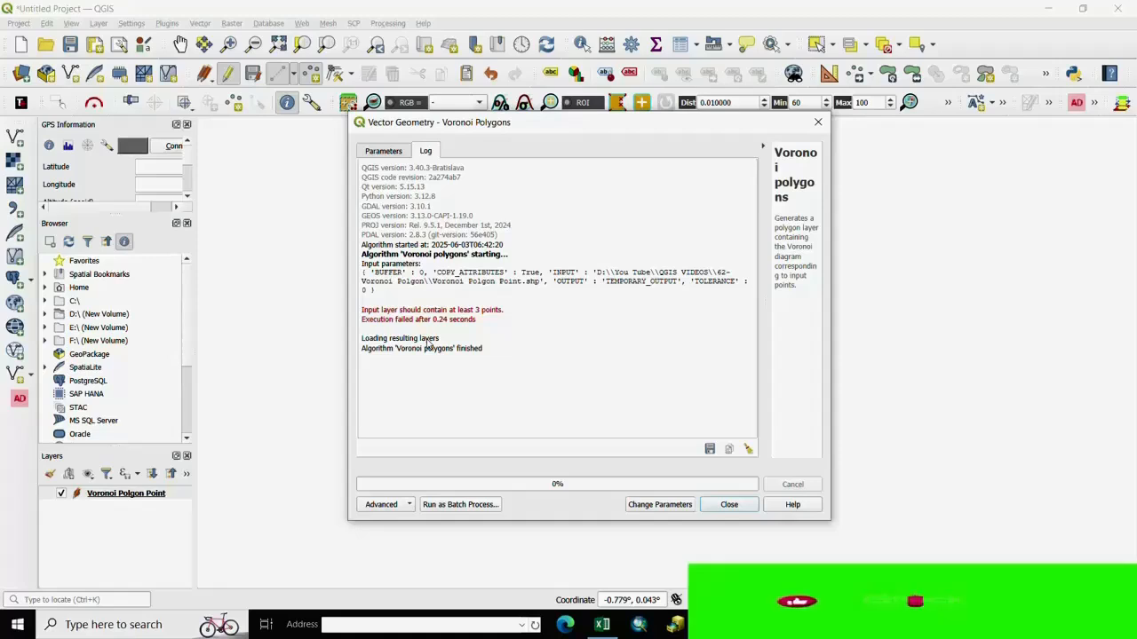
left_click(729, 504)
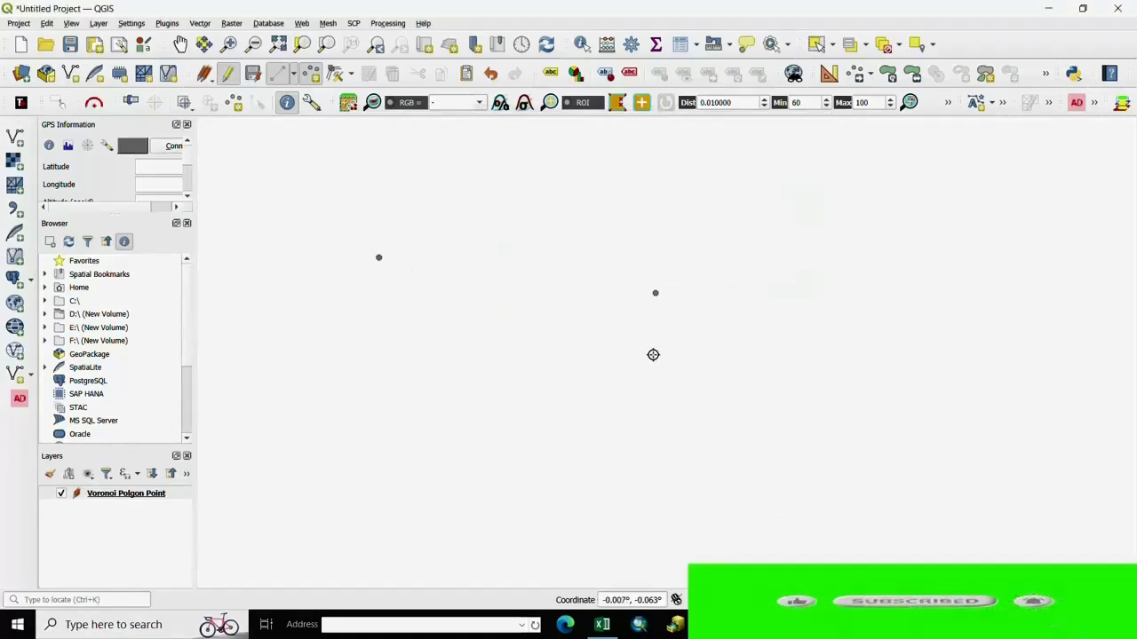
Add four scattered points around the existing two in the Voronoi Polgon Point layer, leaving their id and Name attributes empty.
left_click(124, 494)
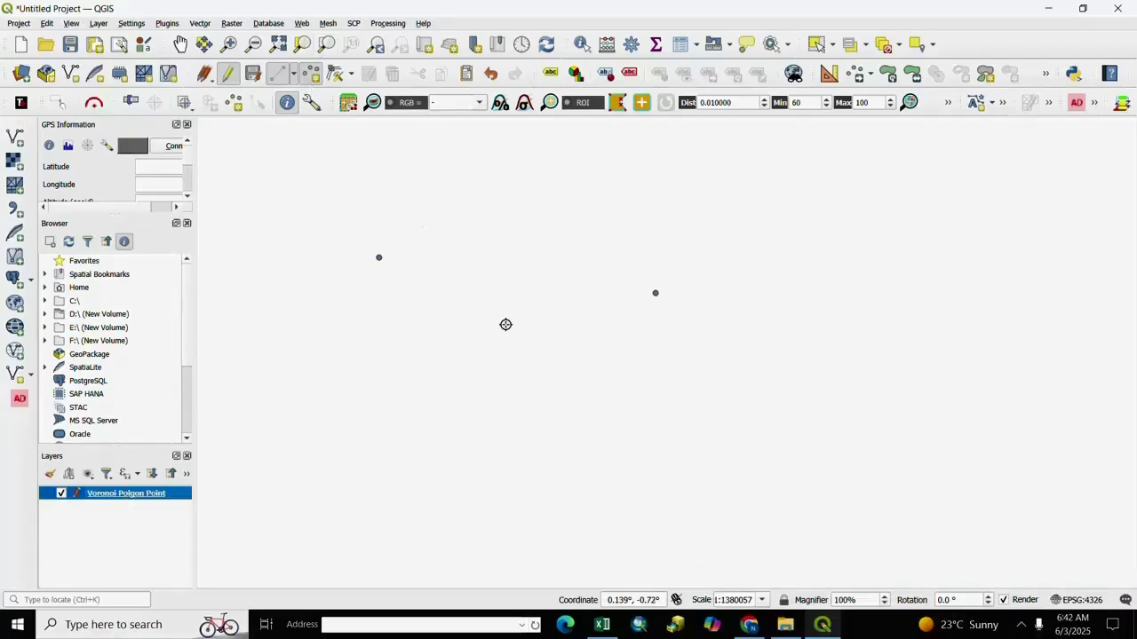
left_click(481, 419)
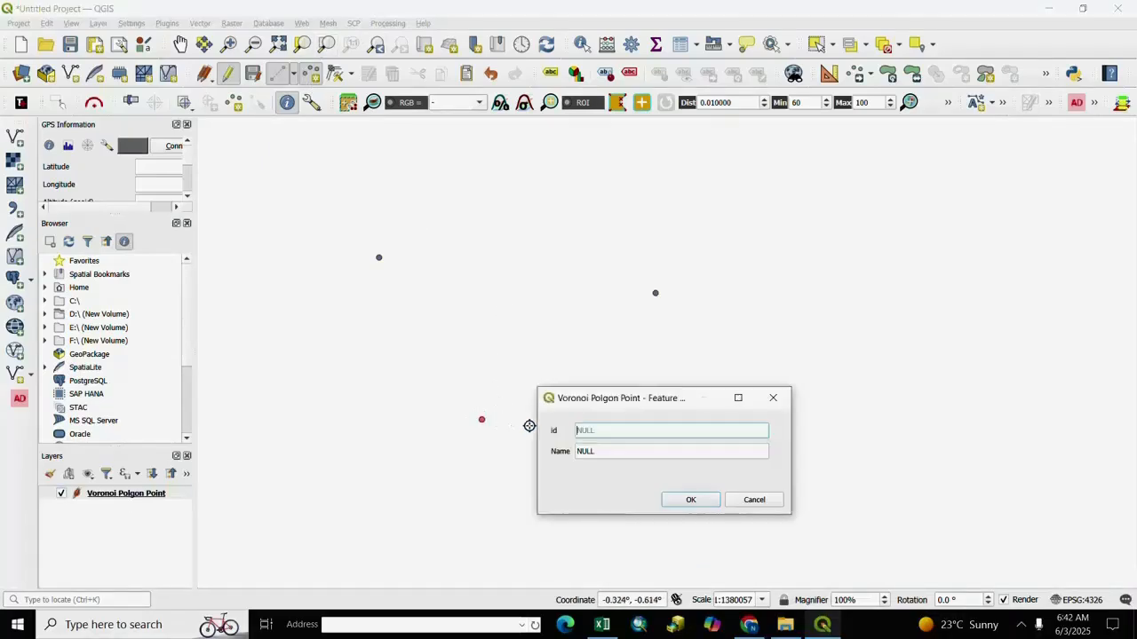
left_click(692, 501)
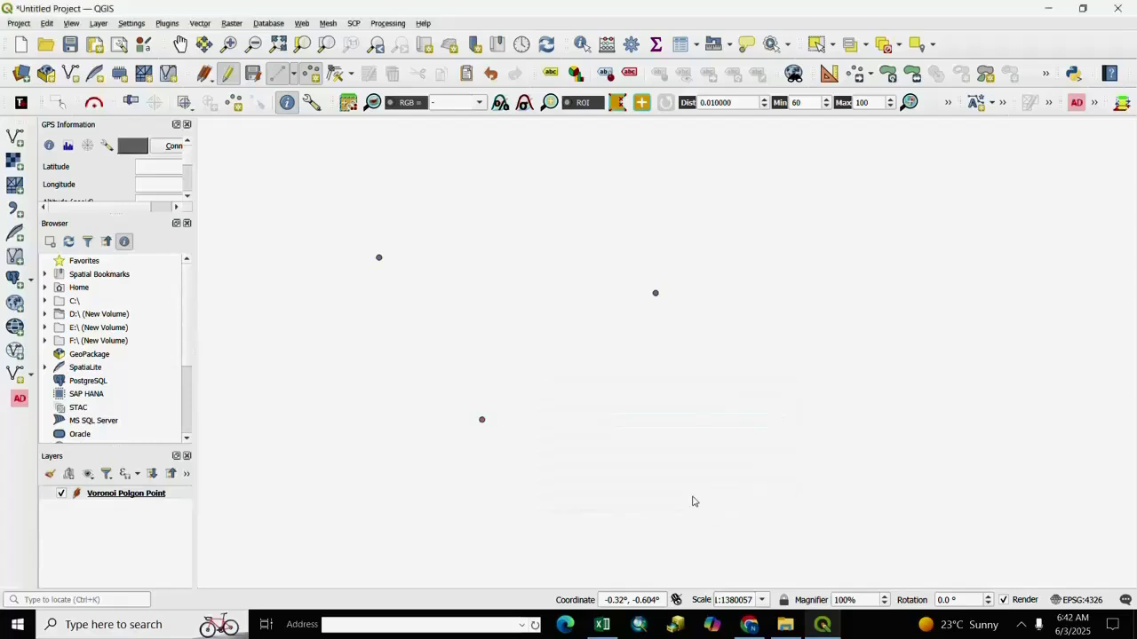
left_click(713, 404)
left_click(692, 500)
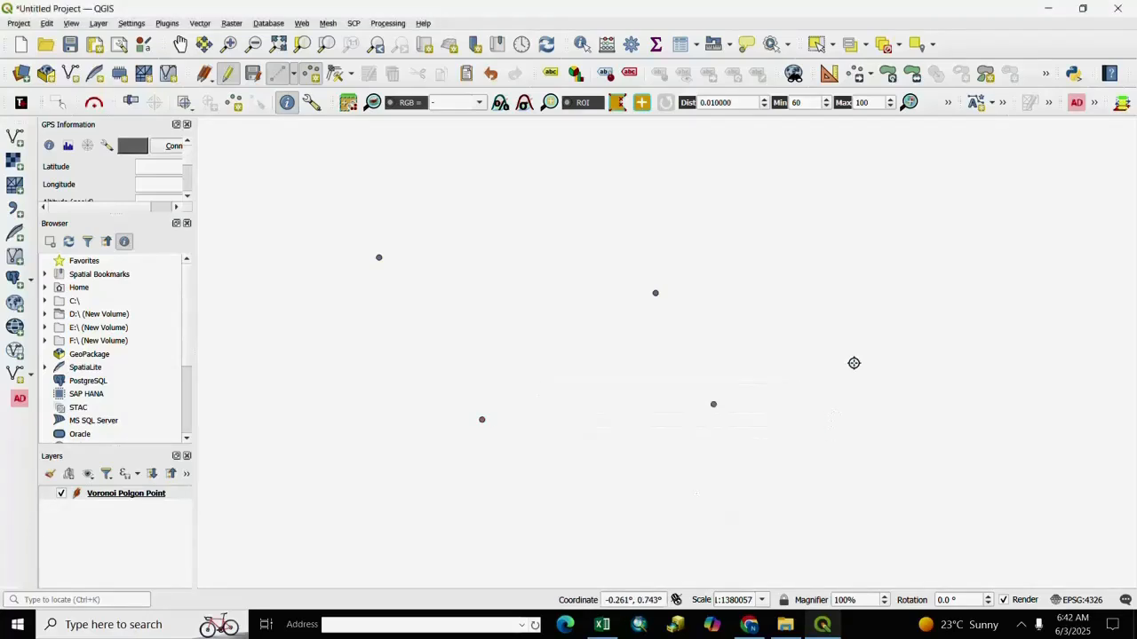
left_click(881, 299)
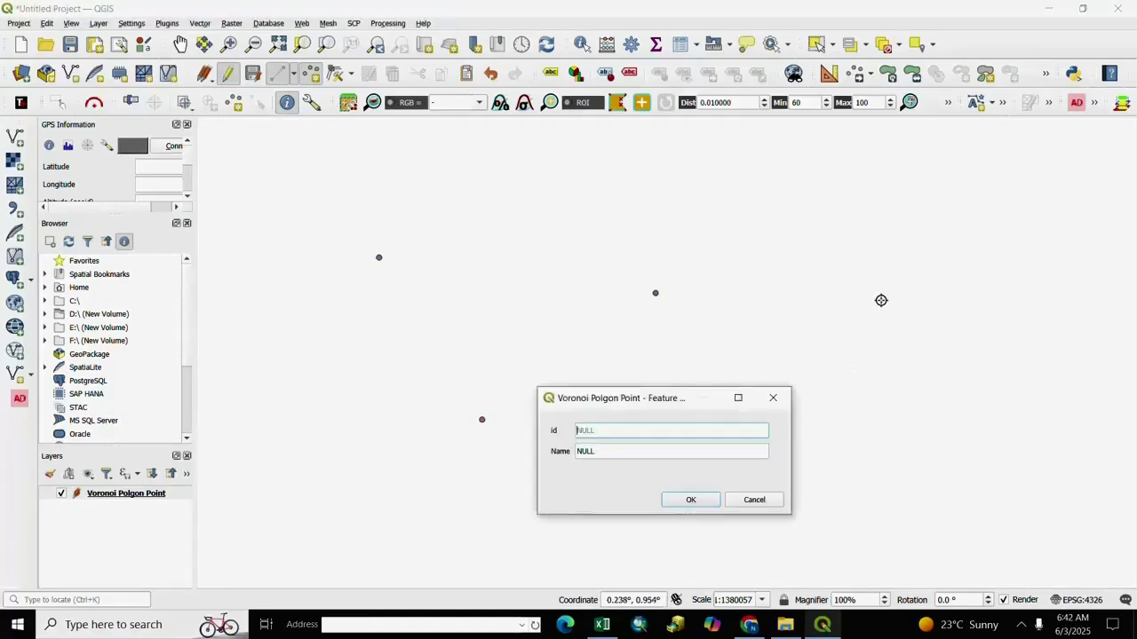
left_click(690, 500)
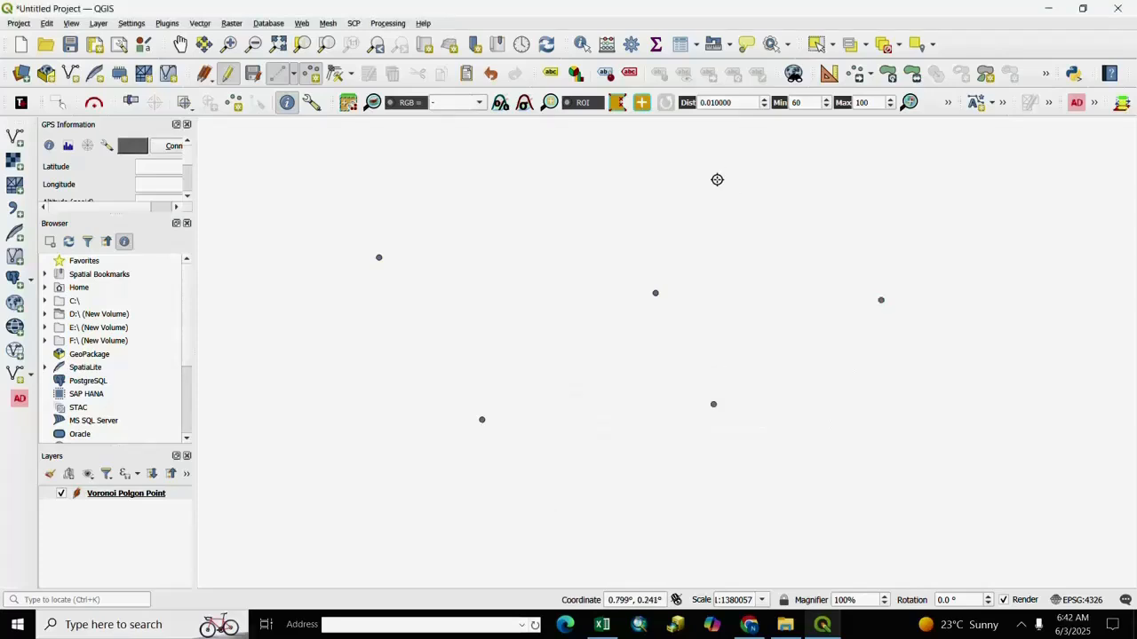
left_click(661, 165)
left_click(691, 500)
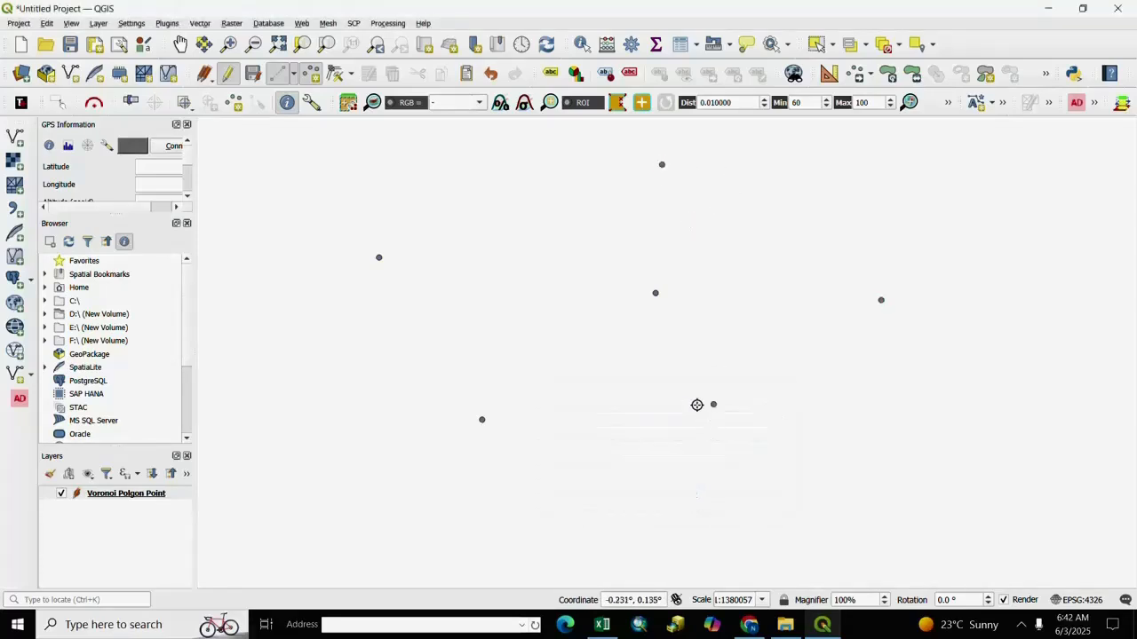
Generate a temporary Voronoi polygons layer from the Voronoi Polgon Point layer with a buffer region and tolerance of 0.
left_click(196, 23)
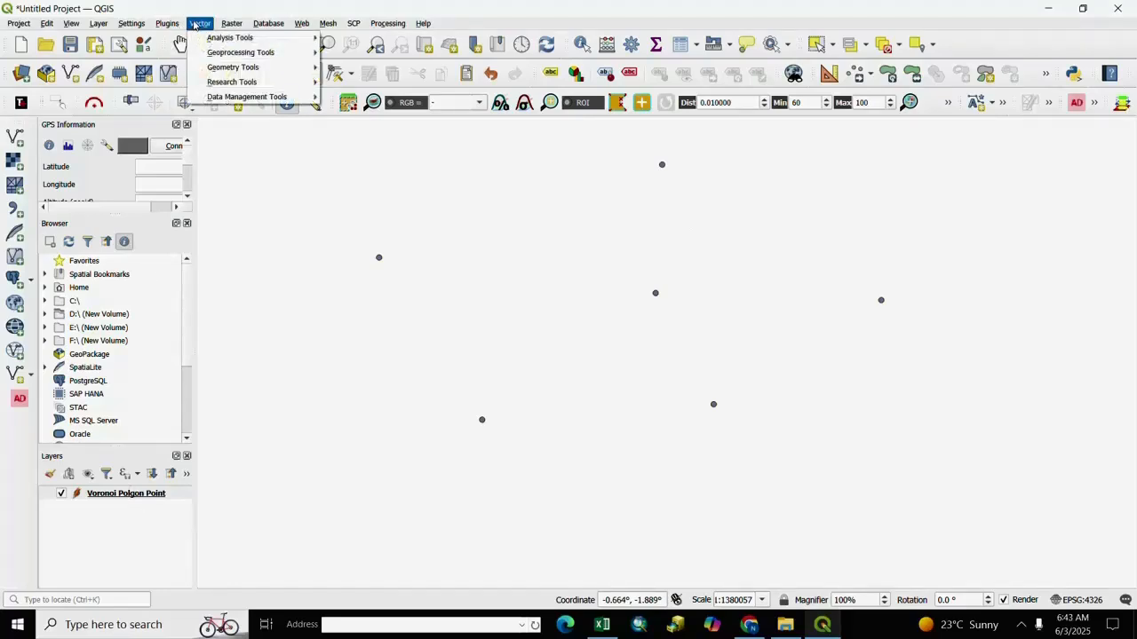
mouse_move(232, 67)
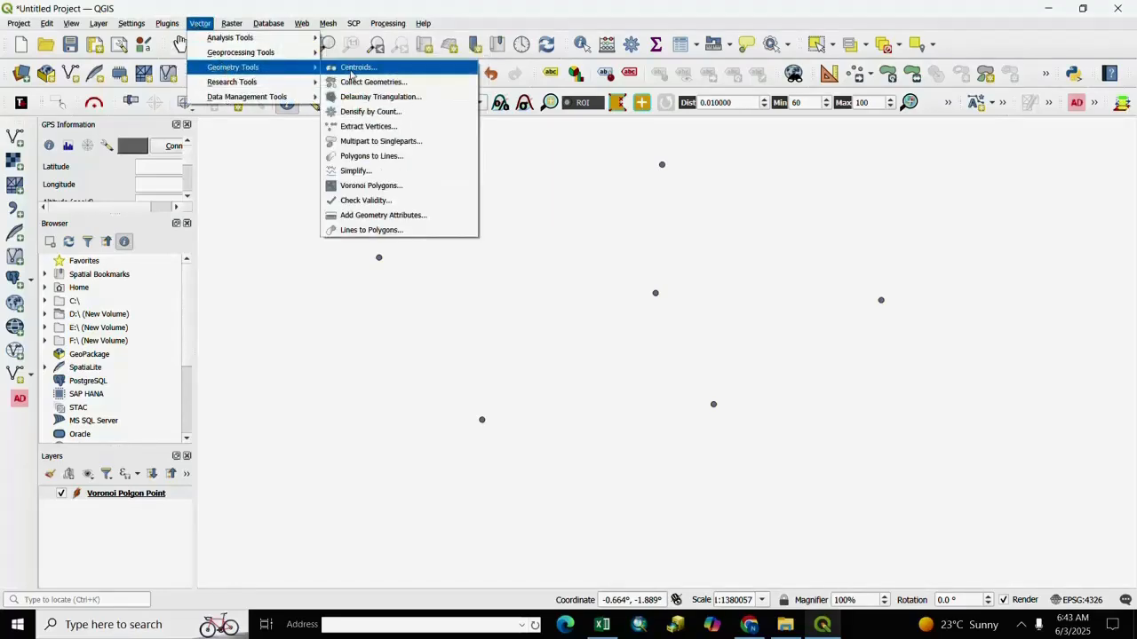
left_click(362, 187)
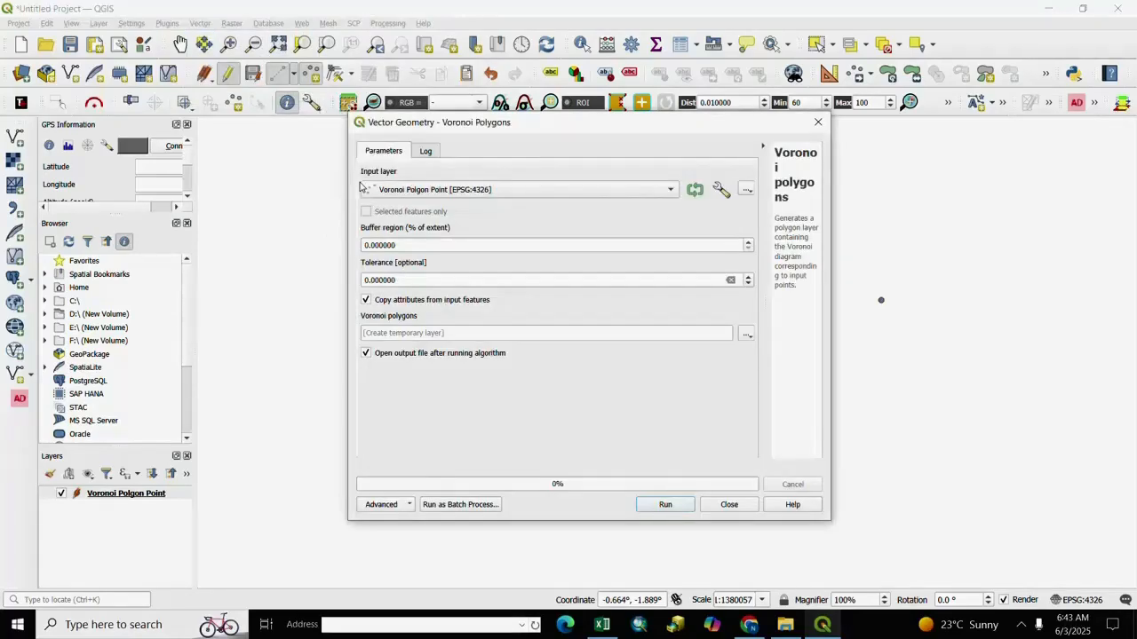
left_click(670, 192)
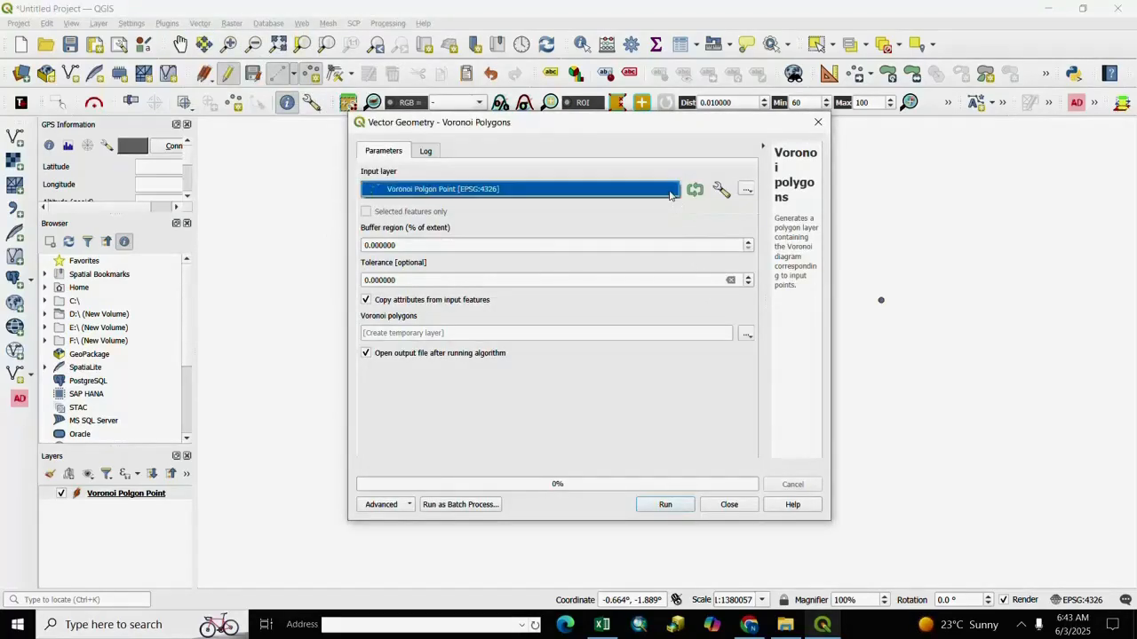
left_click(592, 194)
left_click(666, 504)
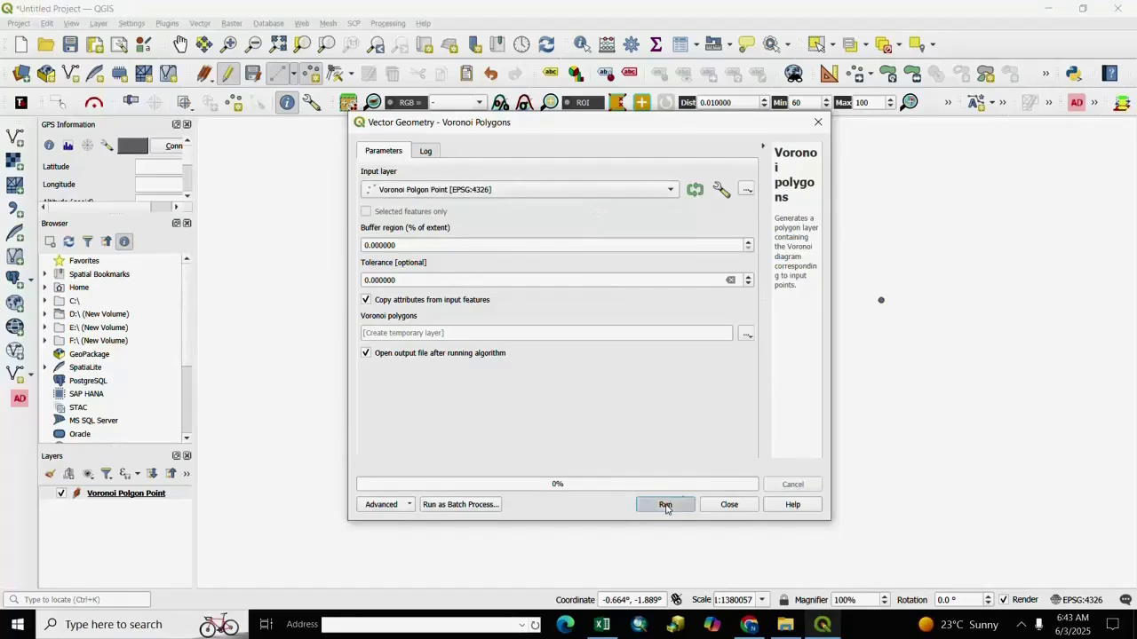
left_click(740, 505)
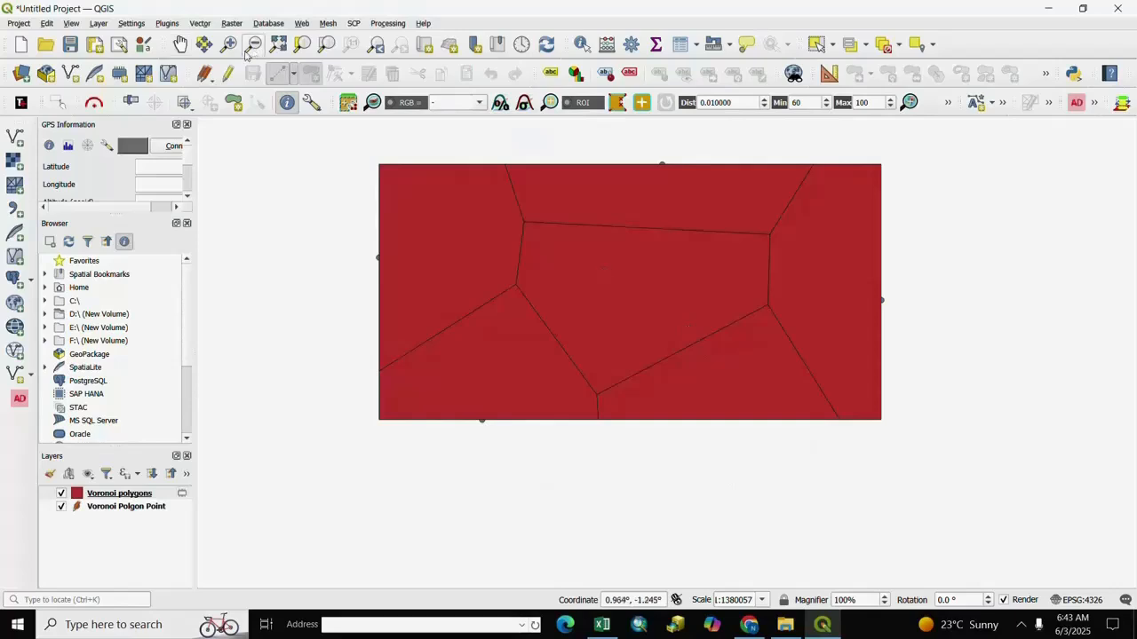
Examine the Voronoi polygons around the six points, and hide the Voronoi polygons layer.
left_click(180, 45)
left_click_drag(648, 387, 624, 432)
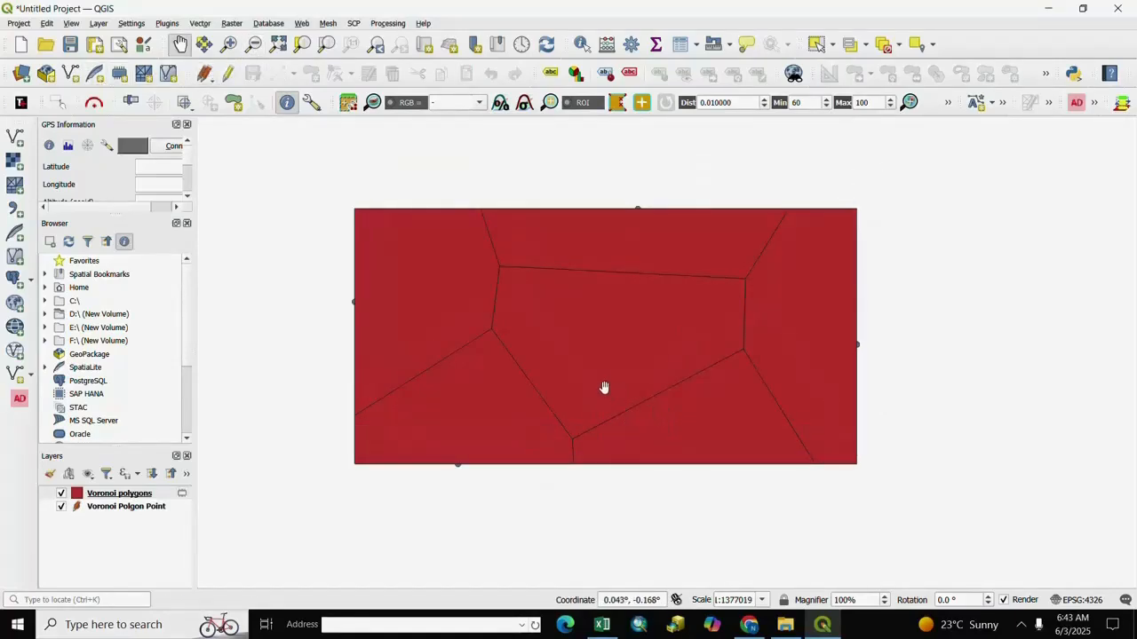
scroll(604, 387, "up", 1)
scroll(604, 387, "down", 1)
left_click(61, 494)
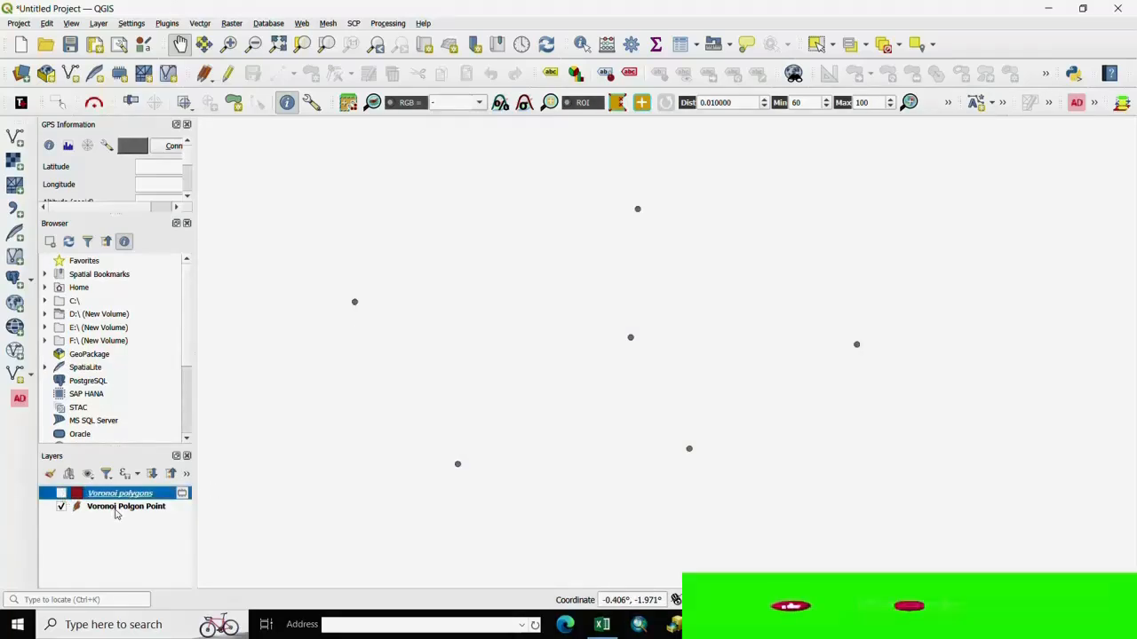
Generate a temporary Voronoi polygons layer from the Voronoi Polgon Point layer with a buffer region of 20%, and show the earlier Voronoi polygons layer again.
left_click(114, 508)
left_click(201, 24)
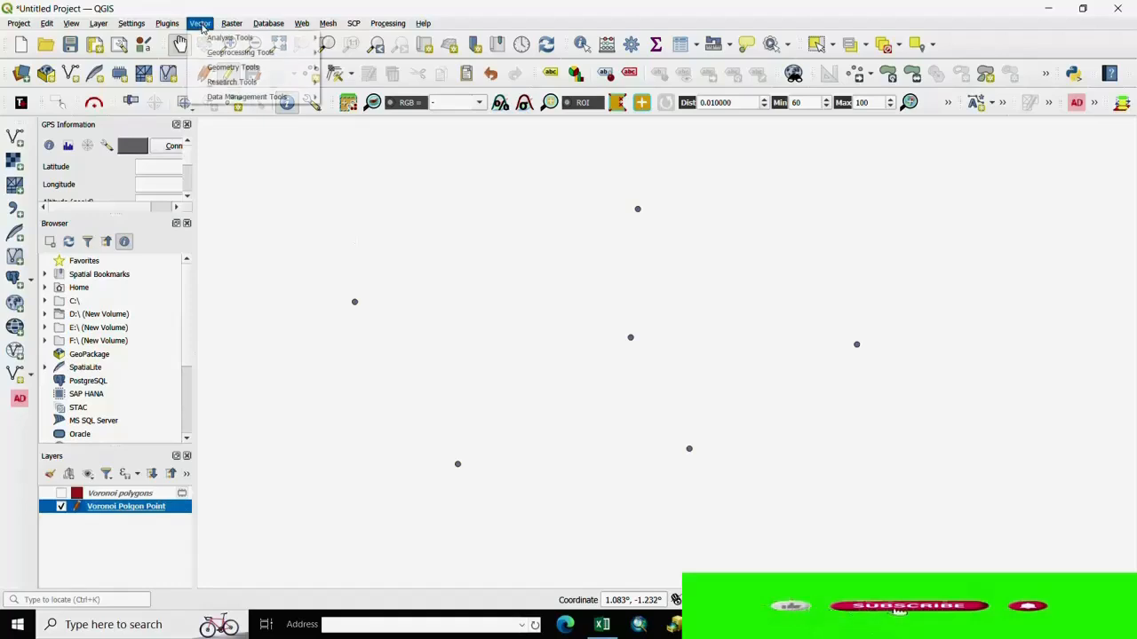
mouse_move(264, 74)
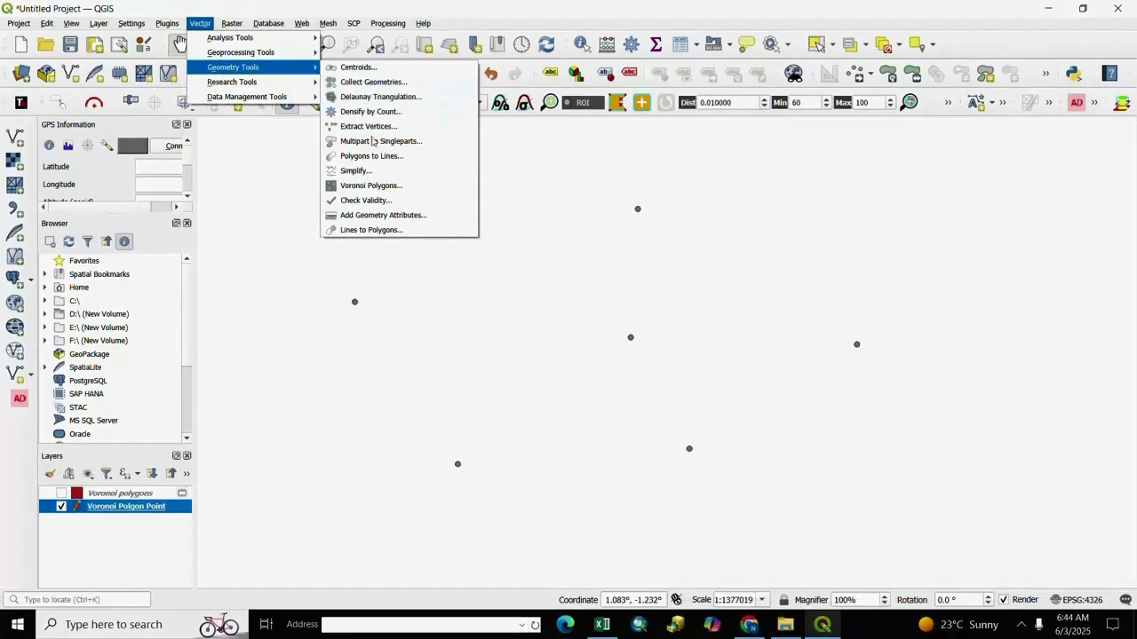
left_click(372, 187)
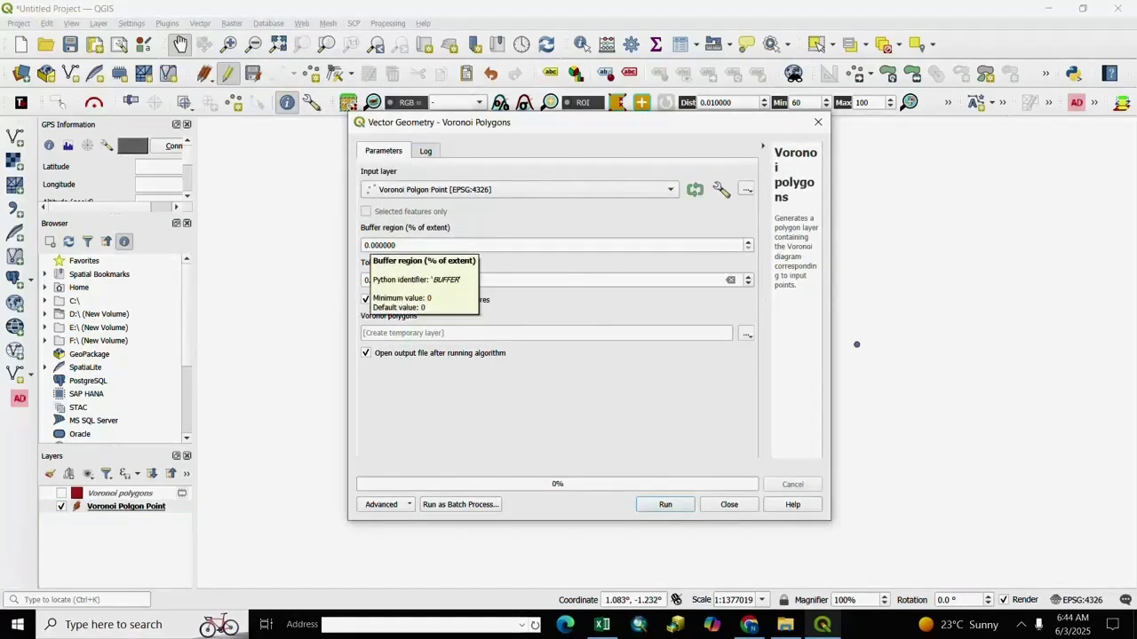
left_click(366, 246)
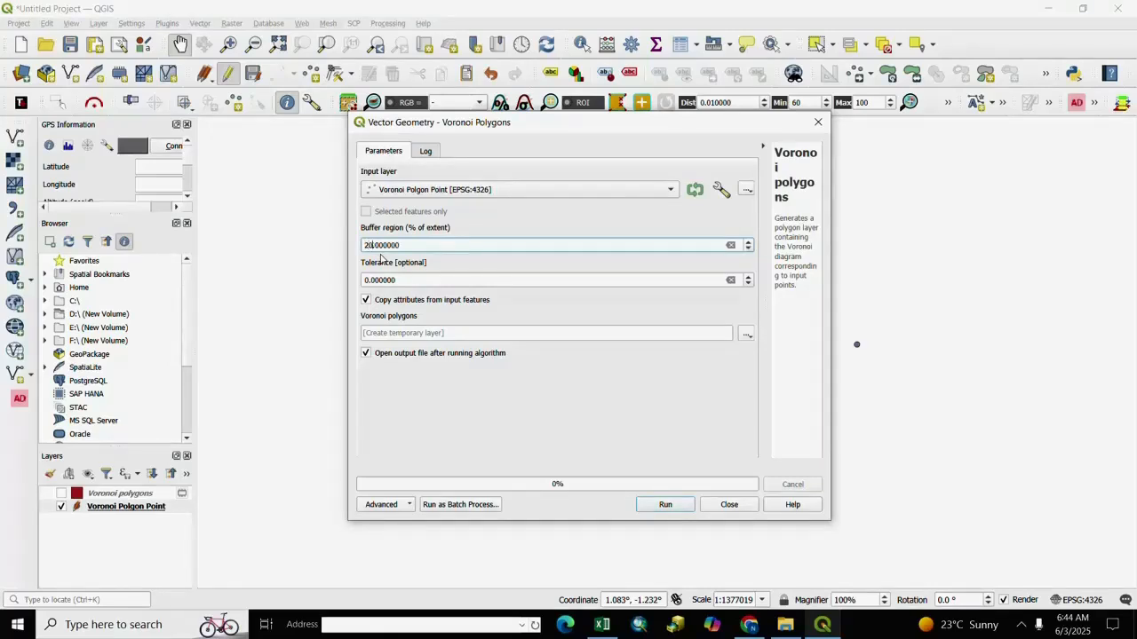
left_click(665, 504)
left_click(724, 505)
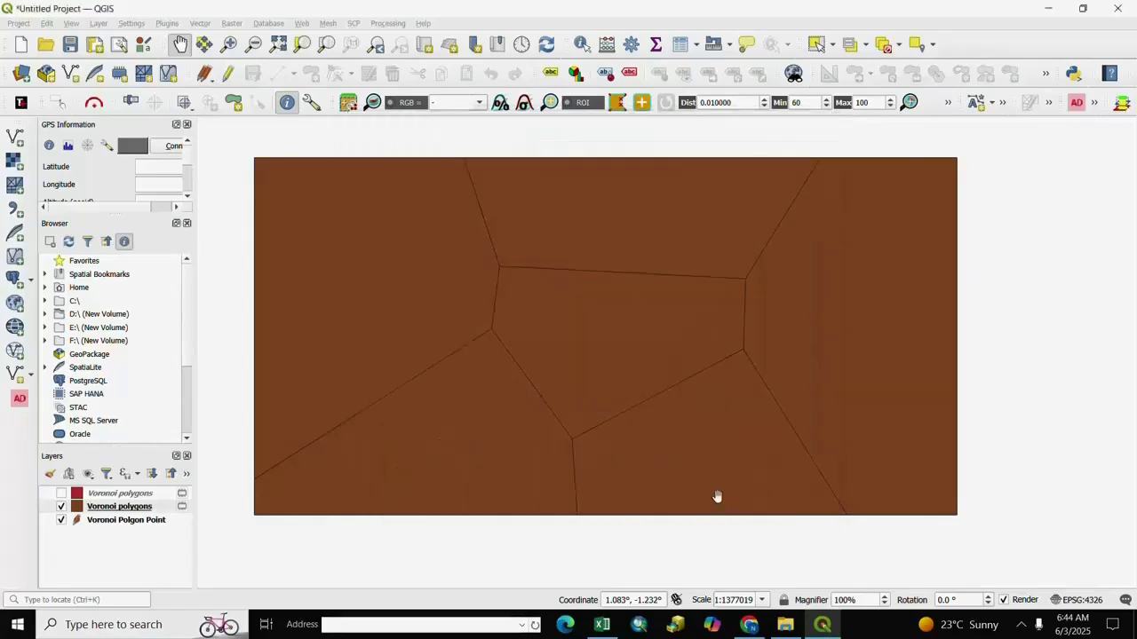
left_click(61, 494)
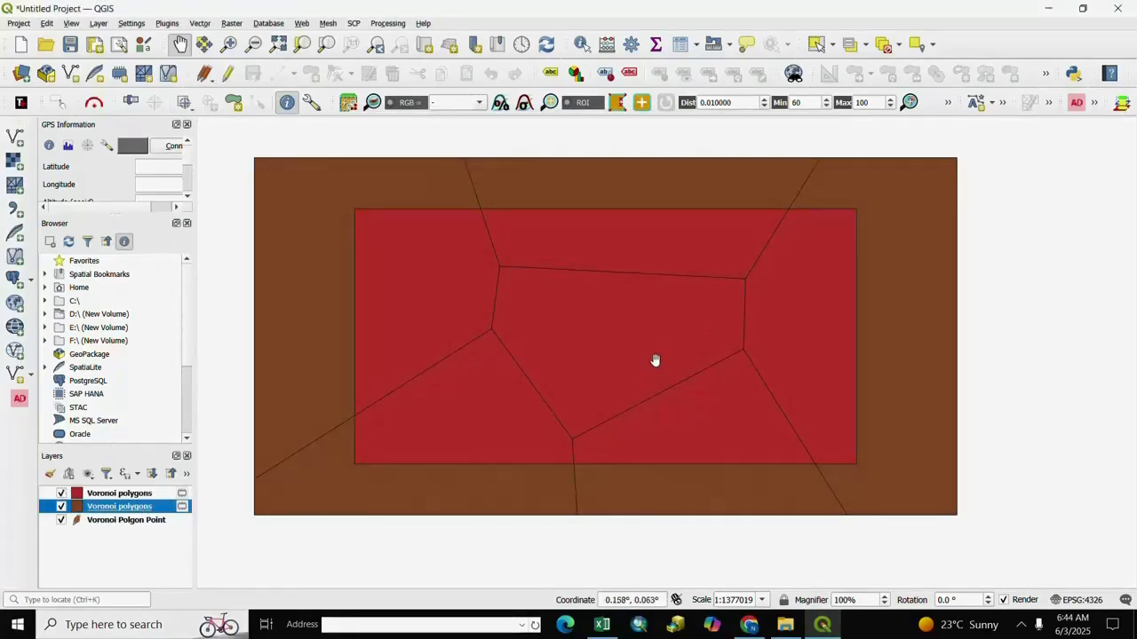
left_click_drag(563, 343, 599, 352)
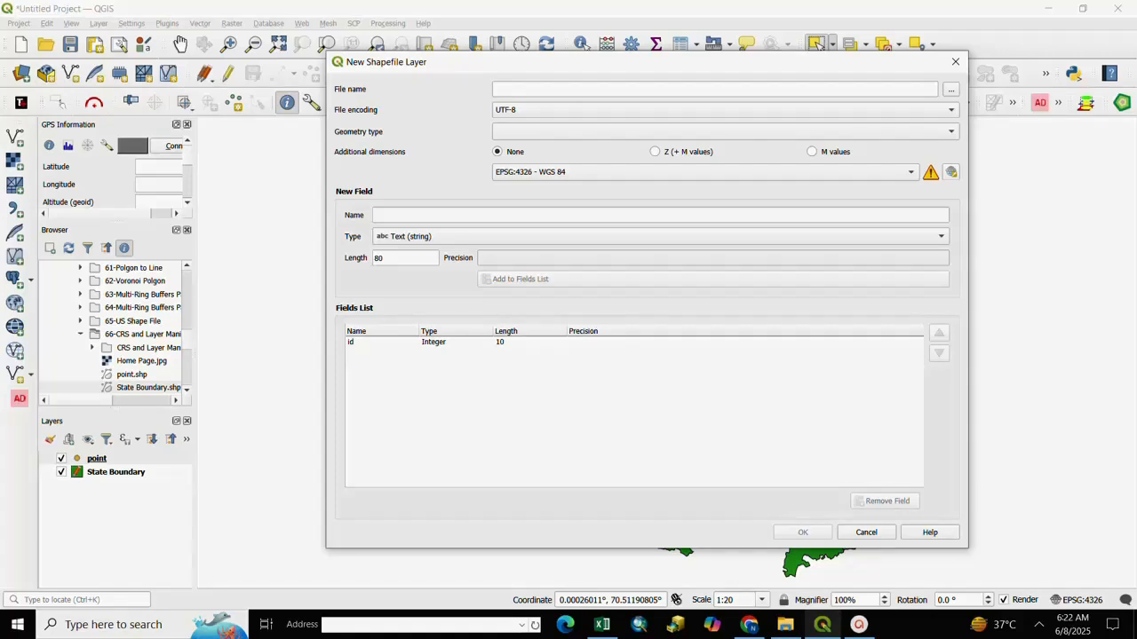
left_click(951, 173)
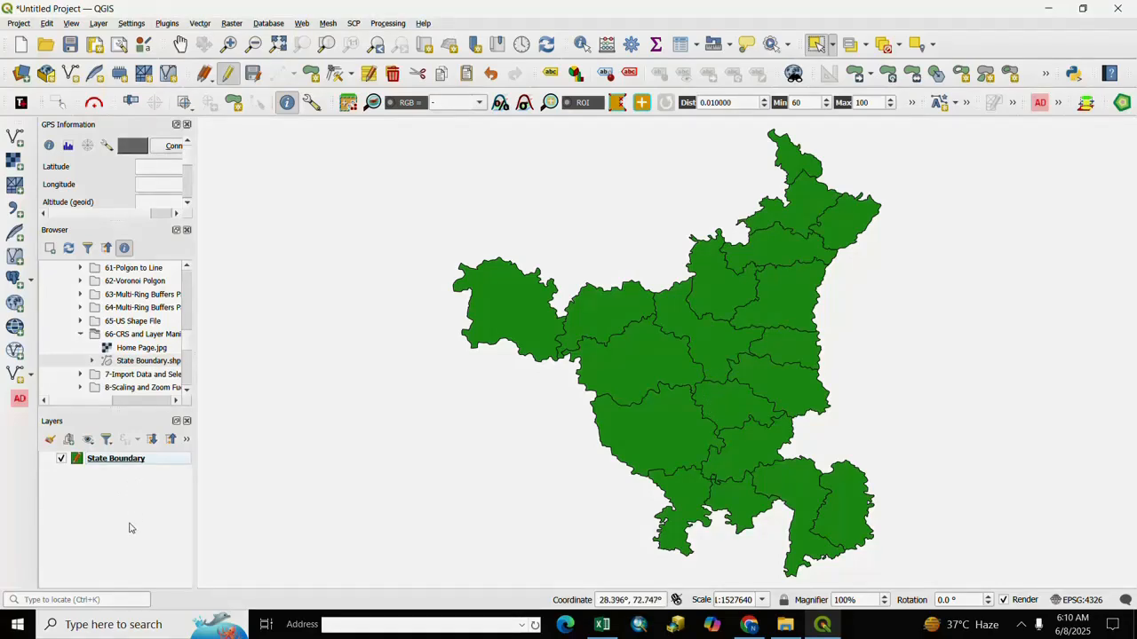
Check the coordinate reference system of the State Boundary layer in its layer information, and close the properties without changes.
right_click(116, 459)
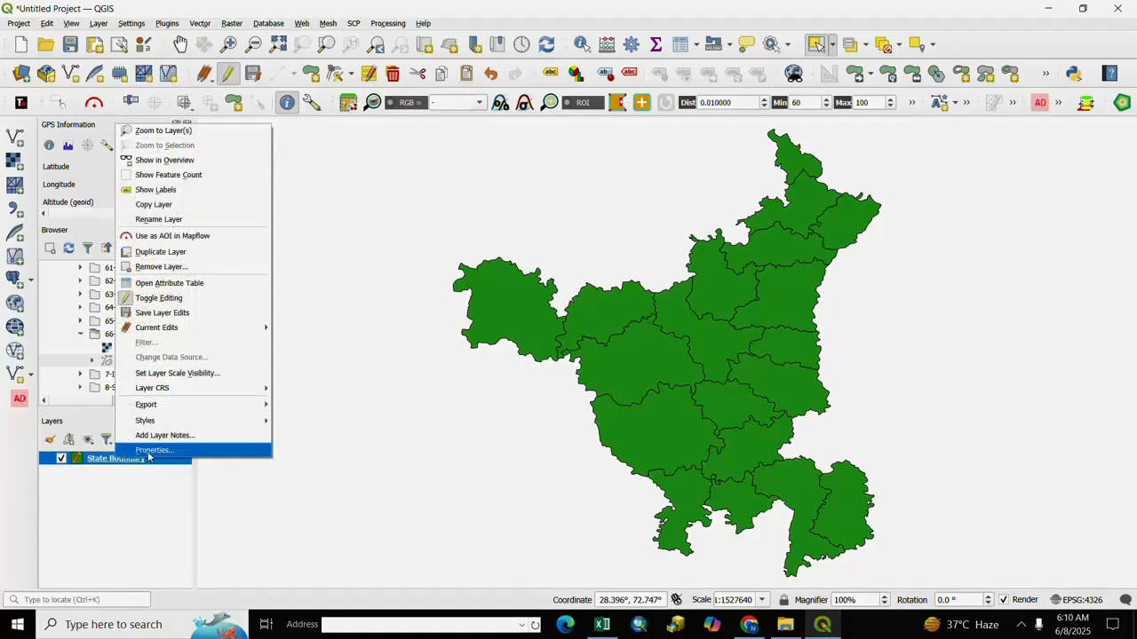
left_click(148, 452)
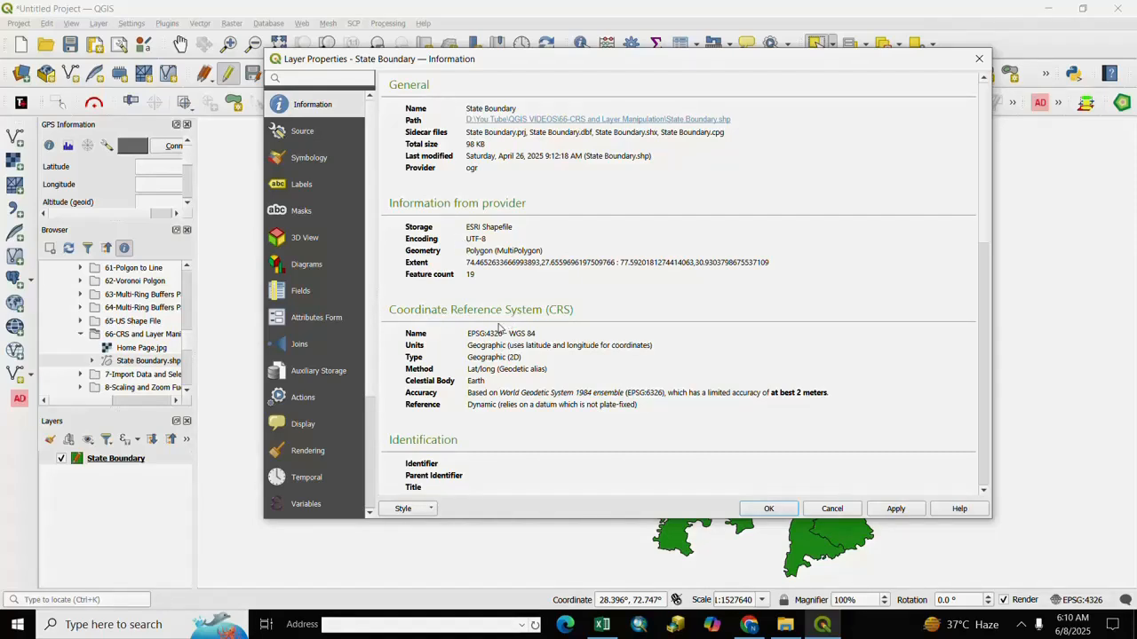
left_click_drag(464, 340, 534, 338)
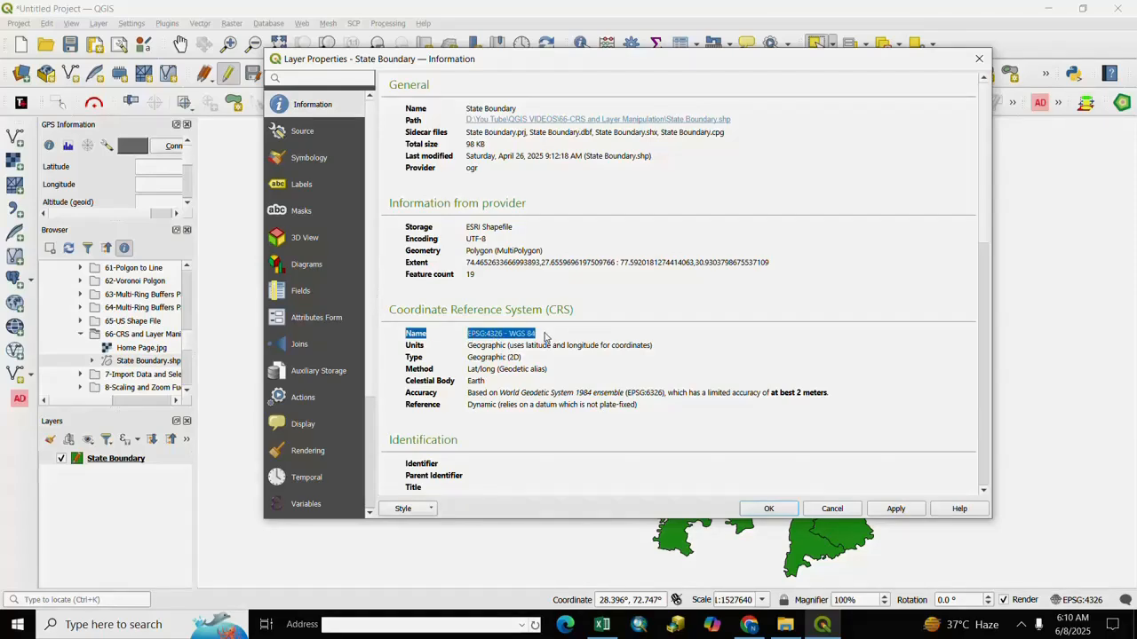
left_click(545, 336)
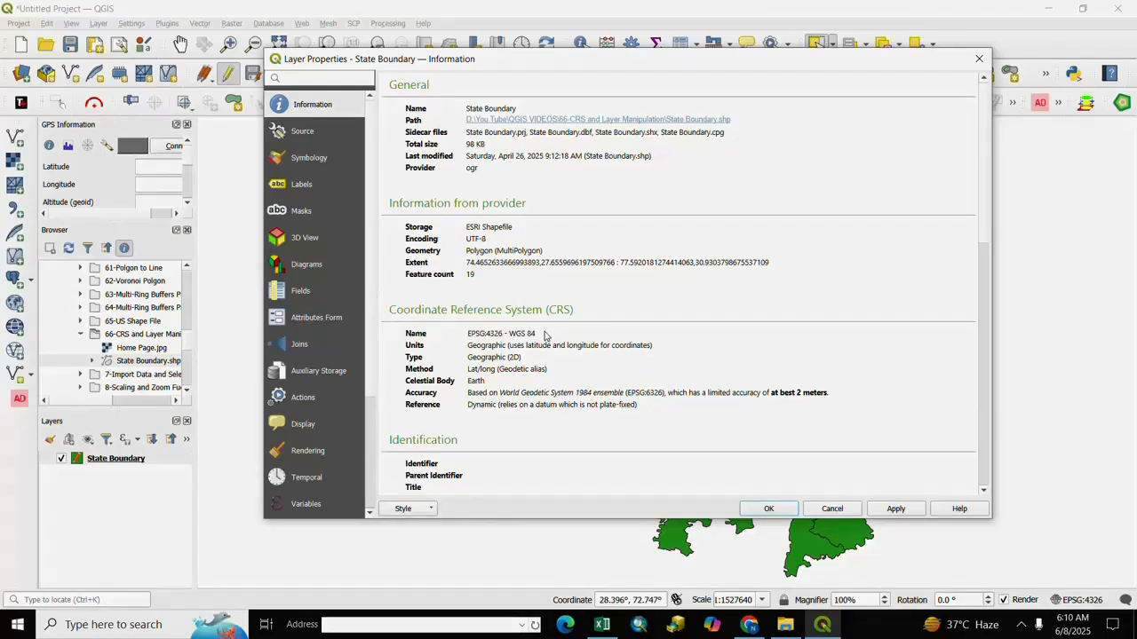
left_click_drag(546, 335, 449, 335)
left_click(550, 332)
left_click_drag(550, 334, 468, 336)
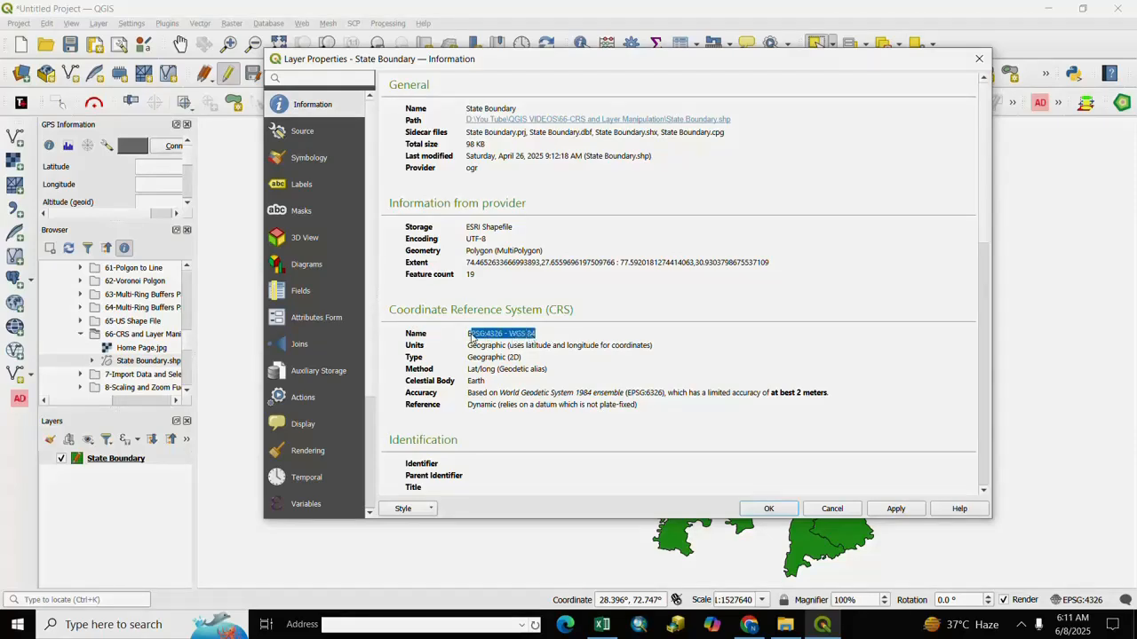
left_click(558, 333)
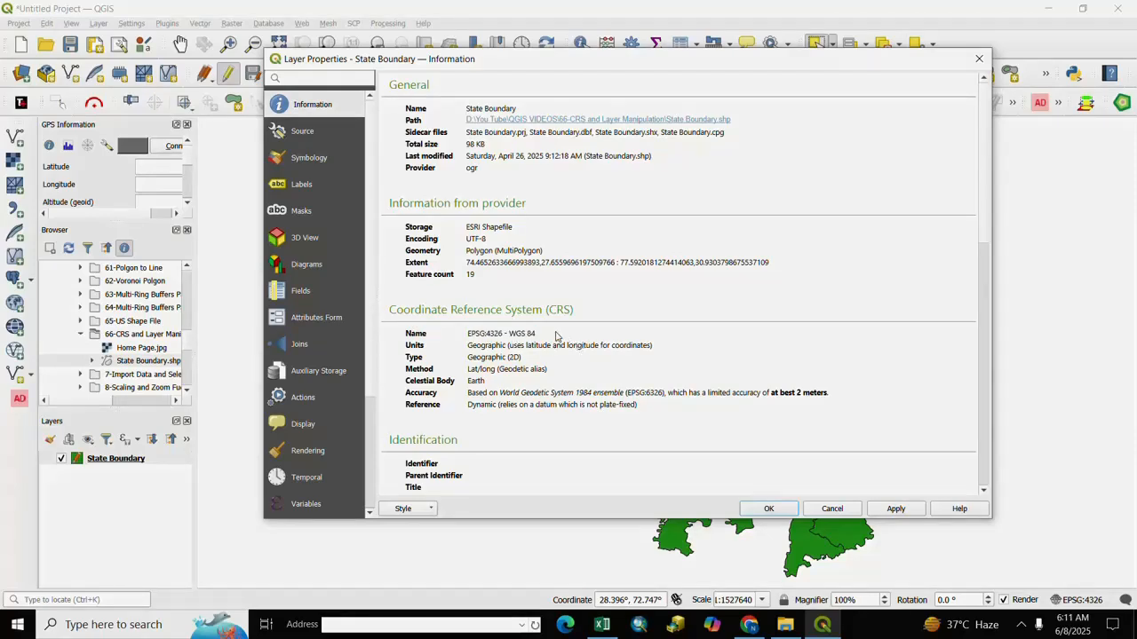
left_click(831, 510)
Open the CRS selection for the State Boundary layer and pick EPSG:32643 - WGS 84 / UTM zone 43N.
left_click(120, 460)
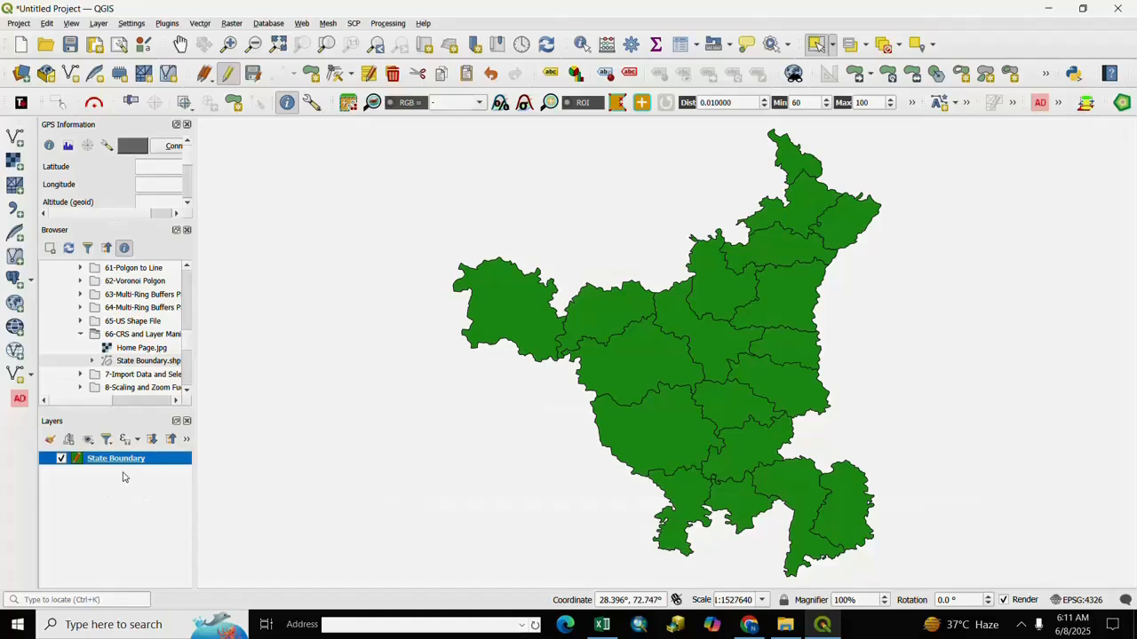
right_click(118, 462)
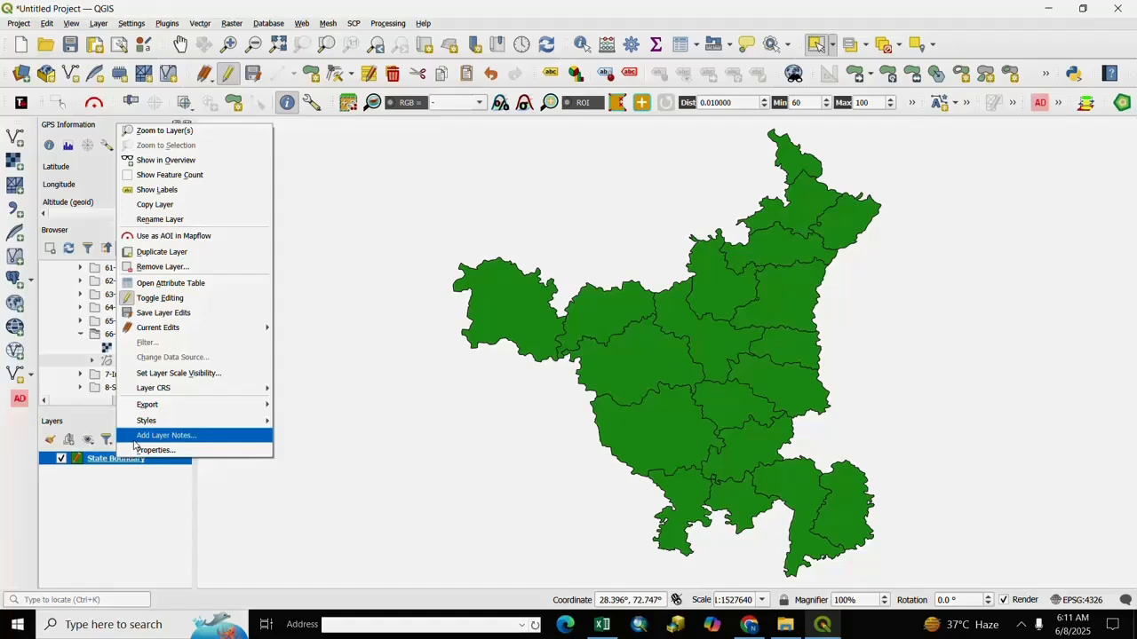
mouse_move(158, 392)
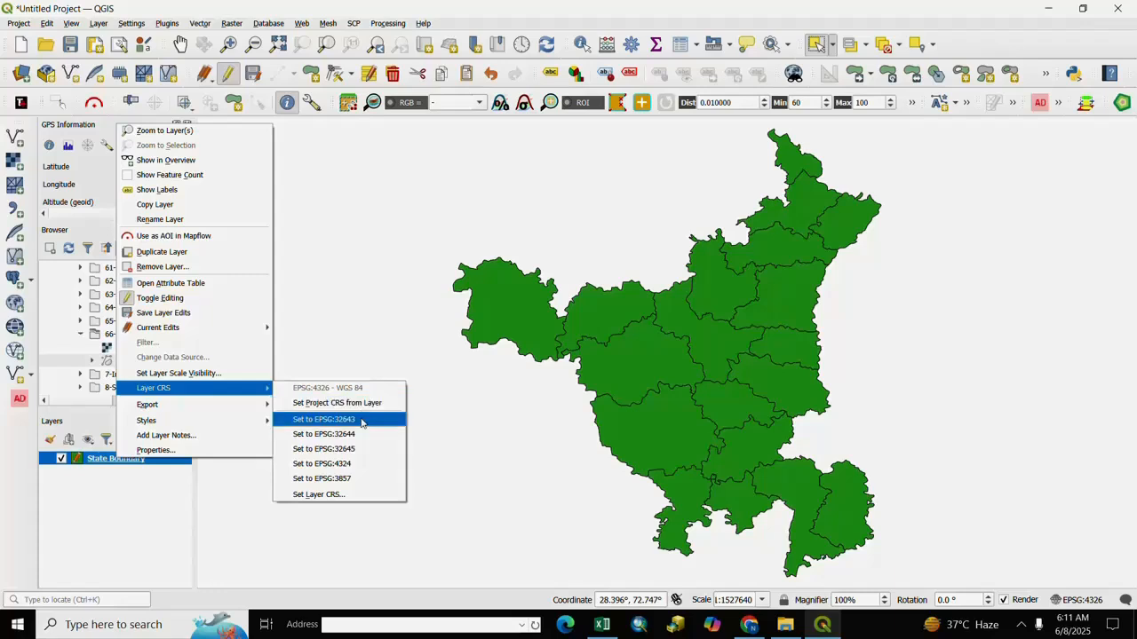
left_click(309, 496)
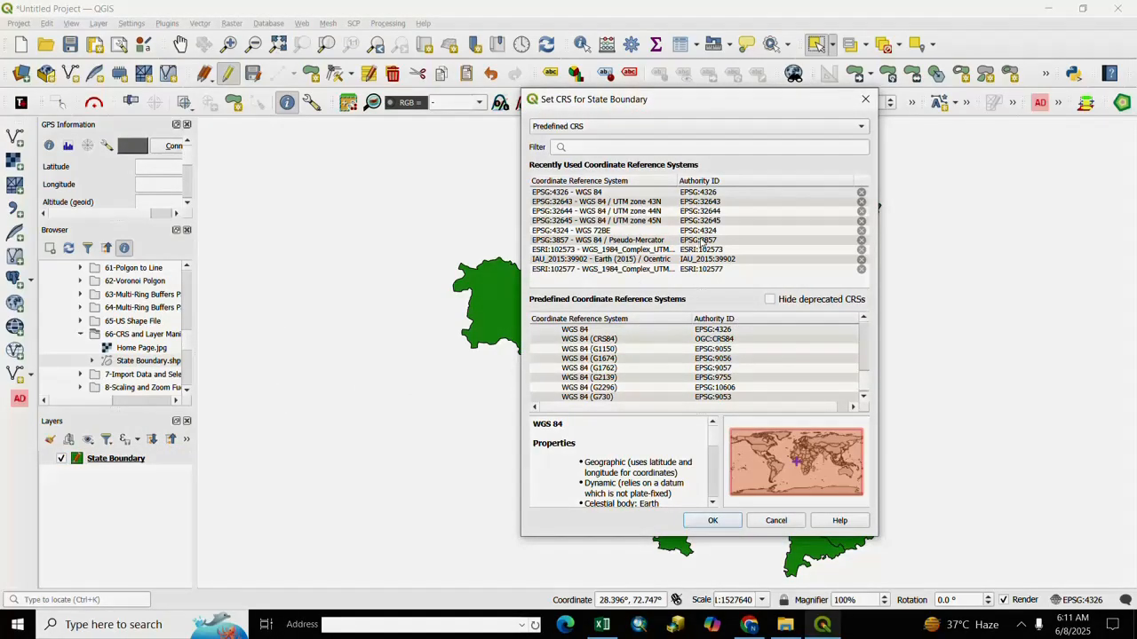
left_click(661, 204)
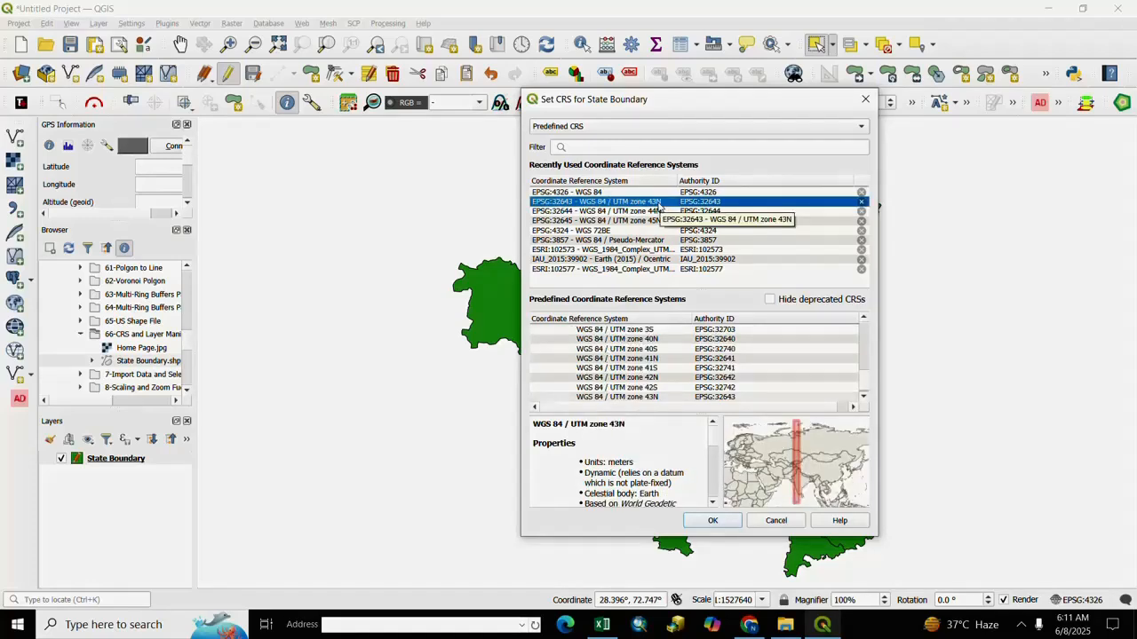
Filter the coordinate reference systems by "utm", browse the predefined UTM zones, and clear the filter.
left_click(571, 147)
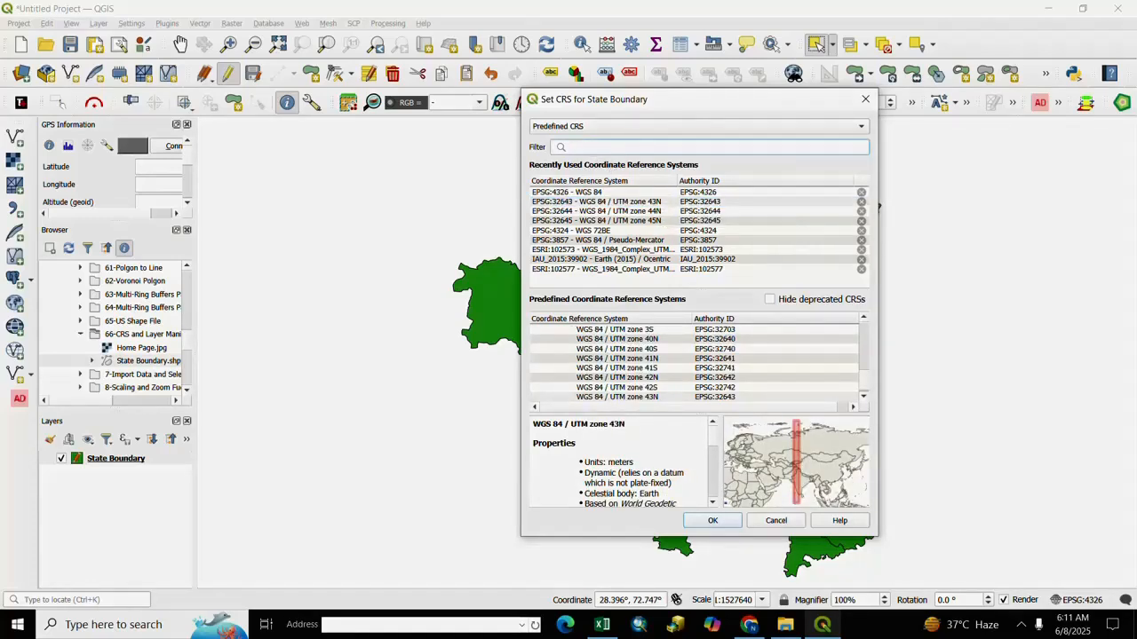
type("ut")
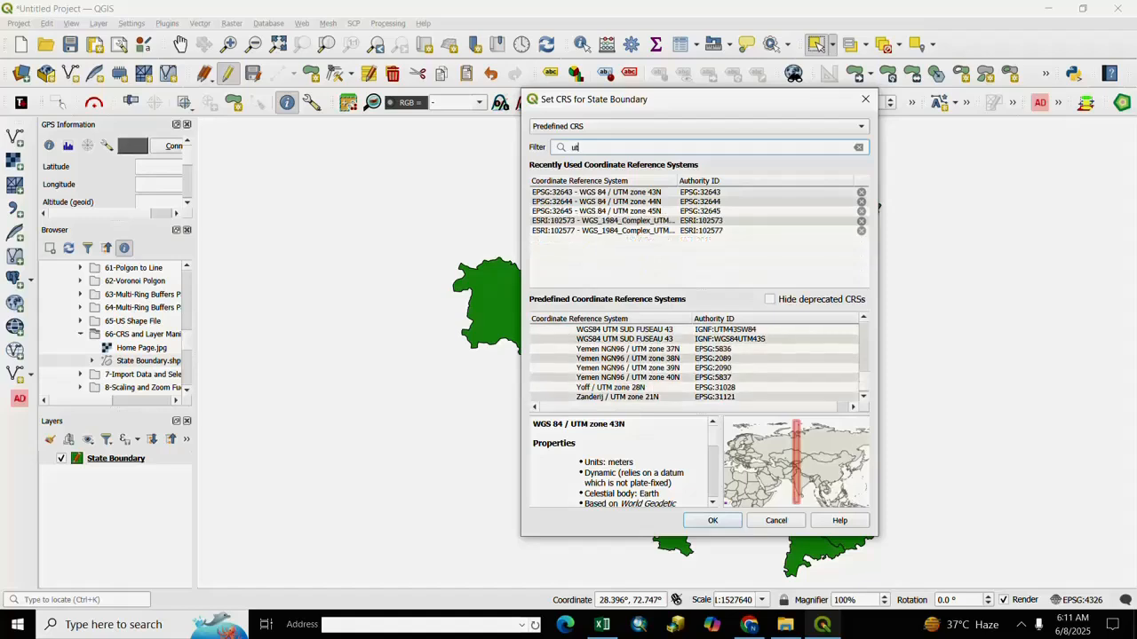
type("m")
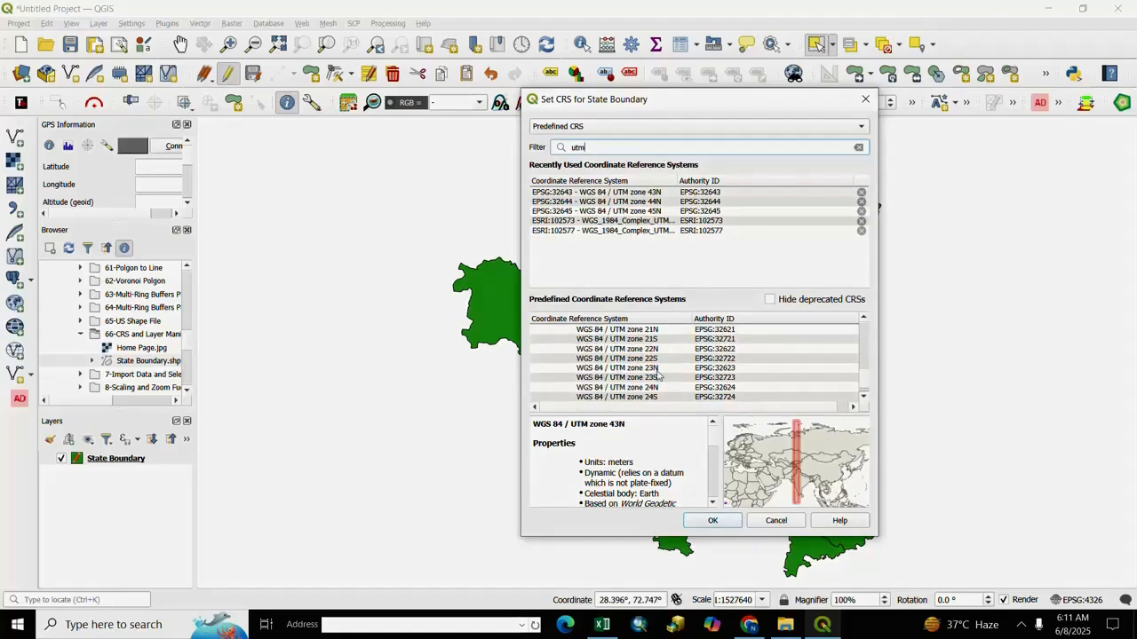
scroll(637, 364, "up", 7)
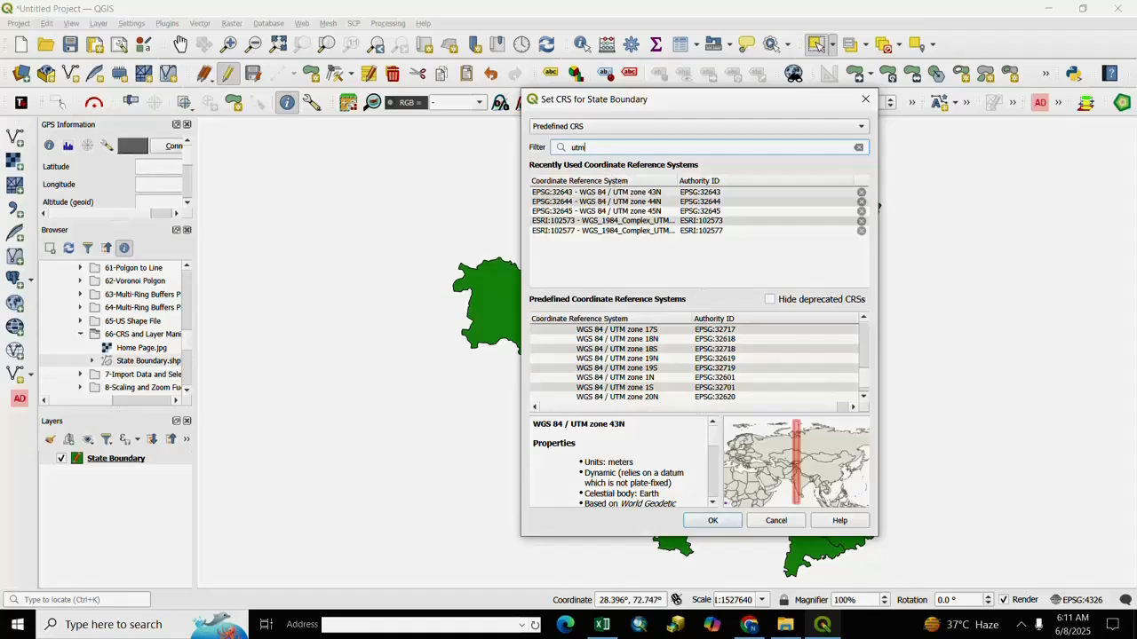
key("BackSpace")
key("BackSpace")
key("BackSpace")
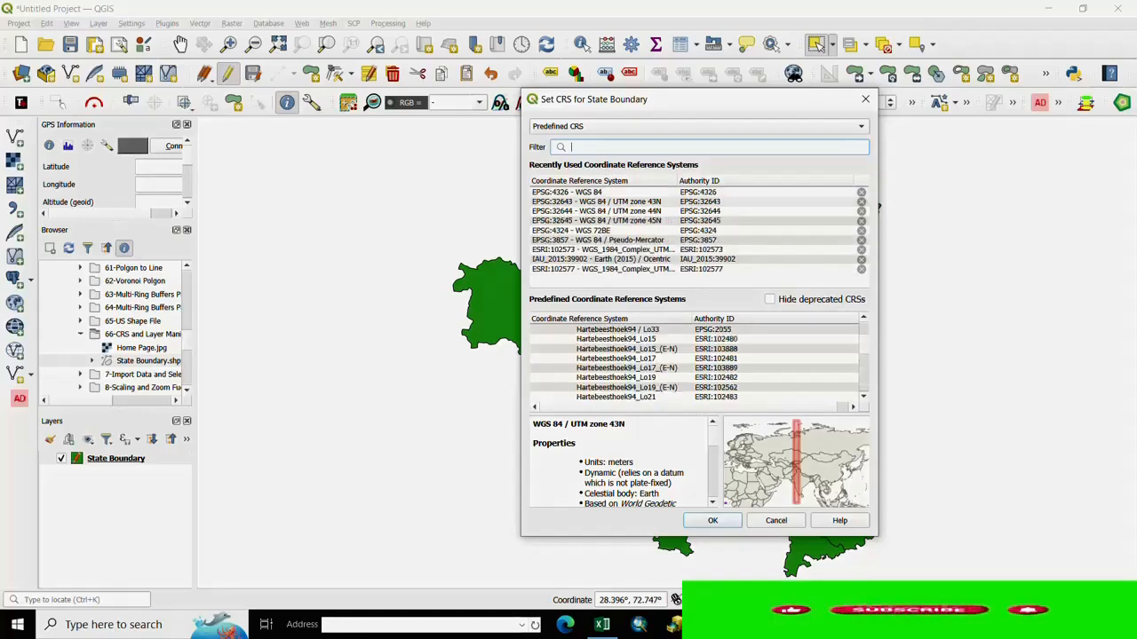
Assign EPSG:32643 - WGS 84 / UTM zone 43N to the State Boundary layer and zoom to the layer.
left_click(633, 203)
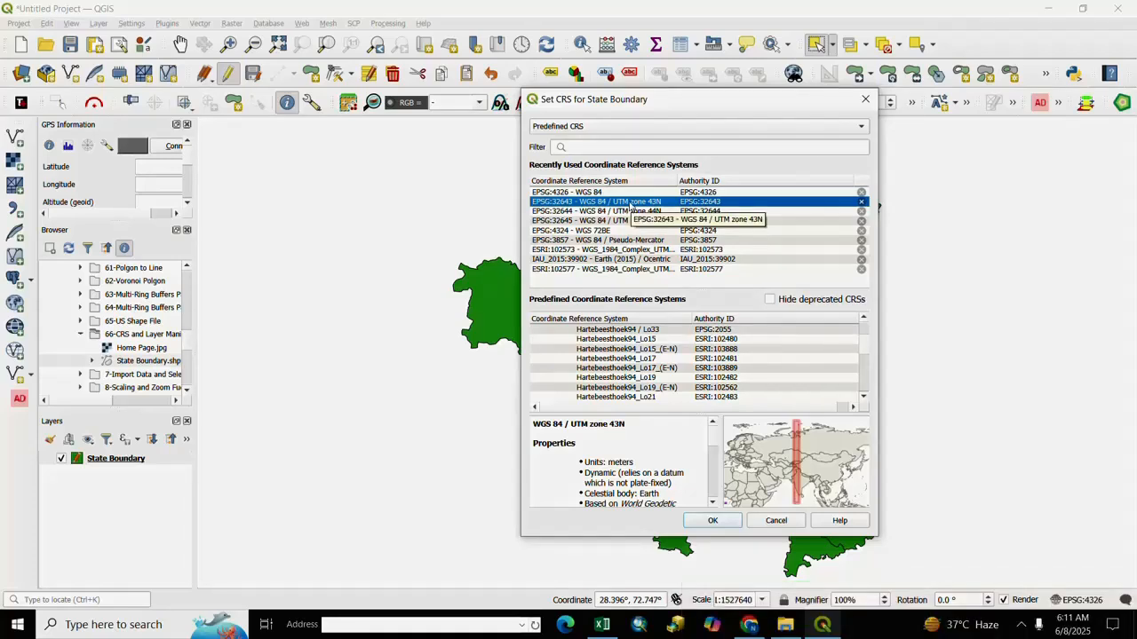
left_click(714, 522)
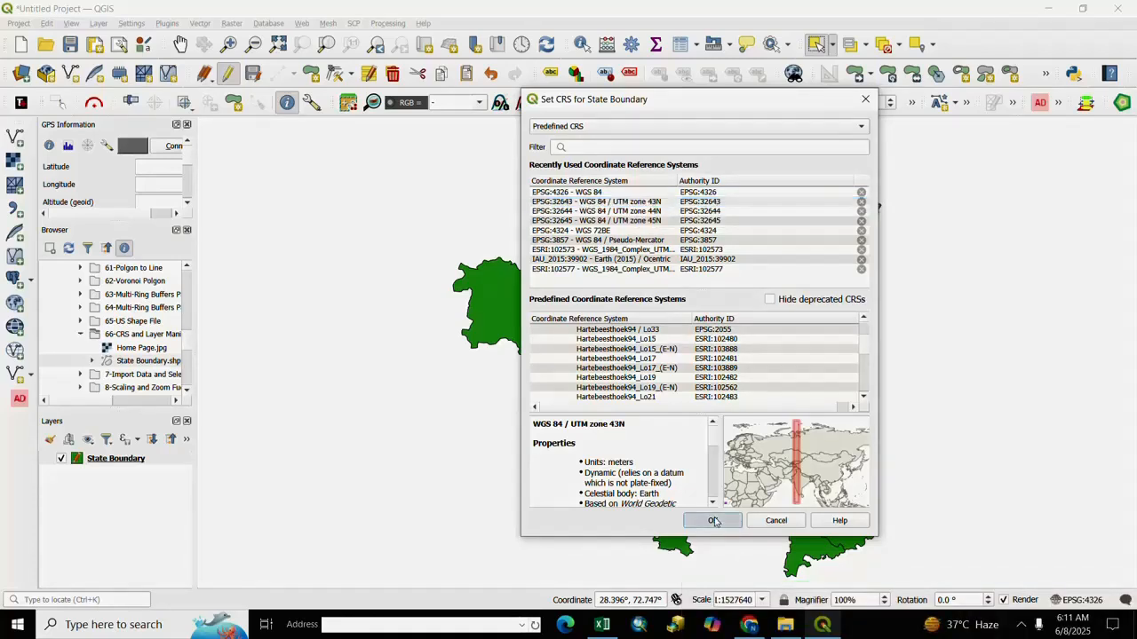
right_click(120, 461)
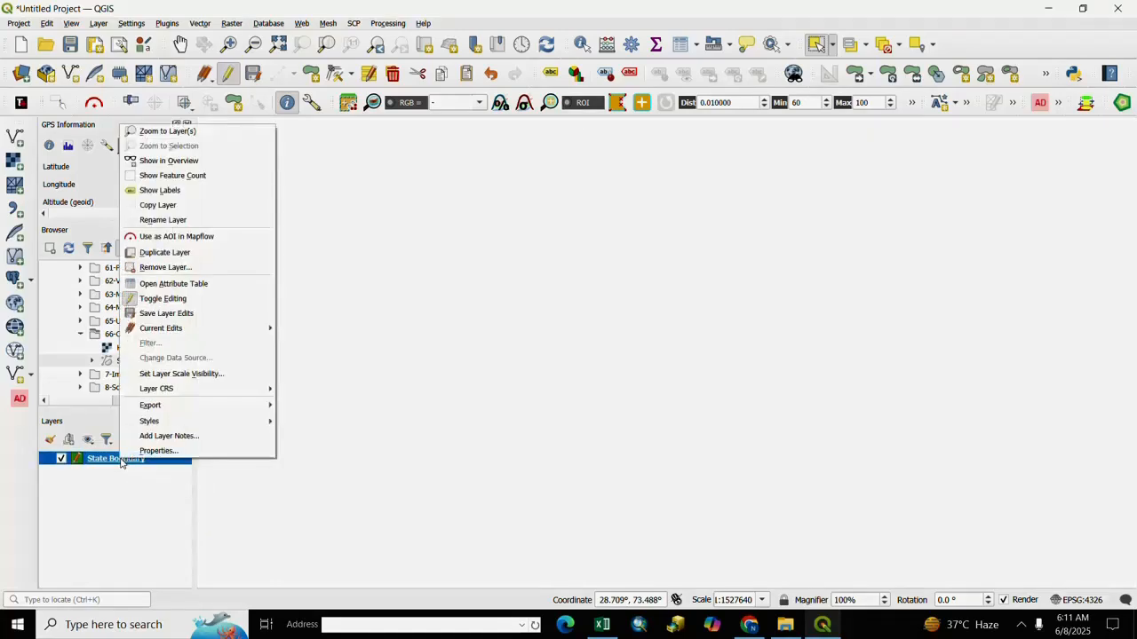
left_click(156, 132)
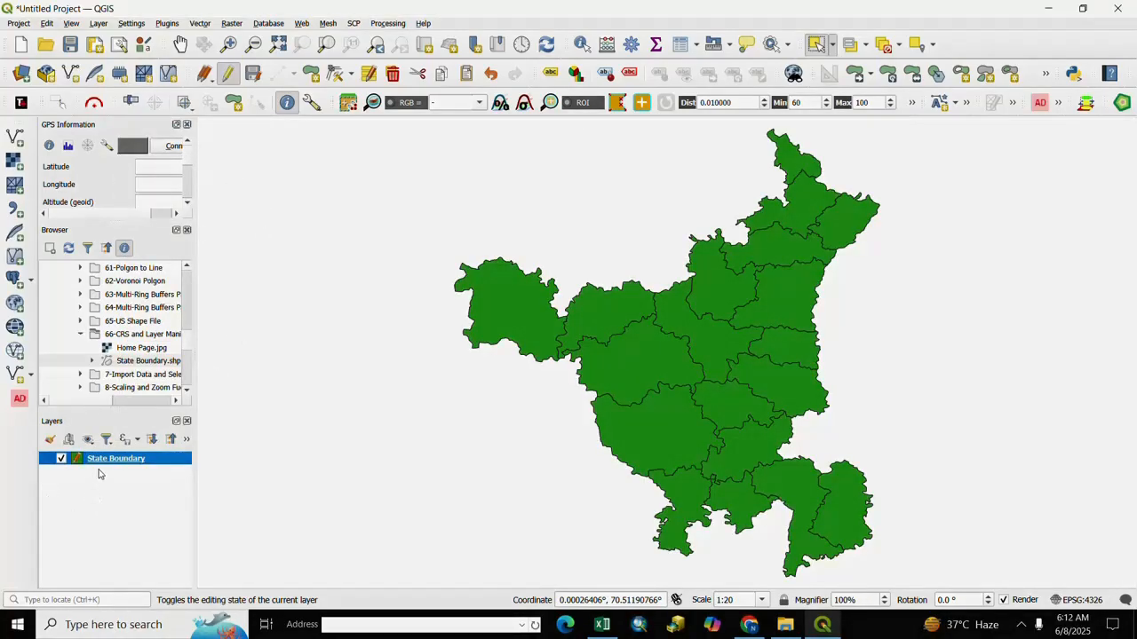
Verify the newly assigned coordinate reference system in the State Boundary layer's information, and close the properties without changes.
right_click(101, 464)
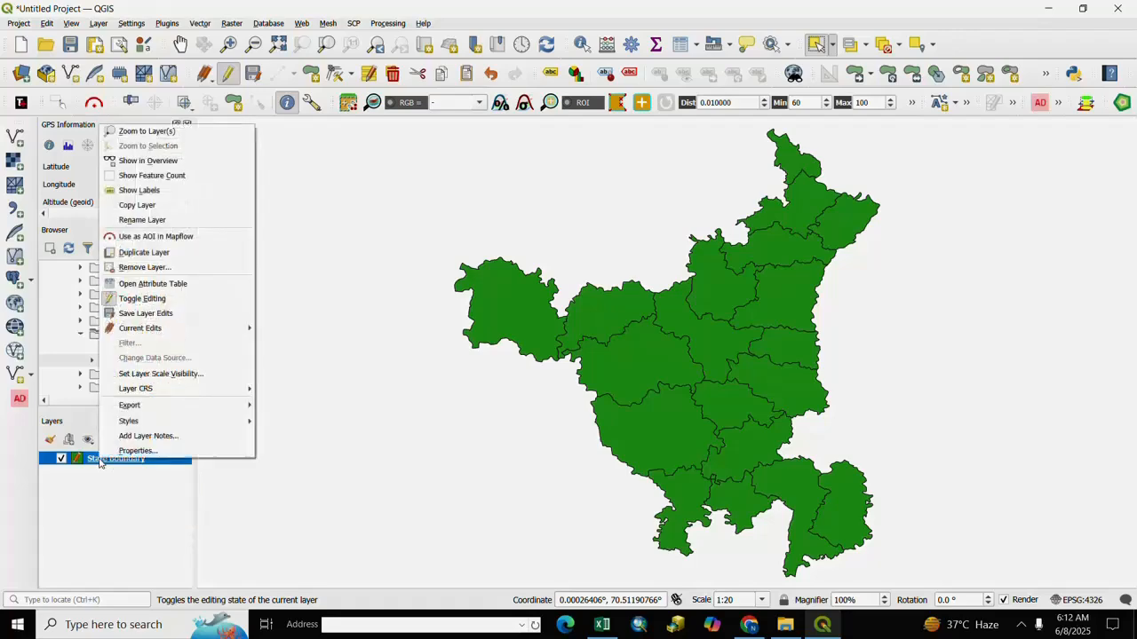
left_click(129, 451)
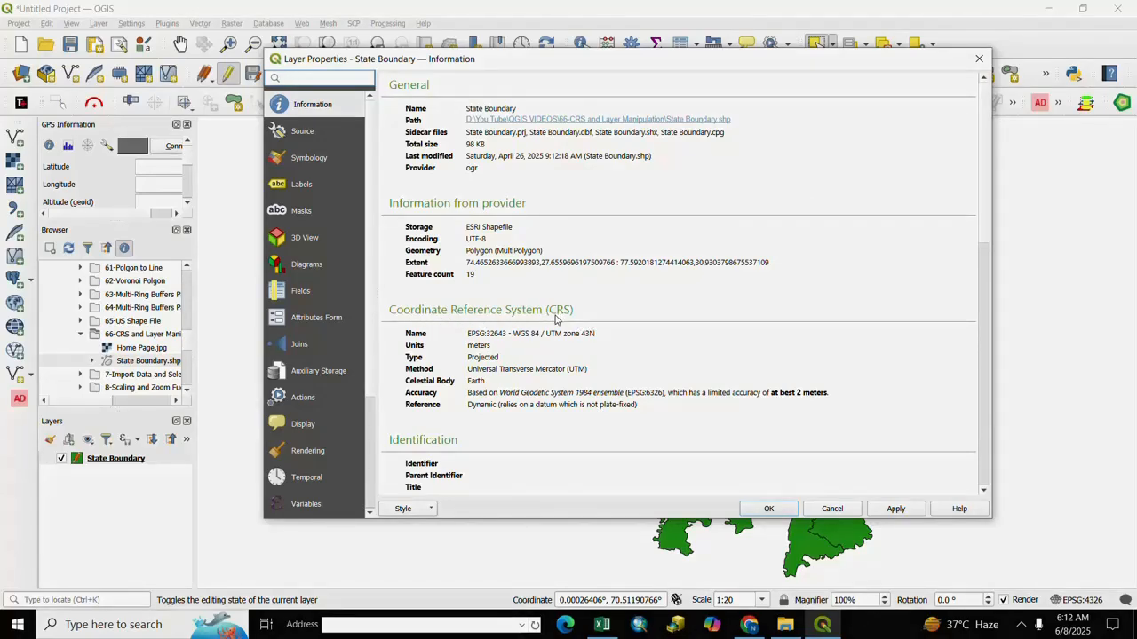
triple_click(468, 340)
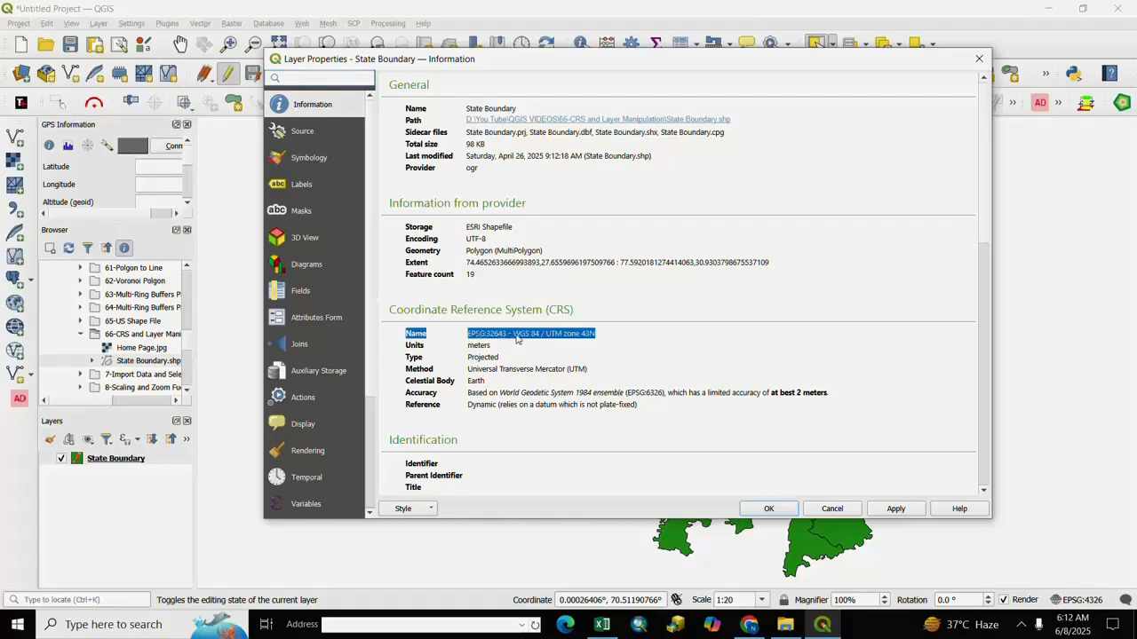
left_click(639, 339)
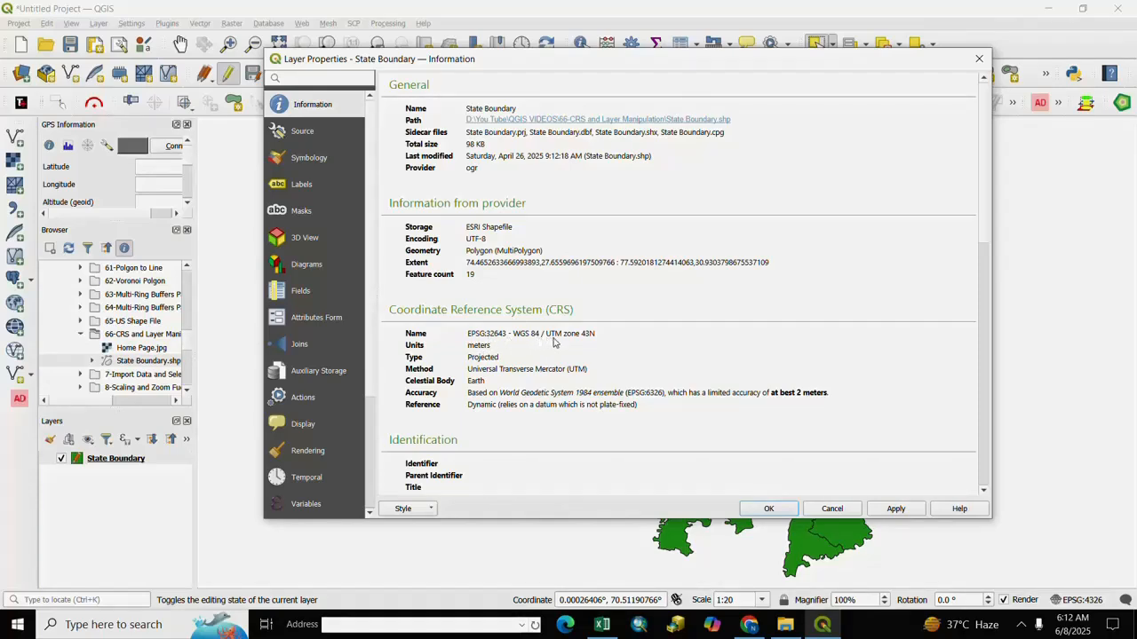
left_click_drag(595, 336, 539, 337)
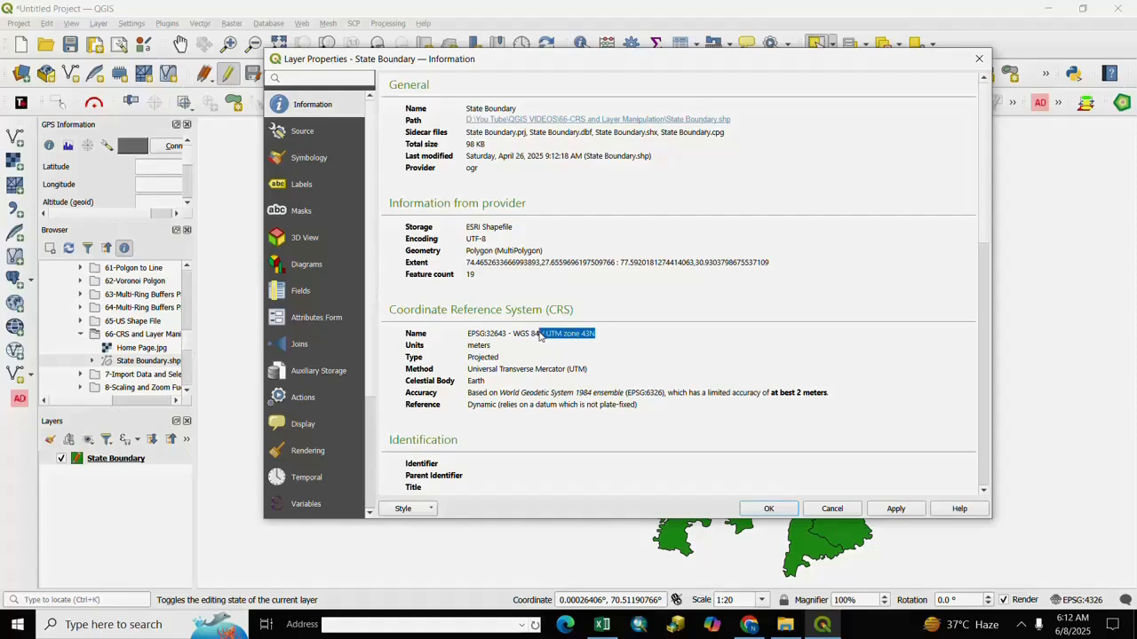
left_click(823, 509)
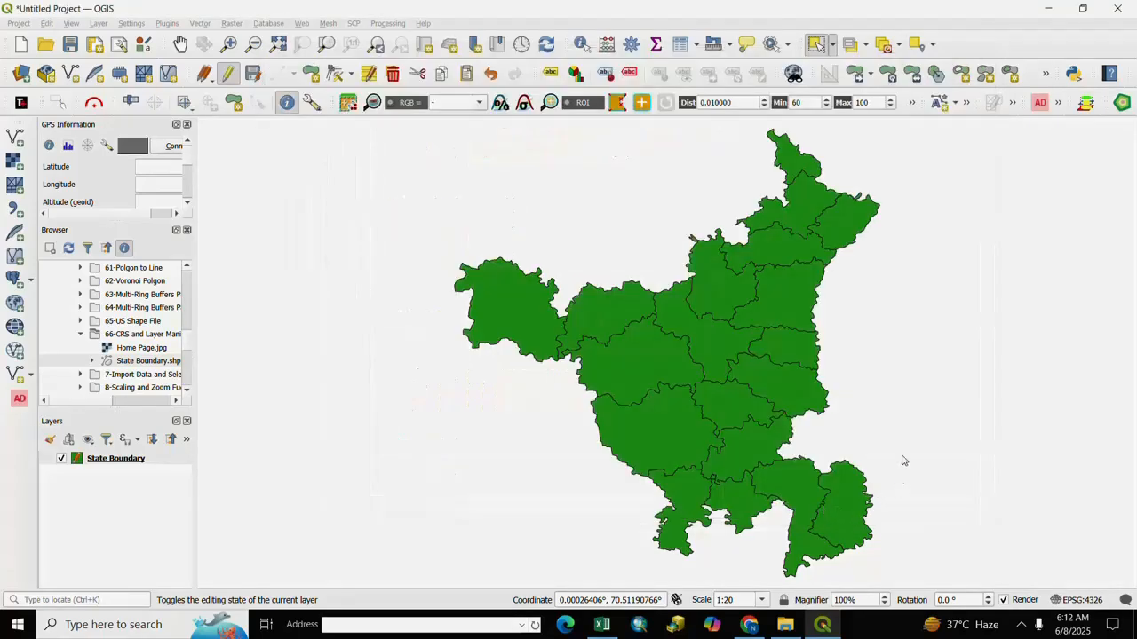
left_click(123, 509)
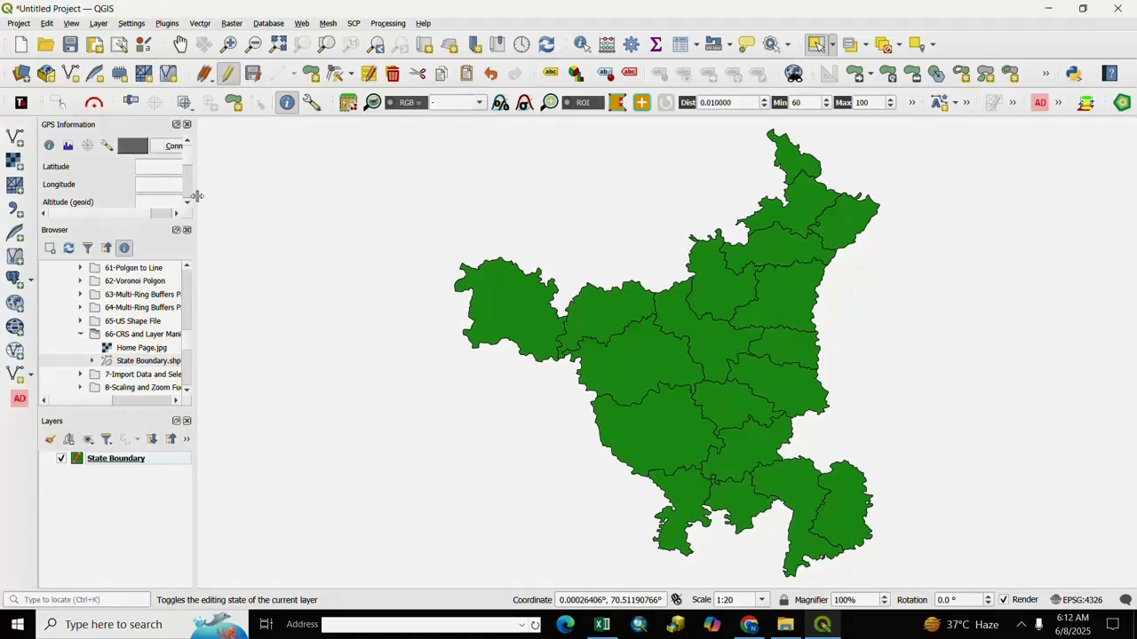
Start a new shapefile layer named point in the 66-CRS and Layer Manipulation folder, with Point as the geometry type.
left_click(99, 24)
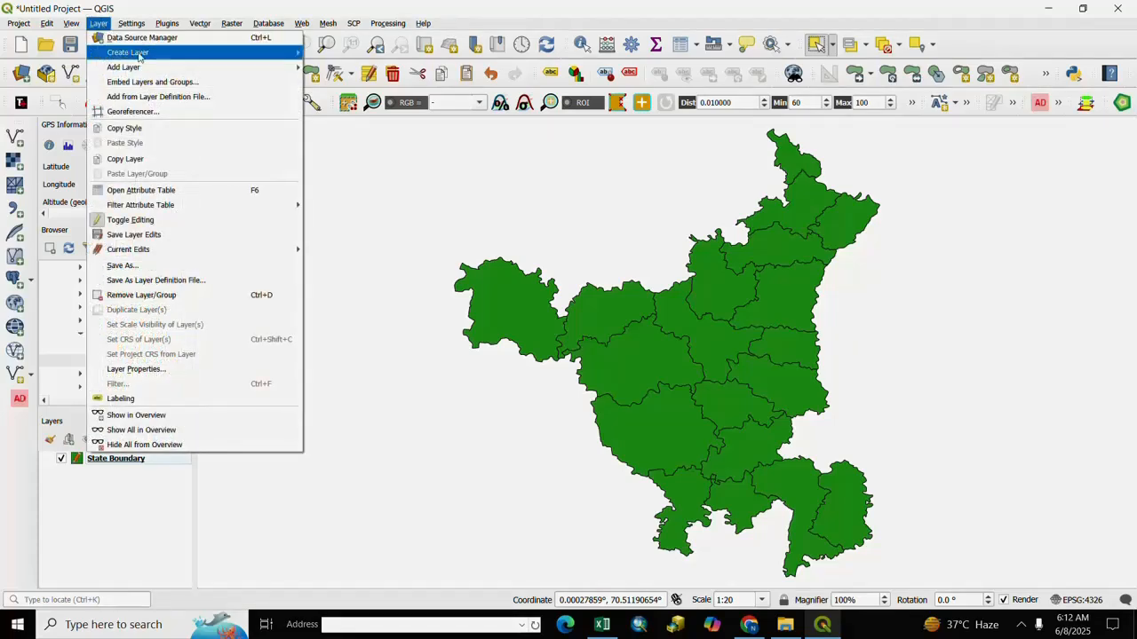
mouse_move(153, 56)
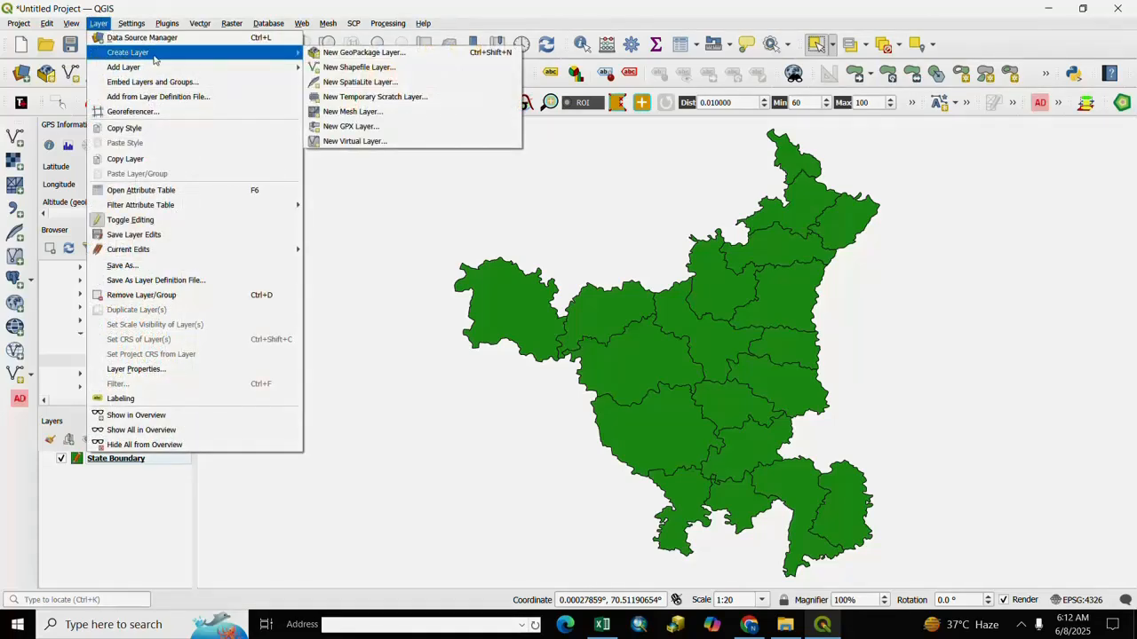
left_click(364, 69)
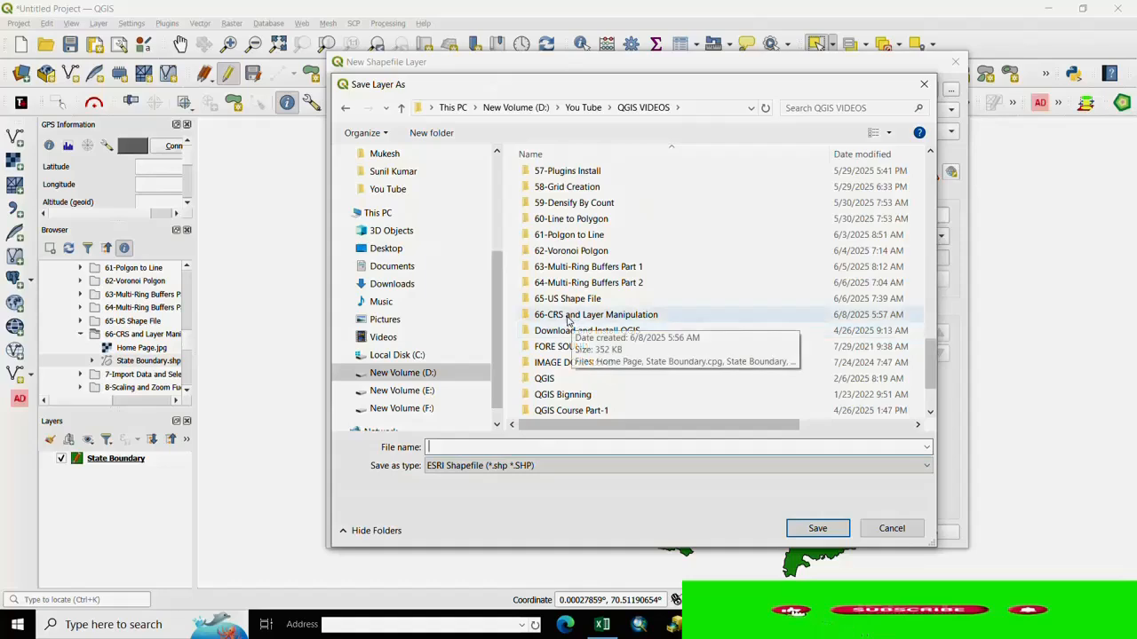
double_click(568, 316)
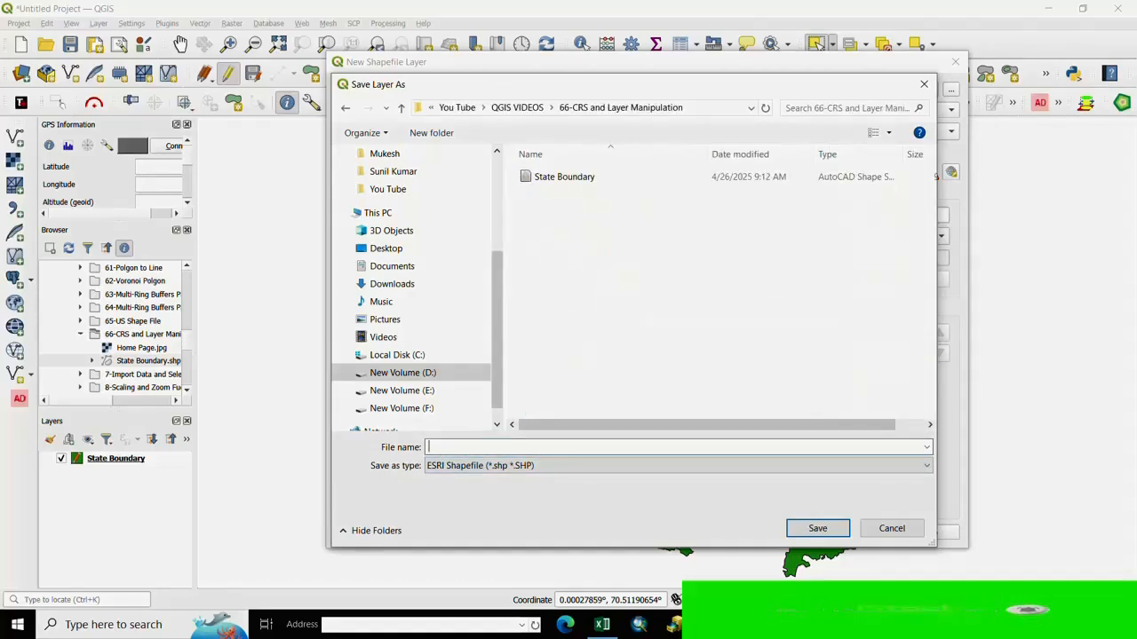
type("point")
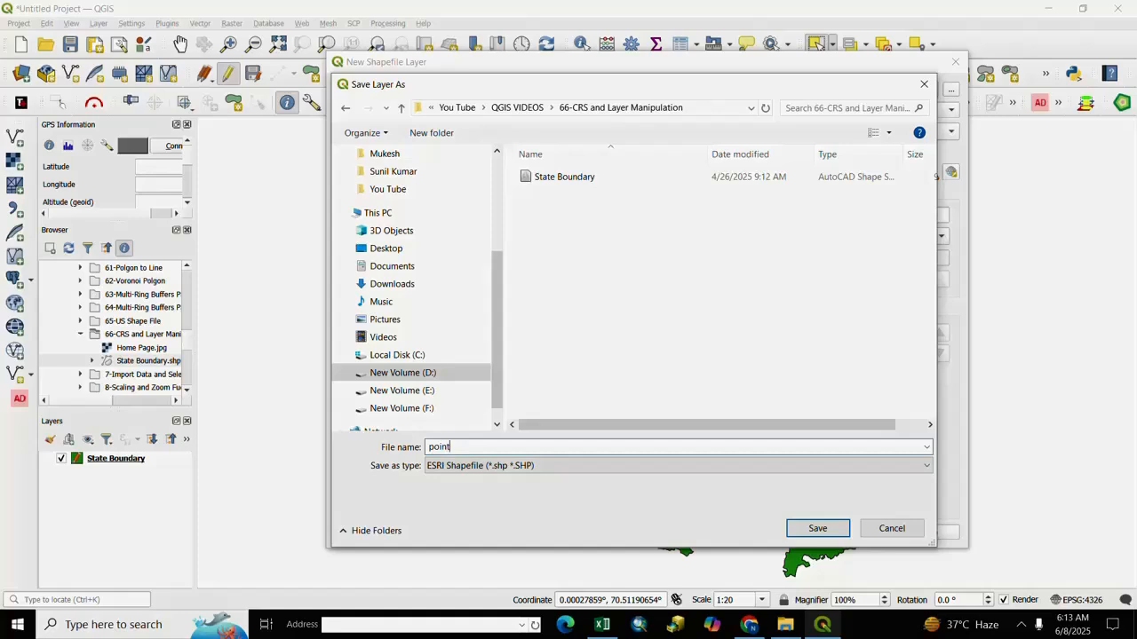
left_click(817, 529)
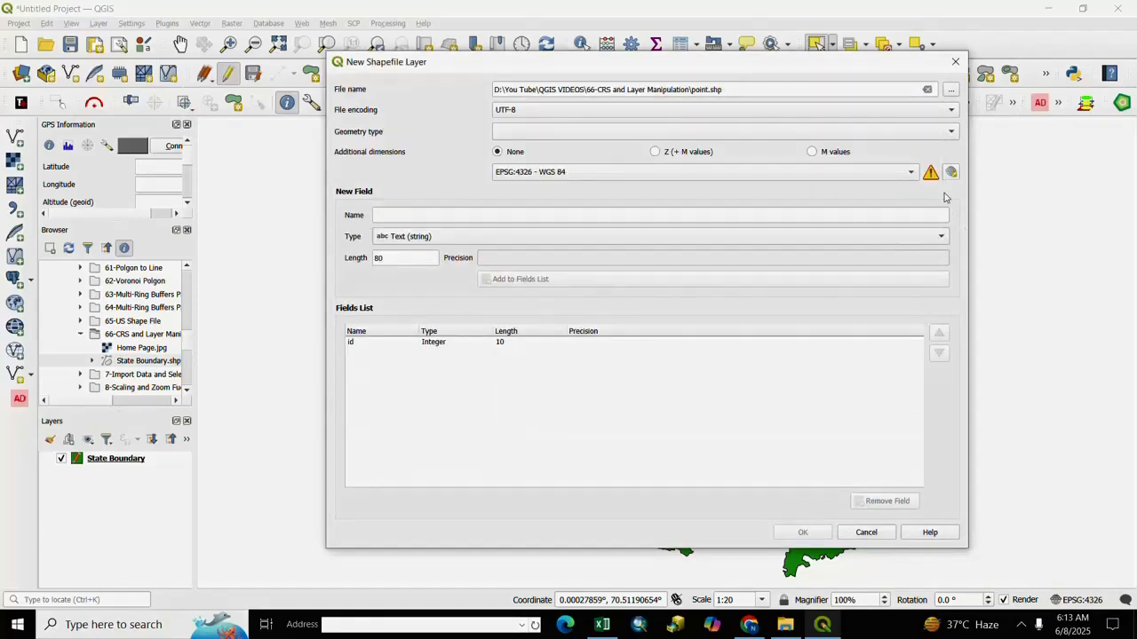
left_click(952, 133)
left_click(530, 147)
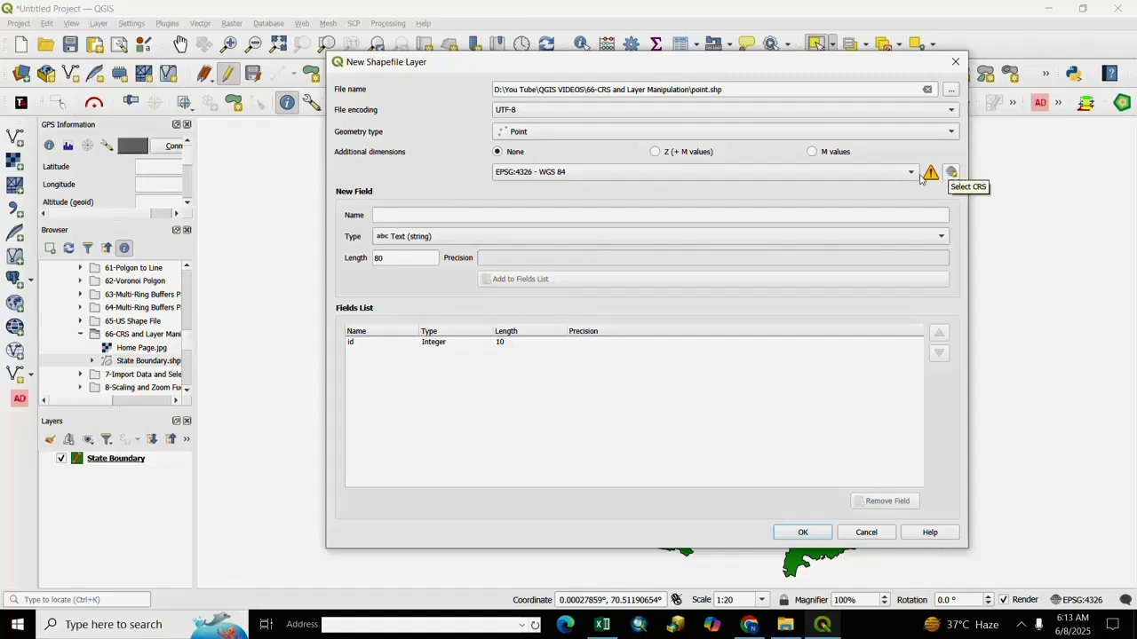
Set the new shapefile's CRS to EPSG:32643 - WGS 84 / UTM zone 43N and create the layer.
left_click(907, 175)
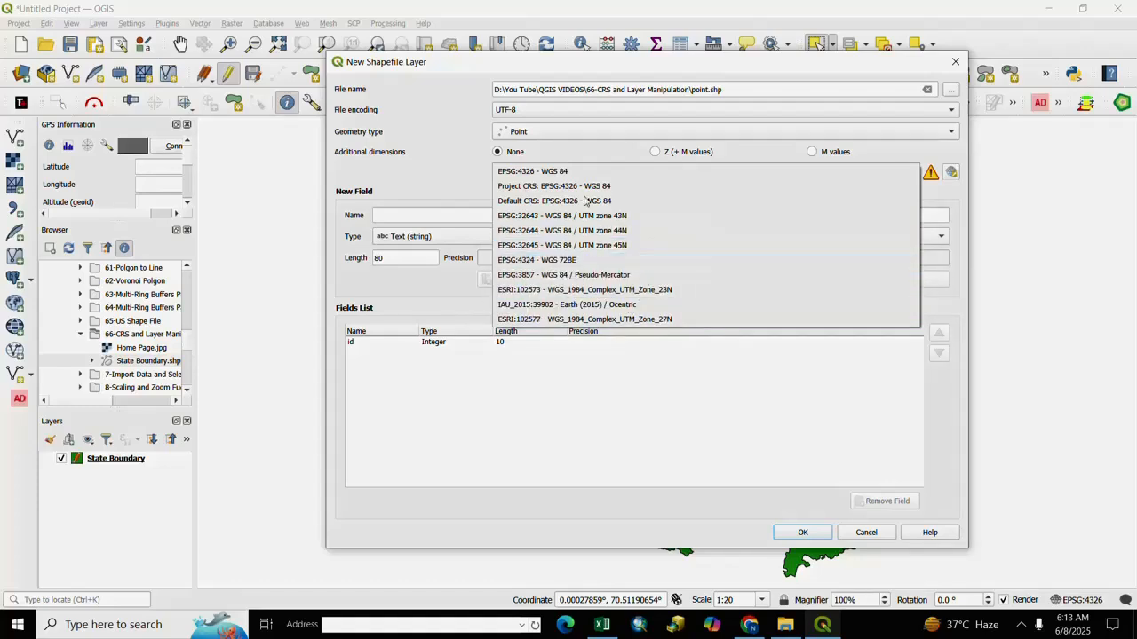
left_click(461, 177)
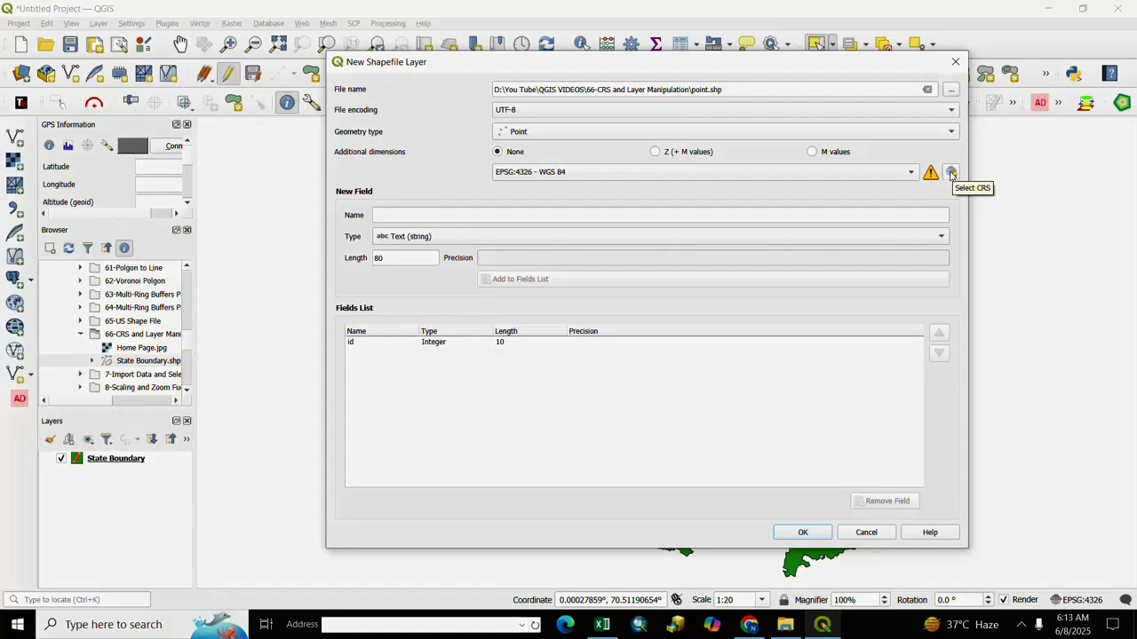
left_click(951, 173)
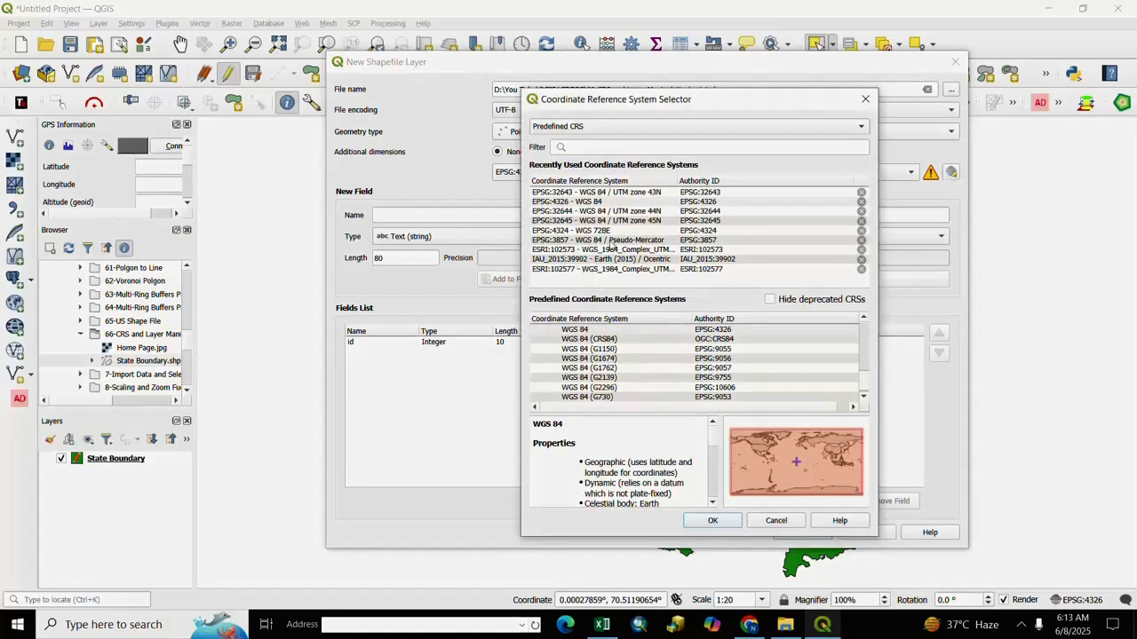
left_click(592, 203)
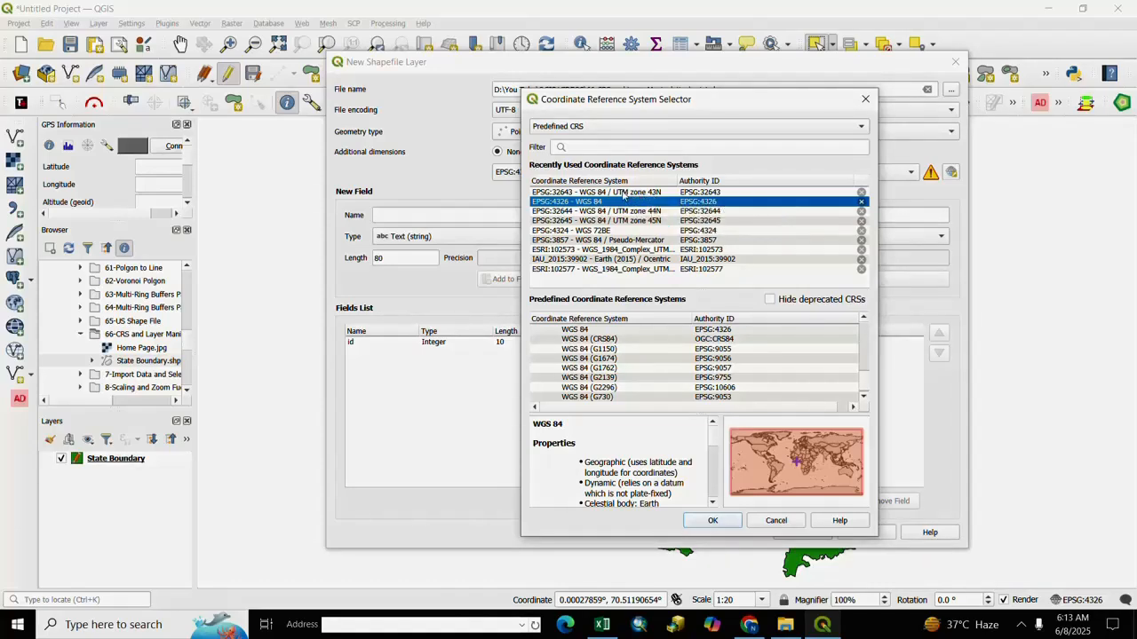
left_click(623, 193)
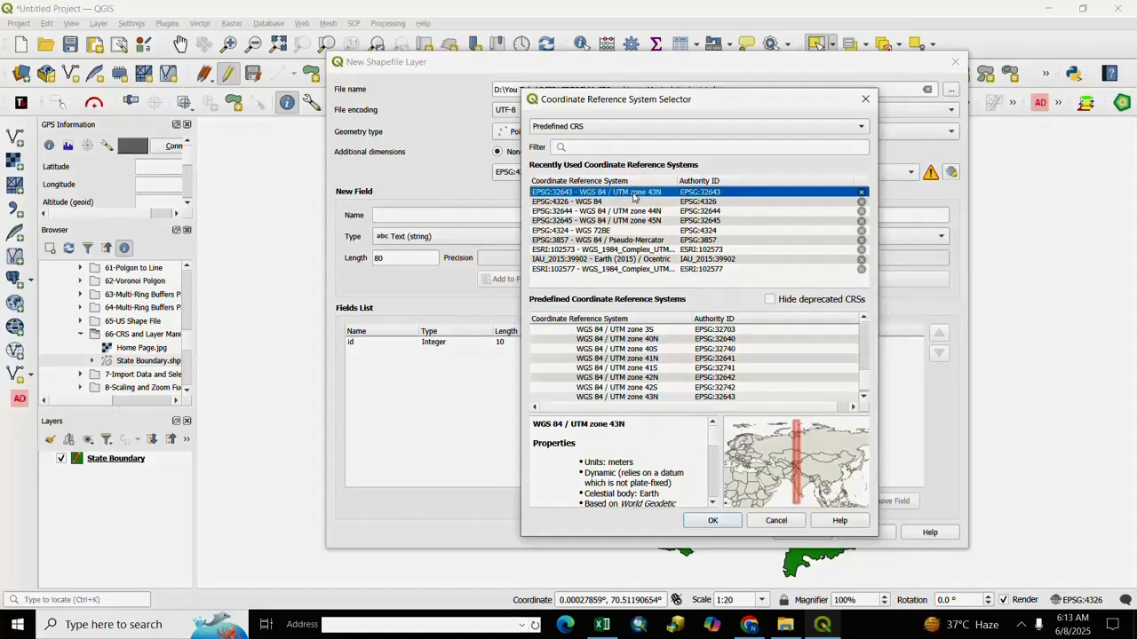
left_click(711, 521)
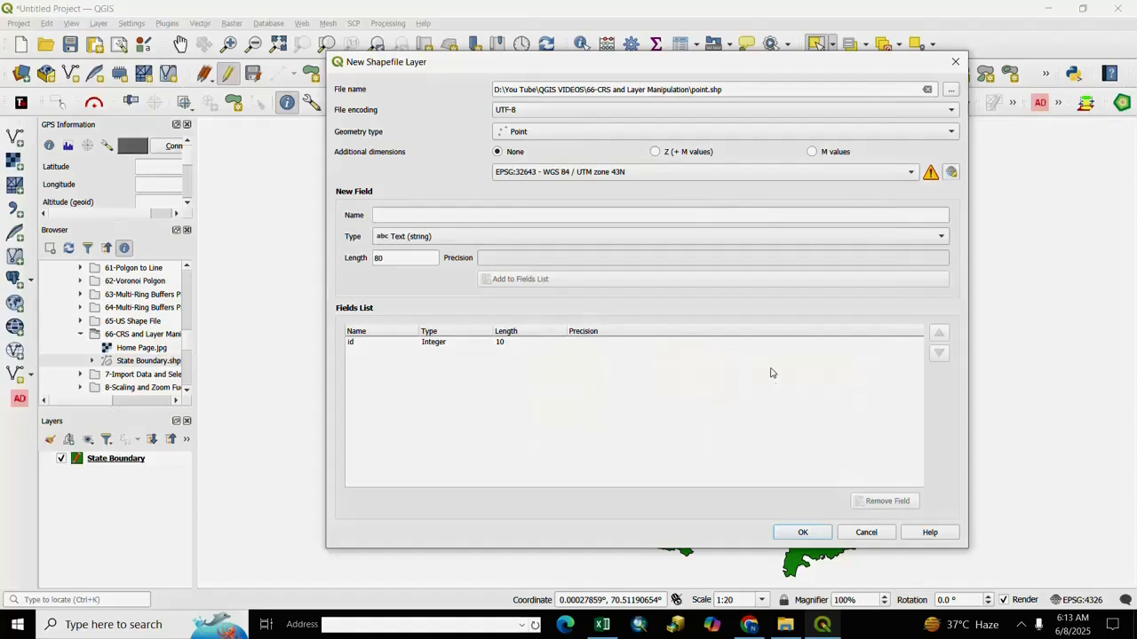
left_click(803, 533)
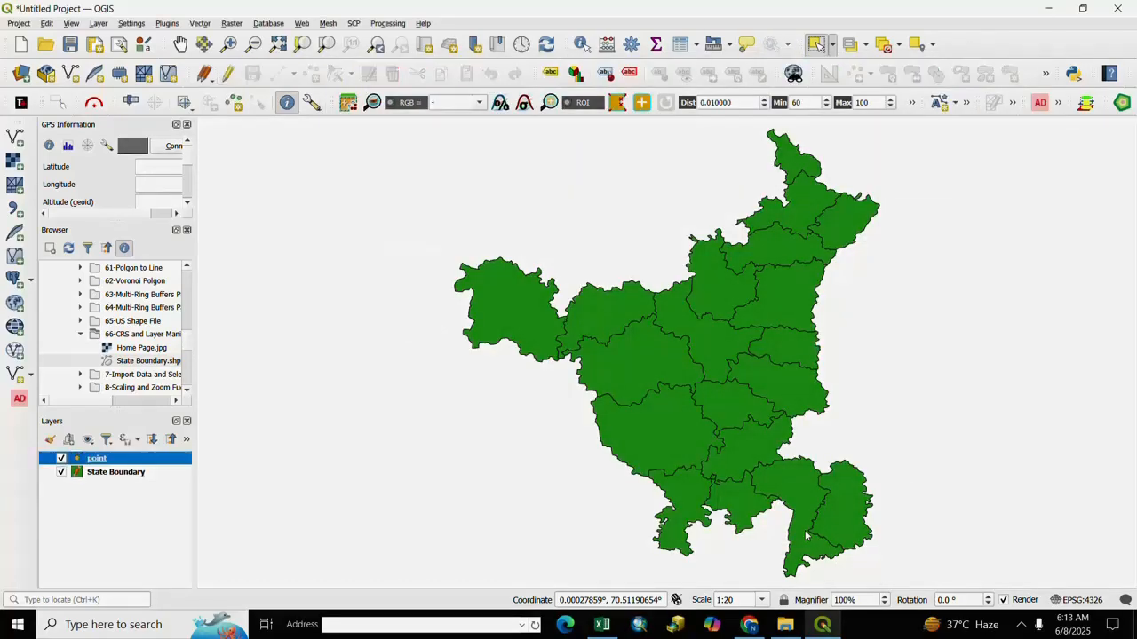
Check the coordinate reference system in the point layer's information, and close the properties without changes.
left_click(76, 491)
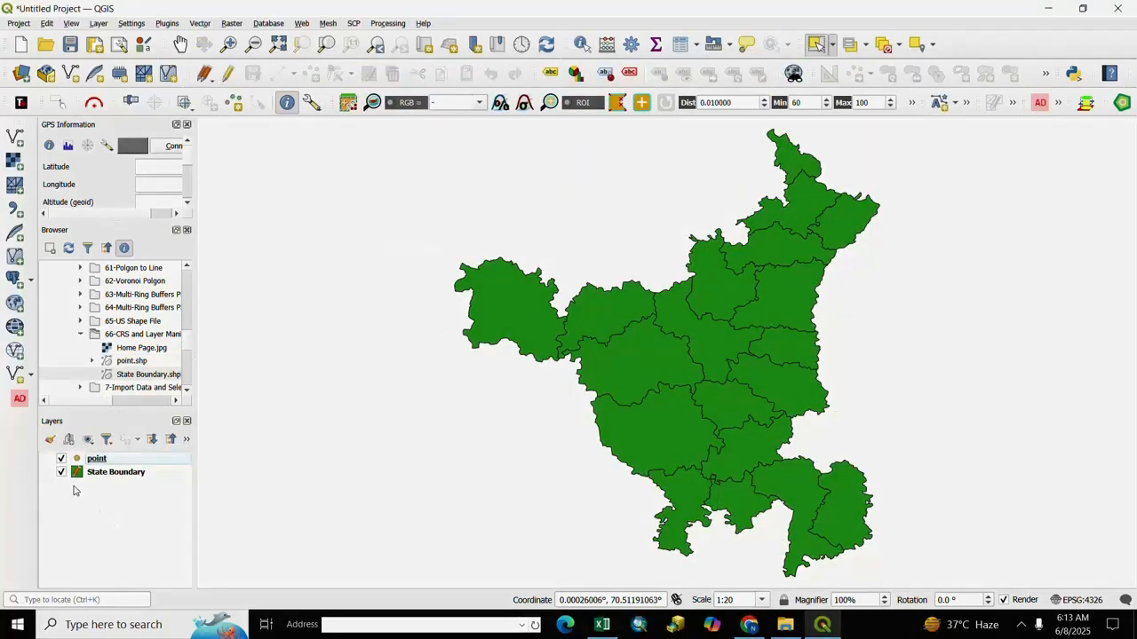
right_click(96, 460)
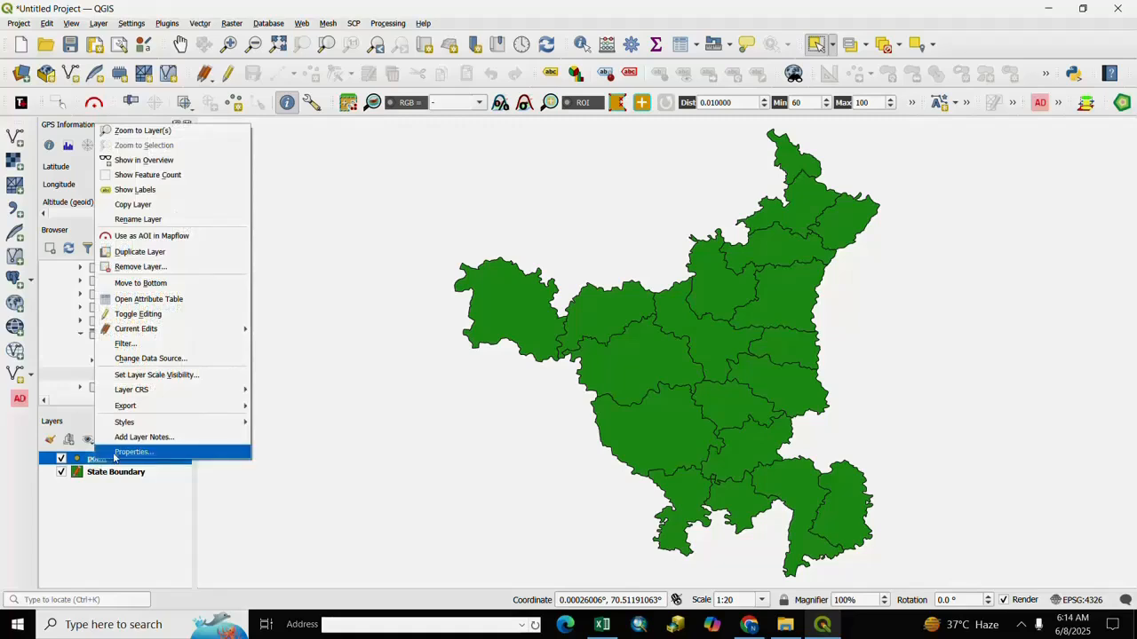
left_click(113, 455)
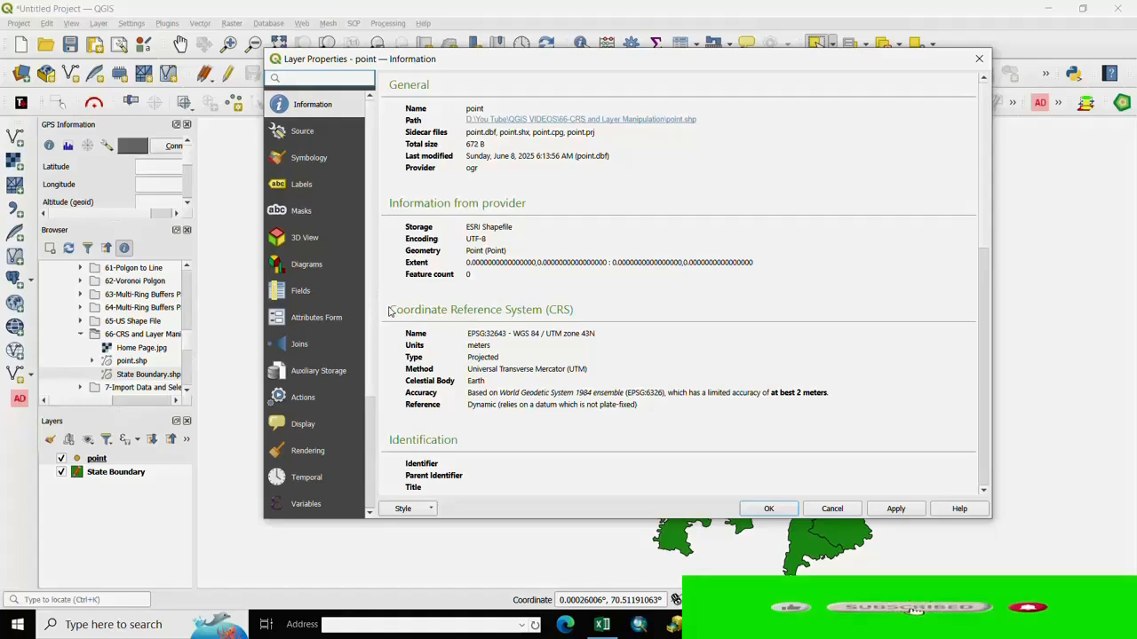
left_click_drag(388, 310, 575, 311)
left_click(509, 343)
left_click_drag(509, 339, 541, 343)
left_click(436, 335)
left_click_drag(454, 335, 486, 334)
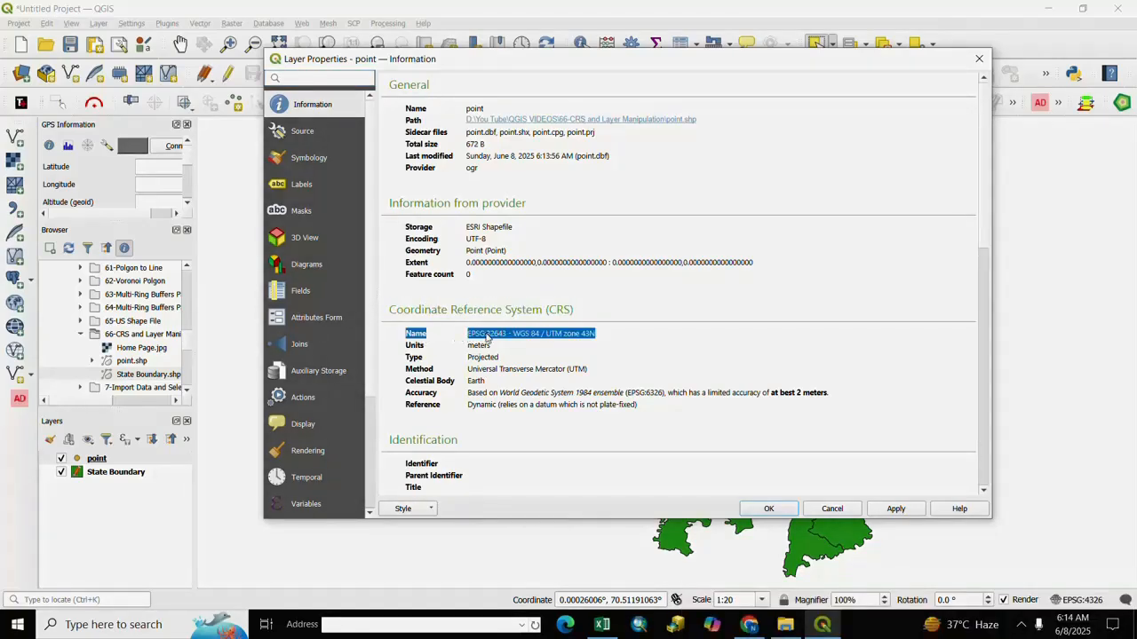
left_click(612, 337)
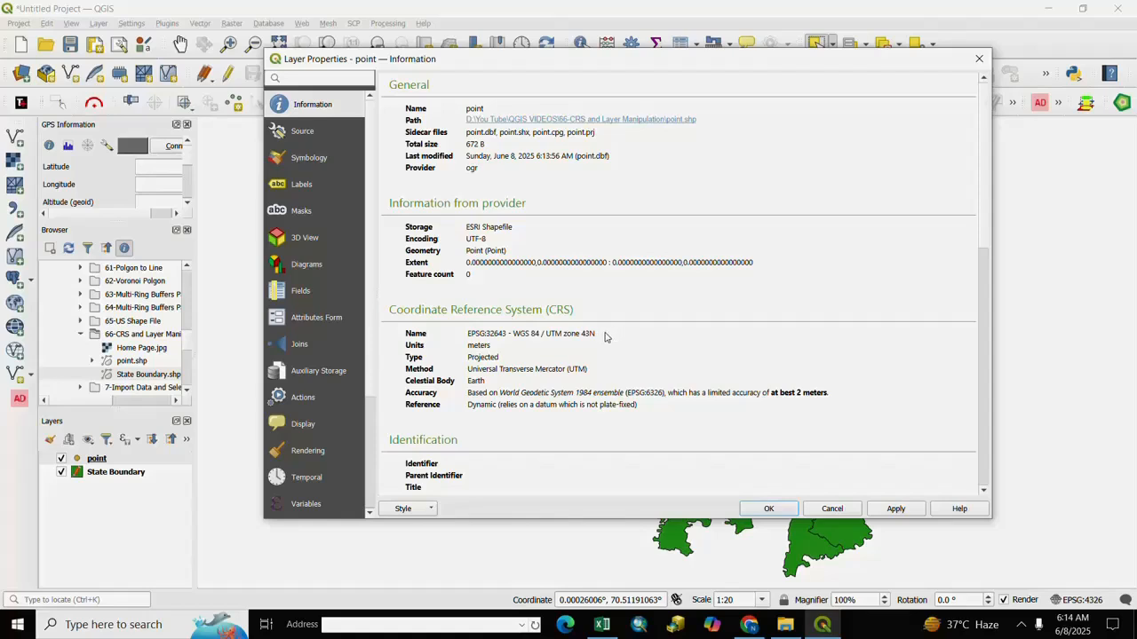
left_click_drag(604, 338, 583, 340)
left_click(671, 348)
left_click(977, 61)
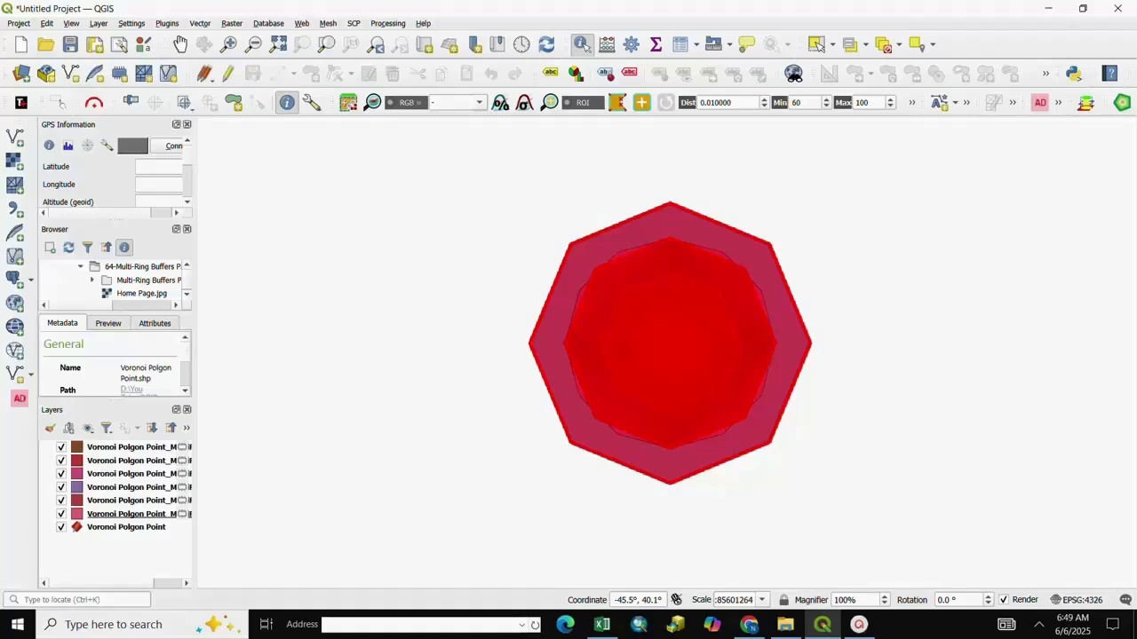
left_click(664, 185)
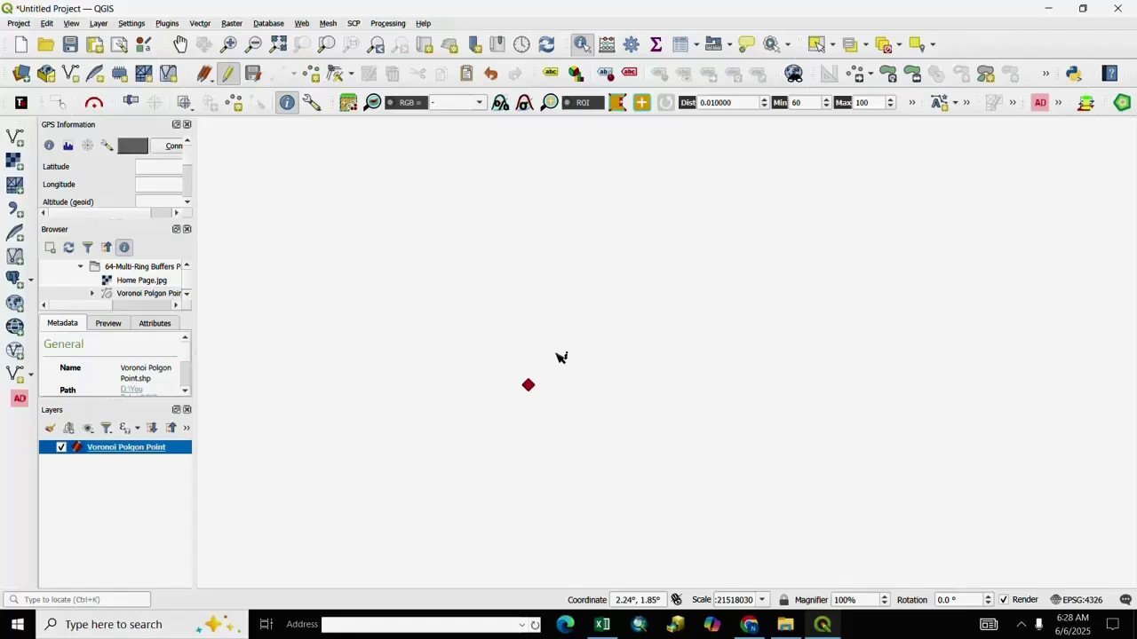
Search the available plugins for "buffer", check the Multi Ring Buffer entry, and close the plugin manager.
left_click(166, 24)
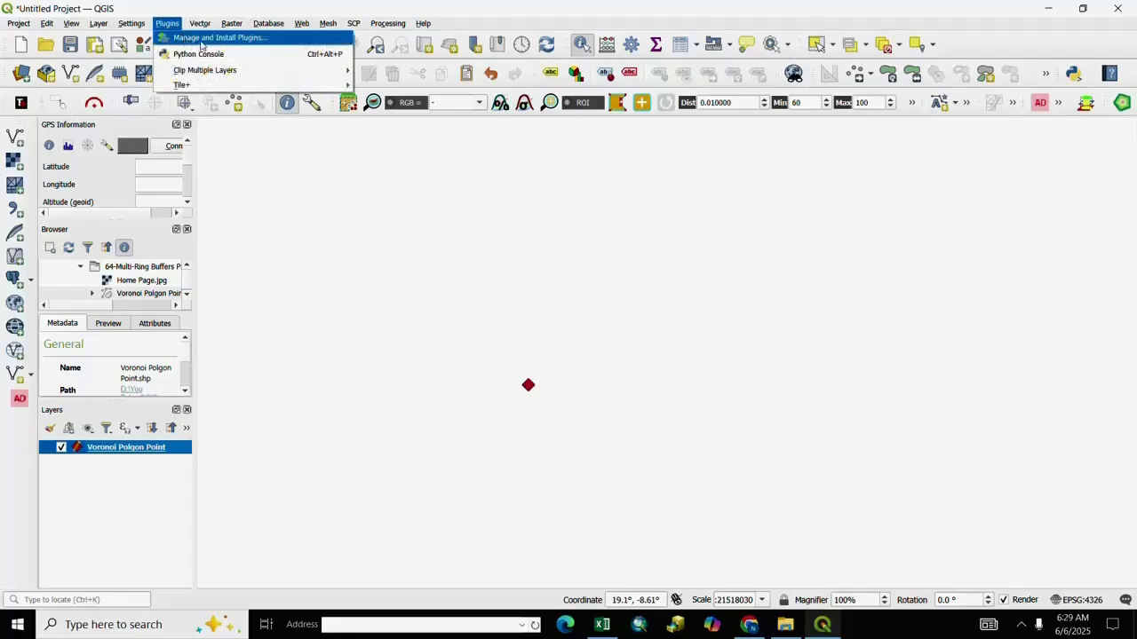
left_click(201, 39)
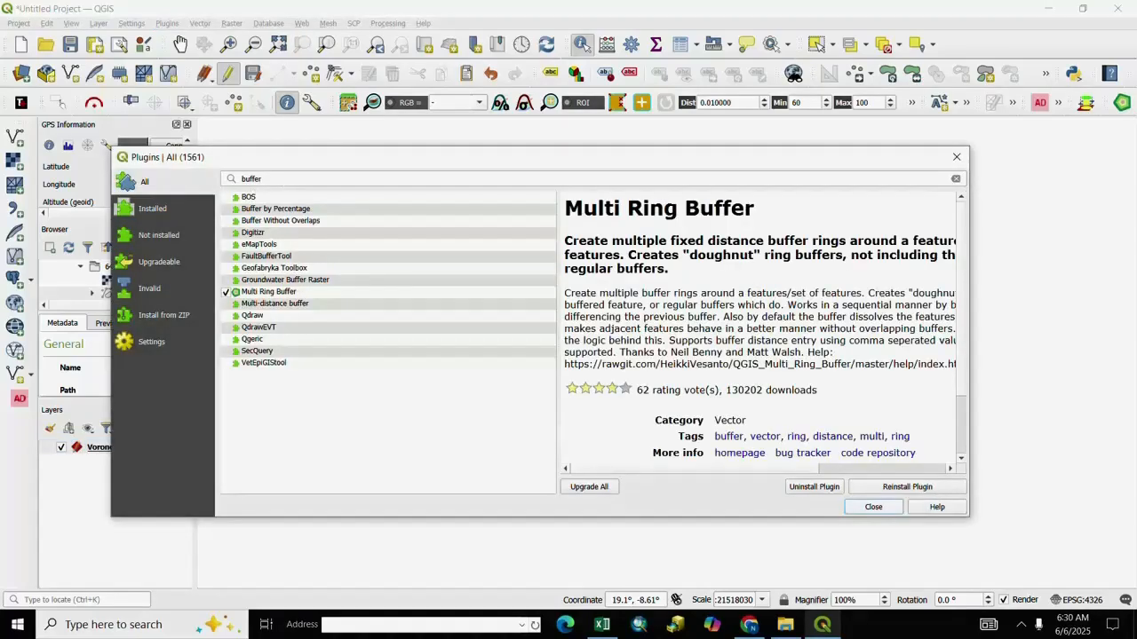
type("buff")
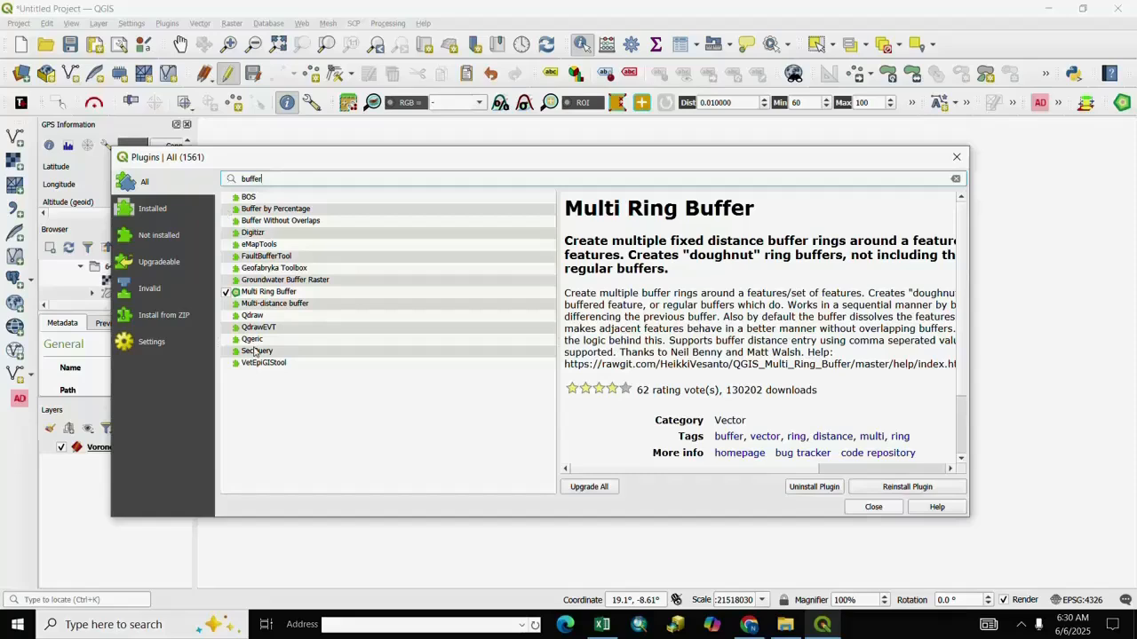
left_click(272, 297)
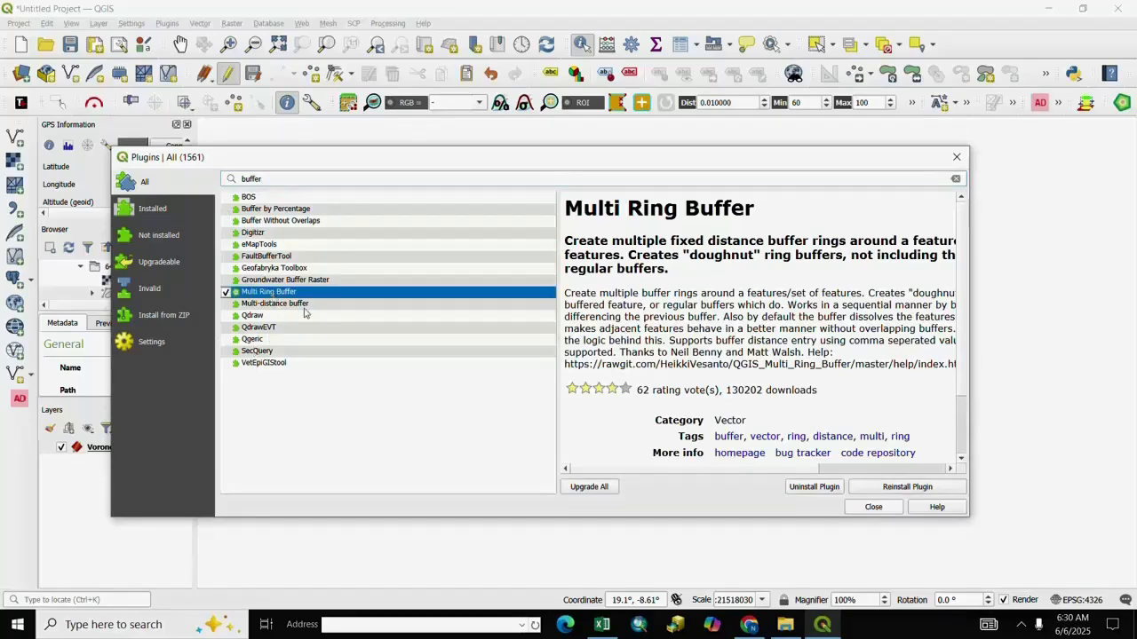
left_click(873, 508)
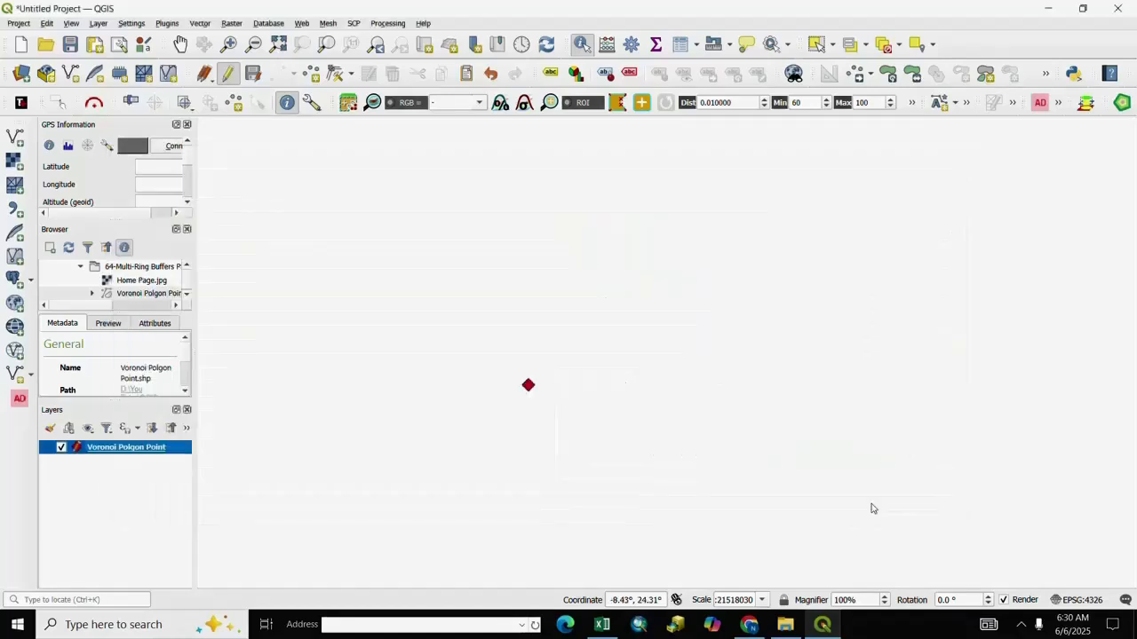
Set up a Multi Ring Buffer on the Voronoi Polgon Point layer with comma-separated distances 10,20,30.
left_click(1120, 103)
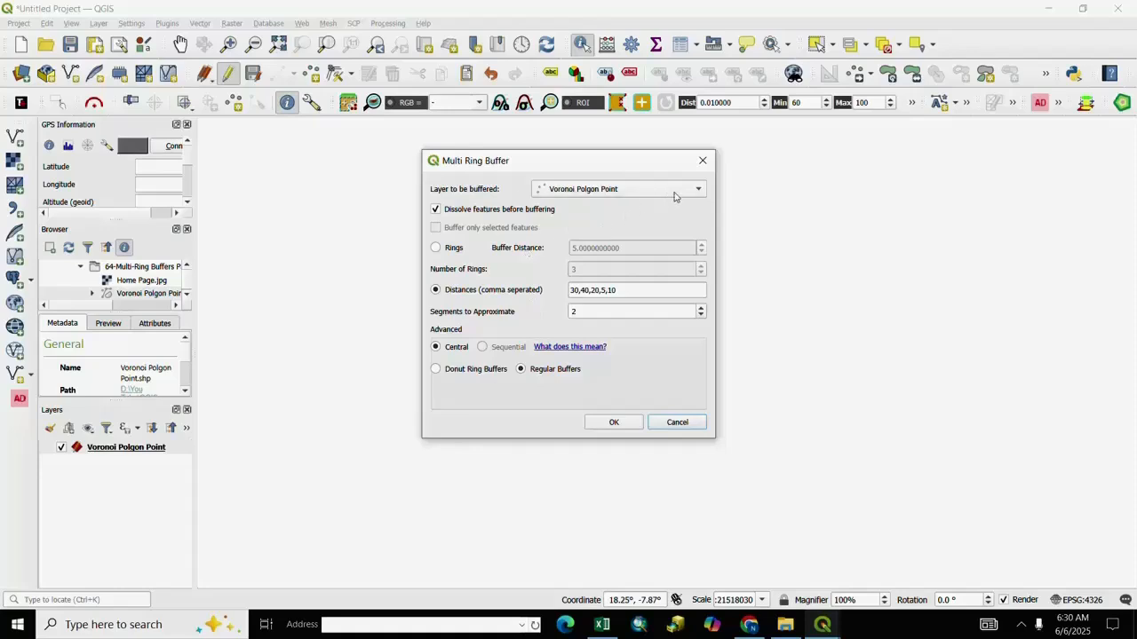
left_click(675, 193)
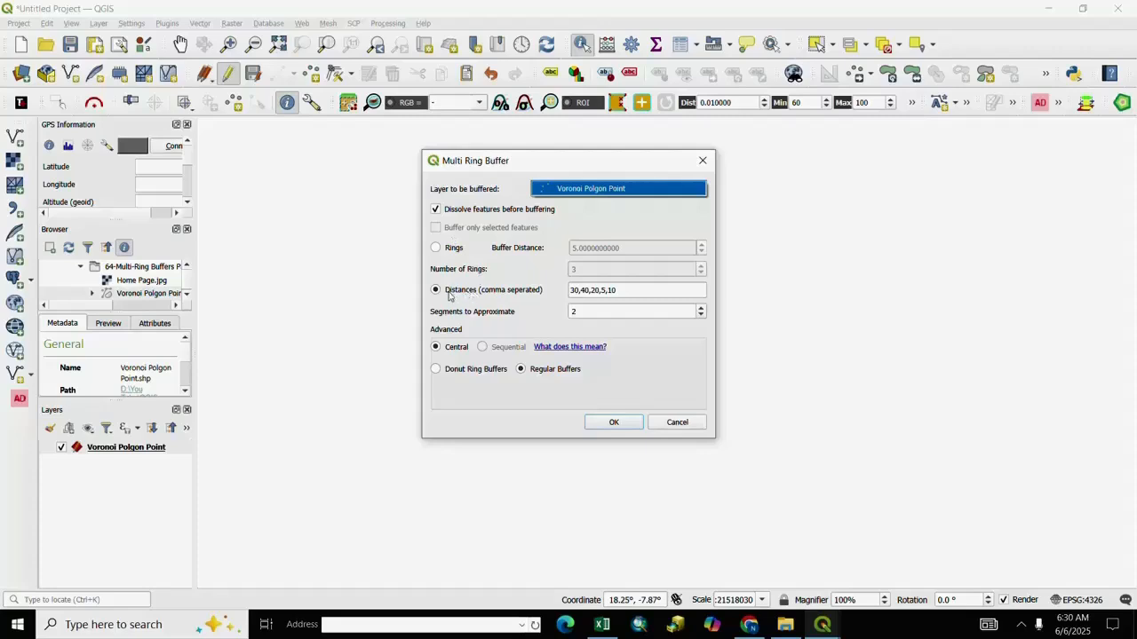
left_click(435, 249)
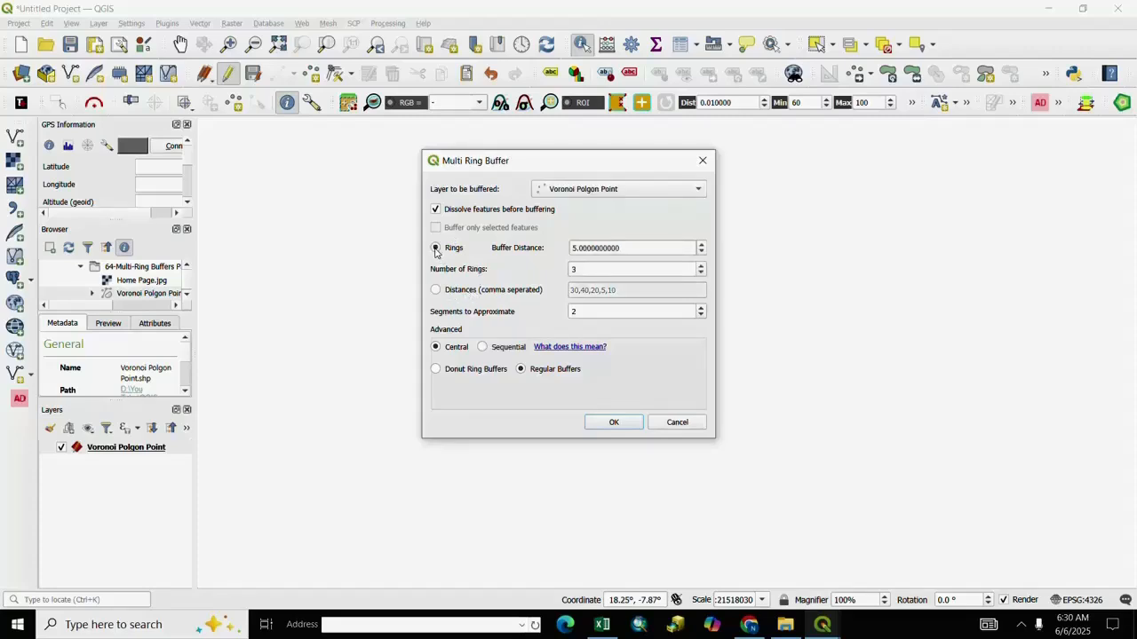
left_click(436, 291)
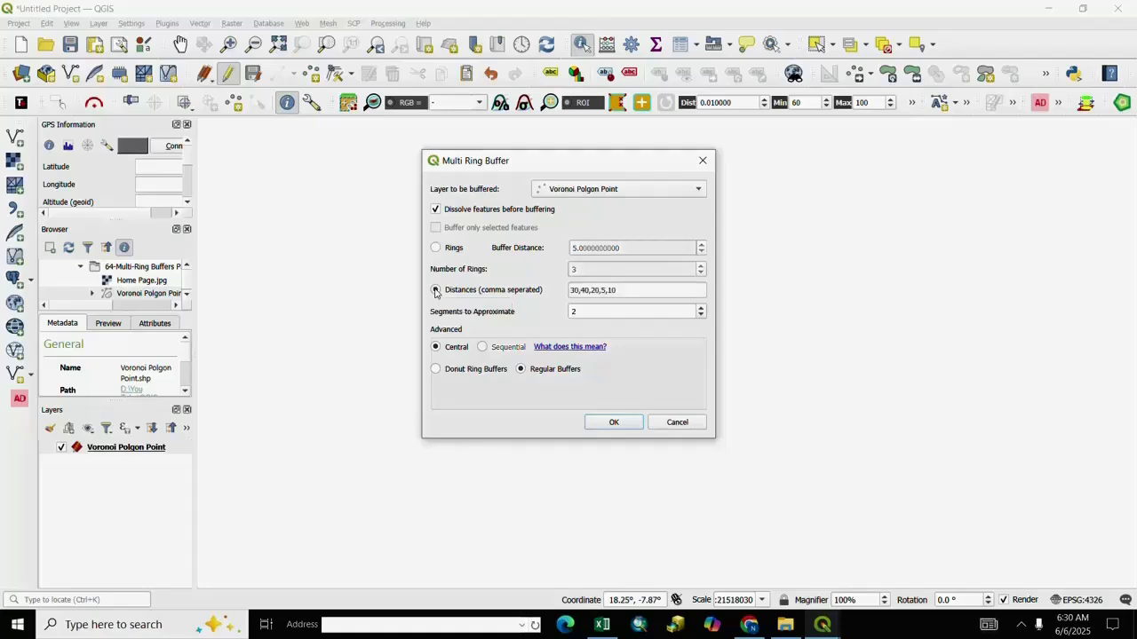
key("ctrl+a")
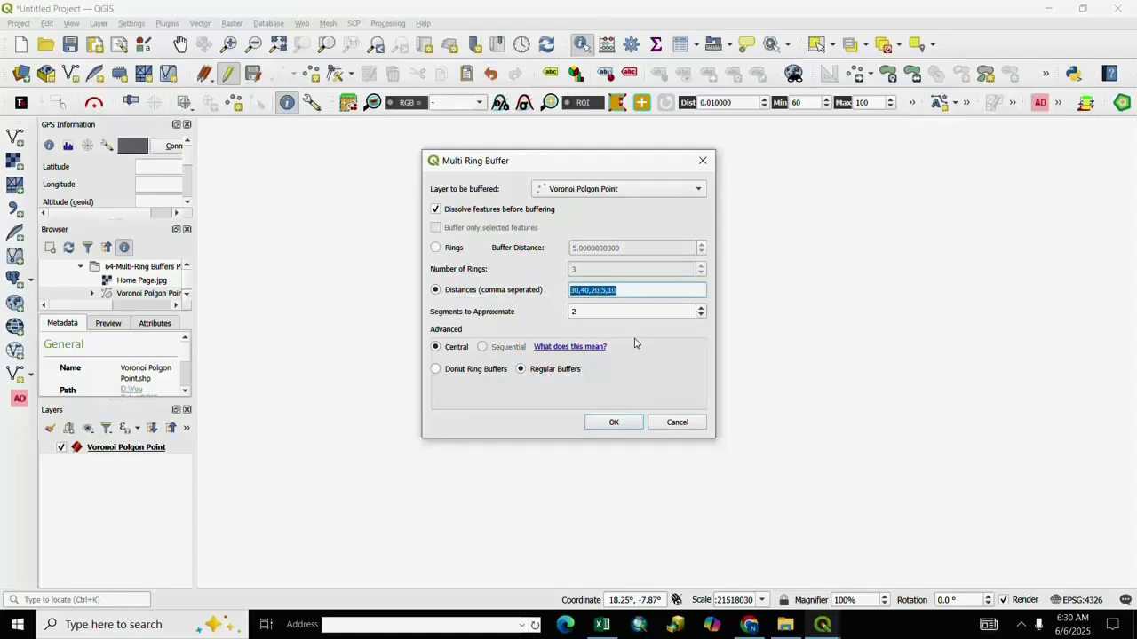
type("10,20,30")
Set the segments to approximate to 1, run the regular multi-ring buffer, and view the resulting rings.
double_click(579, 312)
type("1")
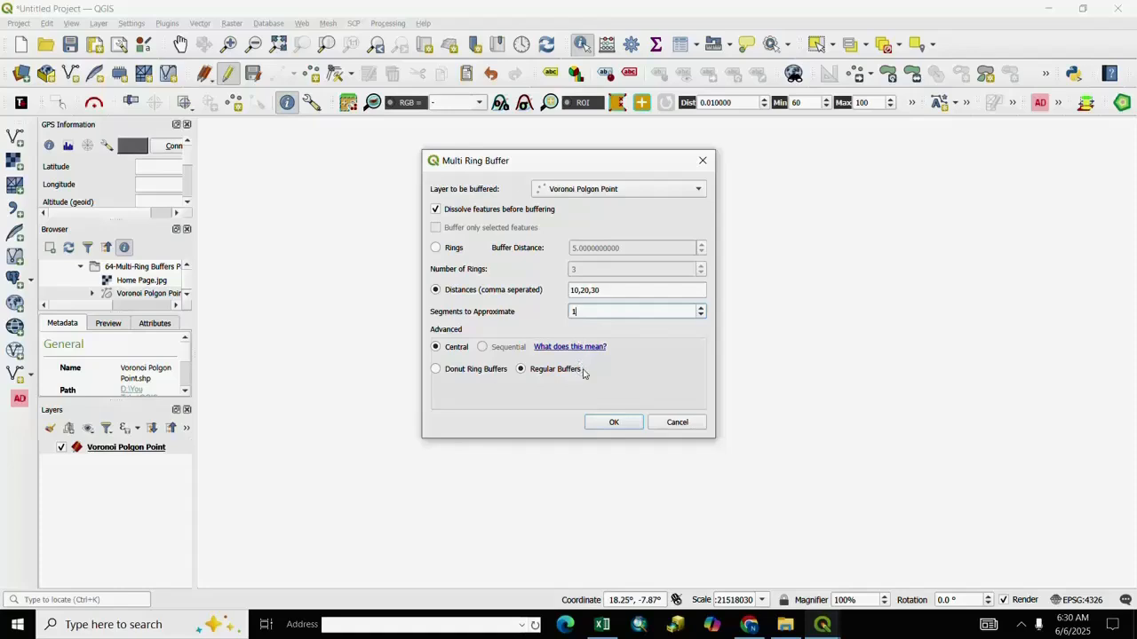
left_click(608, 424)
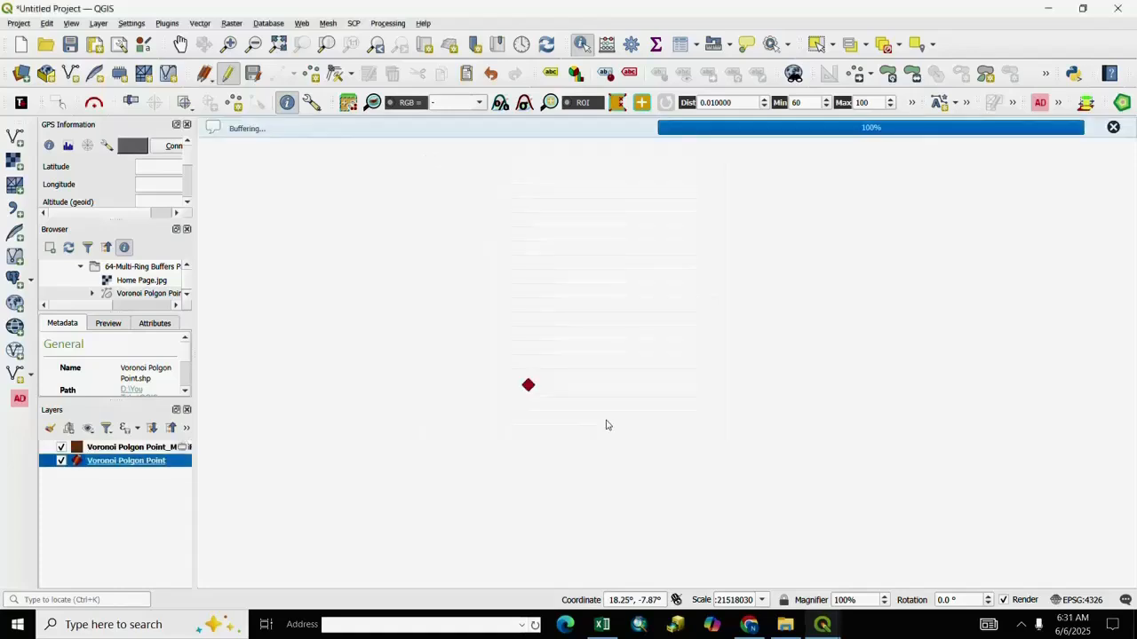
scroll(611, 423, "down", 1)
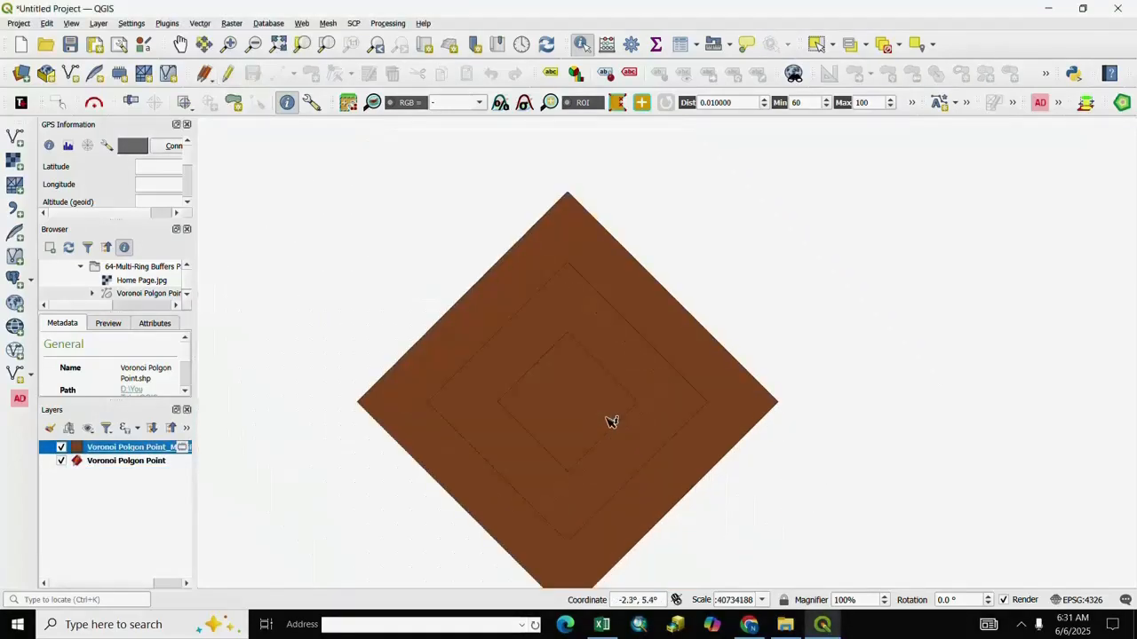
left_click(180, 44)
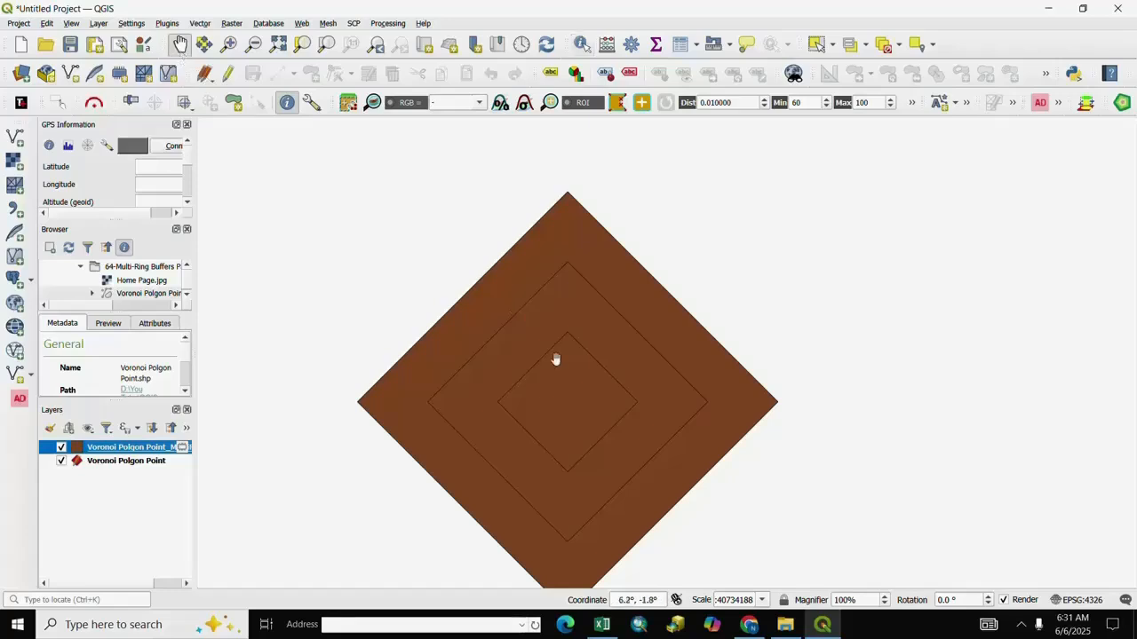
Hide the existing ring layer and run a Multi Ring Buffer on Voronoi Polgon Point with distances 10,20,30 and 2 segments to approximate.
left_click_drag(556, 359, 543, 329)
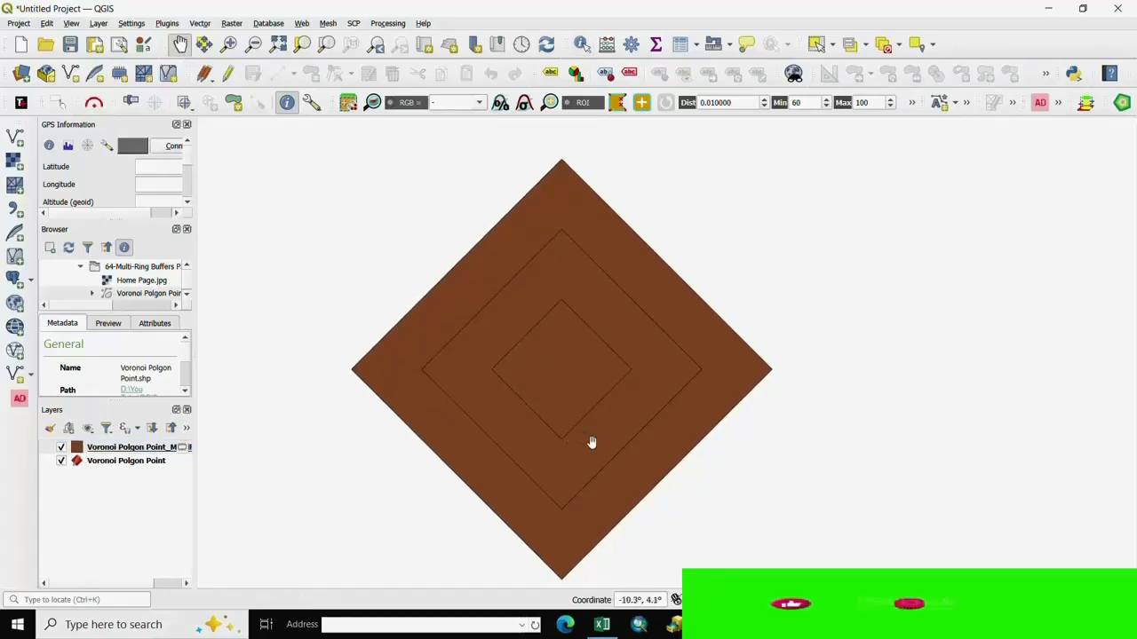
left_click(61, 448)
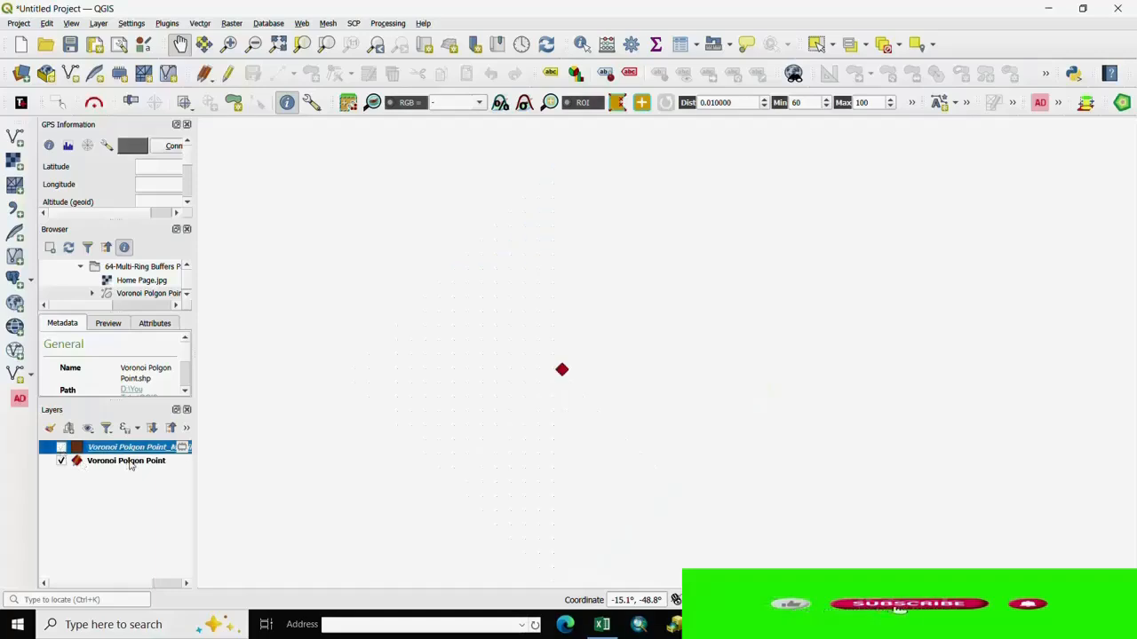
left_click(128, 461)
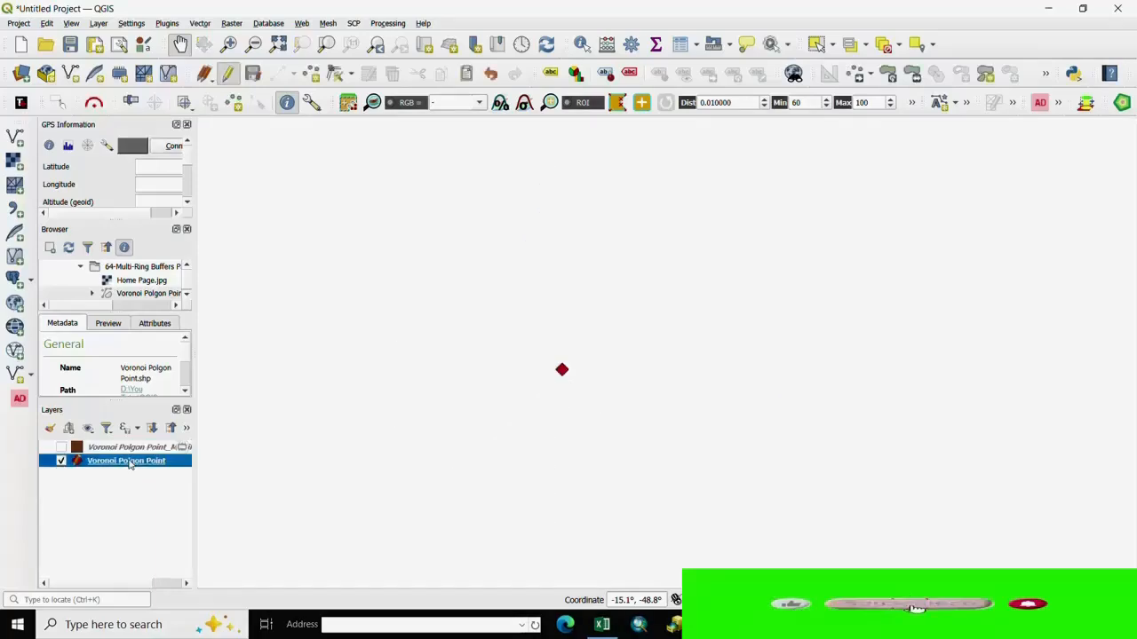
left_click(1121, 103)
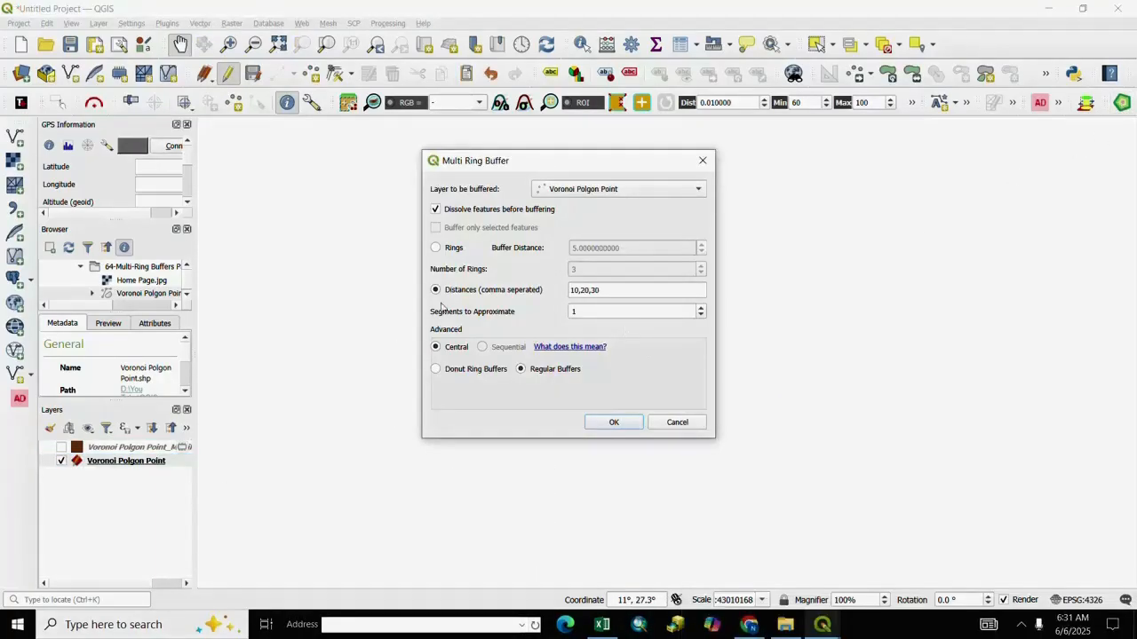
left_click(436, 249)
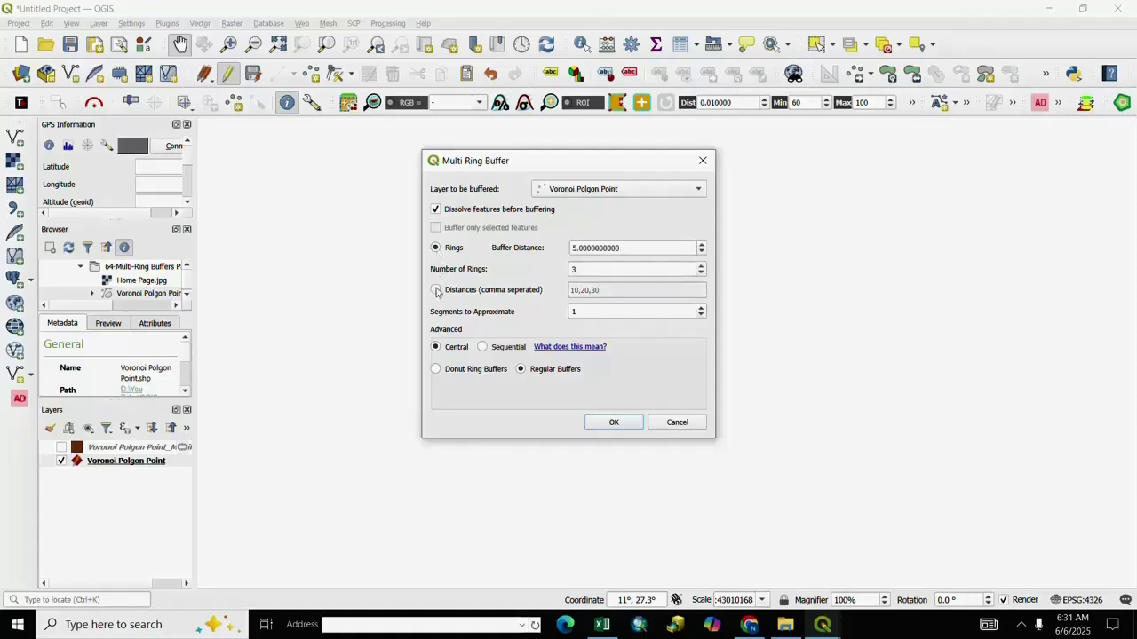
left_click(435, 290)
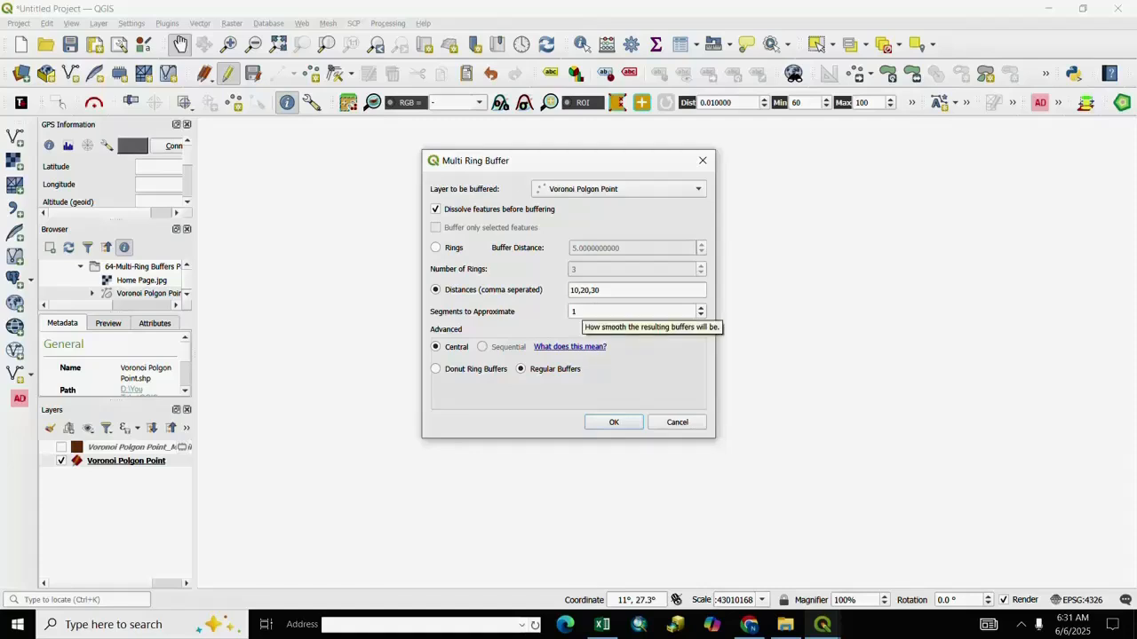
double_click(581, 310)
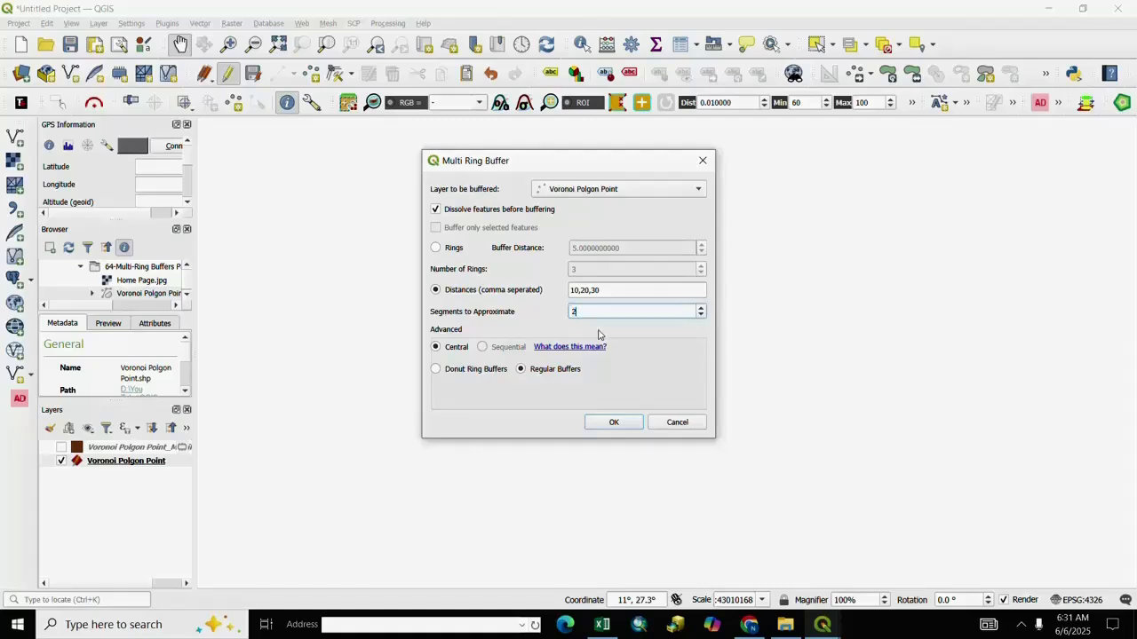
left_click(614, 423)
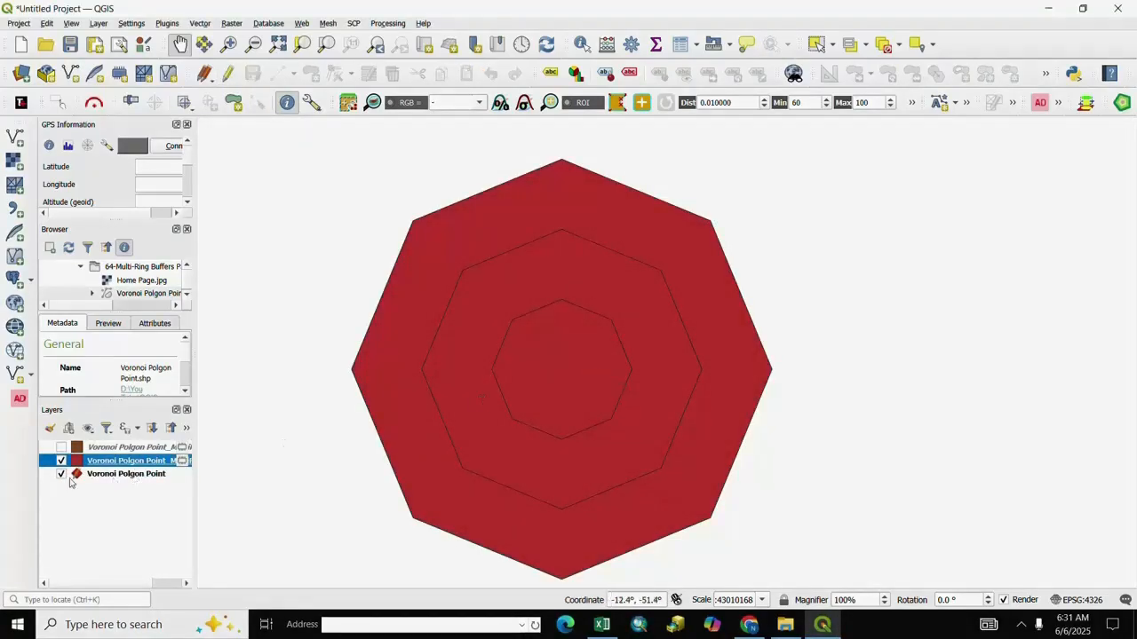
Hide the two-segment buffer layer and rerun the Multi Ring Buffer on the point layer with distances 10,20,30 and 3 segments to approximate.
left_click(61, 461)
left_click(107, 474)
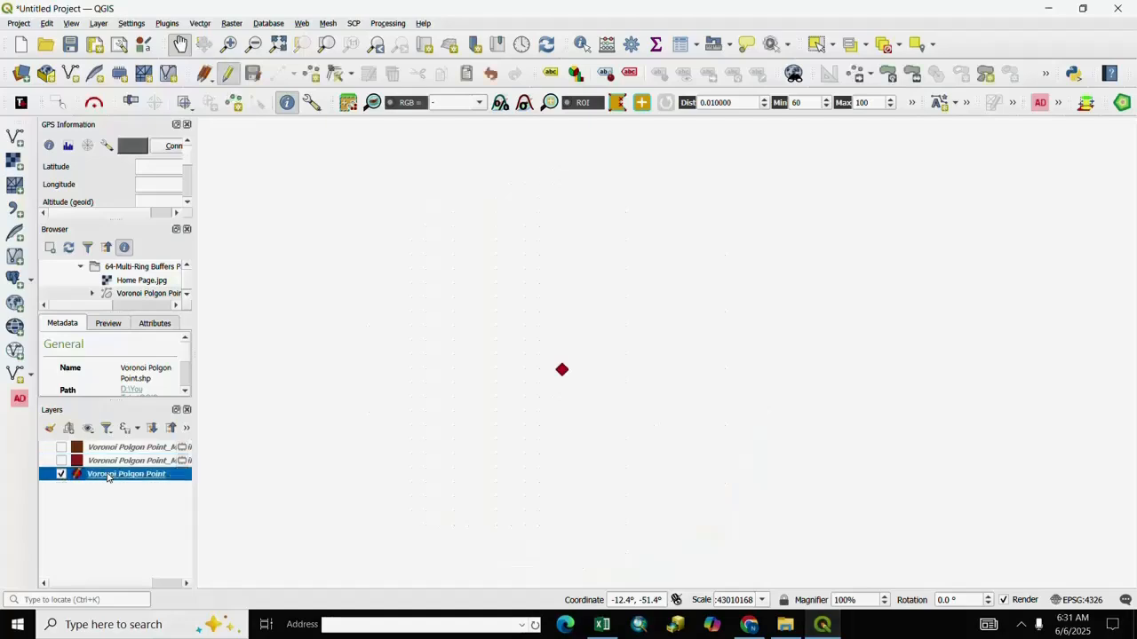
left_click(1122, 103)
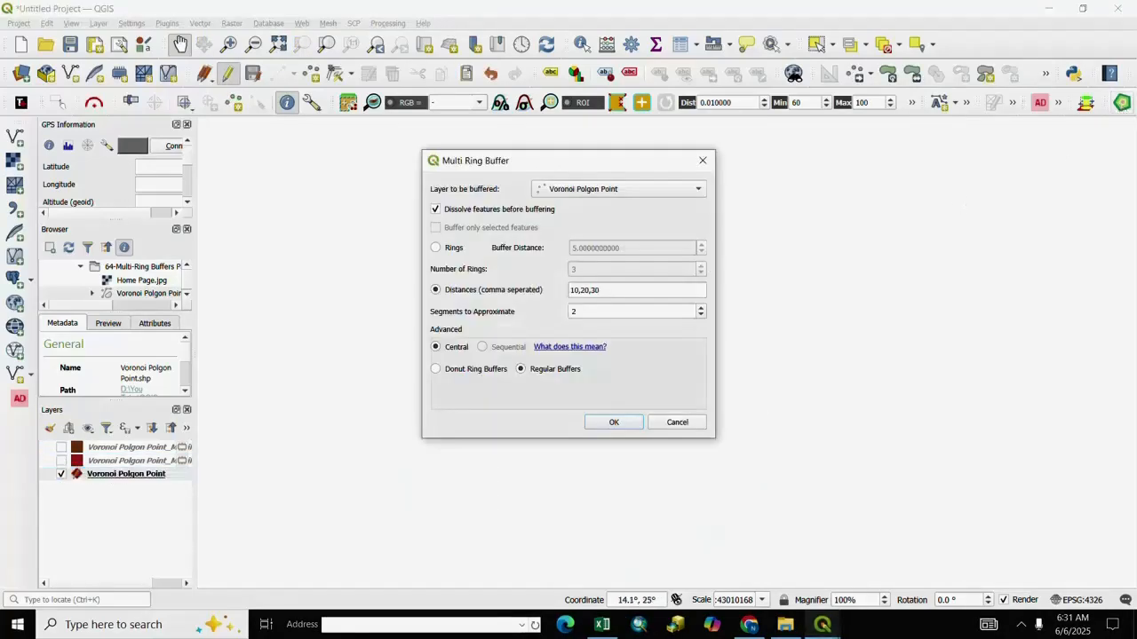
left_click(436, 248)
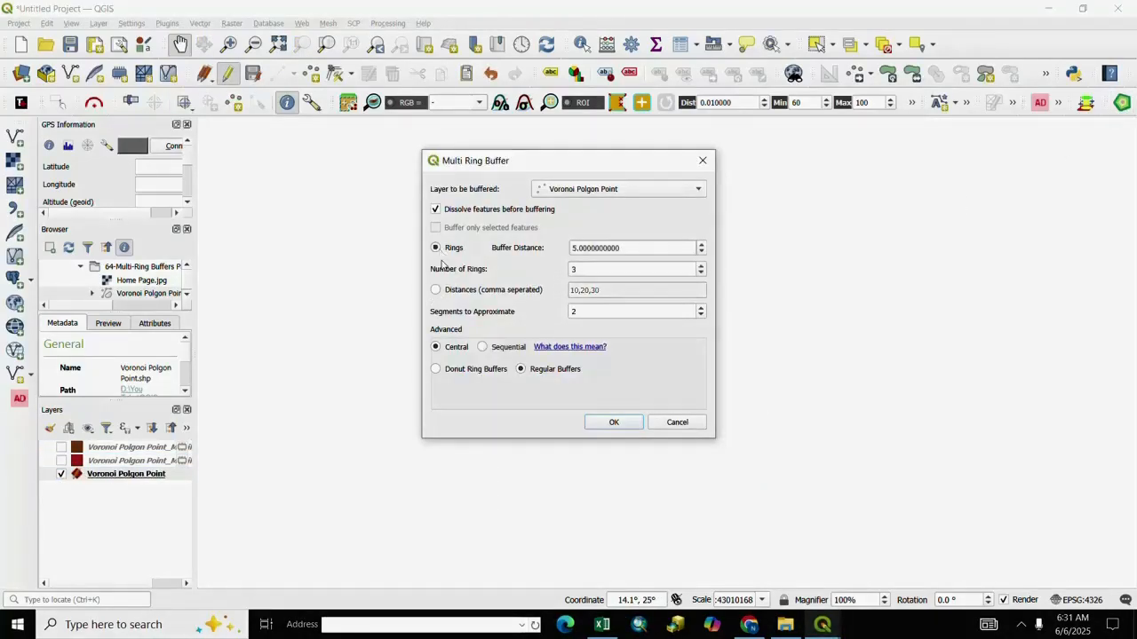
left_click(437, 290)
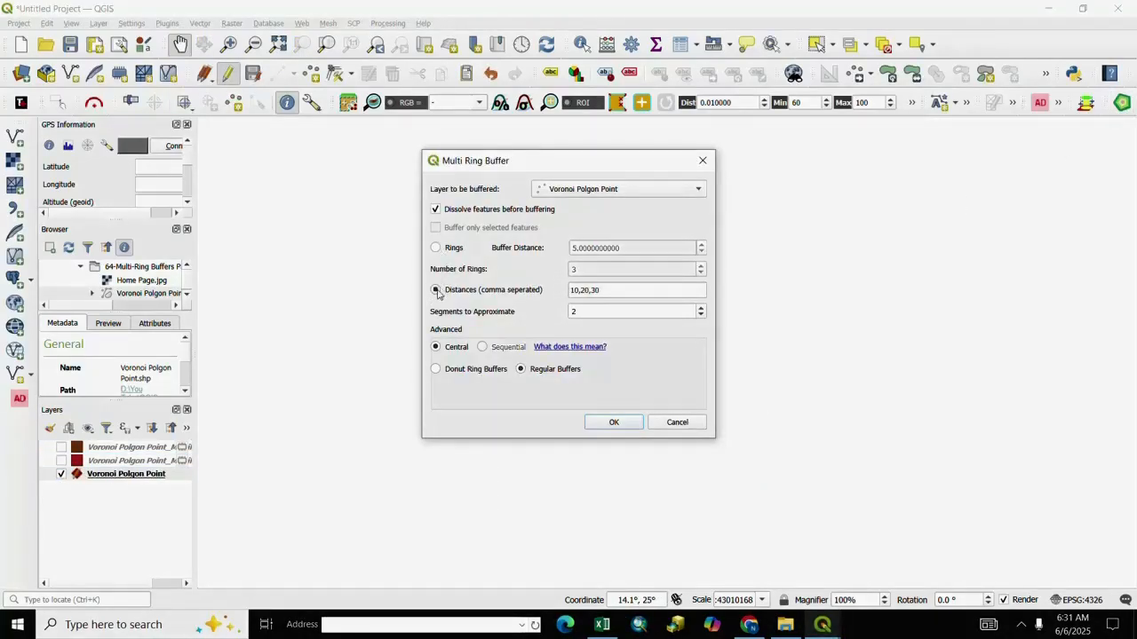
left_click(575, 312)
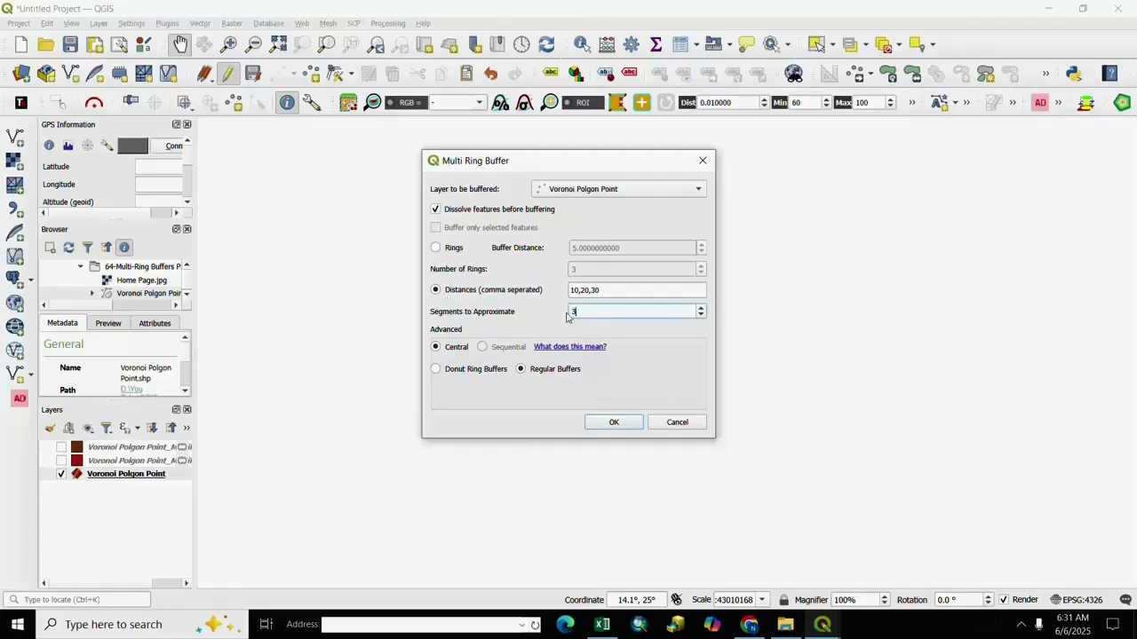
left_click(606, 418)
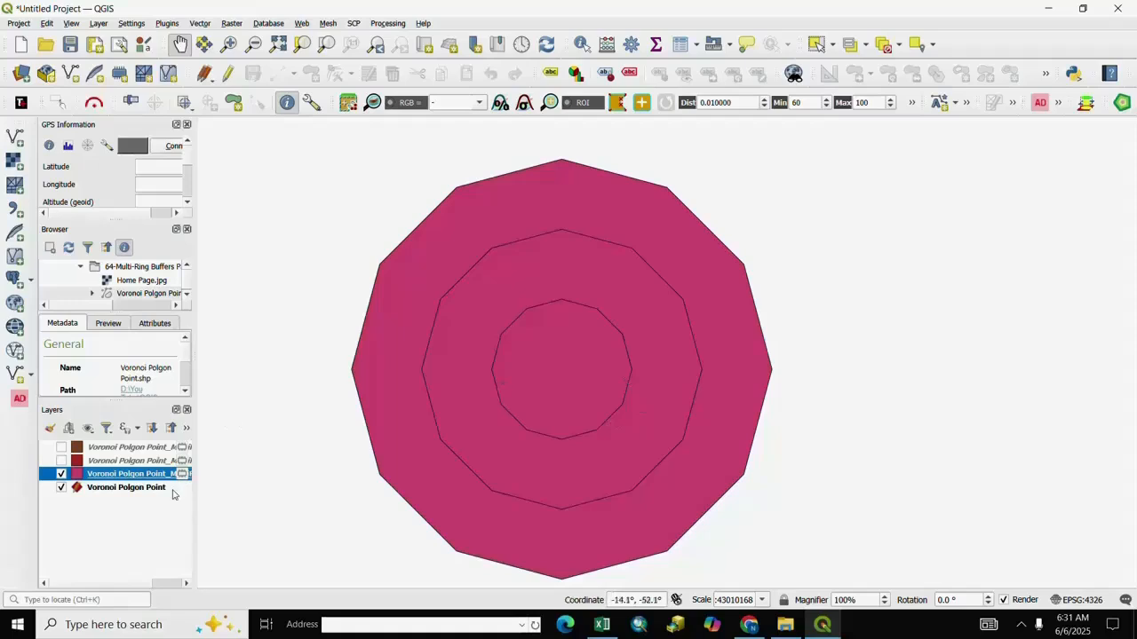
Show all three ring buffer layers together to compare their shapes on the map.
left_click(61, 460)
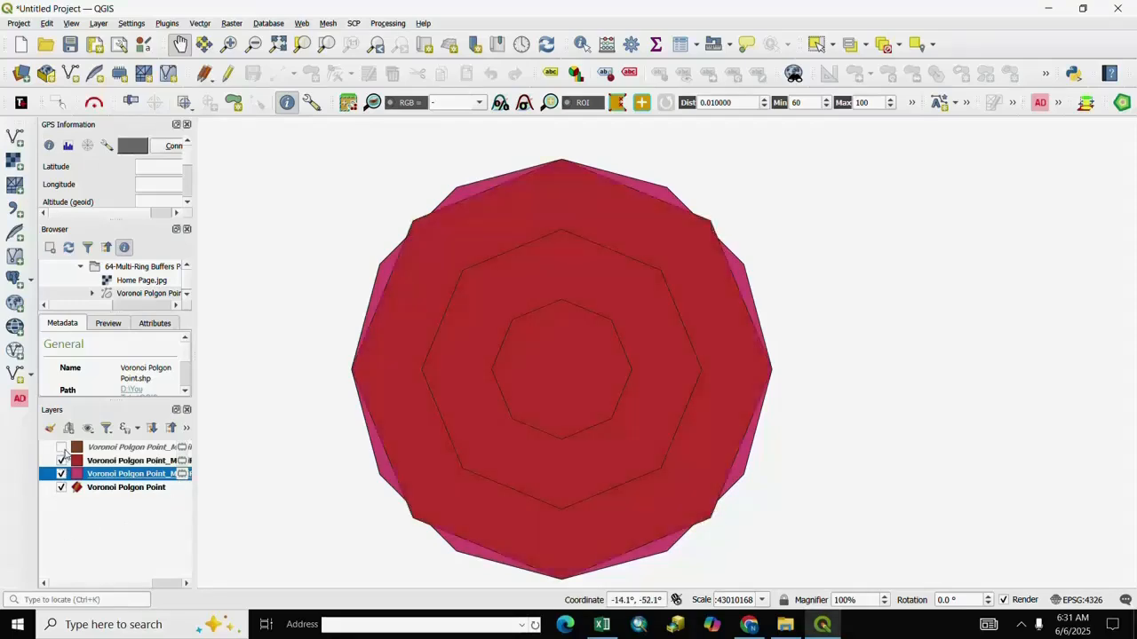
left_click(61, 448)
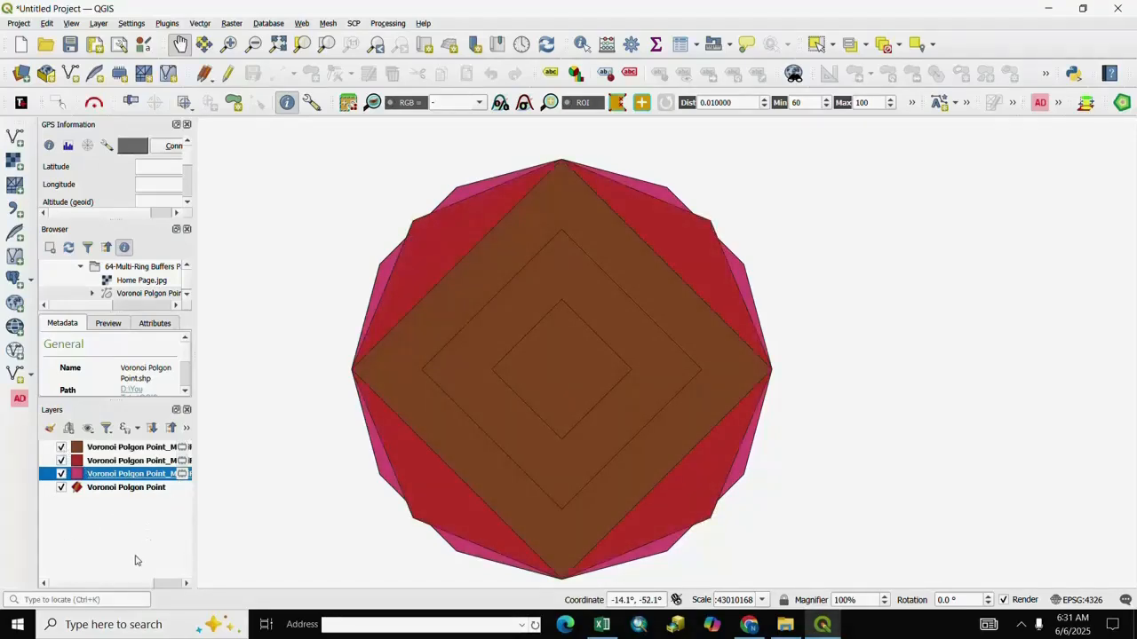
left_click(135, 560)
left_click_drag(589, 442, 636, 432)
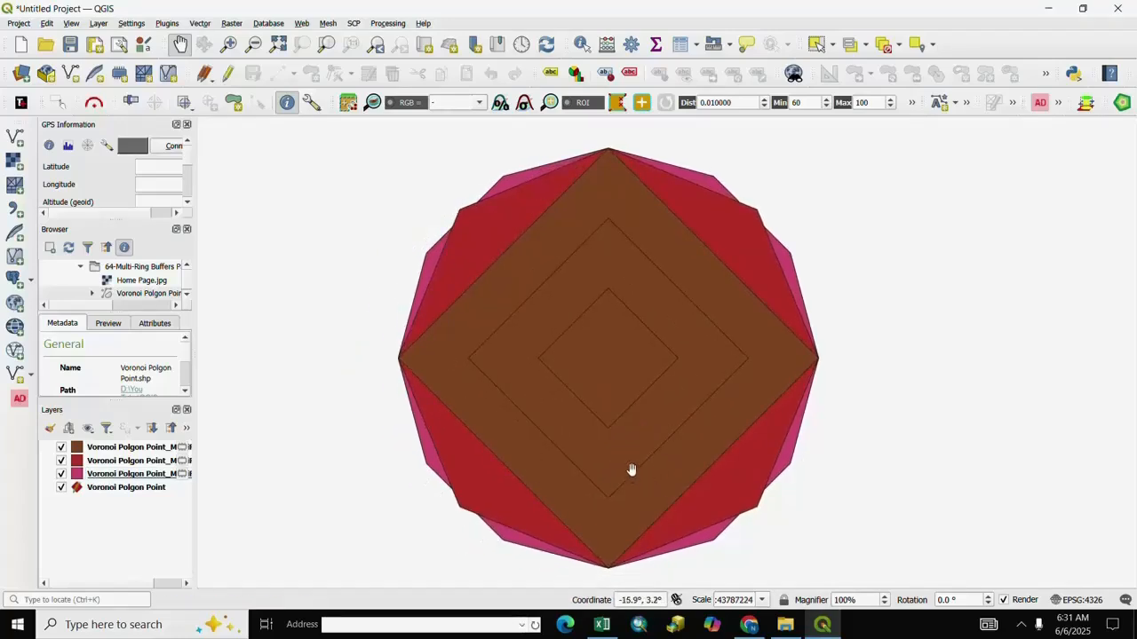
Hide the three ring buffer layers and make the Voronoi Polgon Point layer active.
left_click(62, 473)
left_click(61, 460)
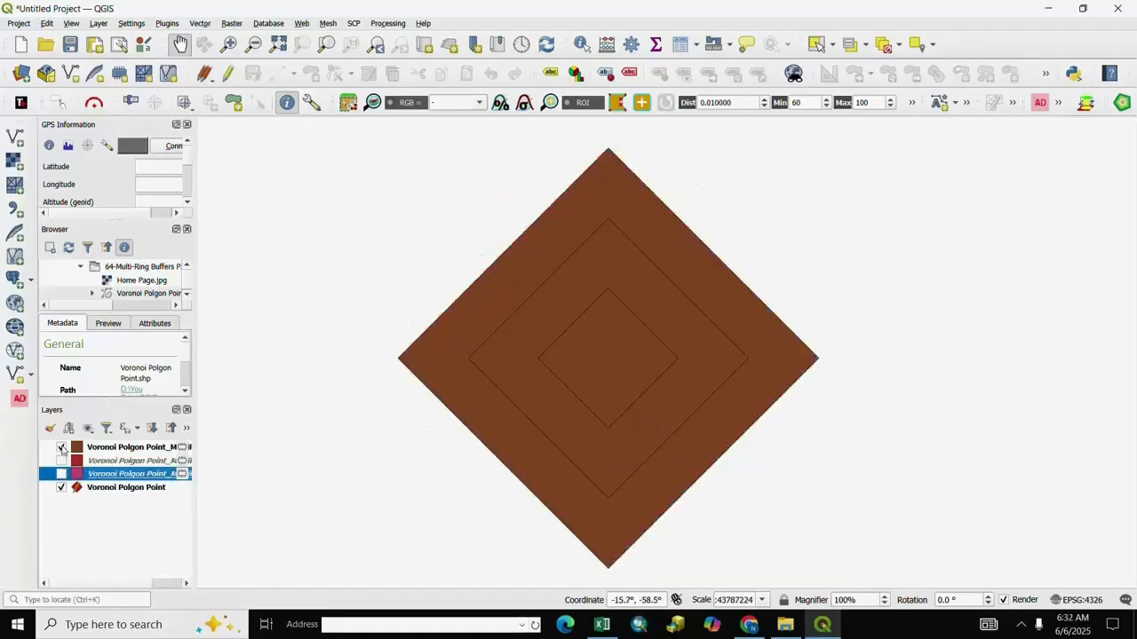
left_click(62, 447)
left_click(115, 488)
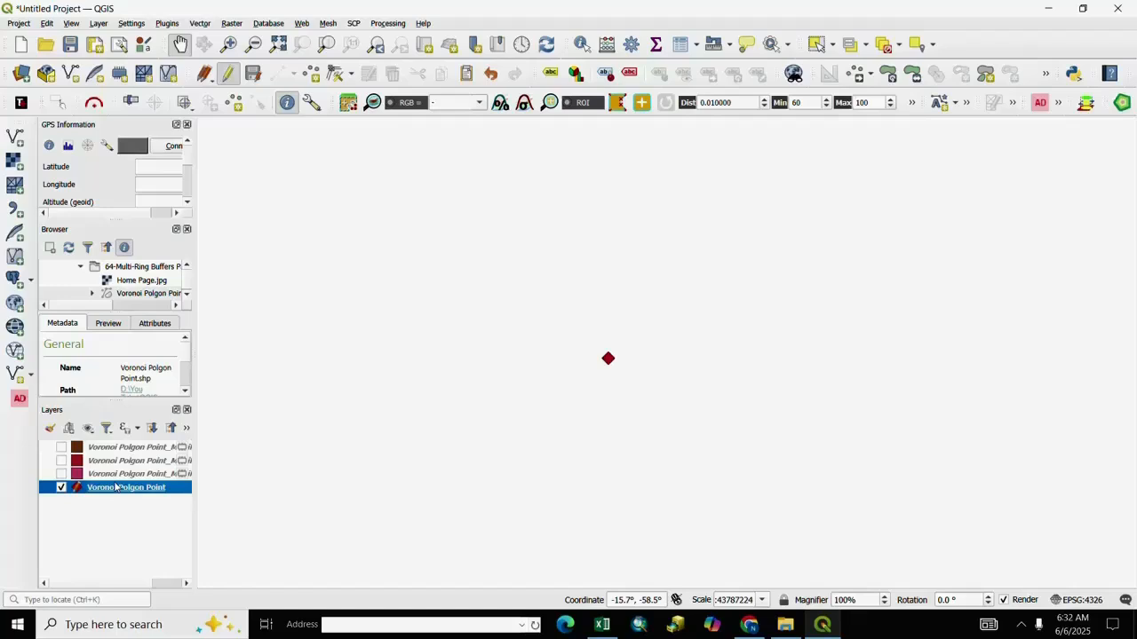
Run a regular Multi Ring Buffer on the point layer with distances 30,40,20,5,10 and 2 segments to approximate, and view the rings.
left_click(1122, 104)
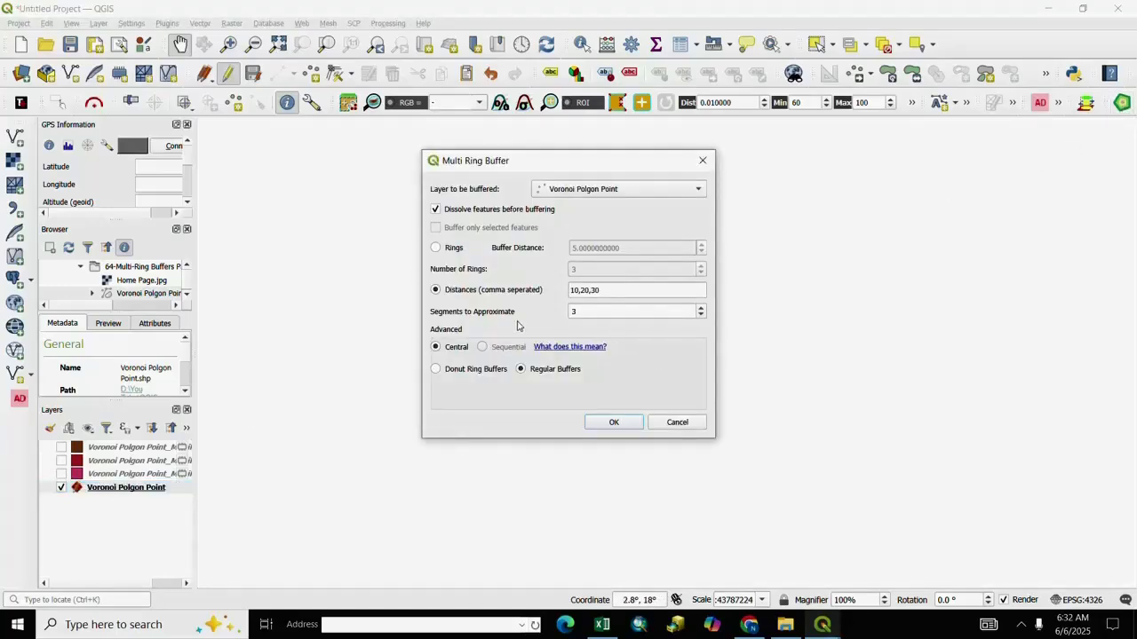
left_click(435, 249)
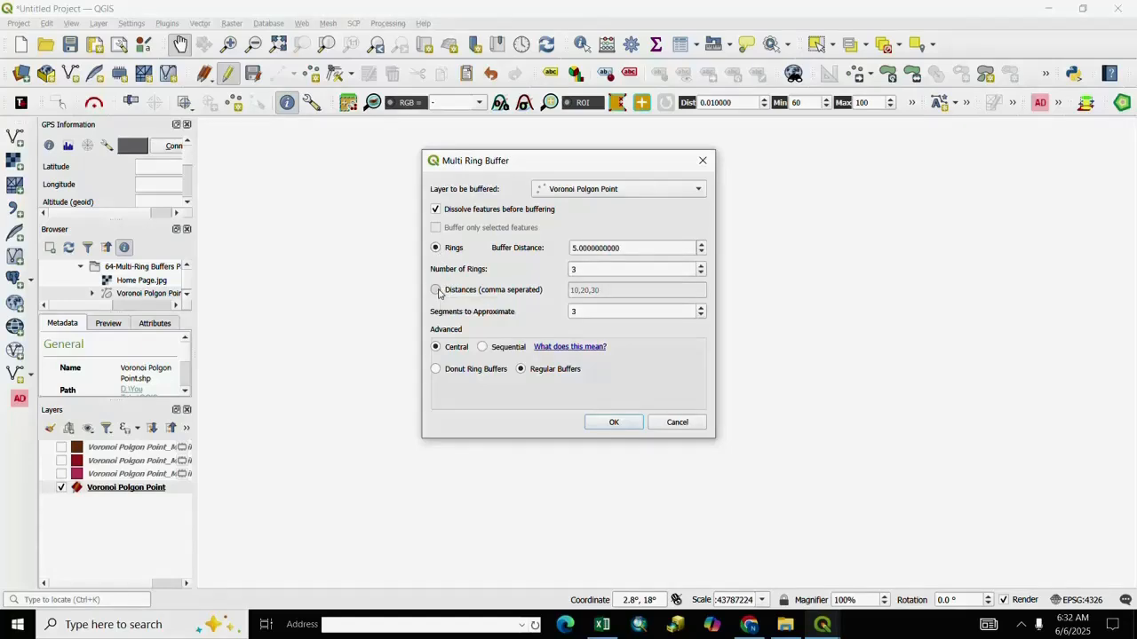
left_click(436, 290)
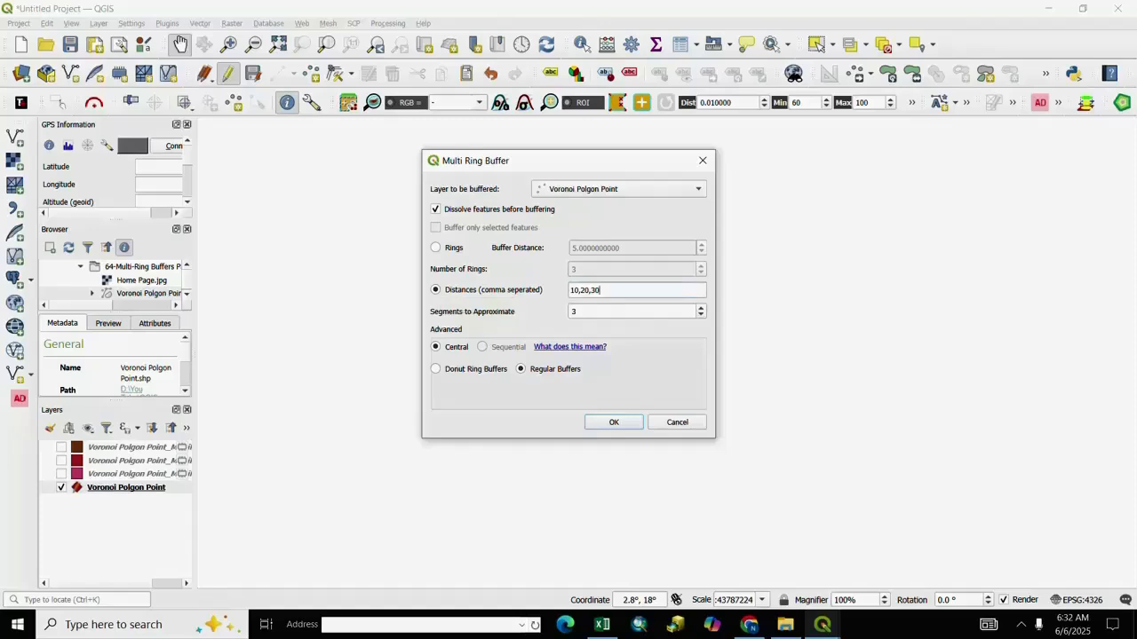
double_click(587, 290)
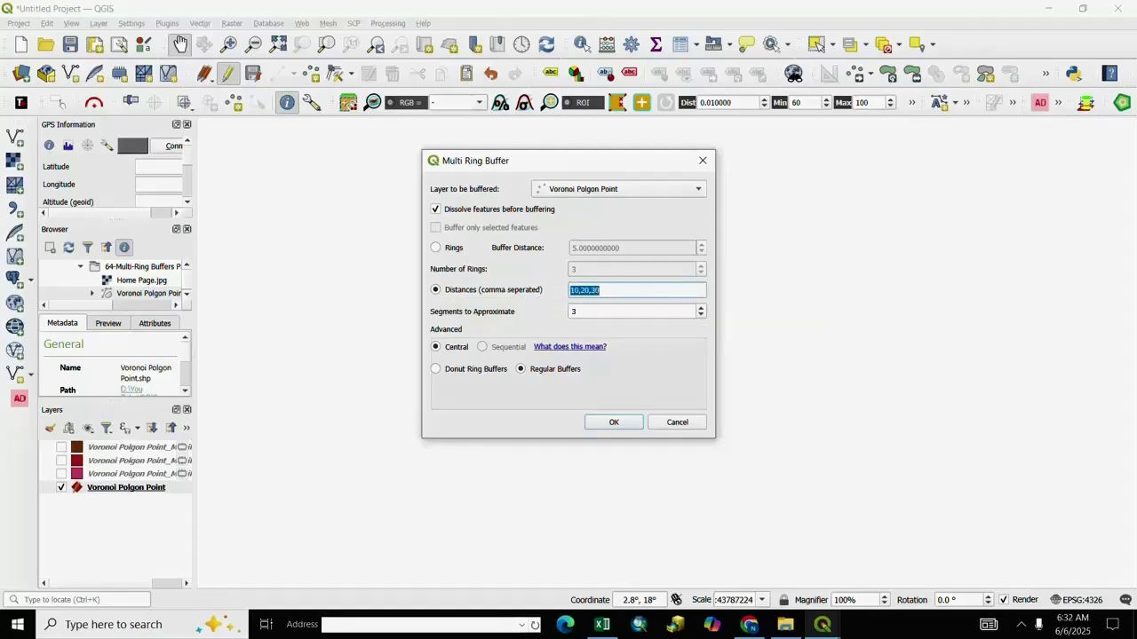
type("30,4")
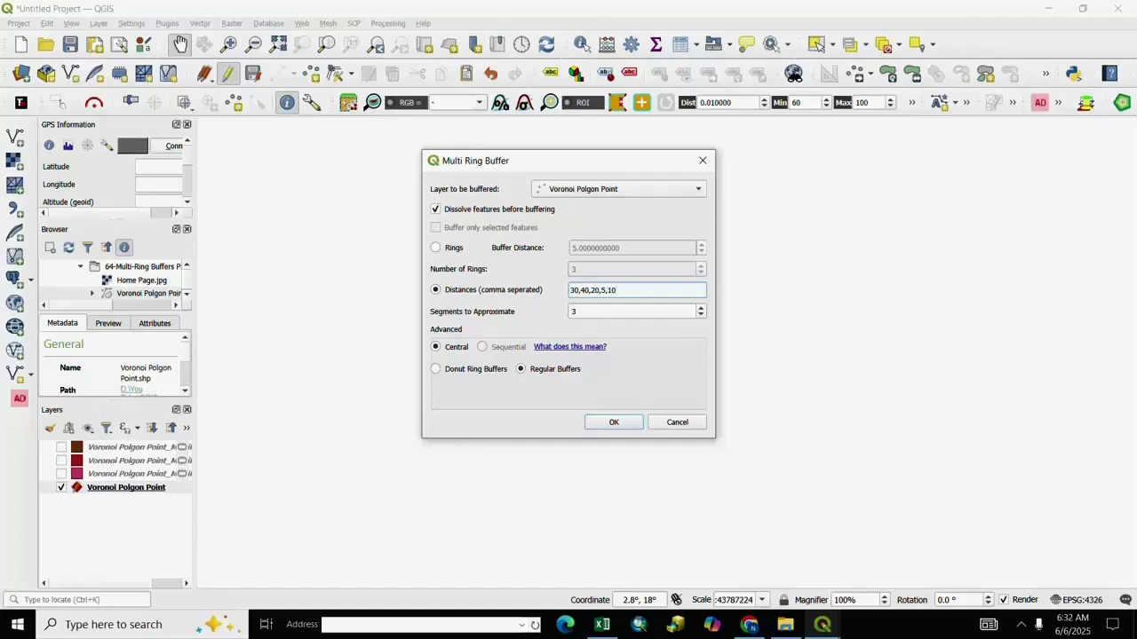
double_click(573, 312)
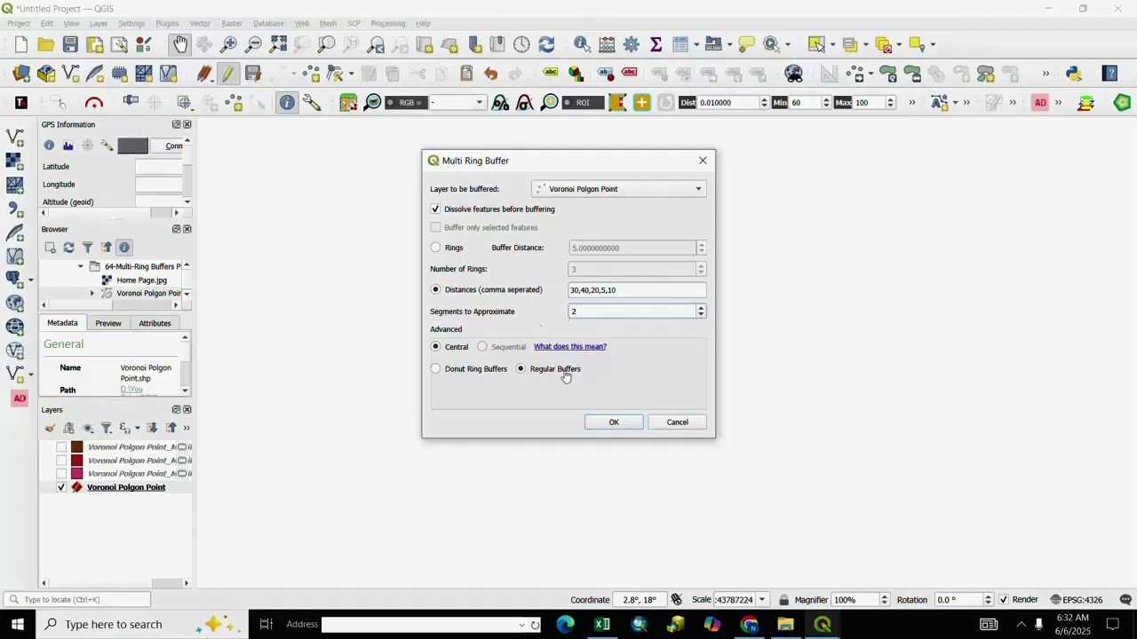
left_click(604, 423)
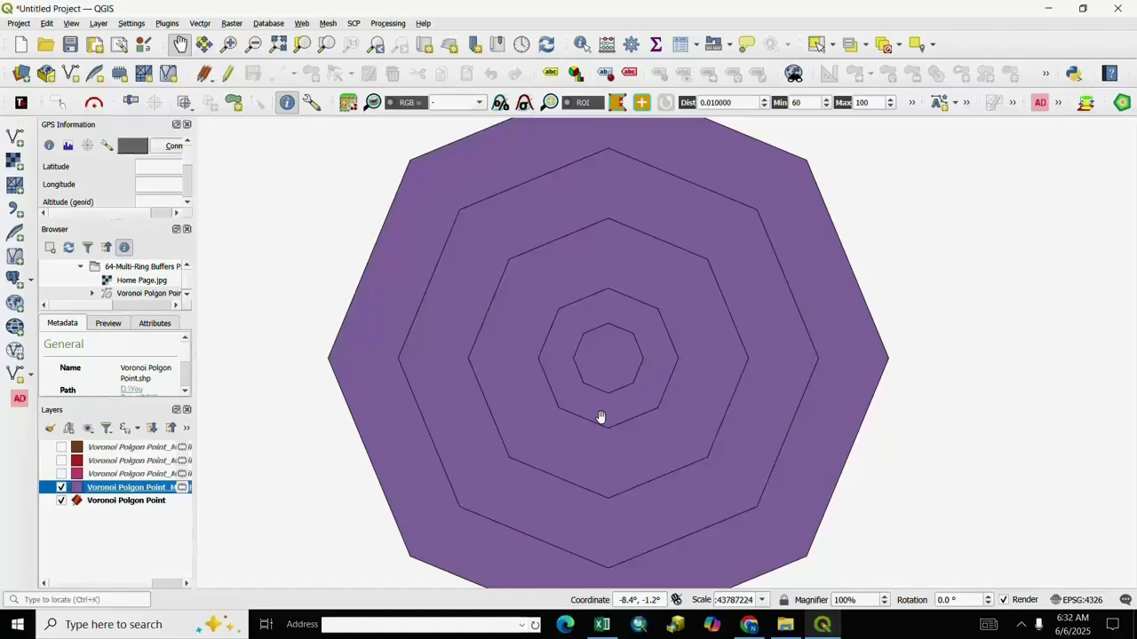
scroll(598, 417, "down", 1)
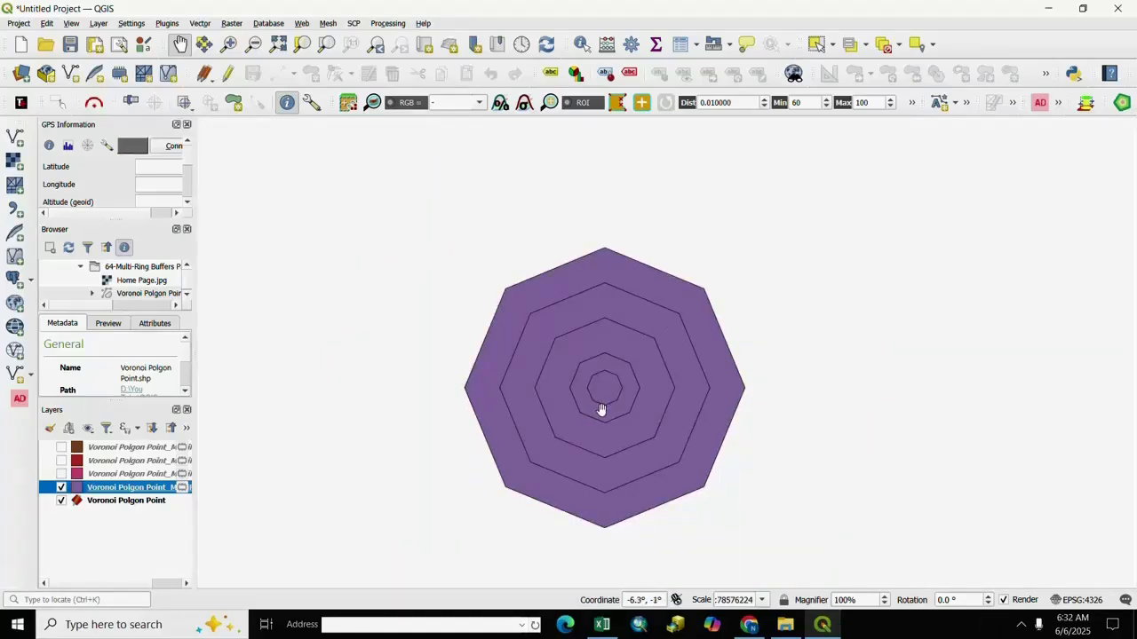
scroll(597, 408, "up", 1)
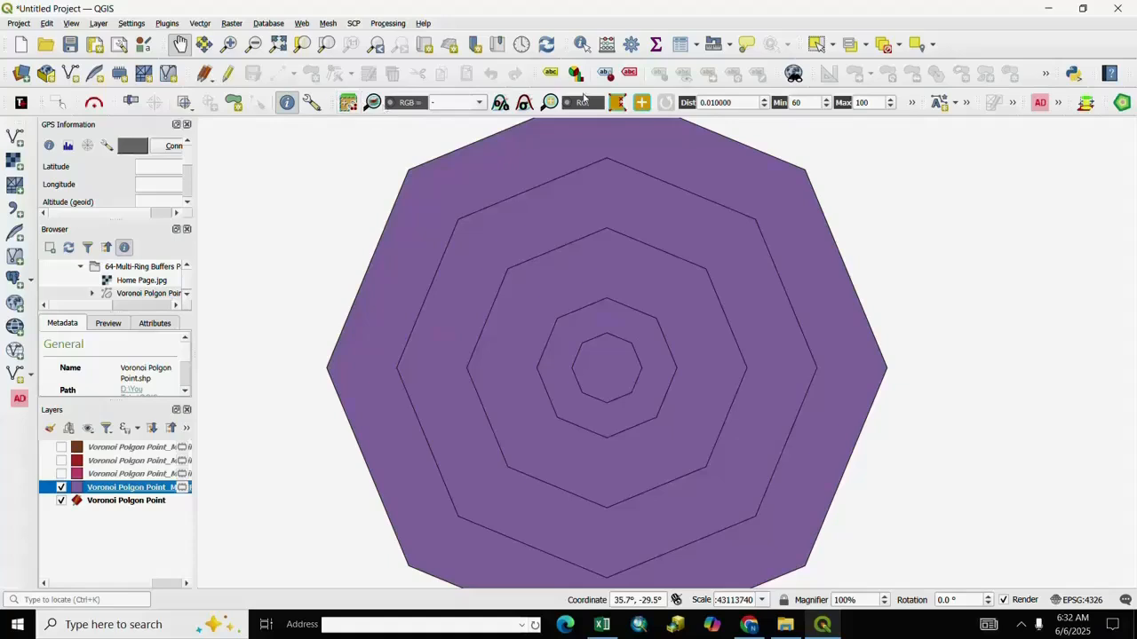
Hide the point layer, identify rings of the new buffer layer including the outermost one, and close the identify results.
key("ctrl+shift+i")
left_click(617, 377)
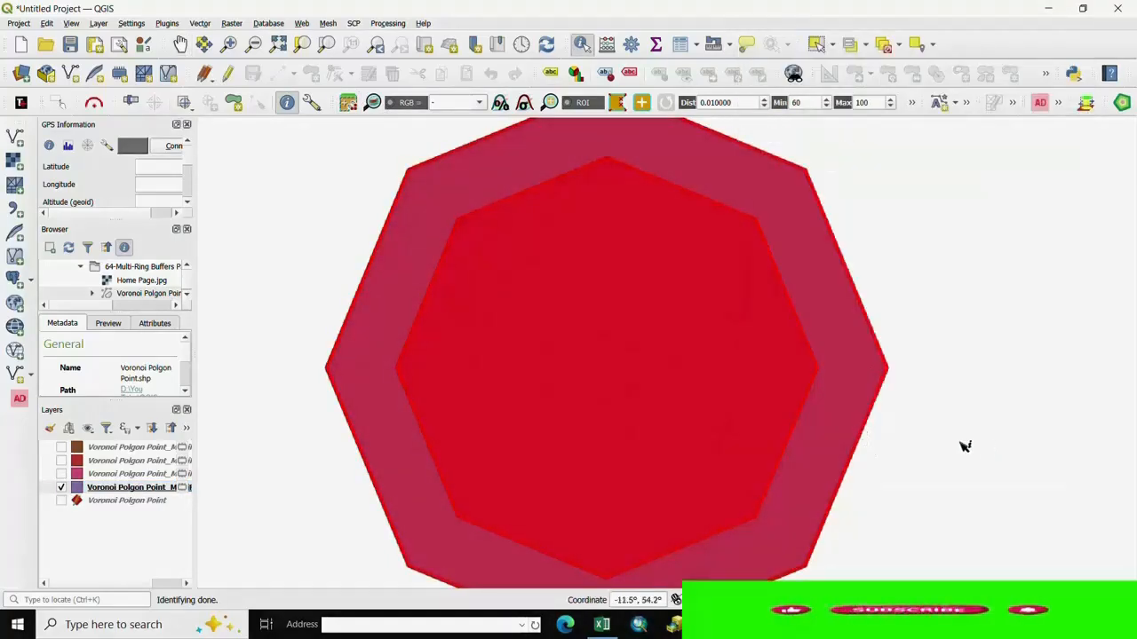
left_click(965, 446)
left_click(854, 435)
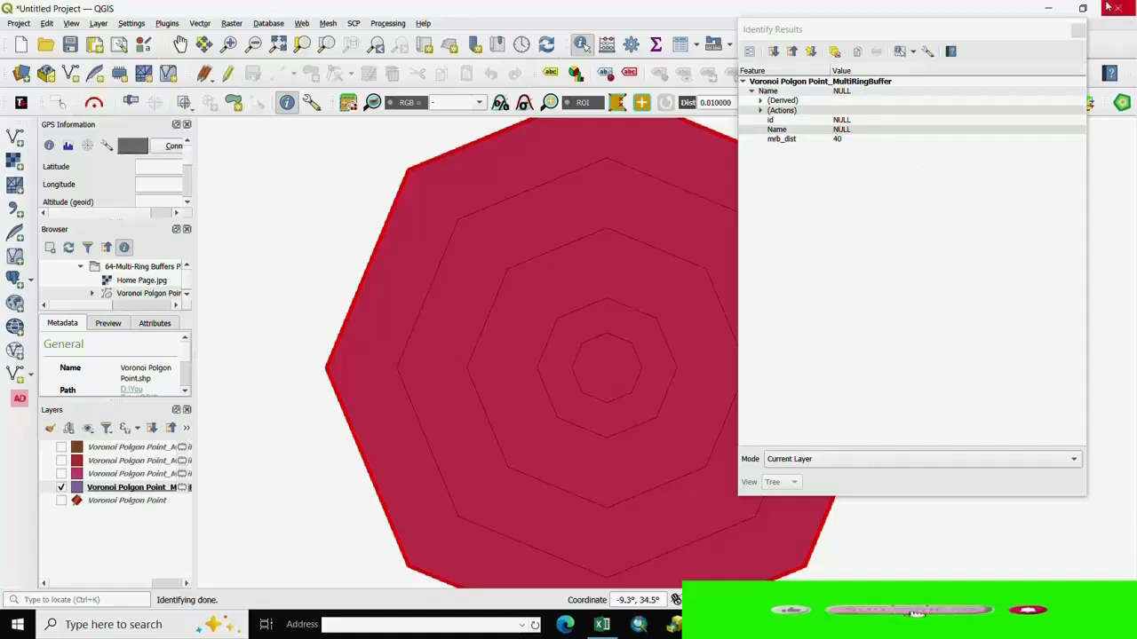
left_click(1078, 31)
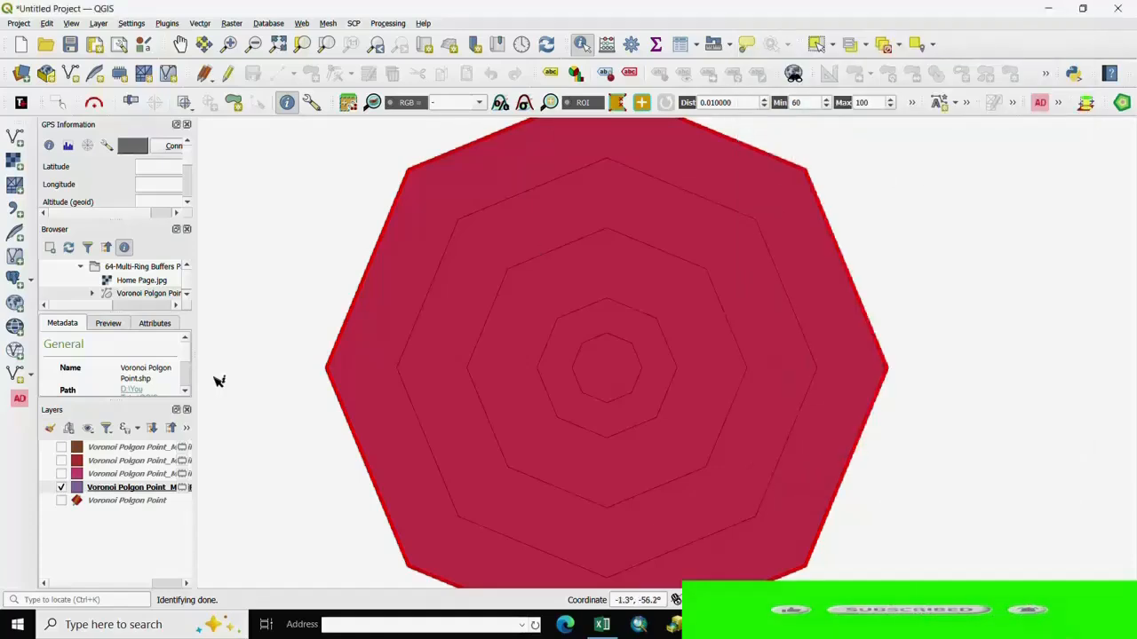
Open the visible ring buffer layer's attribute table, select each of the five records in turn to highlight its ring, and close the table.
right_click(133, 488)
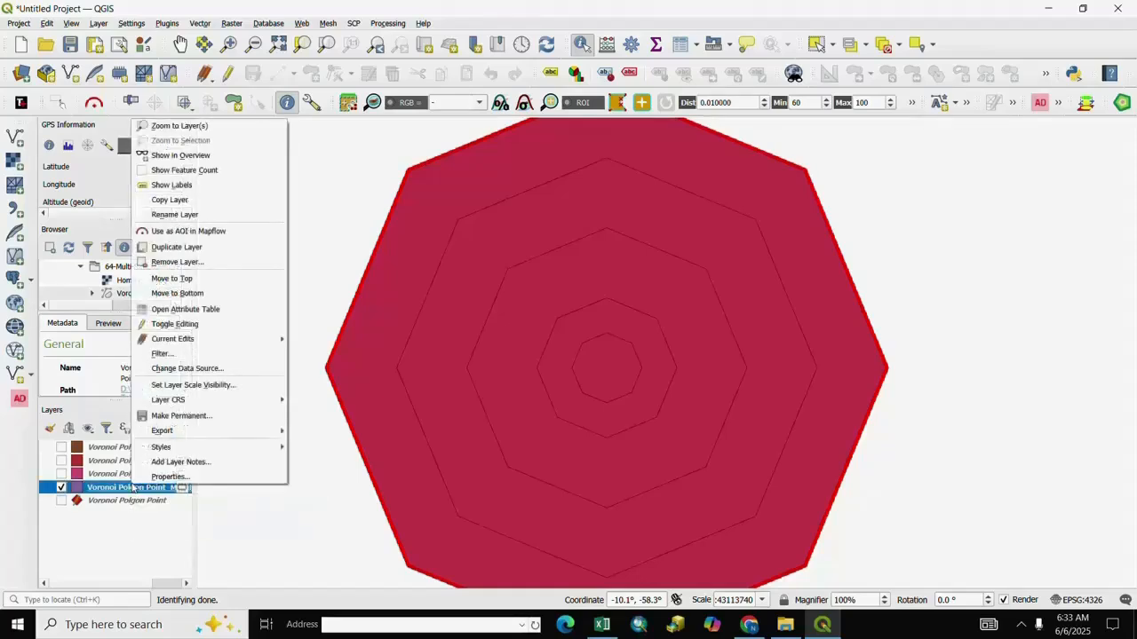
left_click(175, 310)
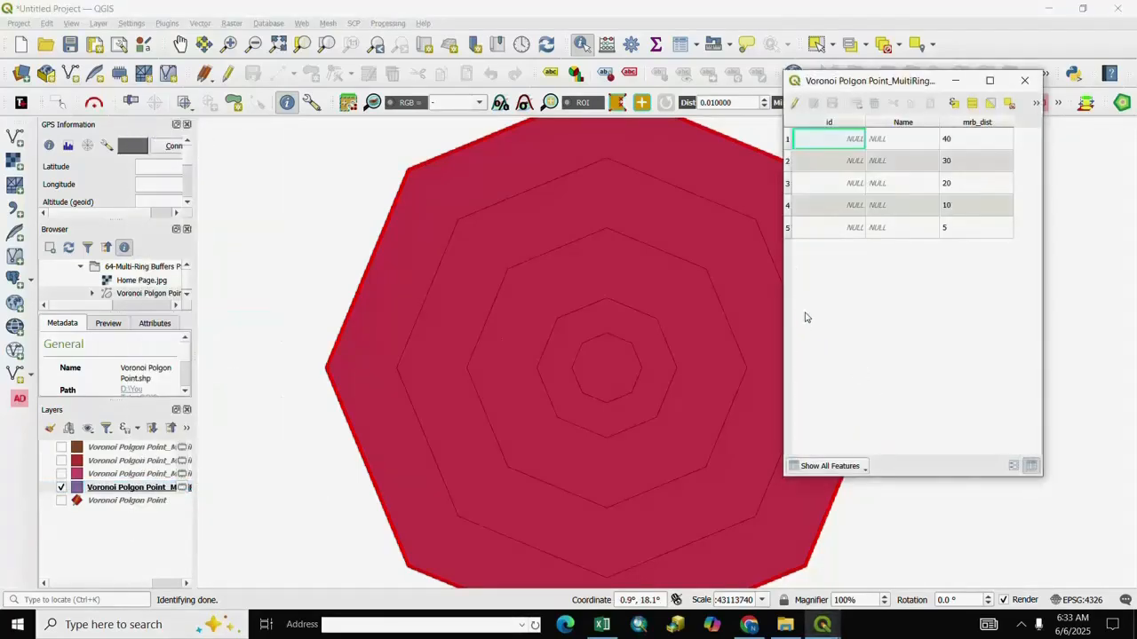
left_click(788, 141)
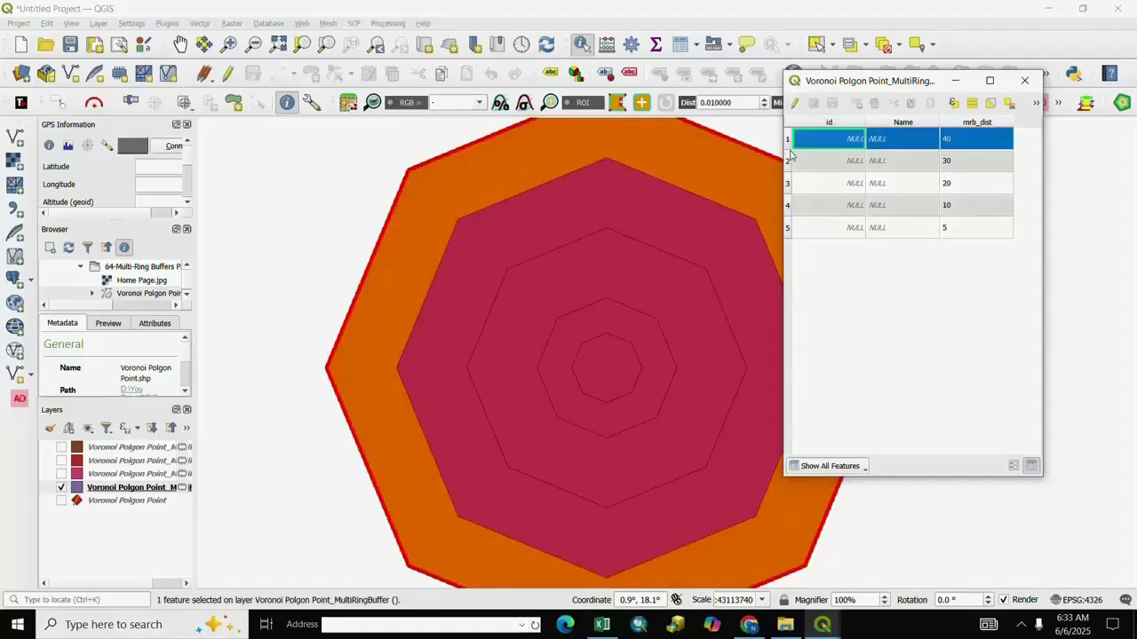
left_click(787, 161)
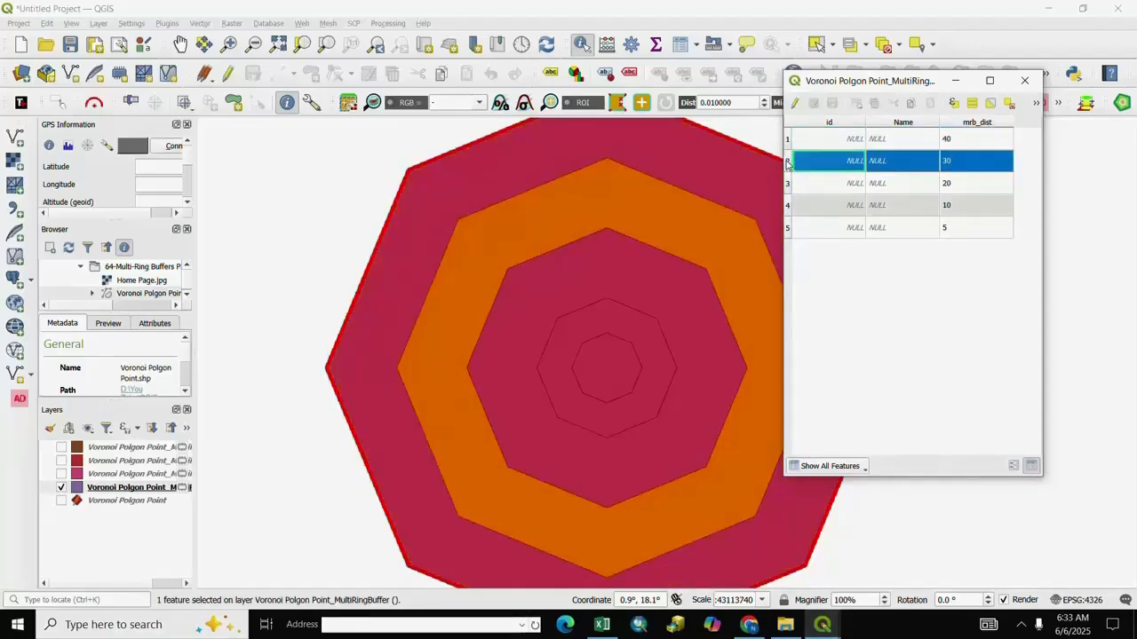
left_click(786, 183)
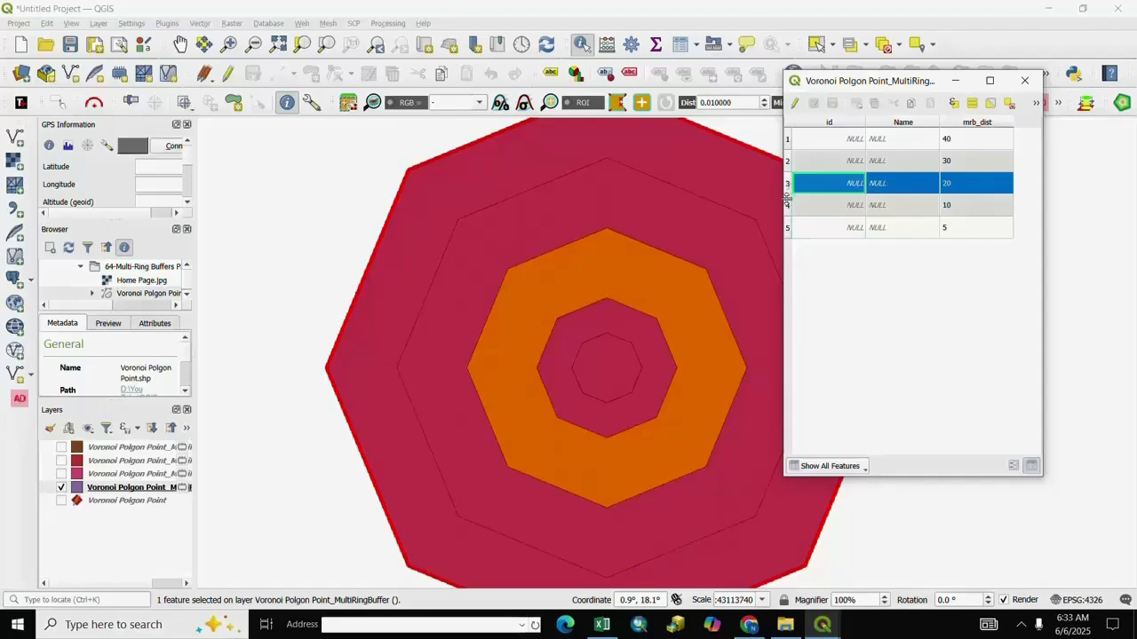
left_click(786, 205)
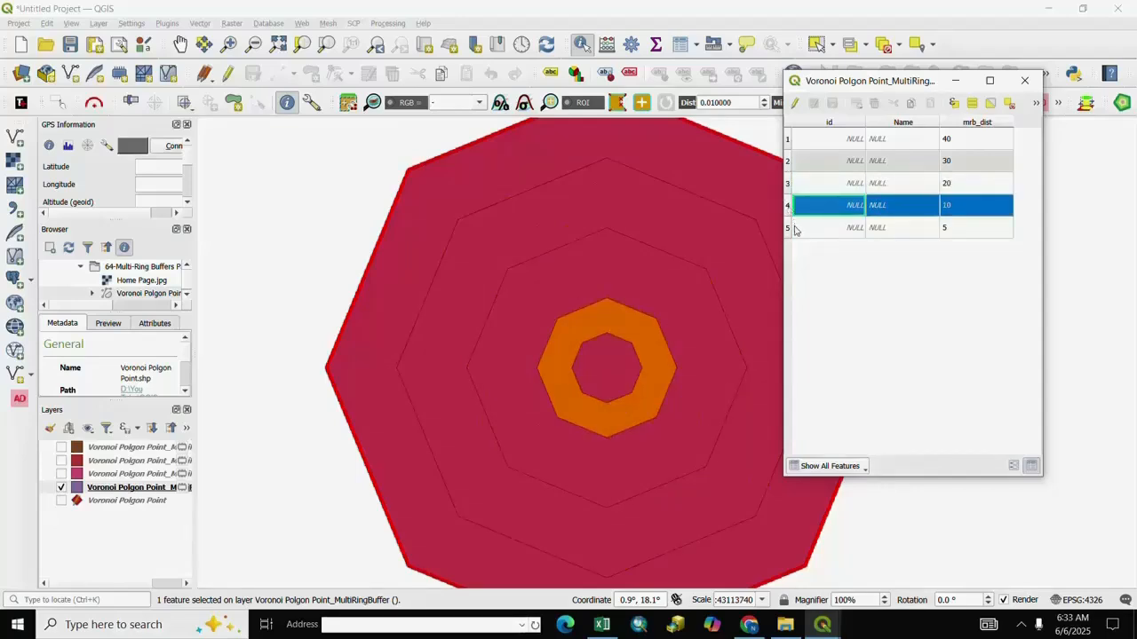
left_click(787, 227)
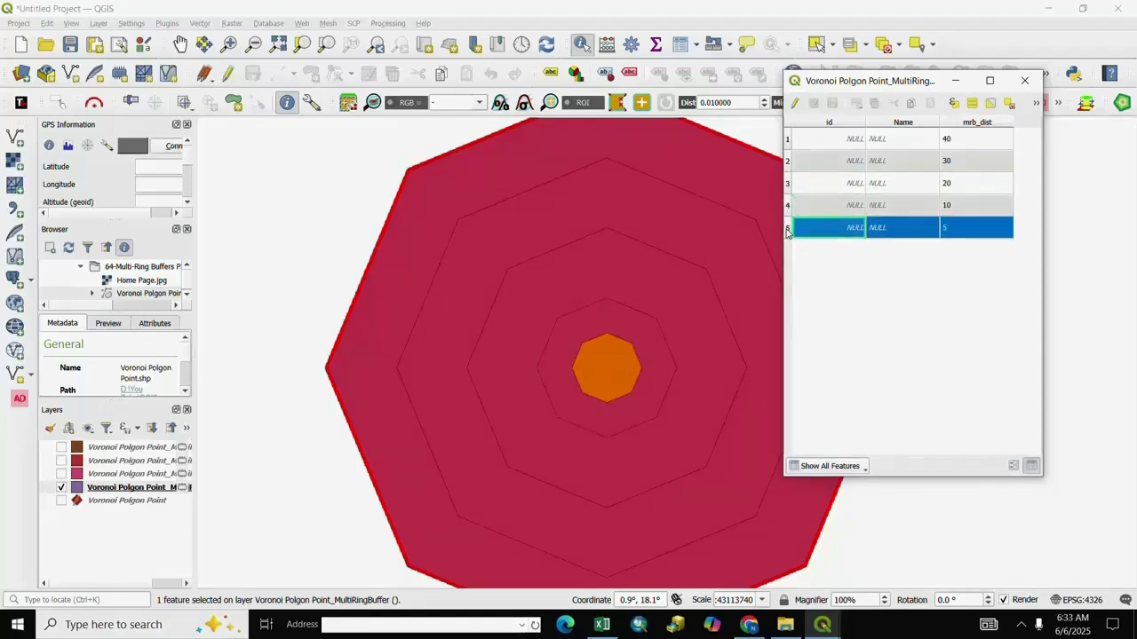
left_click(1027, 82)
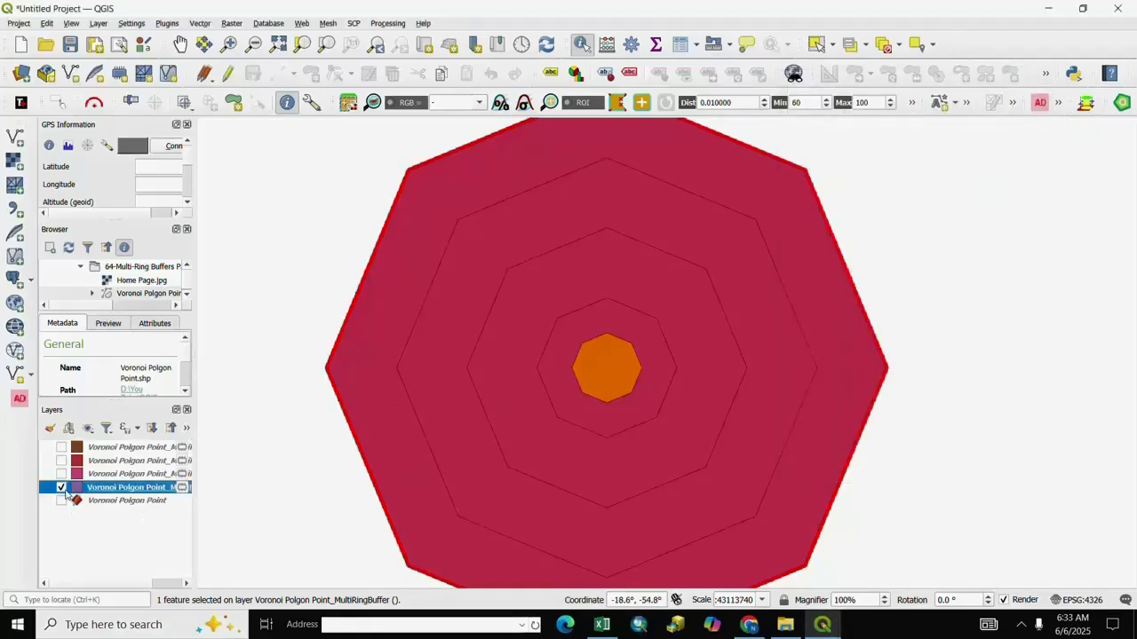
Hide the visible ring buffer layer, show the Voronoi Polgon Point layer and make it active.
left_click(61, 487)
left_click(61, 501)
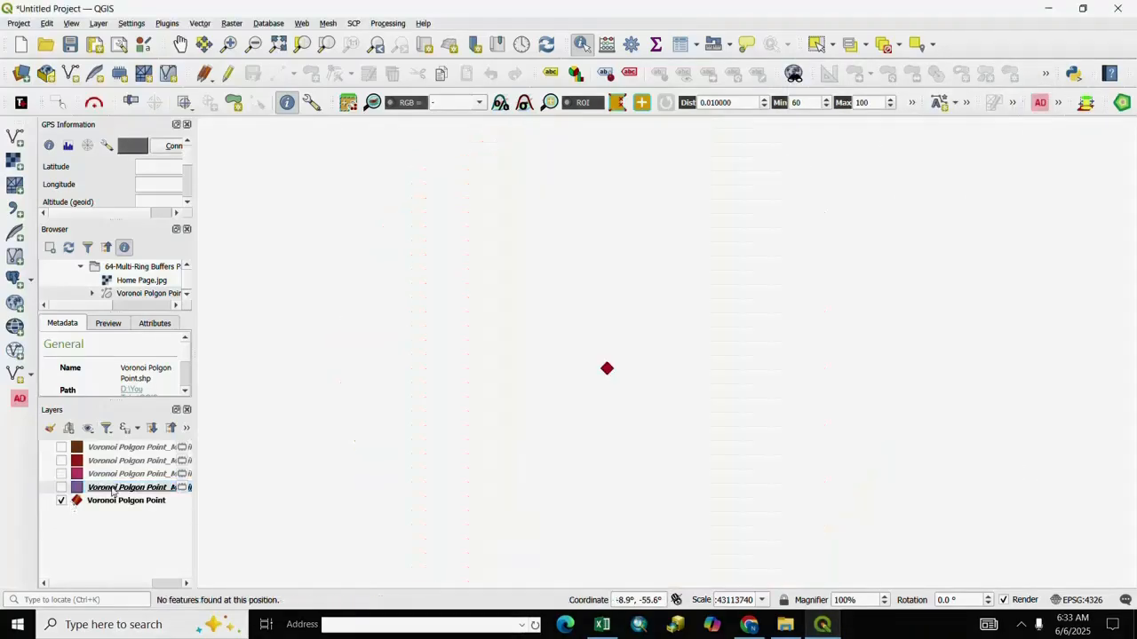
left_click(117, 501)
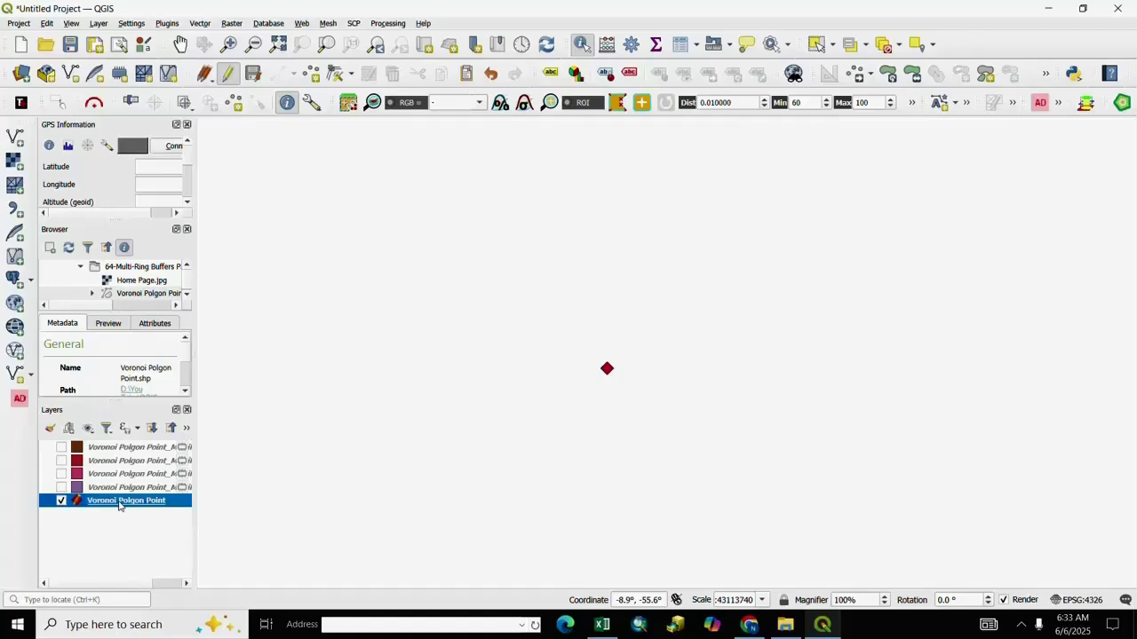
Run a sequential Multi Ring Buffer on the point layer with 3 rings, buffer distance 5 and 2 segments to approximate.
left_click(1122, 102)
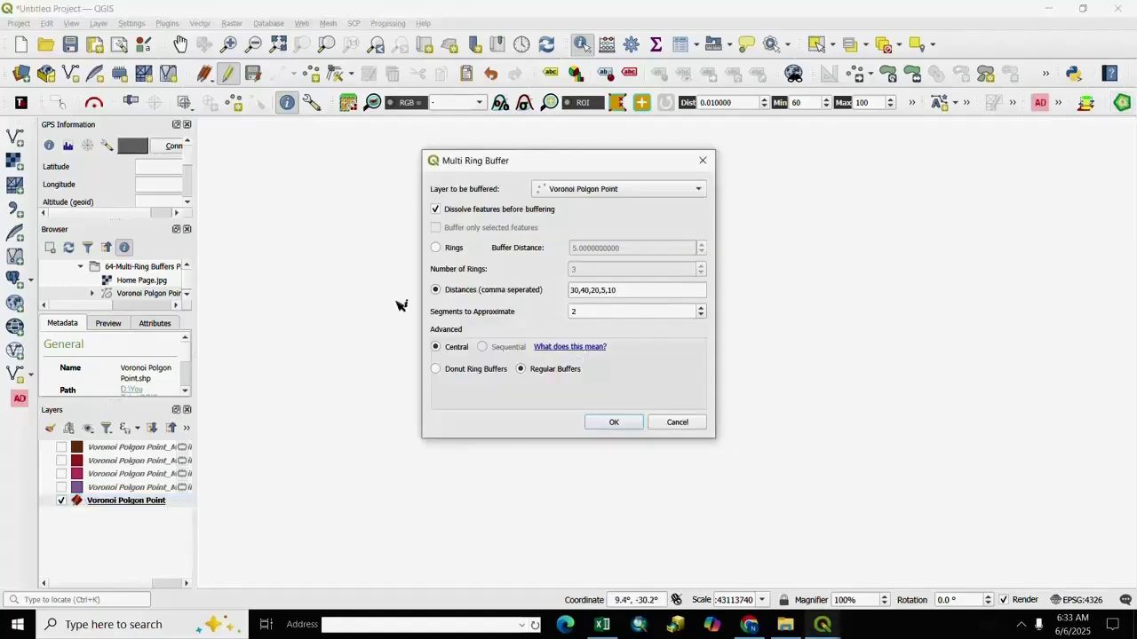
left_click(435, 249)
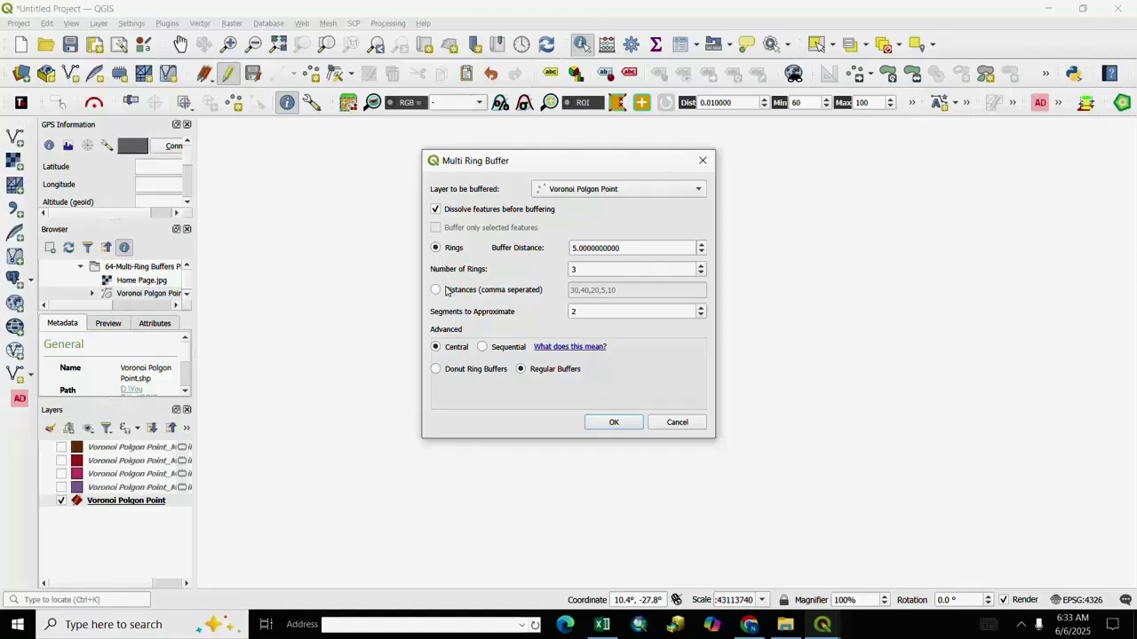
left_click(482, 349)
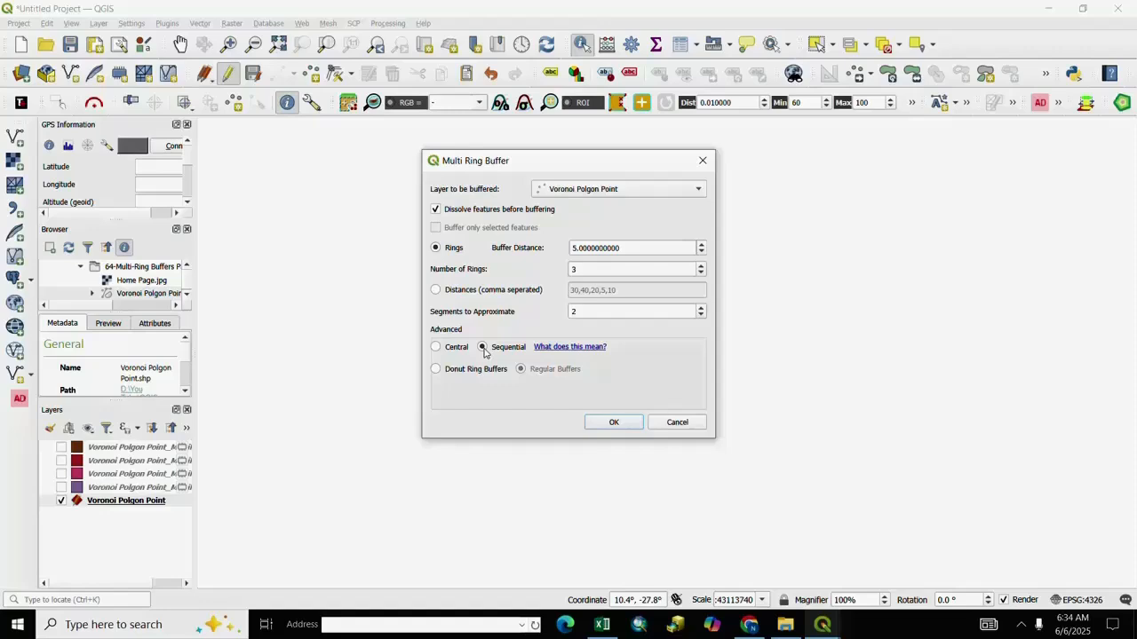
left_click(613, 423)
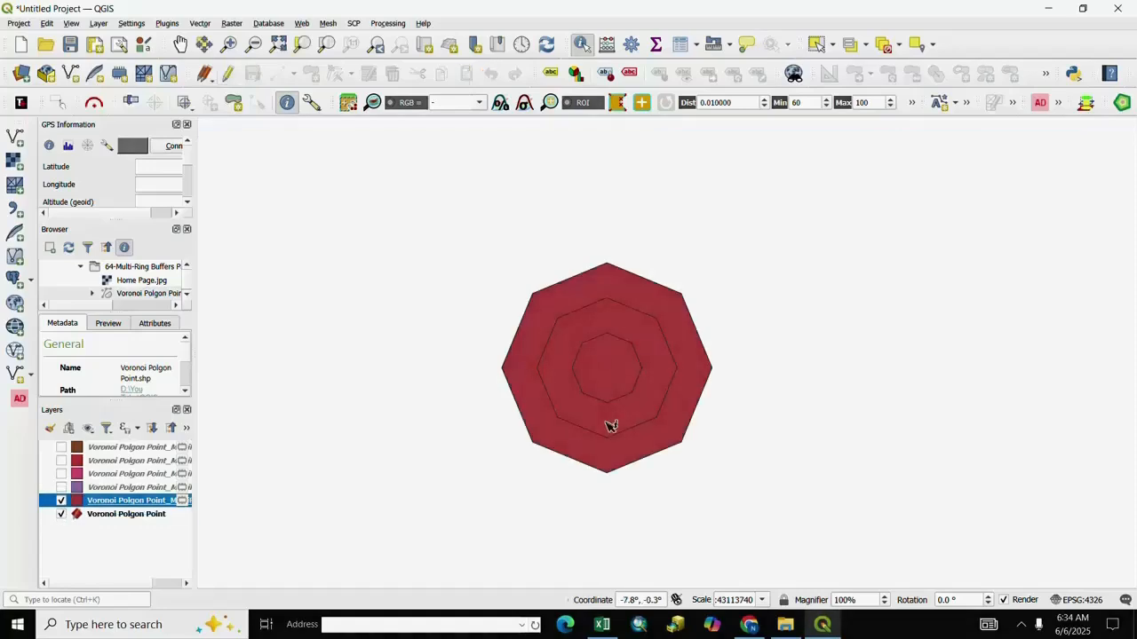
scroll(611, 396, "up", 2)
scroll(611, 396, "down", 1)
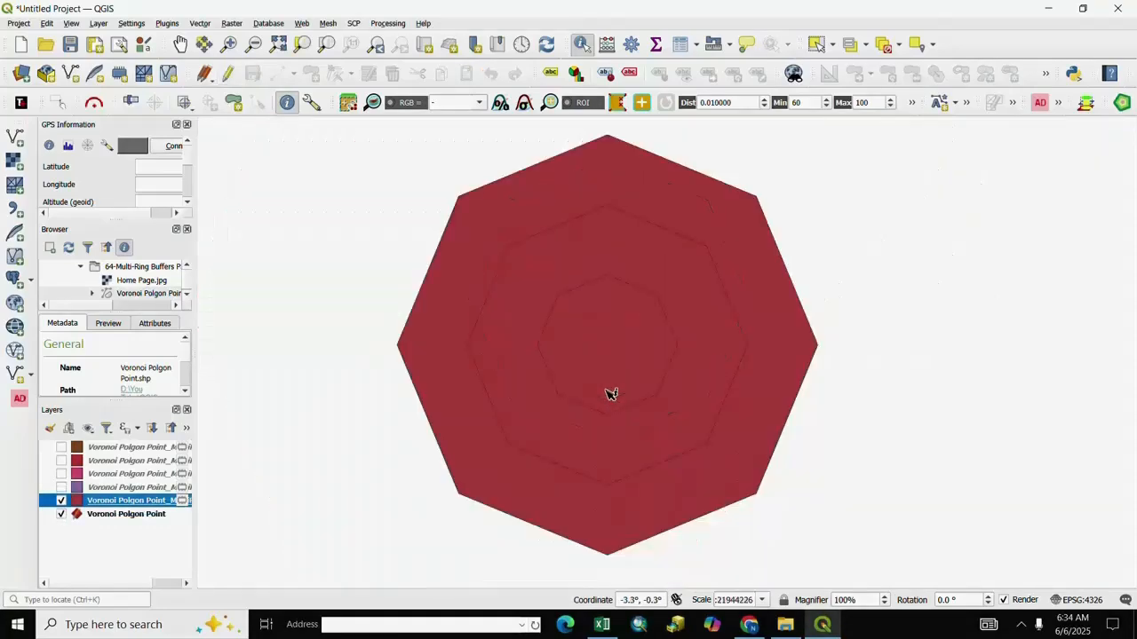
Identify the rings of the sequential buffer on the map, close the results and clear the highlight.
left_click(82, 540)
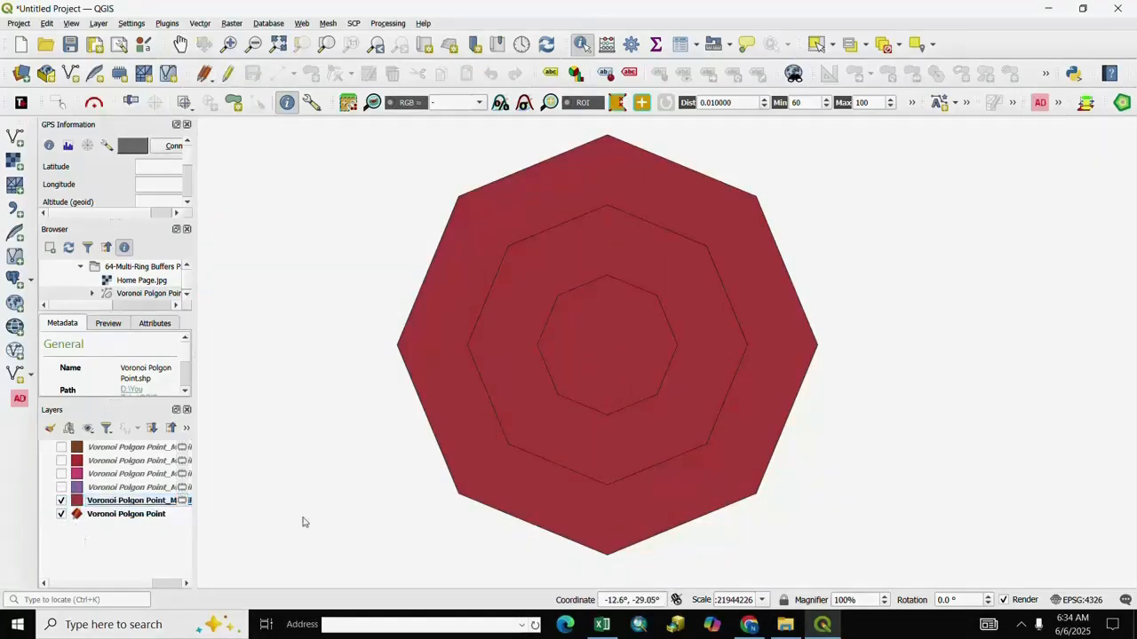
left_click(619, 418)
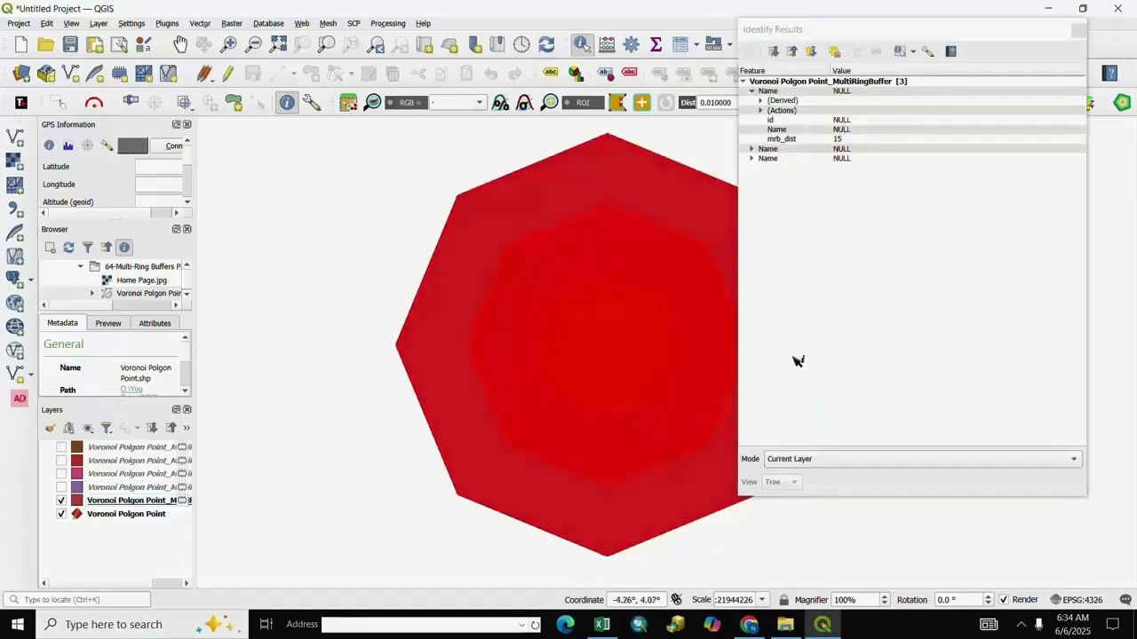
left_click(1078, 31)
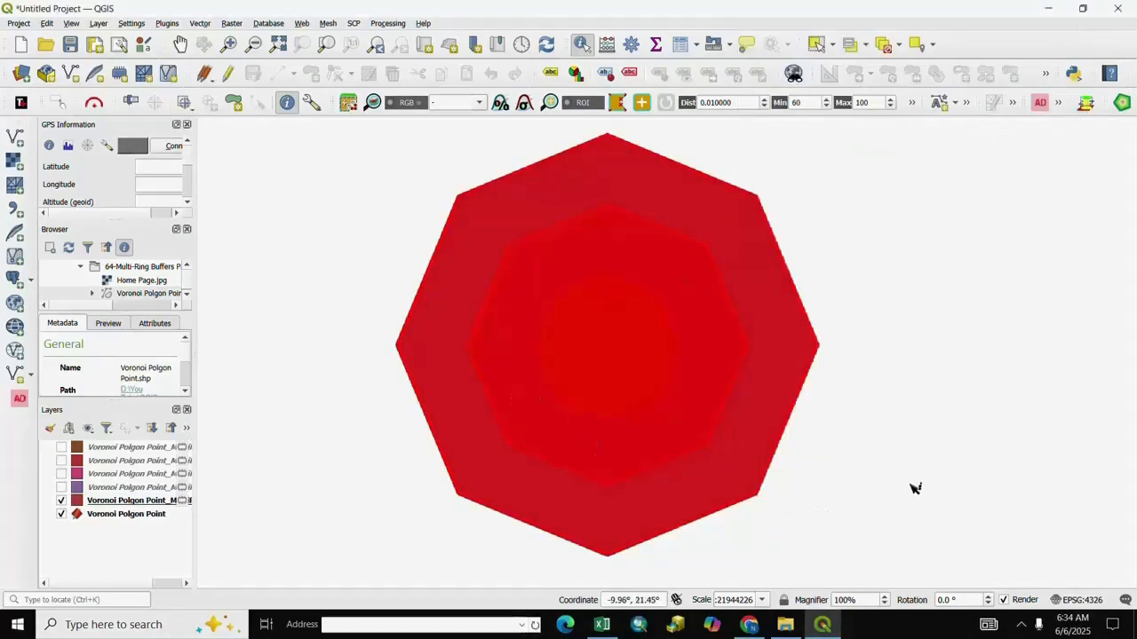
left_click(843, 467)
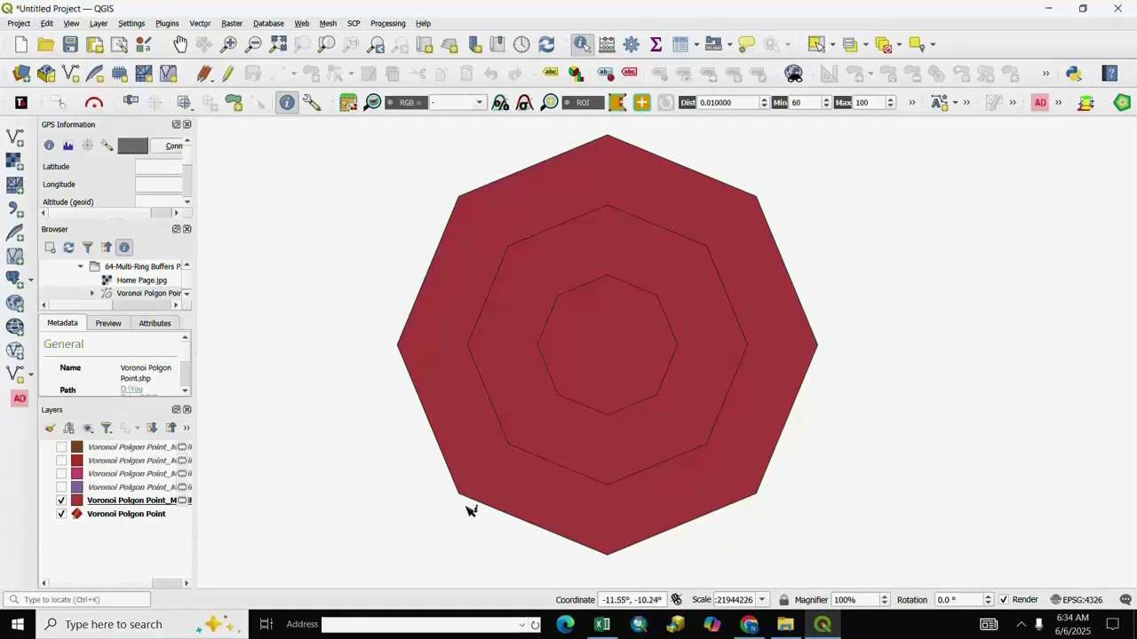
Hide the sequential buffer and run a central, regular Multi Ring Buffer on the point layer with distances 30,40,20,5,10 and 2 segments.
left_click(61, 500)
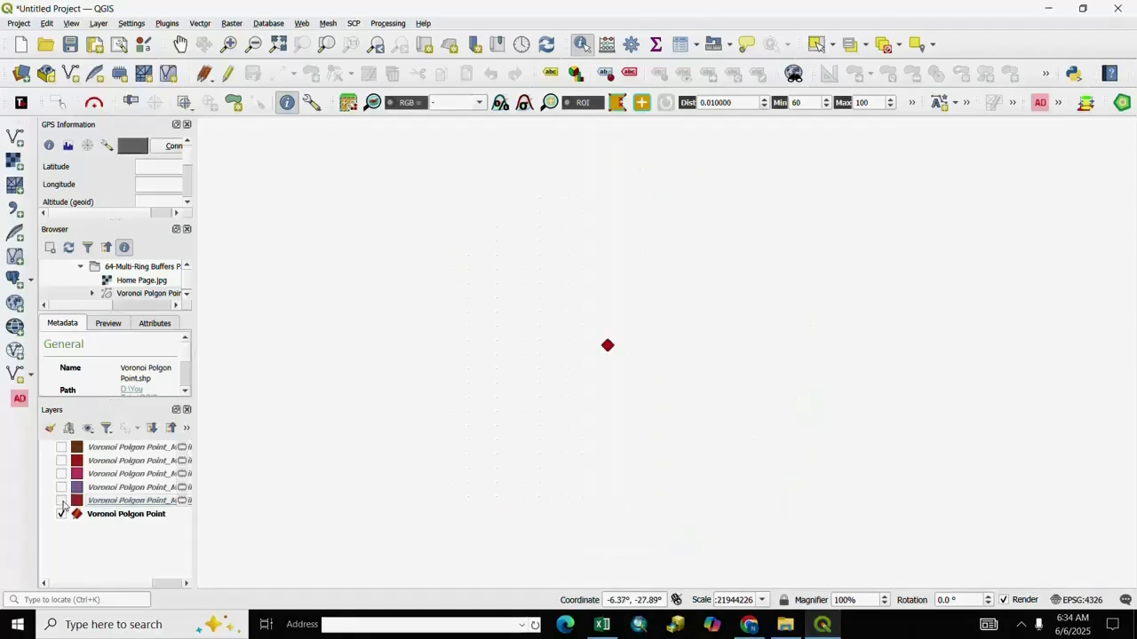
left_click(108, 521)
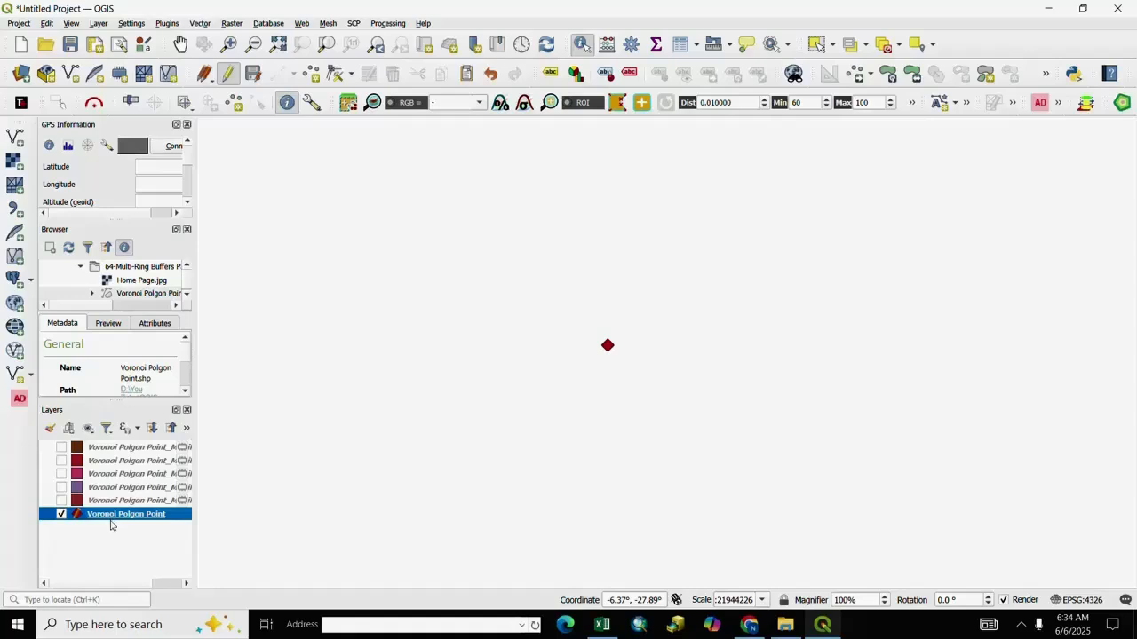
left_click(1121, 103)
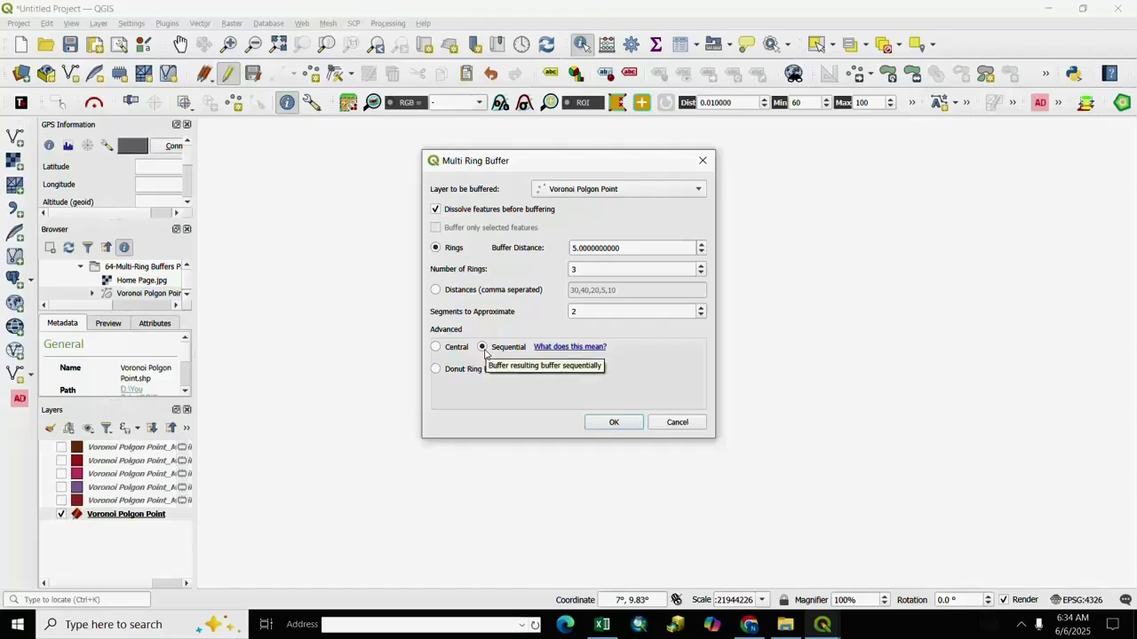
left_click(435, 291)
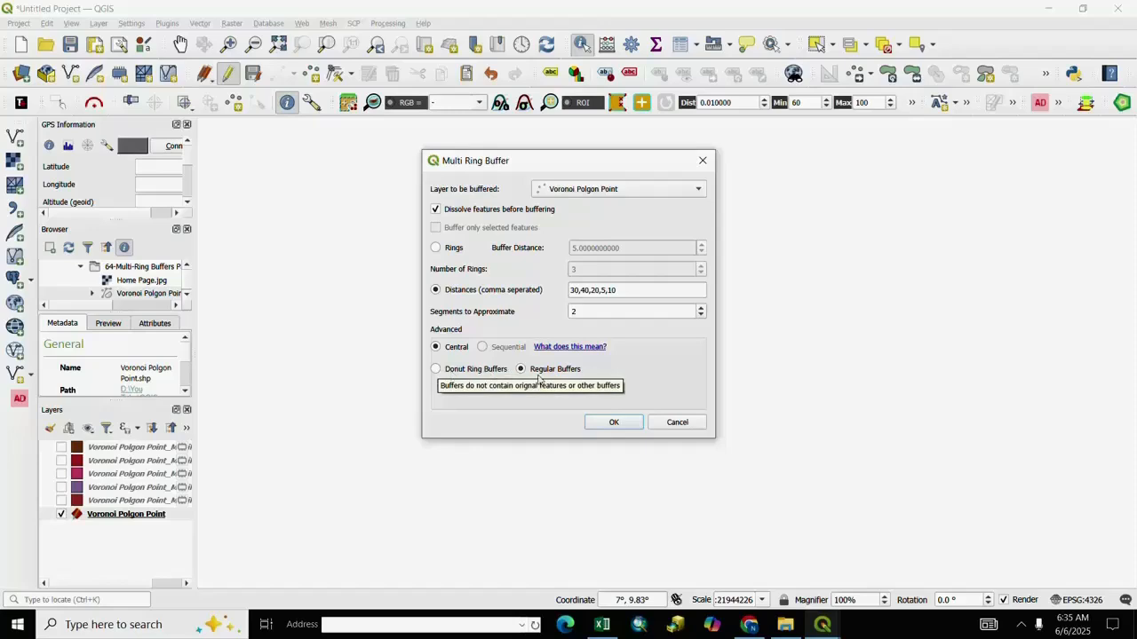
left_click(596, 424)
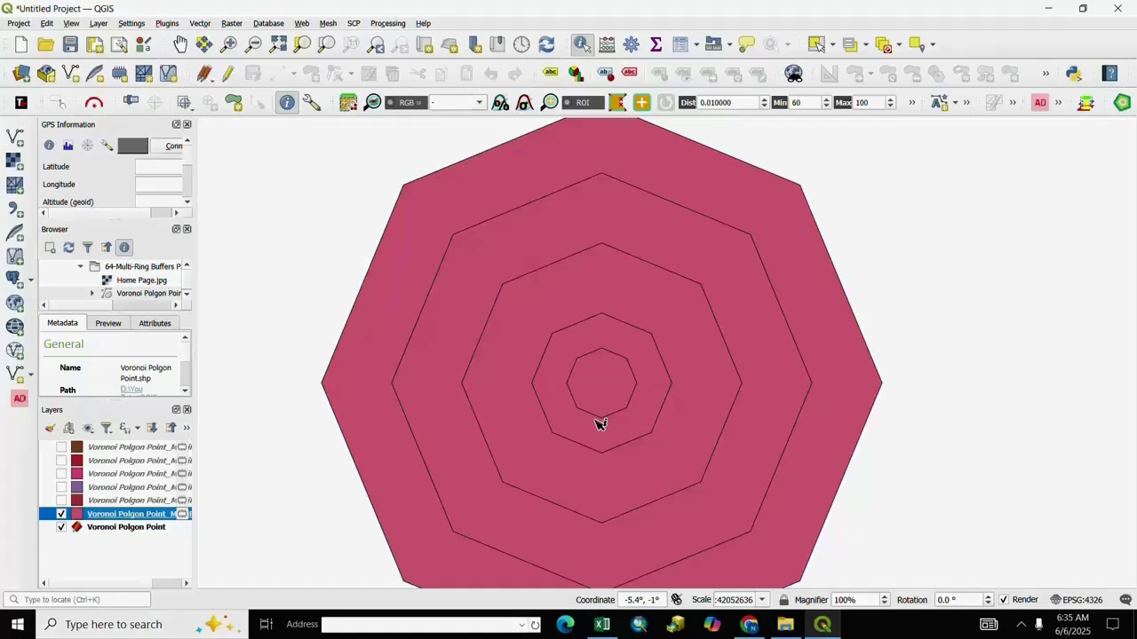
scroll(601, 424, "down", 1)
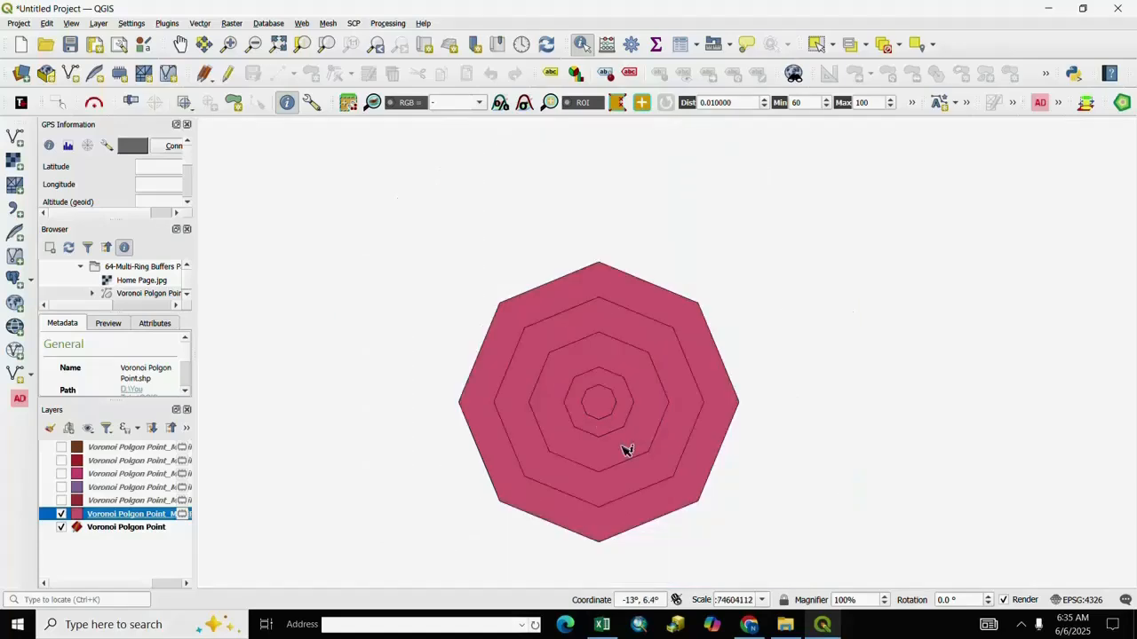
Show all the hidden ring buffer layers together on the map to compare their shapes.
left_click(61, 500)
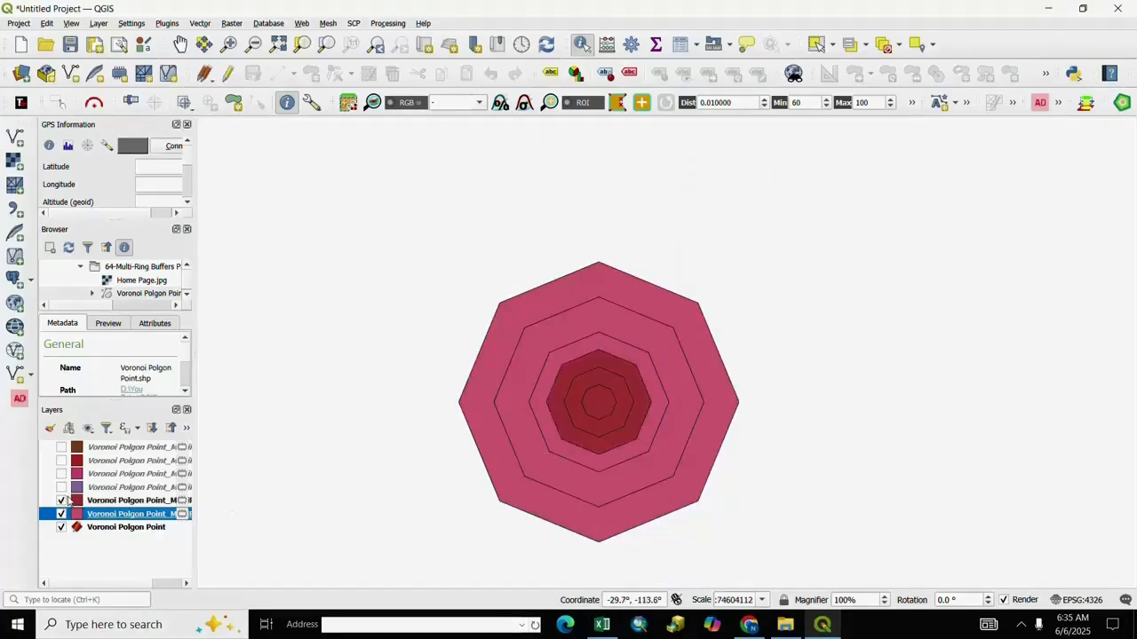
left_click(61, 487)
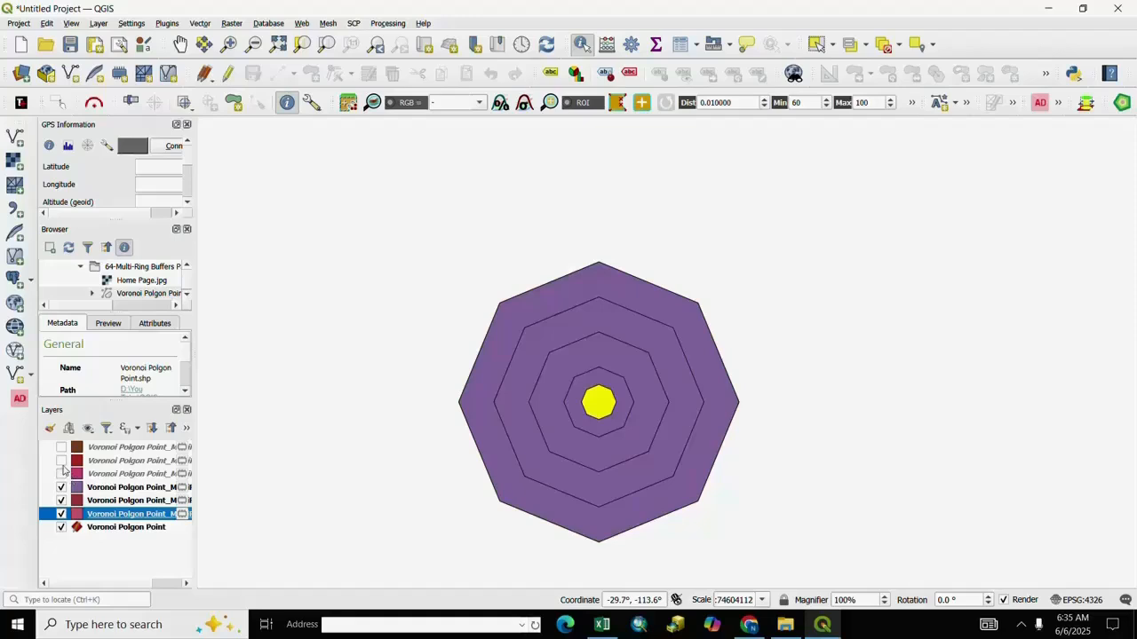
left_click(61, 474)
left_click(61, 460)
left_click(61, 447)
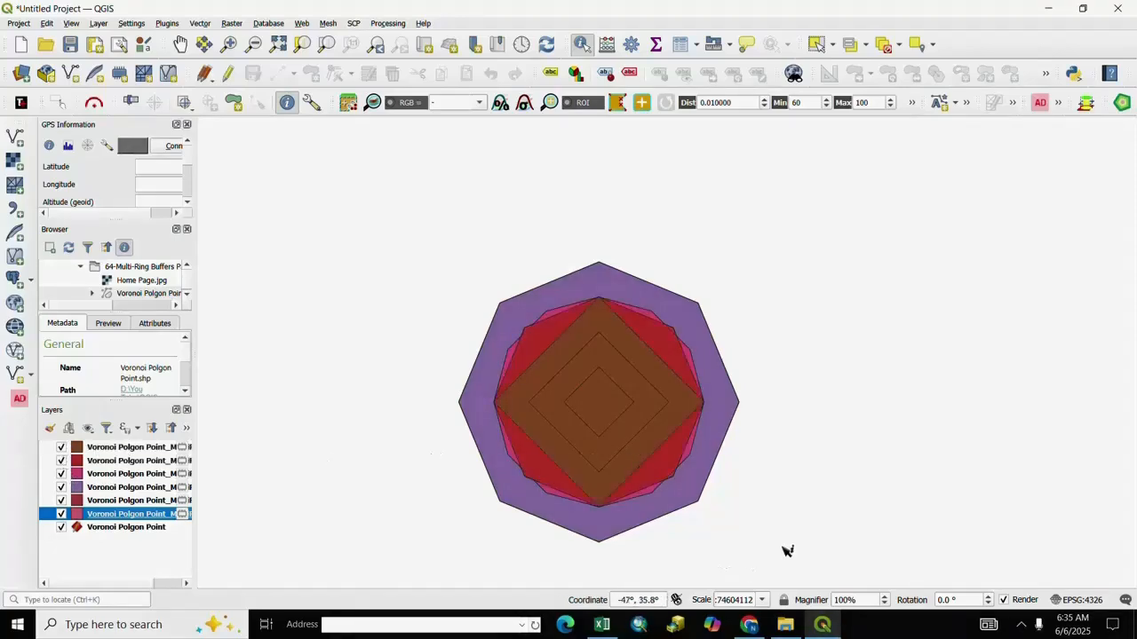
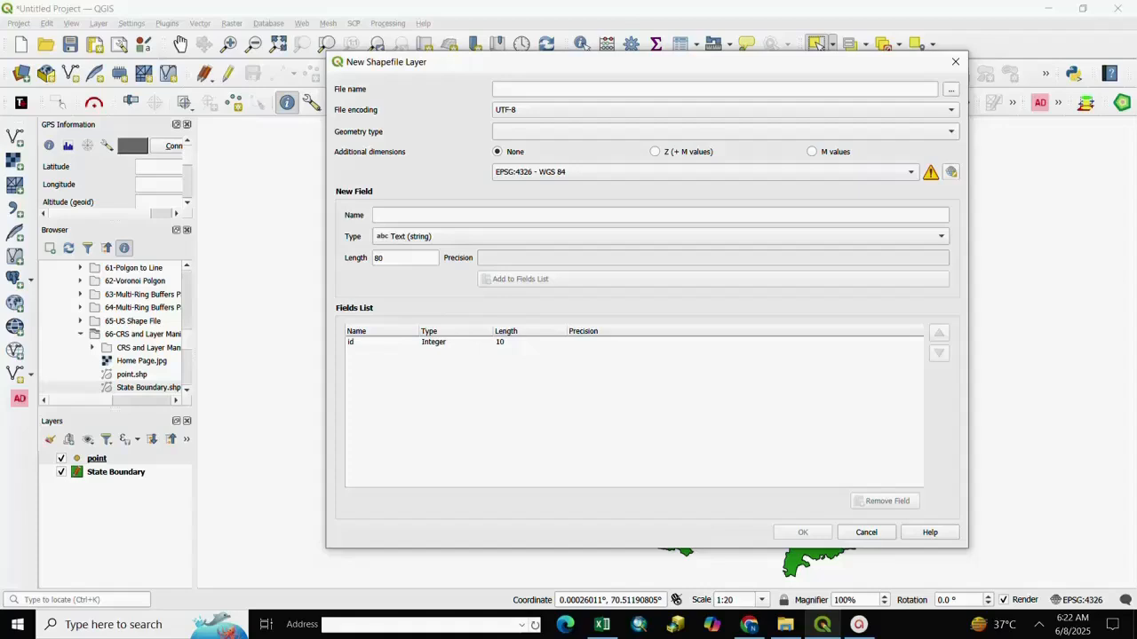
Open the coordinate reference system selection for the new shapefile layer.
left_click(950, 171)
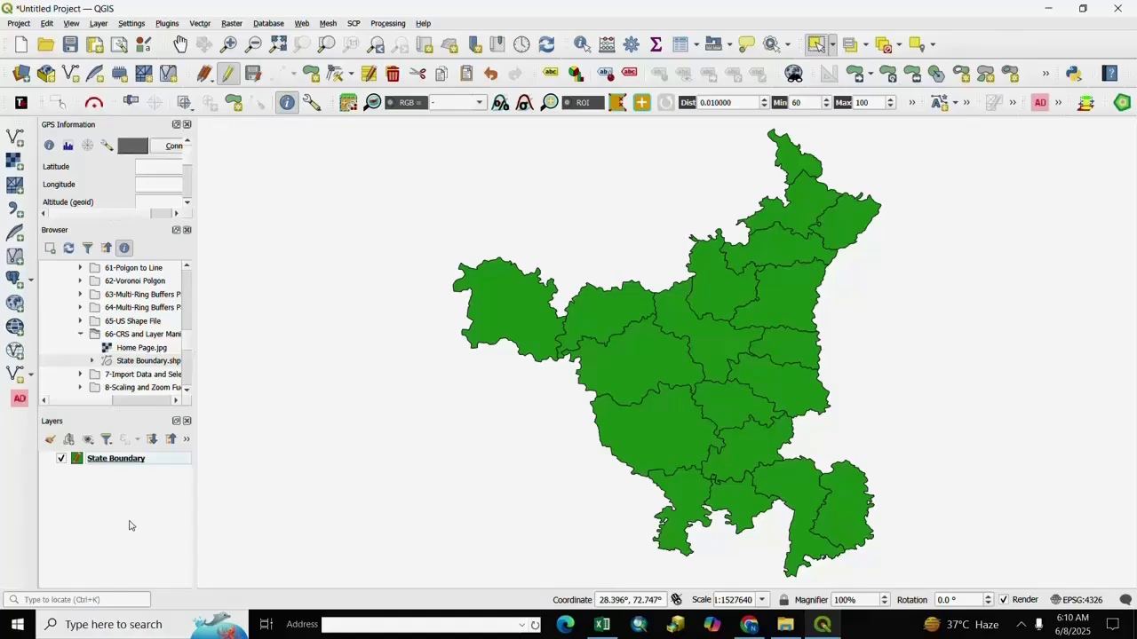
Open the State Boundary layer's properties and examine the coordinate reference system name in its information, highlighting it.
right_click(116, 460)
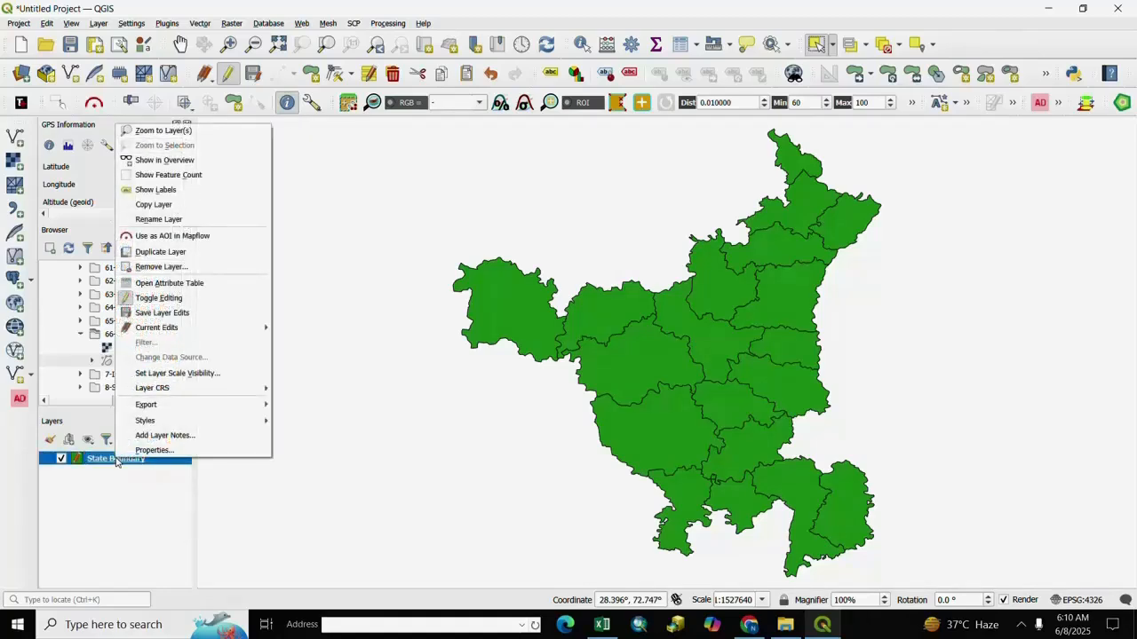
left_click(148, 453)
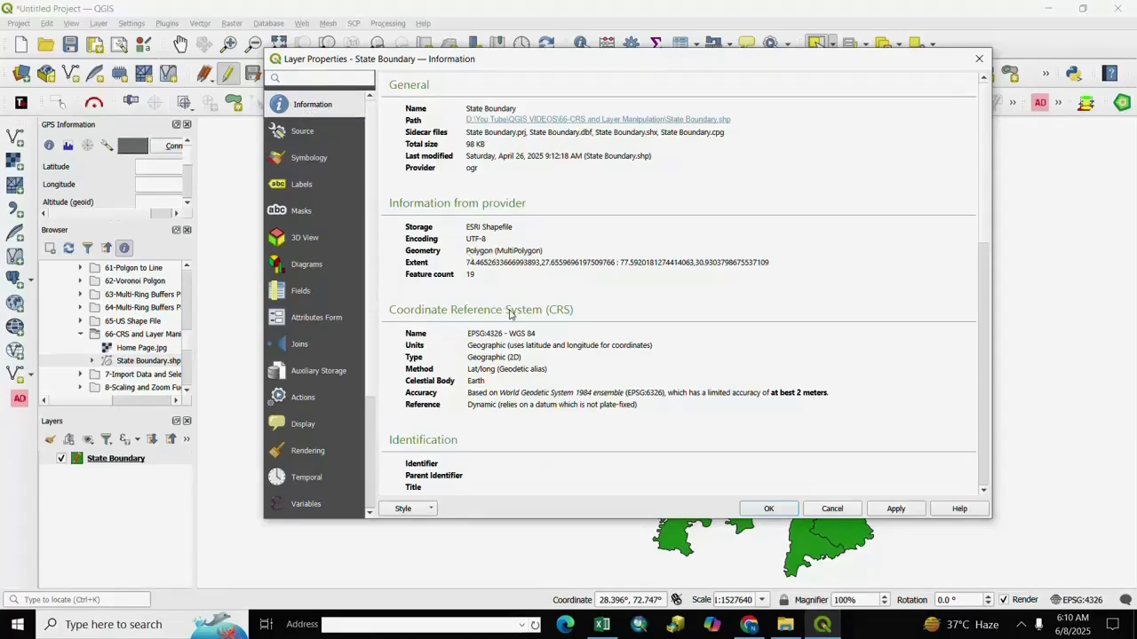
triple_click(470, 341)
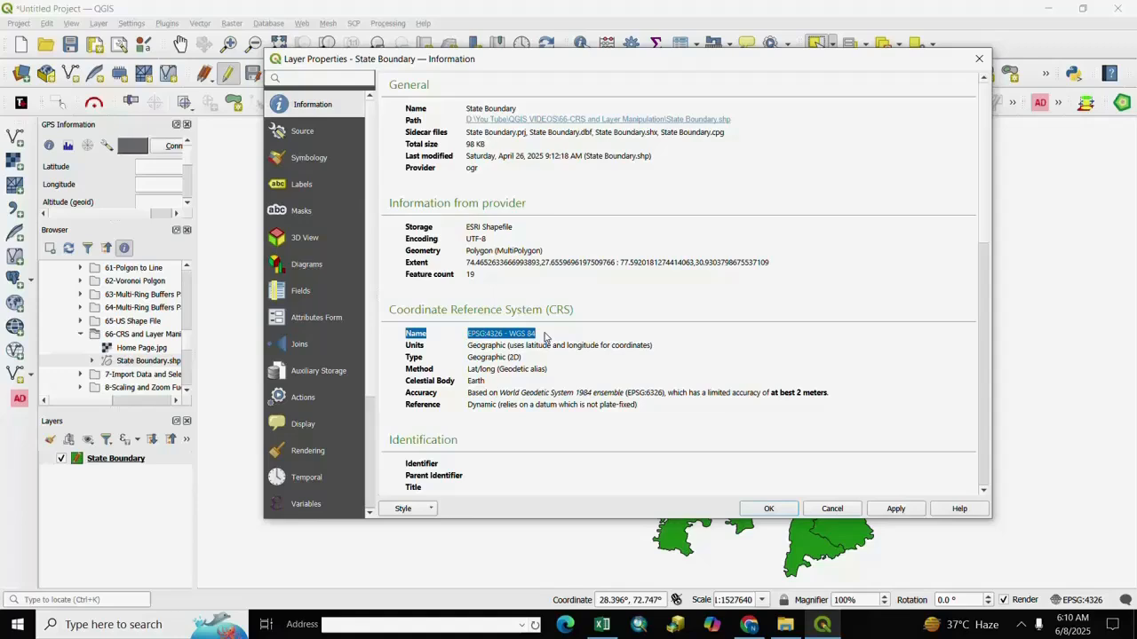
left_click(545, 336)
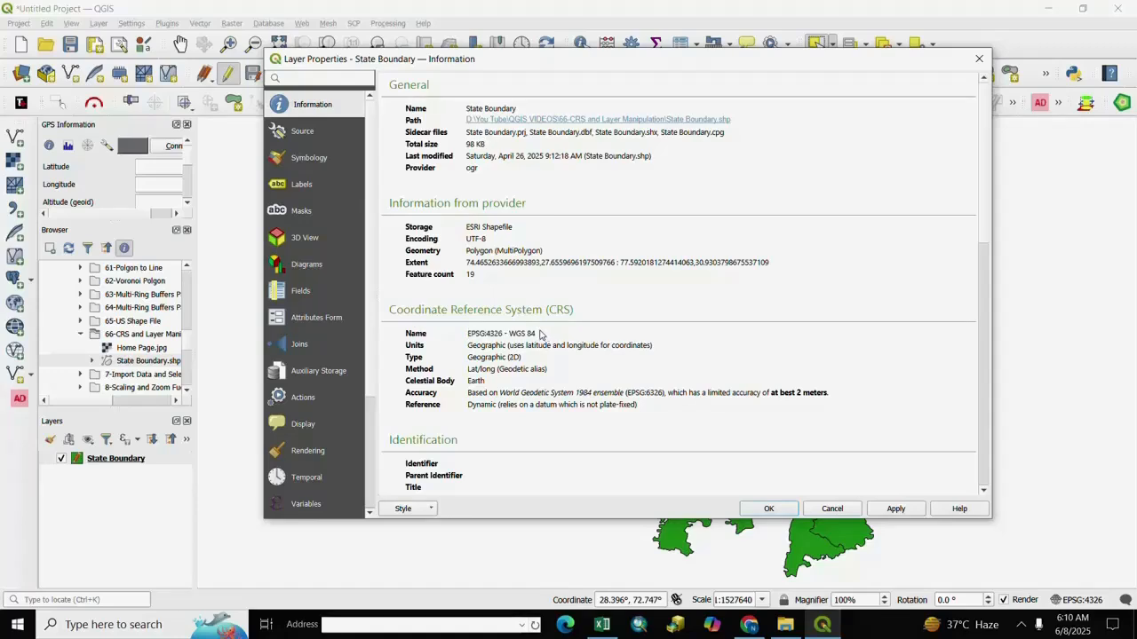
triple_click(539, 334)
left_click(549, 333)
left_click_drag(541, 334, 468, 335)
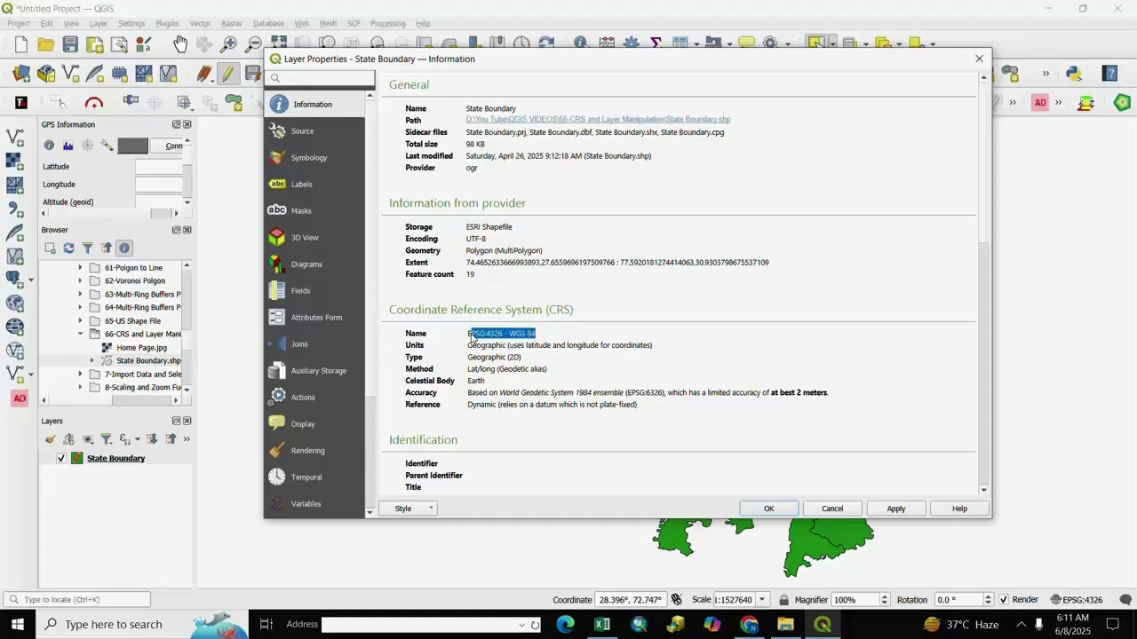
Close the State Boundary layer's properties and open the dialog for setting that layer's coordinate reference system.
left_click(565, 338)
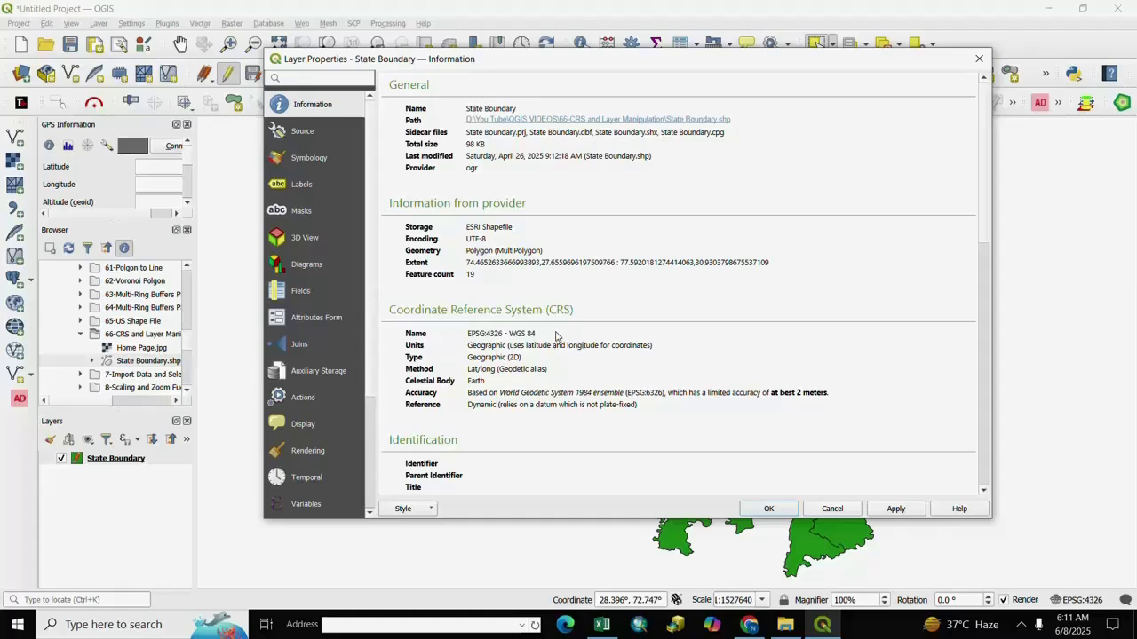
left_click(831, 509)
left_click(120, 460)
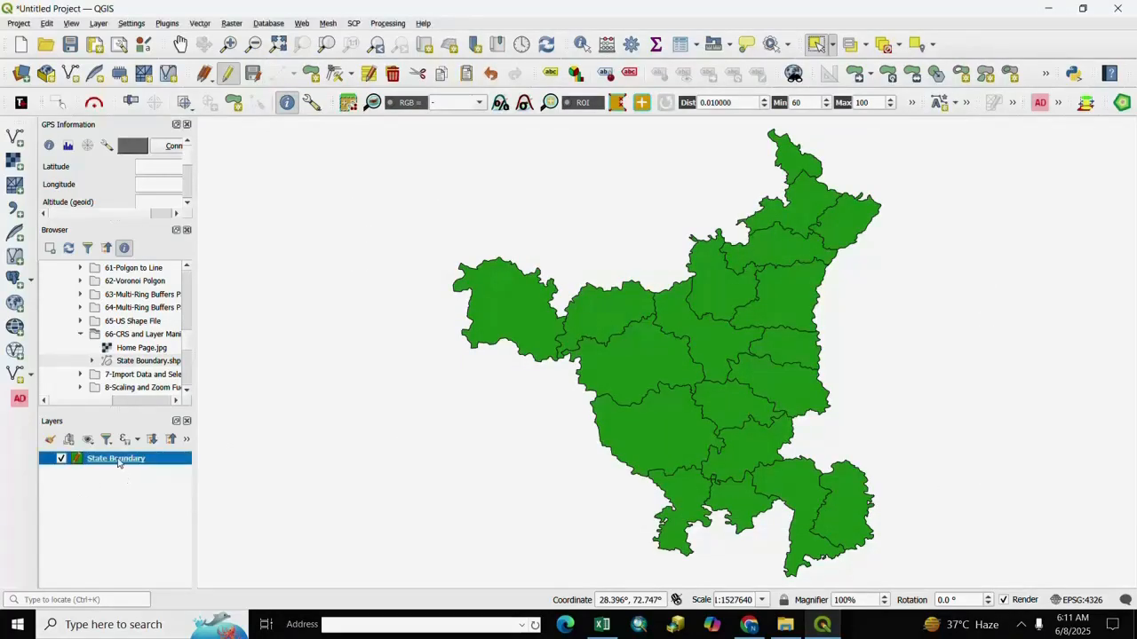
right_click(119, 462)
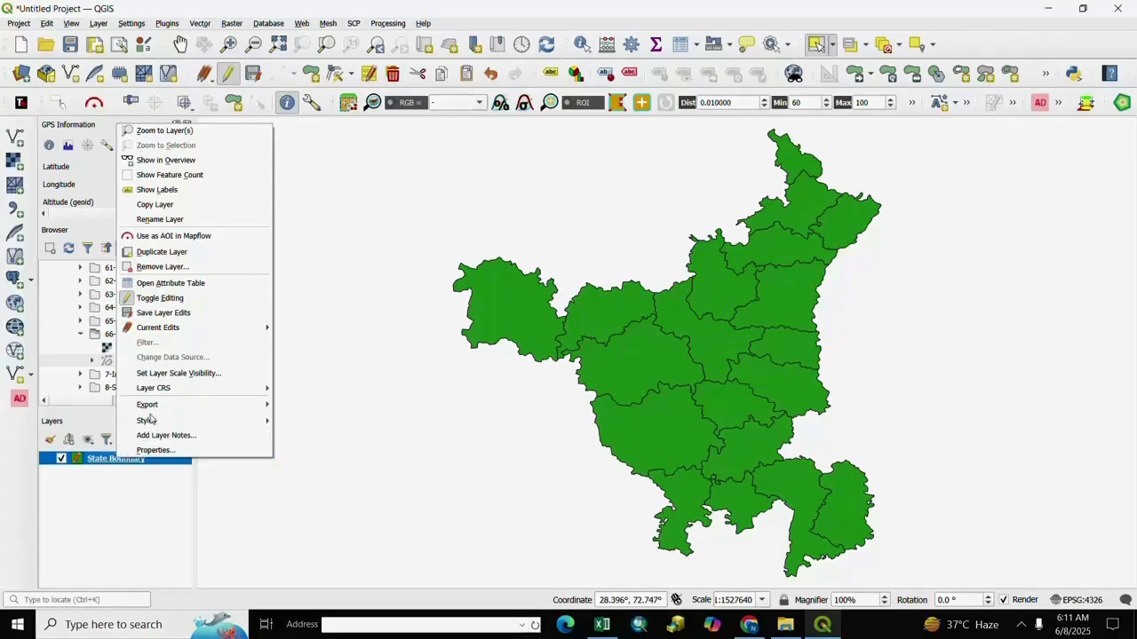
mouse_move(164, 391)
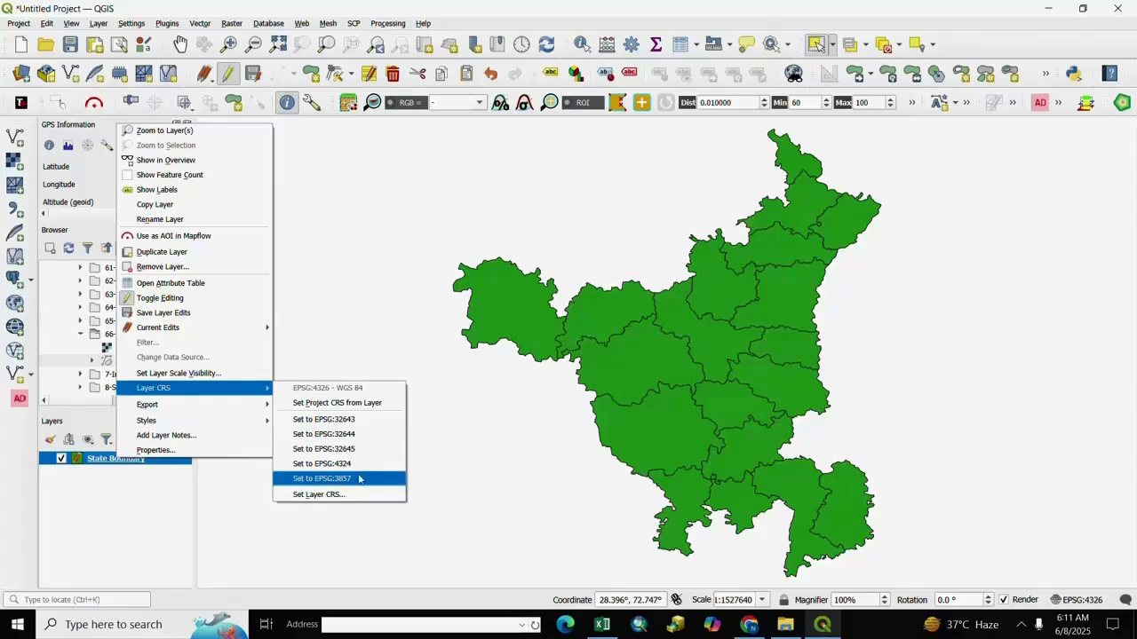
left_click(310, 495)
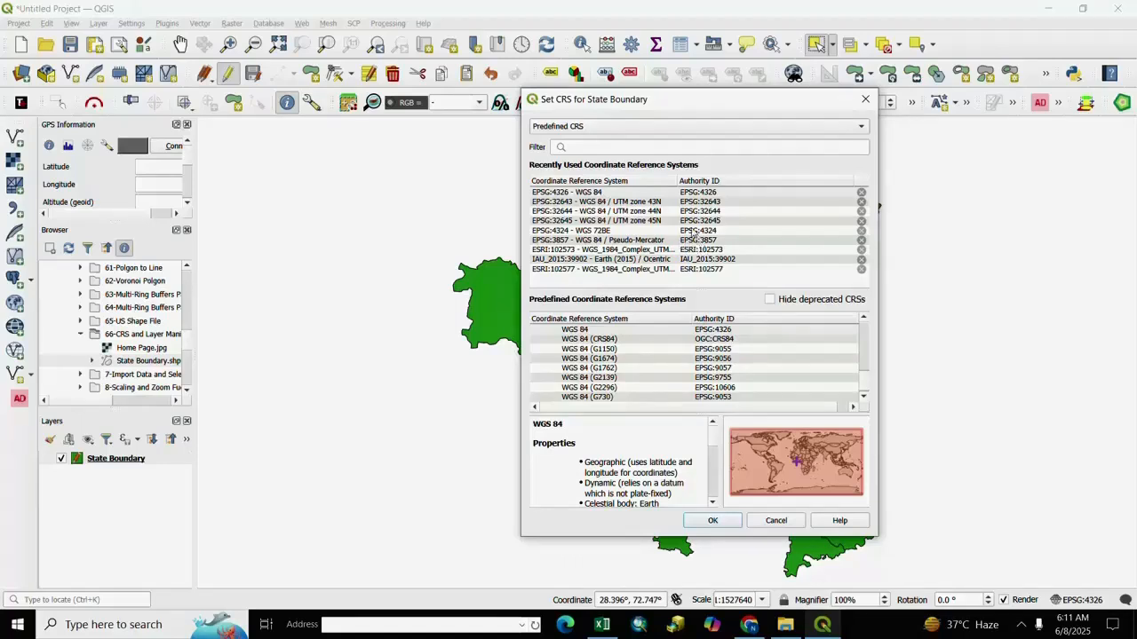
Search the coordinate reference systems for utm, look through the WGS 84 / UTM zones, and clear the filter.
left_click(662, 204)
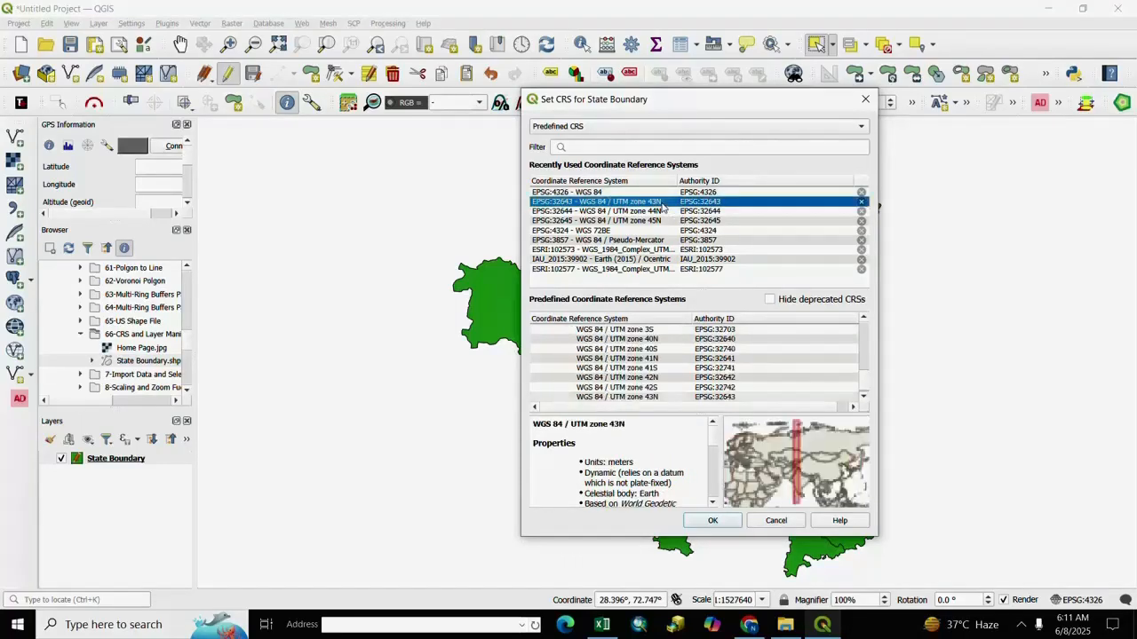
left_click(572, 148)
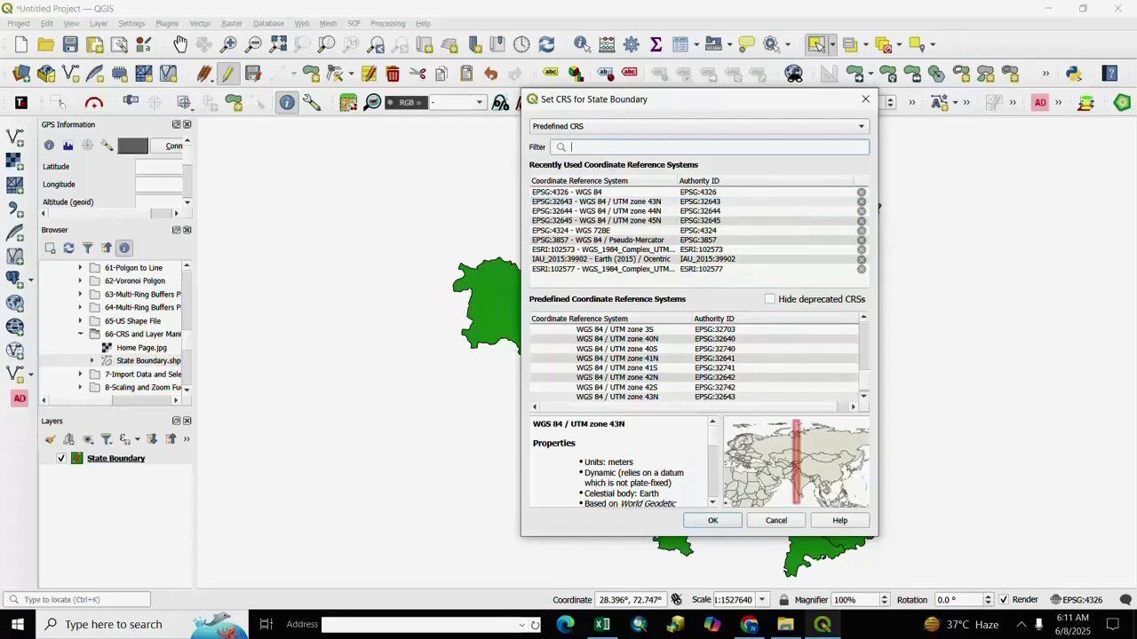
type("ut")
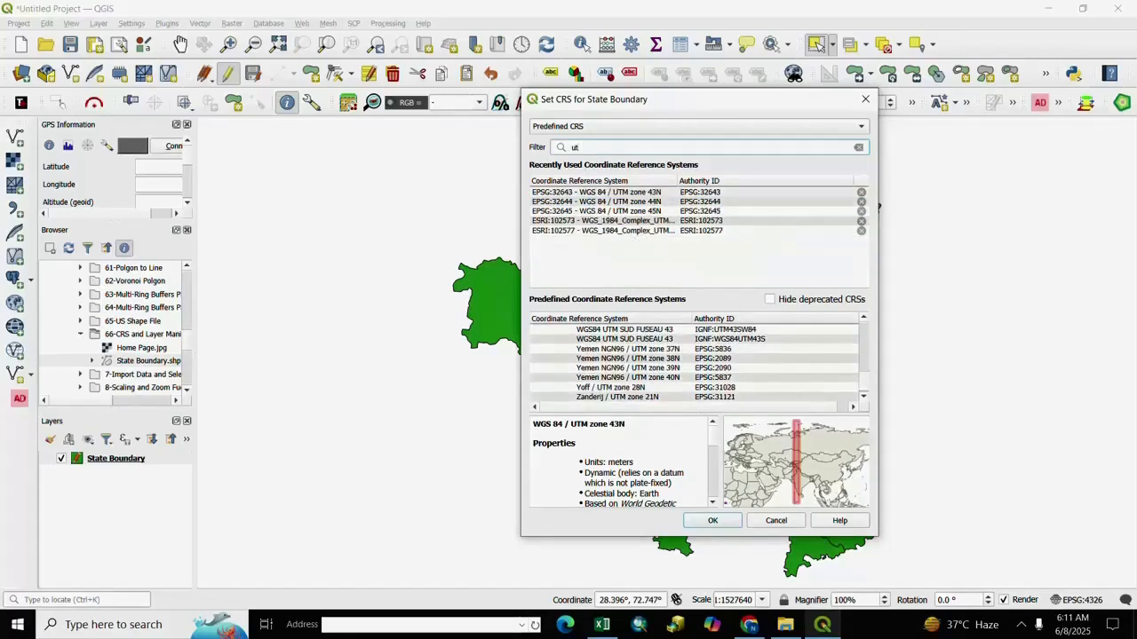
type("m")
scroll(637, 372, "down", 5)
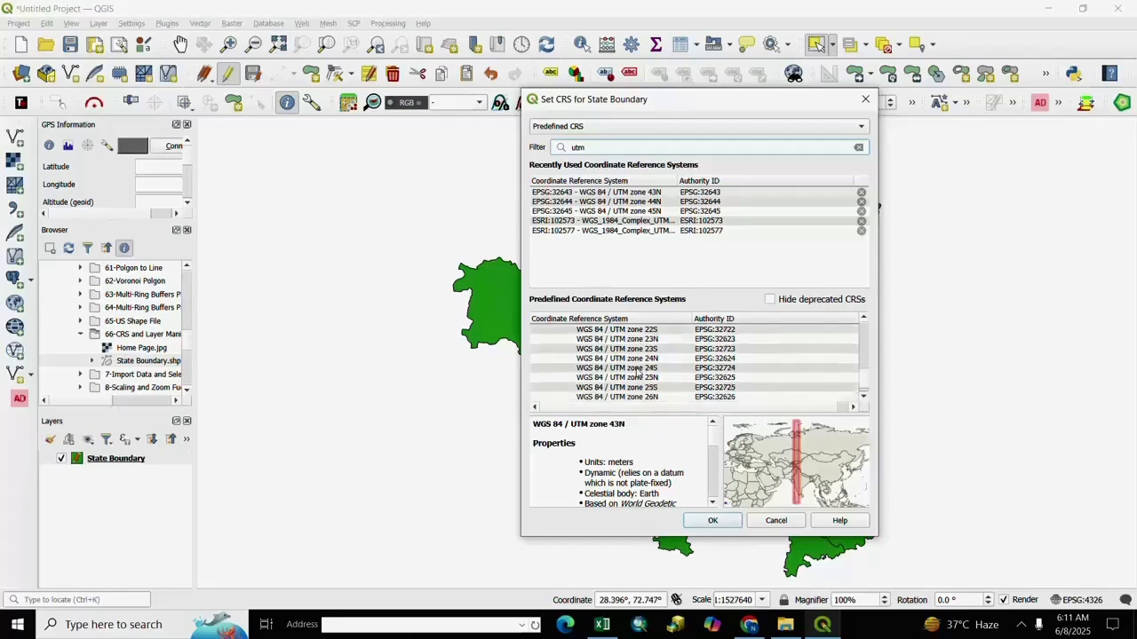
scroll(637, 372, "up", 7)
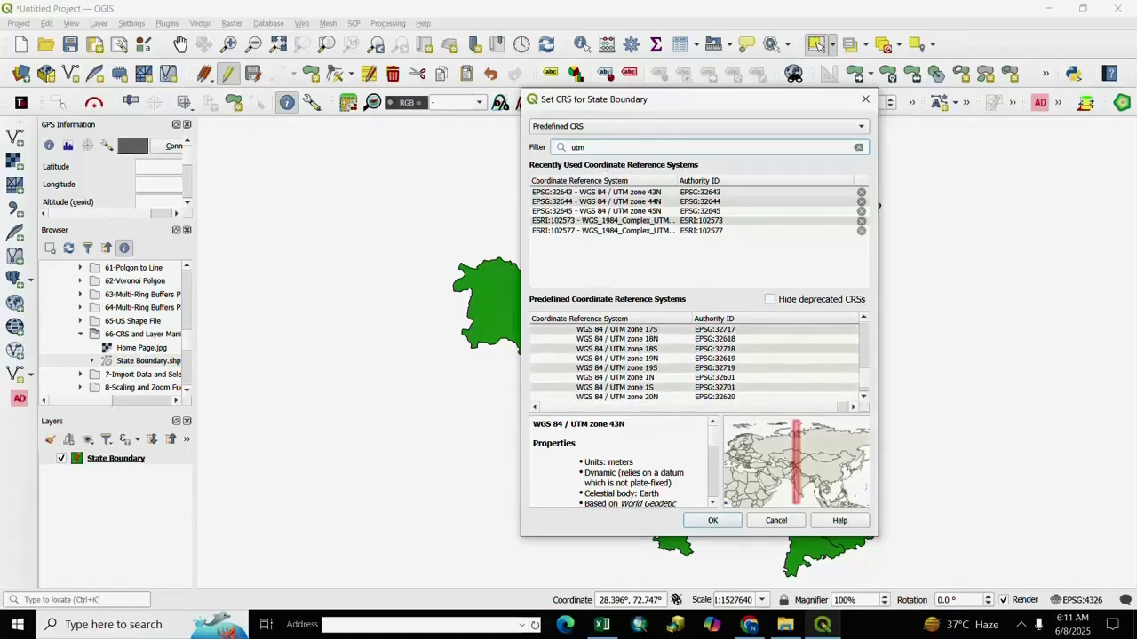
key("BackSpace")
key("BackSpace")
key("BackSpace")
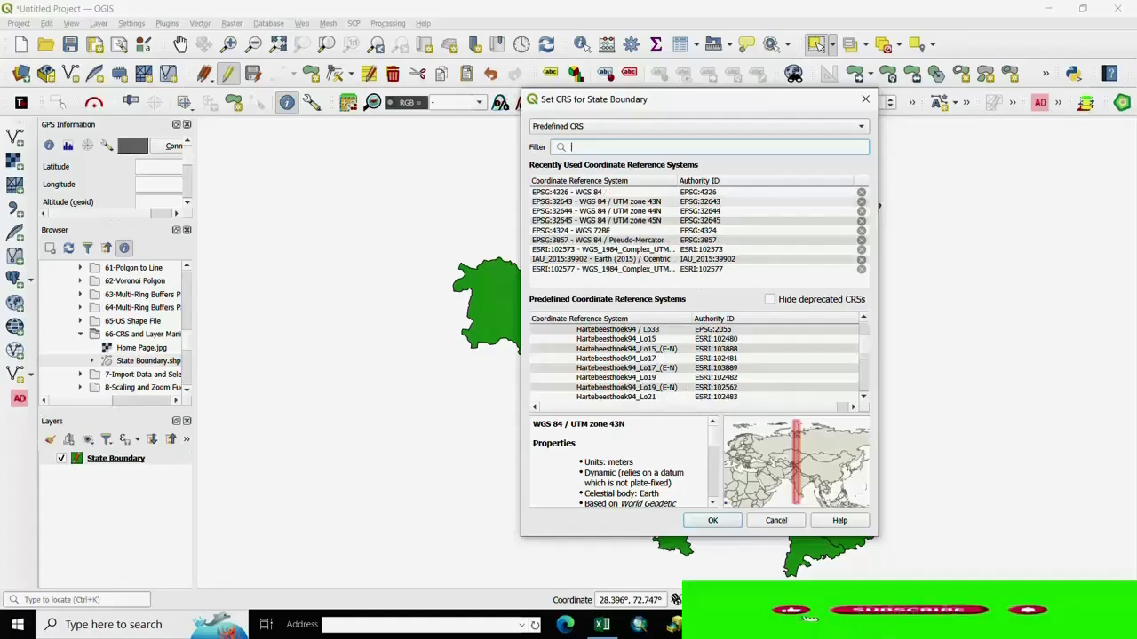
Assign EPSG:32643 - WGS 84 / UTM zone 43N to the State Boundary layer and zoom the map to that layer.
left_click(632, 203)
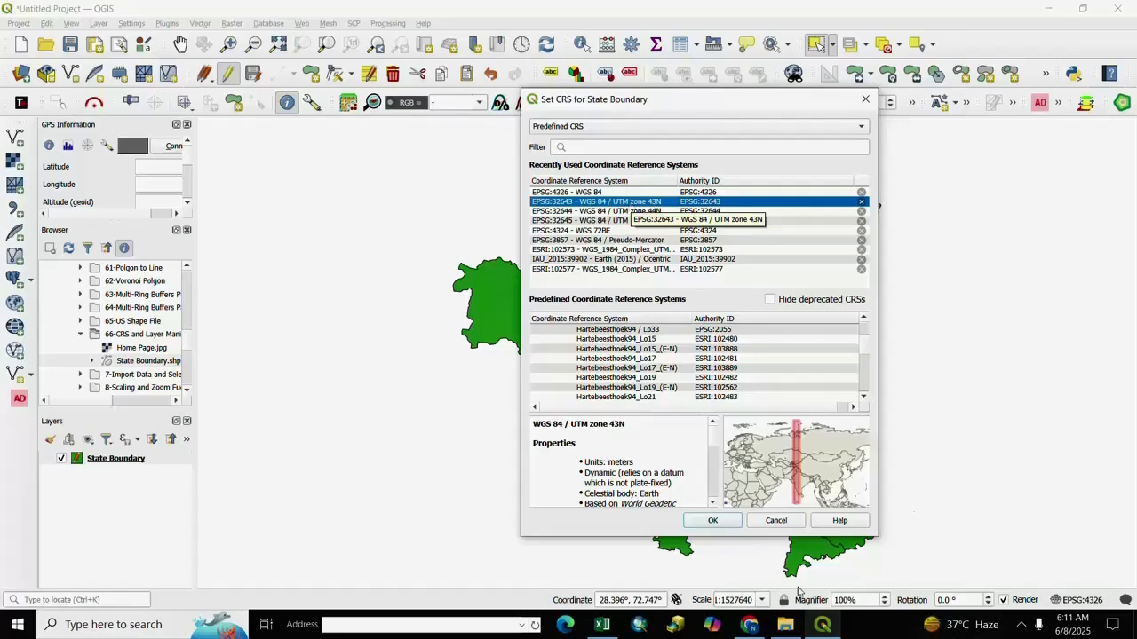
left_click(715, 522)
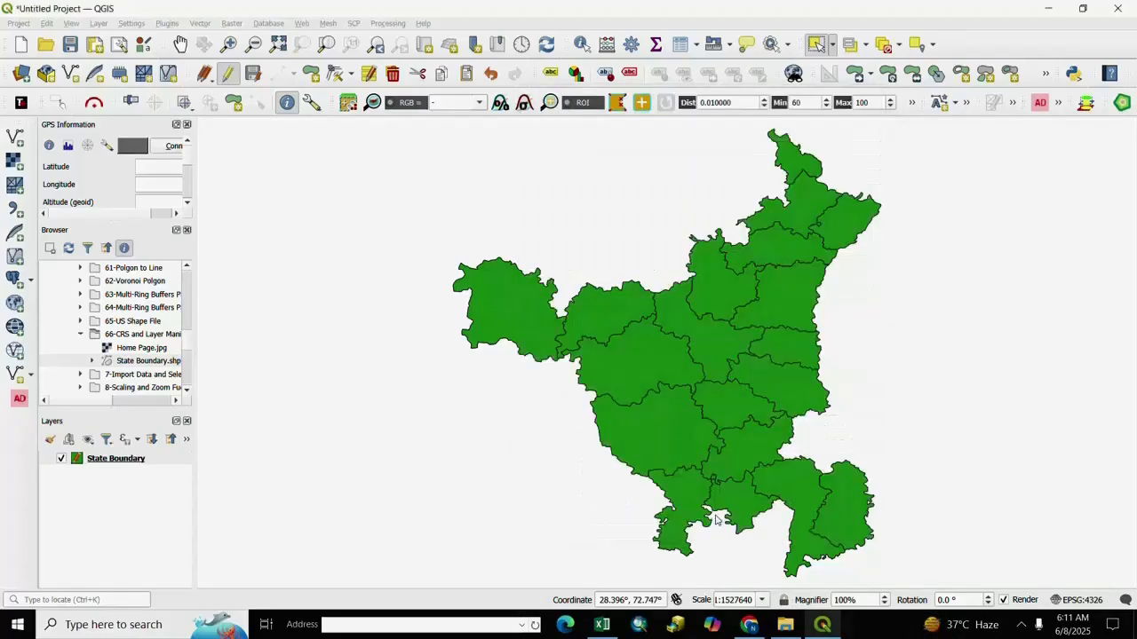
right_click(122, 462)
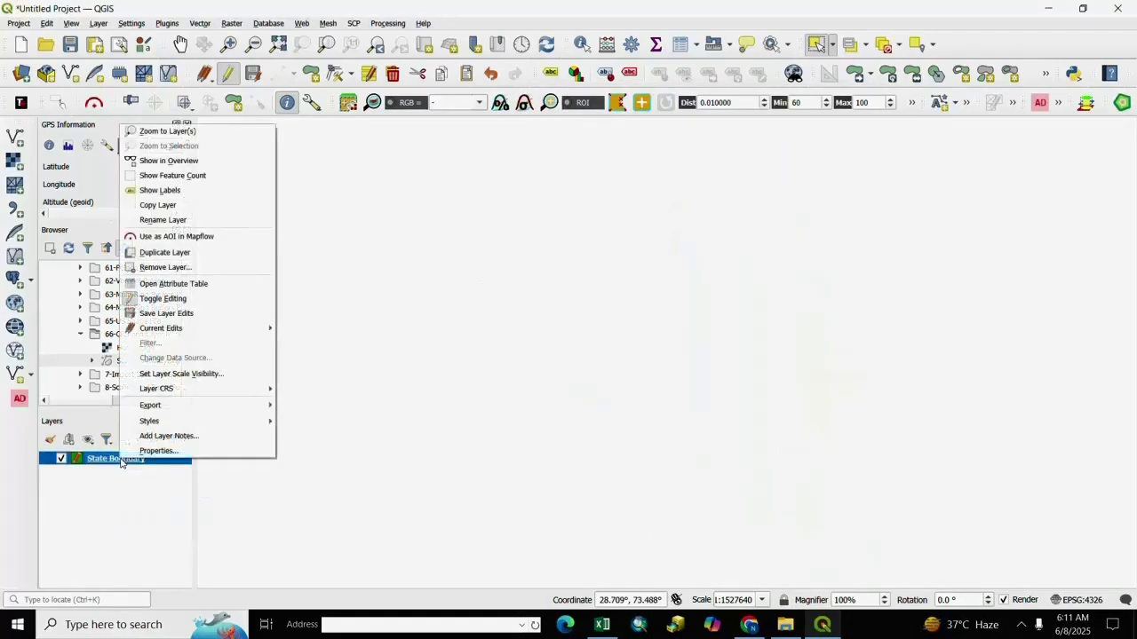
left_click(157, 132)
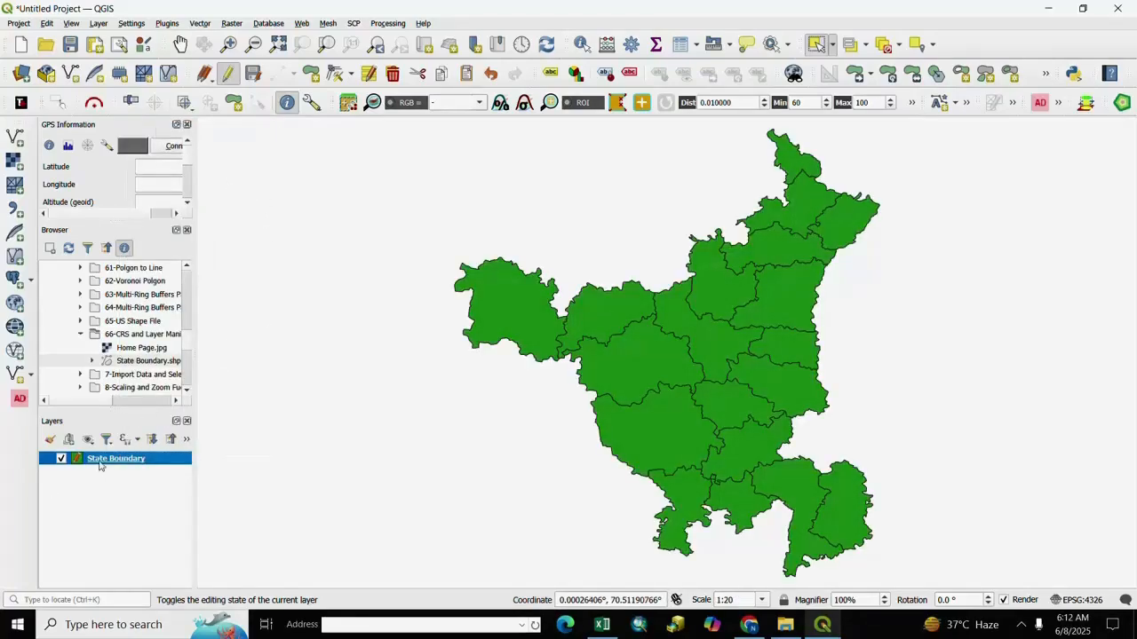
Examine the coordinate reference system name in the State Boundary layer's information, highlighting it, and close the properties.
right_click(99, 464)
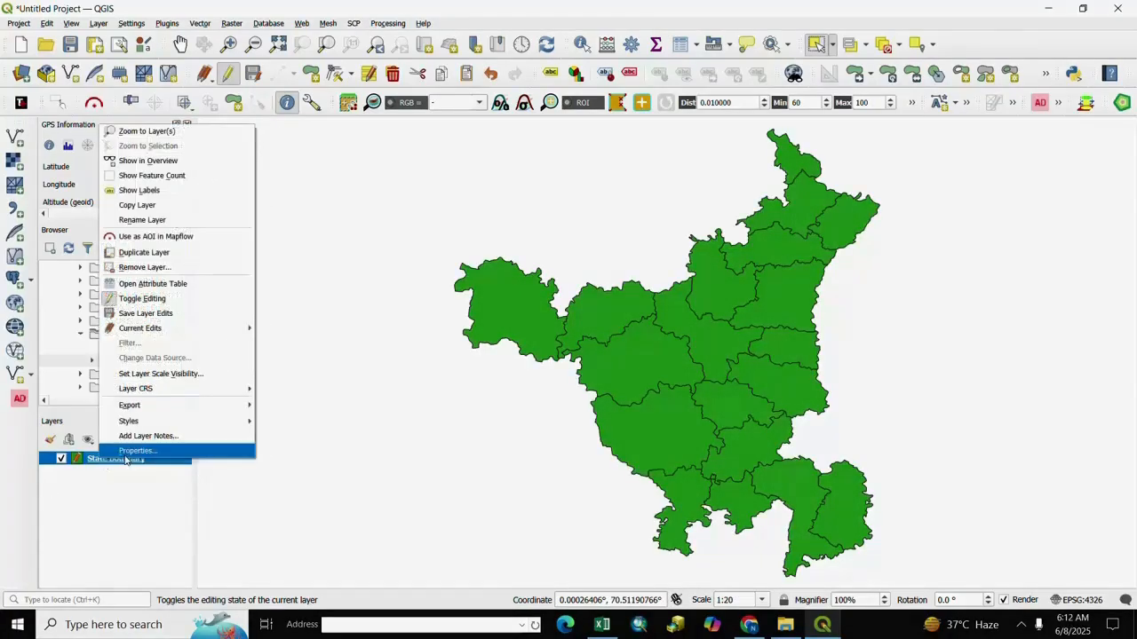
left_click(130, 452)
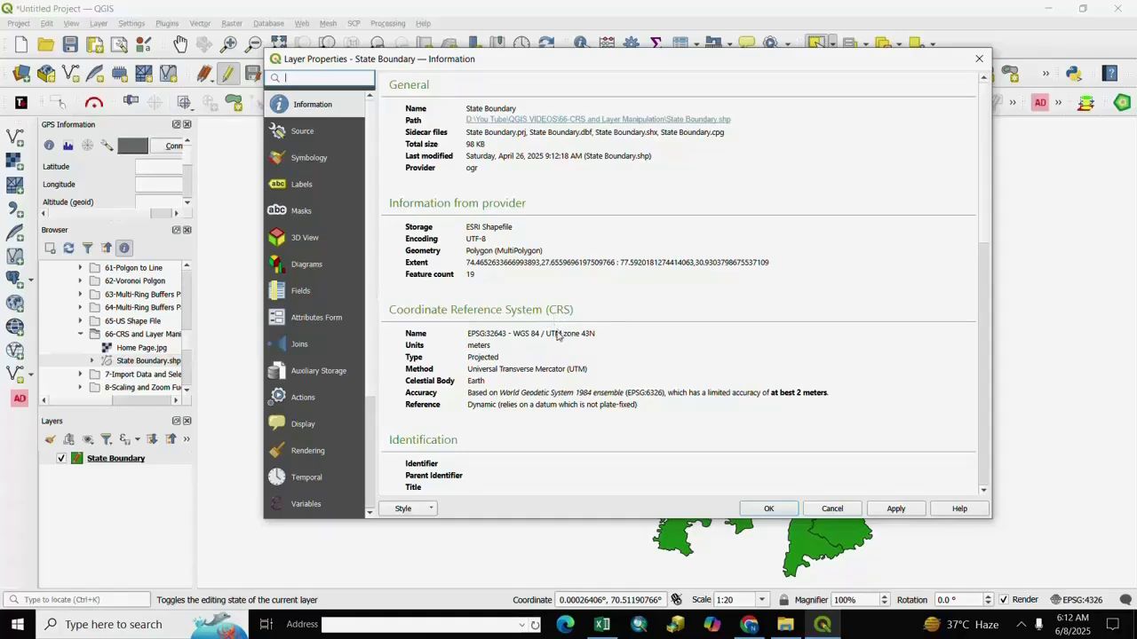
triple_click(468, 338)
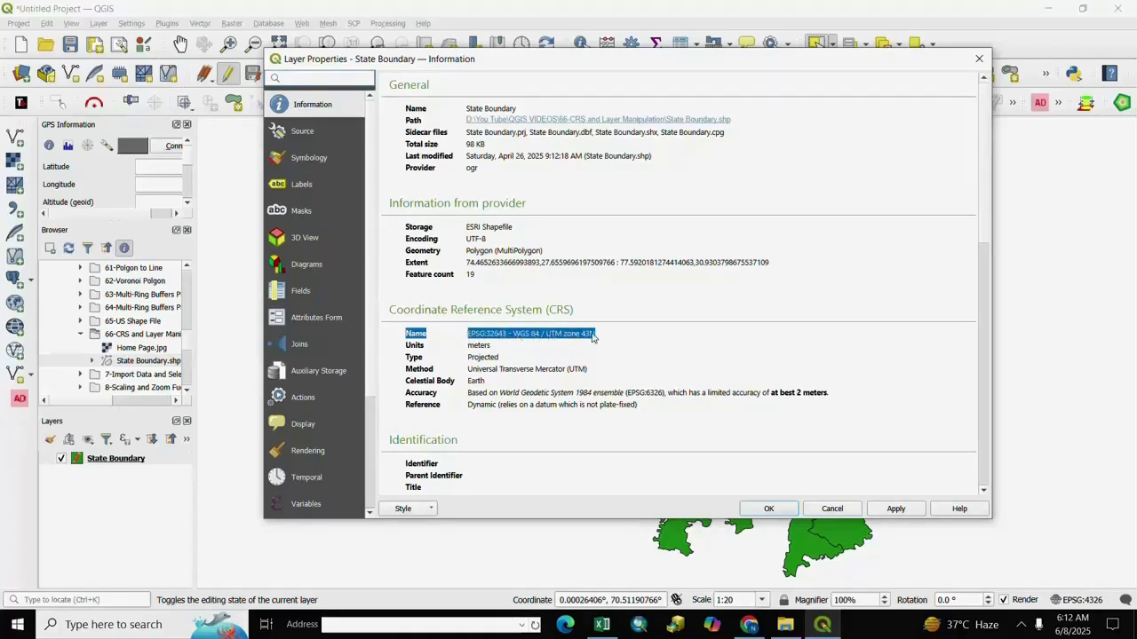
left_click(635, 335)
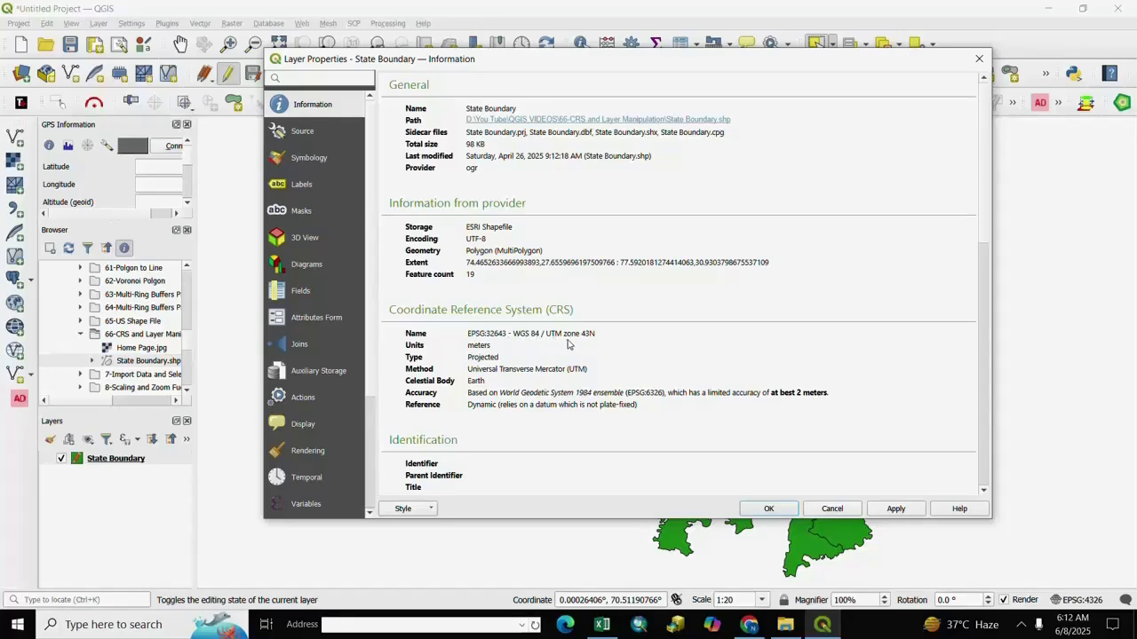
left_click_drag(596, 337, 539, 336)
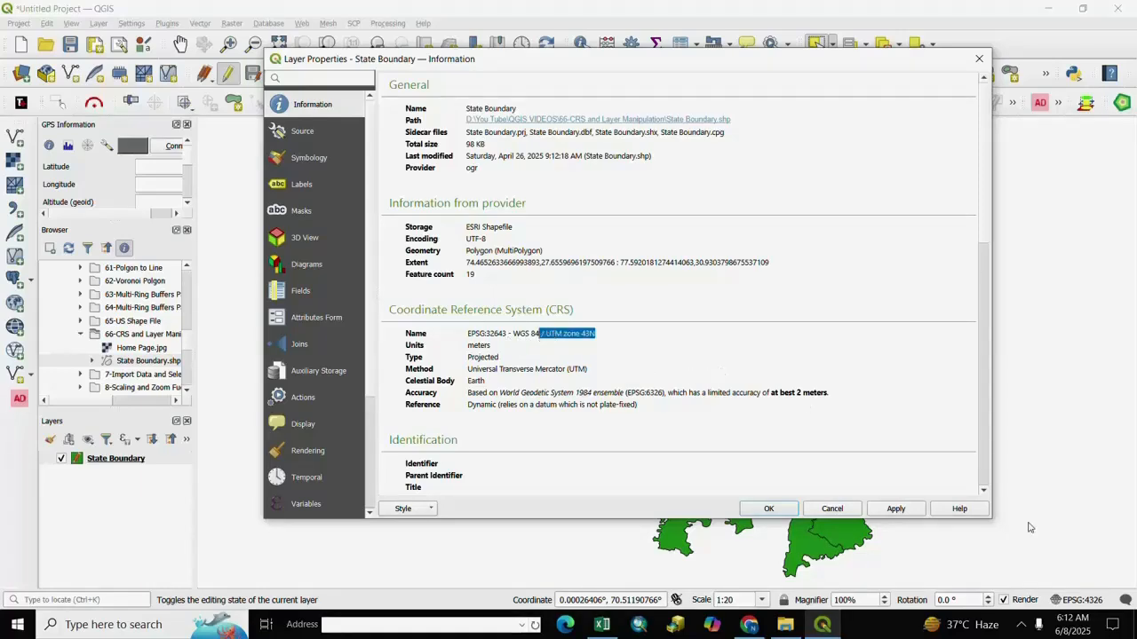
left_click(821, 511)
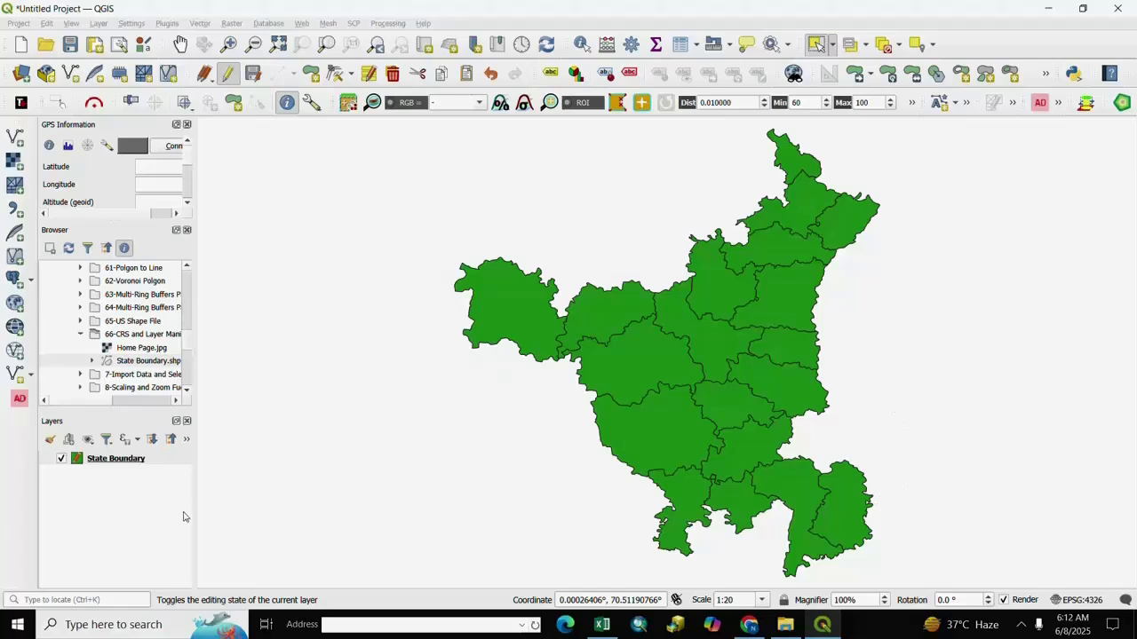
left_click(122, 509)
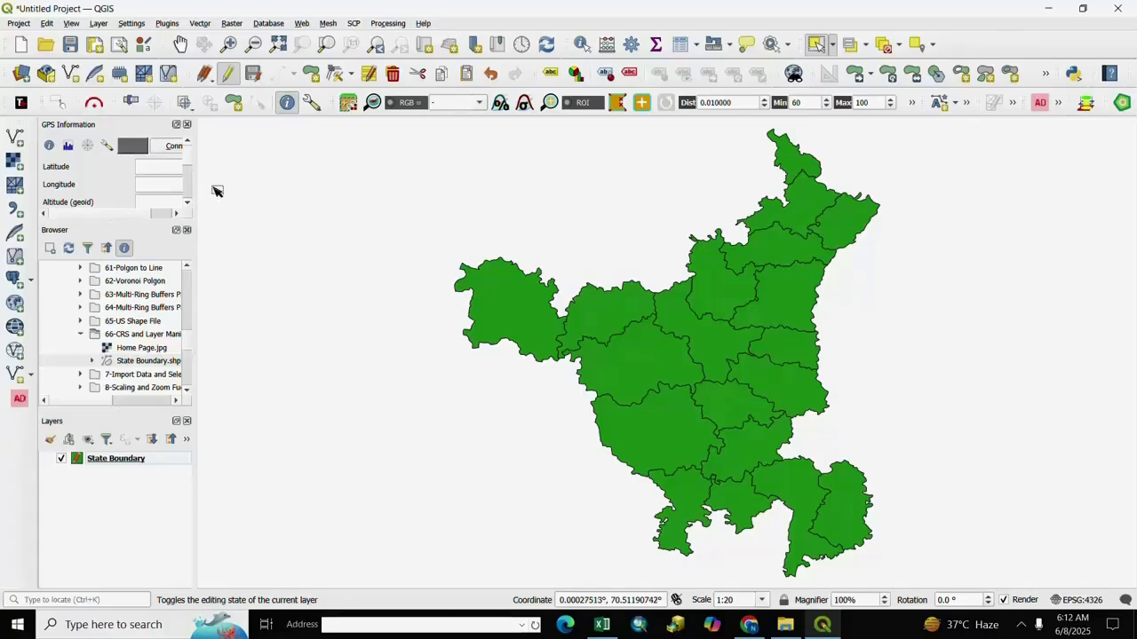
Start a new shapefile layer and set its file name to point in the 66-CRS and Layer Manipulation folder.
left_click(98, 23)
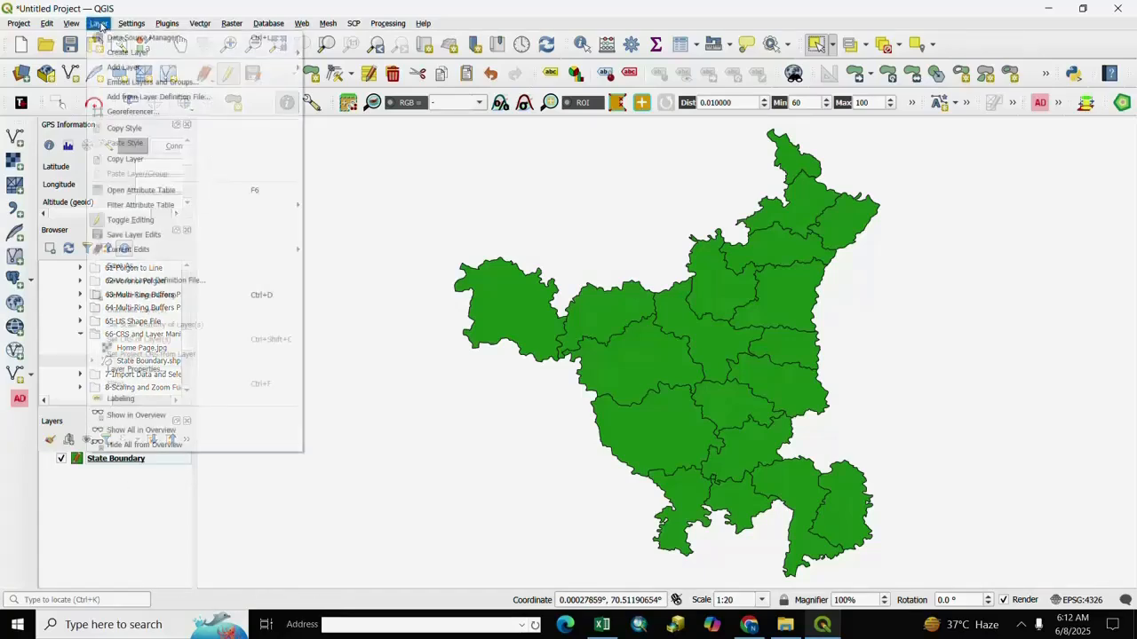
mouse_move(153, 55)
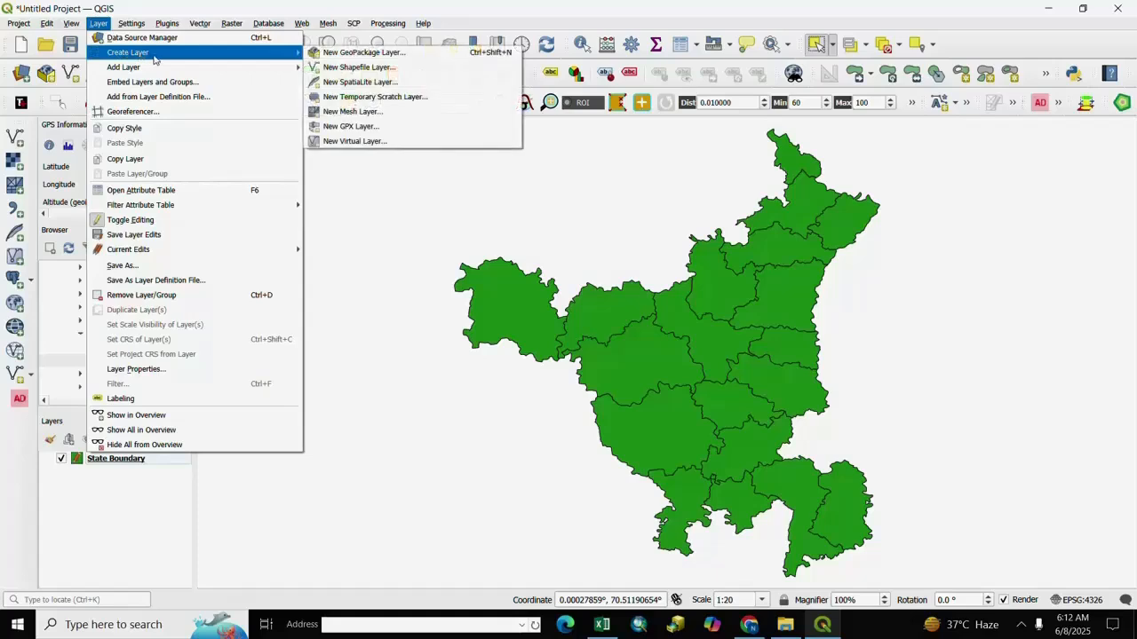
left_click(368, 69)
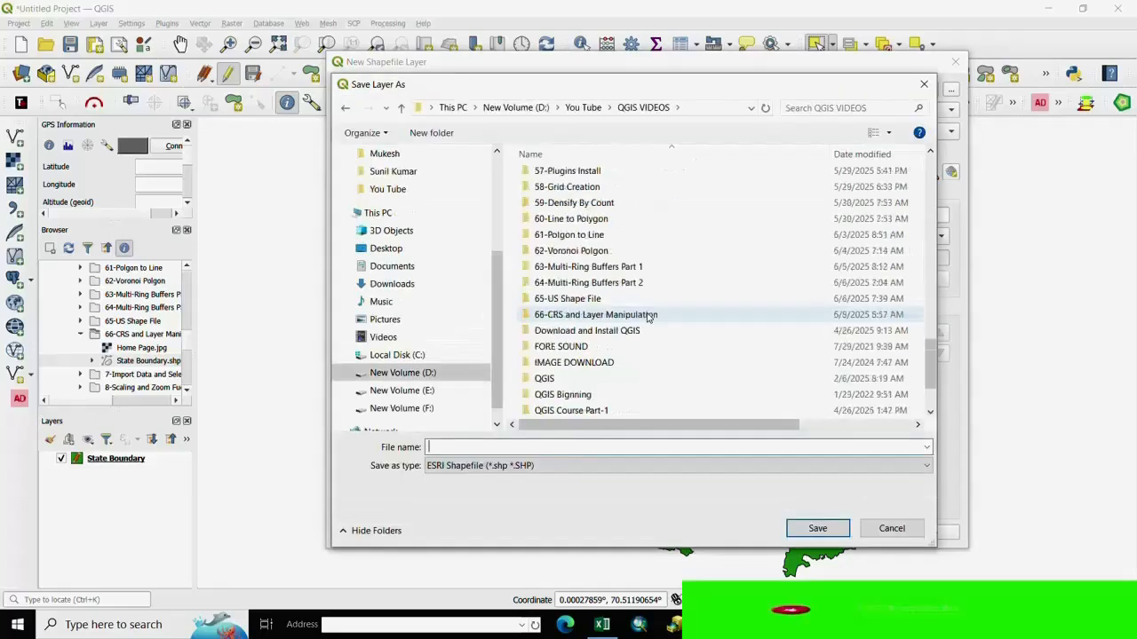
double_click(567, 318)
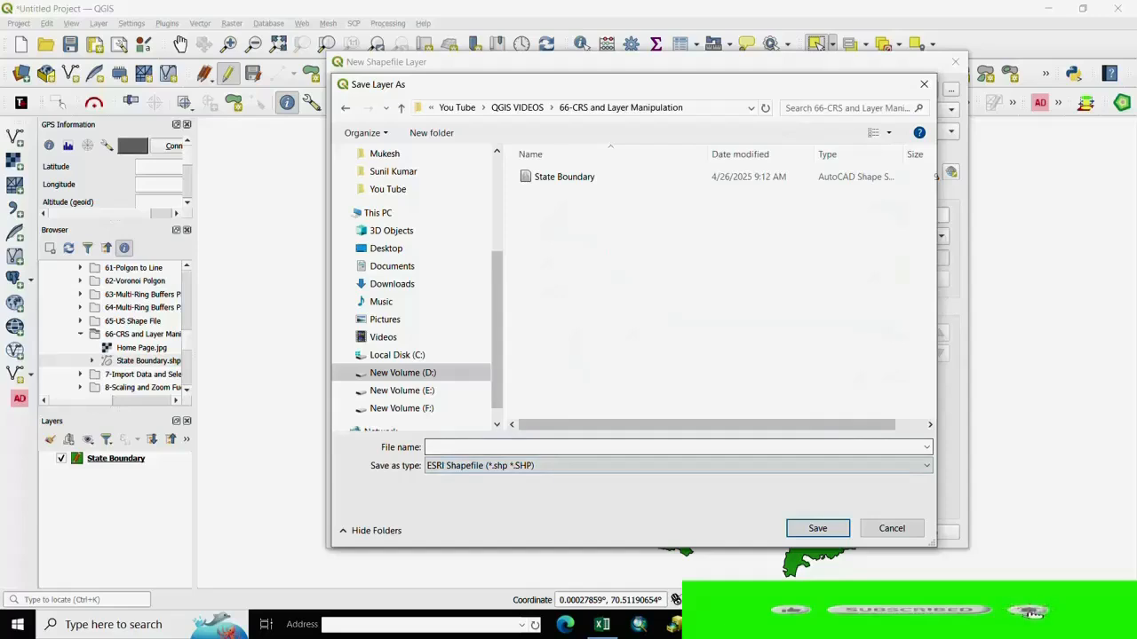
type("p")
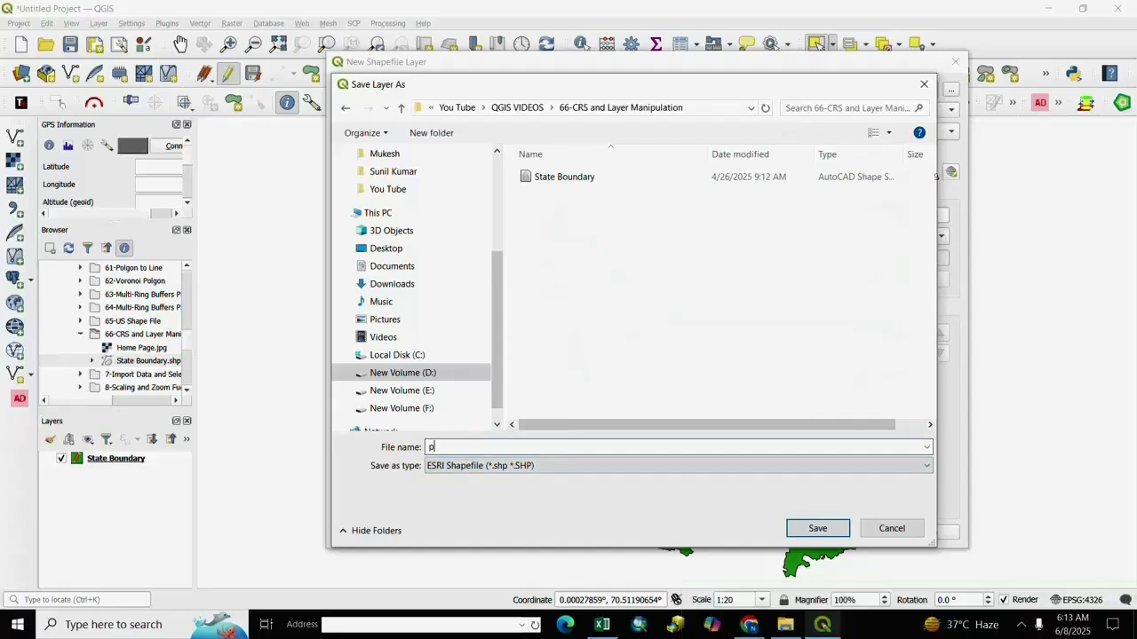
type("oint")
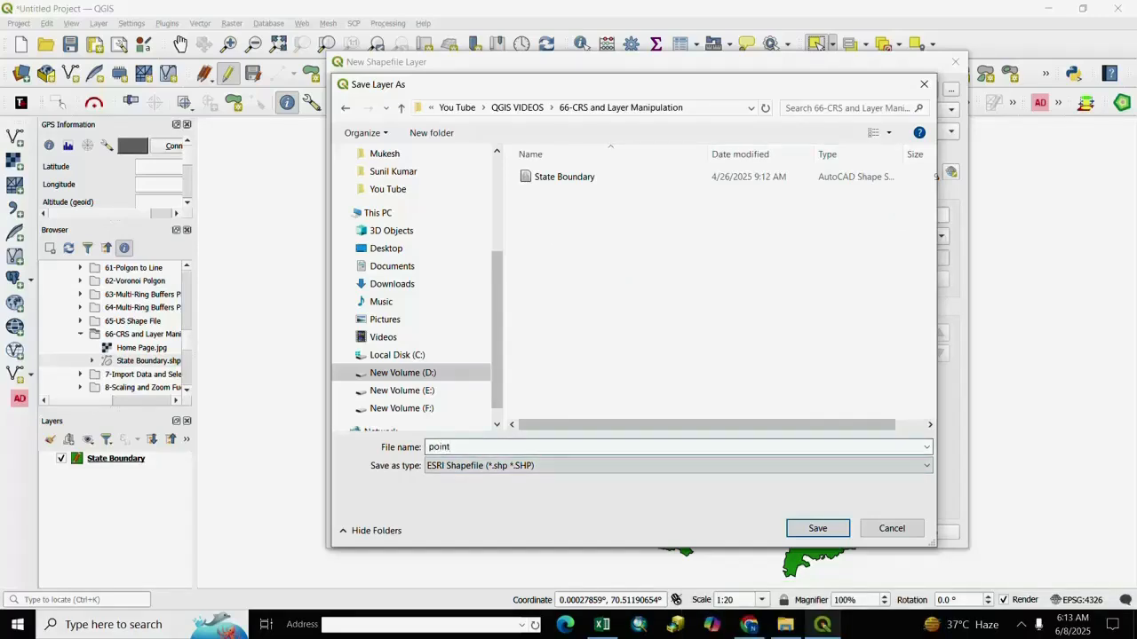
left_click(817, 528)
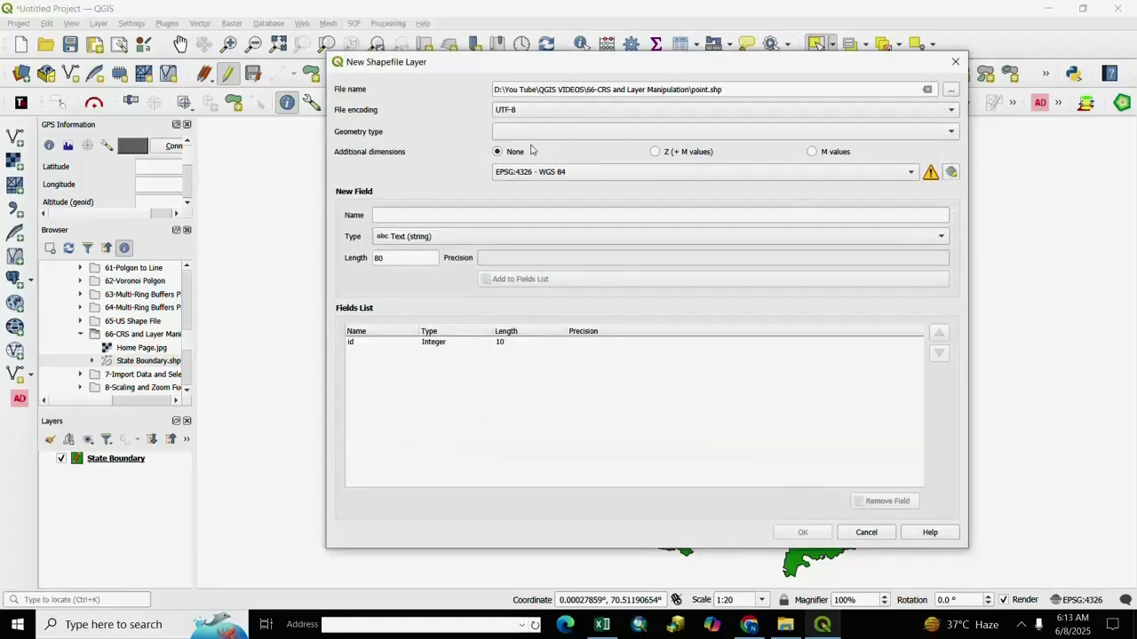
Set the new shapefile's geometry type to Point and look through the list of available coordinate reference systems.
left_click(951, 132)
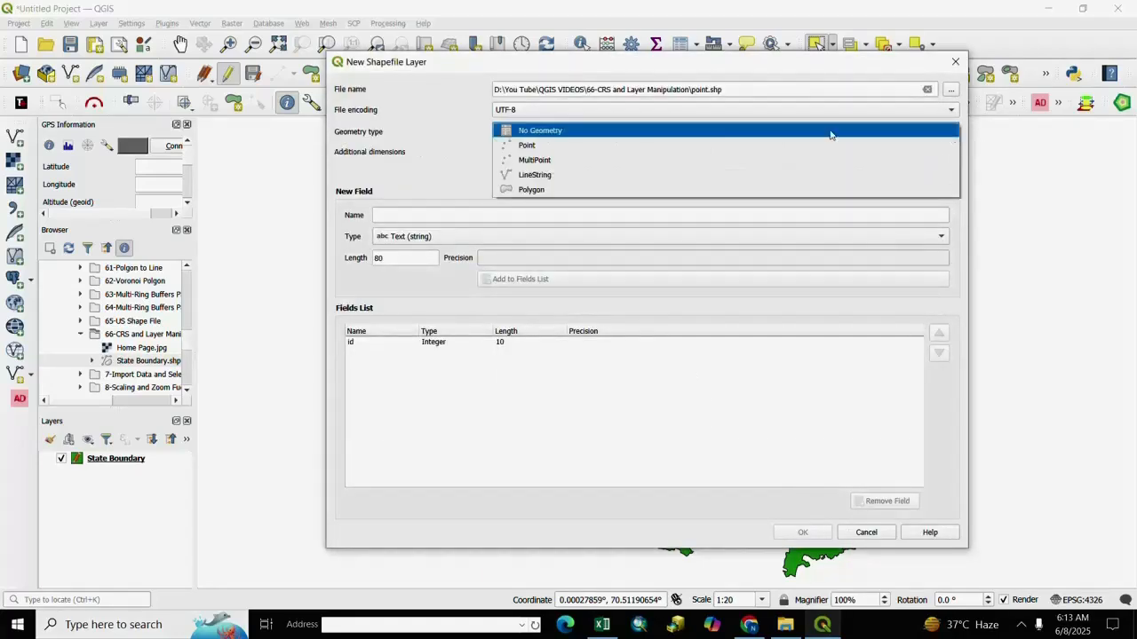
left_click(526, 146)
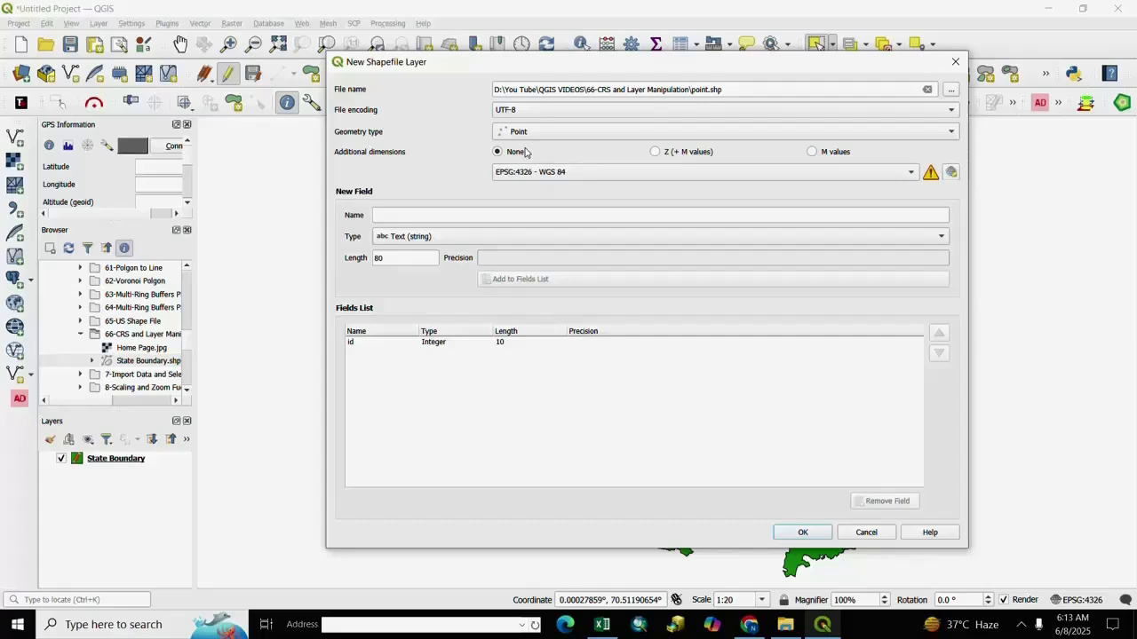
left_click(909, 174)
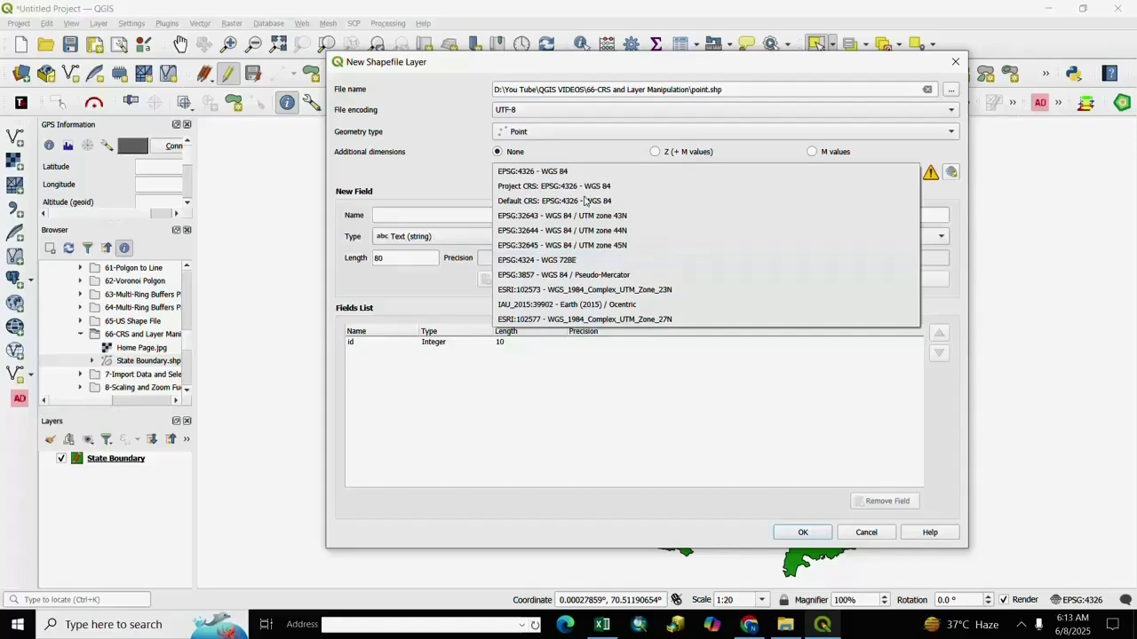
left_click(460, 176)
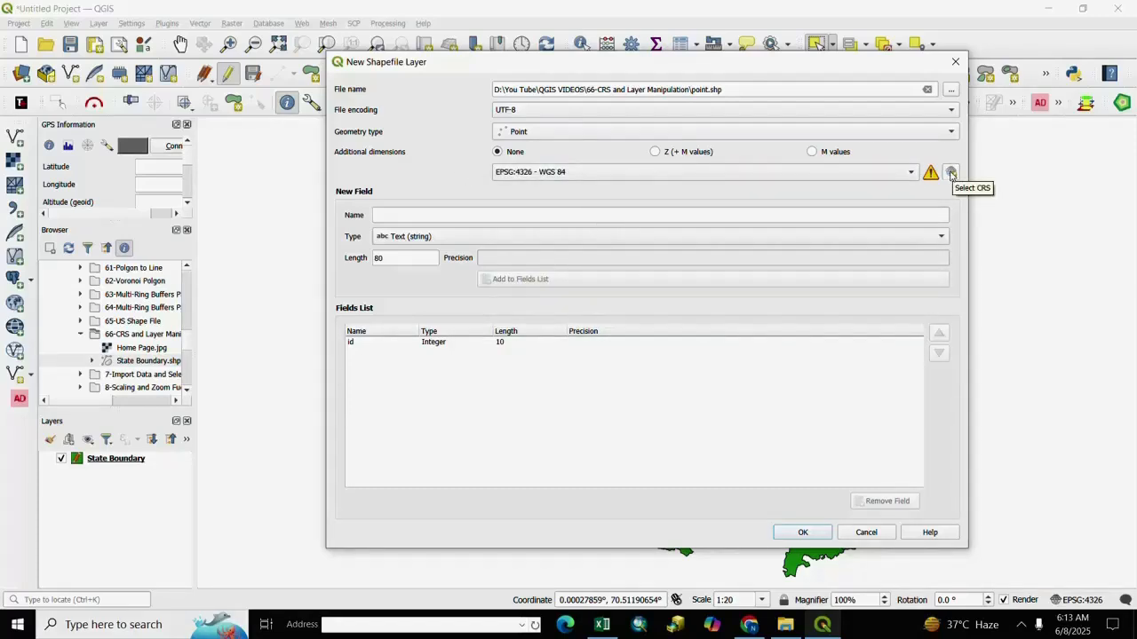
Assign EPSG:32643 - WGS 84 / UTM zone 43N to the new shapefile and create the point layer.
left_click(950, 175)
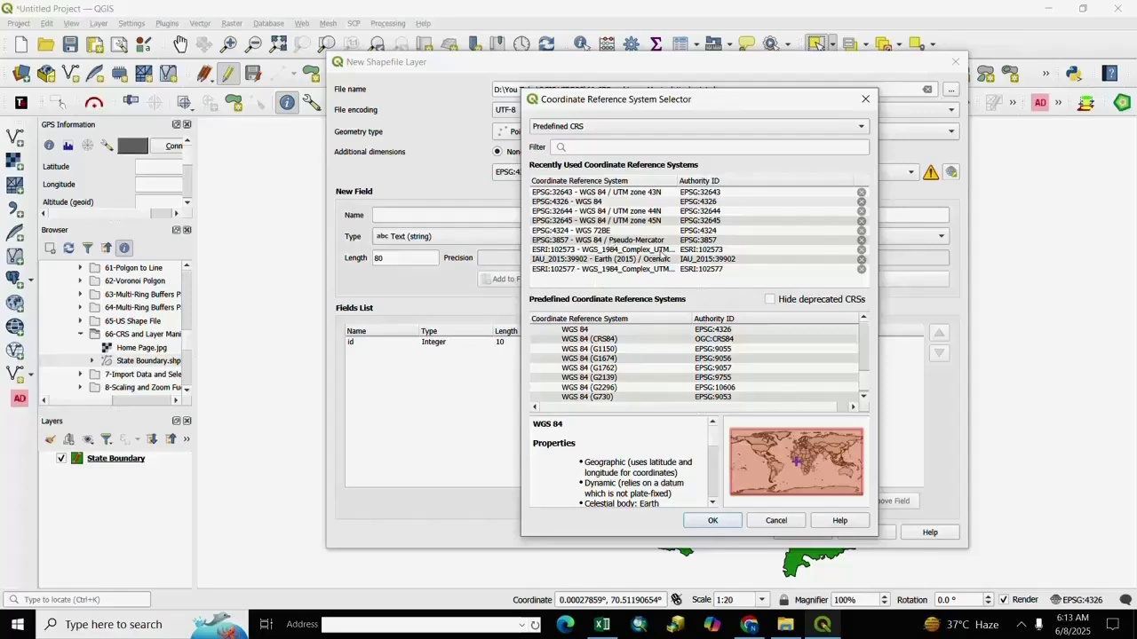
left_click(592, 204)
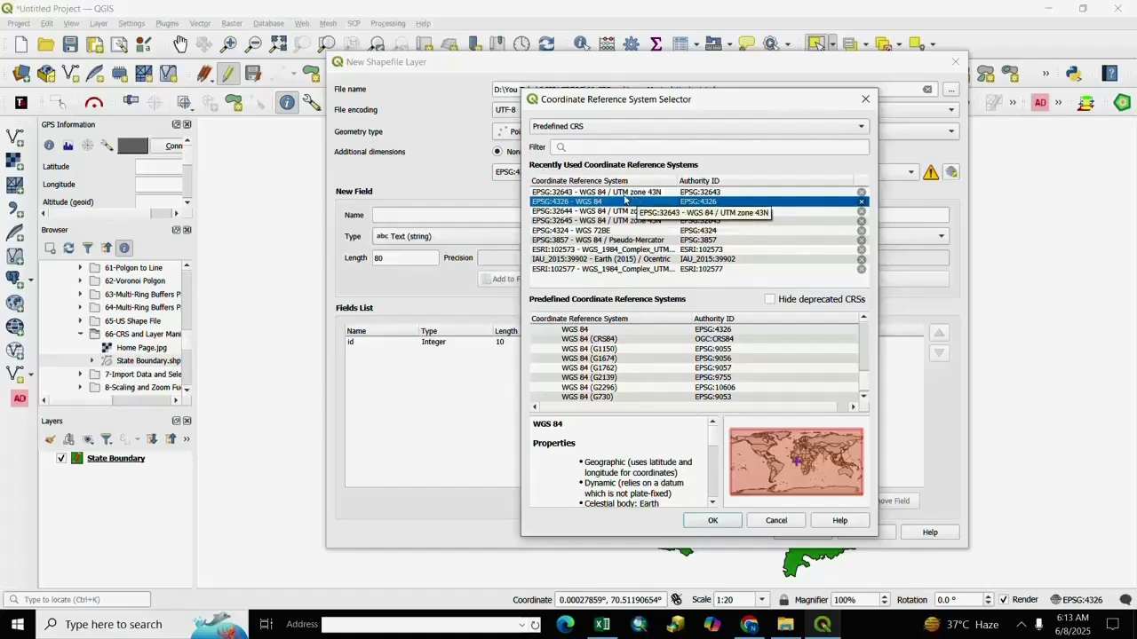
left_click(624, 192)
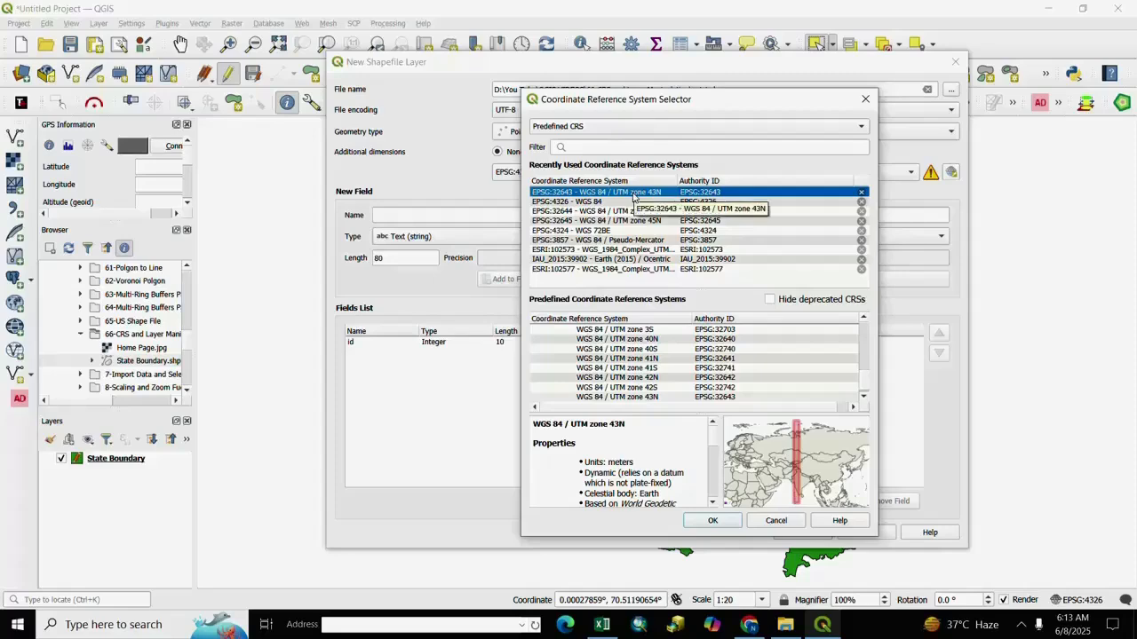
left_click(712, 521)
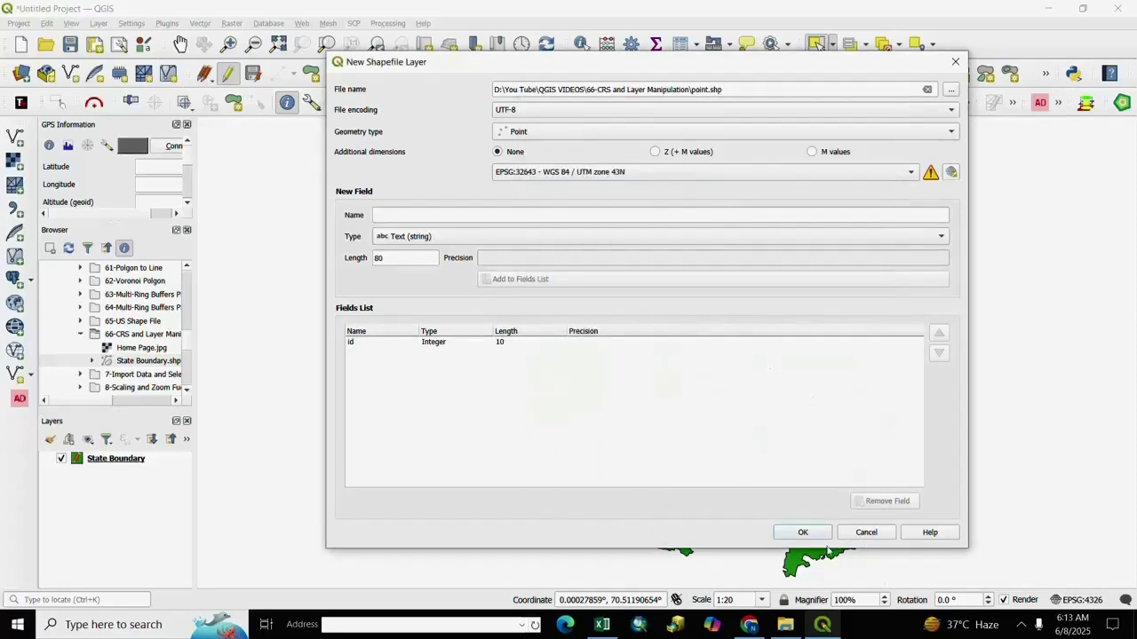
left_click(803, 533)
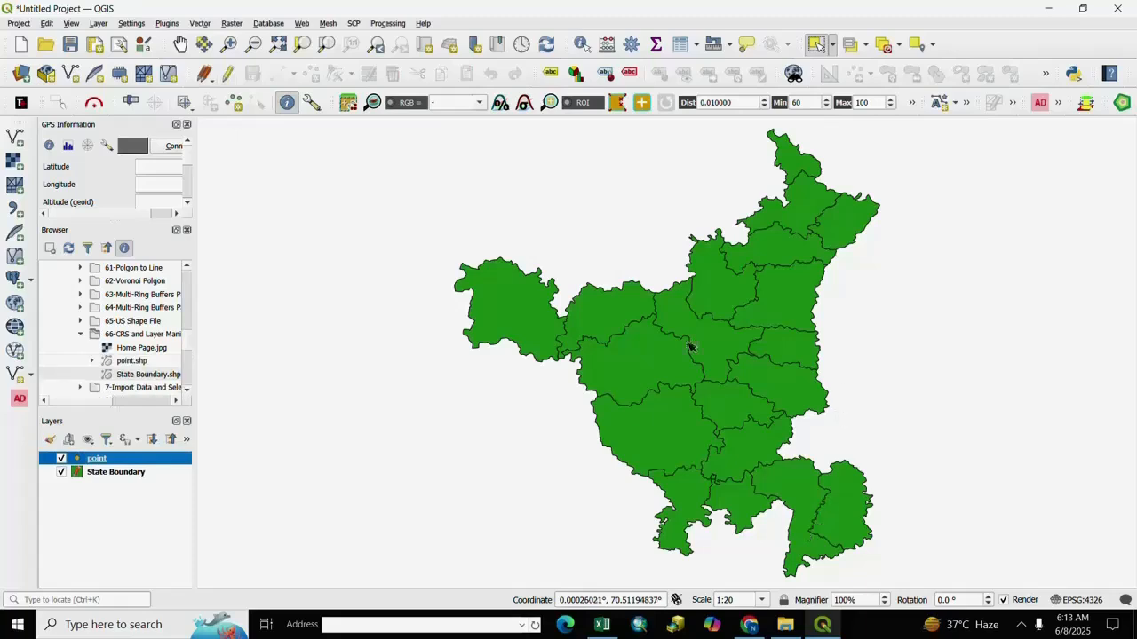
Examine the coordinate reference system name in the point layer's information, highlighting it, and close the properties.
left_click(74, 490)
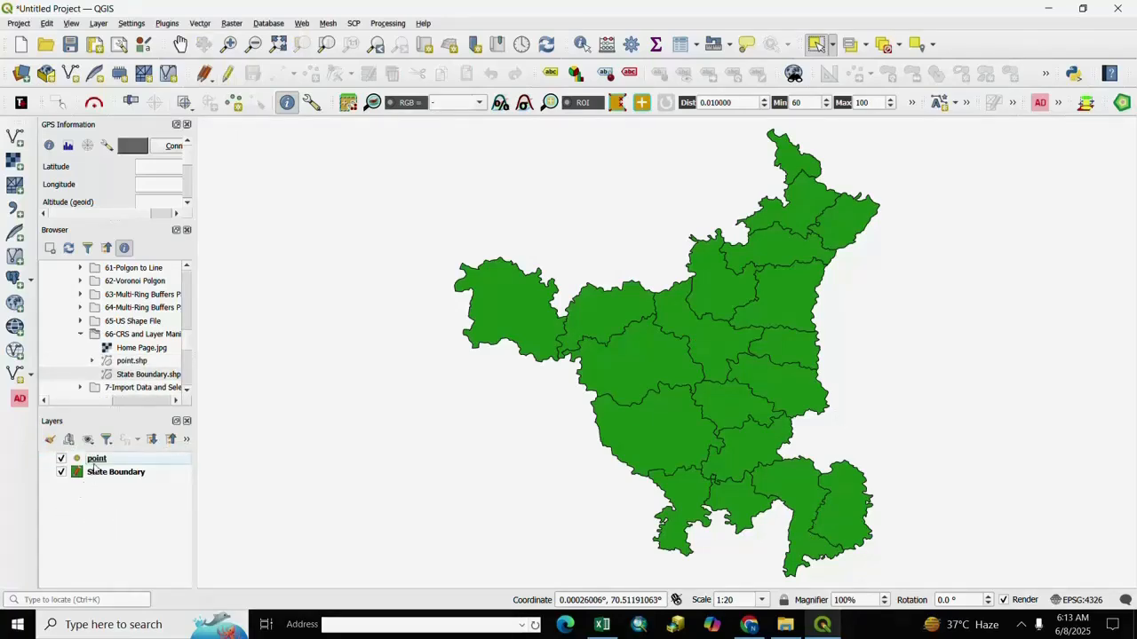
right_click(96, 461)
left_click(113, 455)
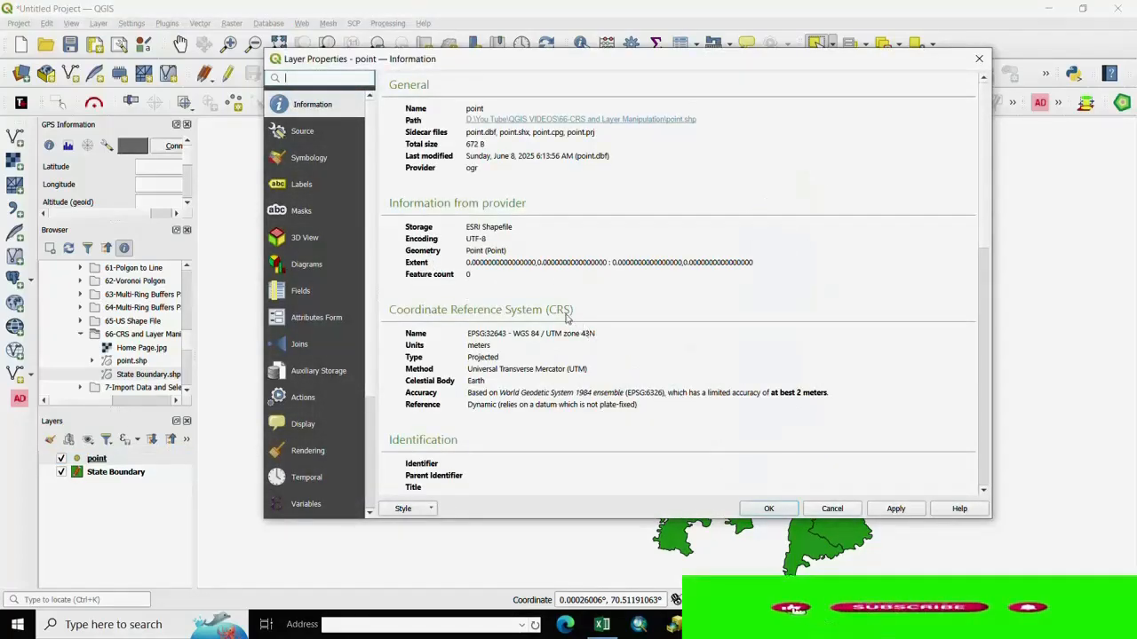
left_click_drag(388, 311, 578, 313)
left_click(508, 342)
left_click_drag(509, 342, 596, 336)
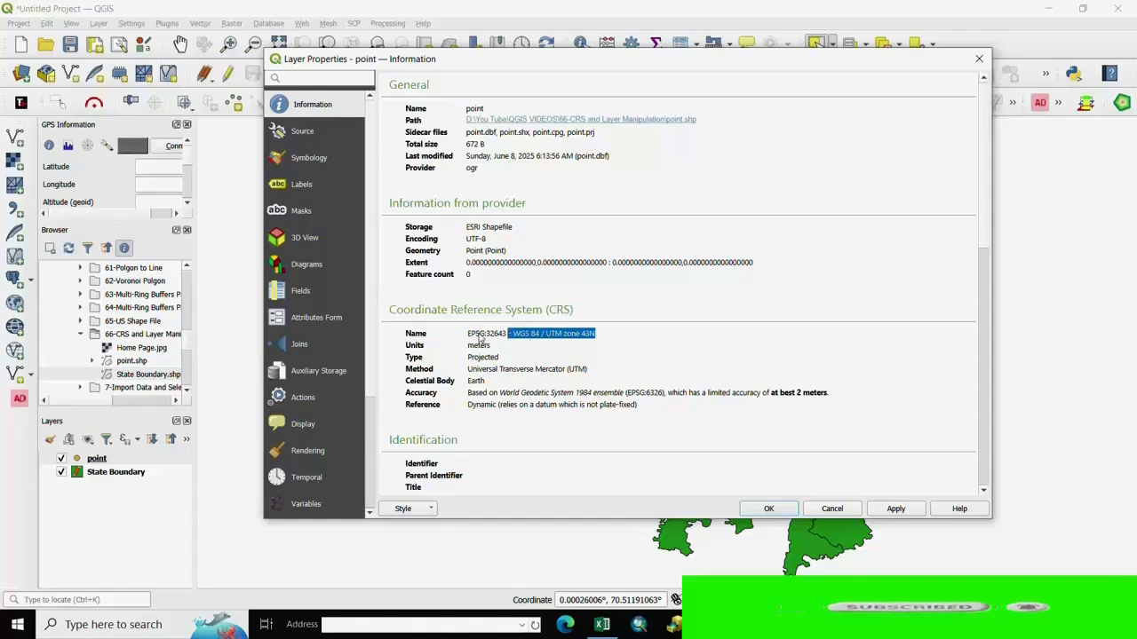
left_click(436, 339)
left_click_drag(454, 339, 487, 337)
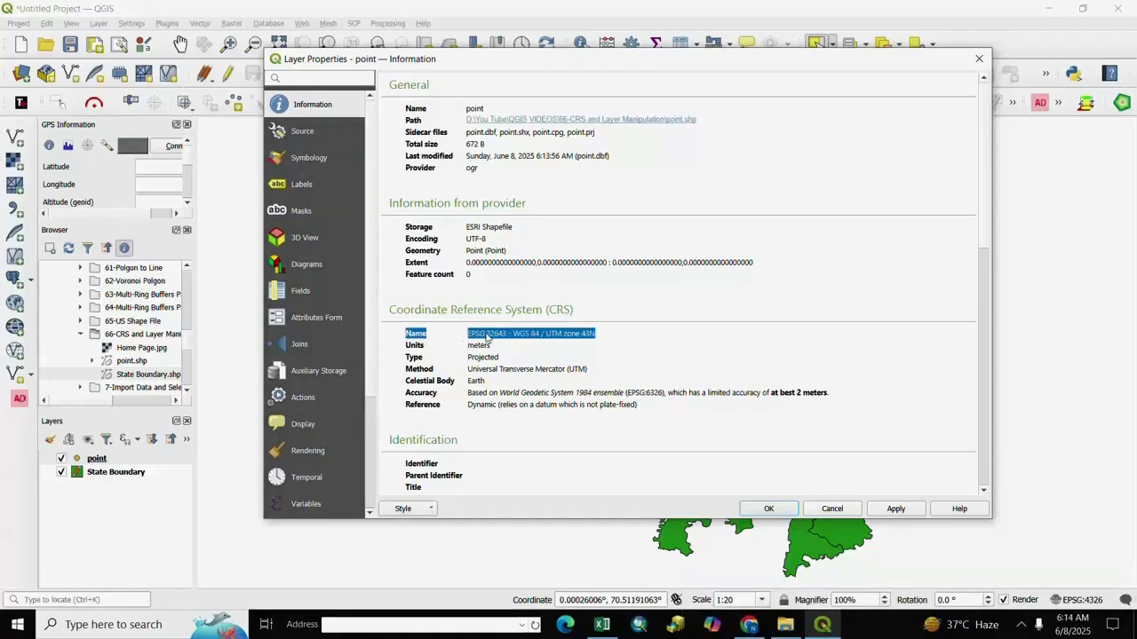
left_click(614, 335)
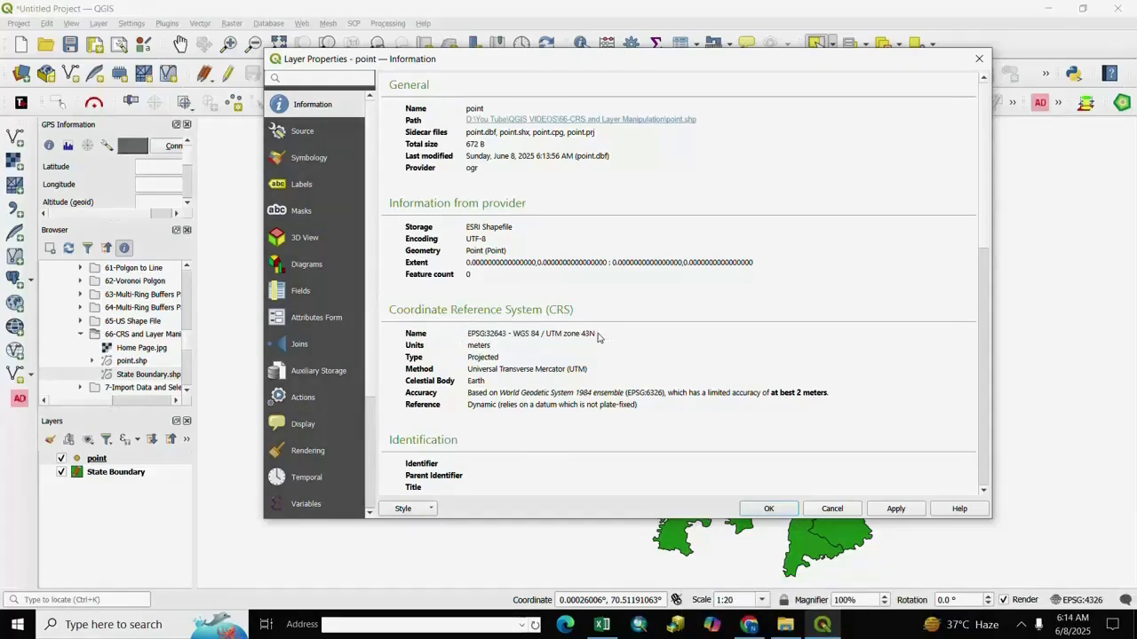
left_click_drag(604, 336, 576, 336)
left_click(671, 348)
left_click(976, 61)
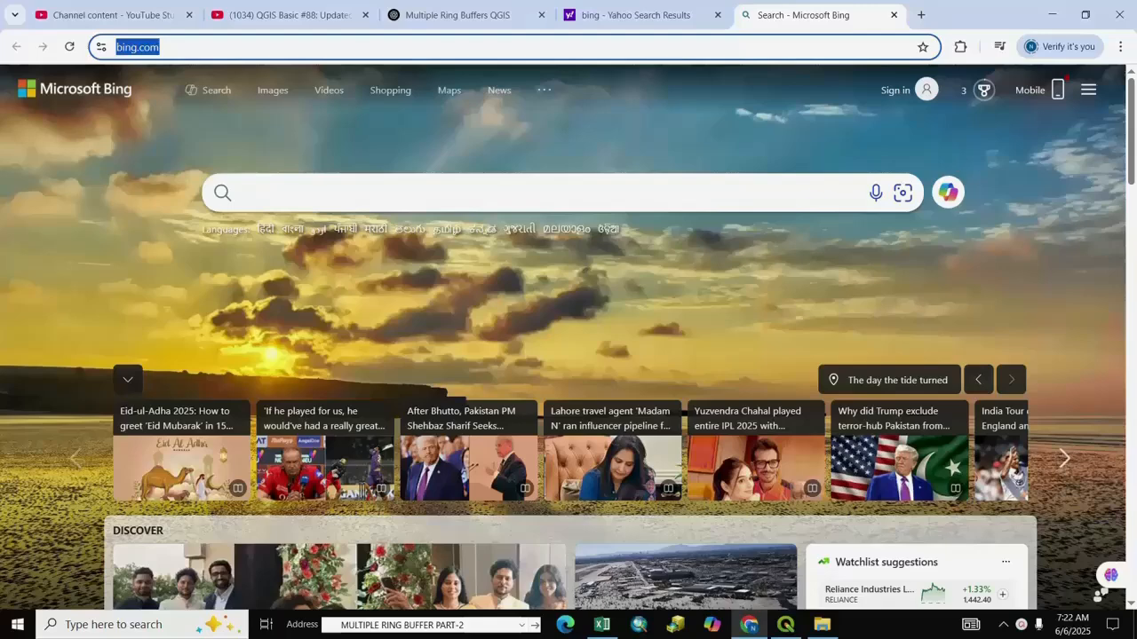
Switch to the Chrome browser and search Bing for tiger shapefiles.
left_click(218, 47)
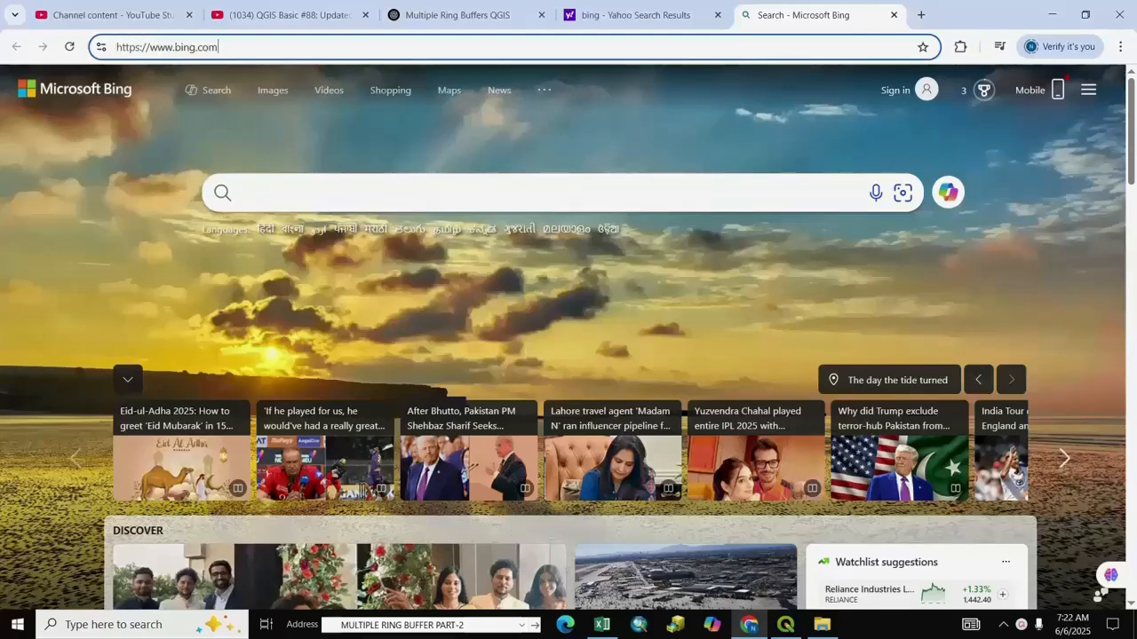
left_click(258, 192)
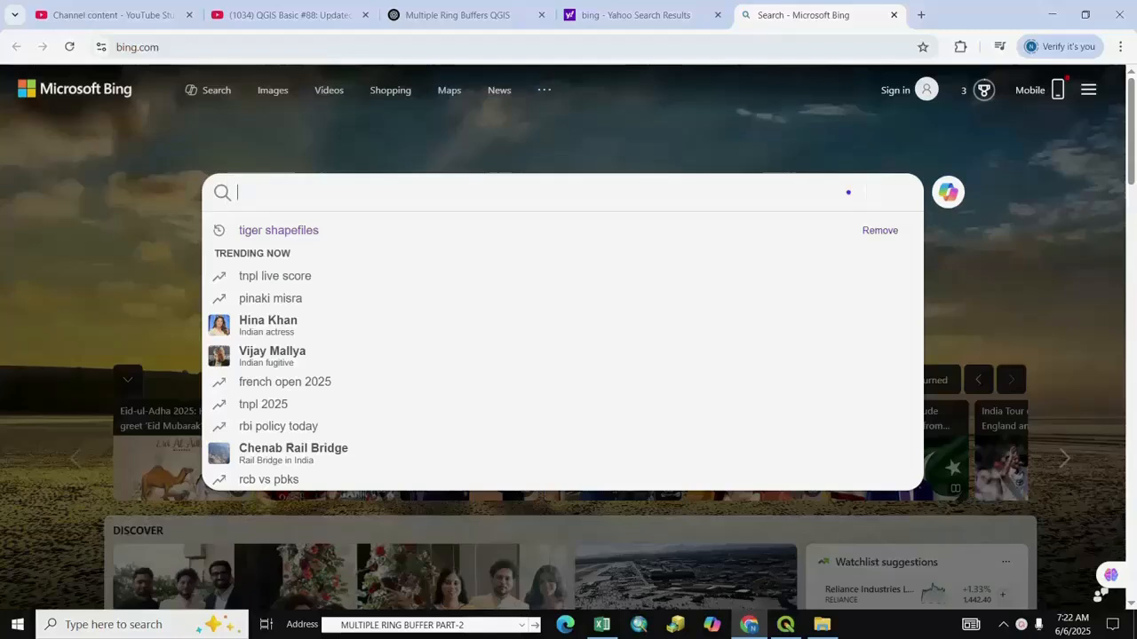
type("tig")
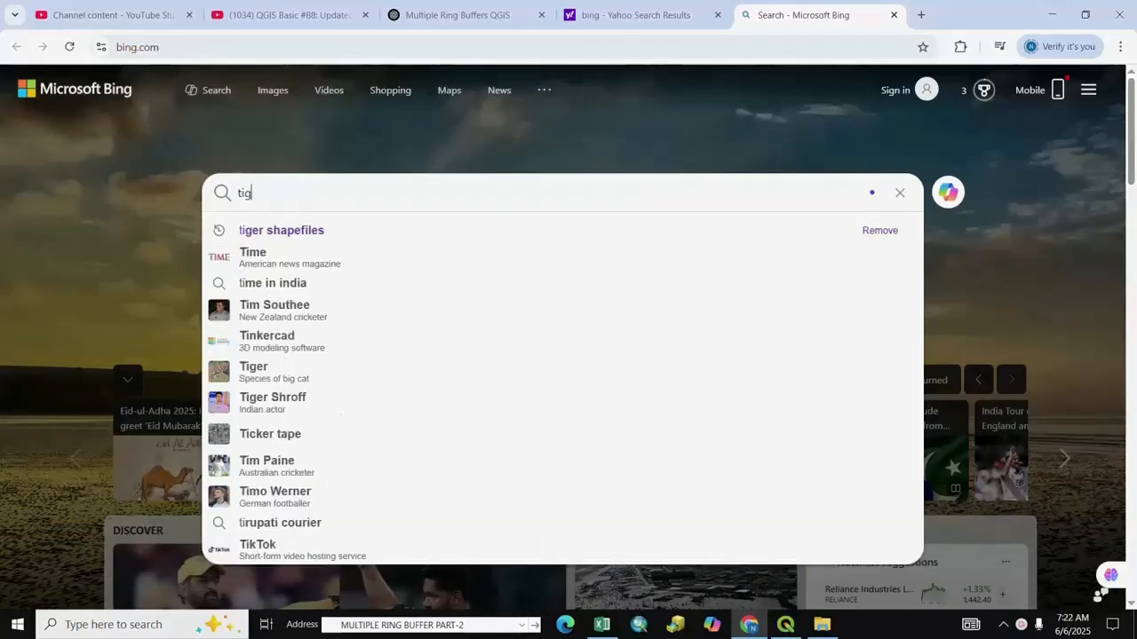
type("er")
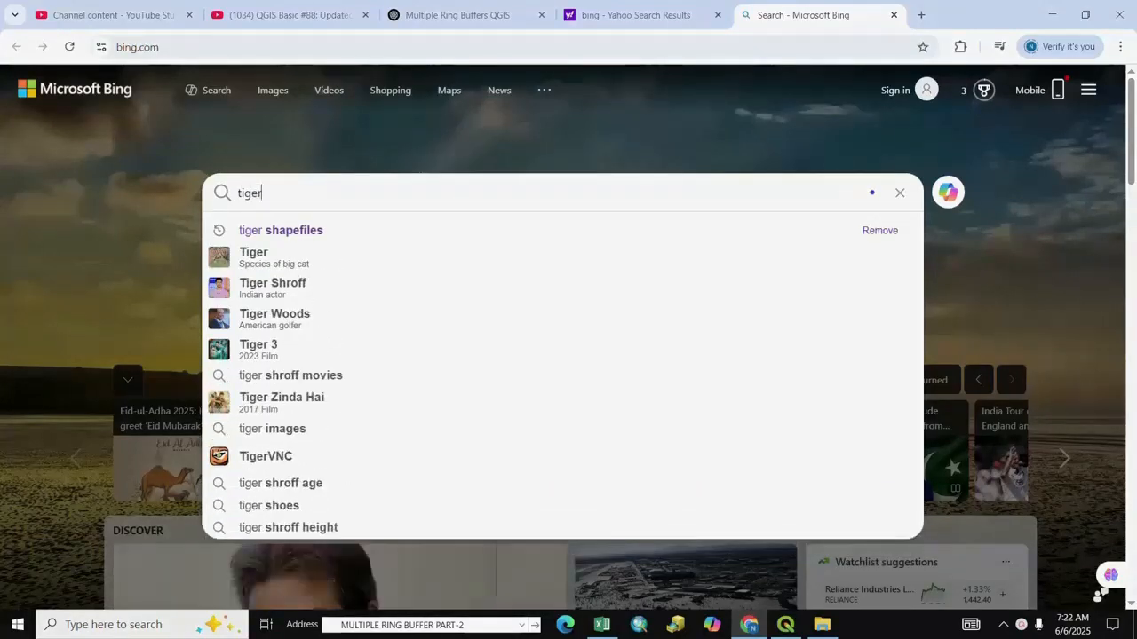
type(" sha")
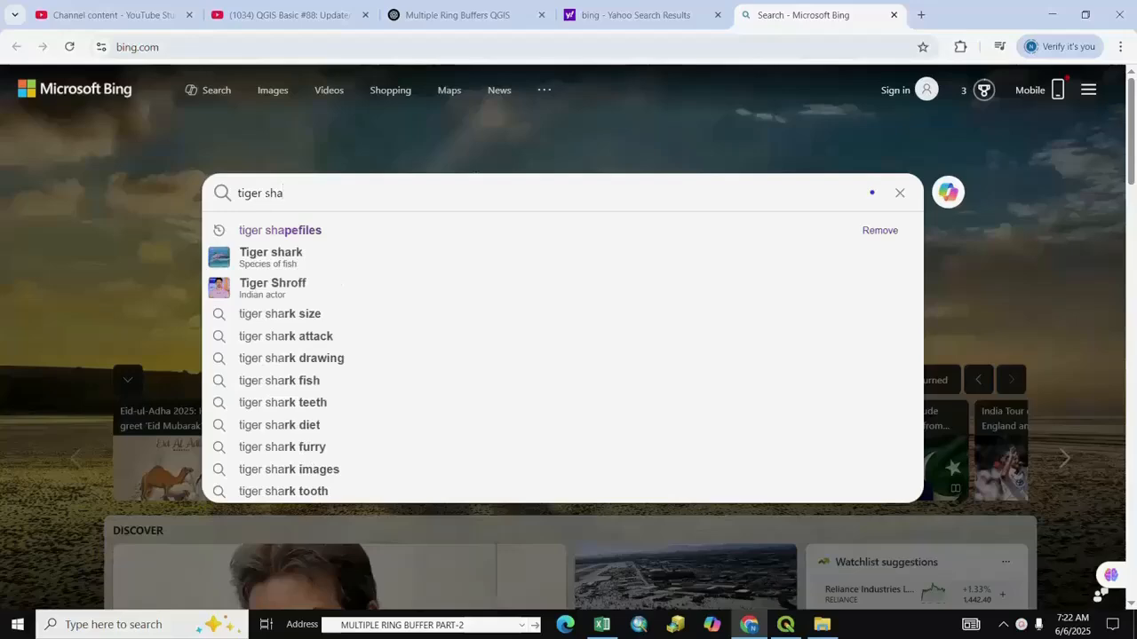
left_click(274, 236)
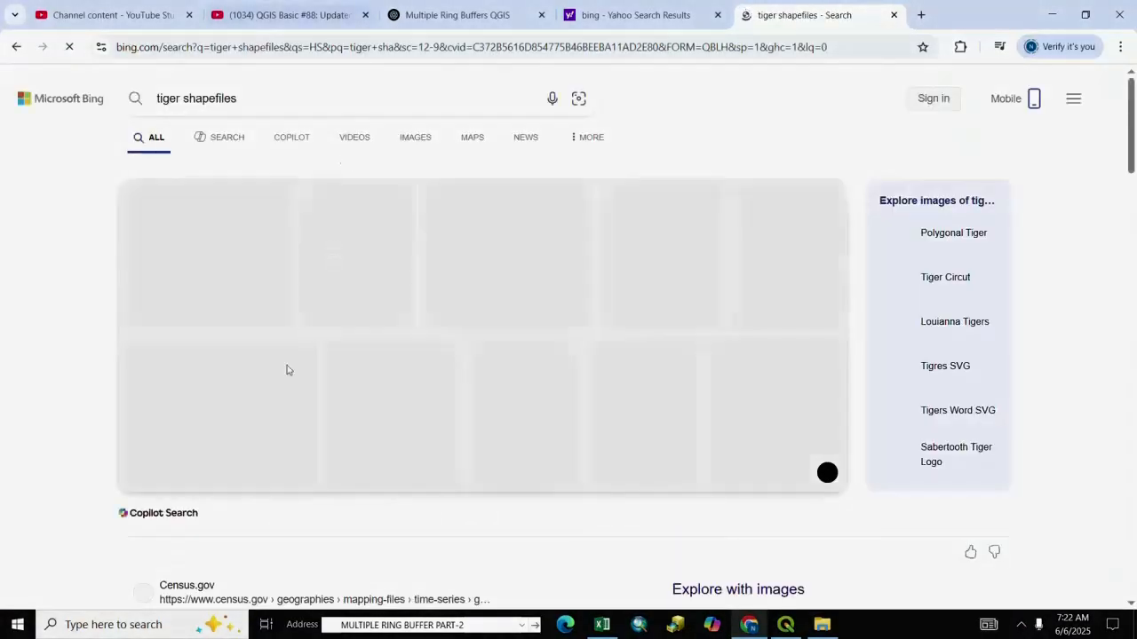
Open the TIGER/Line Shapefiles result from Census.gov and look over its 2024 section.
scroll(302, 355, "down", 4)
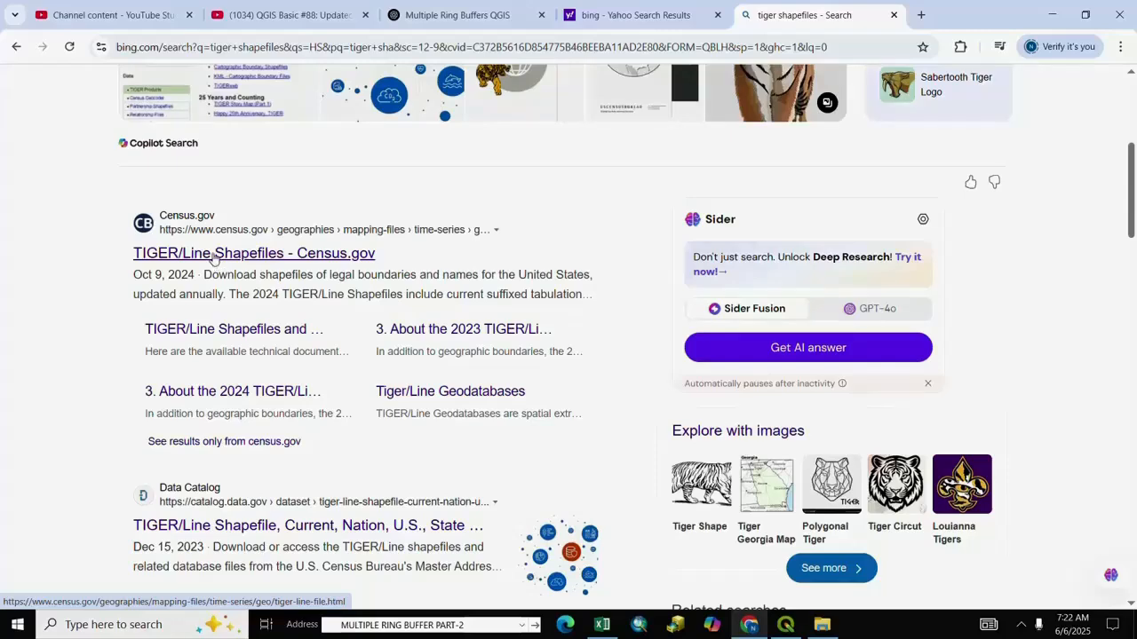
left_click(213, 256)
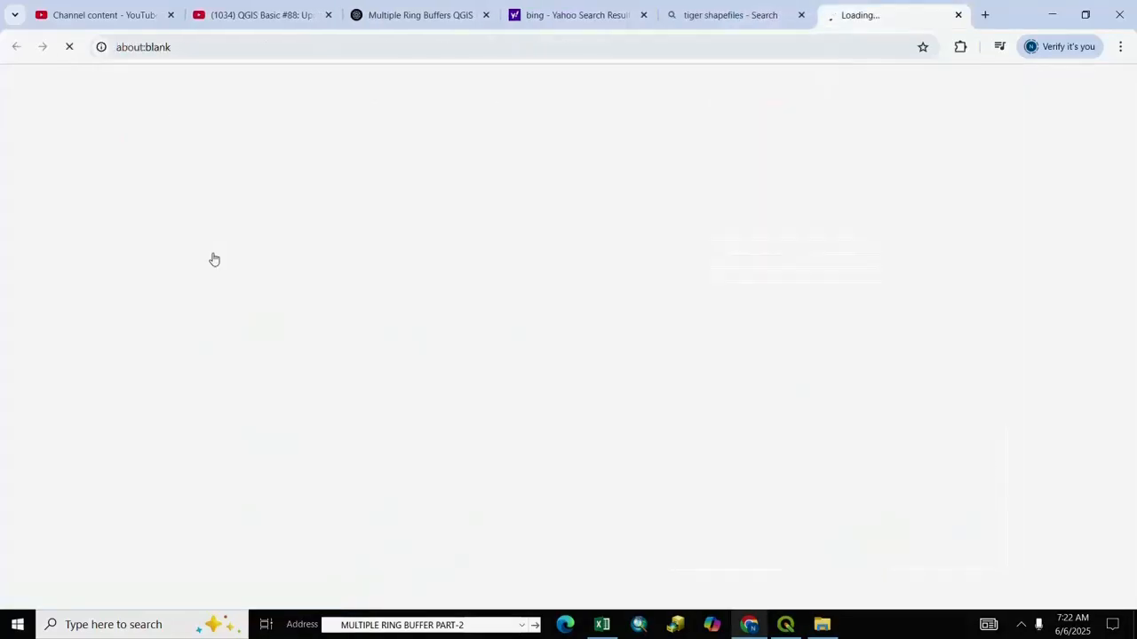
scroll(425, 384, "down", 3)
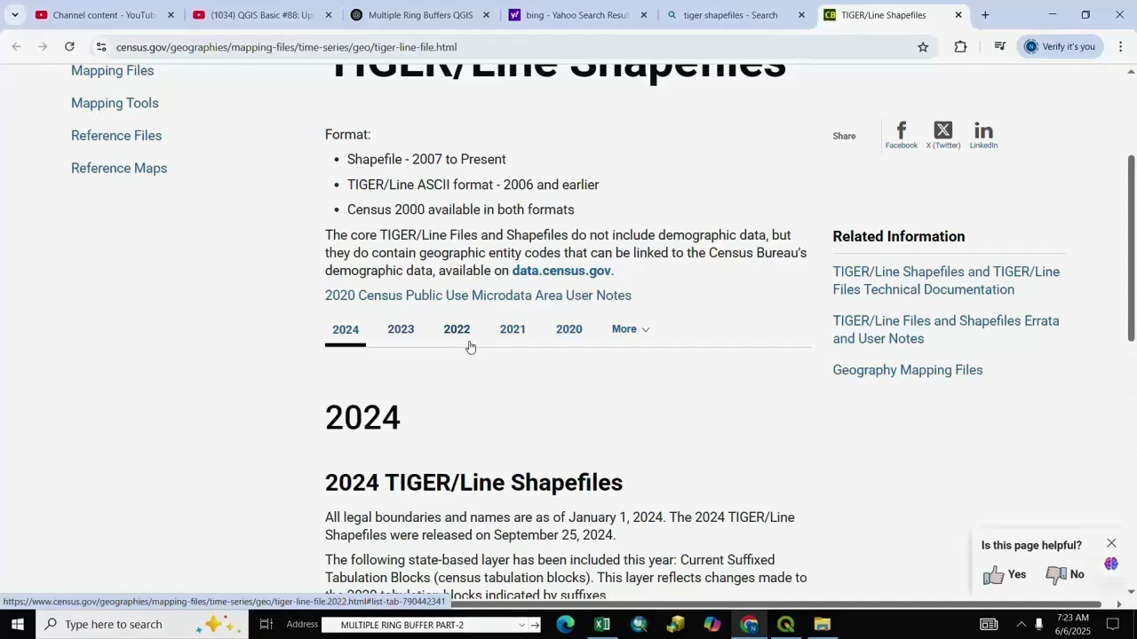
scroll(470, 346, "down", 2)
double_click(411, 287)
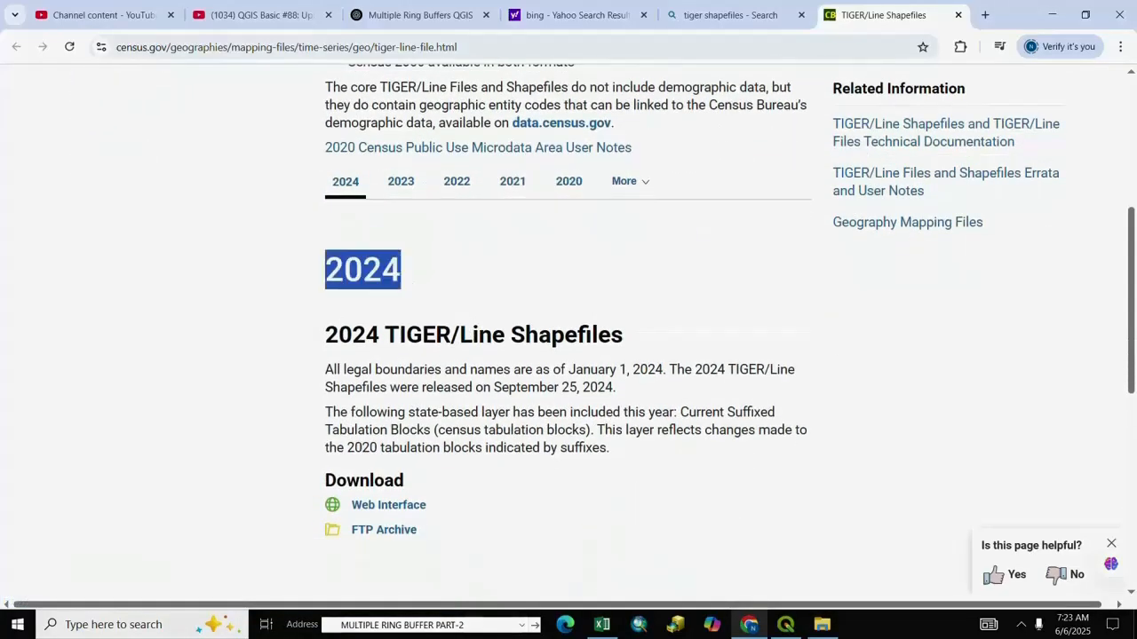
left_click(448, 360)
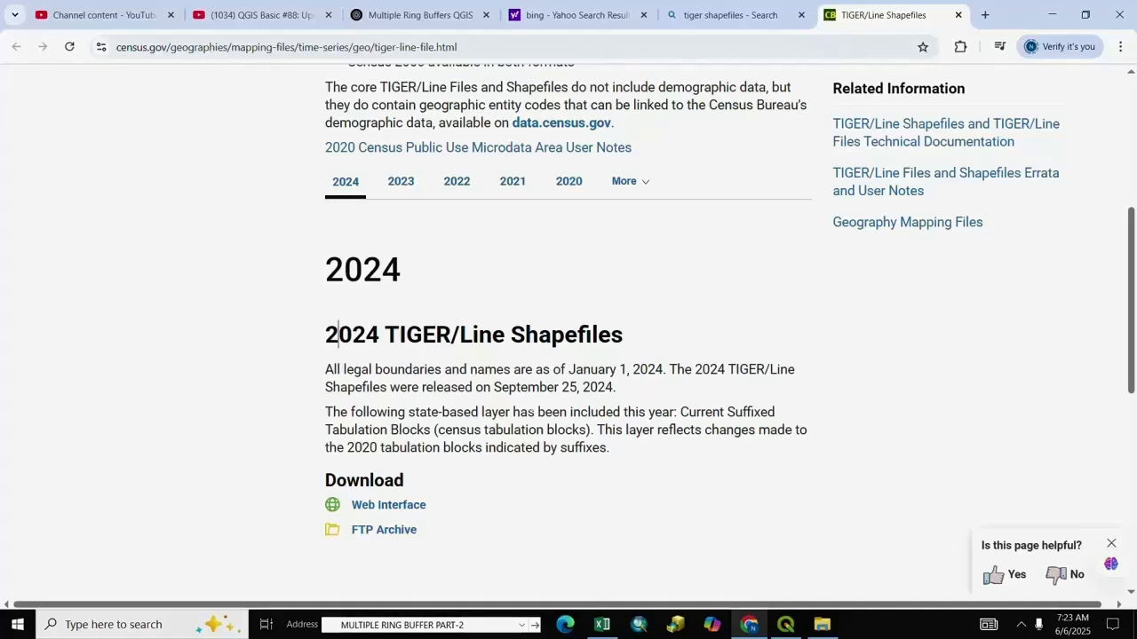
scroll(568, 338, "up", 1)
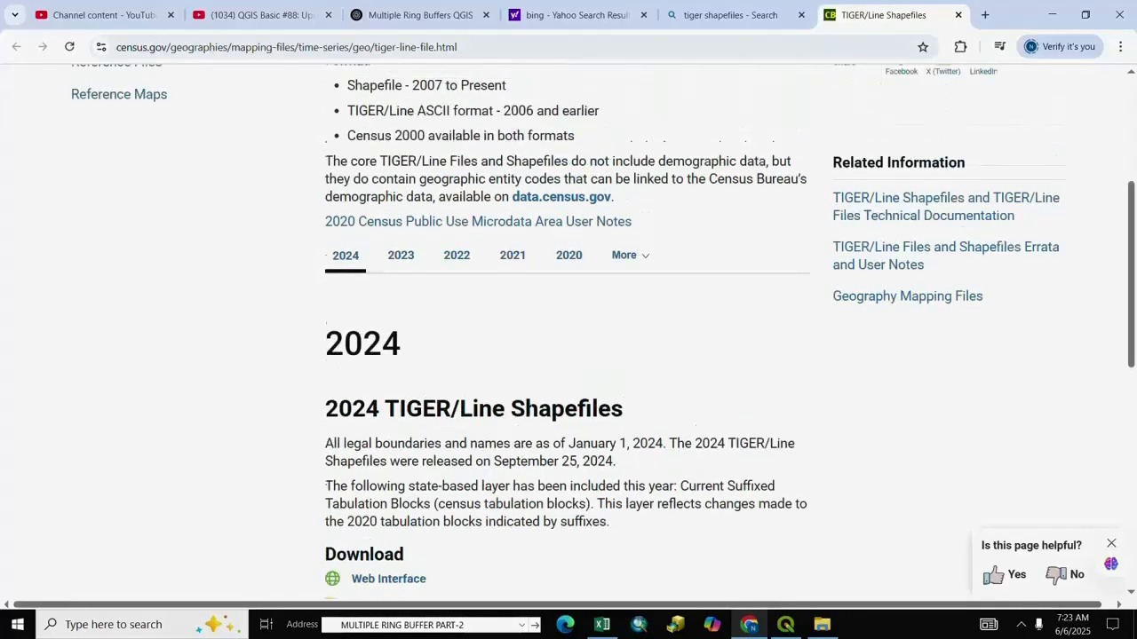
Show the 2023 TIGER/Line Shapefiles and open their download web interface.
left_click(402, 259)
scroll(489, 360, "down", 2)
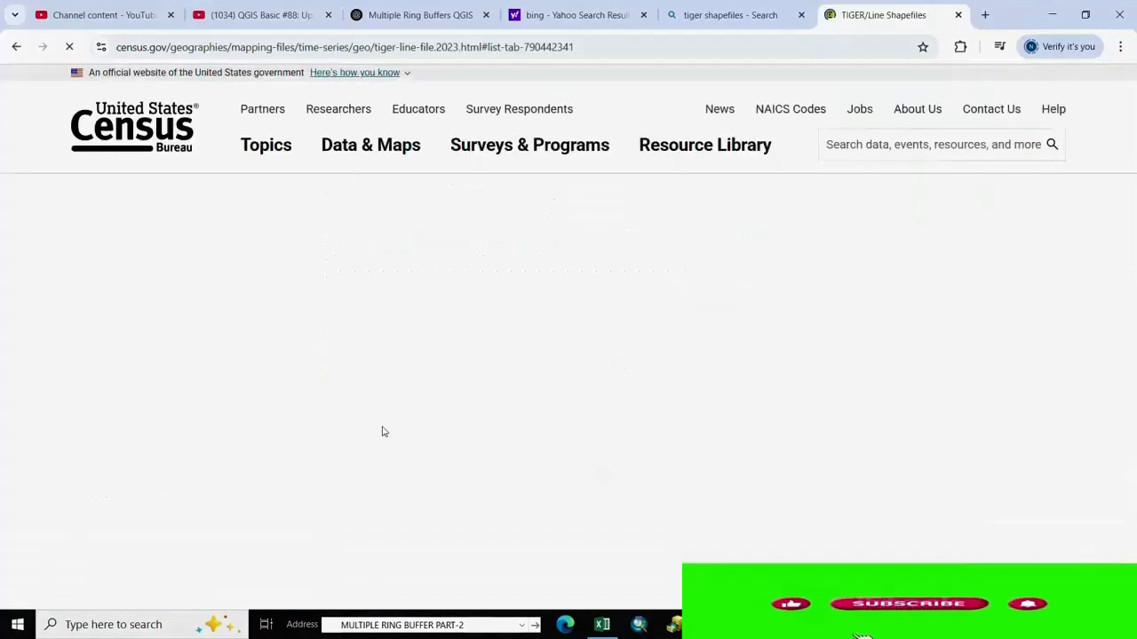
scroll(384, 431, "down", 8)
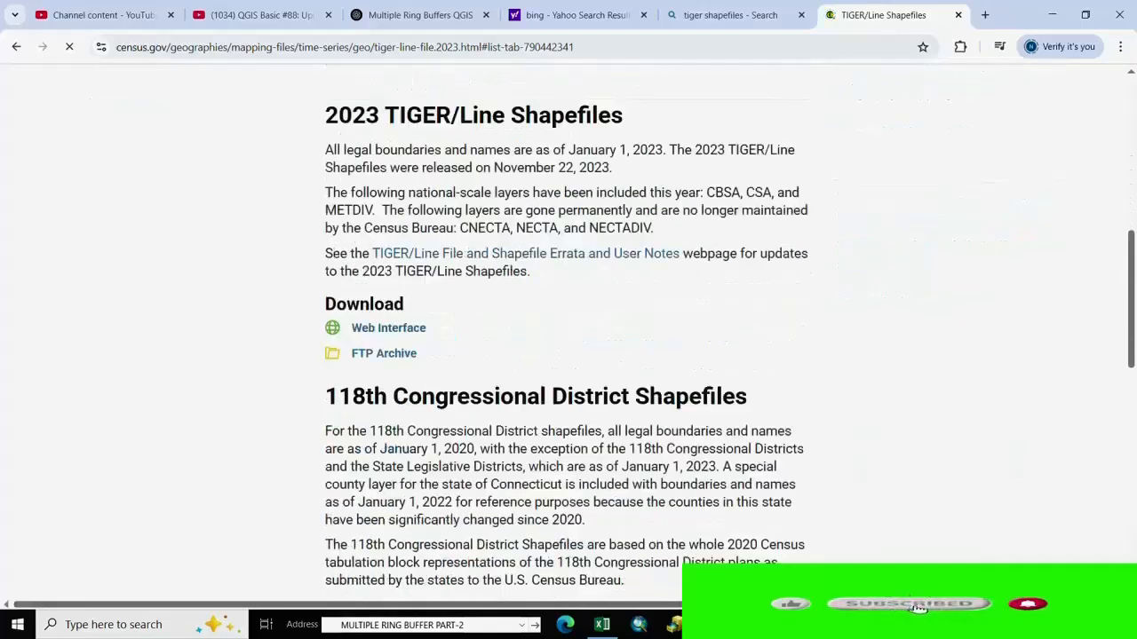
scroll(383, 432, "up", 3)
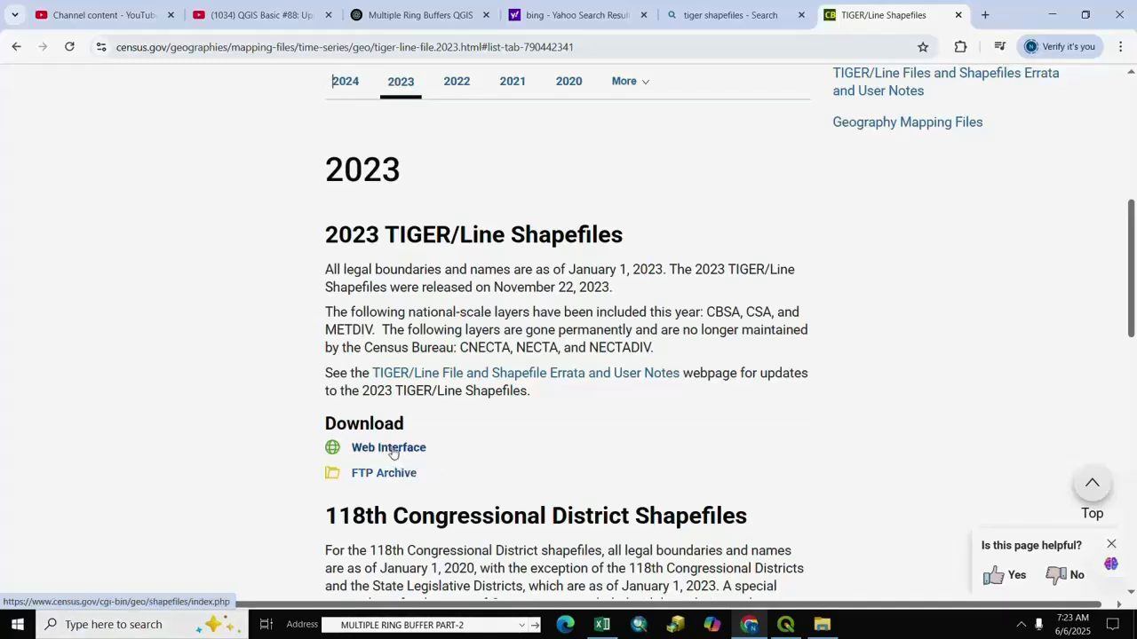
left_click(393, 451)
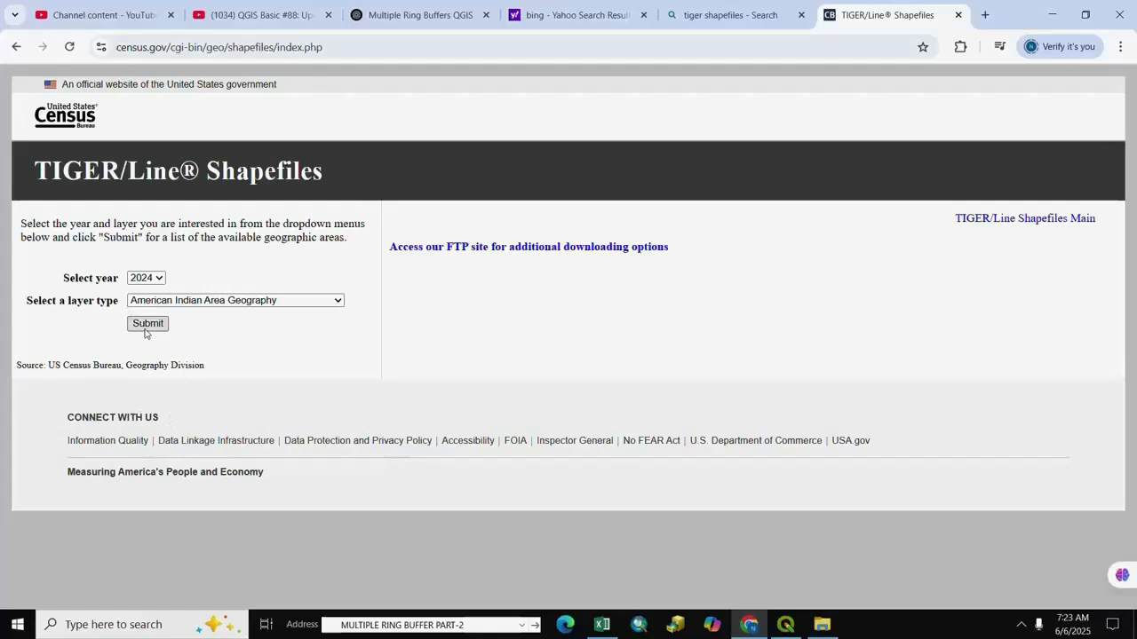
Set the TIGER/Line download year to 2023 and the layer type to Estate.
left_click(160, 279)
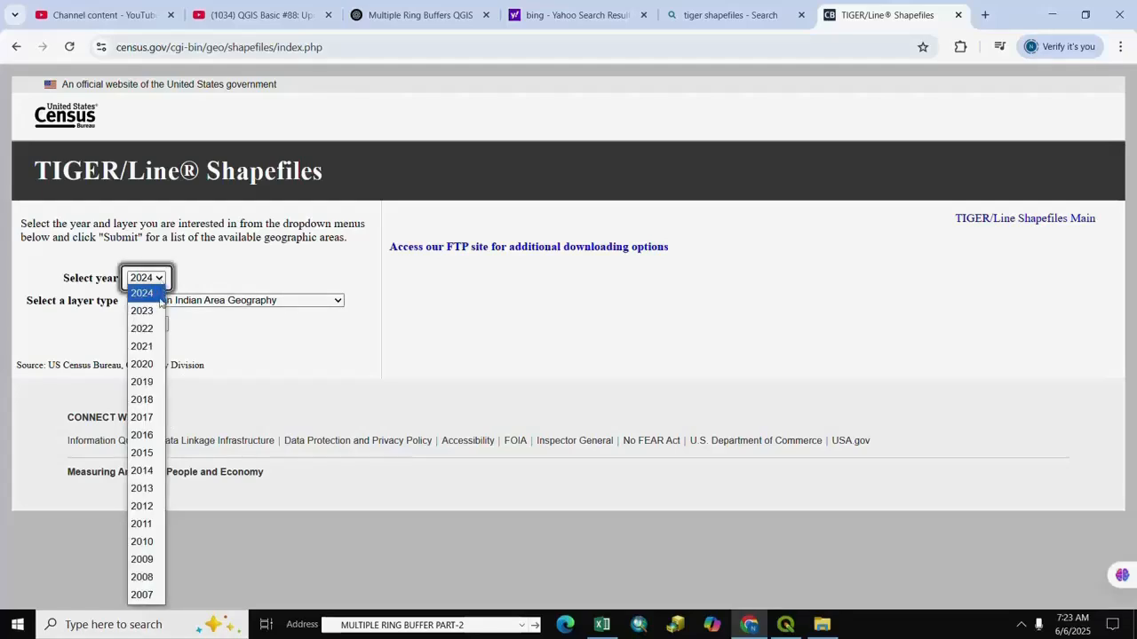
left_click(157, 310)
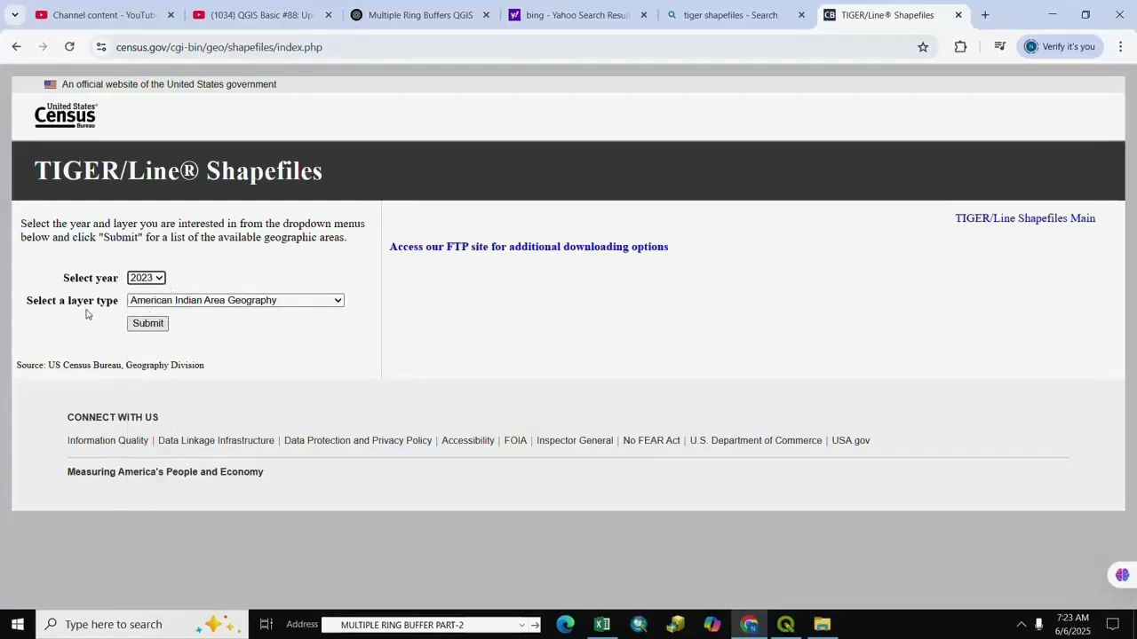
left_click(337, 302)
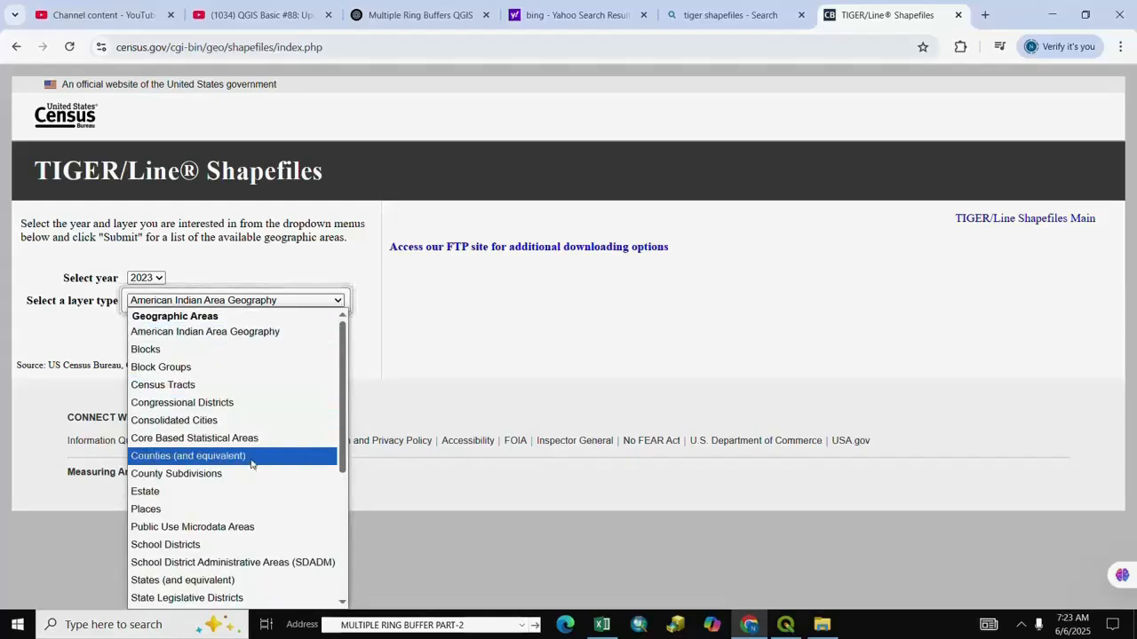
left_click(160, 493)
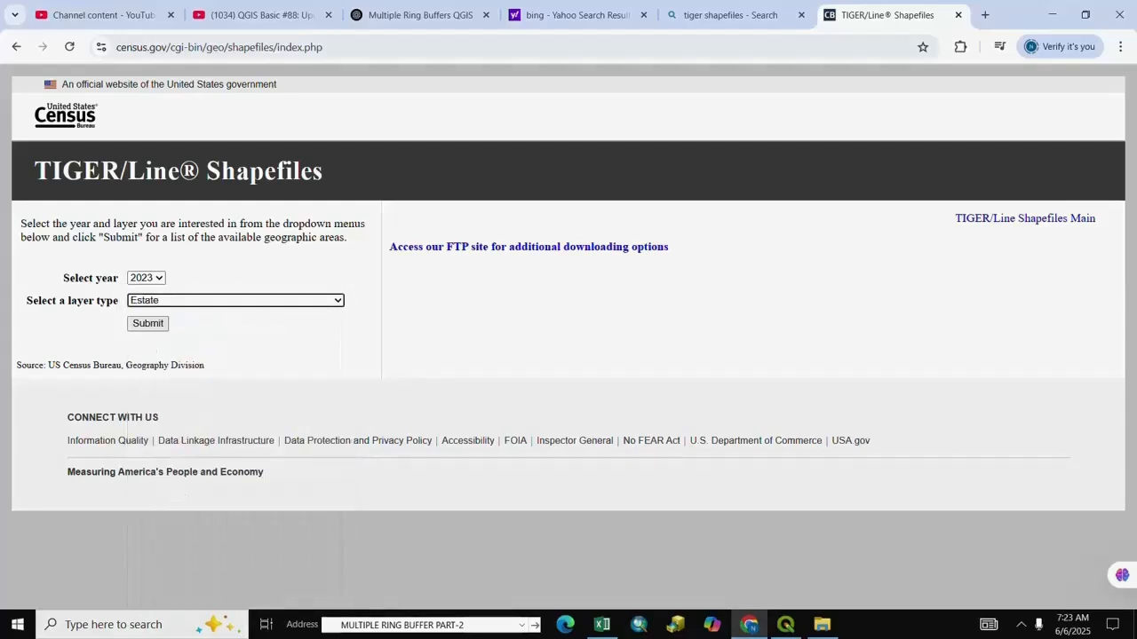
Return to the 2023 TIGER/Line Shapefiles page and open its FTP Archive.
left_click(16, 46)
scroll(553, 391, "down", 3)
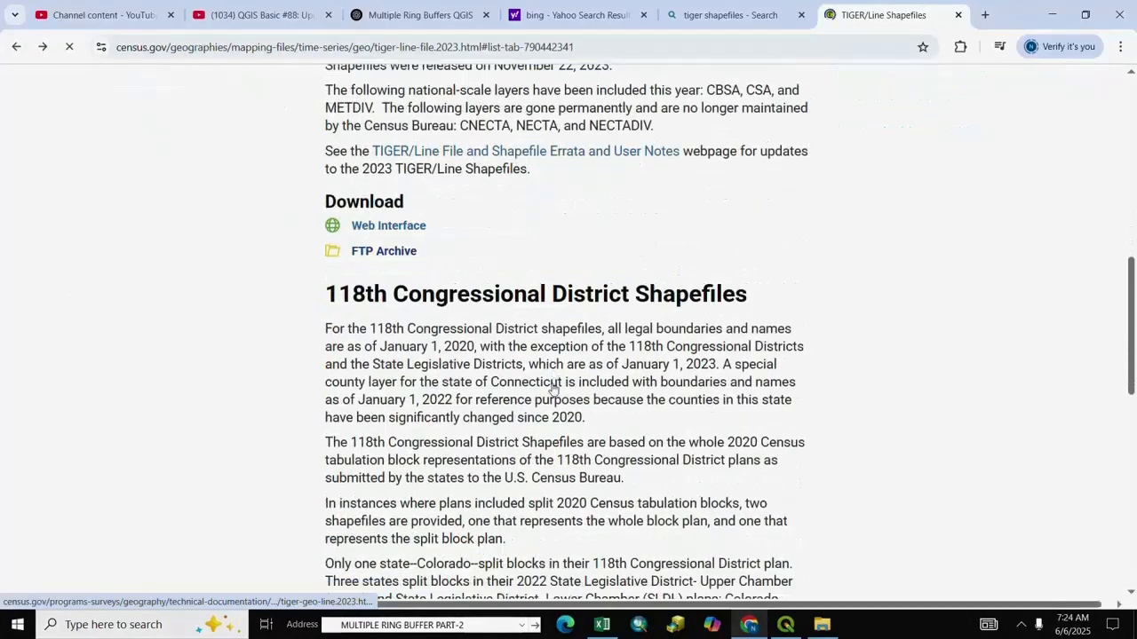
scroll(389, 256, "down", 2)
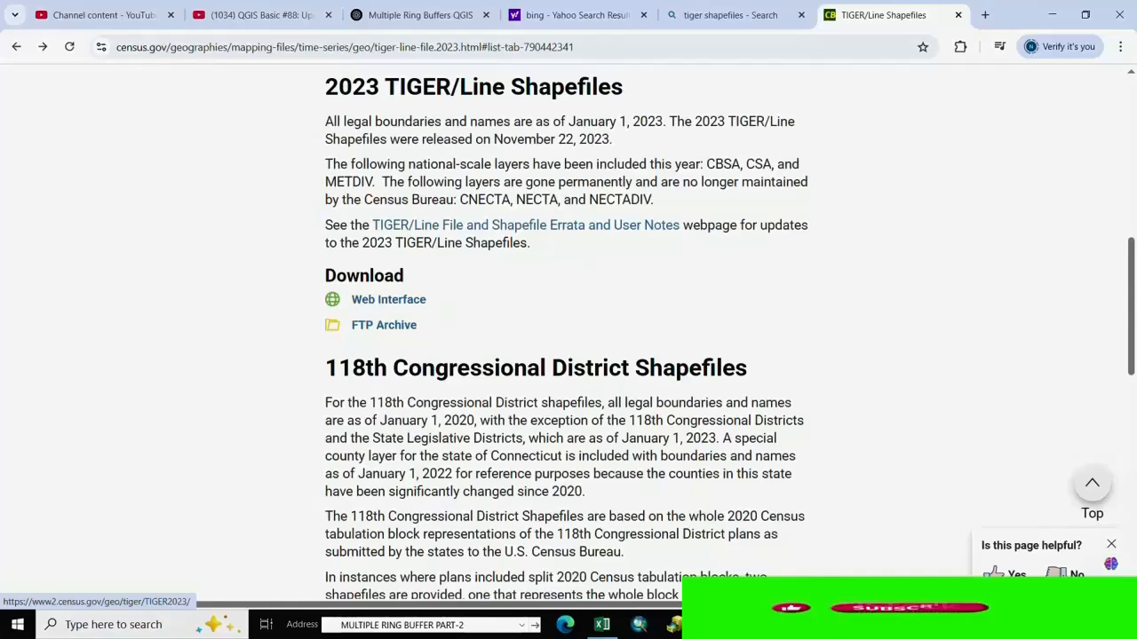
left_click(376, 328)
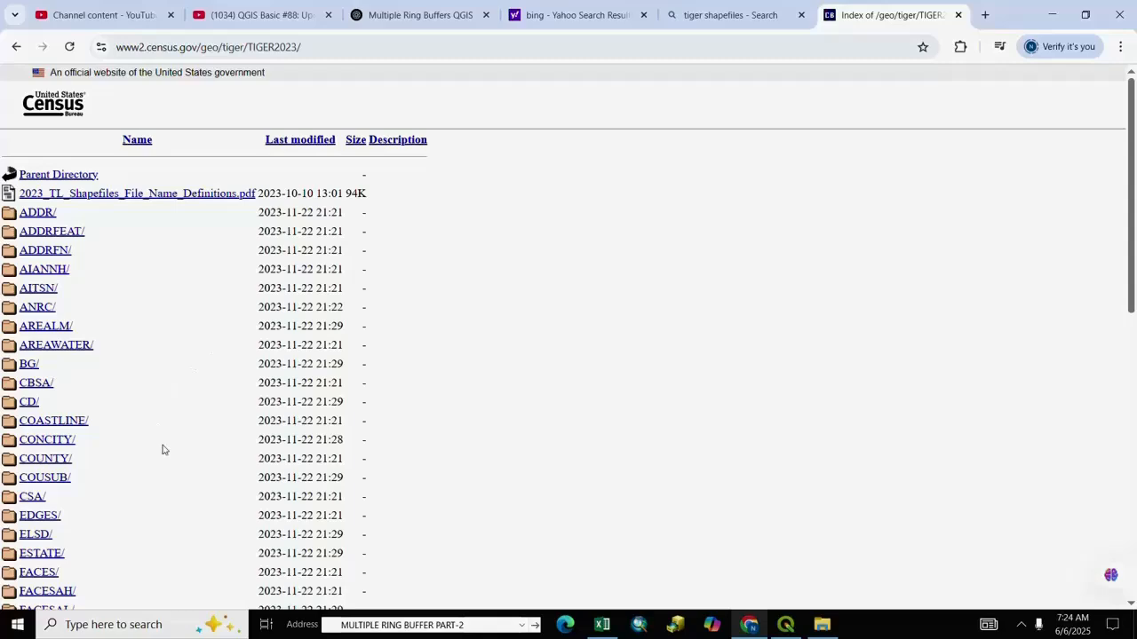
Open the STATE folder in the TIGER2023 directory listing.
scroll(162, 449, "down", 5)
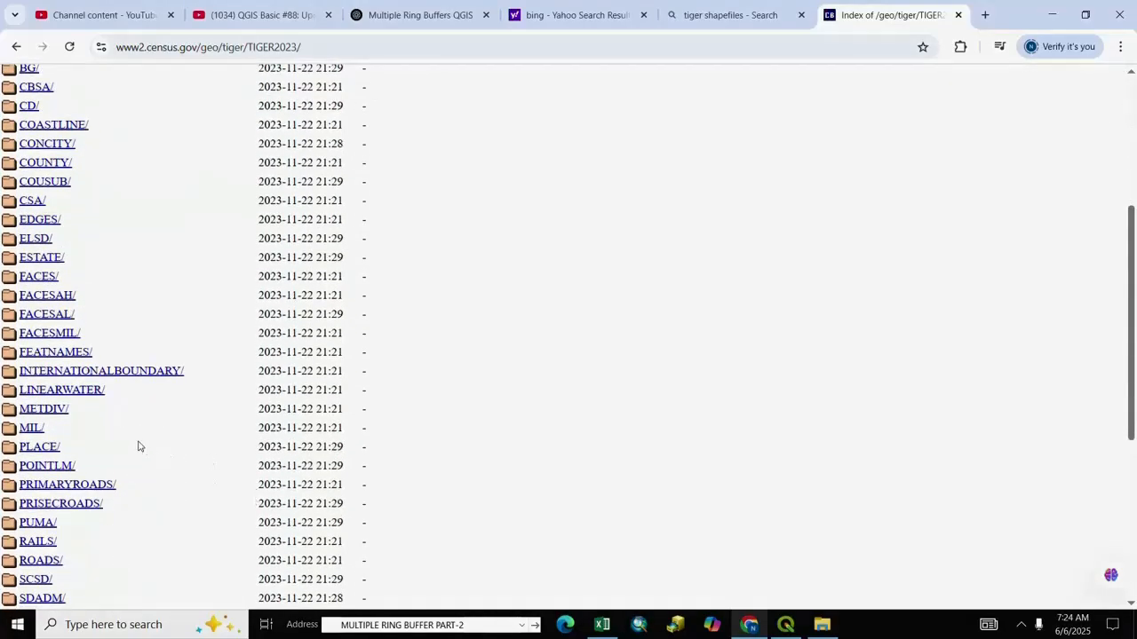
scroll(138, 446, "down", 3)
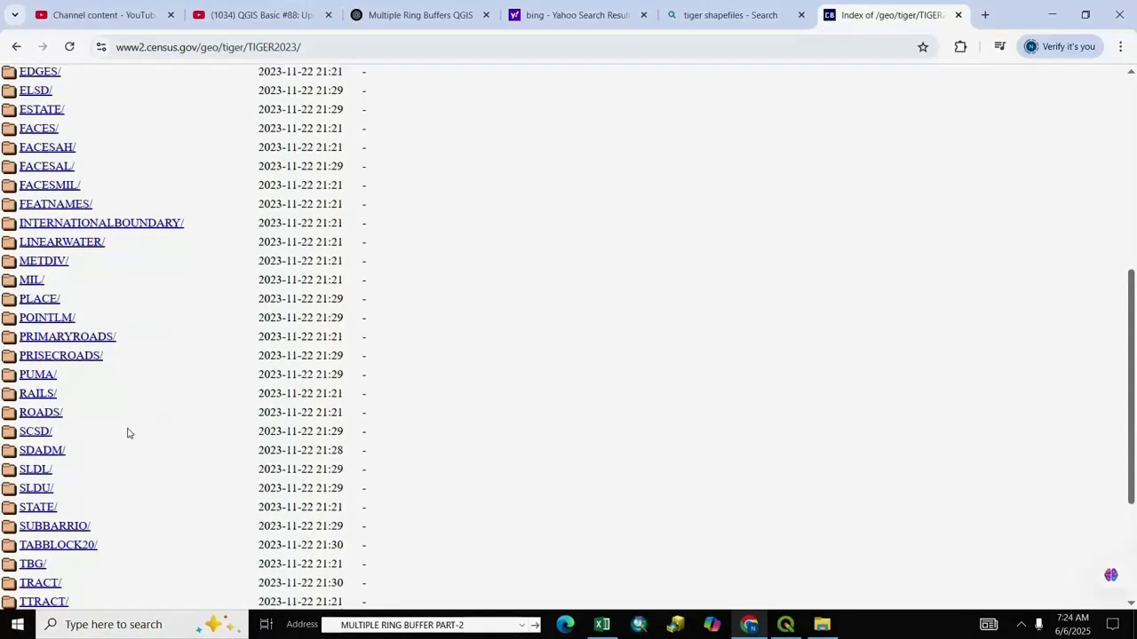
left_click(46, 508)
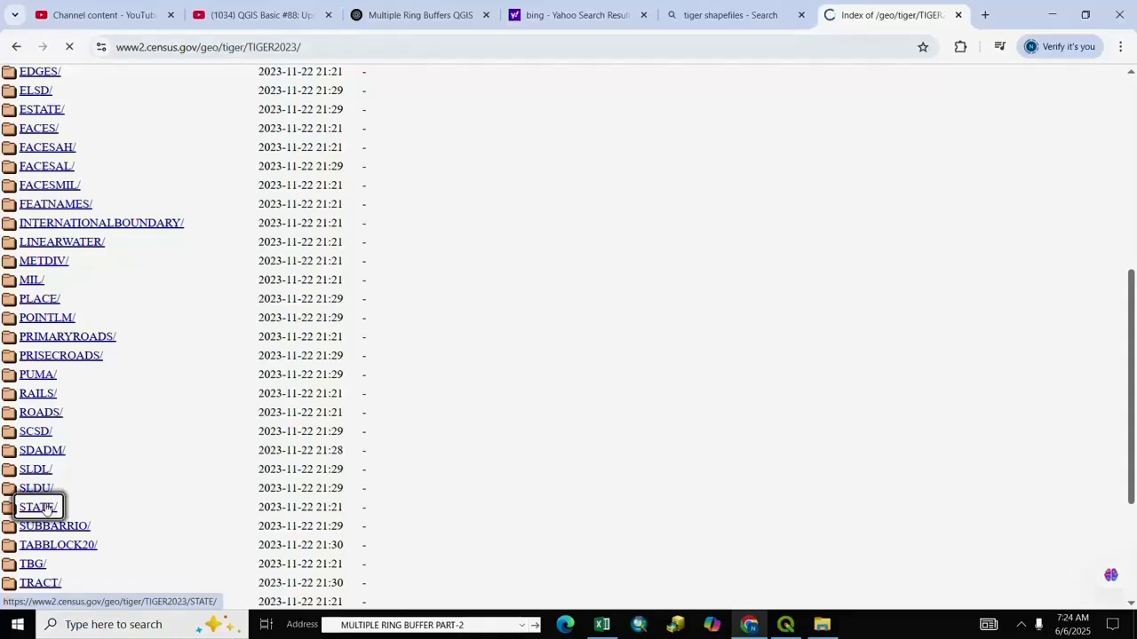